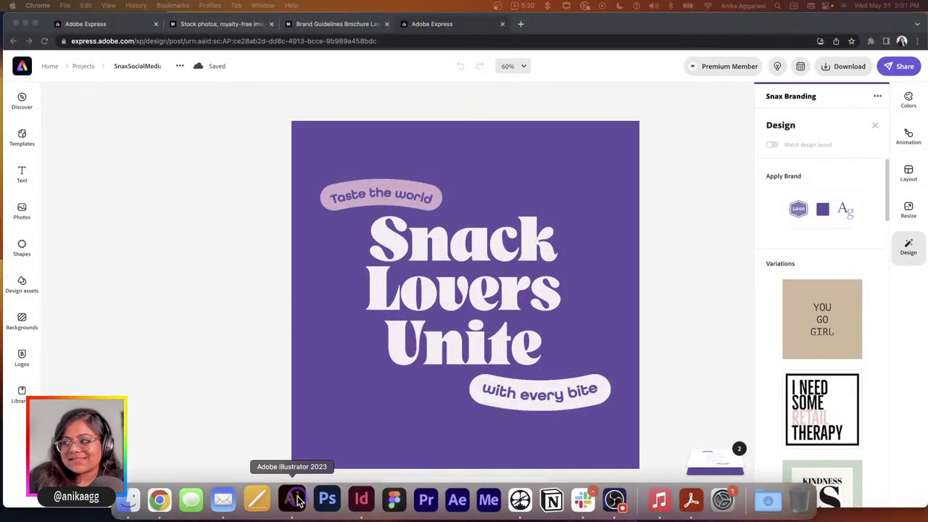
Switch to Illustrator and bring up the Snax visual identity artboards.
left_click(294, 498)
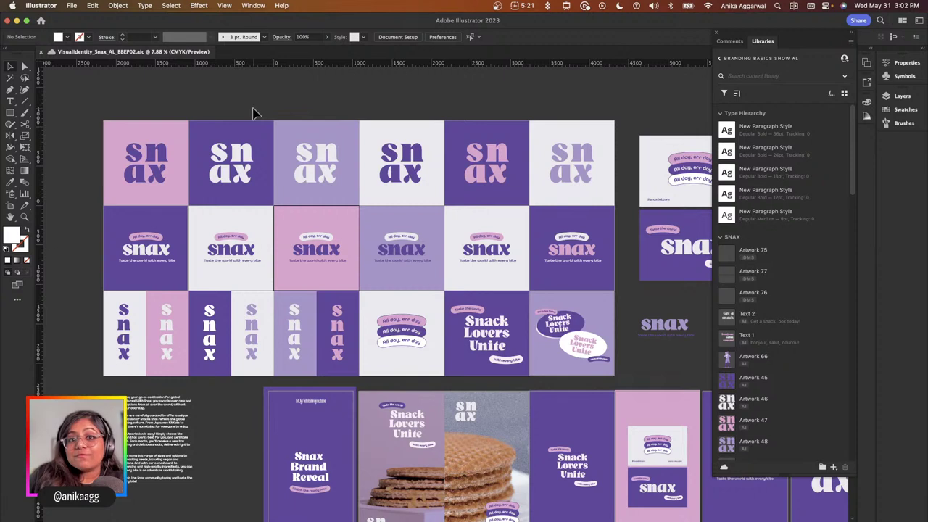
left_click(219, 103)
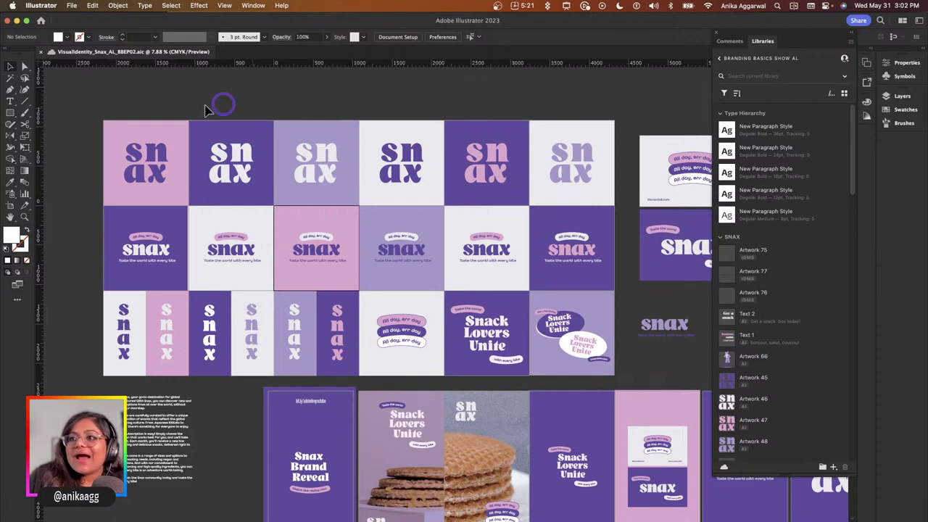
left_click(319, 273)
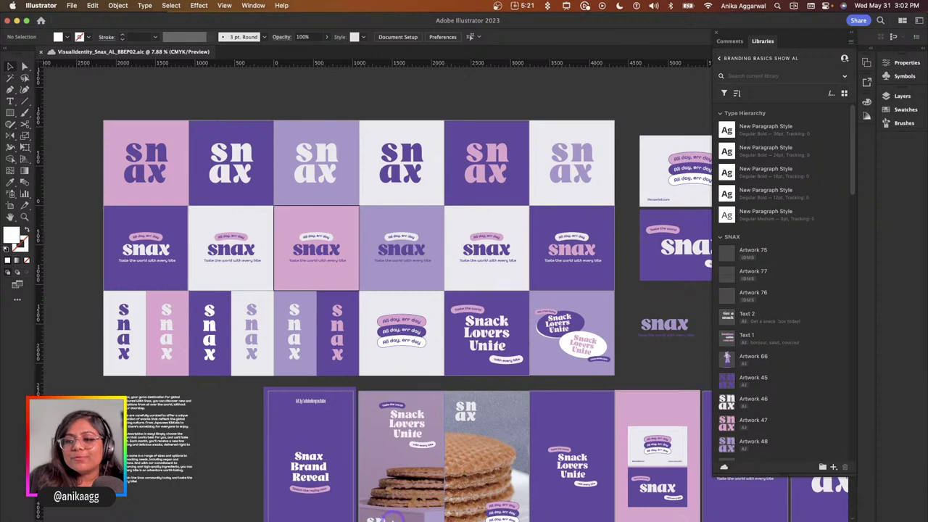
Switch to InDesign and review the Branding Basics workbook from its cover to the Purpose page.
left_click(355, 503)
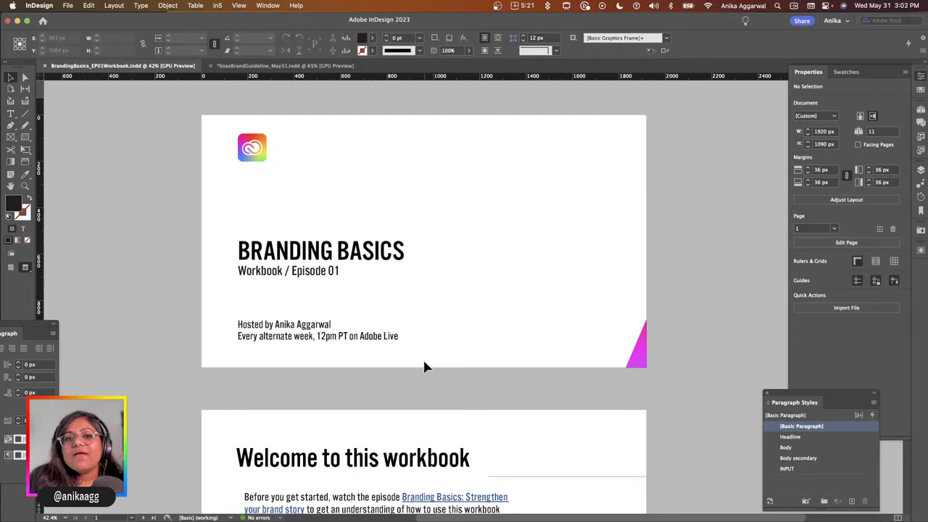
scroll(425, 364, "down", 5)
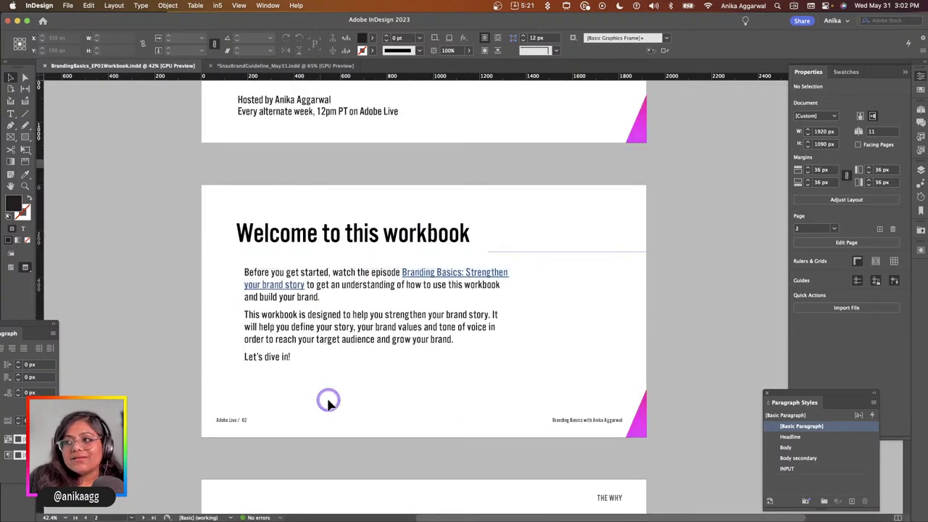
scroll(327, 398, "down", 5)
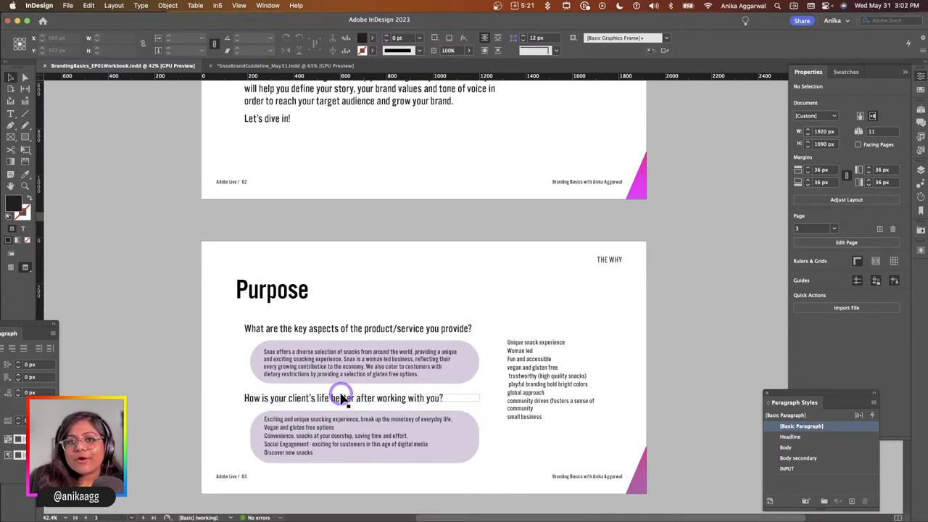
scroll(348, 402, "down", 1)
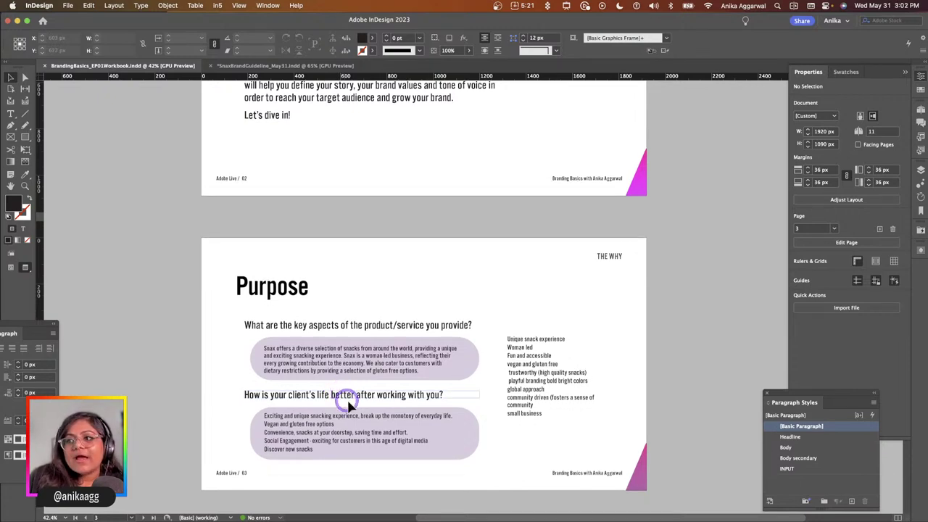
left_click(344, 468)
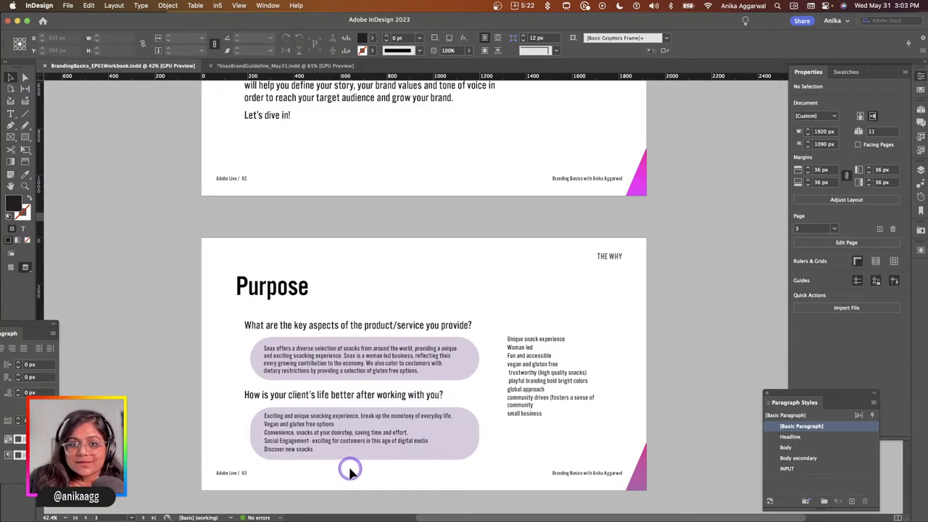
Switch back to Illustrator and return to the Snax logo variations.
mouse_move(244, 513)
left_click(296, 499)
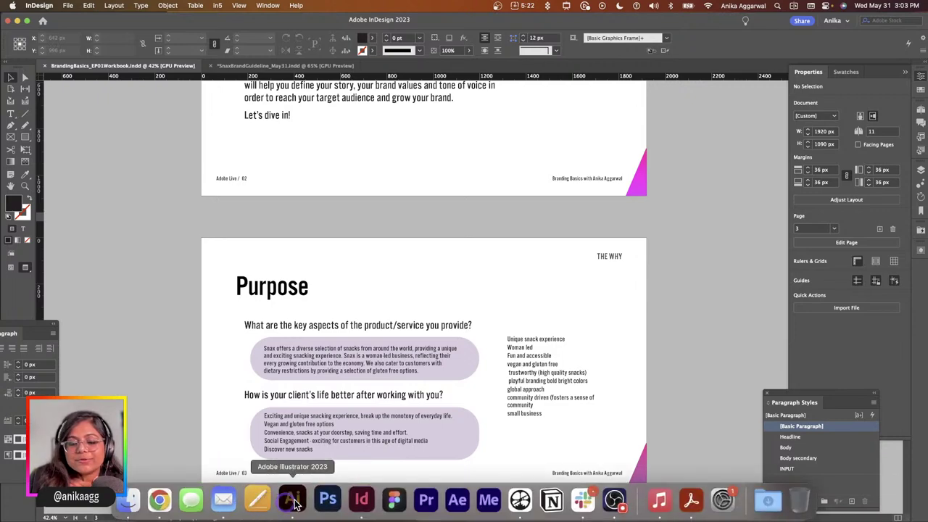
left_click(207, 109)
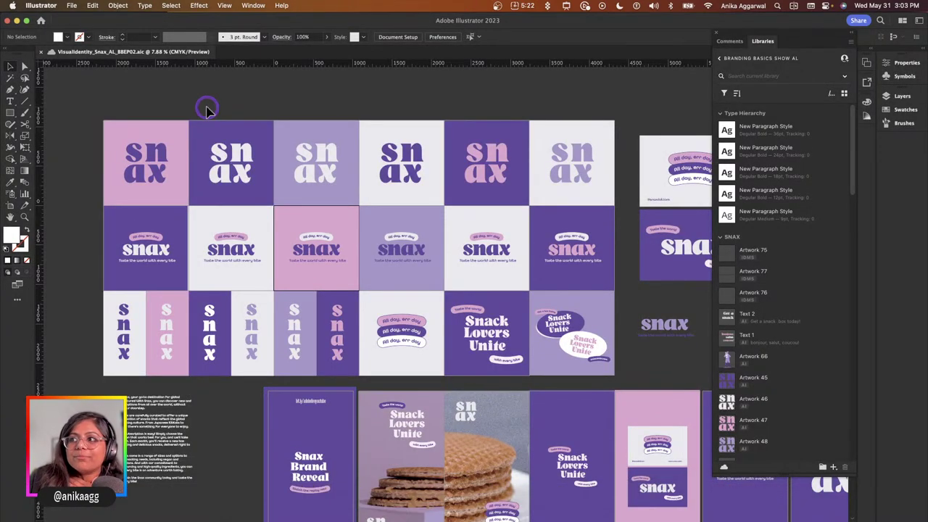
left_click(133, 143)
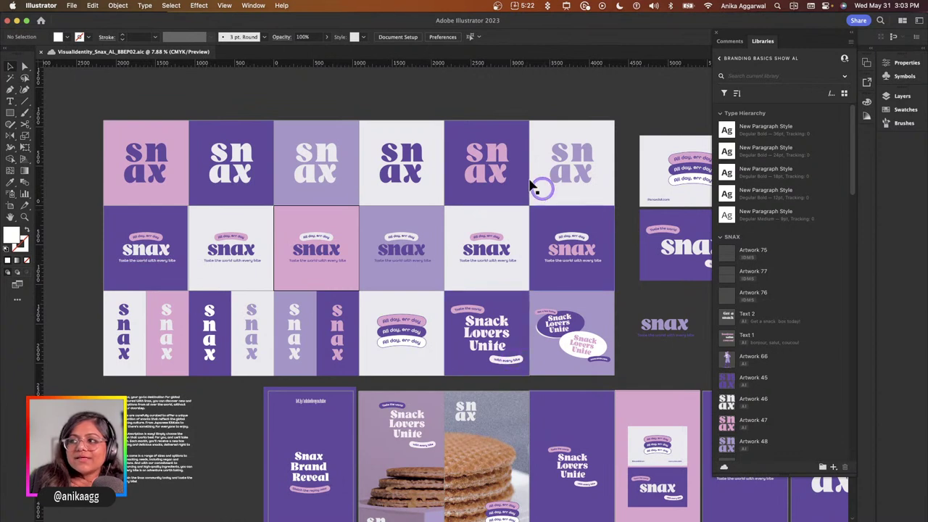
Go back from the open library to the list of all libraries, and close and reopen the Libraries panel.
left_click(719, 57)
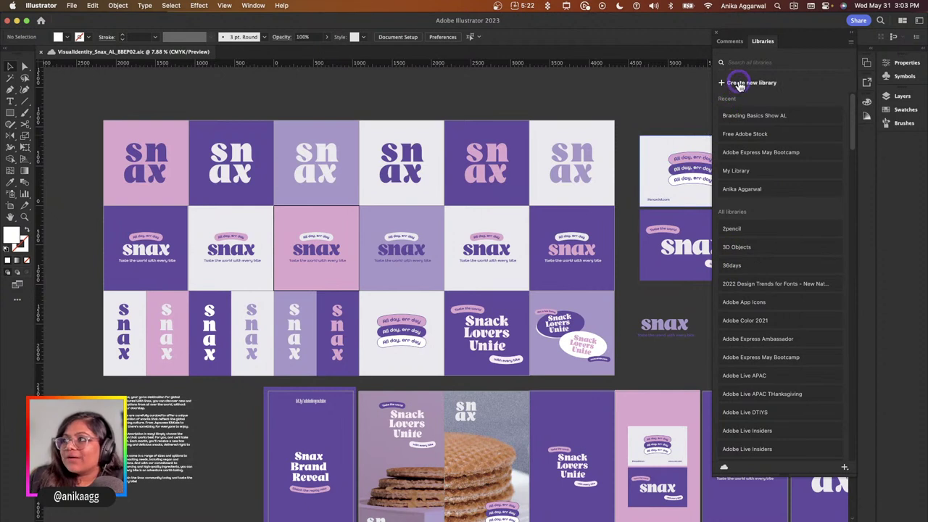
left_click(716, 34)
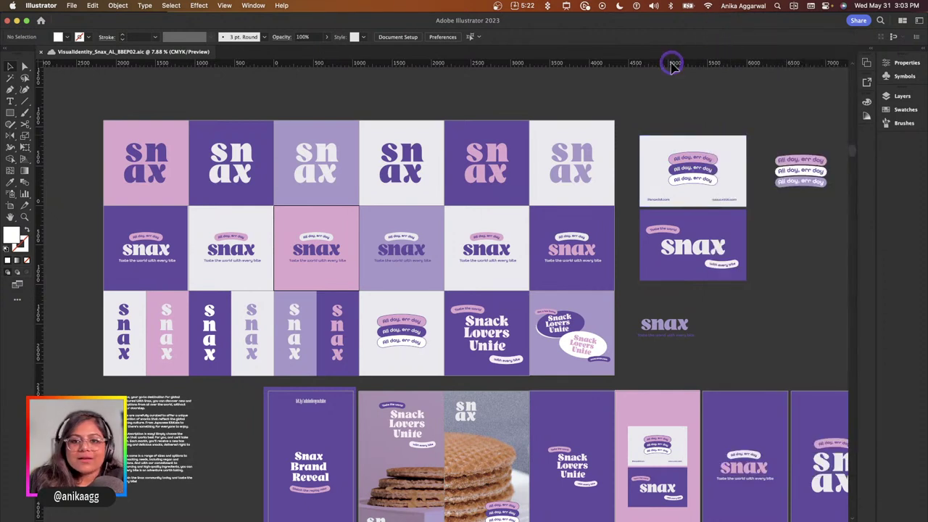
left_click(252, 5)
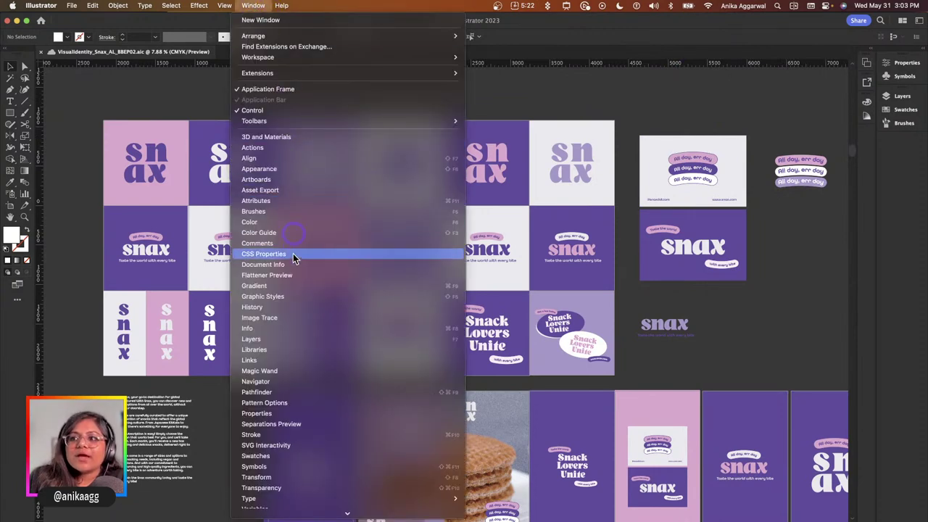
left_click(271, 349)
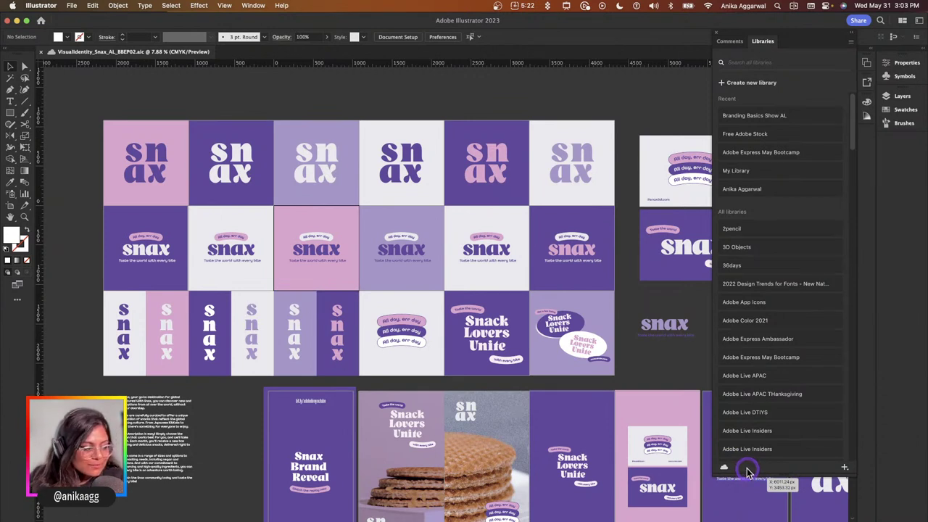
Create a new library named "Snax Brand AL".
left_click(843, 469)
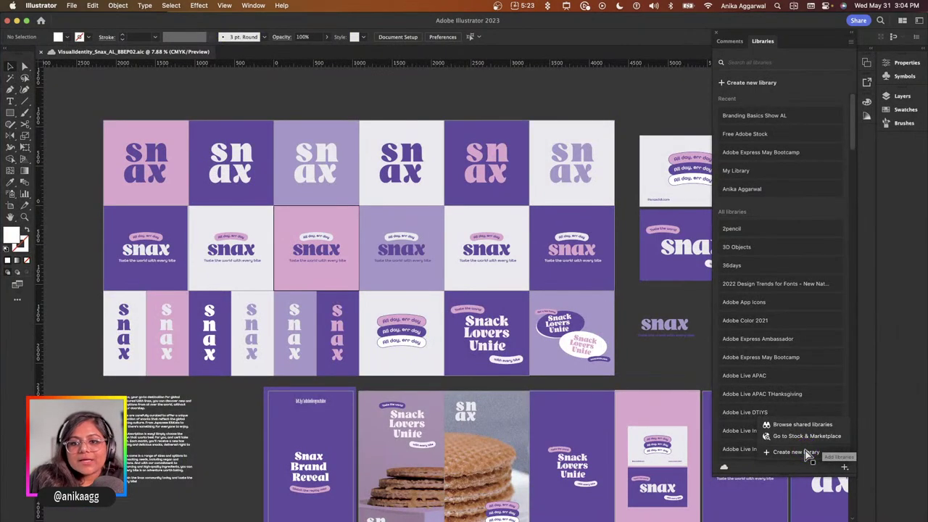
left_click(804, 453)
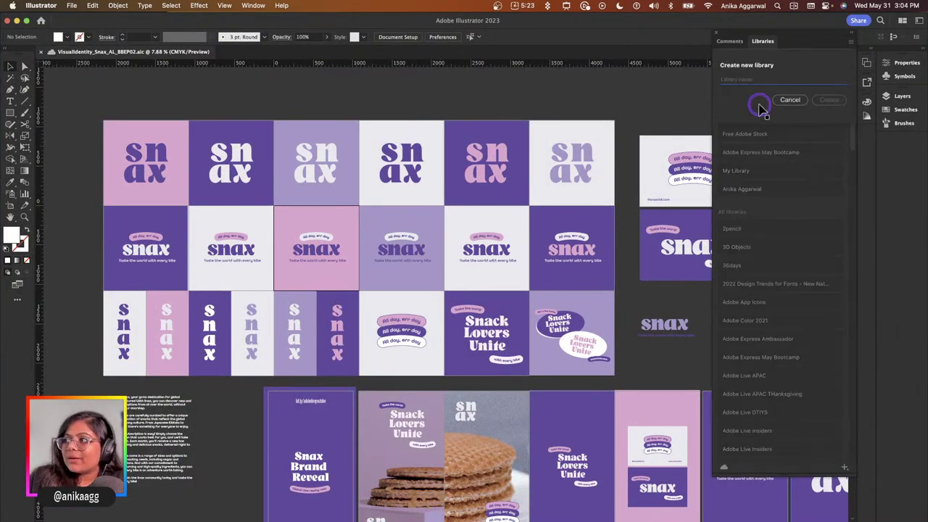
type("Snax Brand AL")
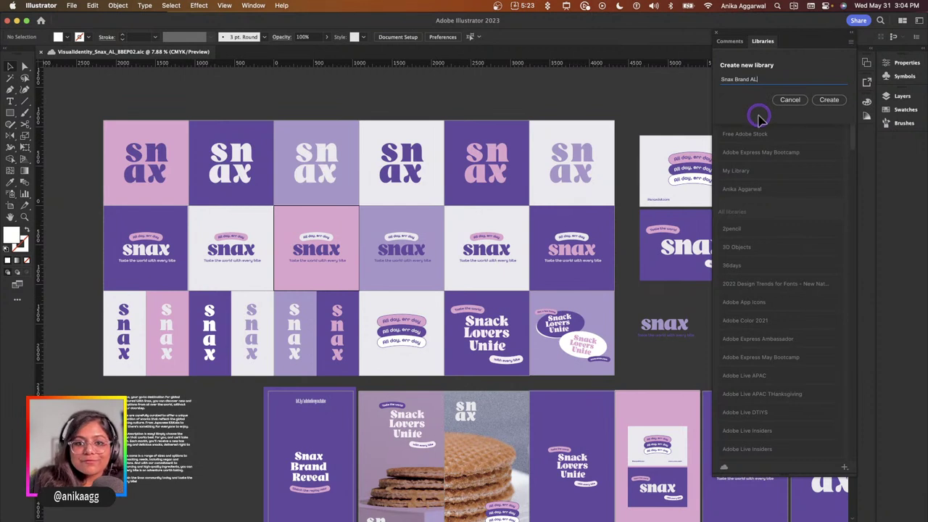
left_click(828, 101)
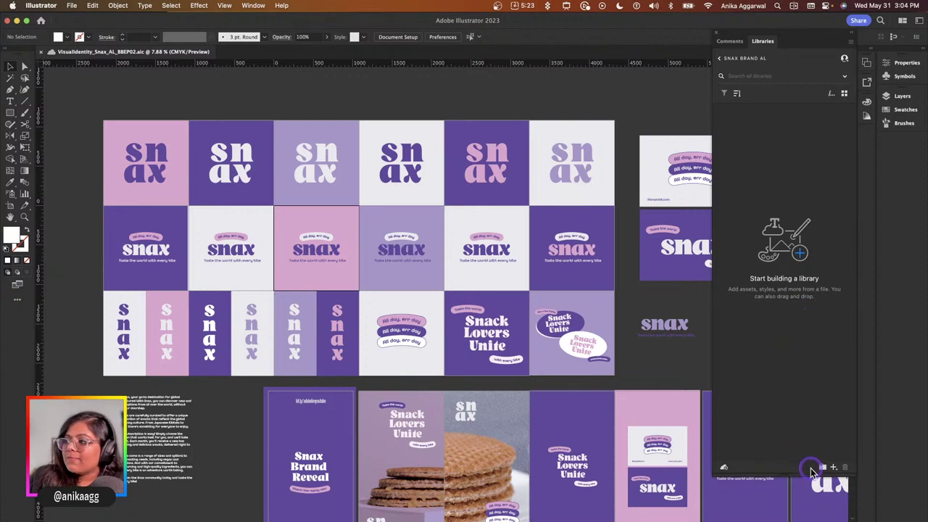
Duplicate the white brand copy text block below the logo grid and place the two copies side by side.
left_click(161, 156)
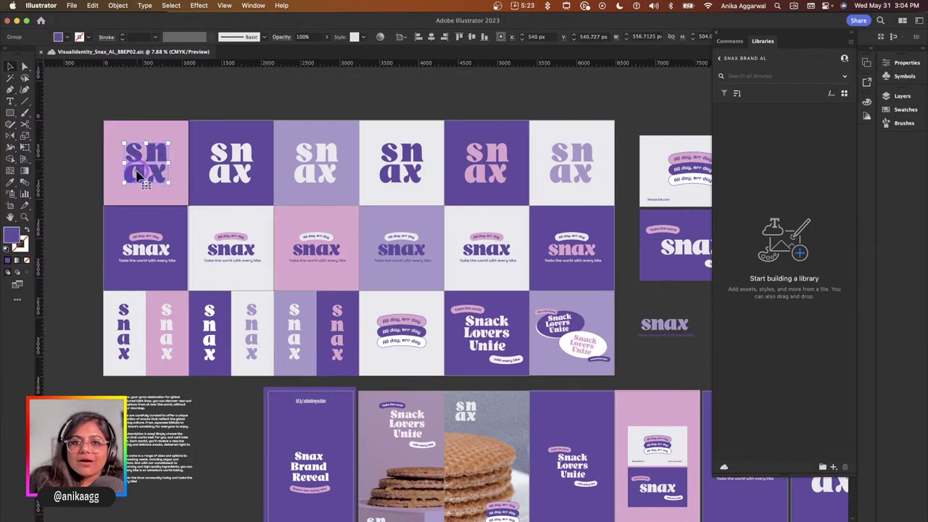
left_click_drag(131, 434, 74, 384)
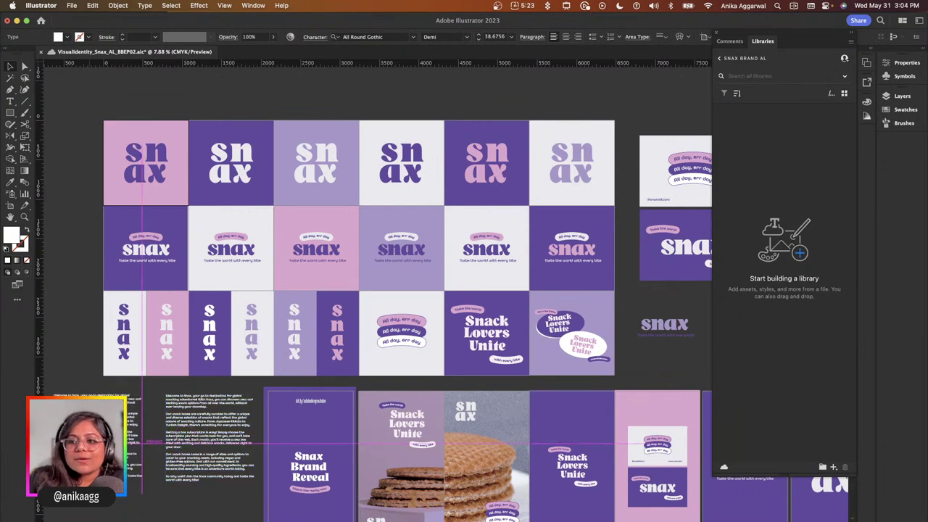
left_click(76, 385)
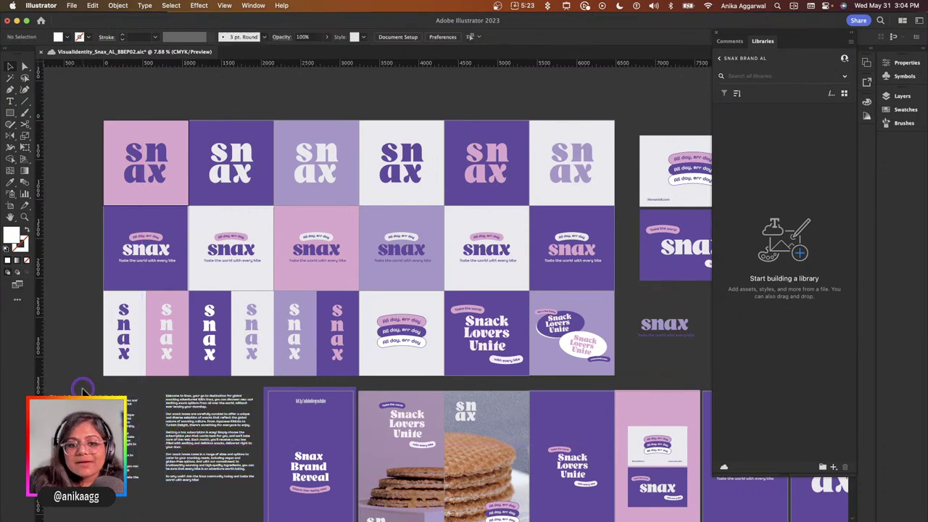
left_click(185, 431)
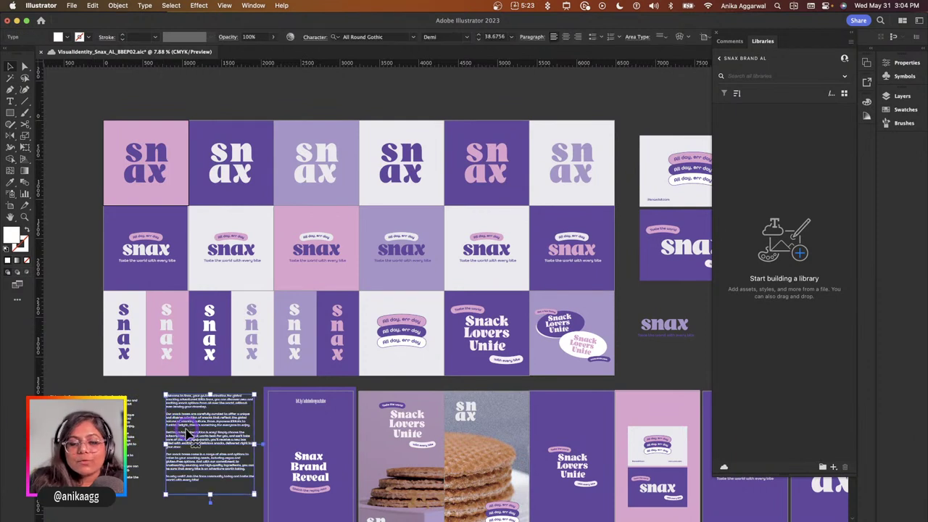
left_click(144, 5)
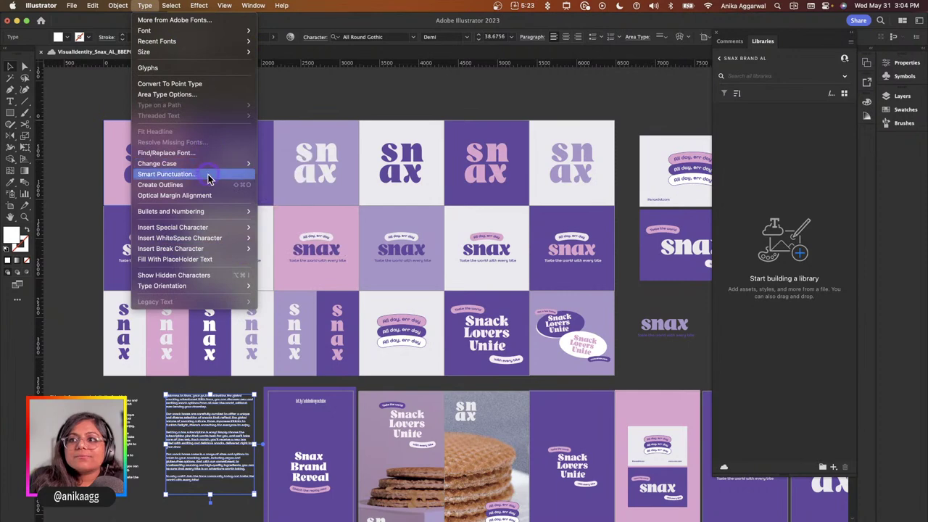
left_click(173, 406)
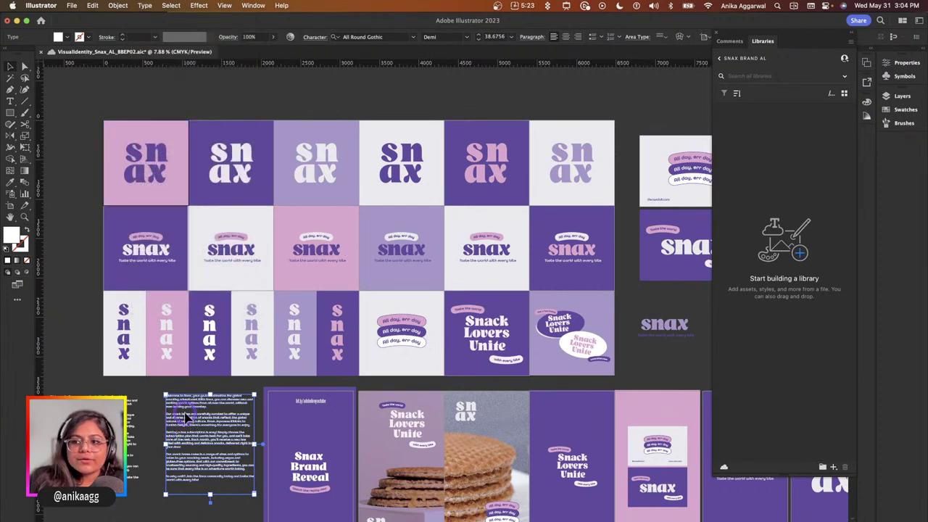
right_click(187, 397)
left_click(83, 348)
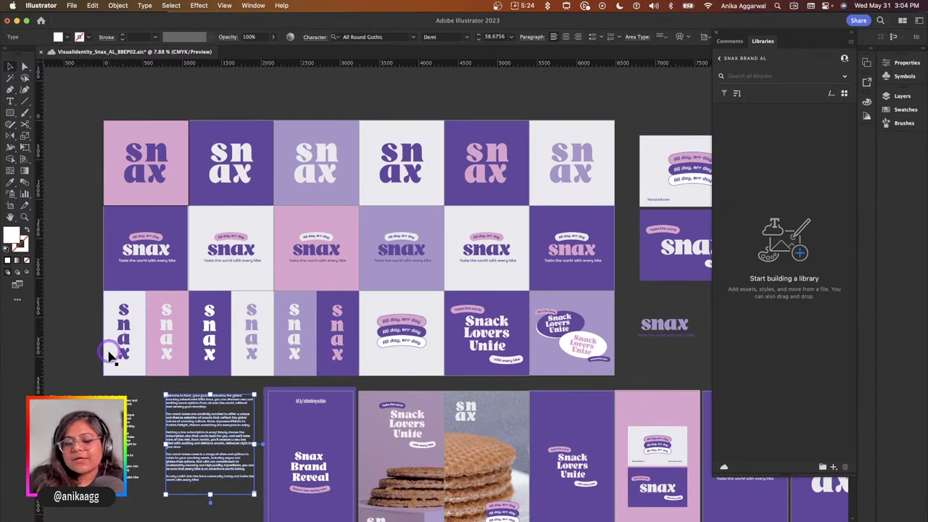
Add the fill color of the purple stacked snax logo on the pink artboard to the Snax Brand AL library.
mouse_move(166, 148)
left_mouse_down()
mouse_move(160, 124)
mouse_move(157, 164)
left_mouse_up()
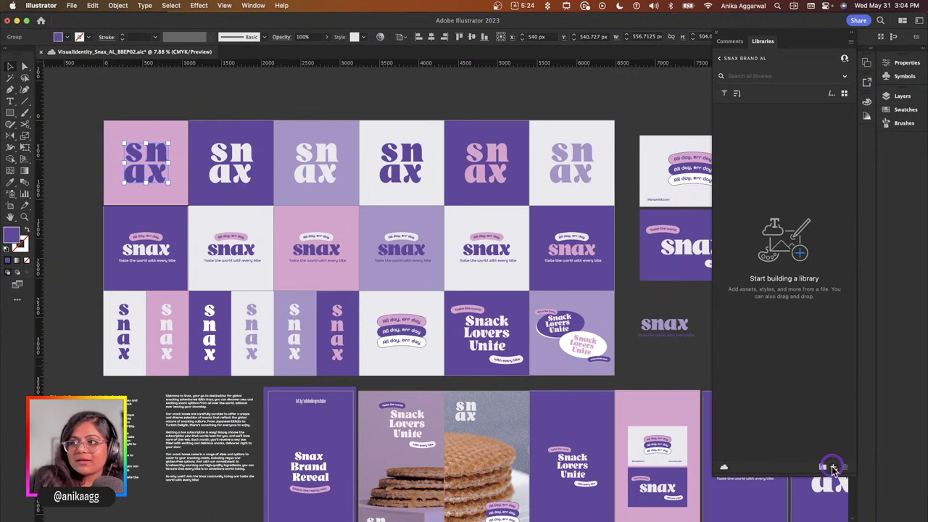
left_click(834, 467)
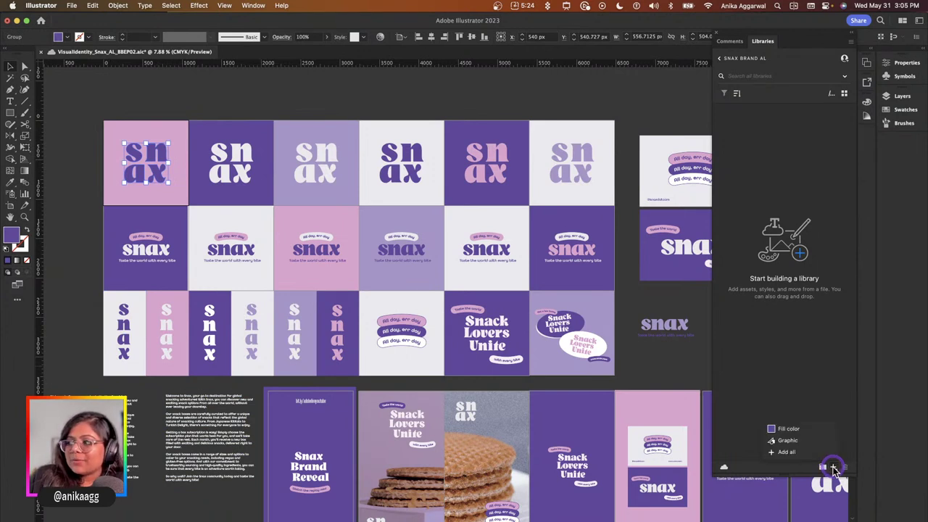
left_click(789, 428)
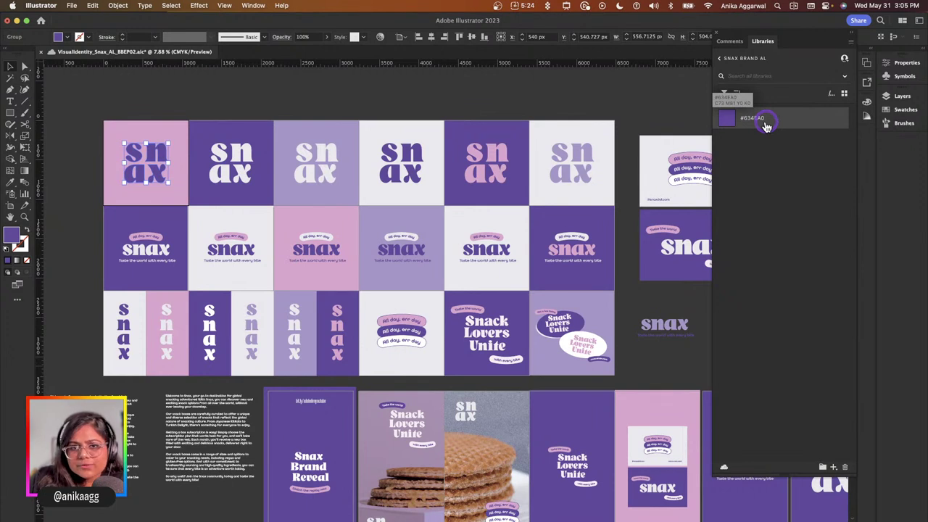
Add the purple stacked snax logo to the library as a graphic and name it "Purple Stacked Lockup".
left_click(833, 467)
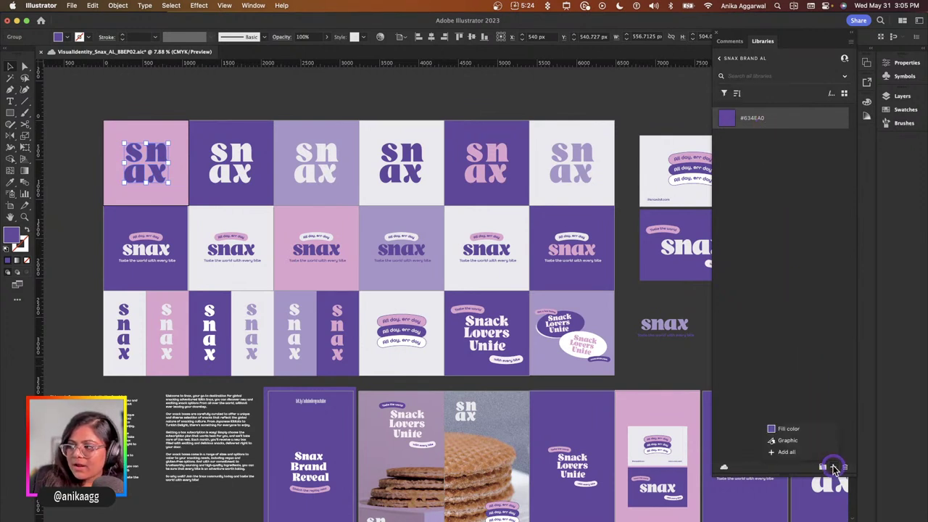
left_click(788, 441)
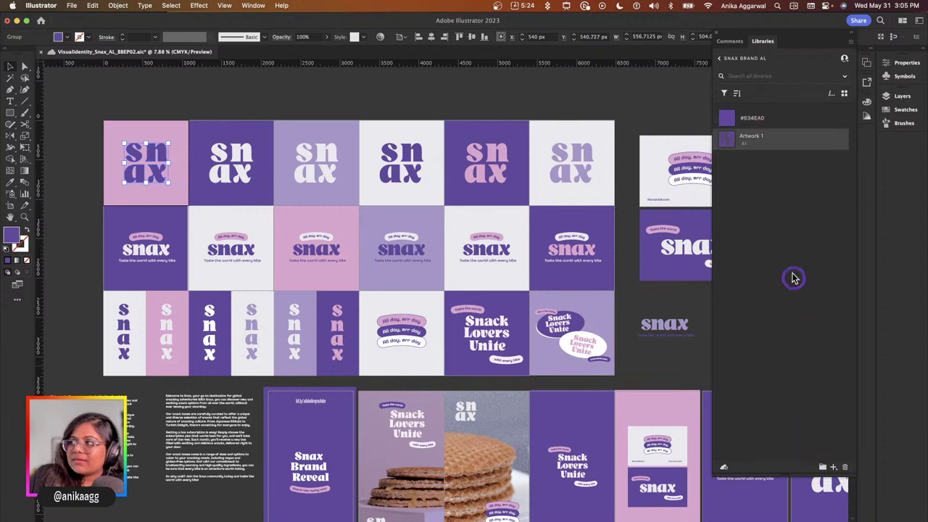
left_click(761, 148)
left_click(754, 141)
double_click(753, 139)
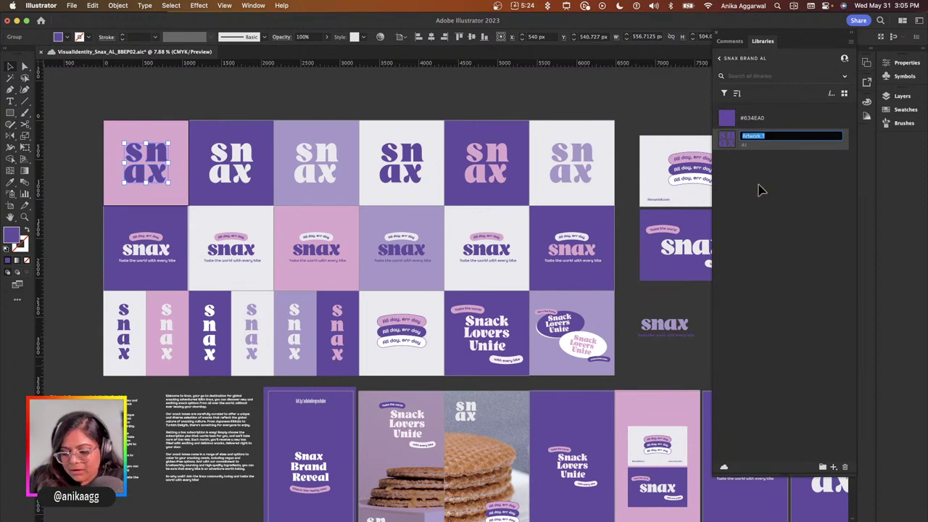
type("Purple L")
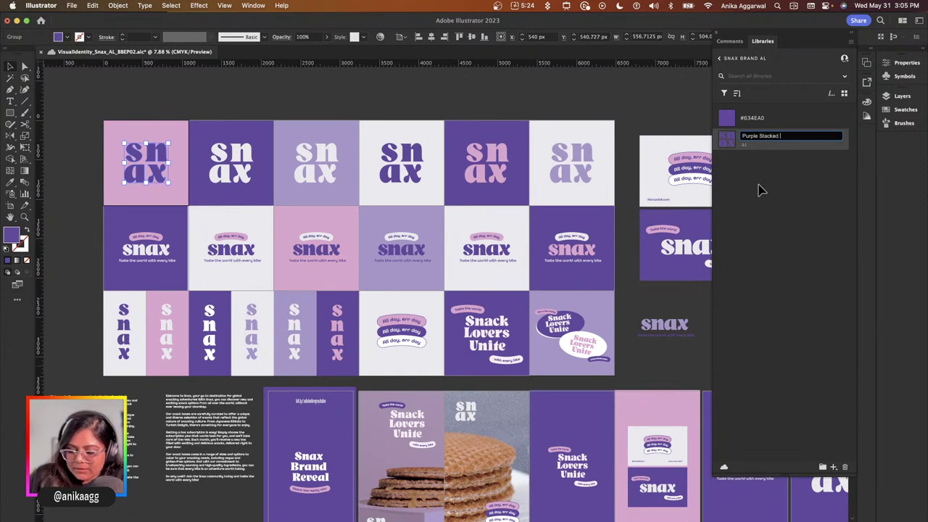
type("p")
key("Return")
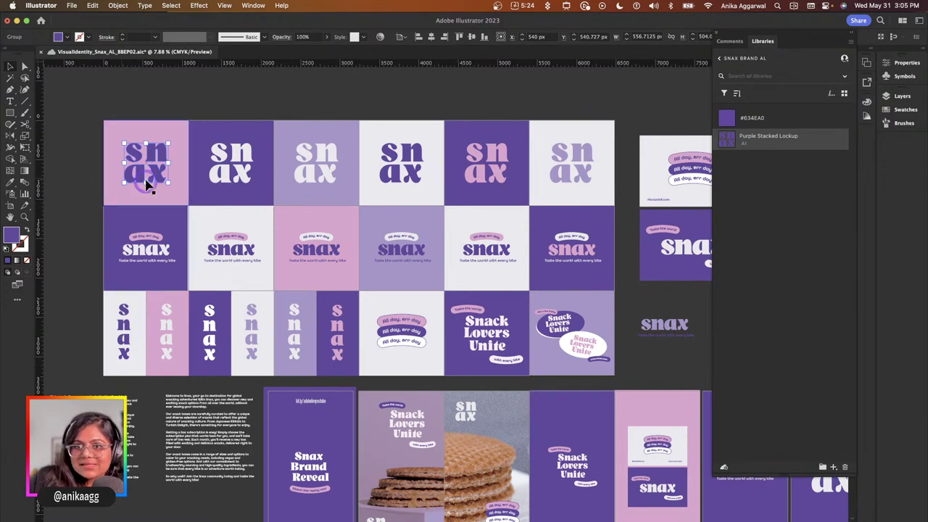
Add both the fill color and the graphic of the selected stacked logo to the library at once.
left_click(835, 467)
left_click(800, 455)
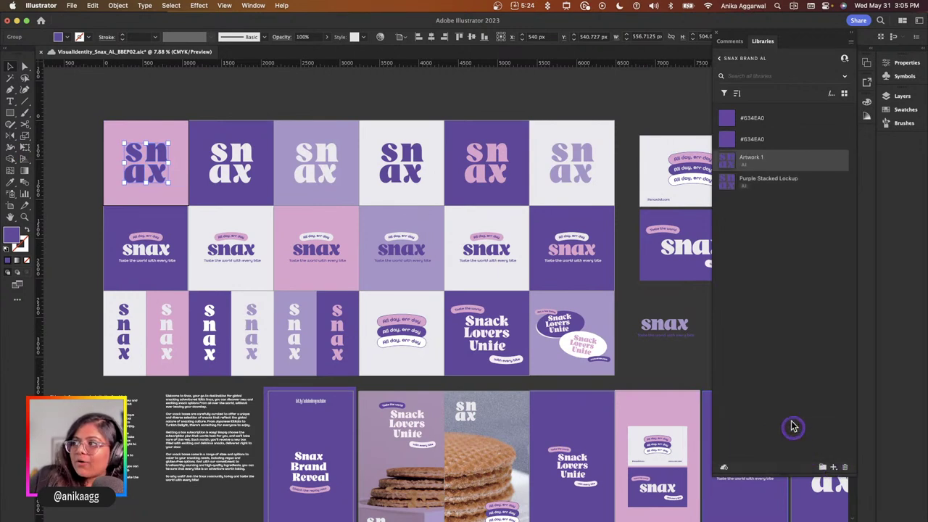
Delete the duplicate stacked logo graphic "Artwork 1" from the Snax Brand AL library, leaving the logo on the pink artboard as it was.
left_click(751, 155)
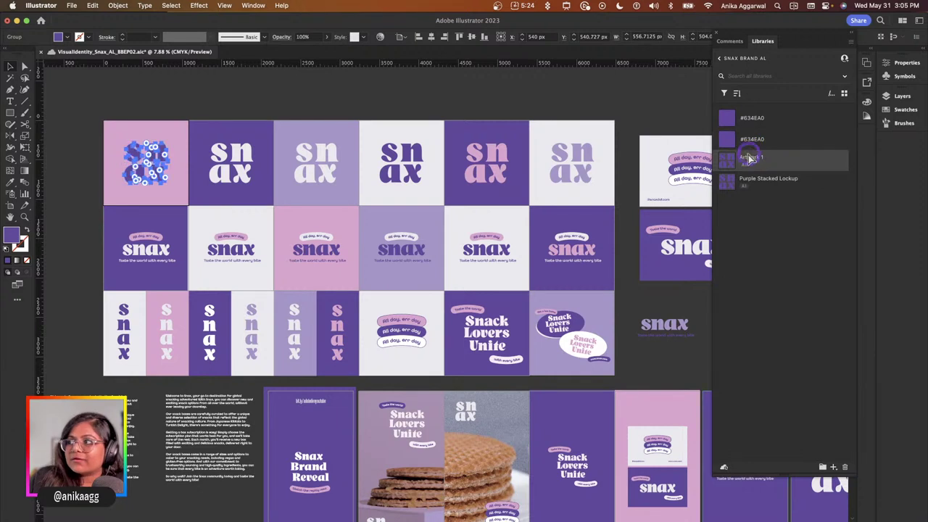
key("super+z")
left_click(236, 109)
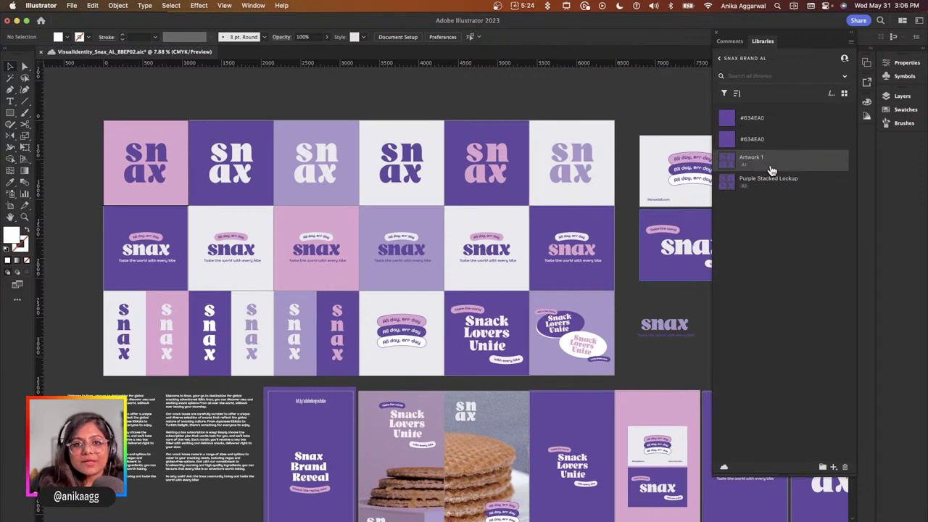
left_click(845, 469)
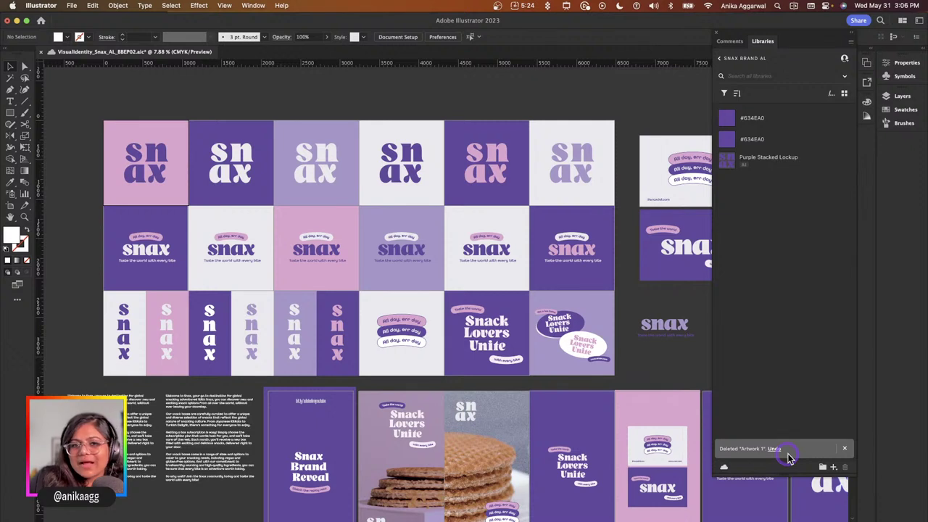
left_click(789, 455)
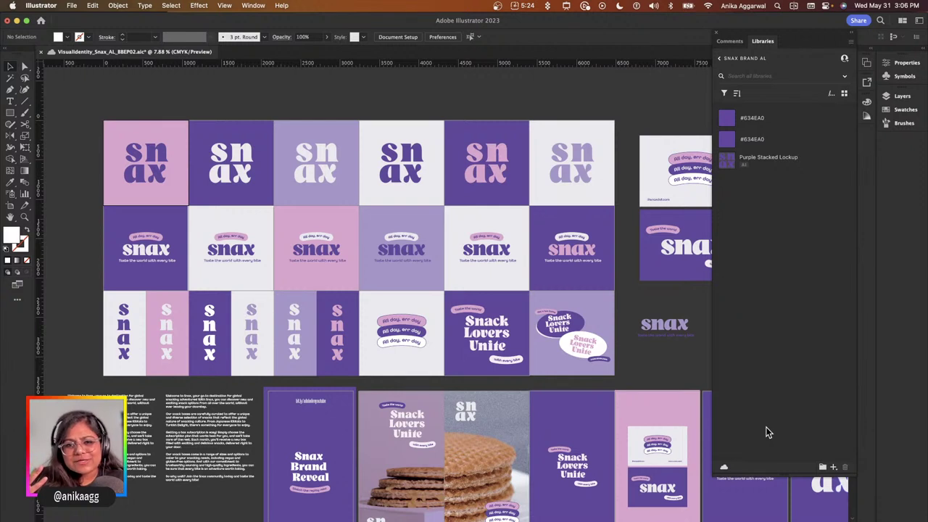
Delete the second, duplicate #634EA0 color from the library.
left_click(797, 138)
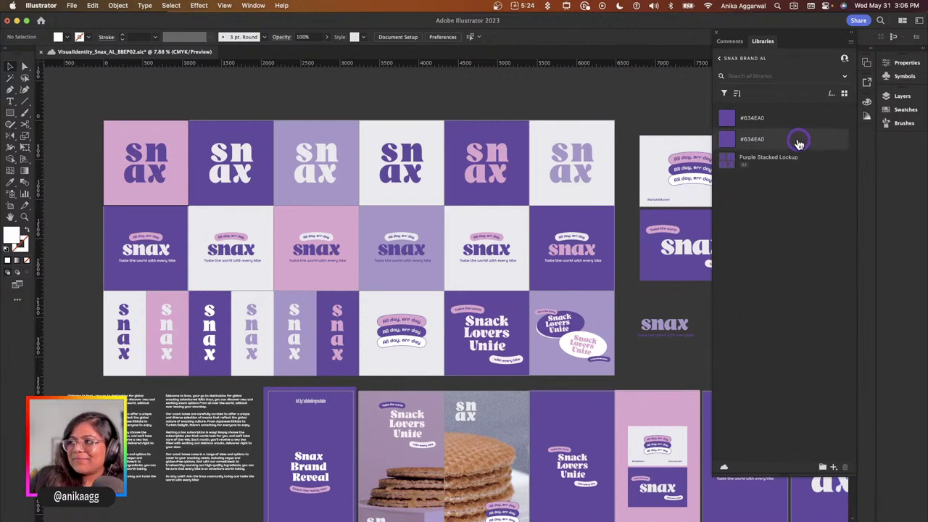
left_click(839, 400)
left_click(844, 467)
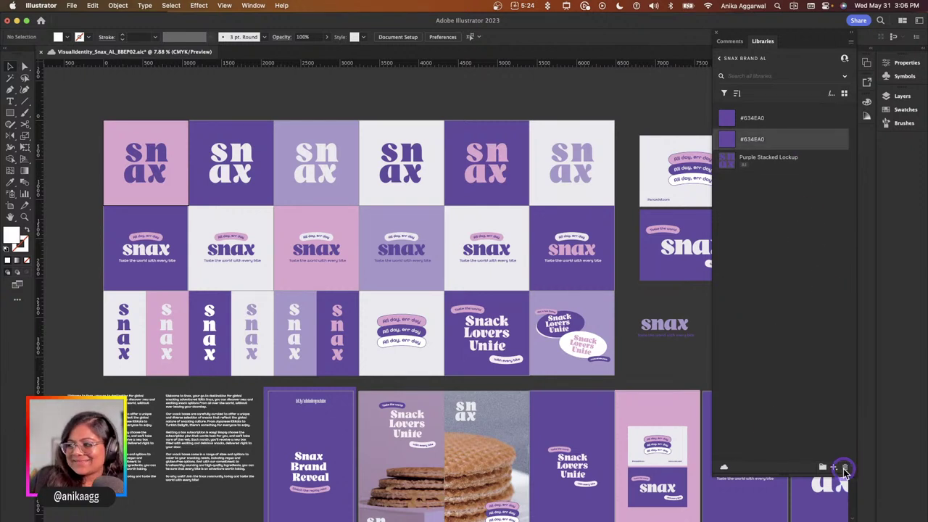
left_click(746, 293)
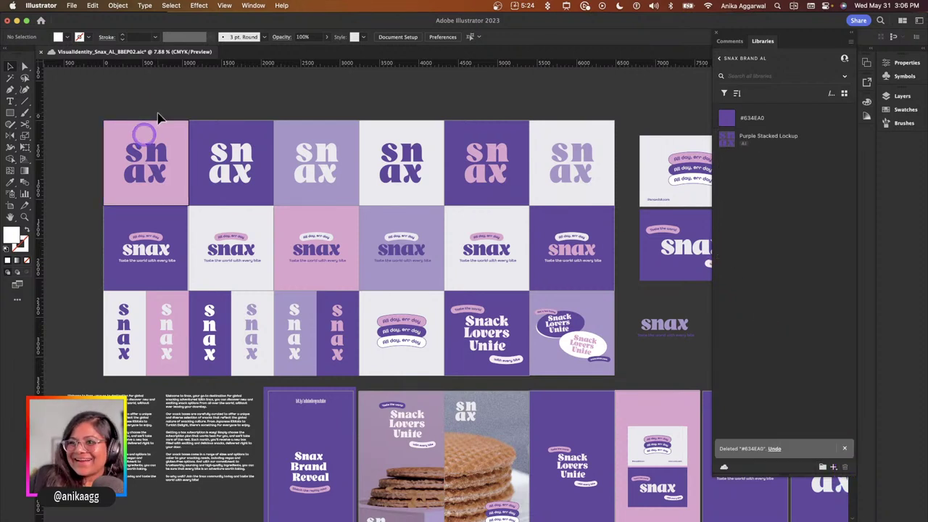
Add the fill color and the graphic of the white stacked snax logo on the purple artboard to the library.
left_click(159, 148)
left_click(239, 155)
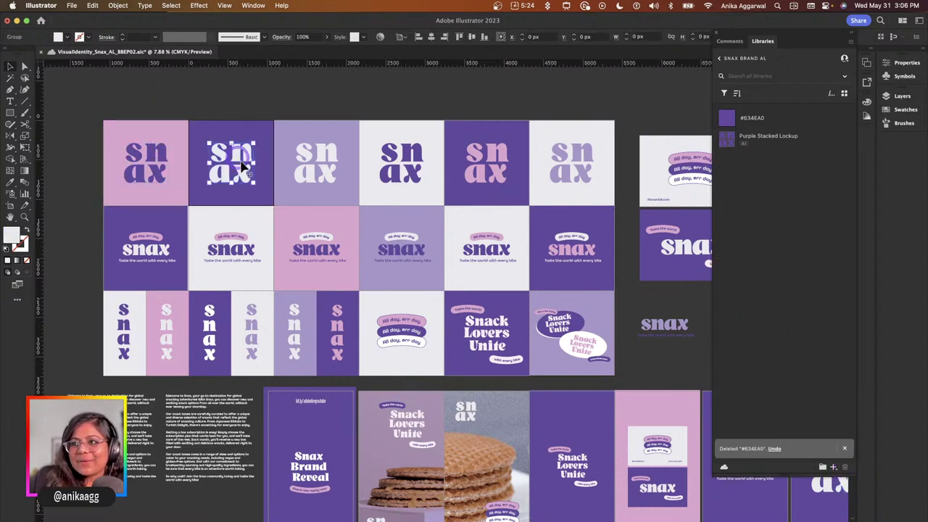
left_click(834, 466)
left_click(814, 445)
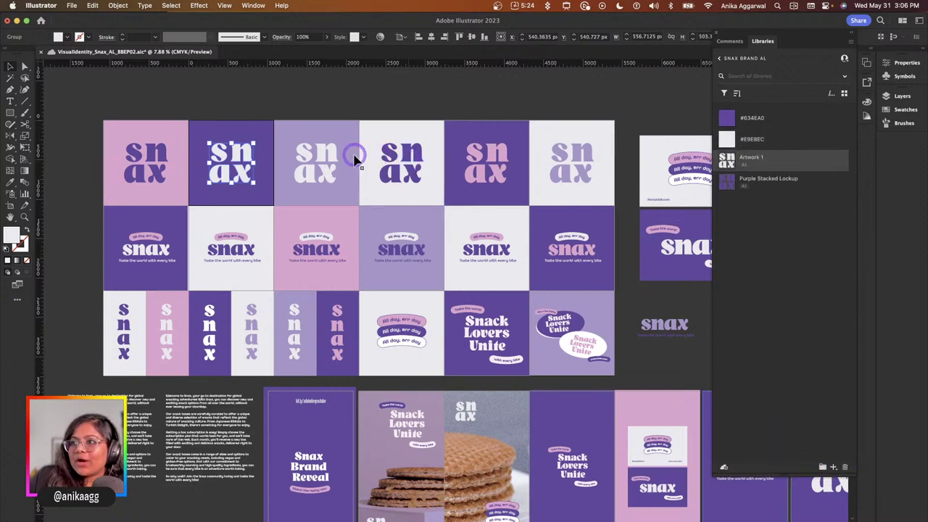
Add the lavender stacked snax logo on the white artboard to the library, including both its fill color and graphic.
left_click(584, 154)
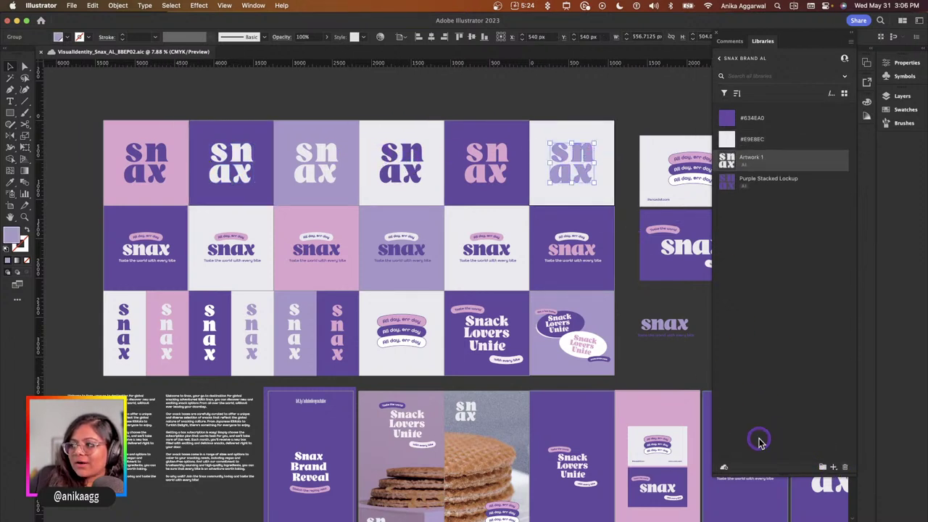
left_click(834, 466)
left_click(797, 452)
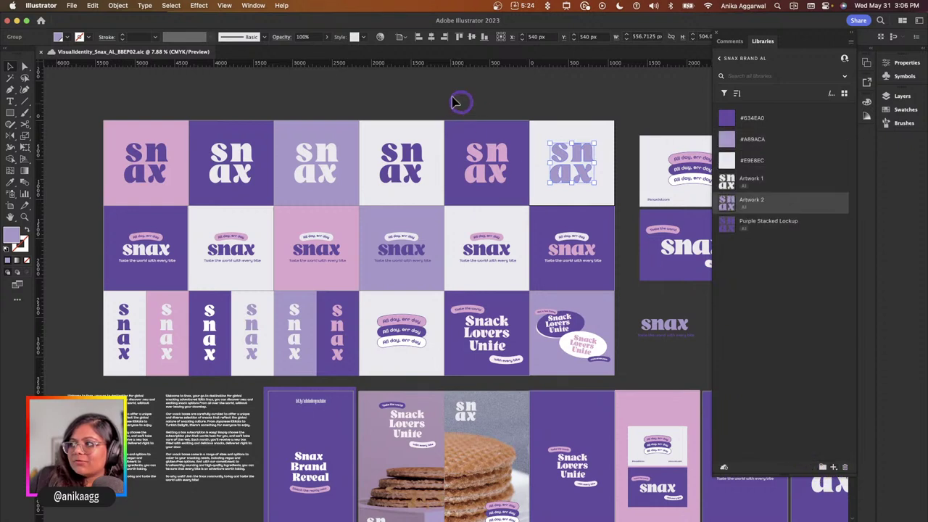
Place a copy of the white snax tagline lockup from the purple artboard above the logo grid and expand its appearance.
left_click(166, 250)
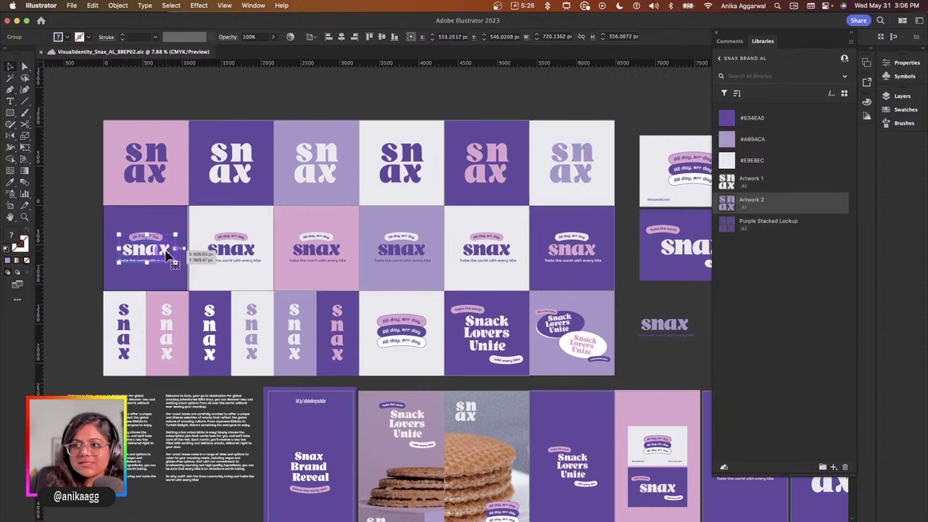
left_click_drag(162, 215, 190, 55)
left_click(116, 6)
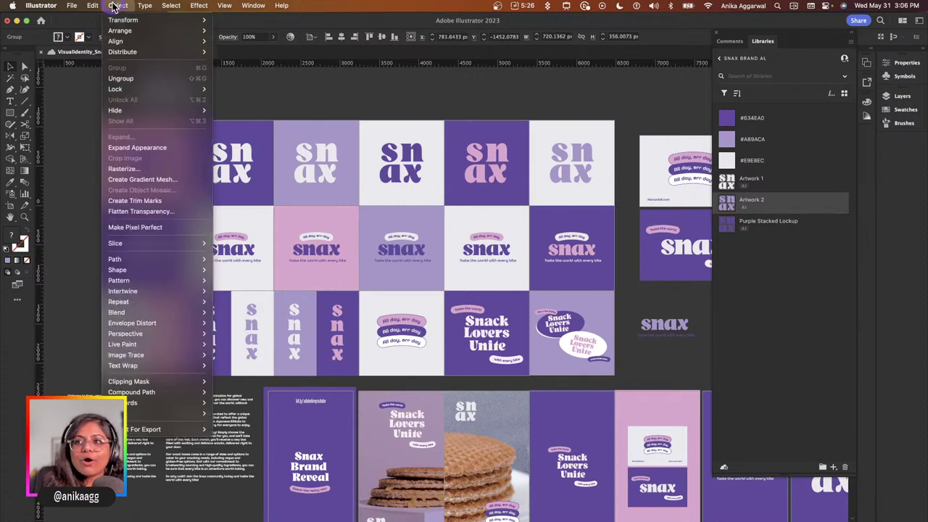
left_click(182, 148)
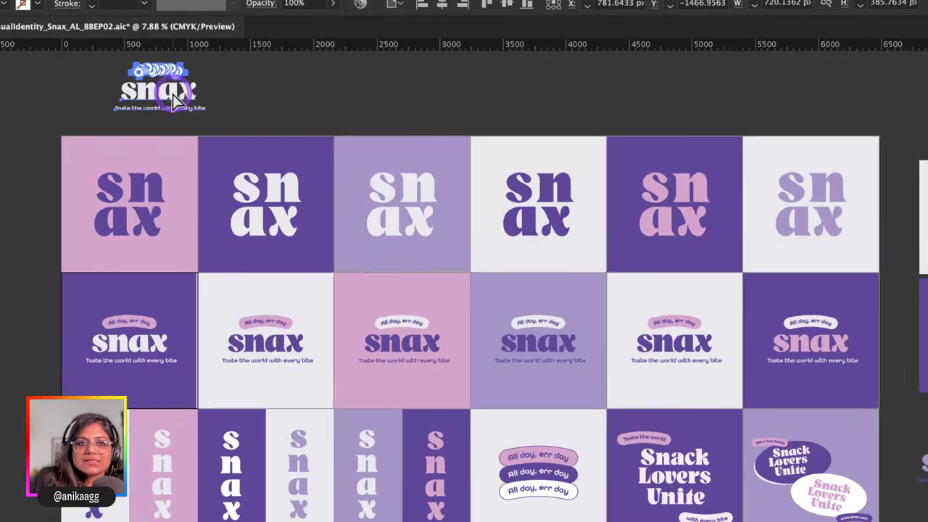
left_click(246, 98)
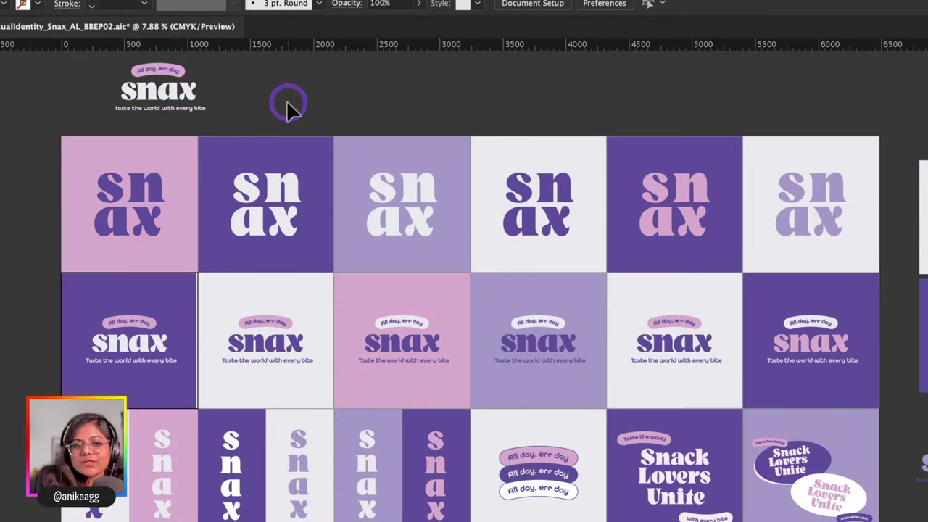
Compare the expanded lockup with the original on the purple artboard by switching between Outline and Preview views.
key("ctrl+y")
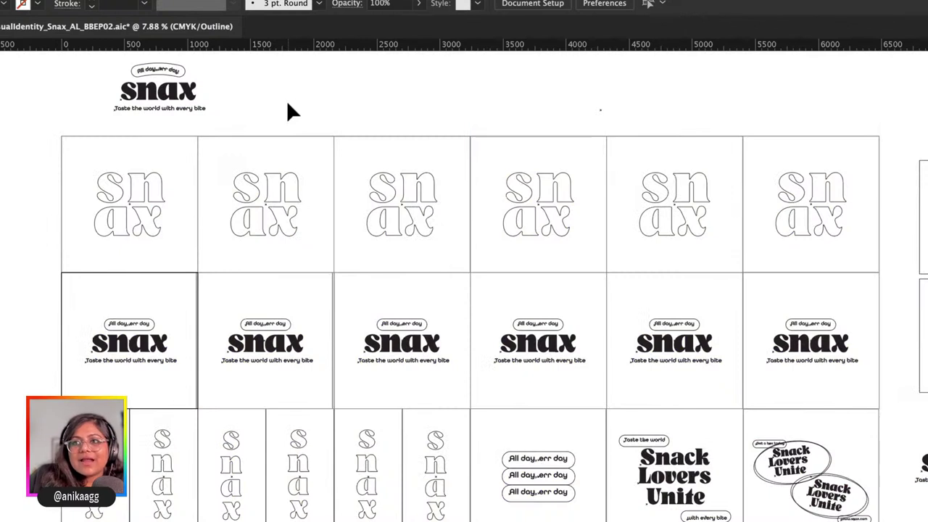
left_click(144, 319)
left_click_drag(144, 319, 103, 327)
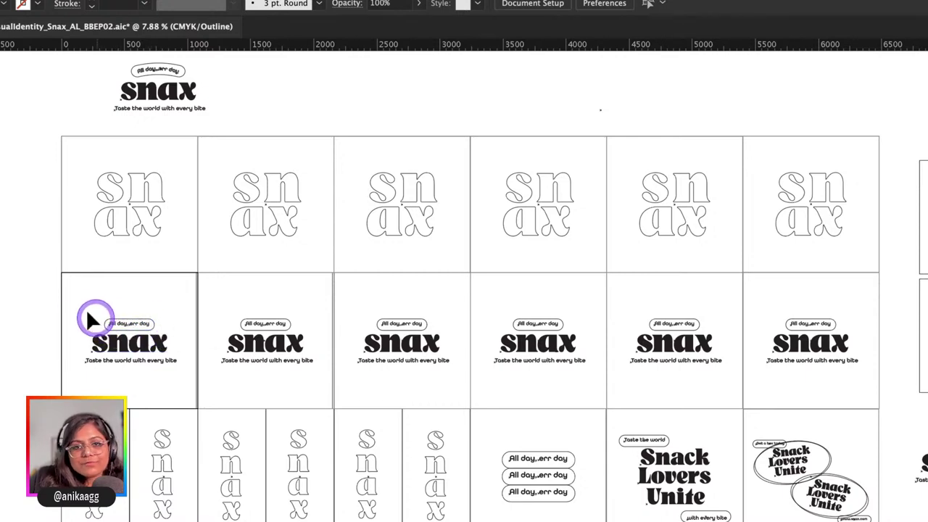
left_click(81, 303)
key("ctrl+y")
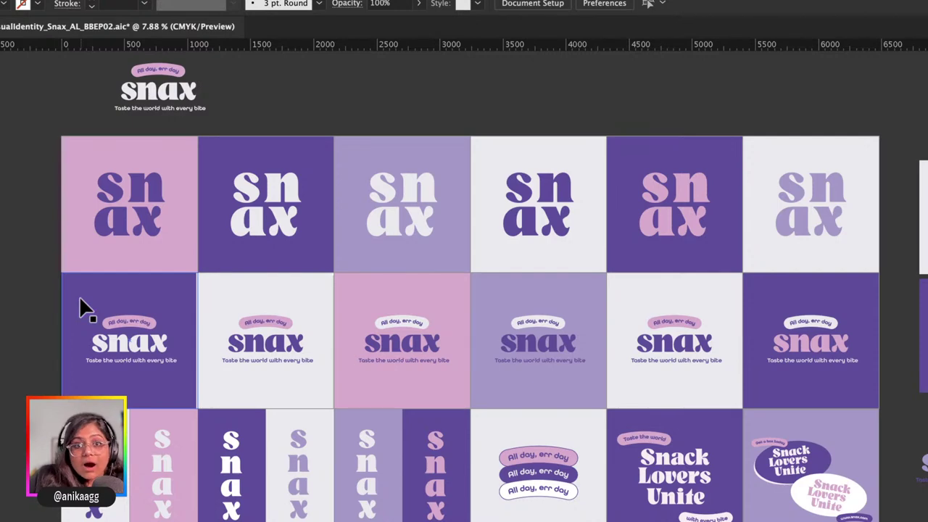
key("ctrl+y")
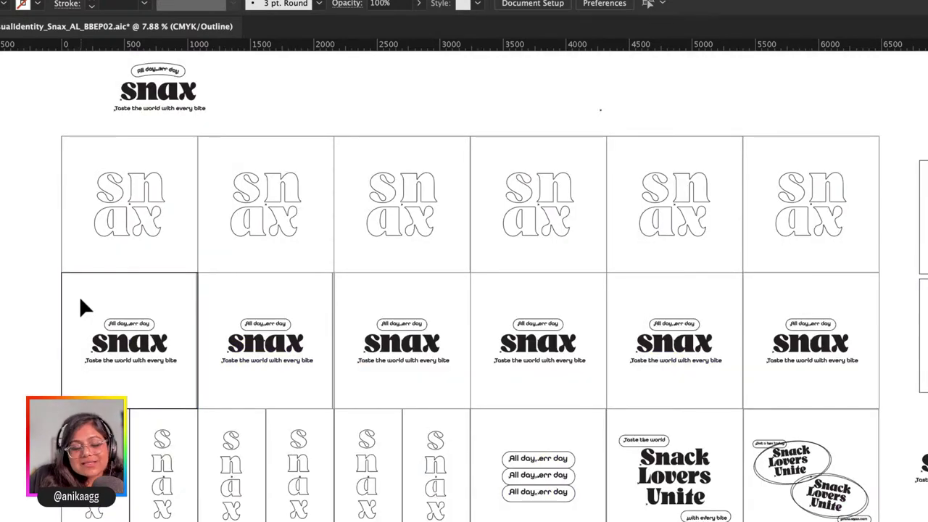
scroll(303, 319, "up", 5)
key("ctrl+y")
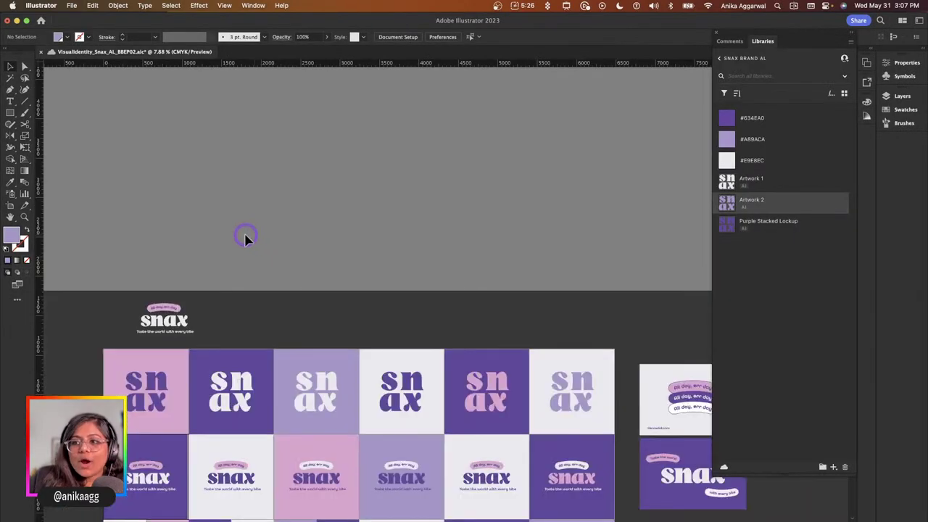
Add the expanded white snax tagline lockup above the grid to the library as a graphic.
scroll(257, 273, "down", 6)
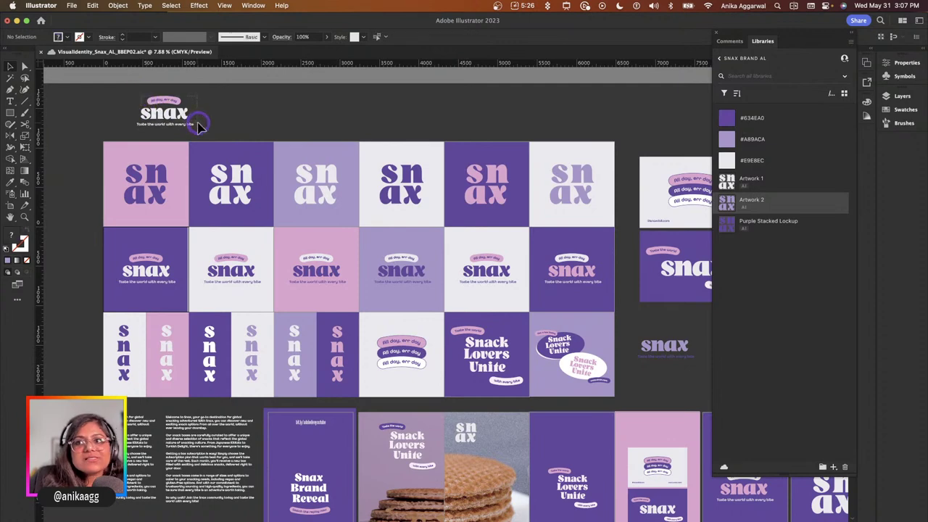
left_click(185, 116)
left_click(118, 5)
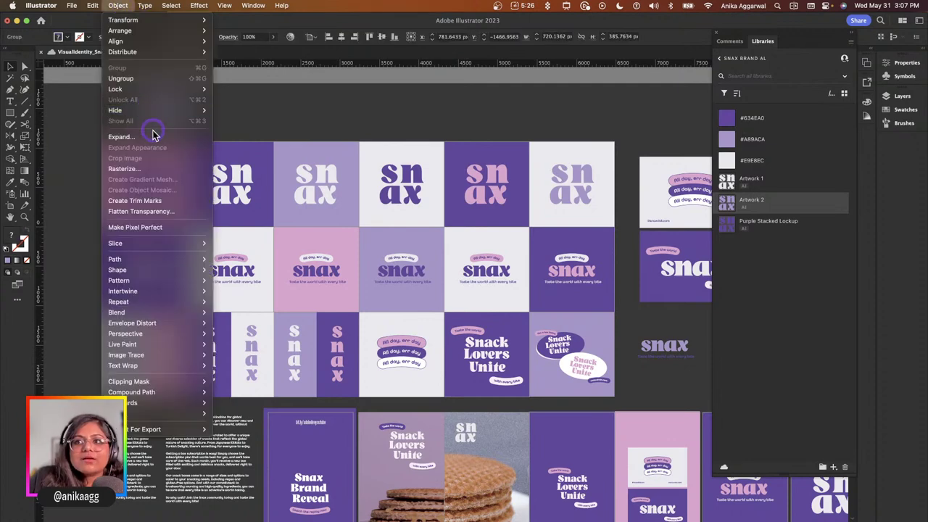
left_click(257, 119)
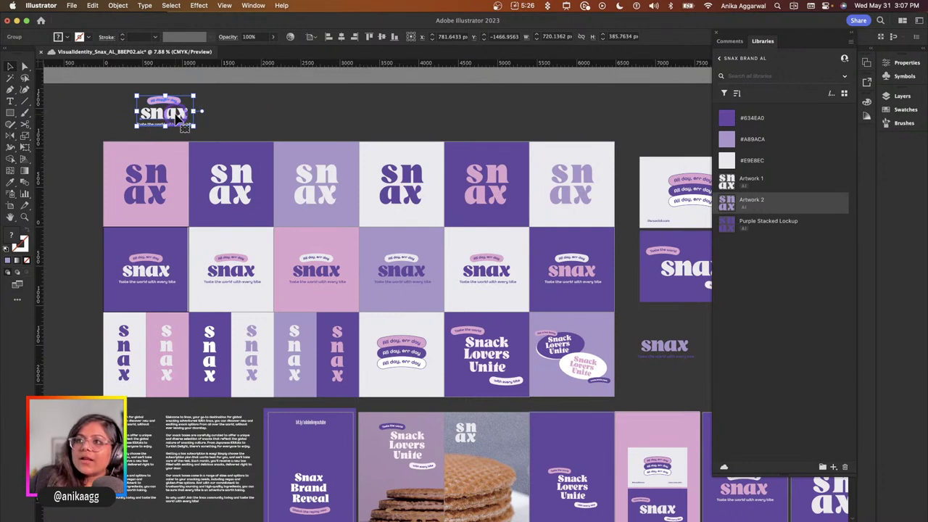
left_click(833, 467)
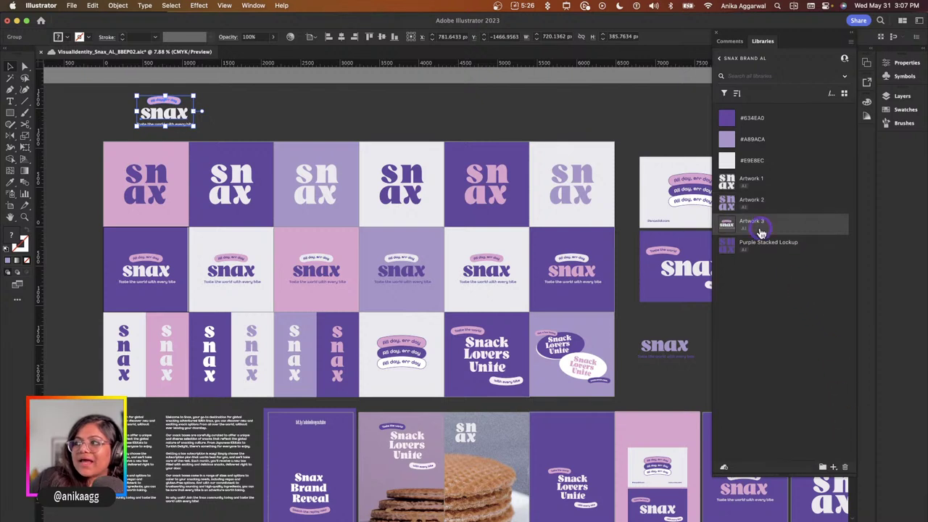
Ungroup the purple tagline lockup from its white background in the second row and place a copy of it above the grid.
left_click(227, 282)
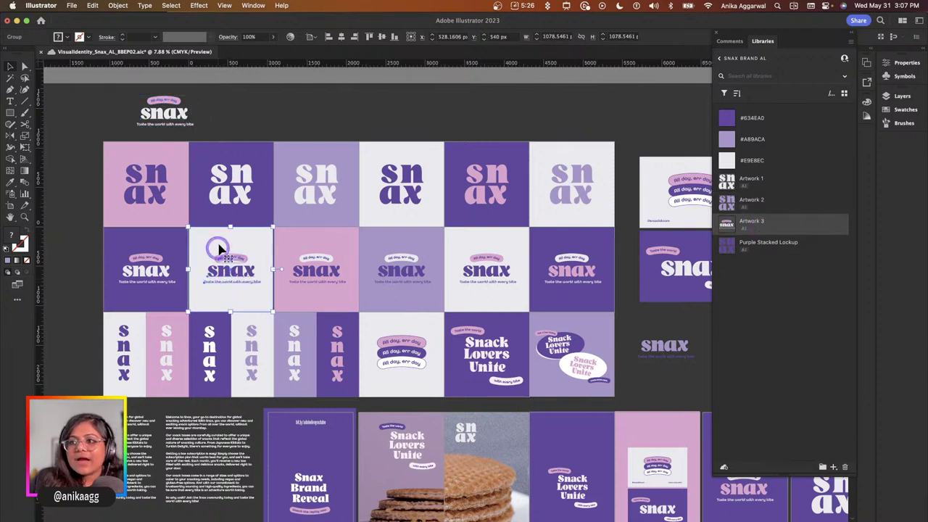
right_click(221, 242)
left_click(253, 376)
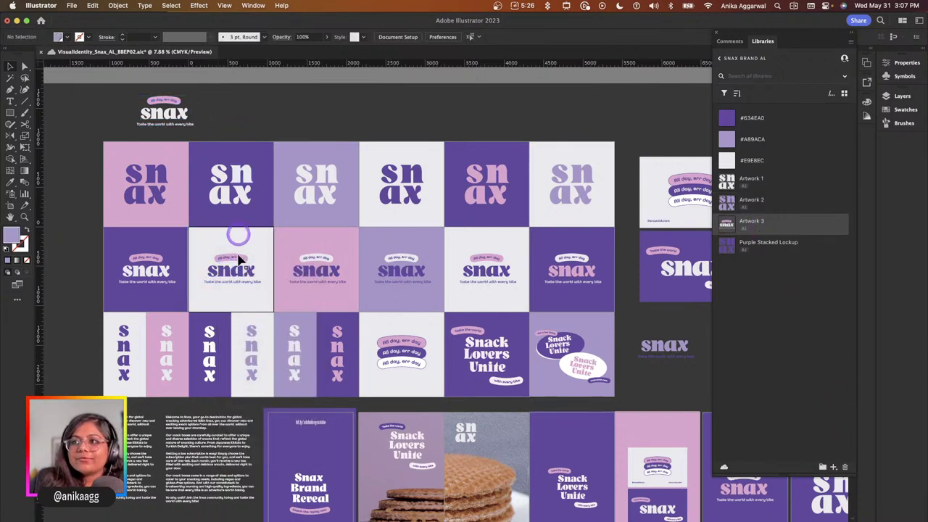
left_click(245, 278)
left_click(117, 5)
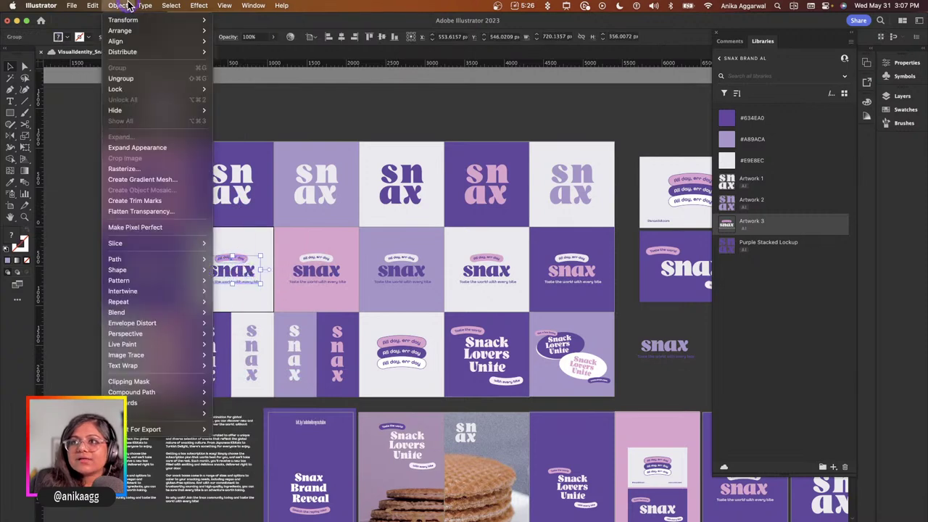
left_click(155, 77)
left_click_drag(232, 270, 232, 116)
Place copies of the tagline lockups from the pink artboard and the last purple artboard in the row above the grid.
left_click_drag(322, 272, 322, 117)
mouse_move(560, 269)
left_mouse_down()
mouse_move(387, 118)
mouse_move(497, 203)
mouse_move(548, 262)
left_mouse_up()
left_click(632, 250)
left_click(579, 286)
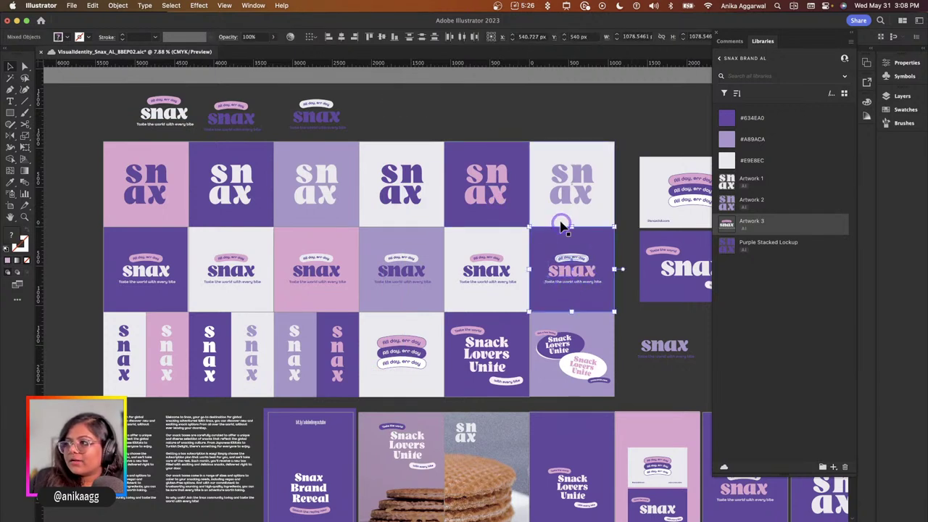
left_click(571, 265)
left_click_drag(571, 265, 395, 115)
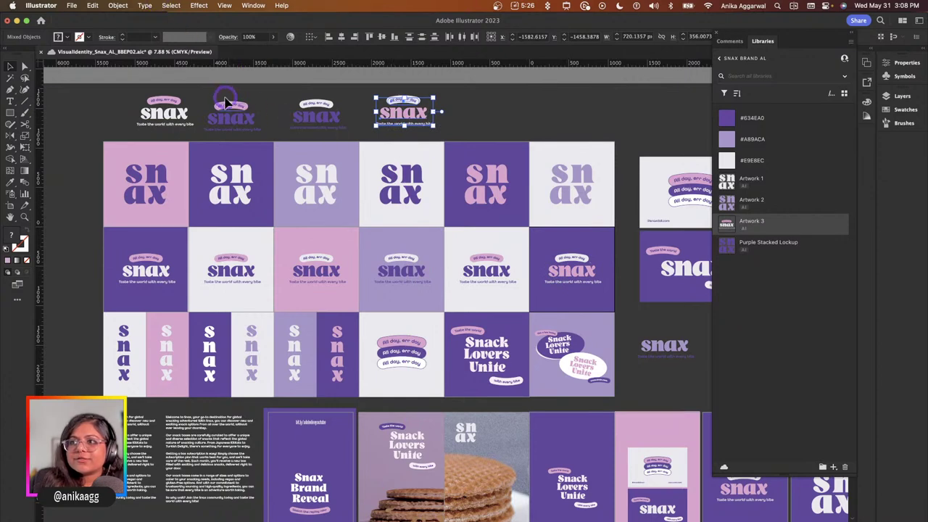
Expand the appearance of the three newly copied tagline lockups above the grid.
left_click_drag(415, 135, 248, 60)
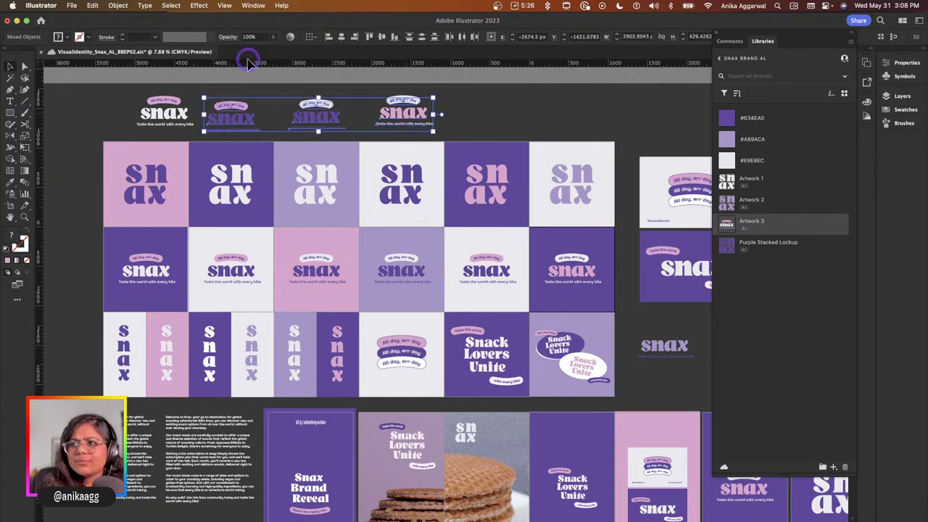
left_click(118, 5)
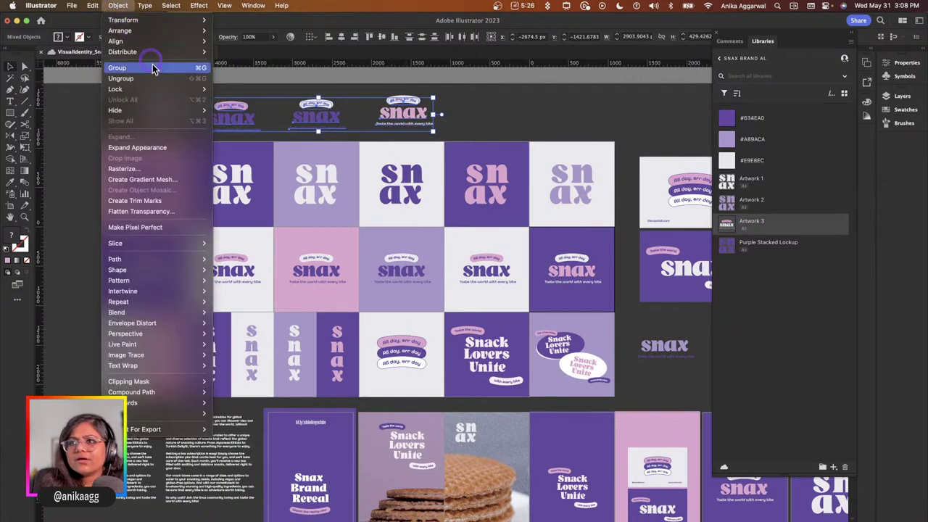
left_click(161, 147)
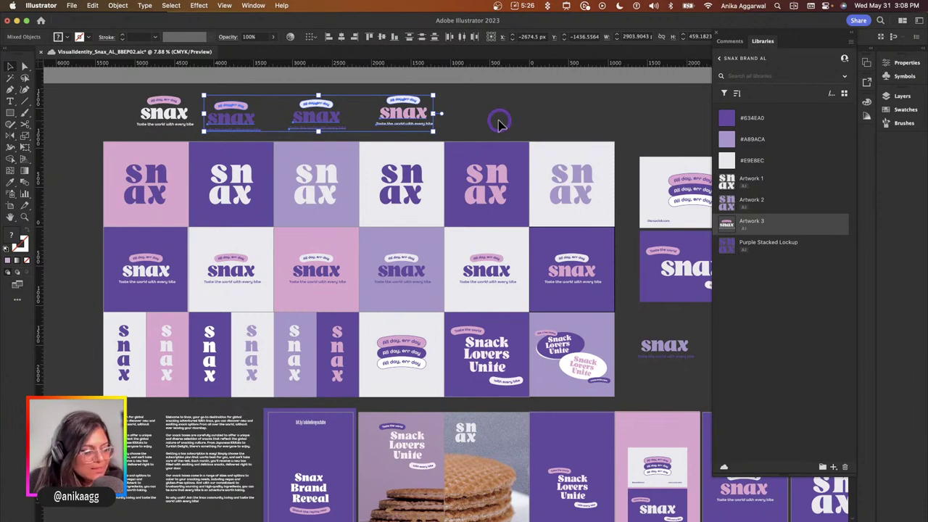
left_click(462, 106)
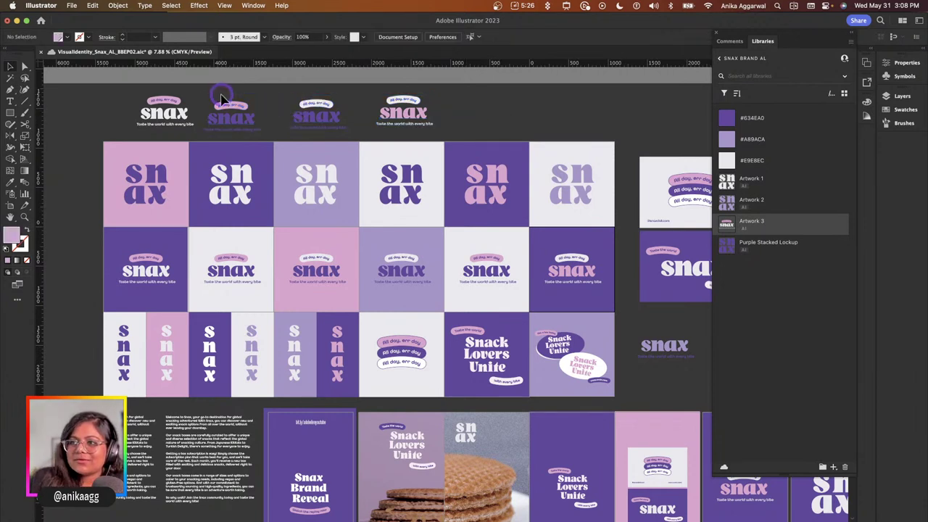
Add the two purple tagline lockups above the grid, one with a pink badge and one with a white badge, to the library as graphics.
left_click(249, 130)
left_click(833, 467)
left_click(773, 428)
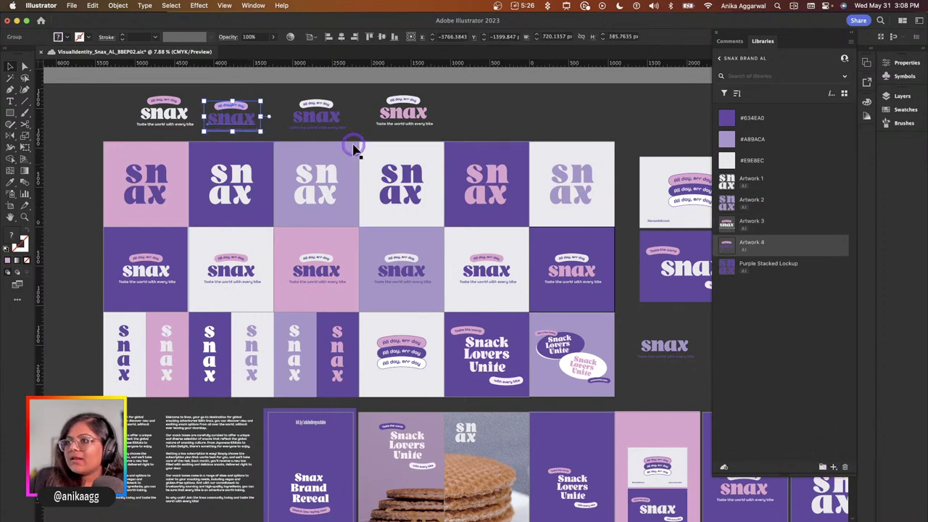
left_click(328, 122)
left_click(833, 466)
left_click(812, 451)
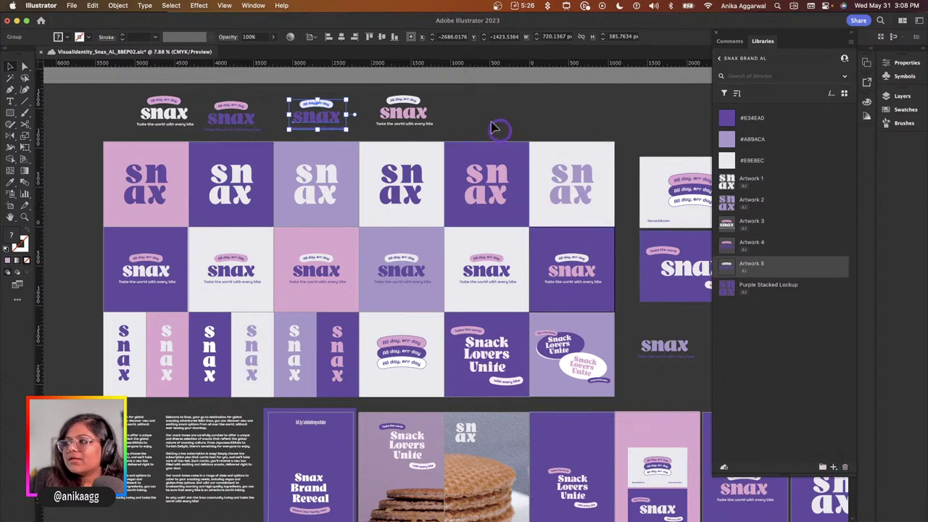
Add the pink tagline lockup with the white badge above the grid to the library as a graphic.
left_click(406, 125)
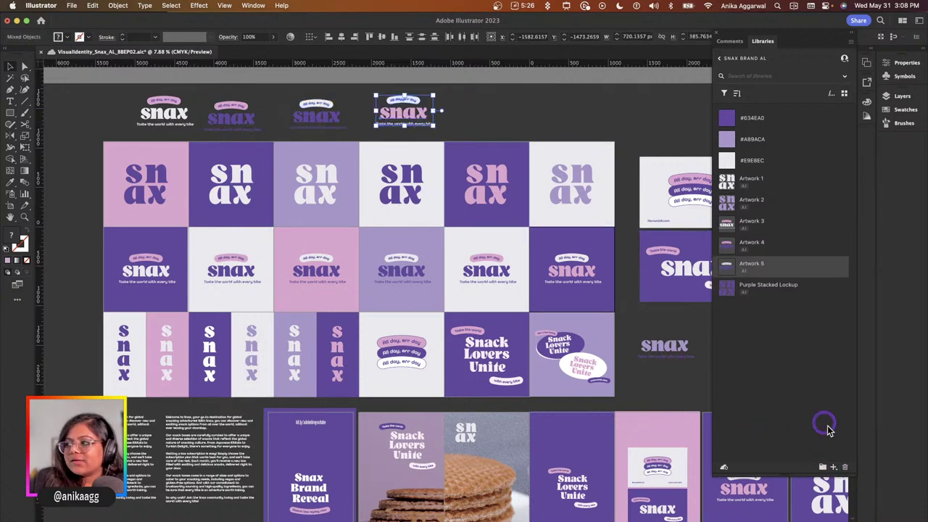
left_click(832, 467)
left_click(797, 454)
left_click(476, 107)
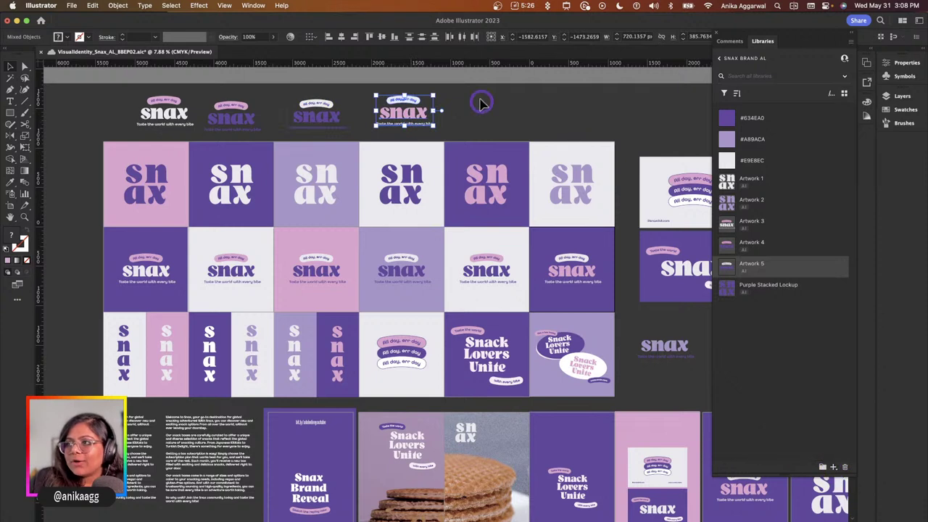
left_click(484, 120)
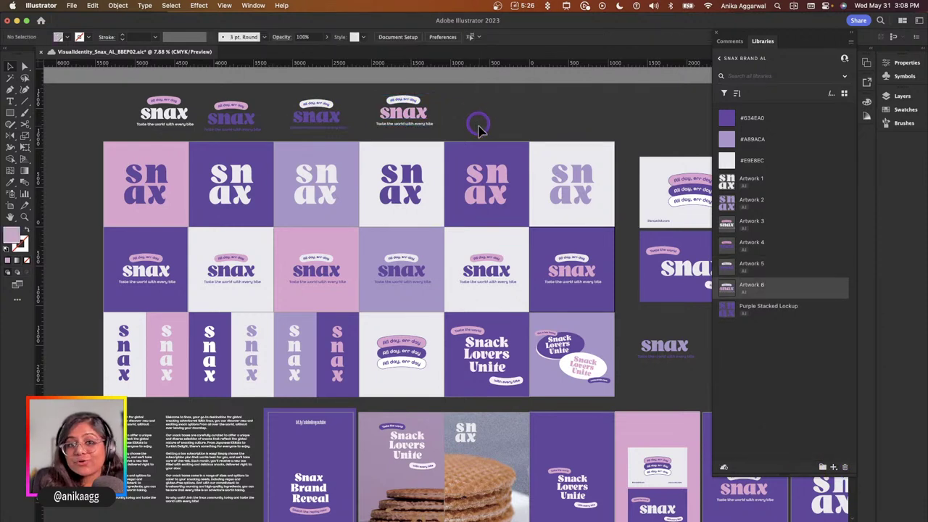
Move the pink, white and pink-badged purple tagline lockups above the grid inward to tighten the row's spacing.
left_click(383, 96)
left_click_drag(416, 125, 253, 120)
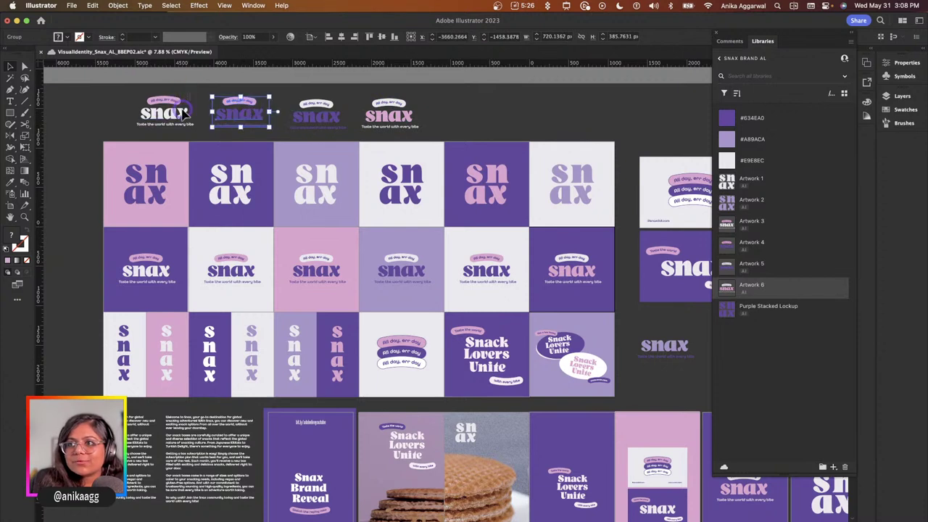
left_click_drag(168, 128, 131, 118)
left_click(134, 124)
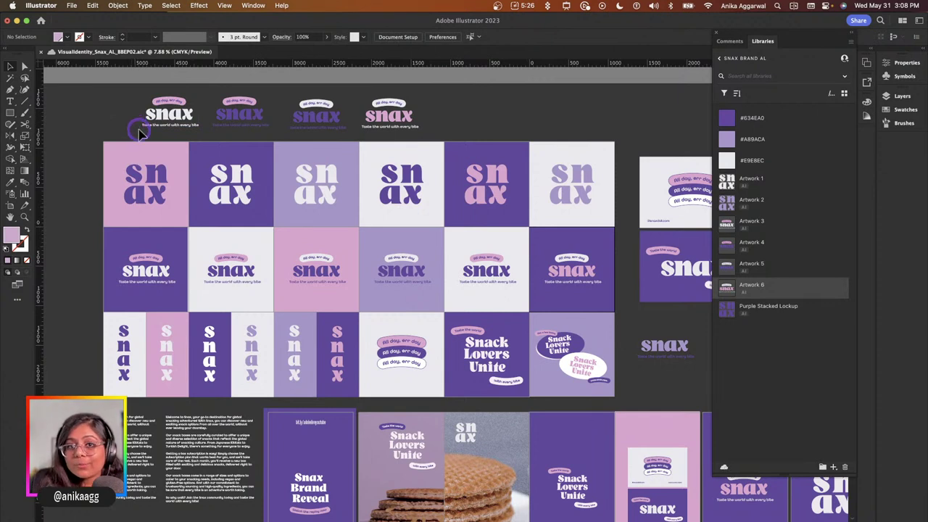
left_click_drag(150, 133, 122, 122)
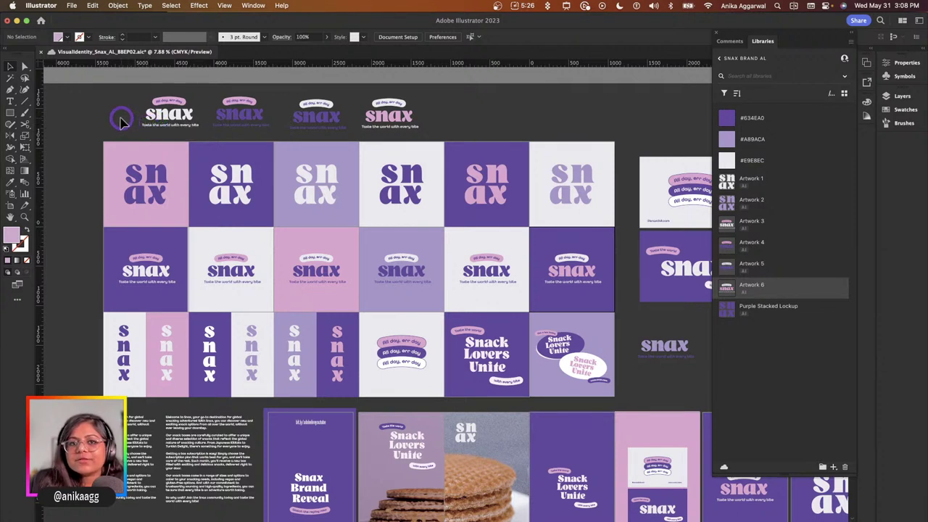
left_click_drag(122, 122, 94, 277)
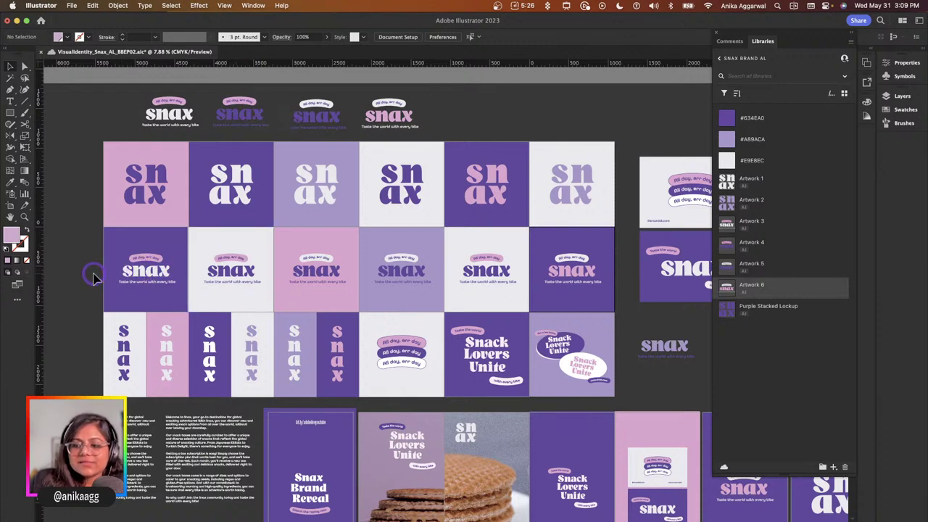
Try recoloring the snax wordmark on the pink artboard with the off-white sampled from the neighboring artboard.
key("super+equal")
key("super+equal")
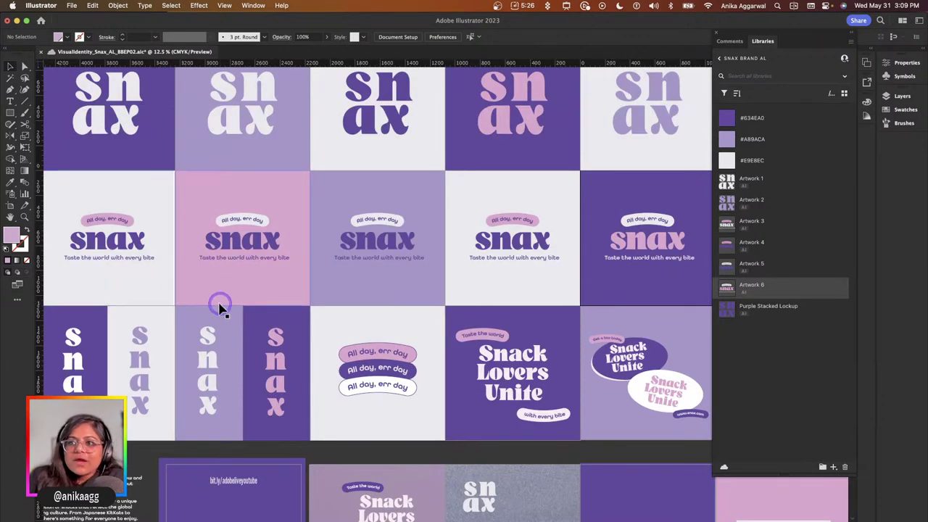
scroll(240, 216, "left", 3)
left_click_drag(283, 239, 283, 243)
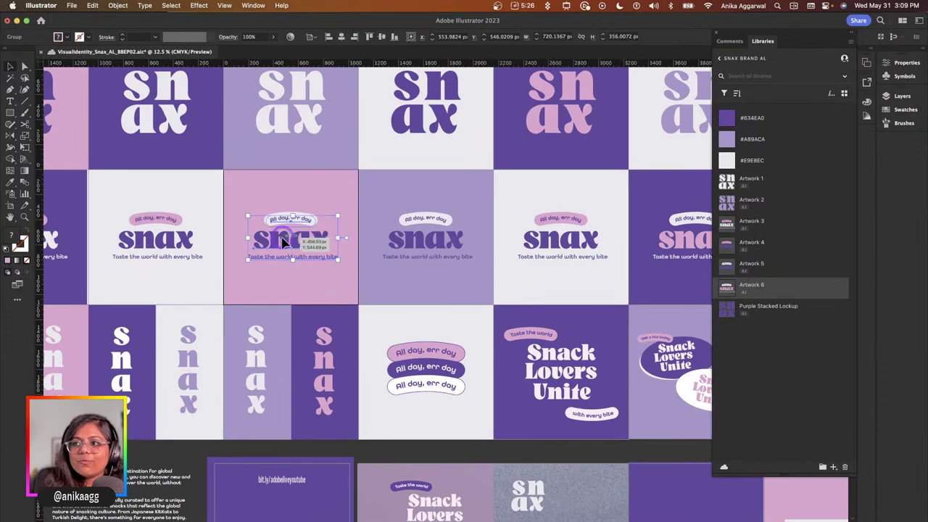
double_click(283, 241)
left_click(284, 241)
key("i")
left_click(197, 201)
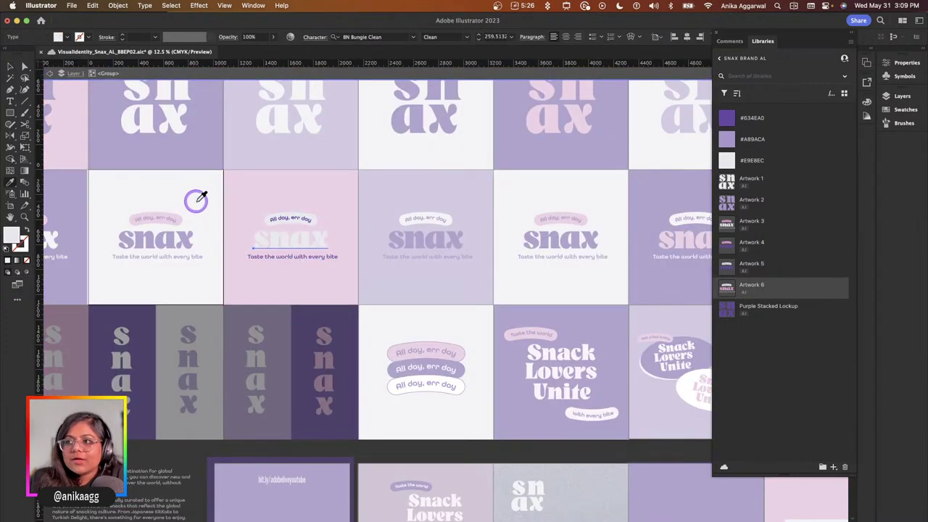
key("v")
key("Escape")
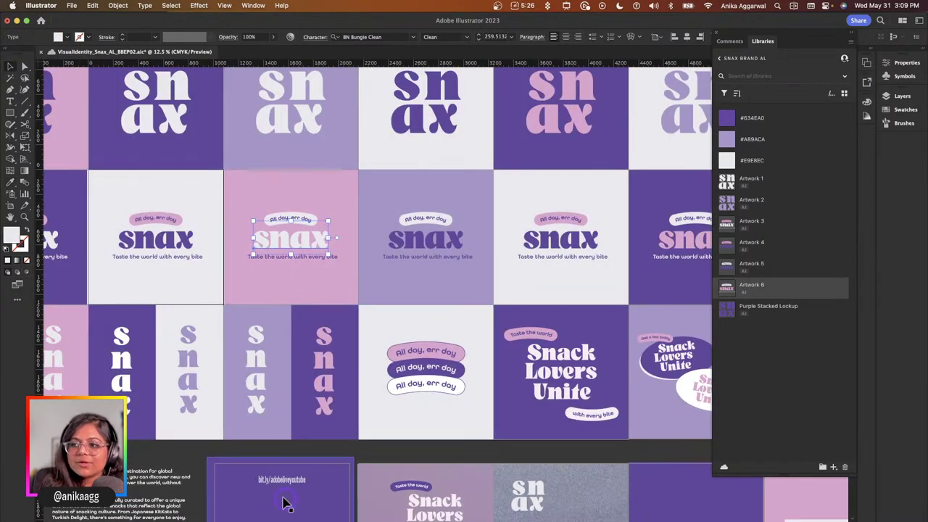
left_click(280, 446)
Undo the recoloring of the snax wordmark on the pink artboard.
left_click_drag(298, 248, 289, 250)
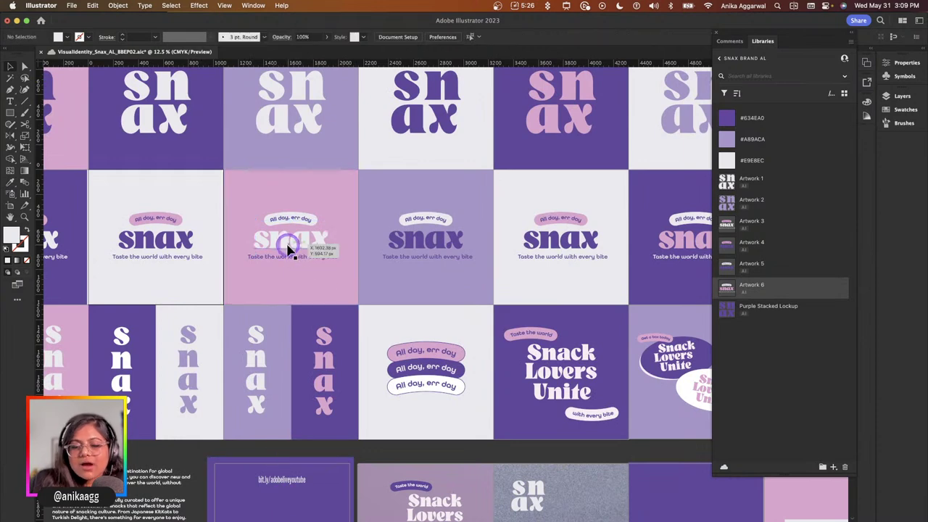
key("super+z")
key("Escape")
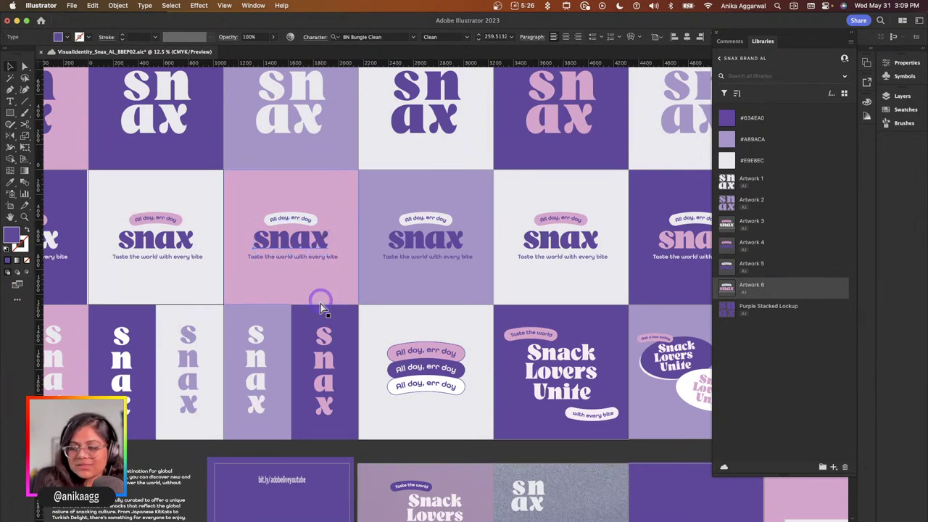
Add the purple, white and light purple vertical snax wordmarks from the third row to the library as graphics.
key("super+minus")
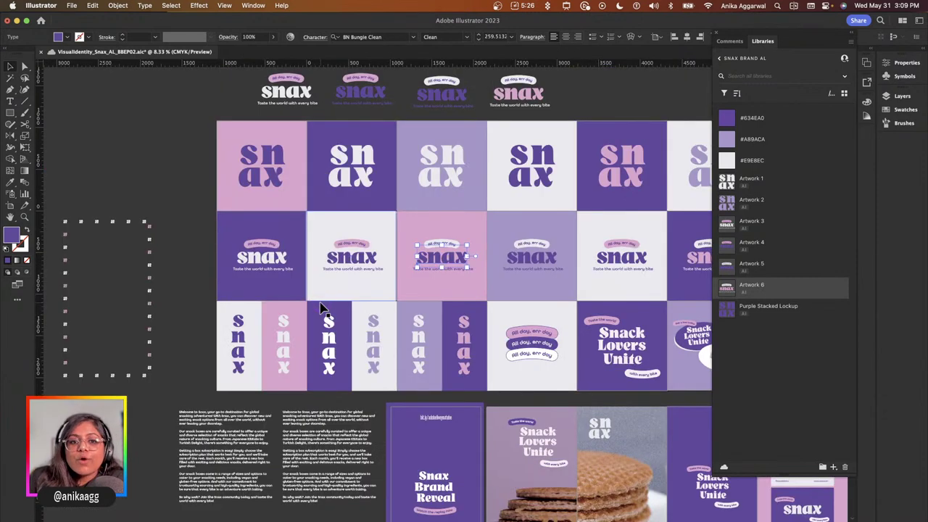
scroll(323, 308, "right", 5)
left_click(108, 99)
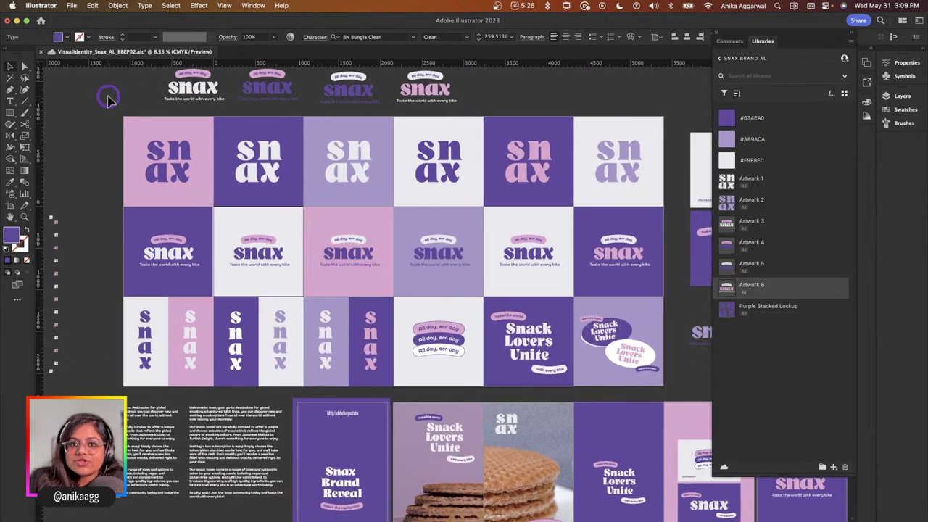
scroll(108, 100, "right", 2)
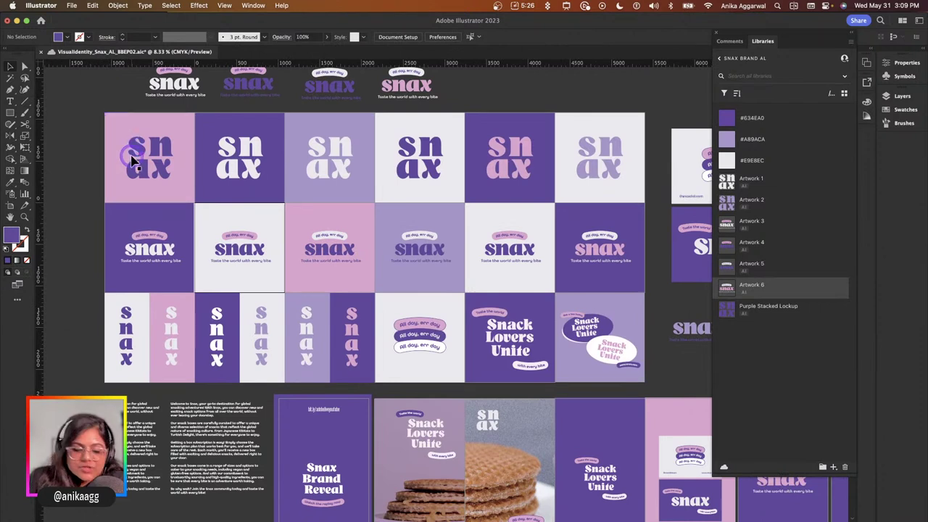
scroll(306, 283, "right", 3)
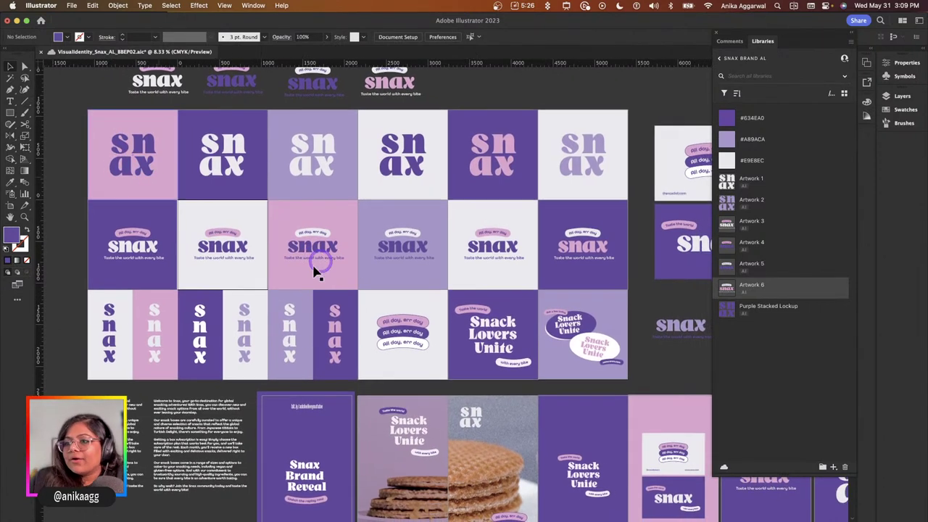
left_click(111, 329)
left_click_drag(111, 330, 757, 307)
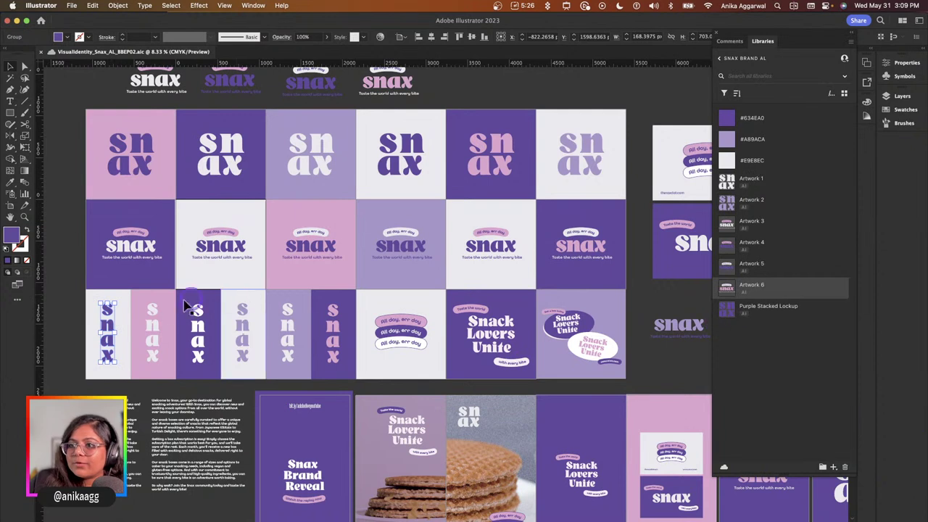
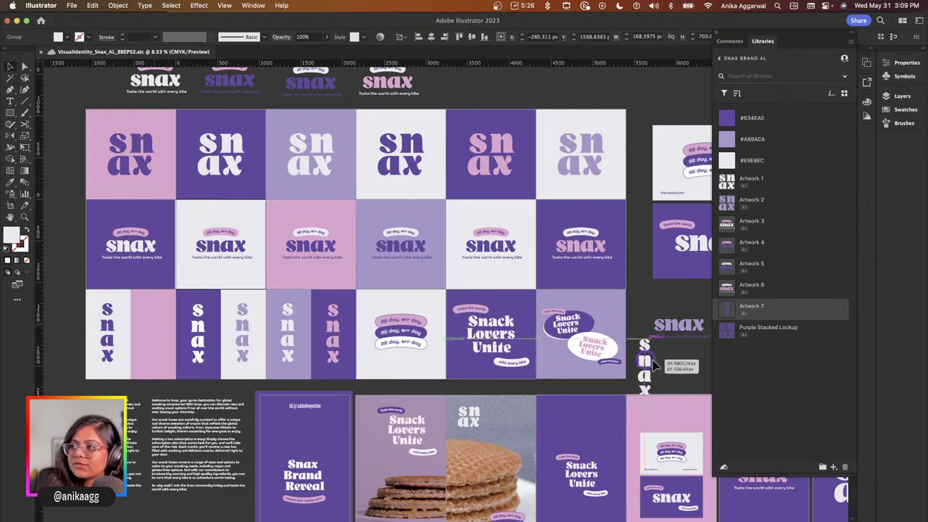
left_click_drag(239, 330, 728, 359)
Ungroup the two oval Snack Lovers Unite badges from their light purple background and add them to the library as one graphic.
left_click_drag(594, 353, 598, 344)
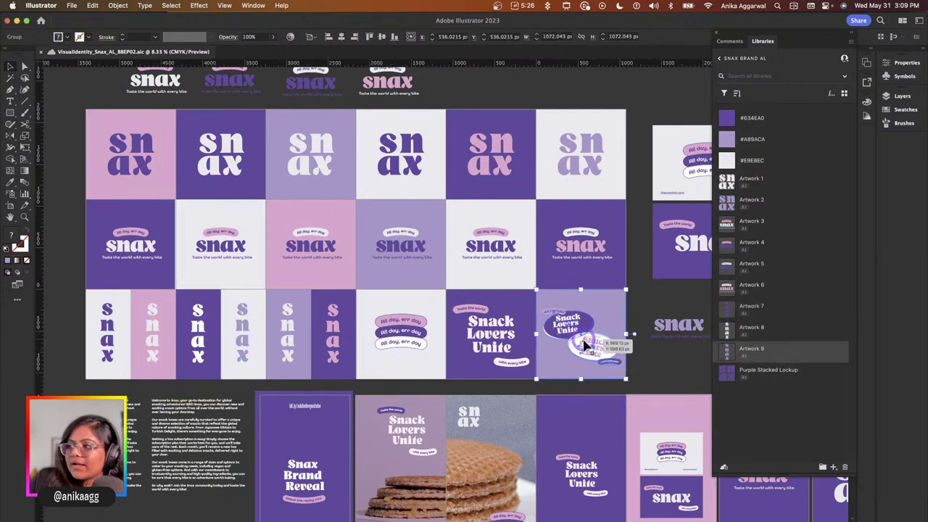
right_click(613, 327)
left_click(626, 426)
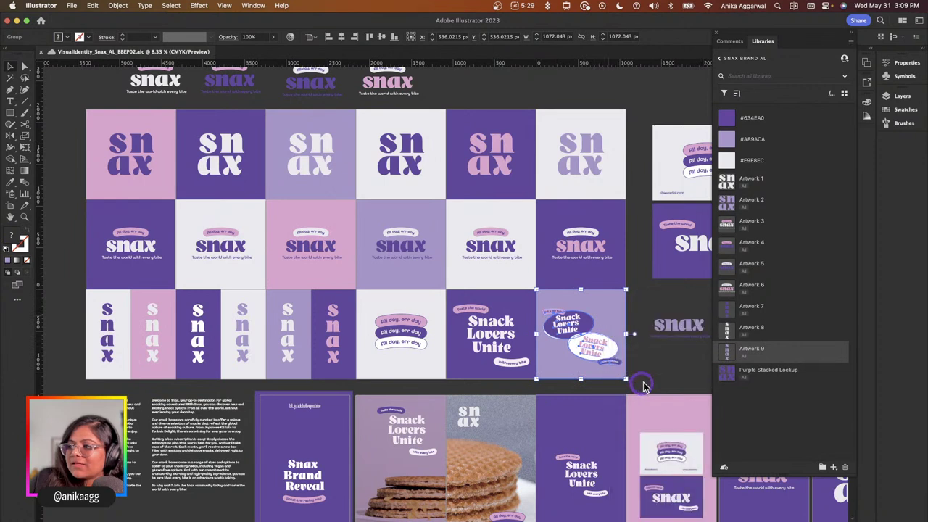
left_click_drag(598, 336, 734, 403)
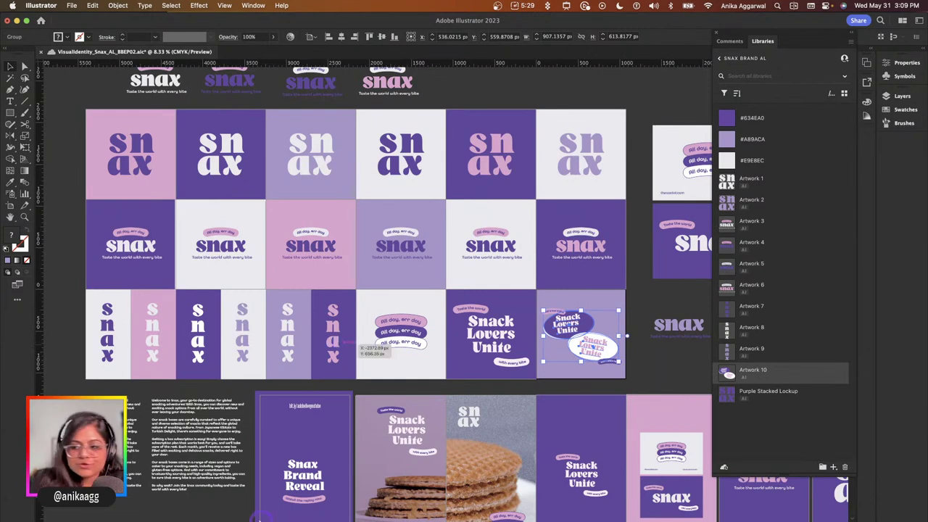
Switch to InDesign and display CC Libraries over the BrandingBasics_EP01Workbook document.
left_click(358, 499)
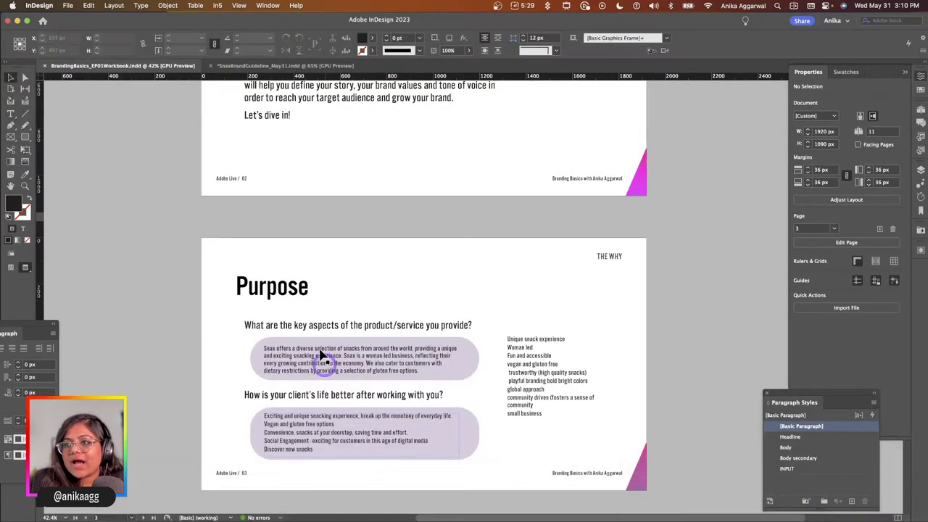
left_click(268, 6)
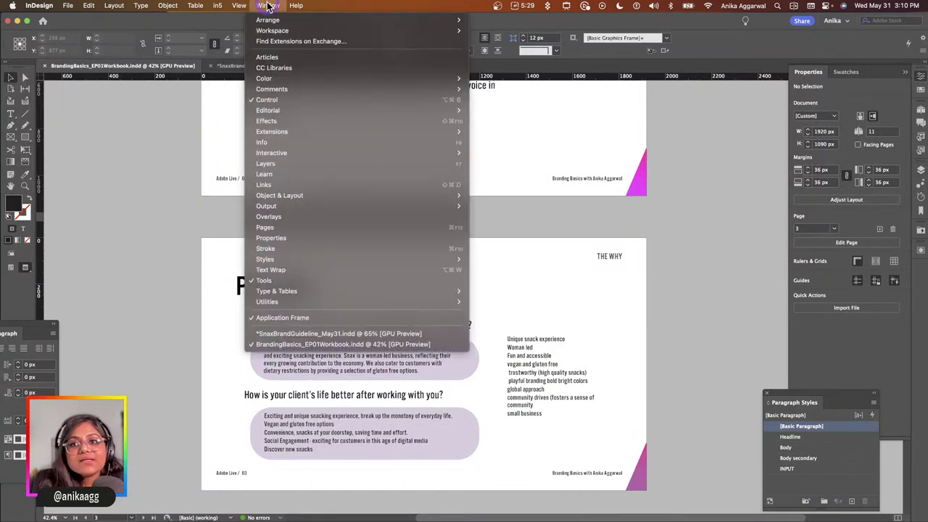
left_click(289, 68)
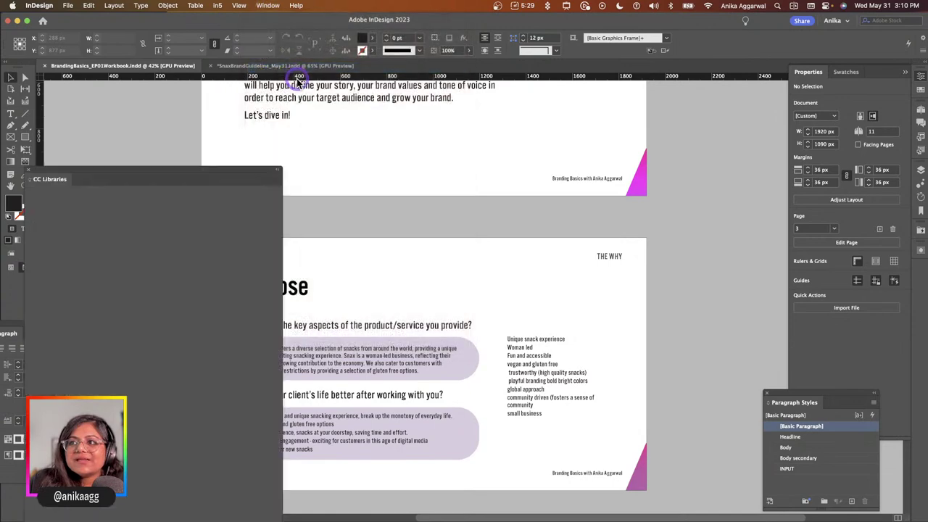
left_click_drag(141, 156, 537, 125)
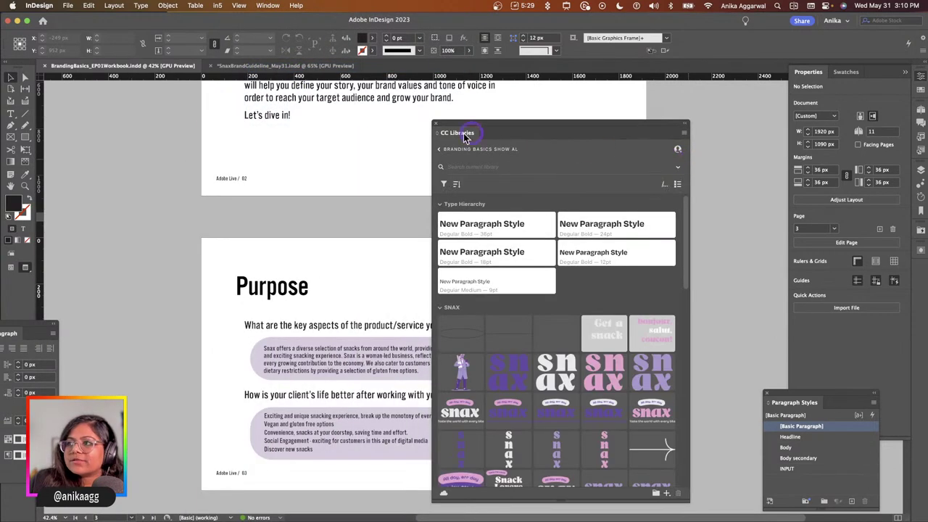
Search all libraries for "snax", clear the search and open the Snax Brand AL library.
left_click(441, 151)
left_click(473, 152)
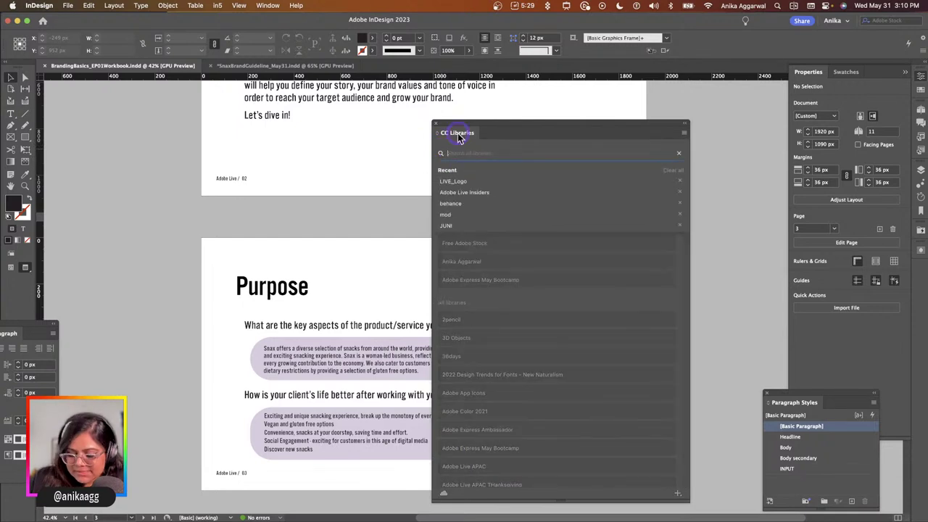
type("snax")
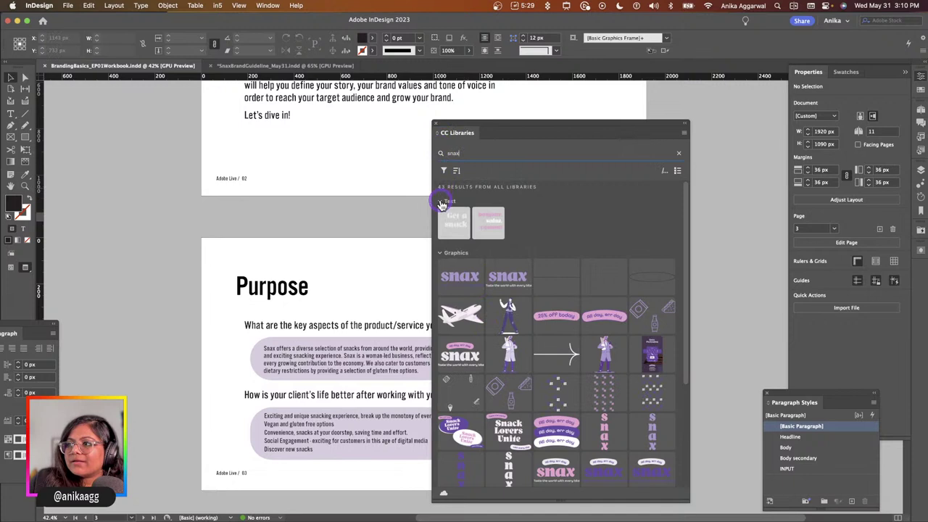
left_click(441, 202)
left_click(441, 202)
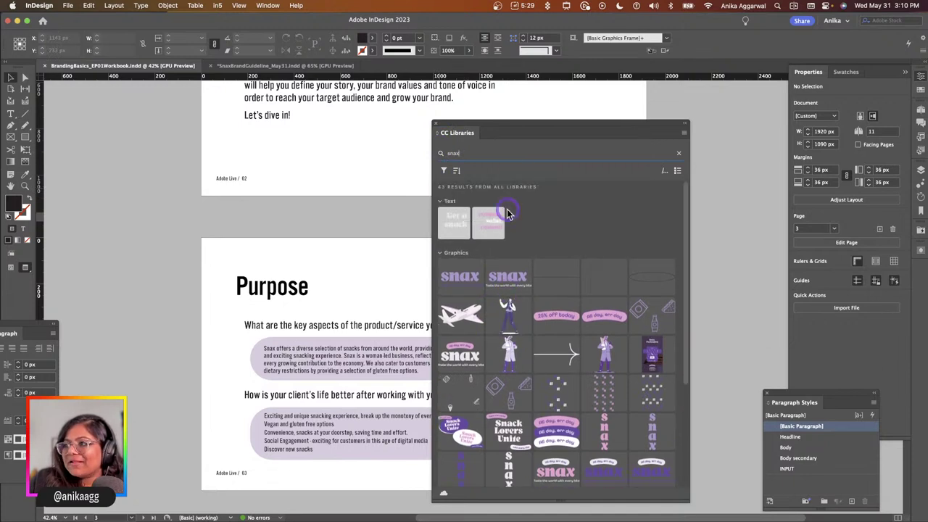
left_click(679, 153)
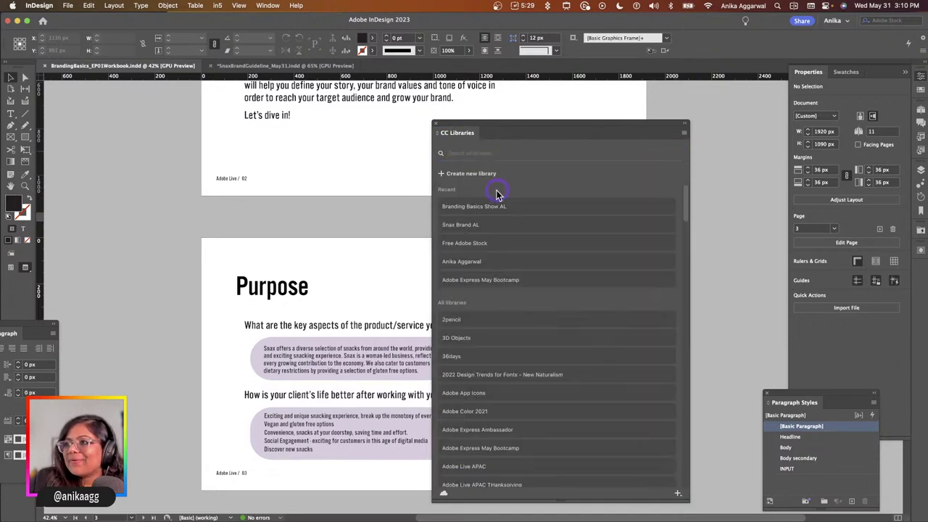
left_click(477, 230)
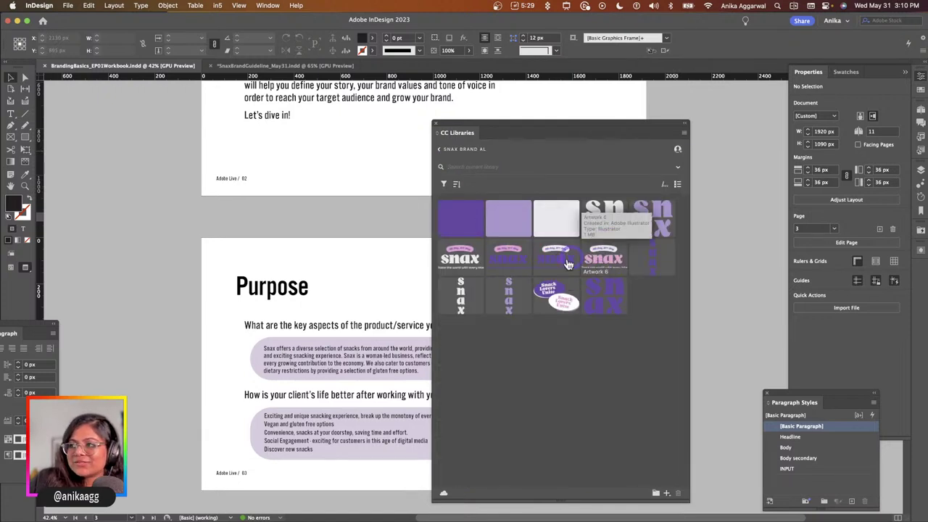
Try placing the Snack Lovers Unite badge graphic from the library beside the Purpose heading, and delete it from the page.
left_click_drag(555, 294, 403, 300)
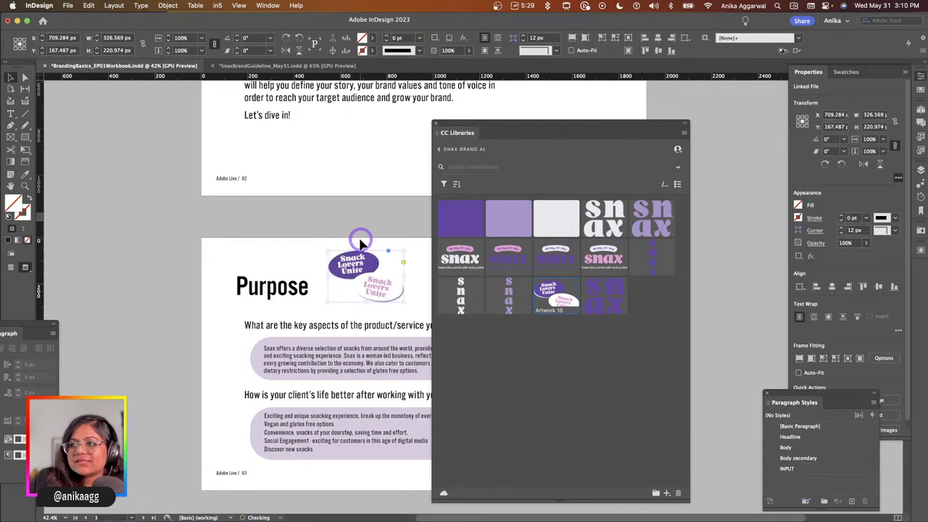
left_click(353, 300)
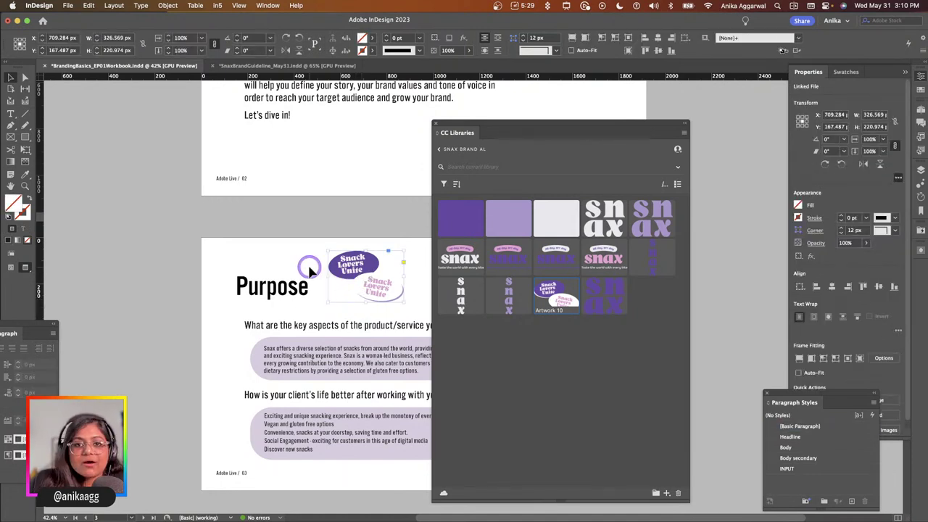
key("BackSpace")
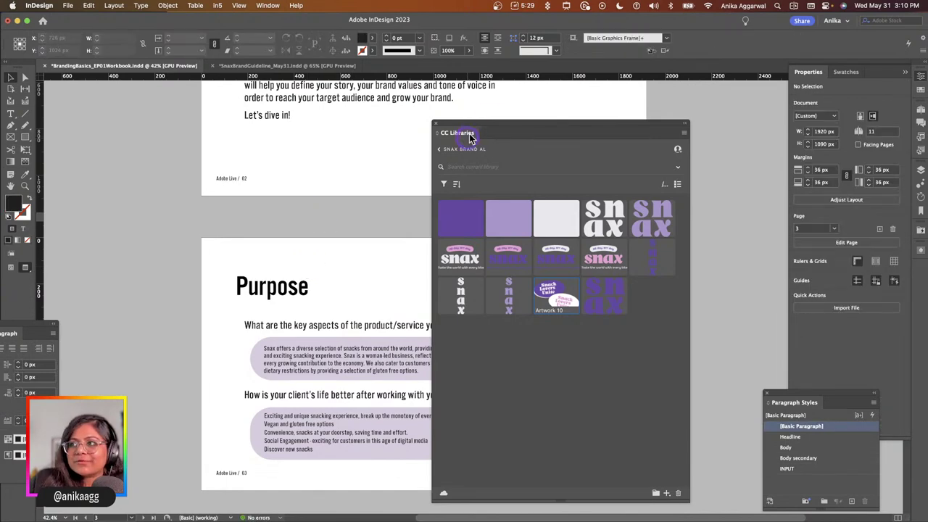
Switch to Illustrator and add the three stacked "All day, err day" badges to the Snax Brand AL library as one graphic.
left_click_drag(497, 125, 596, 110)
mouse_move(332, 511)
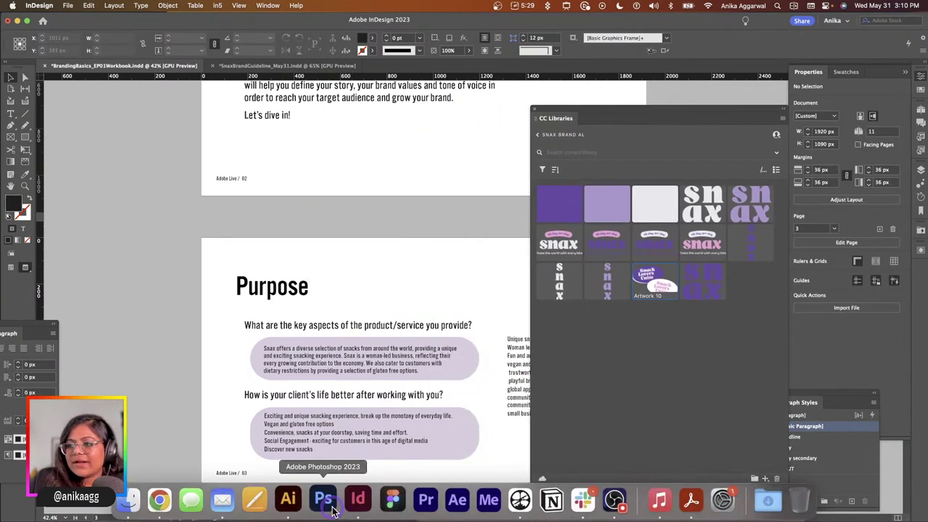
left_click(288, 499)
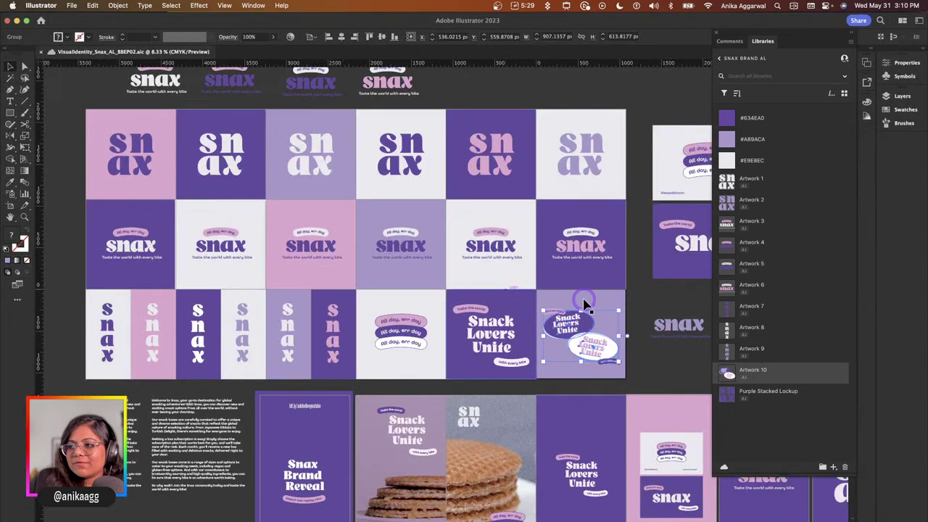
left_click(549, 97)
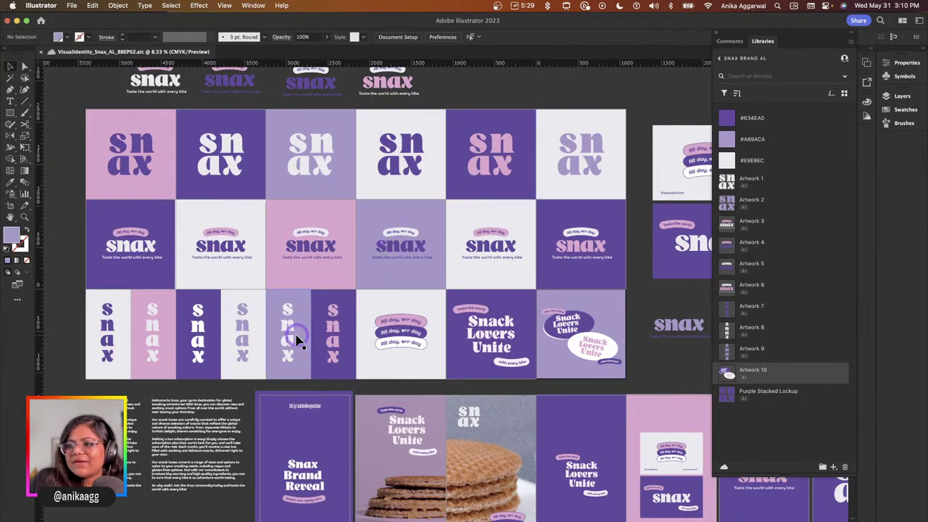
left_click(413, 325)
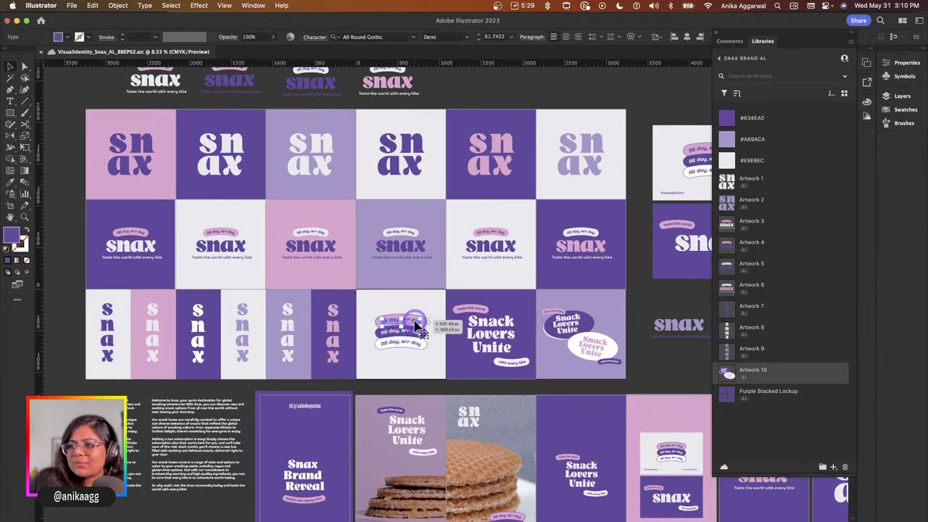
left_click_drag(385, 387, 770, 413)
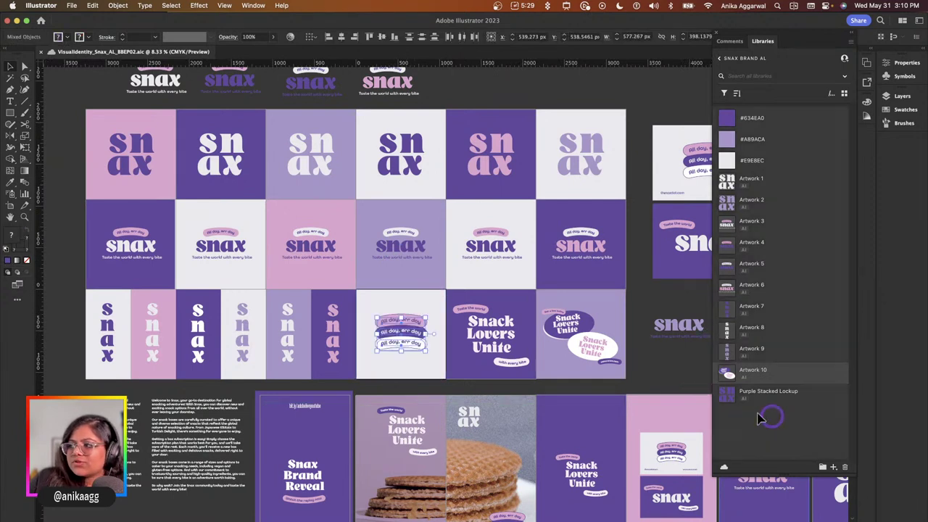
left_click(647, 369)
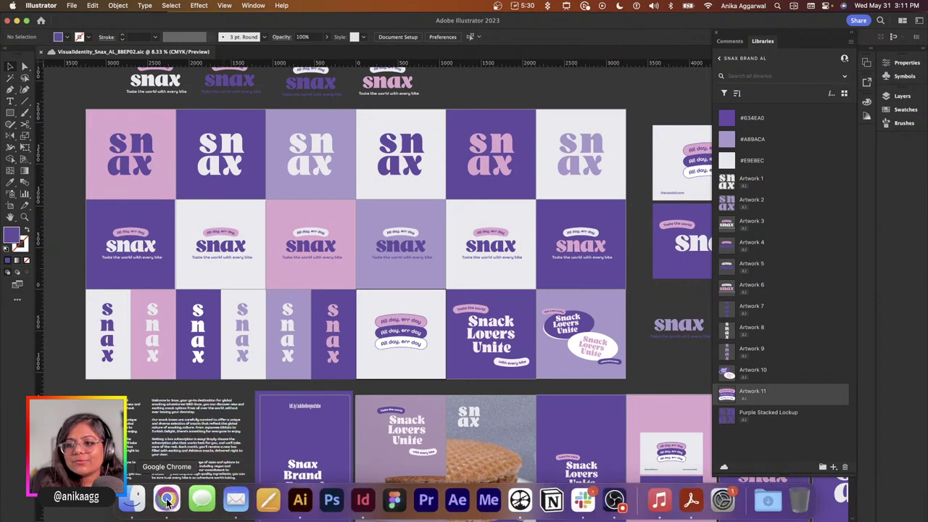
Switch to Adobe Express in Chrome, go to the Brands page from the home page and start creating a brand.
left_click(165, 503)
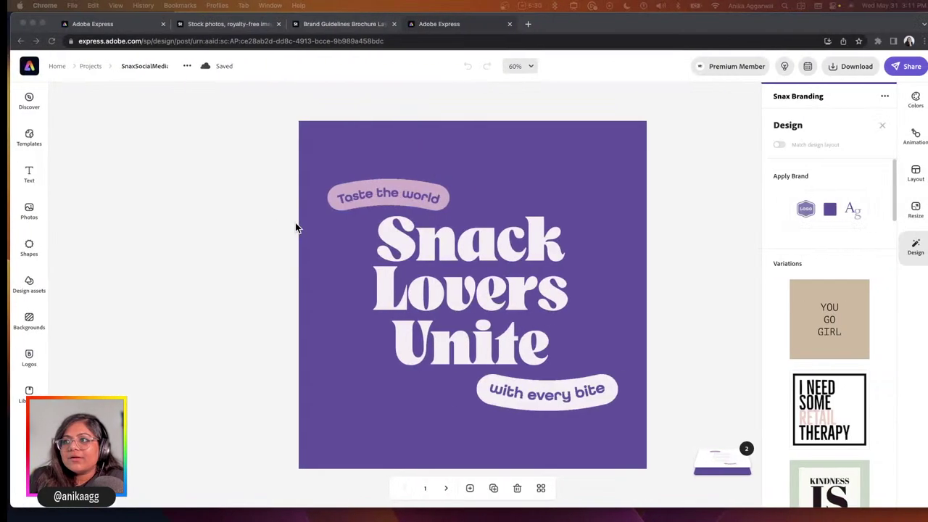
left_click(144, 27)
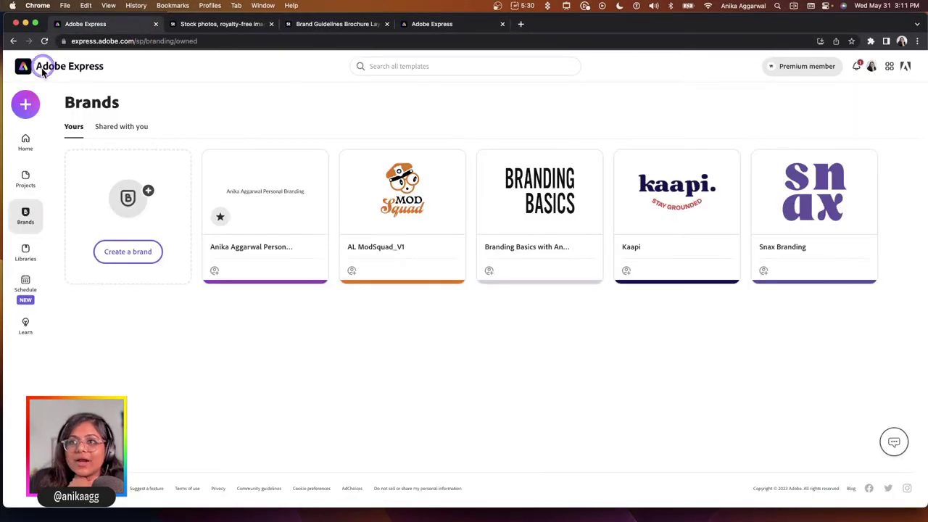
left_click(32, 71)
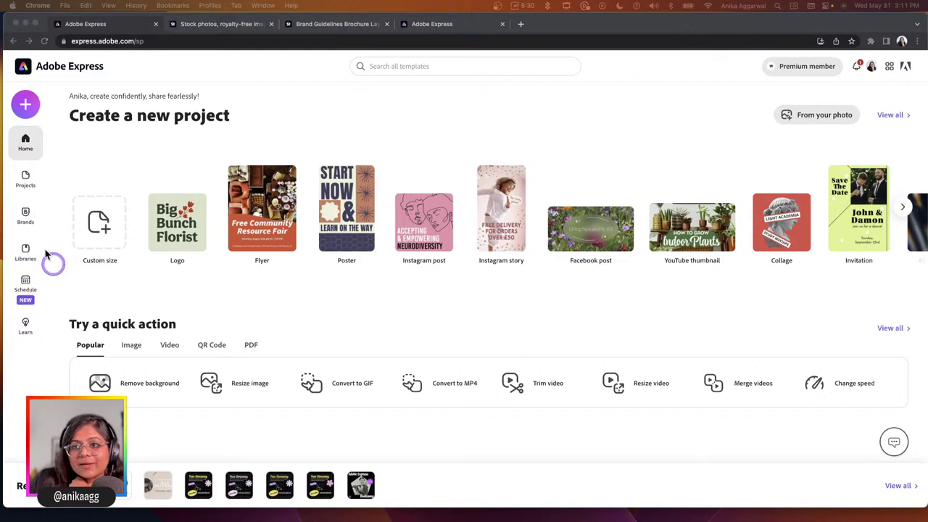
left_click(27, 221)
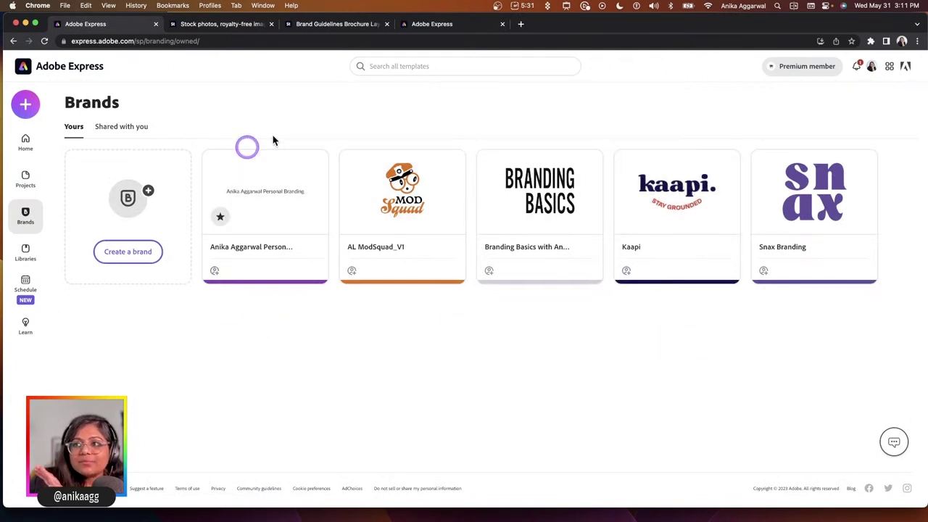
mouse_move(314, 265)
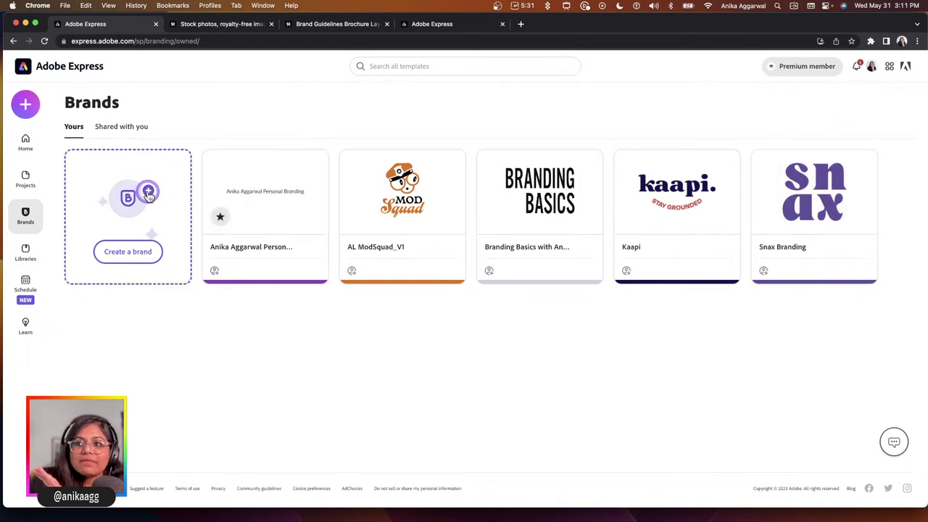
left_click(136, 255)
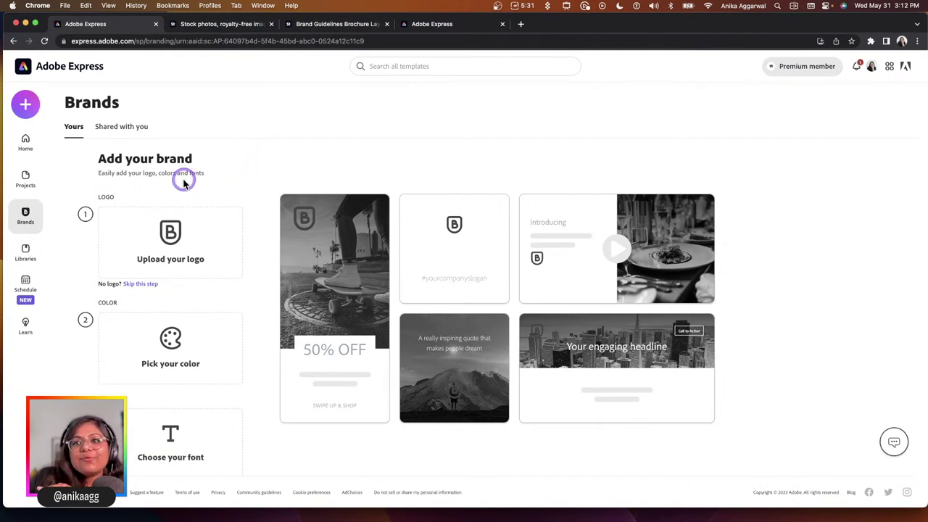
Start uploading the new brand's logo and go to the EP07 folder to choose the file.
left_click(161, 248)
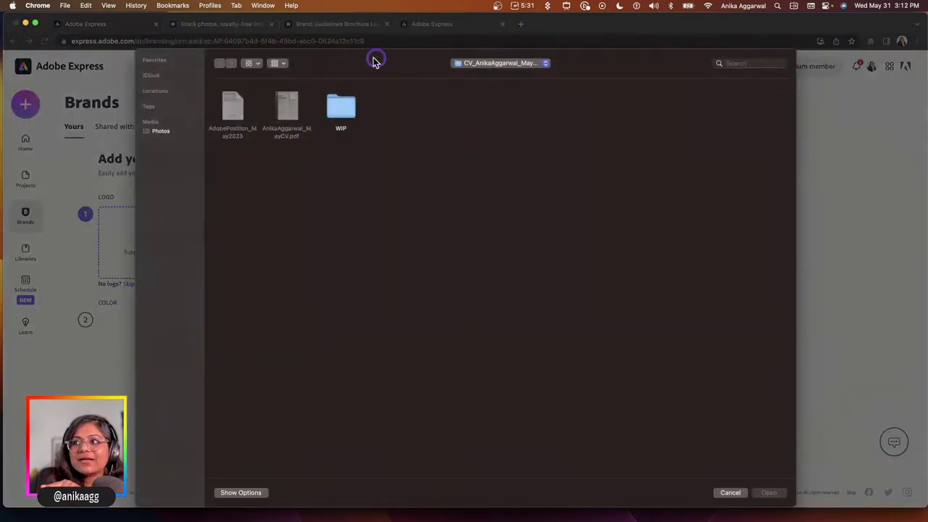
left_click(480, 64)
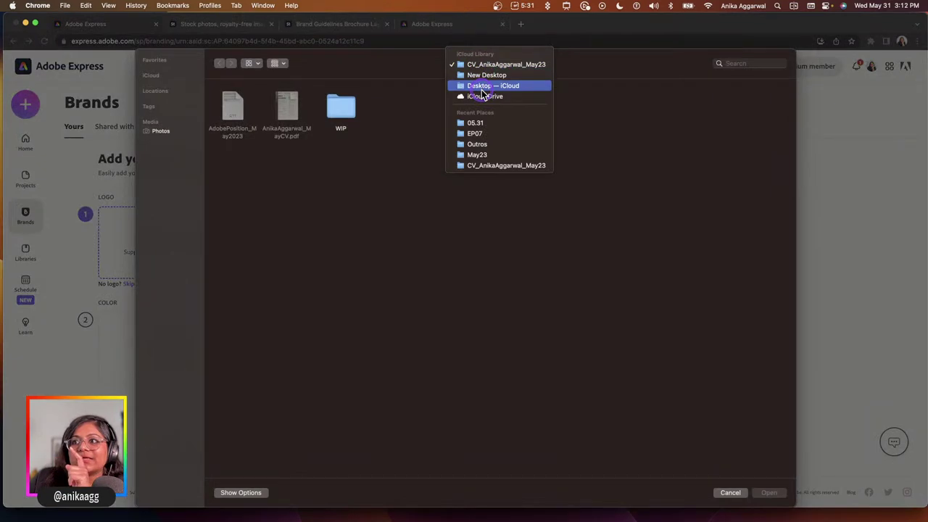
left_click(477, 134)
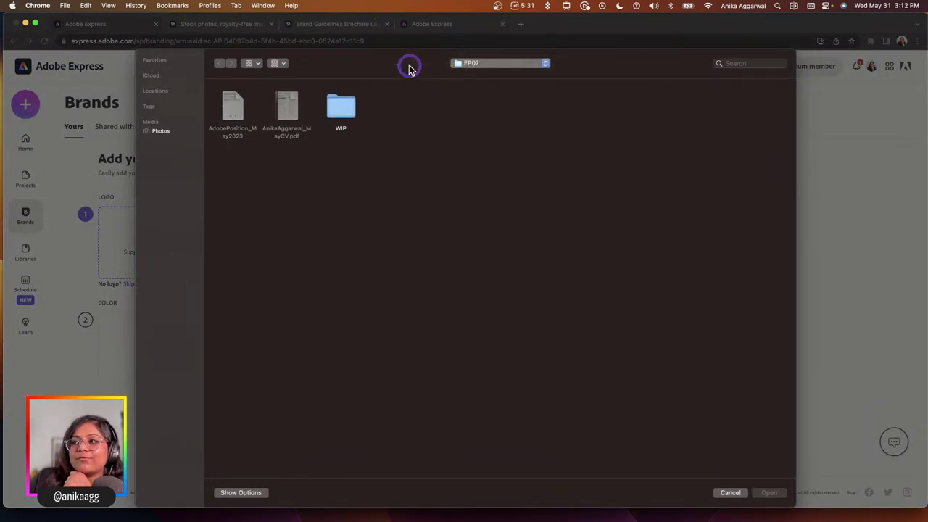
Switch to Finder and open the LogoLockups folder inside EP03 of AssetDownloads.
left_click(134, 510)
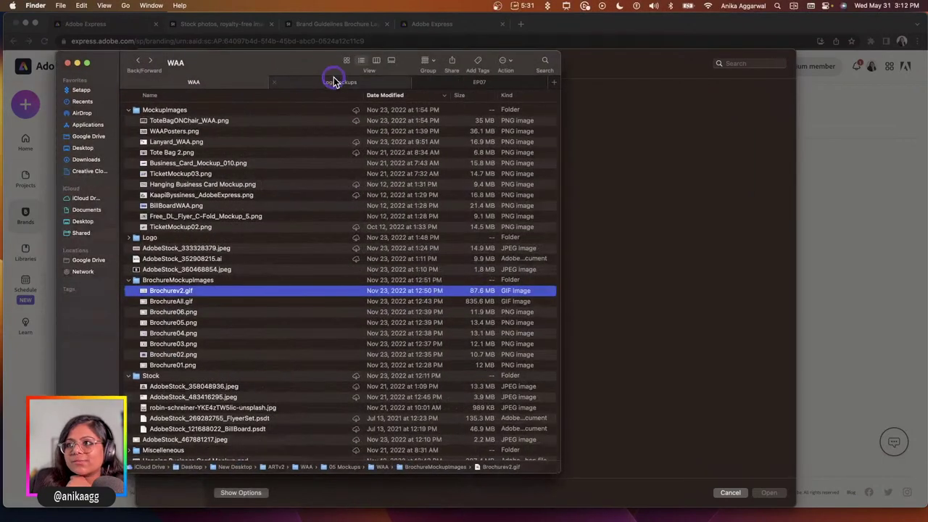
left_click(331, 80)
left_click(139, 60)
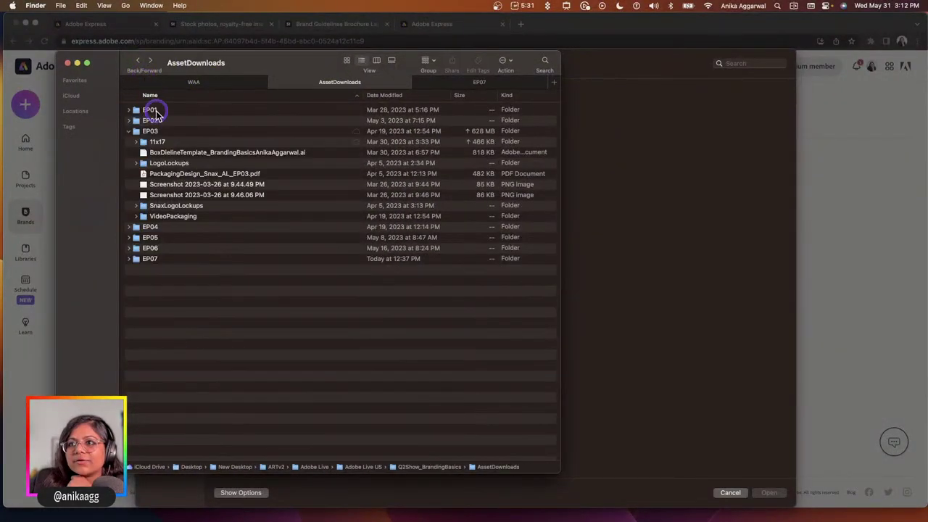
left_click(152, 131)
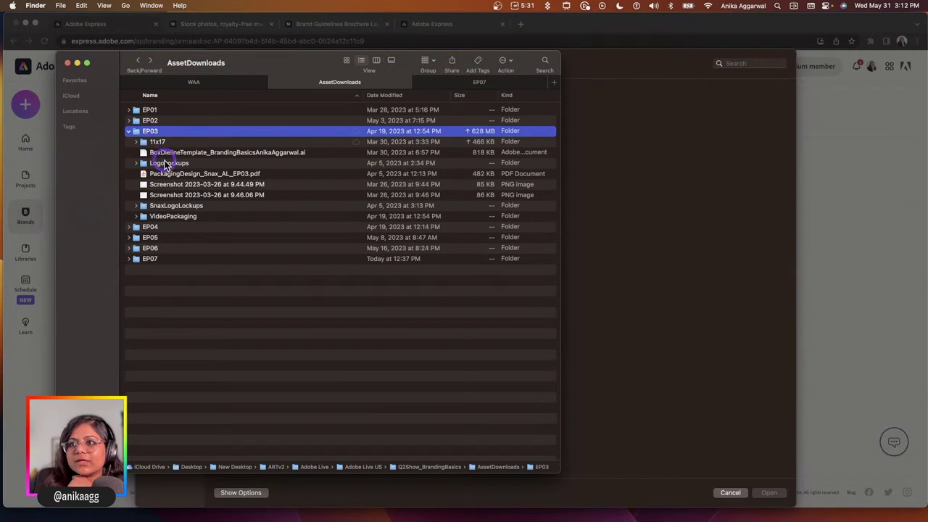
double_click(166, 164)
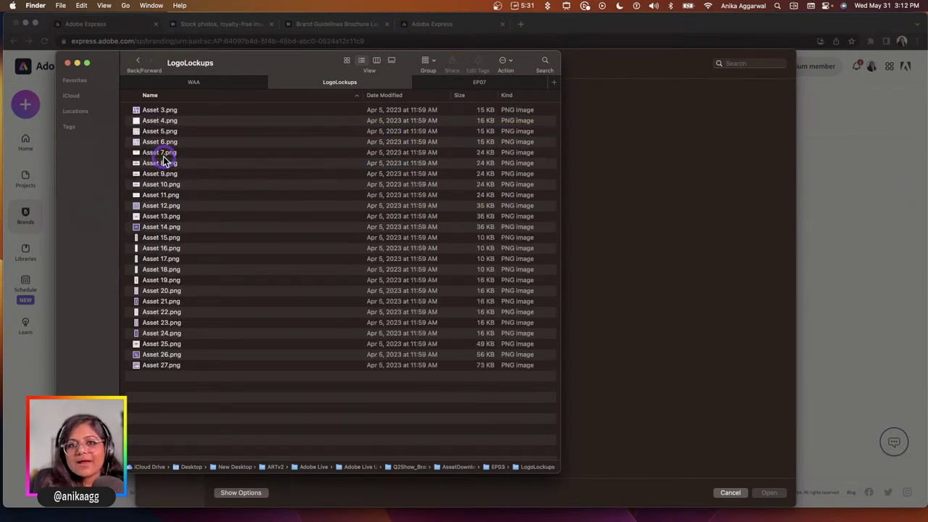
Switch back to Illustrator and display Asset Export floating over the logo artboards.
mouse_move(261, 516)
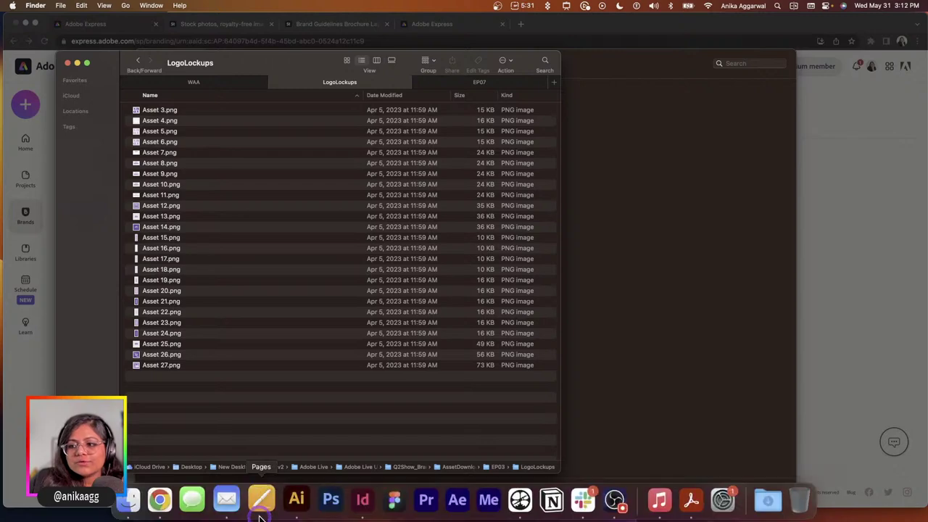
left_click(292, 499)
left_click(265, 349)
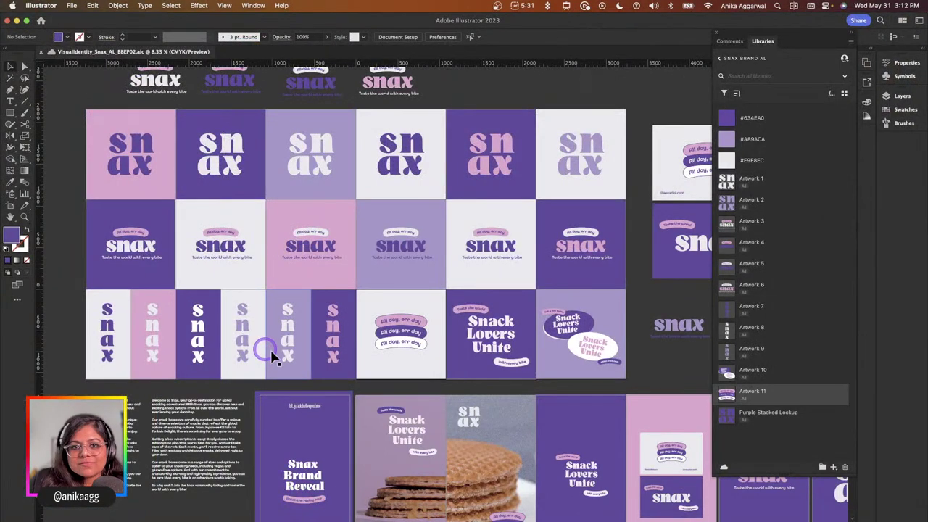
left_click(52, 124)
left_click(79, 129)
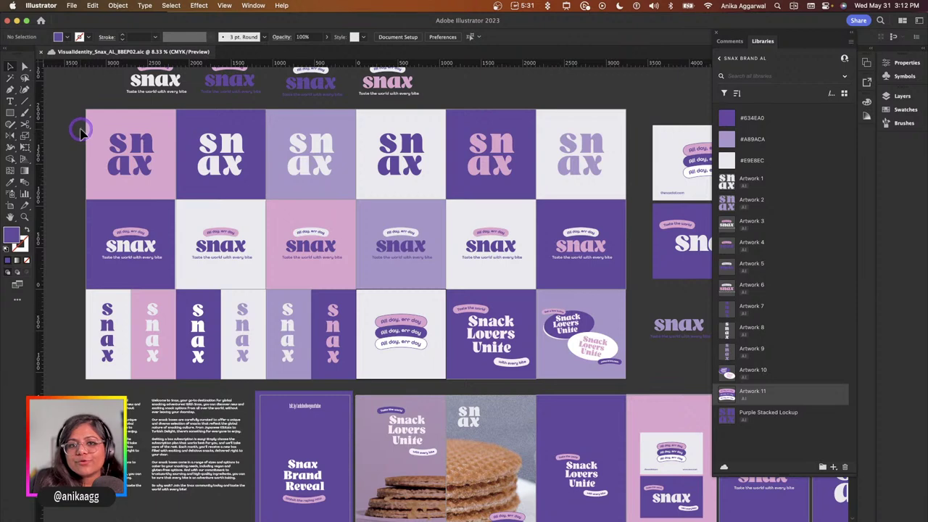
left_click(254, 5)
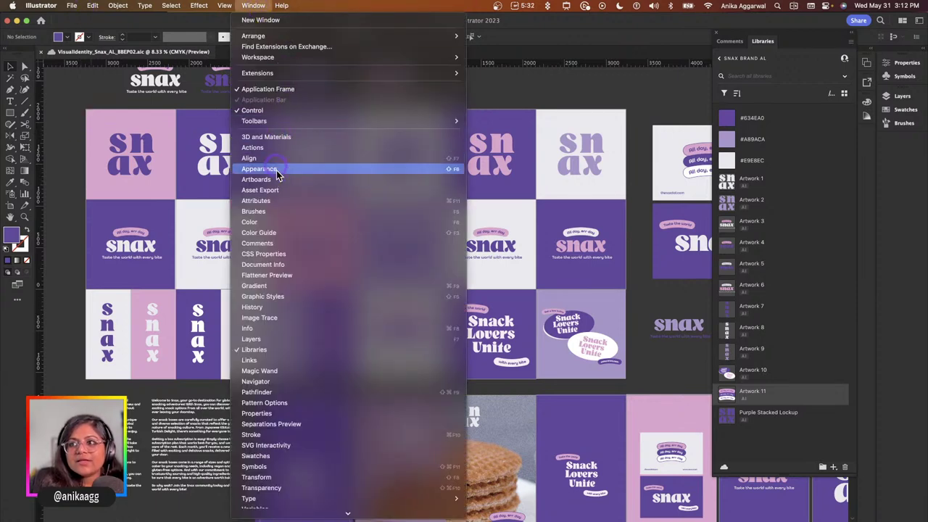
left_click(278, 191)
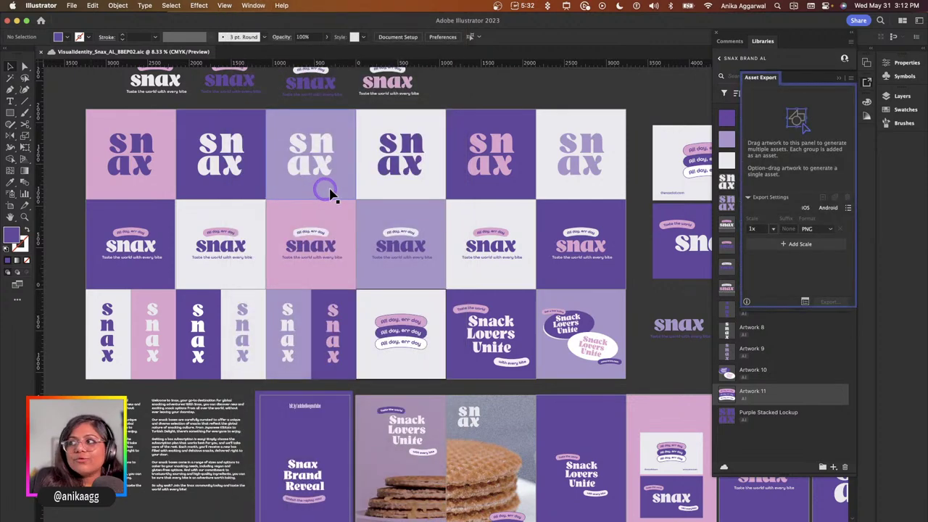
left_click_drag(802, 76, 592, 87)
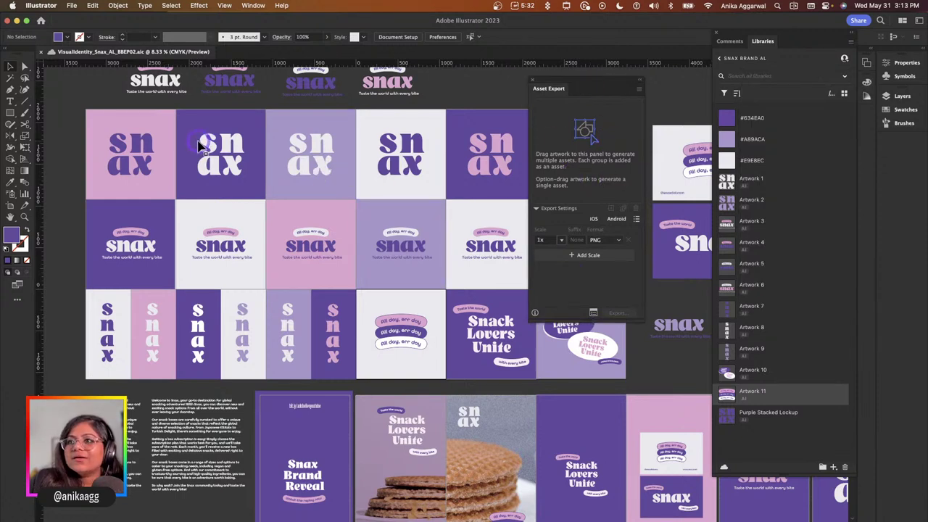
Collect the white stacked snax logo from the purple tile as an export asset, export it as a 1x PNG and close Asset Export.
left_click_drag(202, 145, 591, 203)
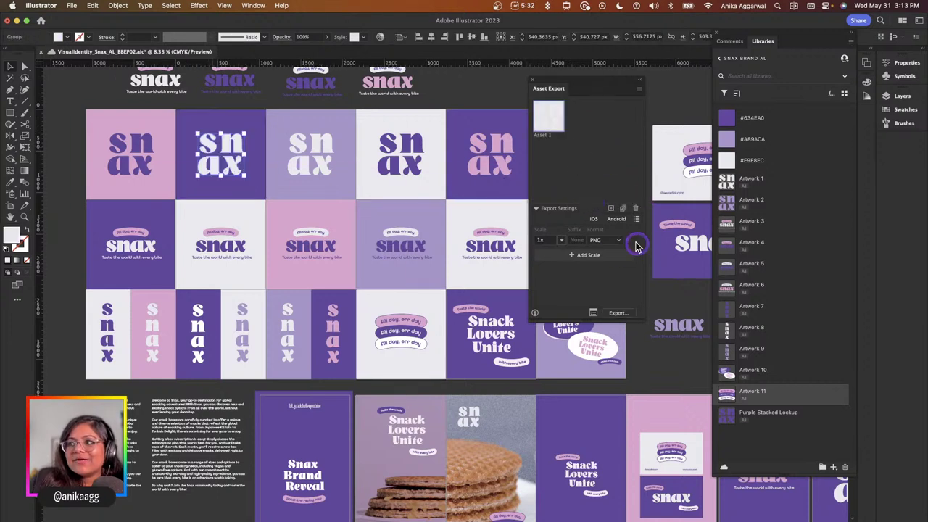
left_click(617, 312)
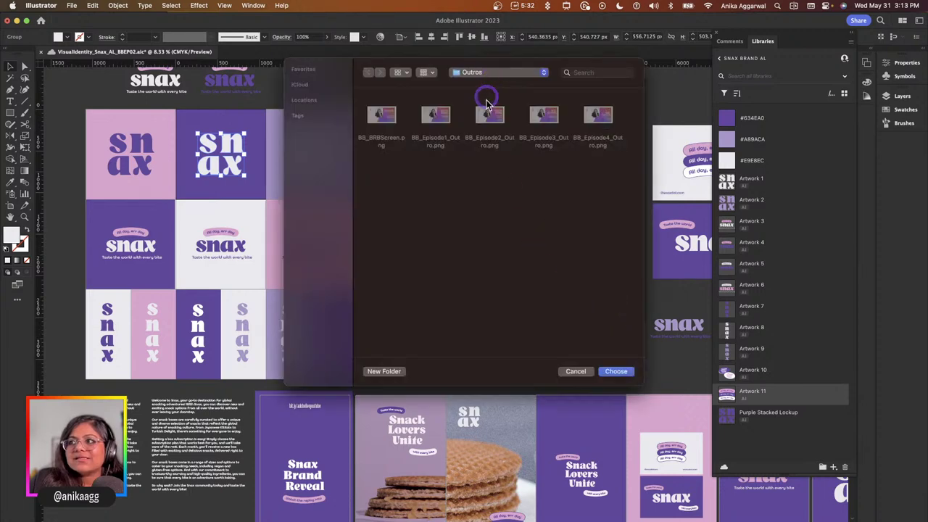
left_click(617, 372)
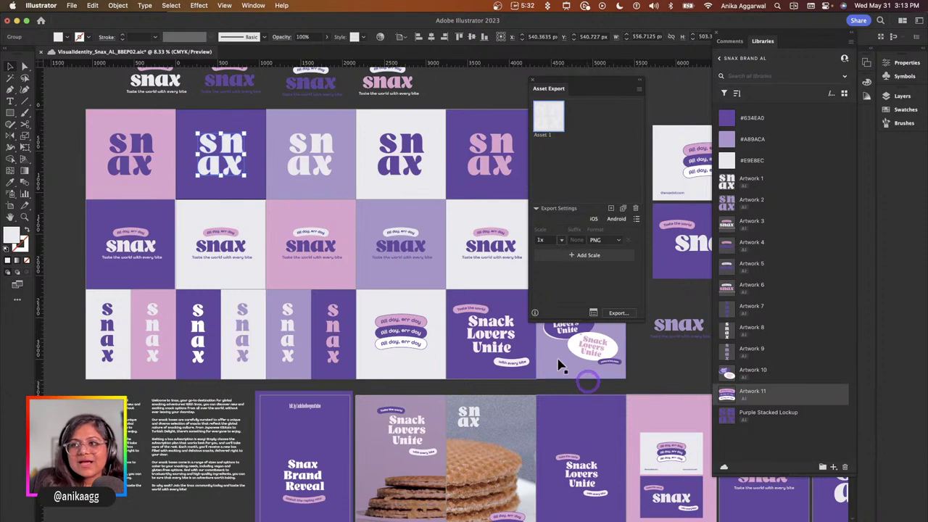
left_click(533, 79)
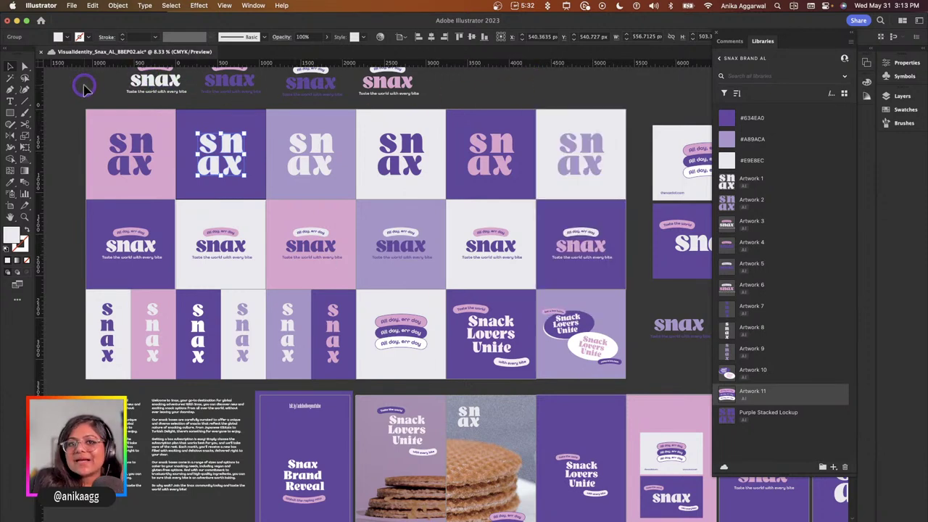
Open Export for Screens and add artboards 2, 16, 17, 19 and 20 to the export range alongside artboard 9.
left_click(71, 6)
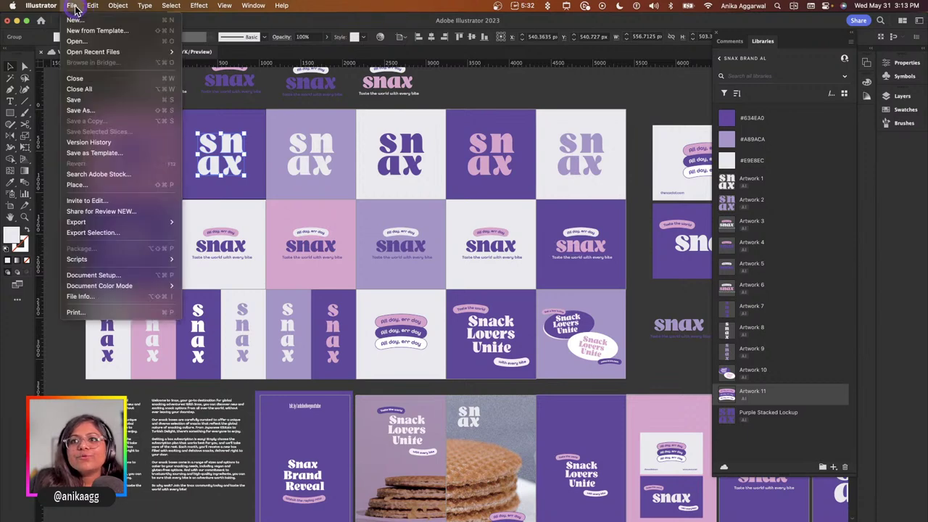
mouse_move(161, 222)
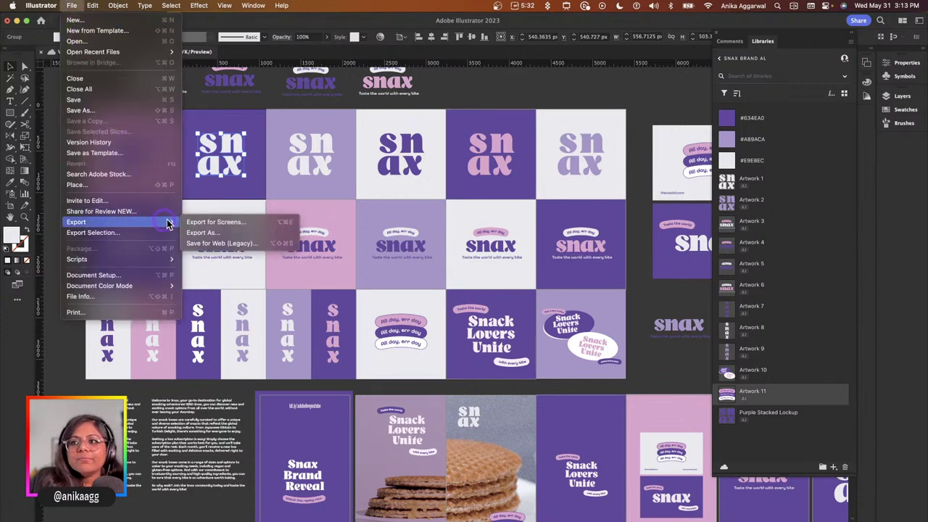
left_click(235, 223)
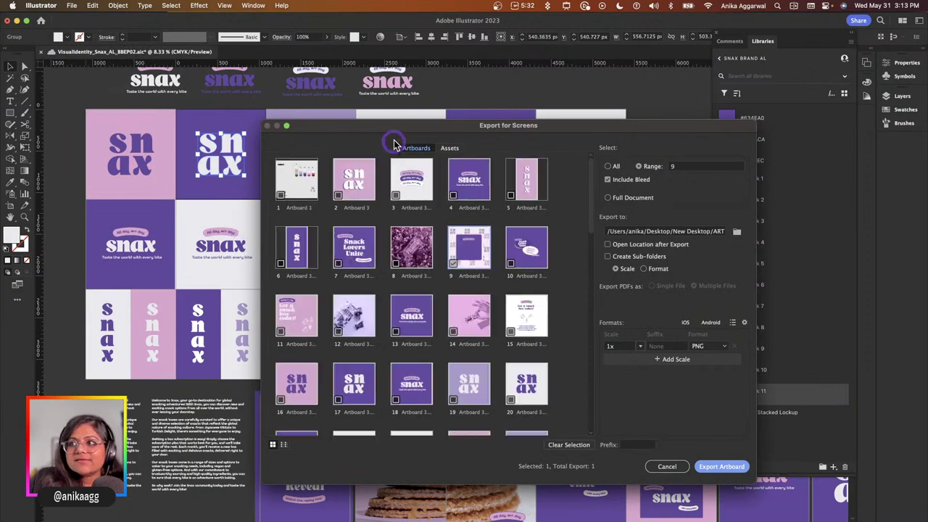
left_click_drag(392, 129, 334, 112)
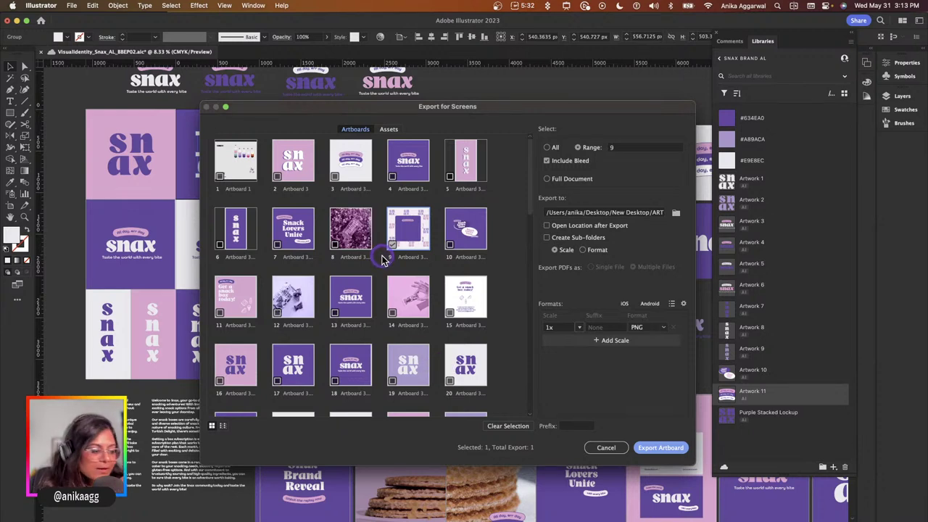
left_click(310, 168)
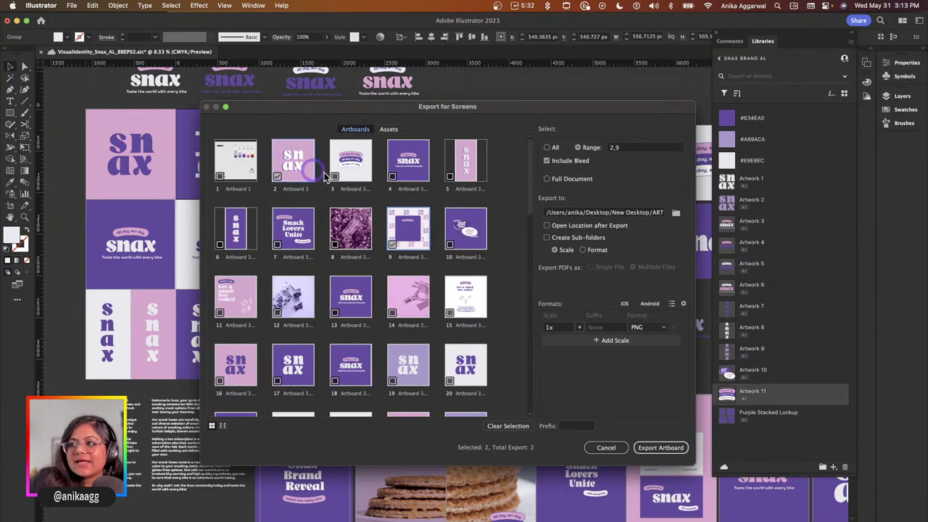
left_click(294, 363)
left_click(253, 366)
scroll(355, 327, "down", 1)
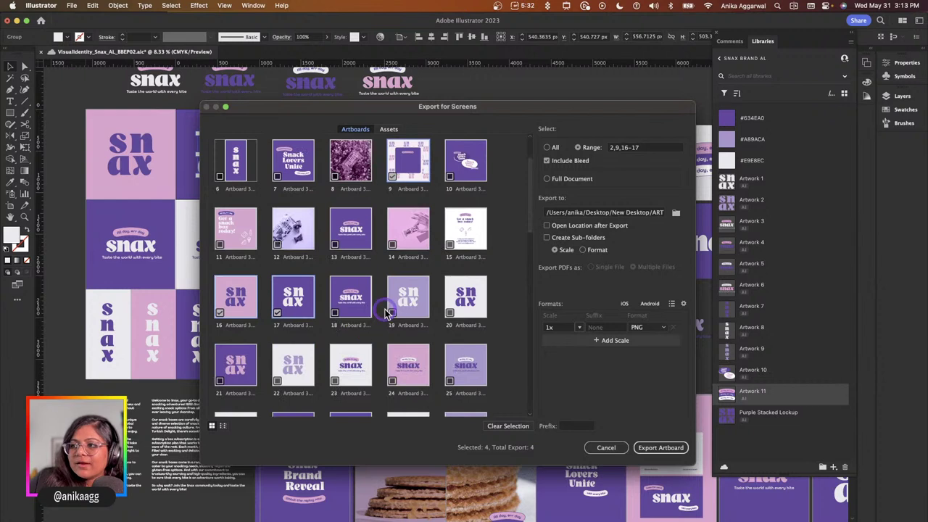
left_click(461, 301)
left_click(412, 300)
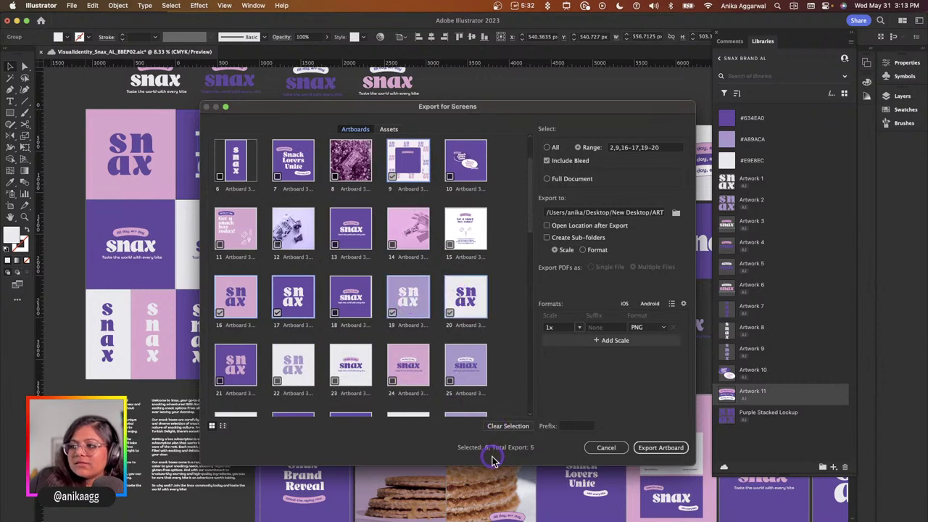
scroll(434, 377, "up", 1)
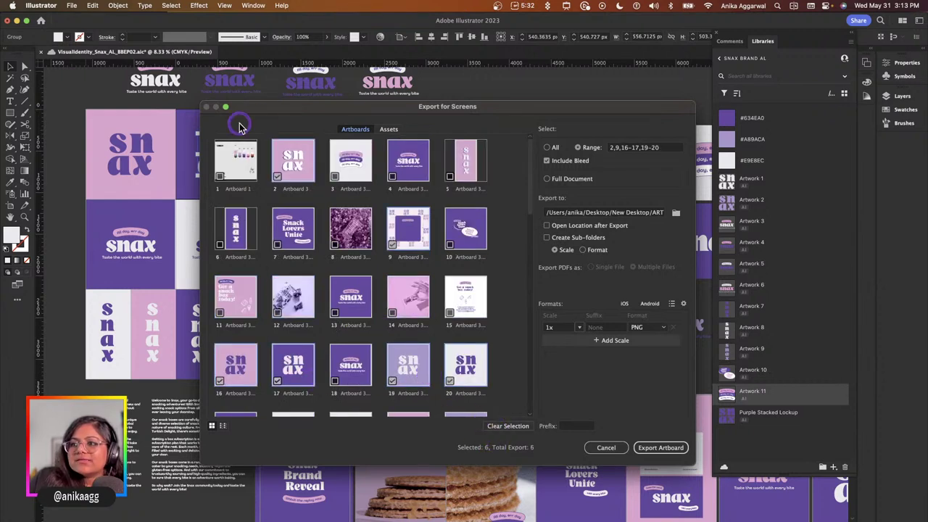
left_click(278, 177)
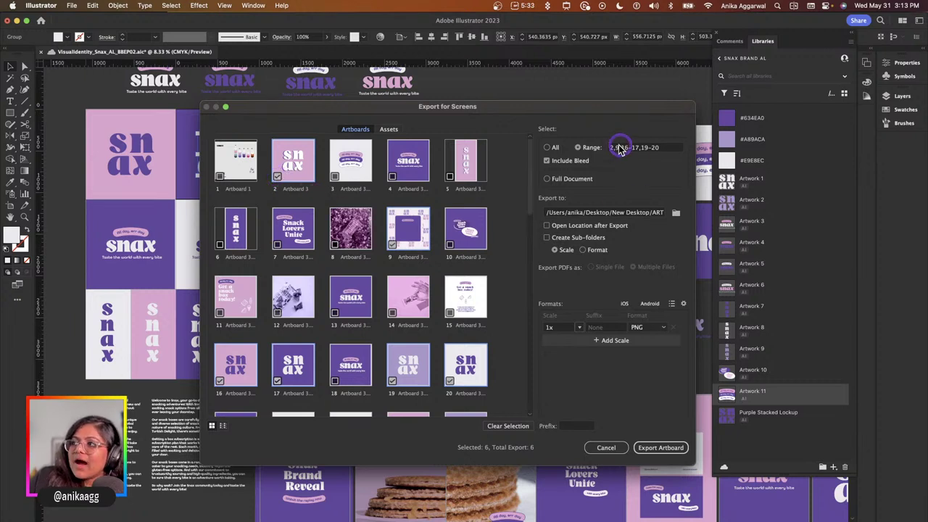
Check the export destination folder and the format settings, then export the selected artboards as PNG files at 1x scale.
left_click(674, 213)
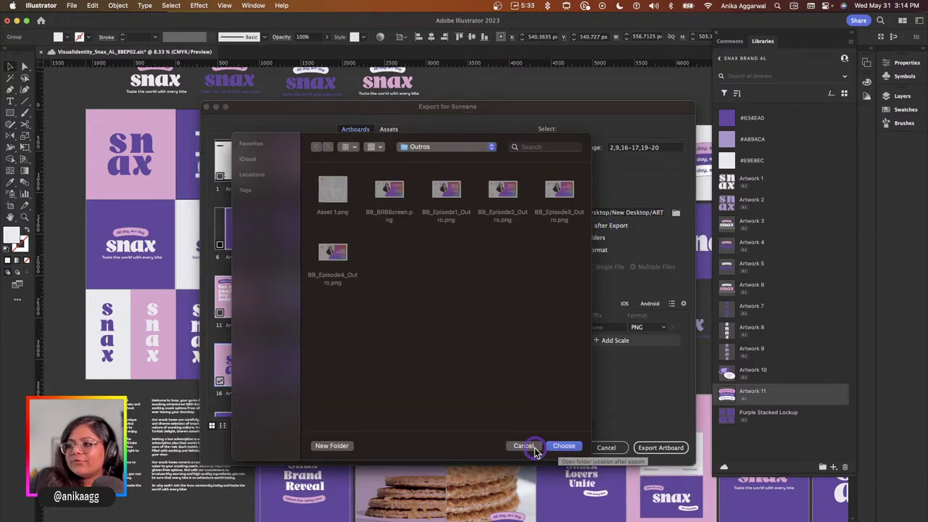
left_click(531, 447)
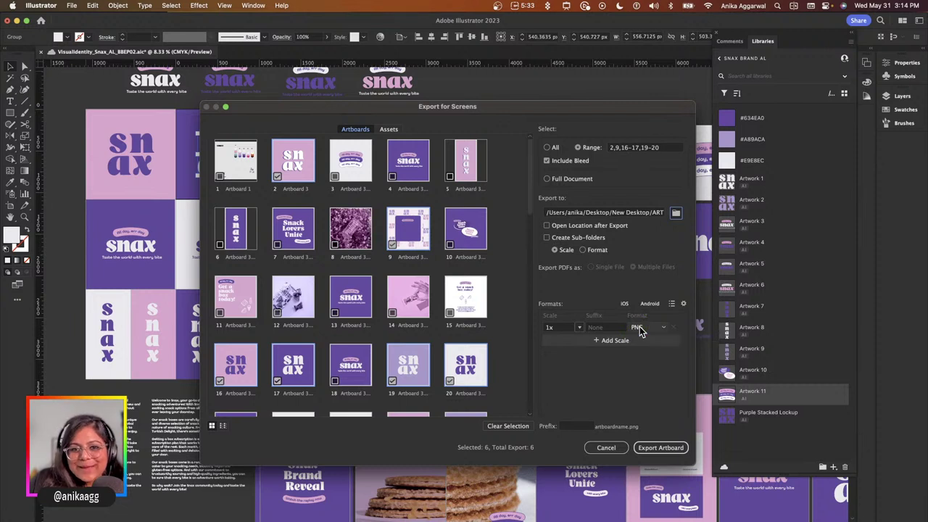
left_click(639, 328)
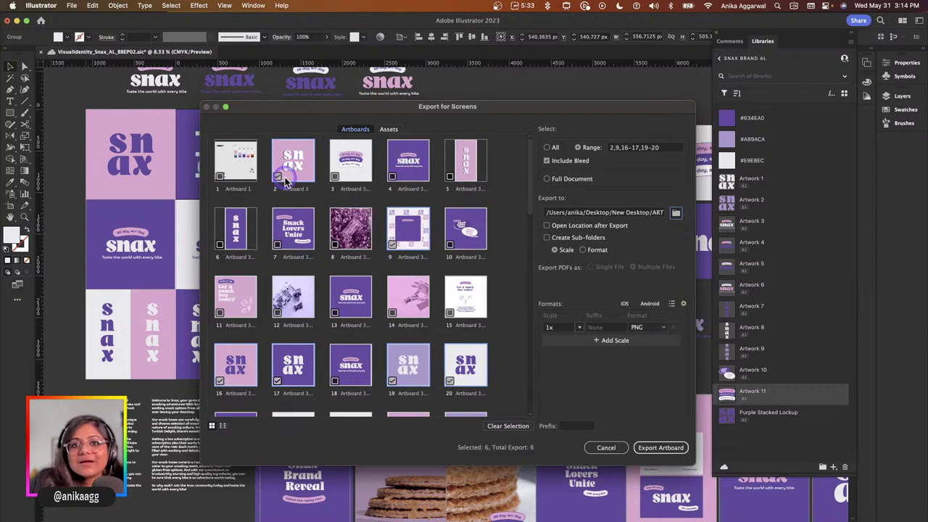
left_click(668, 311)
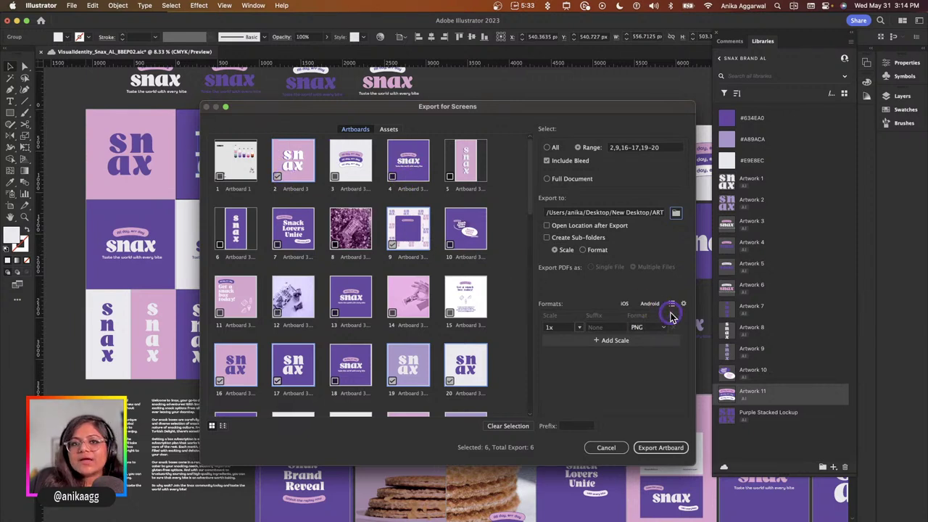
left_click(639, 327)
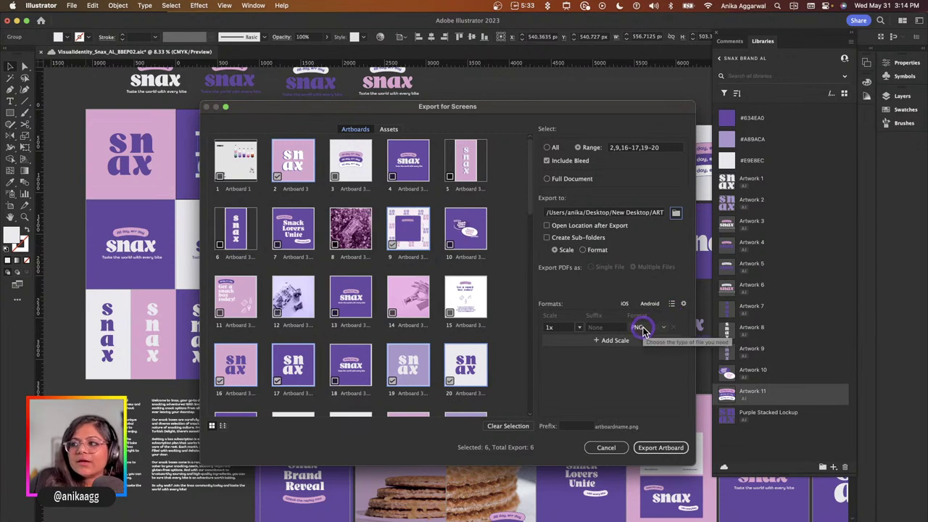
left_click(556, 330)
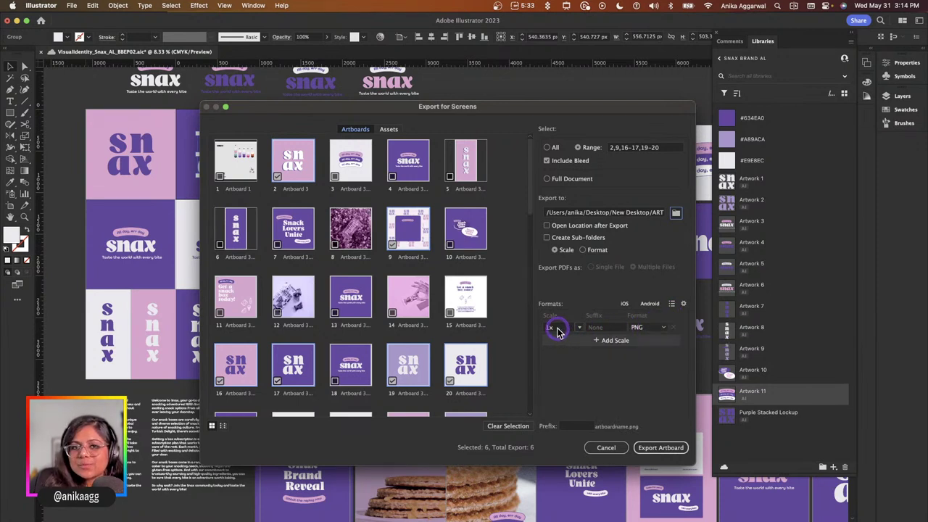
left_click(657, 447)
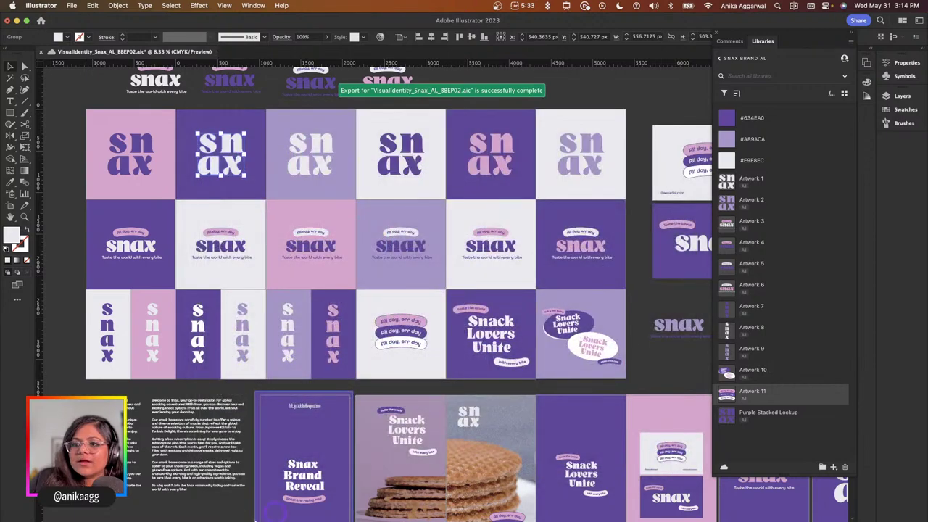
Switch to Finder and preview the exported images in the Outros folder, from Artboard 3 copy 10.png through Asset 1.png.
left_click(162, 497)
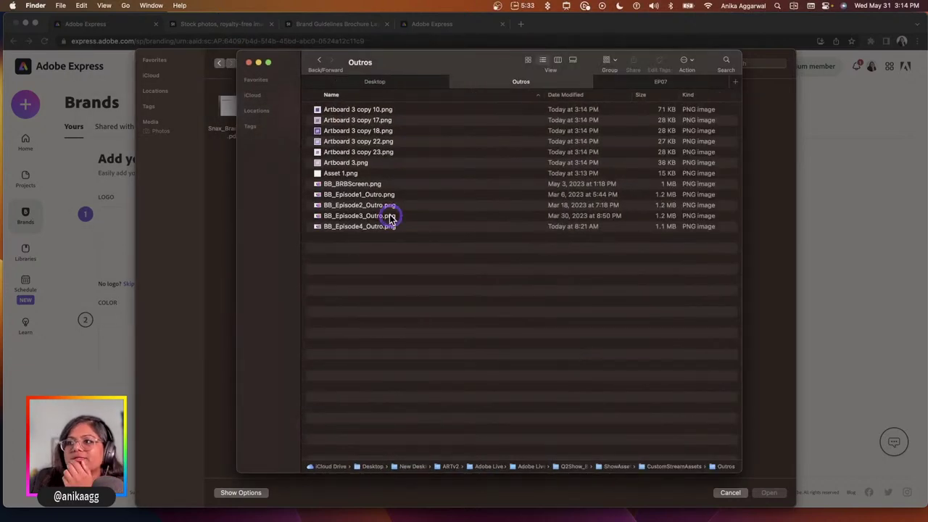
left_click(366, 163)
left_click(368, 151)
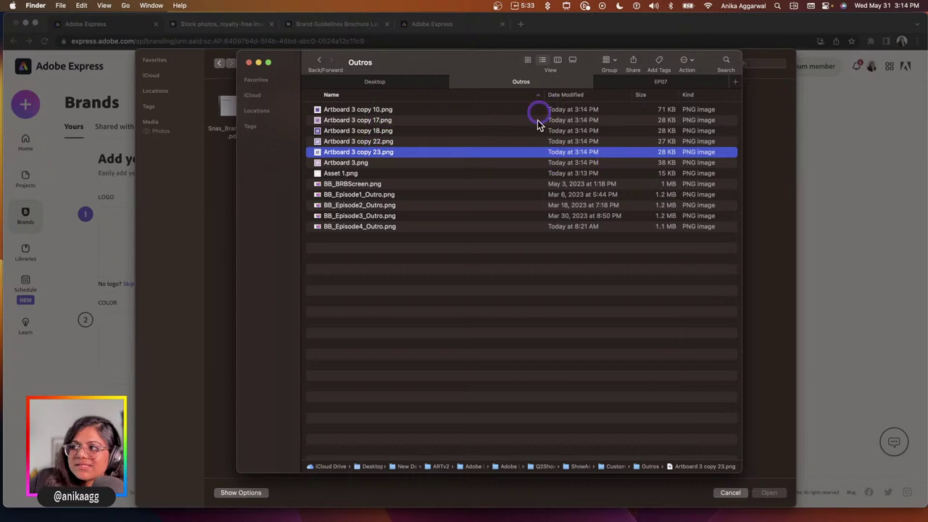
left_click(358, 110)
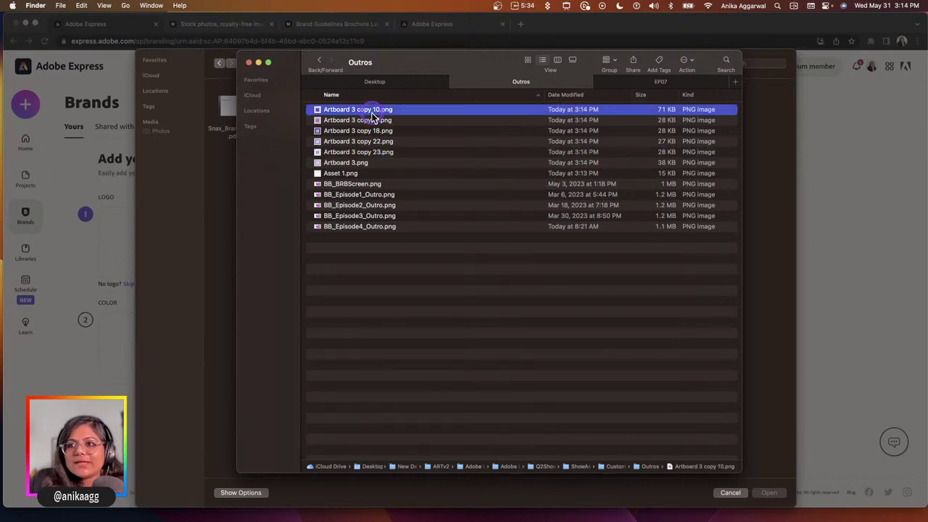
key("space")
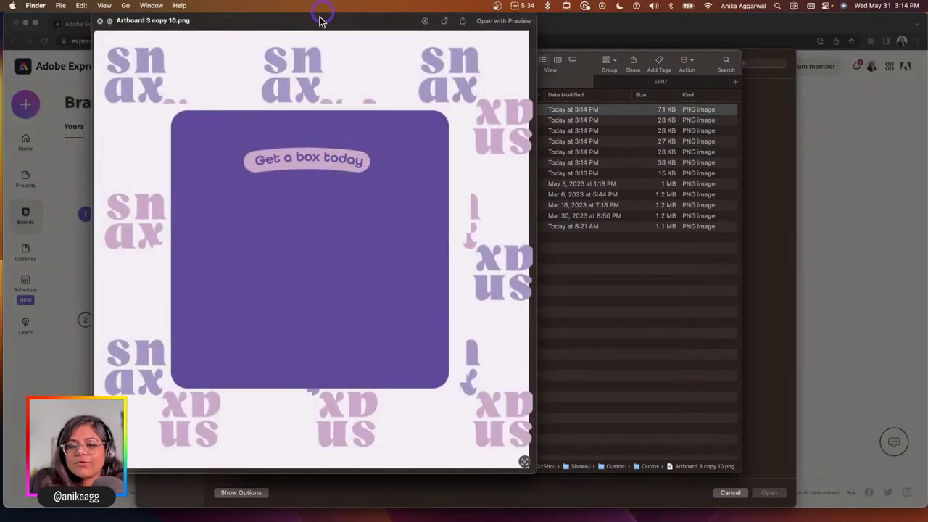
left_click(324, 59)
key("Down")
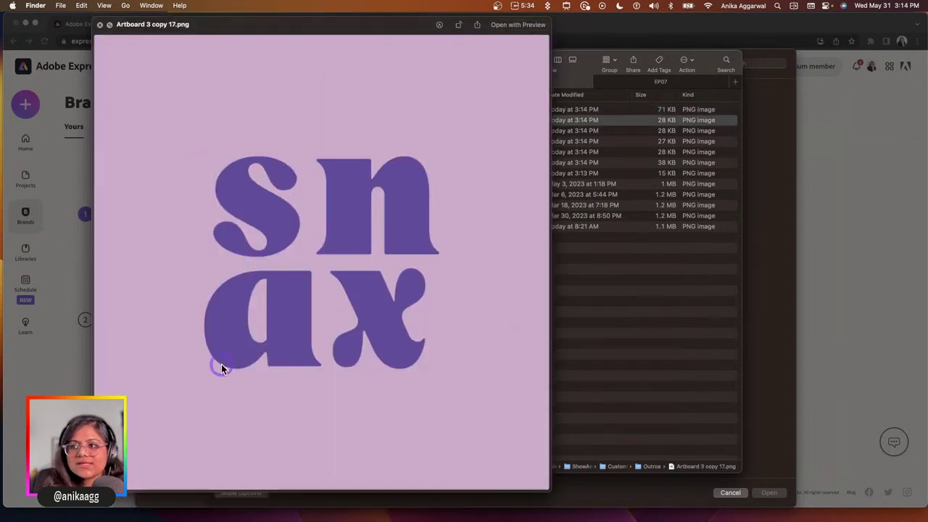
key("Down")
key("Down")
key("Down")
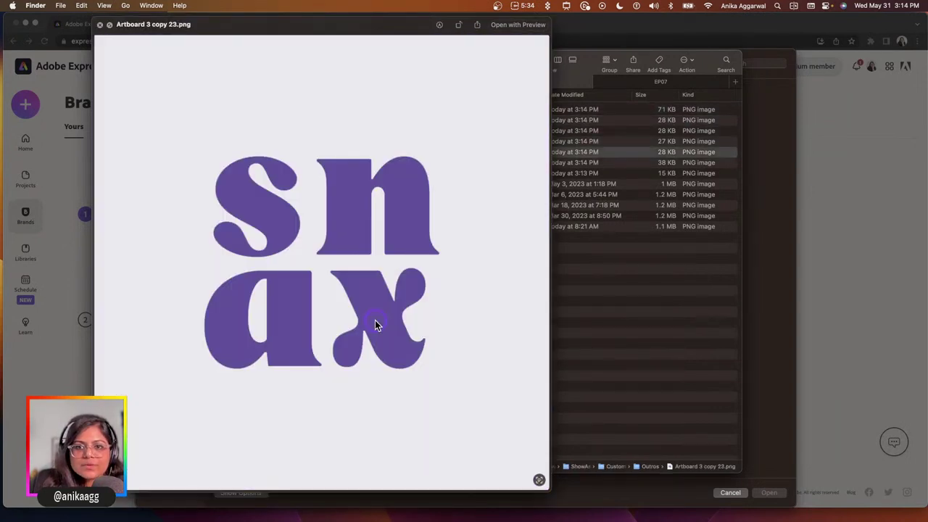
key("Down")
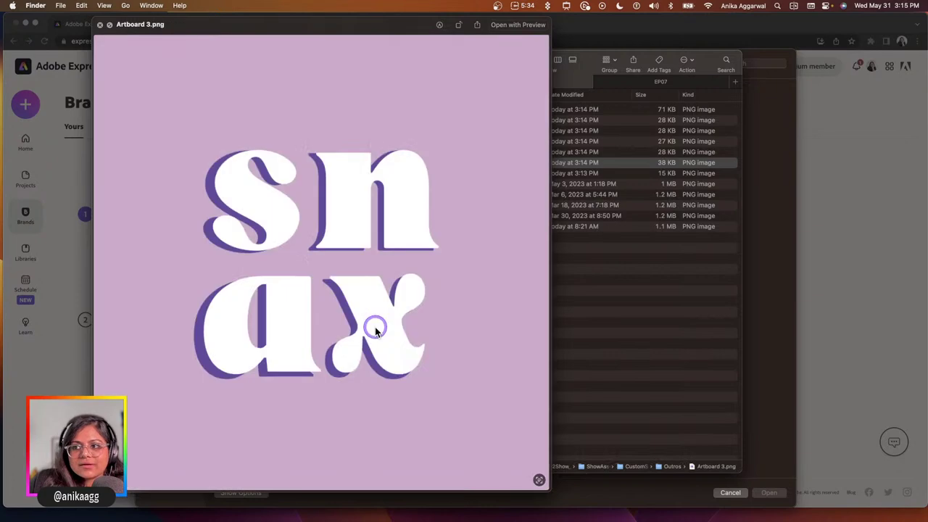
key("Down")
key("space")
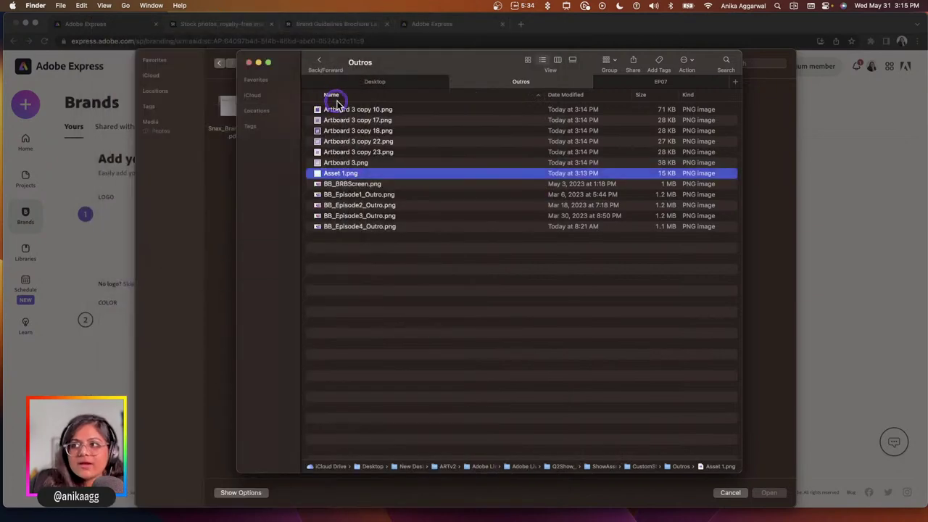
Go back to the Q2Show_BrandingBasics folder and open the LogoLockups folder inside EP03.
left_click(319, 59)
left_click(319, 59)
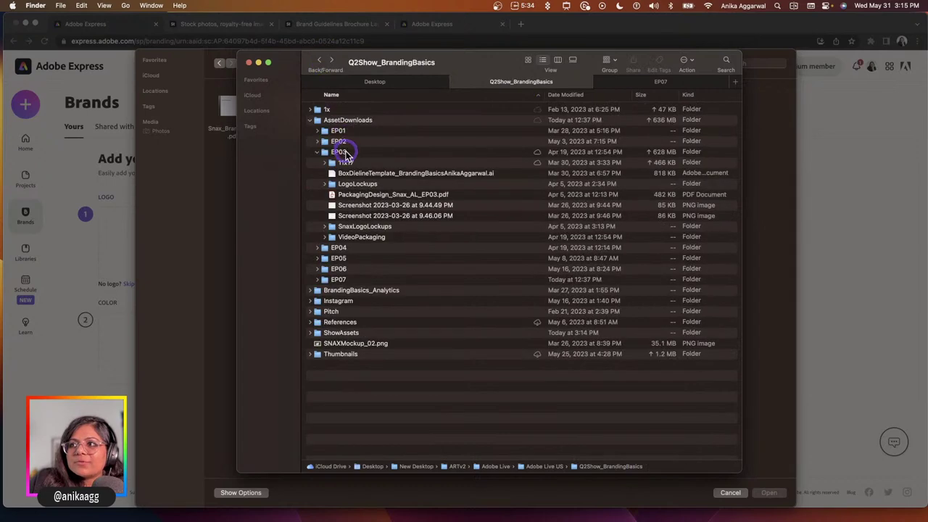
double_click(341, 151)
double_click(351, 130)
Preview the logo images in LogoLockups from Asset 3.png through Asset 7.png, then close the preview.
left_click(336, 109)
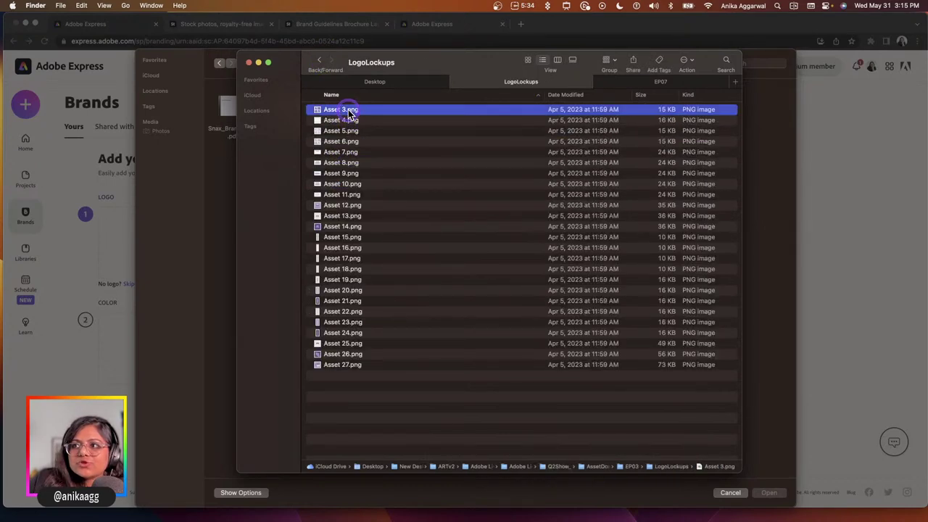
key("space")
left_click_drag(205, 23, 364, 121)
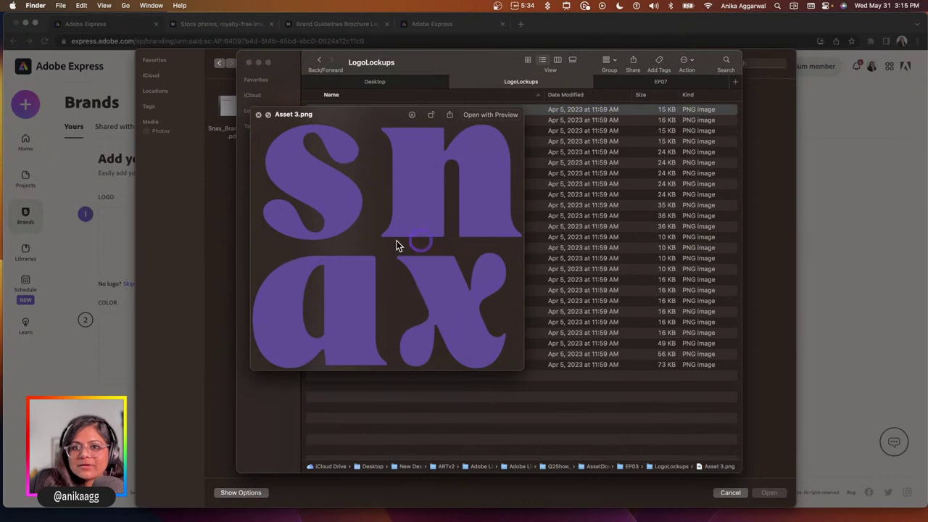
key("Down")
key("Down")
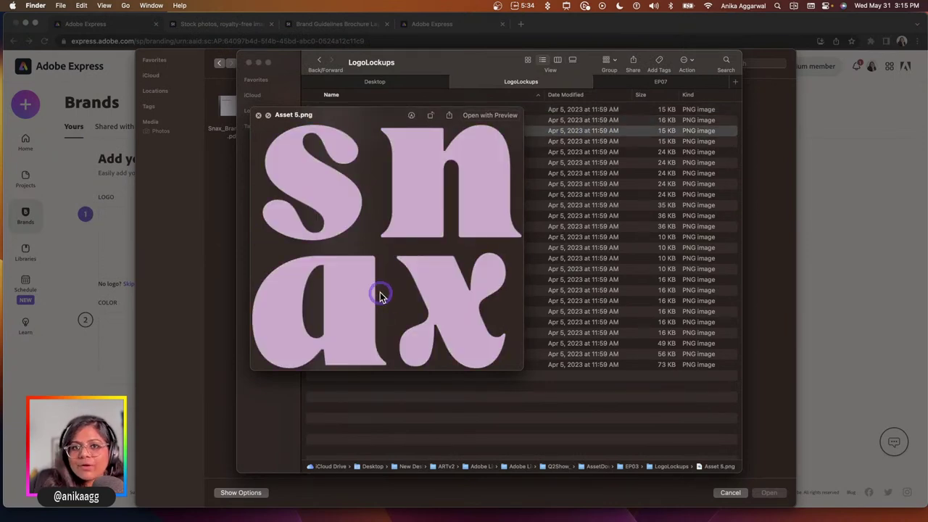
key("Down")
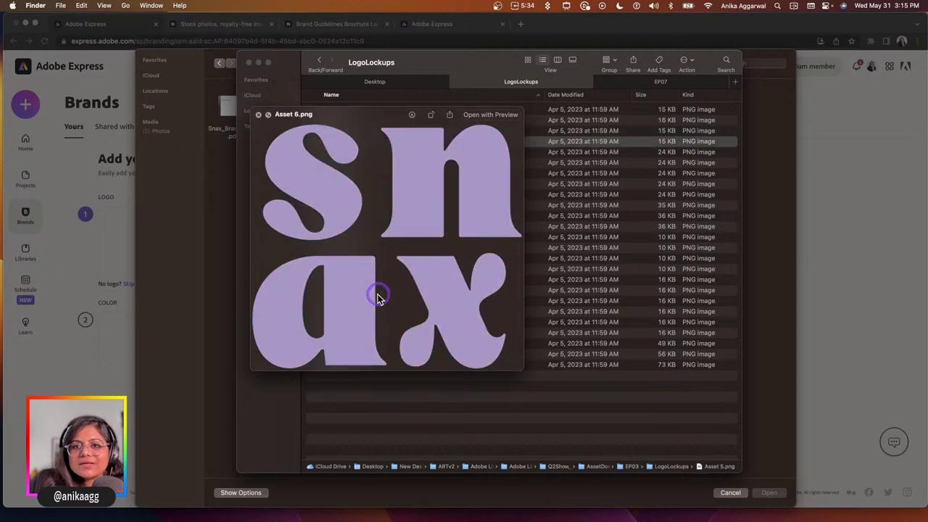
key("Down")
key("space")
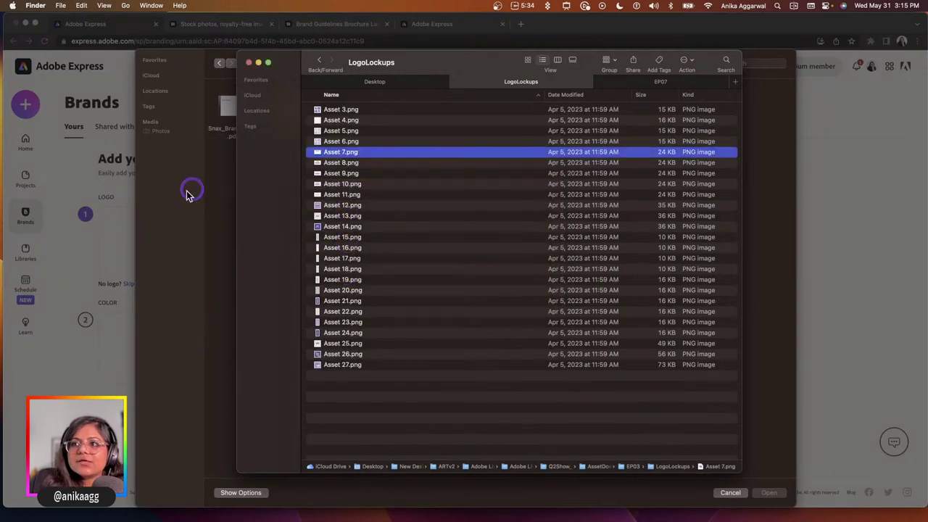
Return to the Adobe Express logo upload dialog in Chrome and open Q2Show_BrandingBasics > AssetDownloads > EP03 > LogoLockups.
left_click(191, 191)
left_click(485, 66)
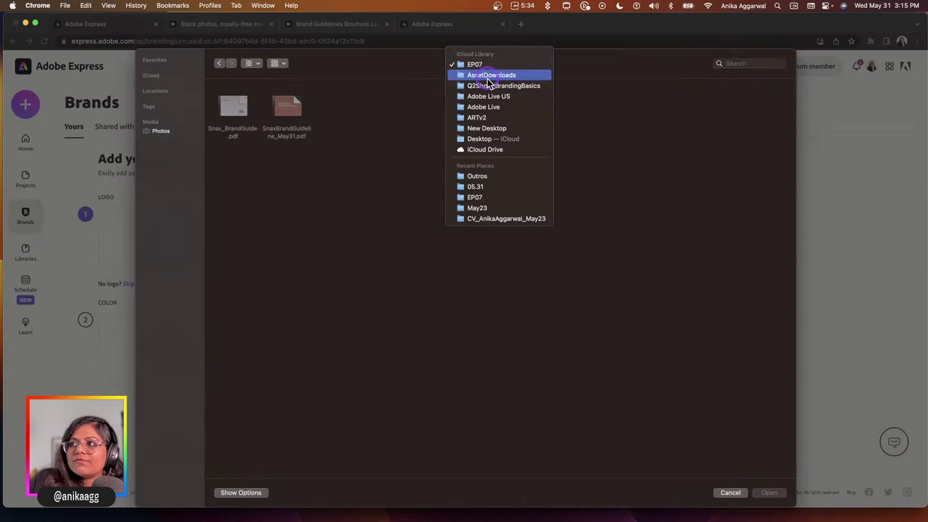
left_click(490, 86)
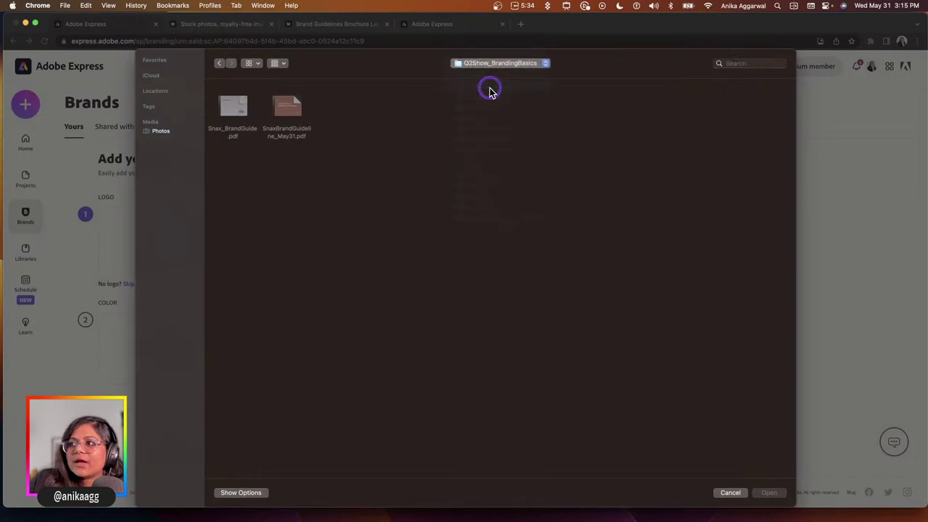
left_click(345, 111)
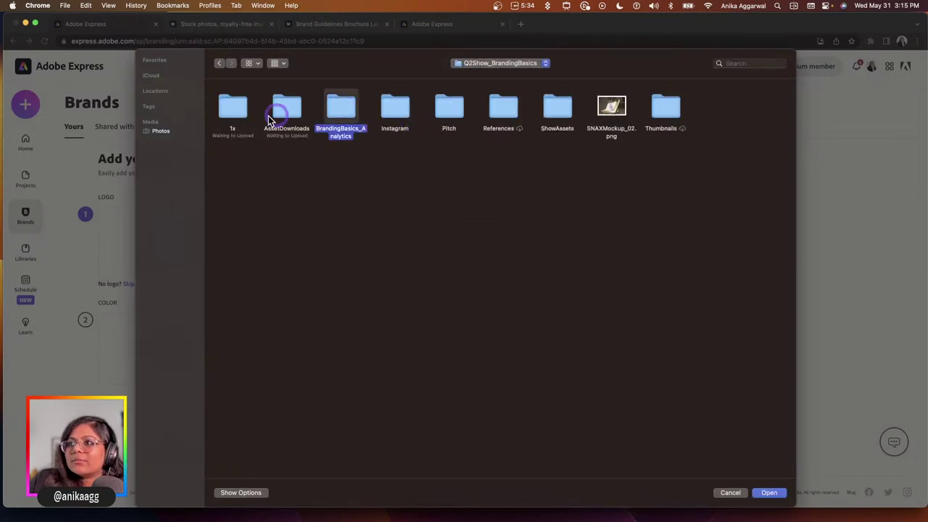
double_click(279, 113)
left_click(334, 116)
double_click(333, 116)
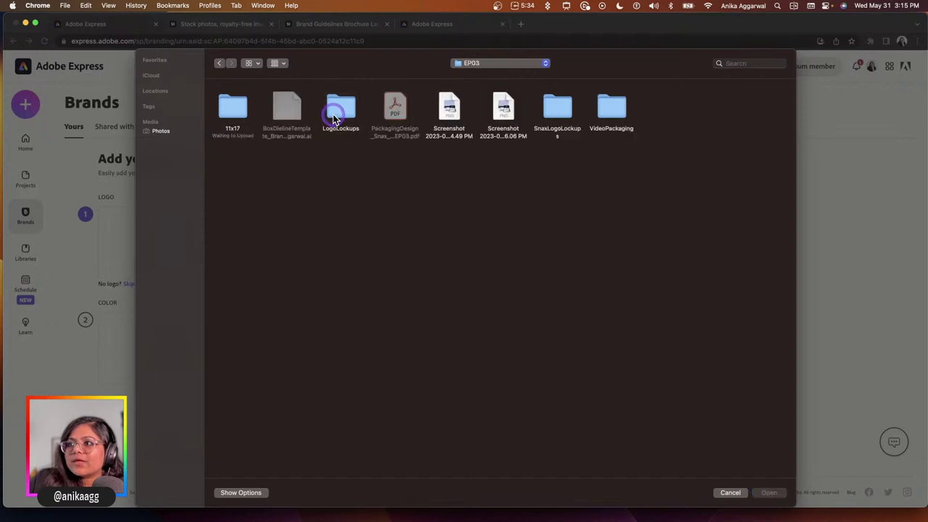
double_click(338, 108)
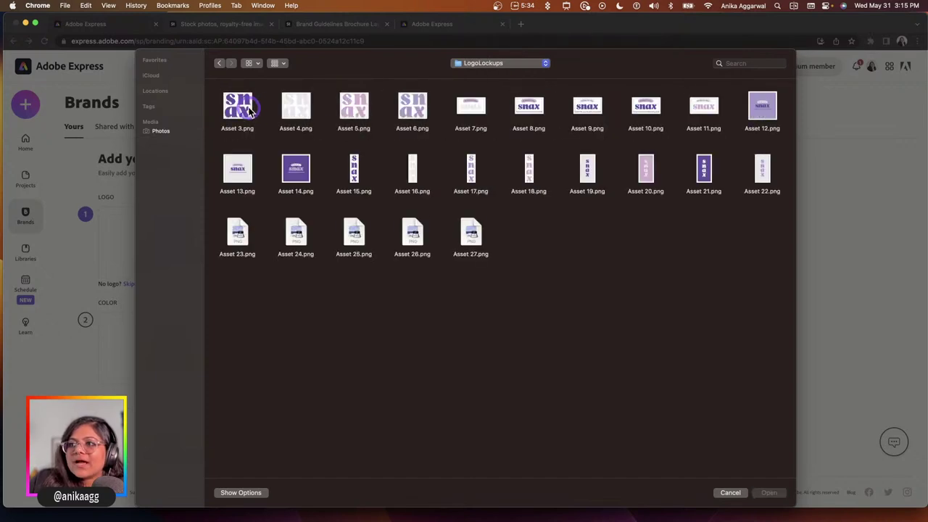
Upload Asset 3.png from the LogoLockups folder as the brand's logo.
left_click(250, 115)
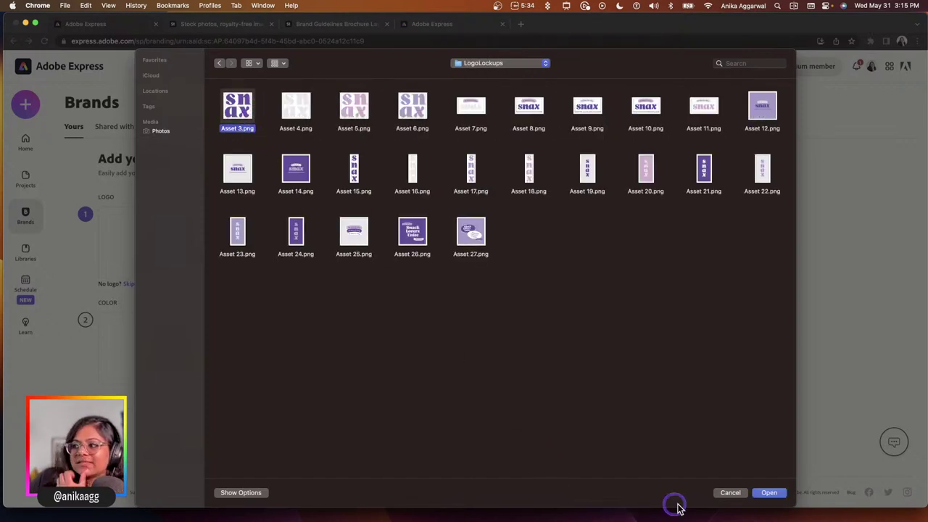
left_click(767, 492)
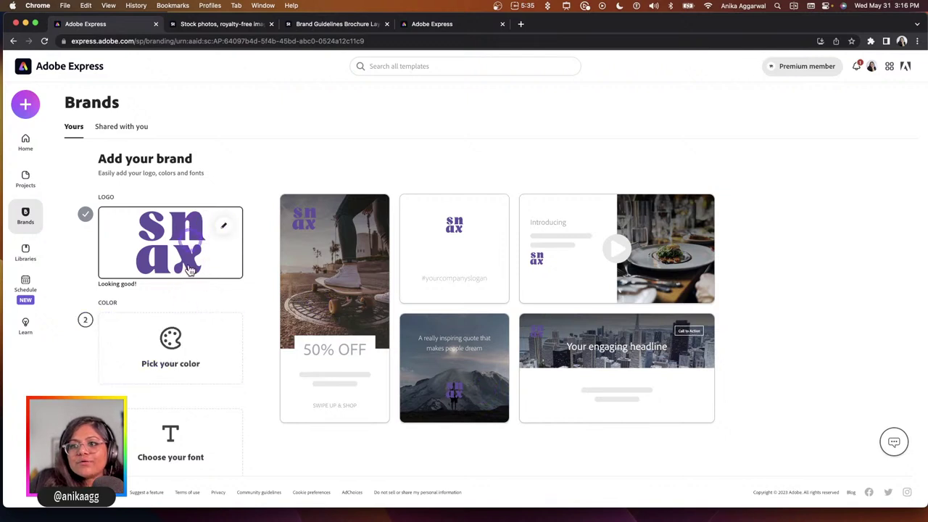
Pick the logo's purple #624D9F as the brand color and save it.
scroll(201, 254, "down", 1)
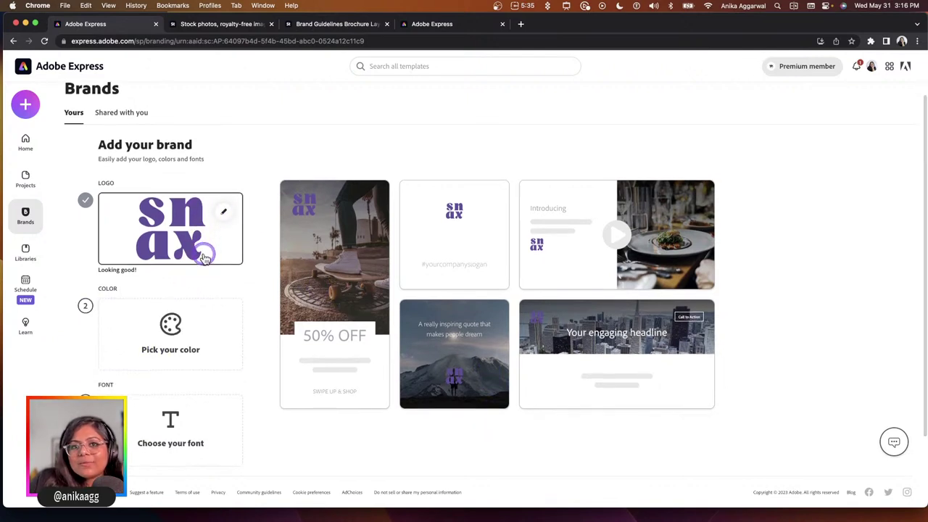
left_click(191, 334)
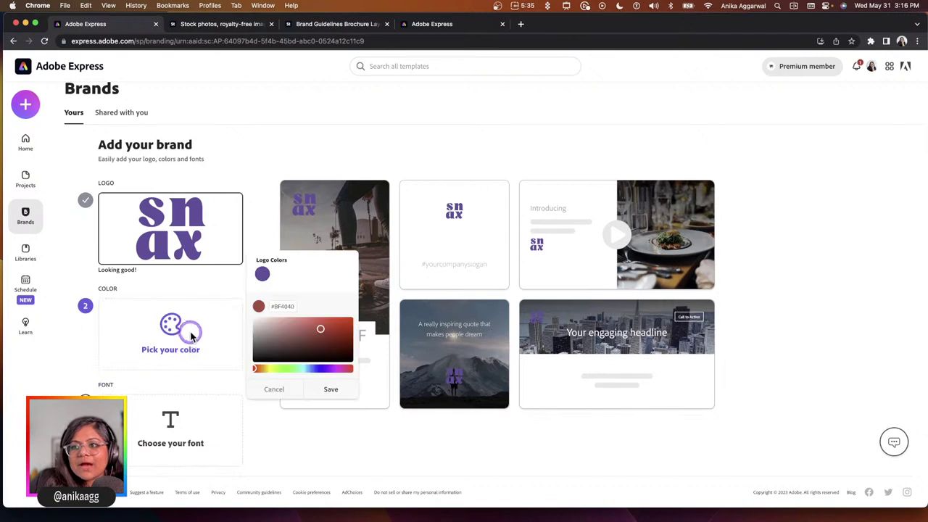
left_click(265, 274)
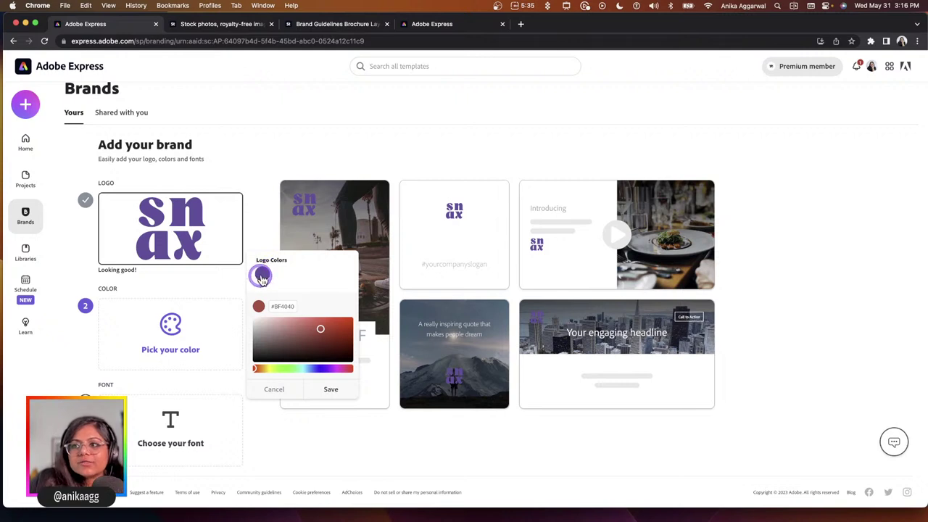
left_click(301, 369)
left_click(326, 388)
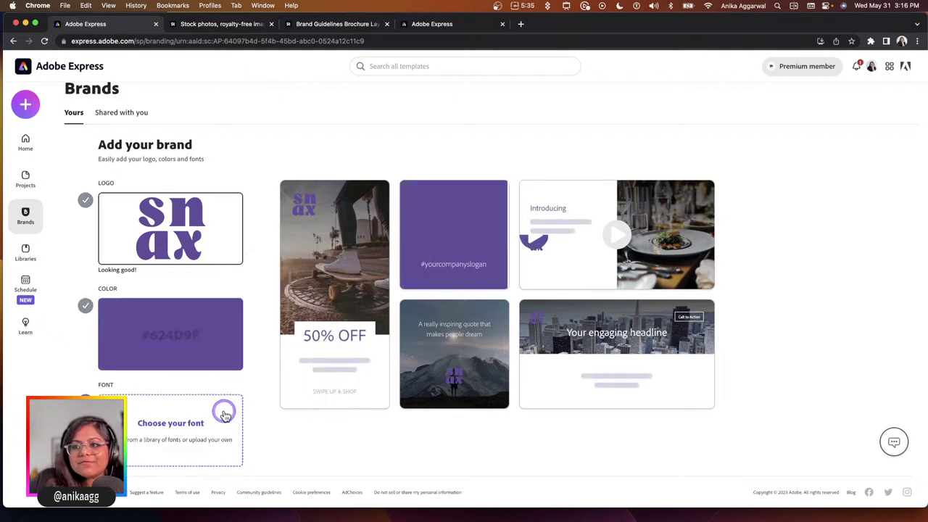
Open the custom font upload, cancel it, and choose Lato Bold as the brand font.
left_click(182, 399)
left_click(289, 325)
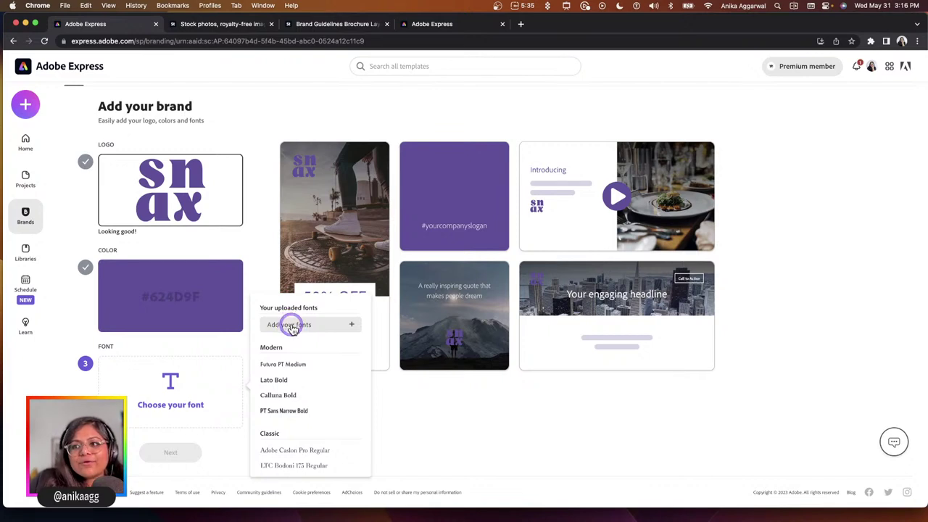
left_click(291, 328)
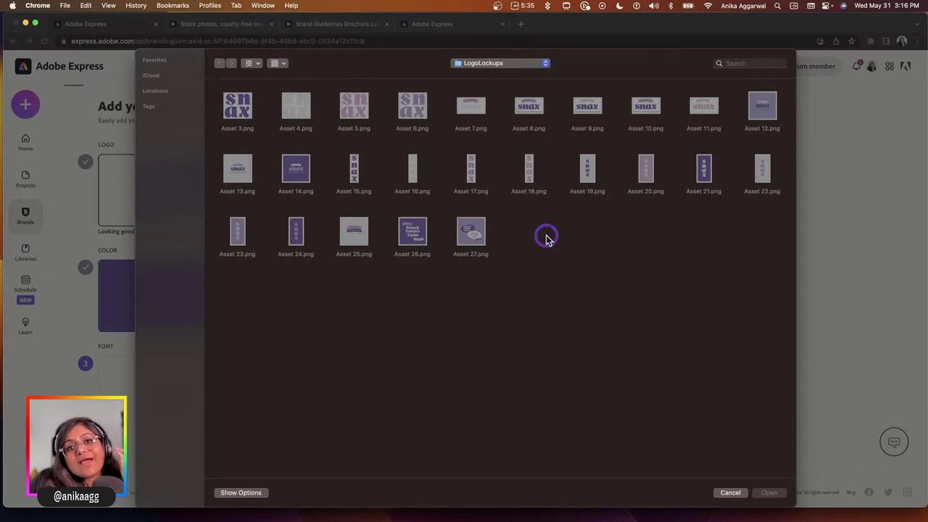
left_click(730, 492)
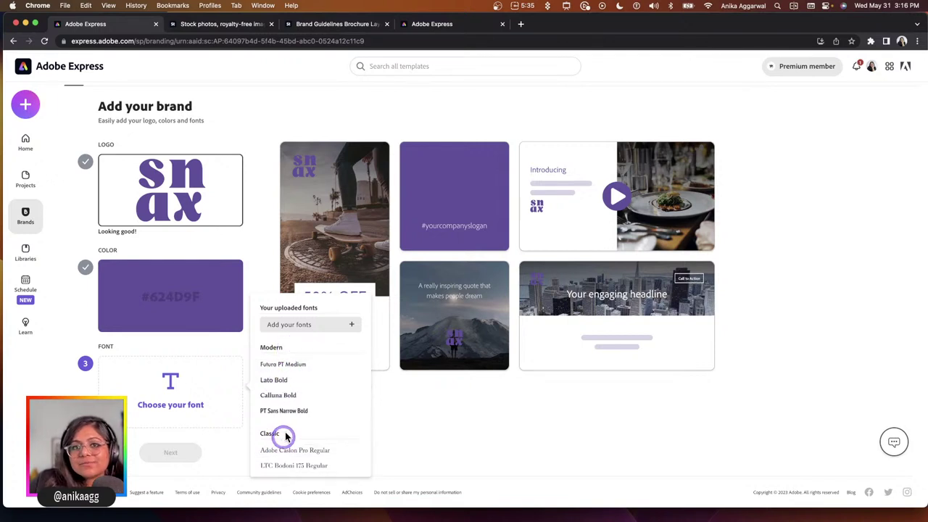
left_click(274, 380)
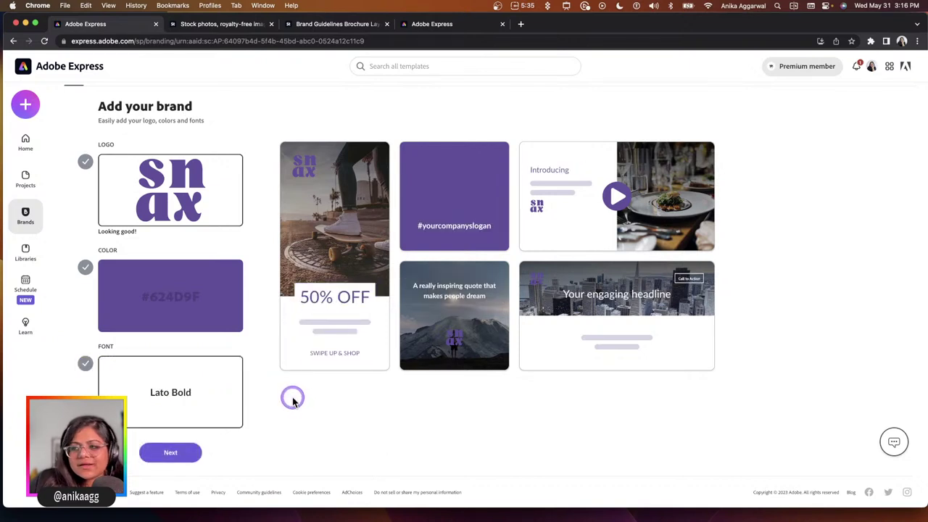
Try to create the brand under the name Snax Brand Live.
left_click(184, 457)
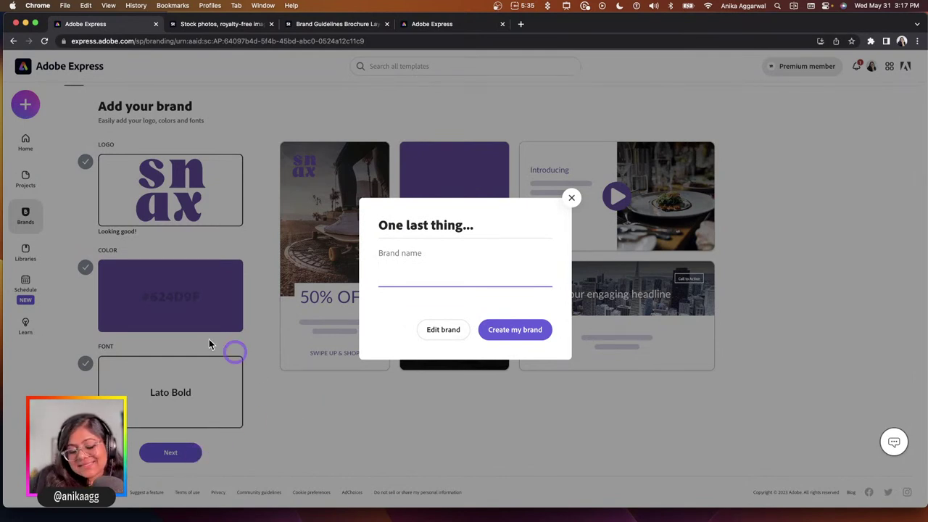
type("Snax Brand Live")
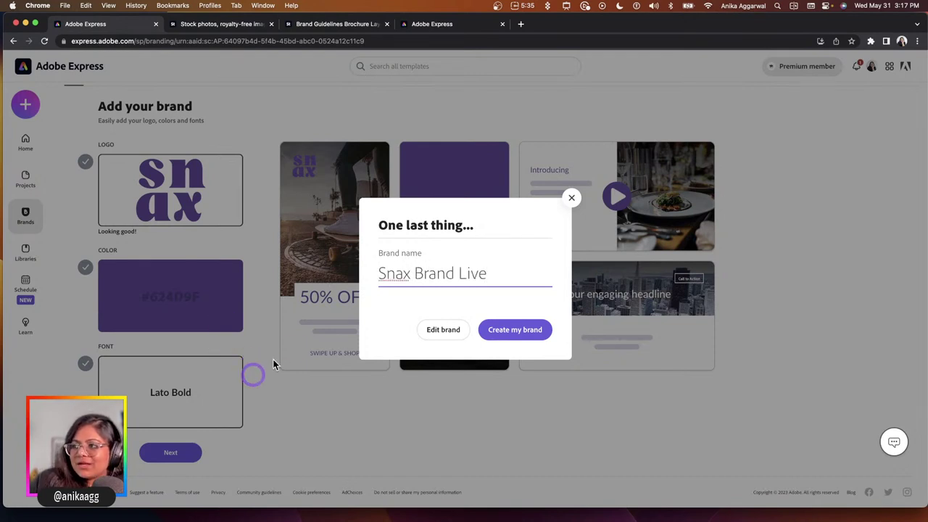
left_click(509, 331)
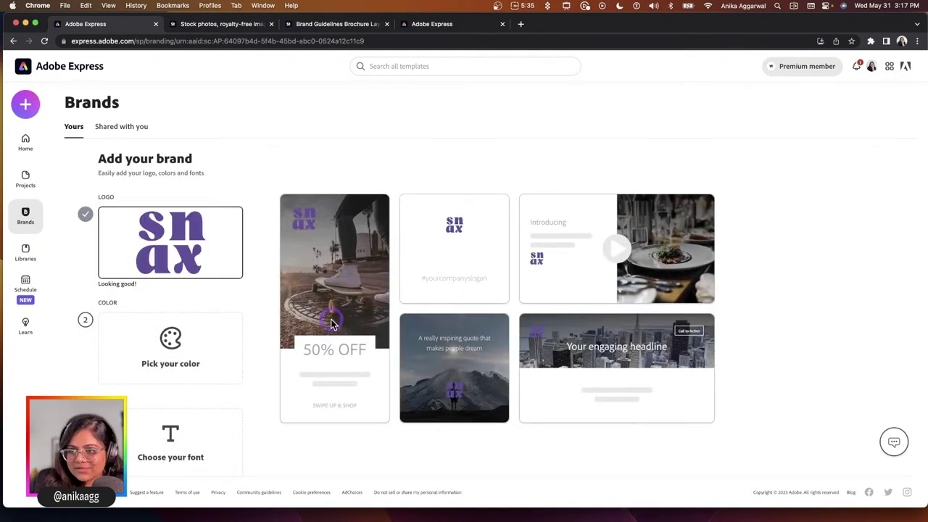
Set the brand color to the logo's purple #624D9F and the brand font to Lato Bold.
scroll(263, 321, "down", 2)
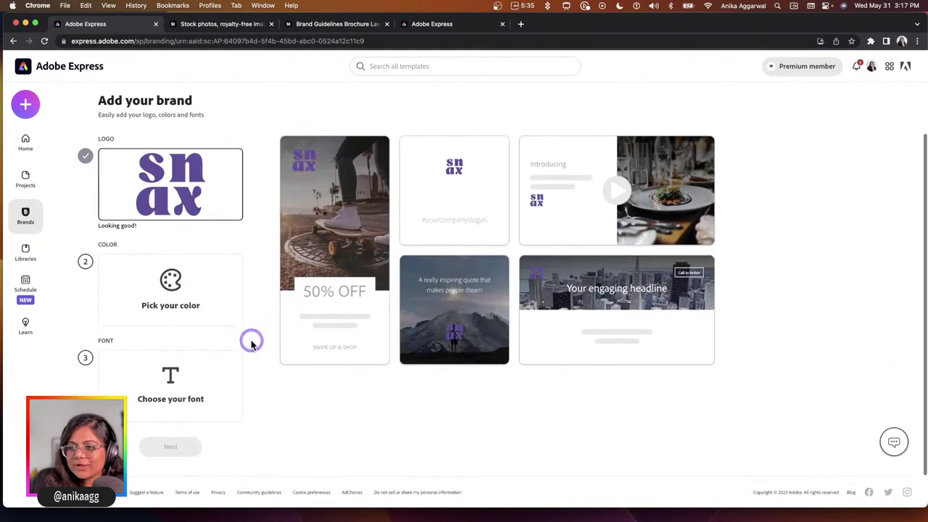
left_click(187, 310)
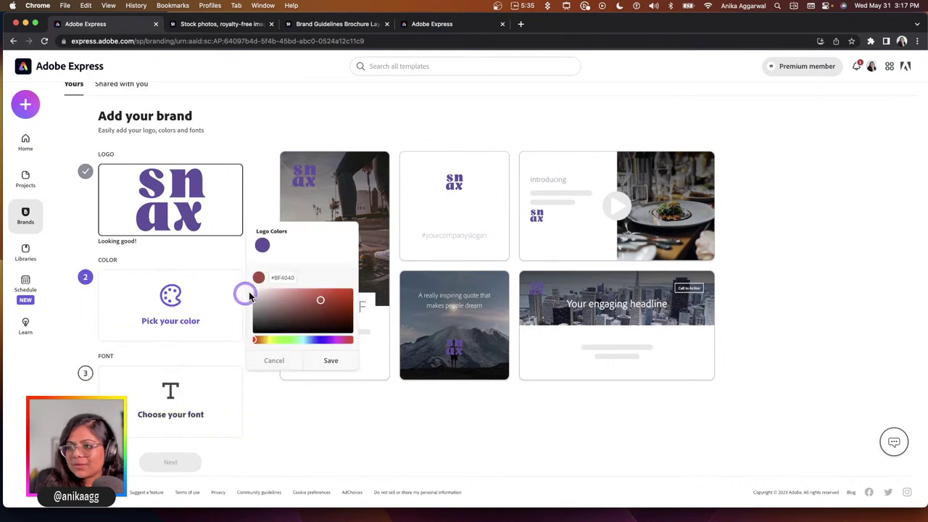
left_click(260, 244)
left_click(331, 361)
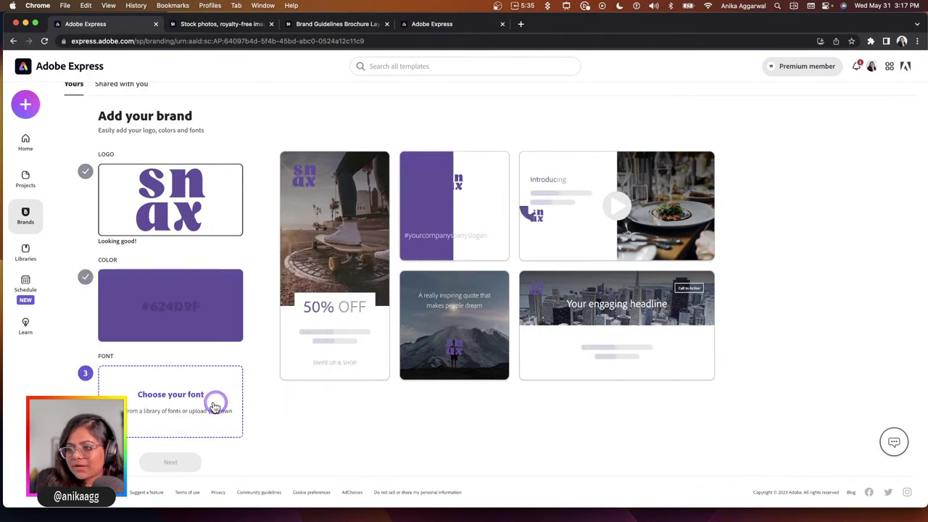
left_click(194, 410)
left_click(259, 402)
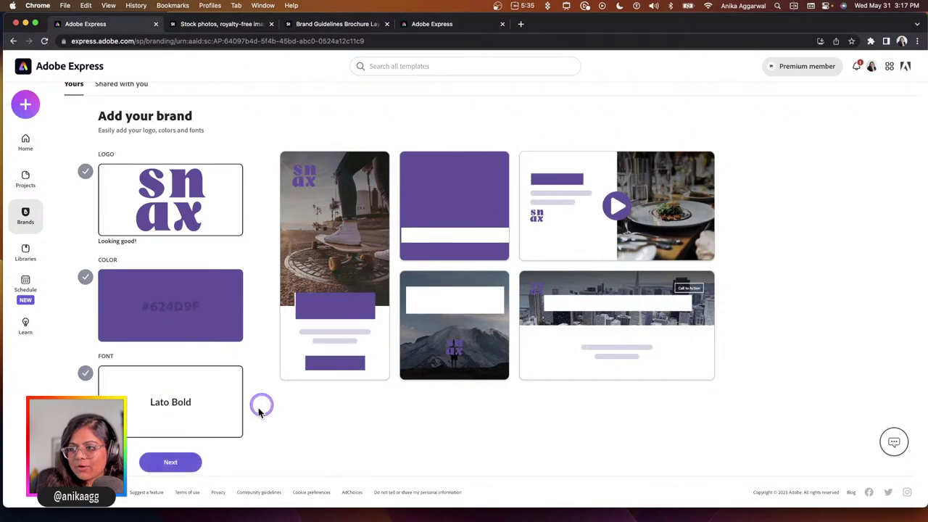
Retry creating the brand as Snax Brand Live and dismiss the resulting dialog.
left_click(190, 464)
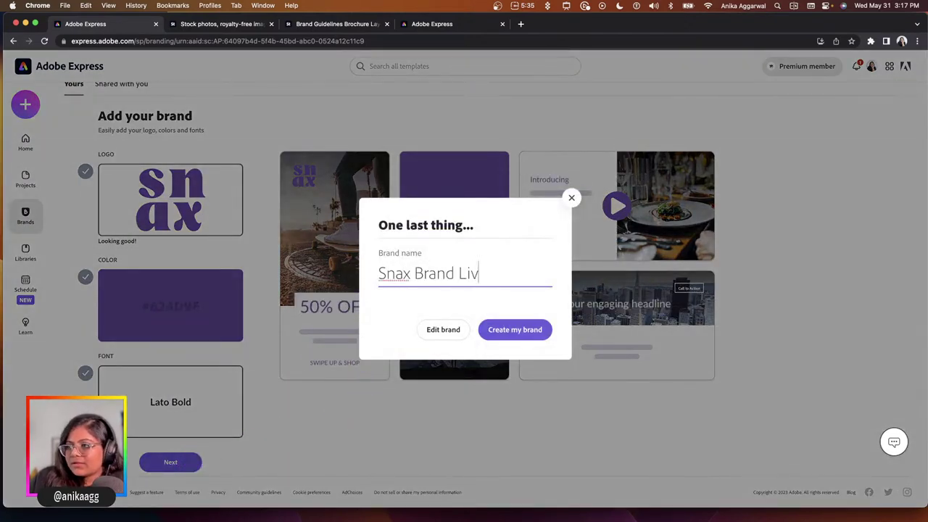
left_click(498, 330)
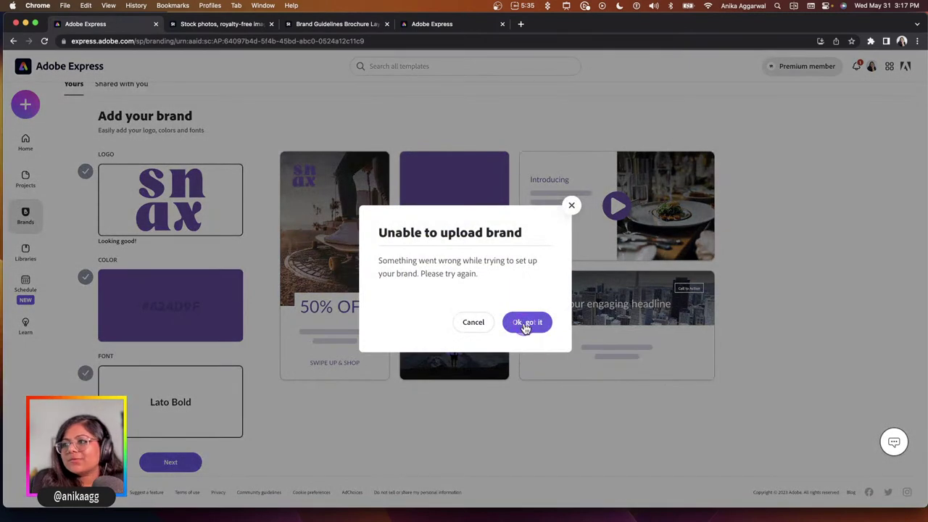
left_click(526, 323)
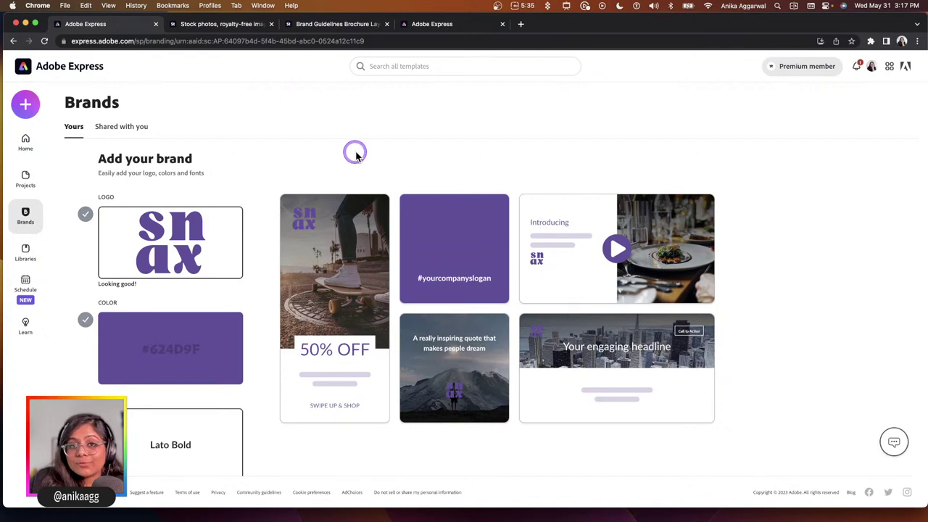
Name the brand Snax Brand Live and create it with the chosen logo, color and font.
scroll(208, 416, "down", 2)
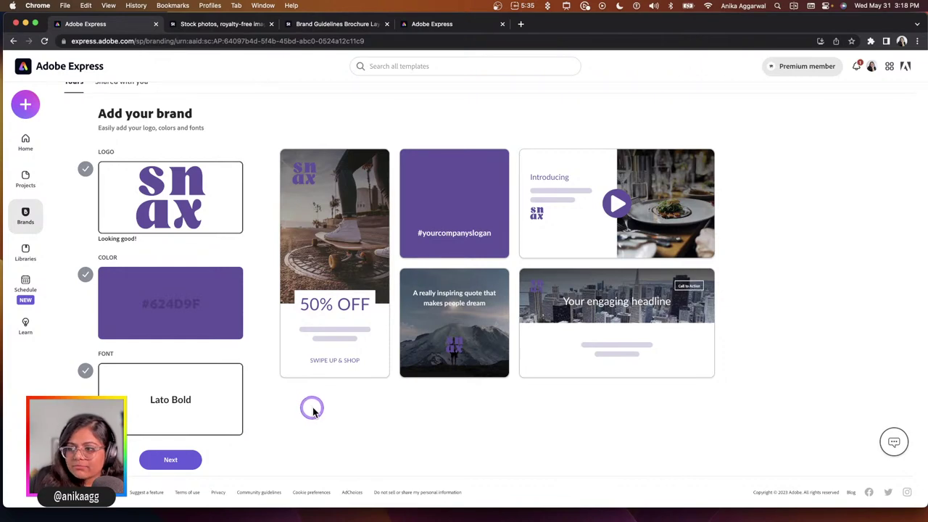
left_click(196, 461)
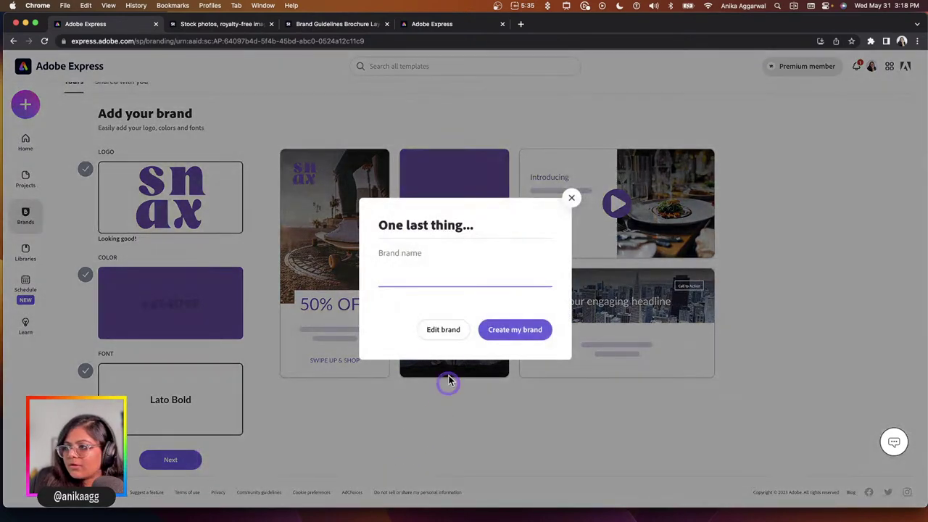
type("Snax Brand Live")
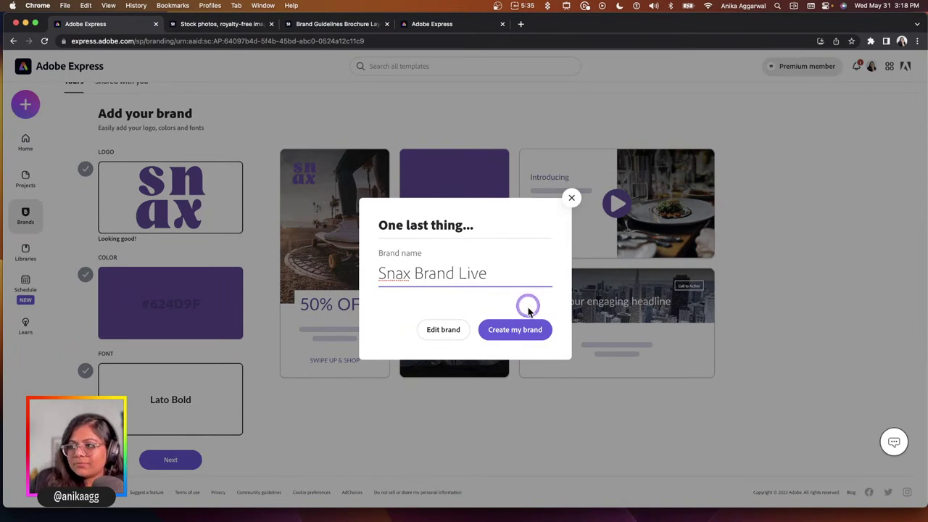
left_click(527, 331)
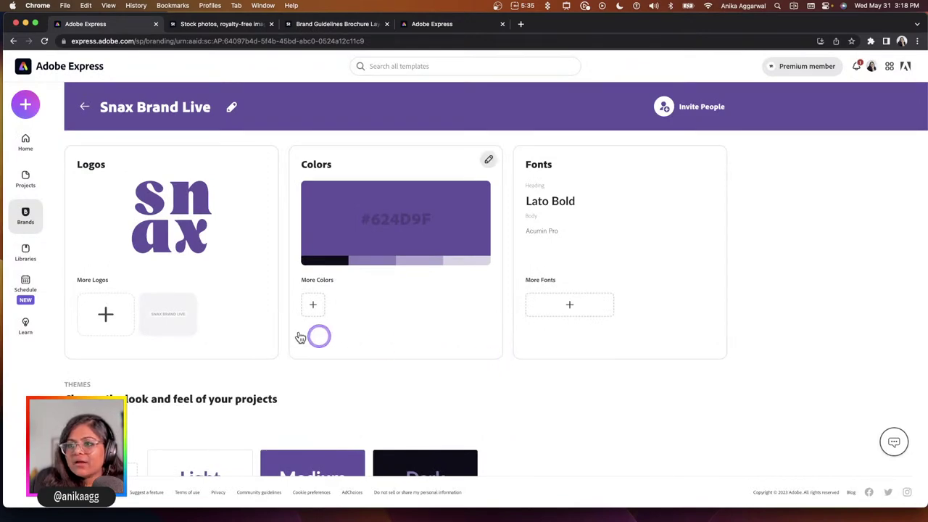
Add Asset 4.png from the LogoLockups folder as an additional logo of the Snax Brand Live brand.
left_click(107, 314)
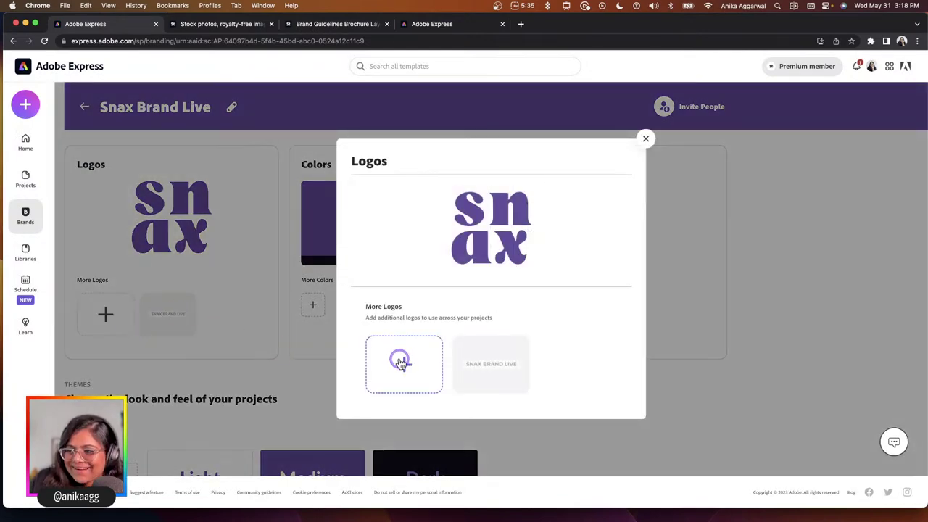
left_click(400, 363)
left_click(363, 107)
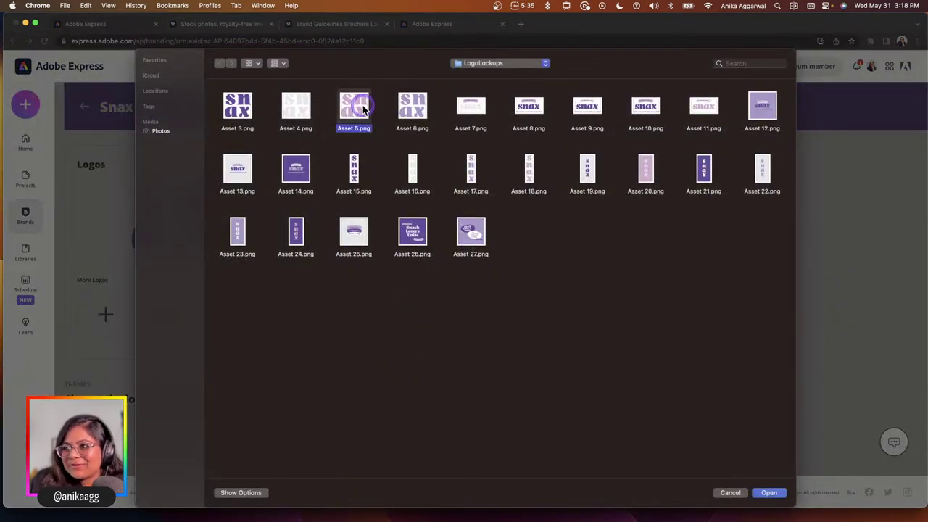
left_click(307, 108)
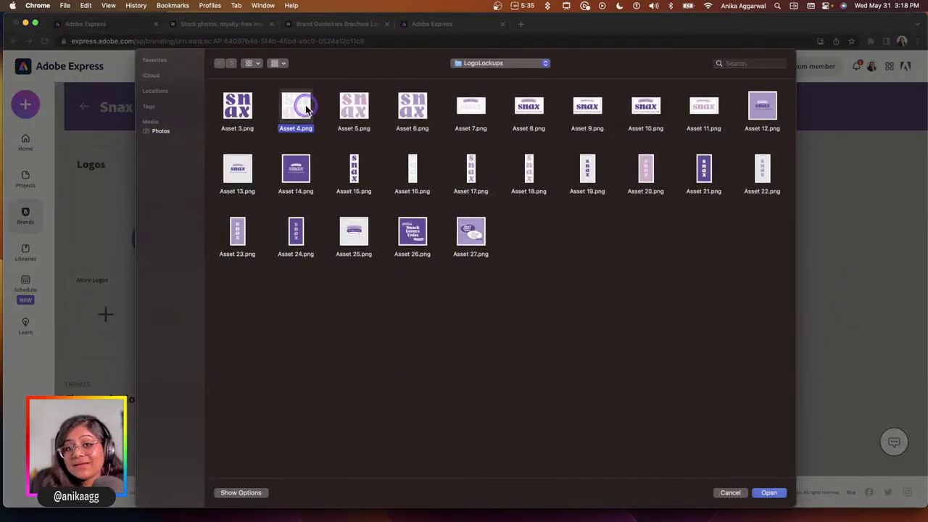
left_click(768, 492)
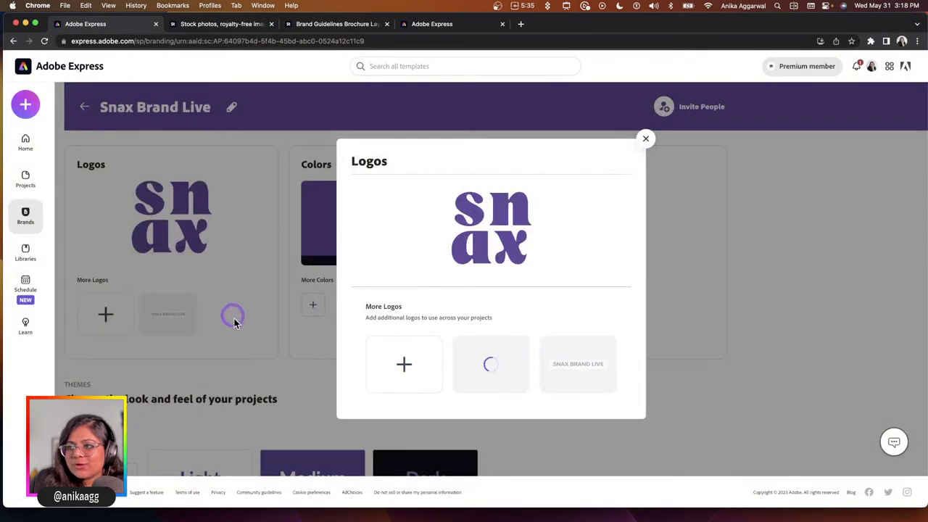
Add Asset 5.png, the pink stacked logo, to the brand's additional logos.
left_click(424, 369)
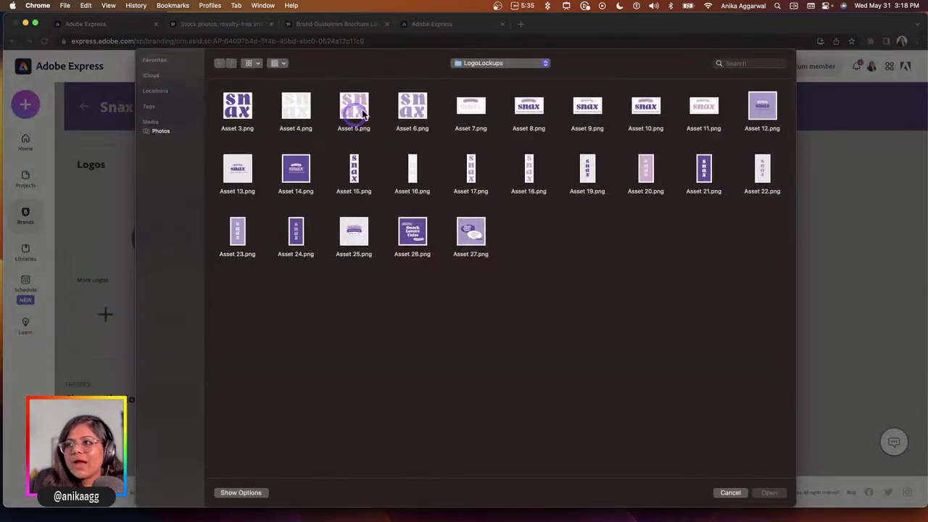
left_click(663, 421)
left_click(353, 103)
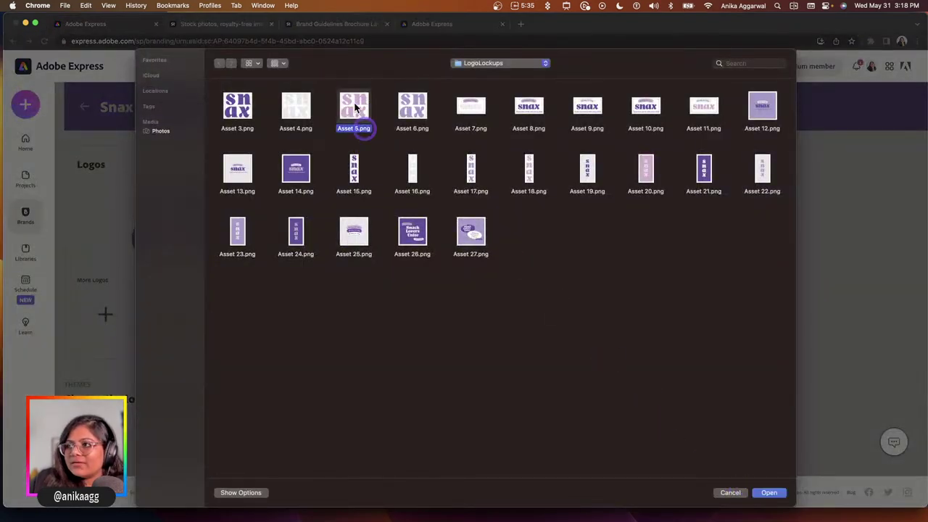
left_click(768, 492)
Add Asset 6.png to the brand's additional logos and close the Logos dialog.
left_click(418, 366)
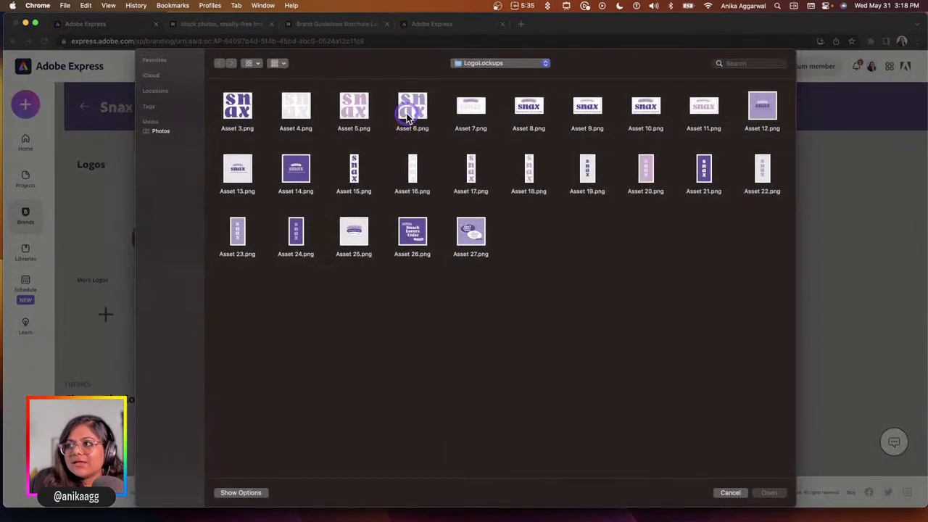
left_click(406, 116)
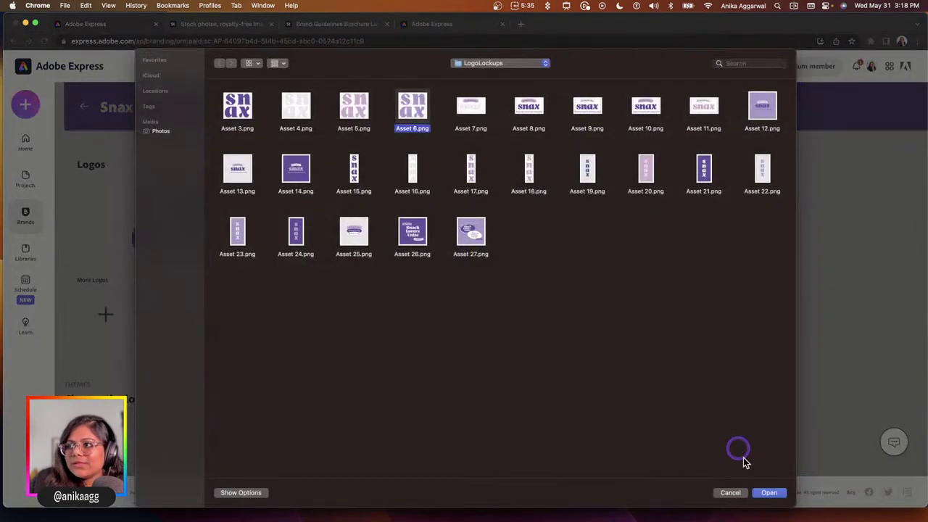
left_click(763, 491)
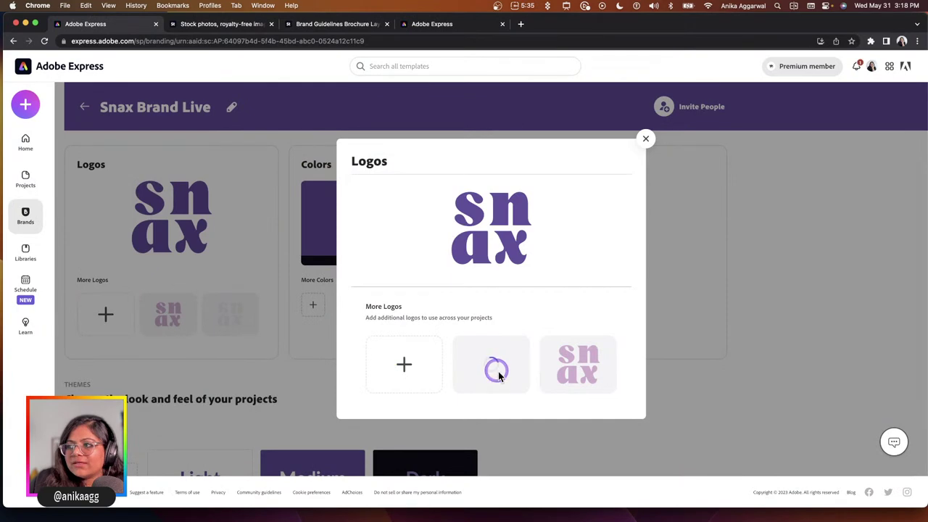
left_click(645, 142)
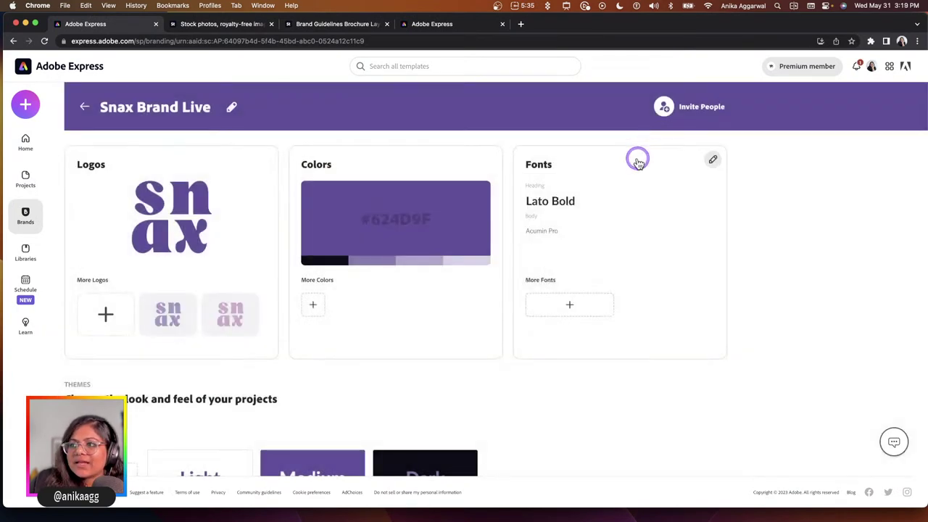
Start a new additional color for the Snax Brand Live brand and shift its hue to purple.
left_click(316, 304)
left_click(377, 379)
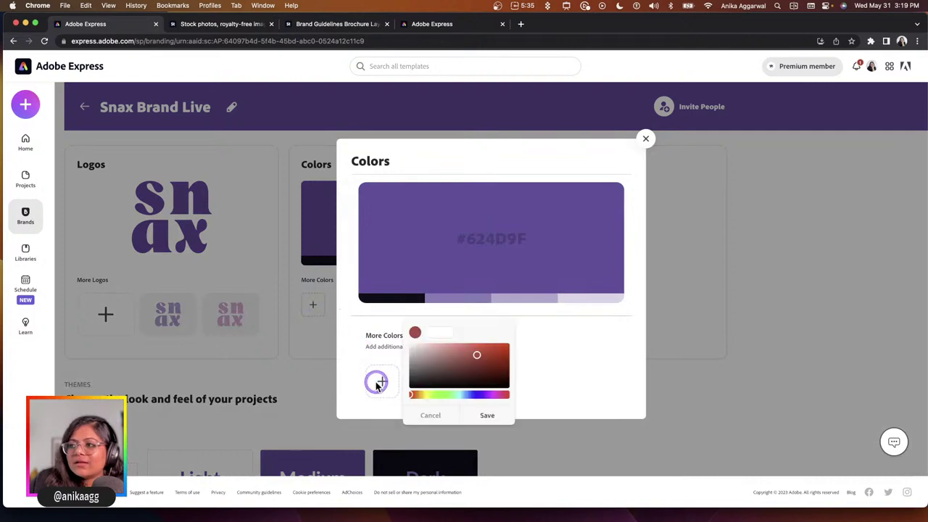
left_click_drag(500, 389, 483, 395)
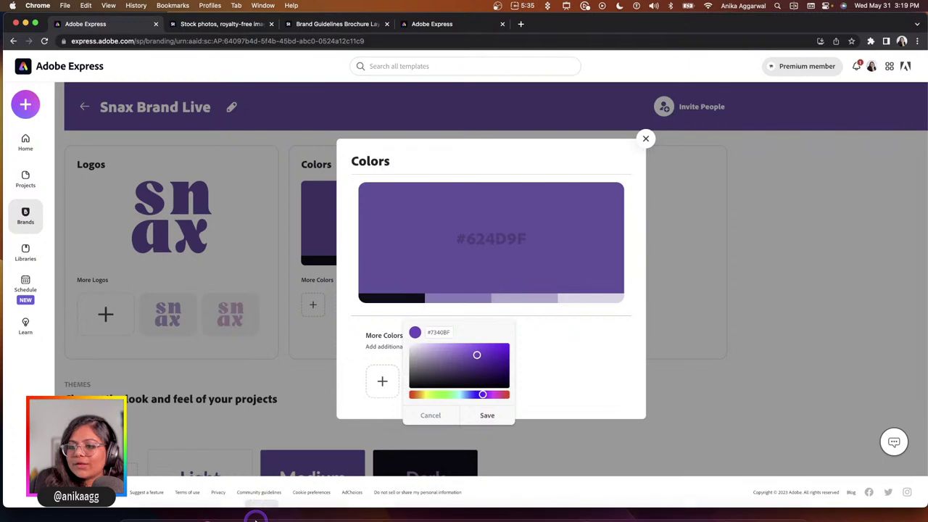
Copy the pink logo tile's fill hex code from Illustrator and save #DDAACE as an additional brand color in Adobe Express.
left_click(290, 500)
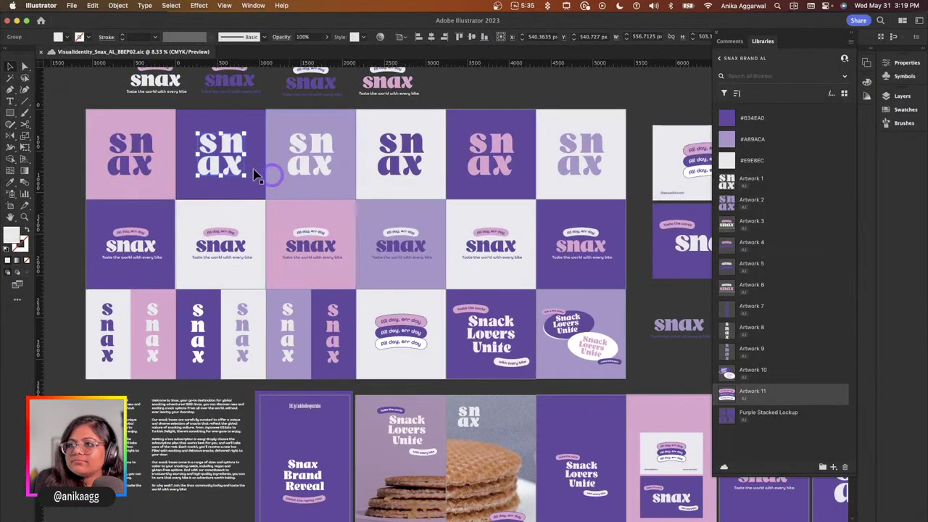
left_click(171, 133)
scroll(192, 211, "up", 3)
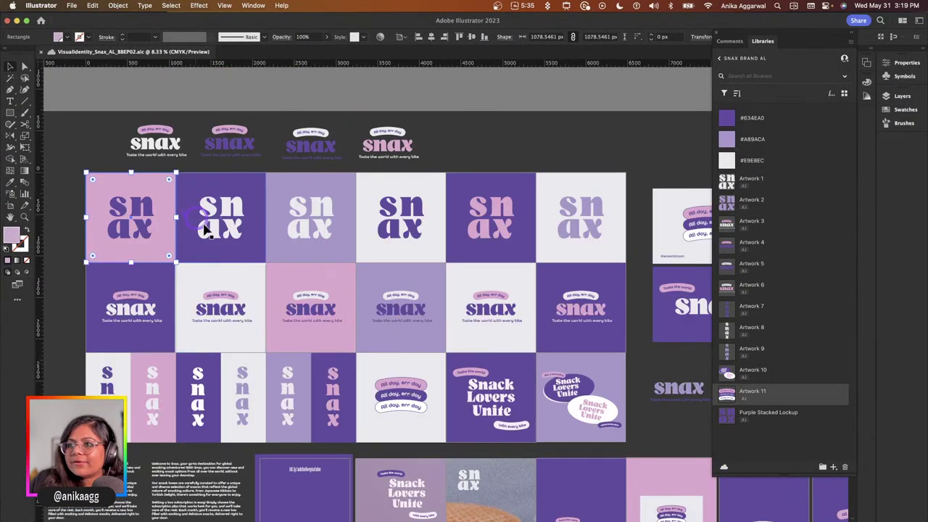
double_click(13, 237)
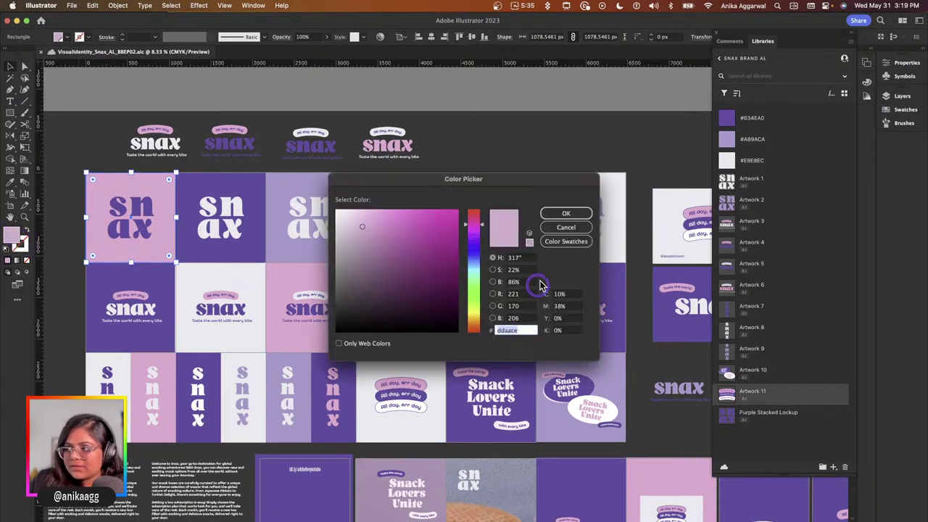
left_click(564, 213)
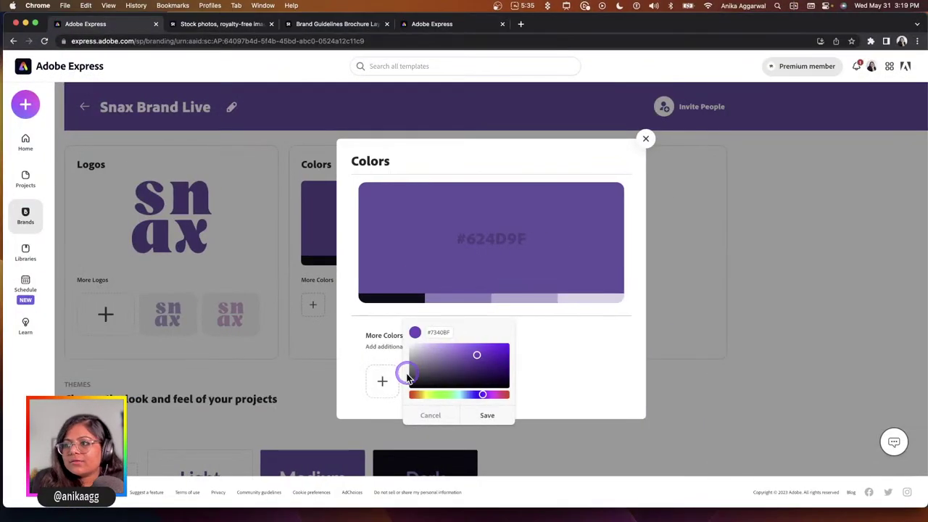
left_click(575, 332)
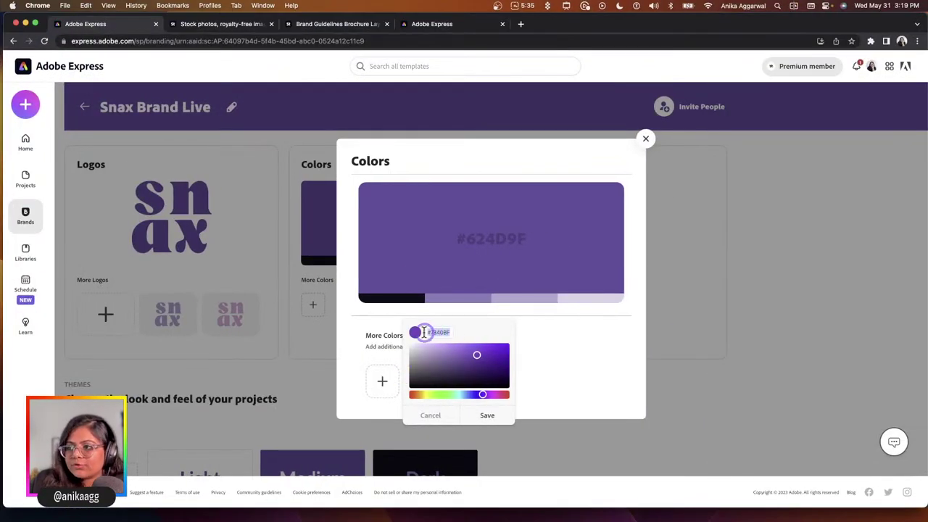
left_click(484, 415)
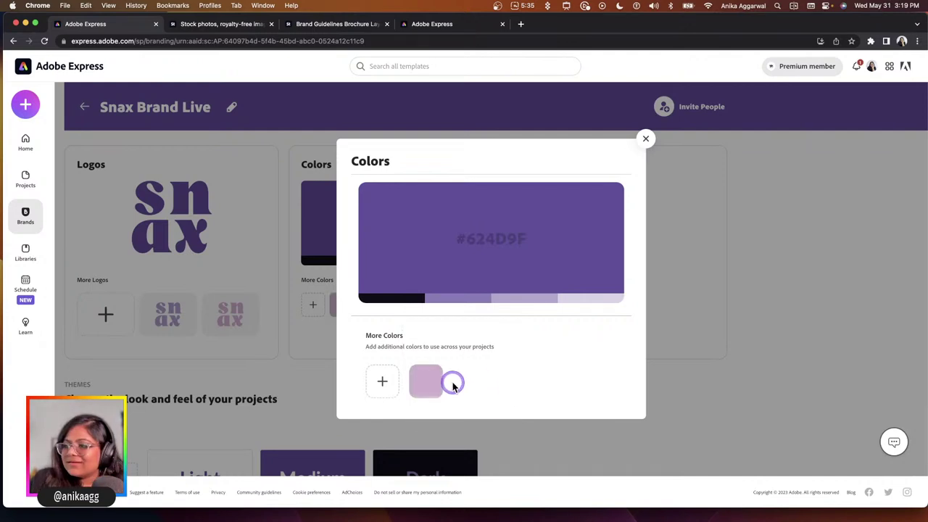
Get the light purple tile's hex code from Illustrator, add #A89ACA to the brand's additional colors in Adobe Express, and close the Colors dialog.
key("ctrl+Left")
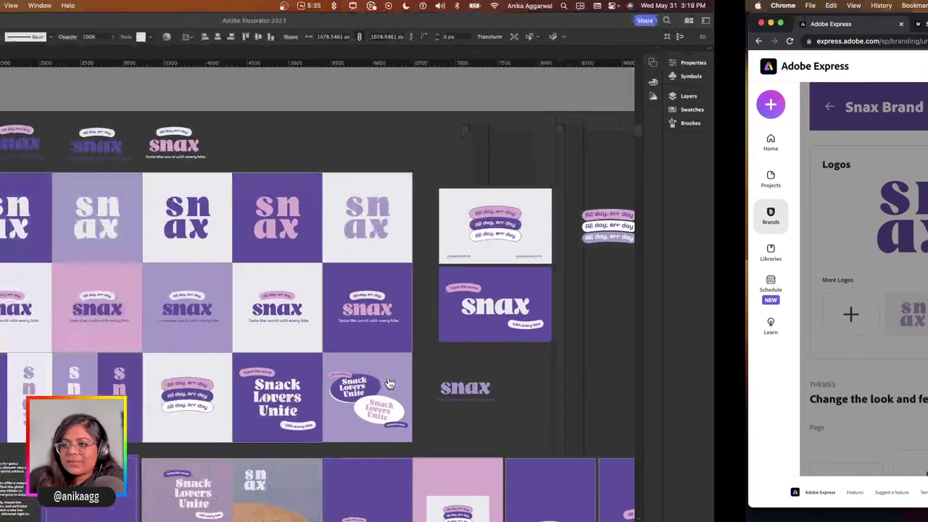
left_click(337, 182)
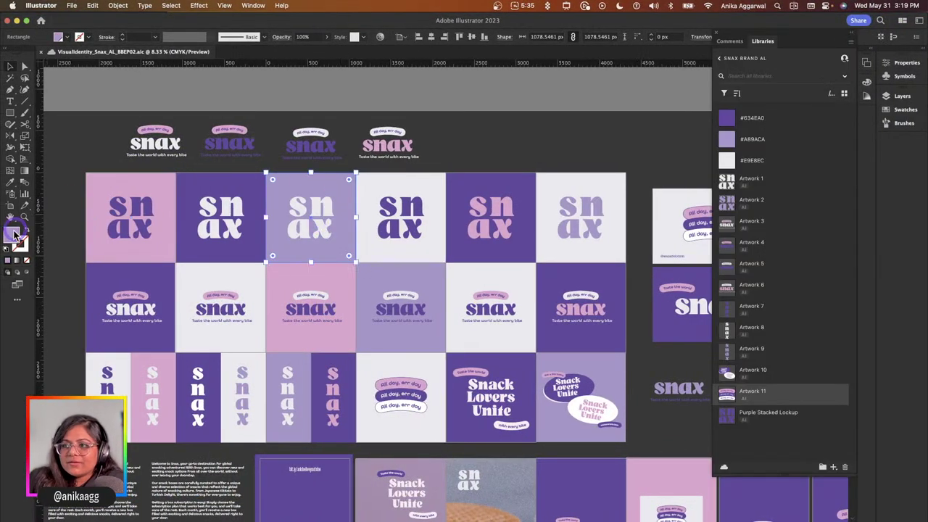
double_click(12, 231)
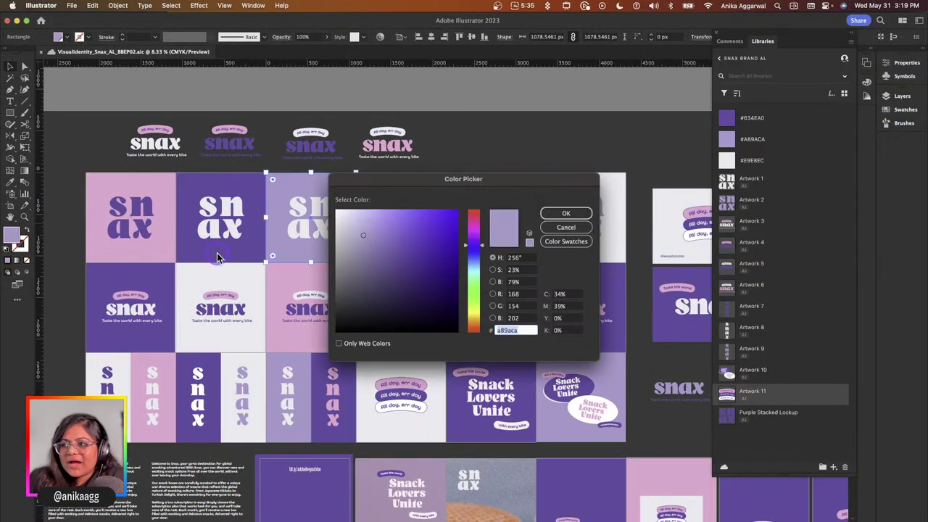
left_click(565, 213)
key("ctrl+Right")
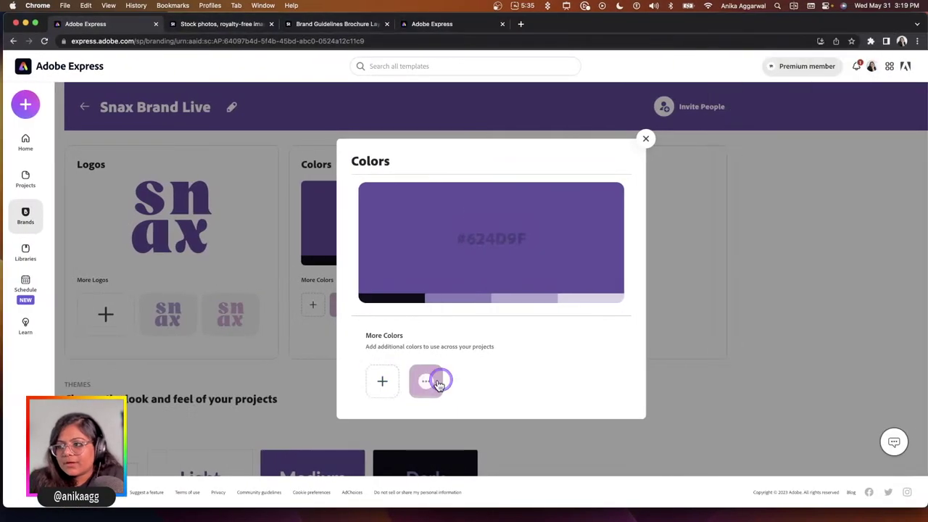
left_click(384, 382)
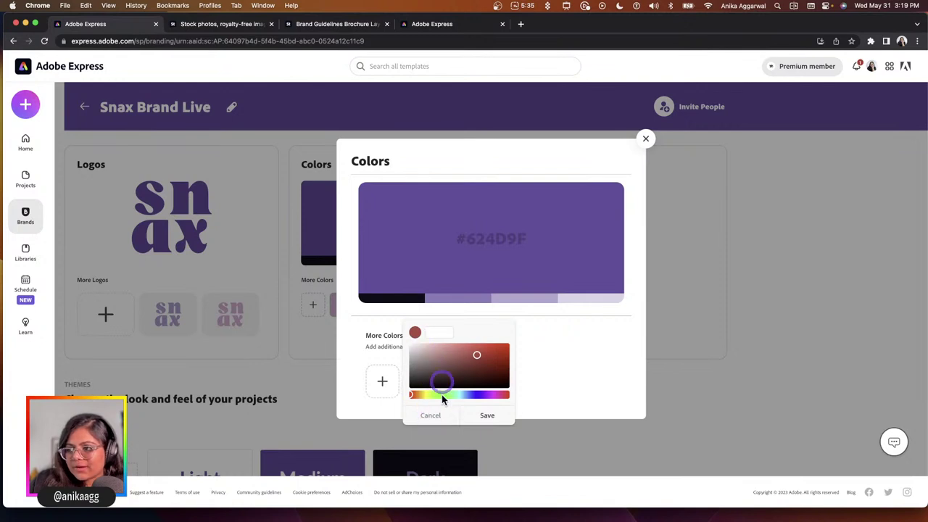
left_click(439, 333)
type("A89ACA")
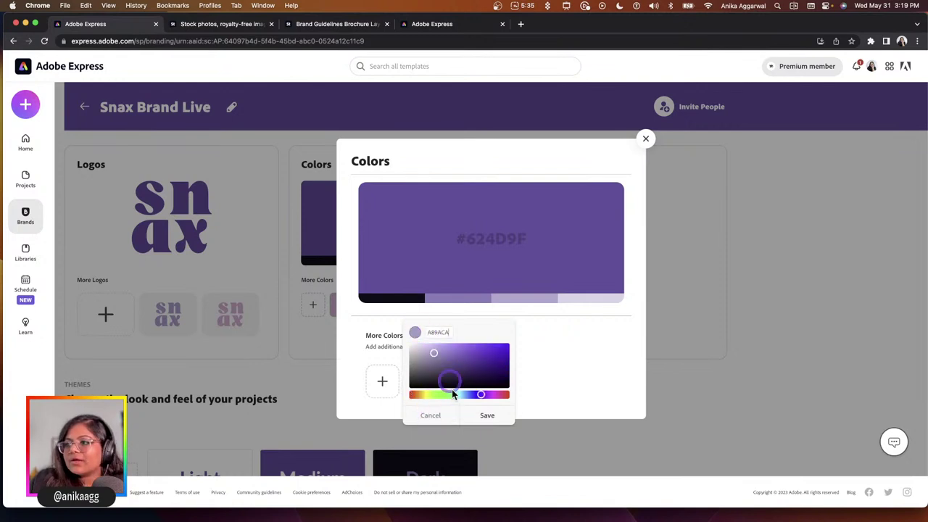
left_click(482, 415)
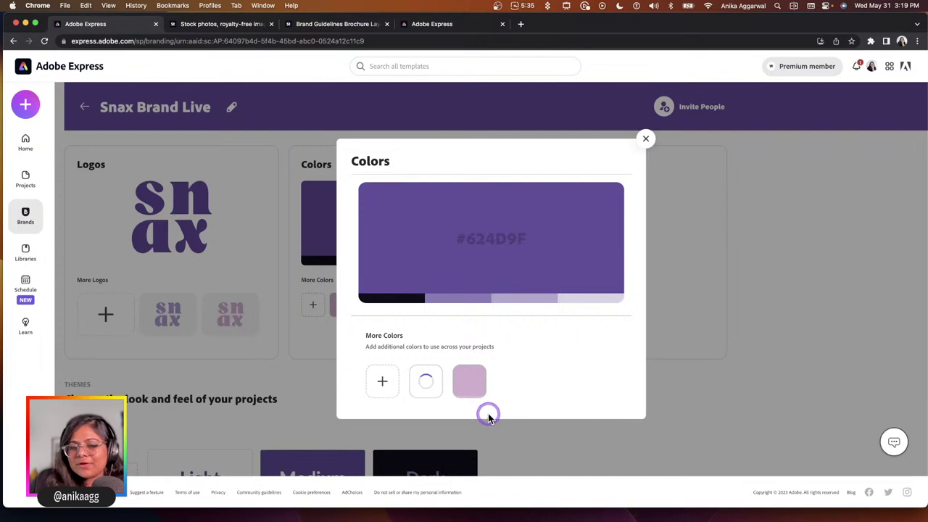
left_click(645, 138)
Look through the fonts offered for the brand's headline, including the Acumin Pro Semi Condensed styles, and close the Fonts dialog without changes.
left_click(569, 307)
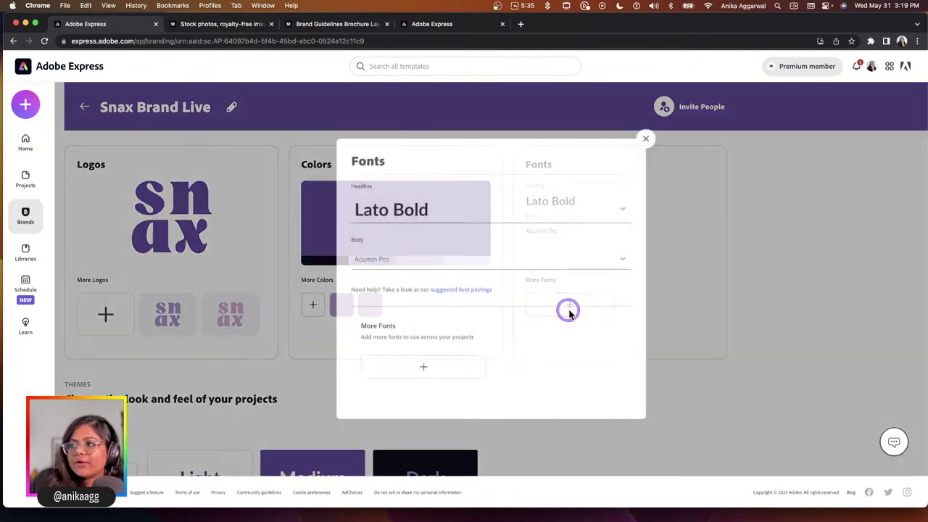
left_click(440, 210)
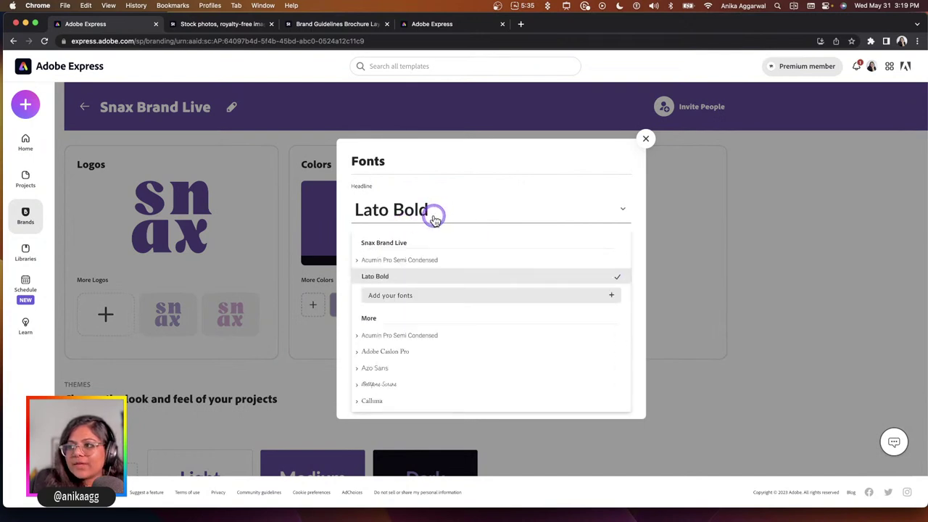
scroll(405, 286, "down", 1)
scroll(400, 312, "down", 10)
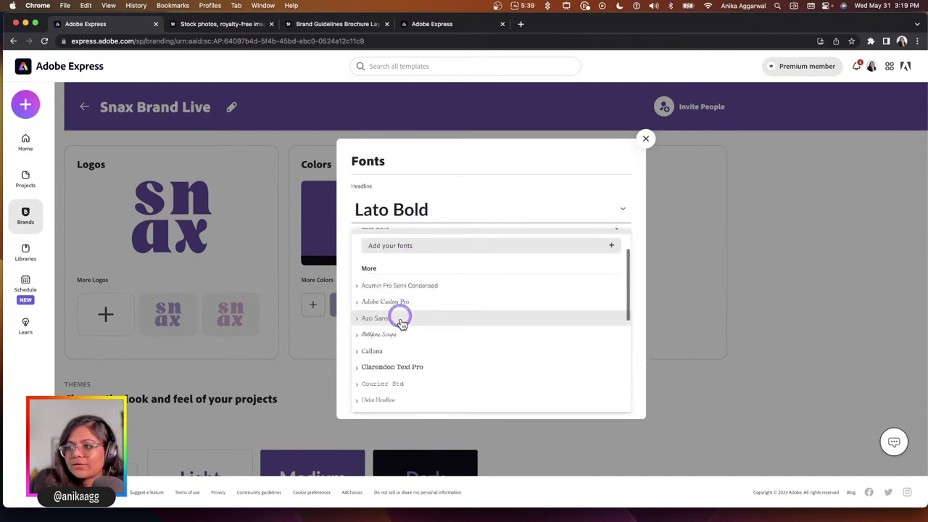
scroll(387, 319, "up", 10)
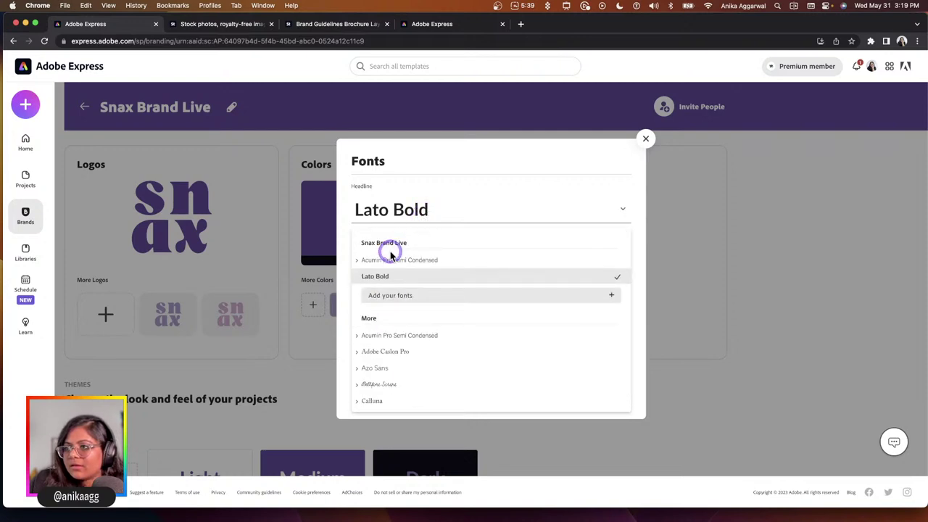
left_click(356, 261)
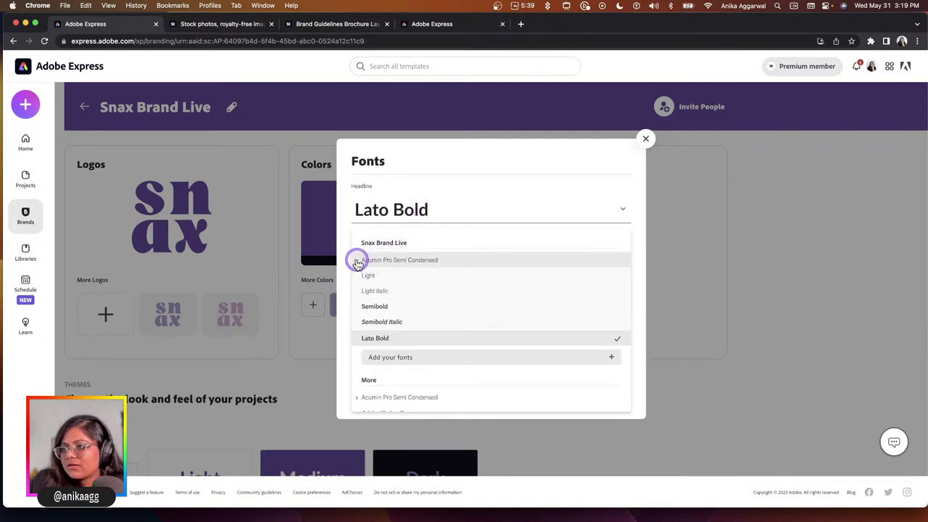
scroll(383, 341, "down", 10)
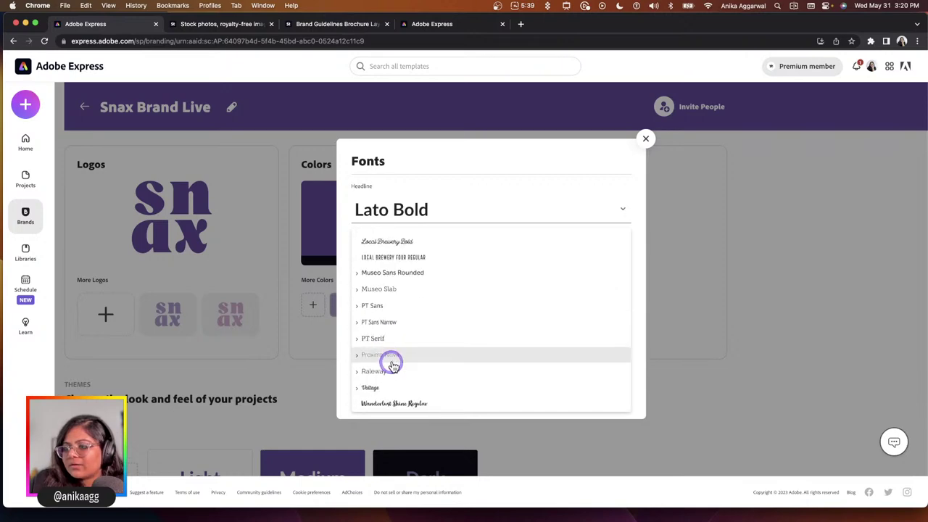
left_click(392, 365)
scroll(391, 360, "down", 10)
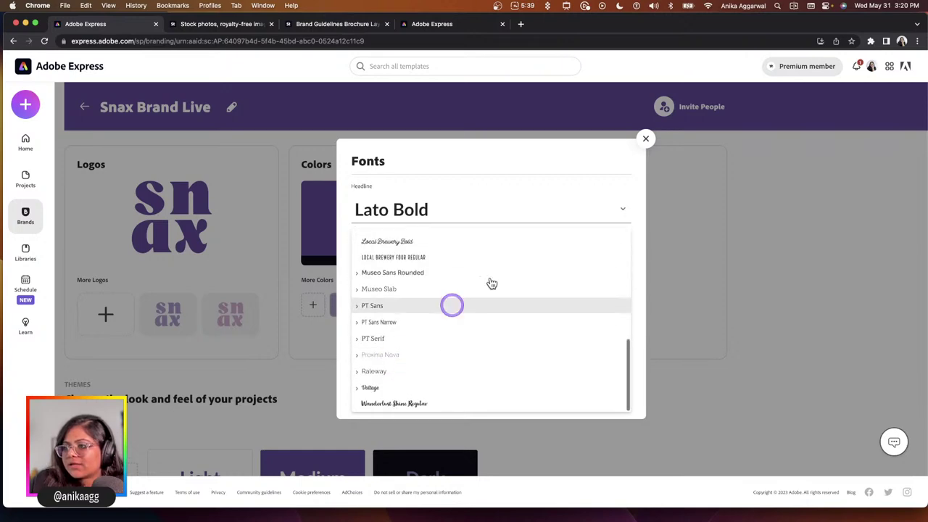
left_click(645, 140)
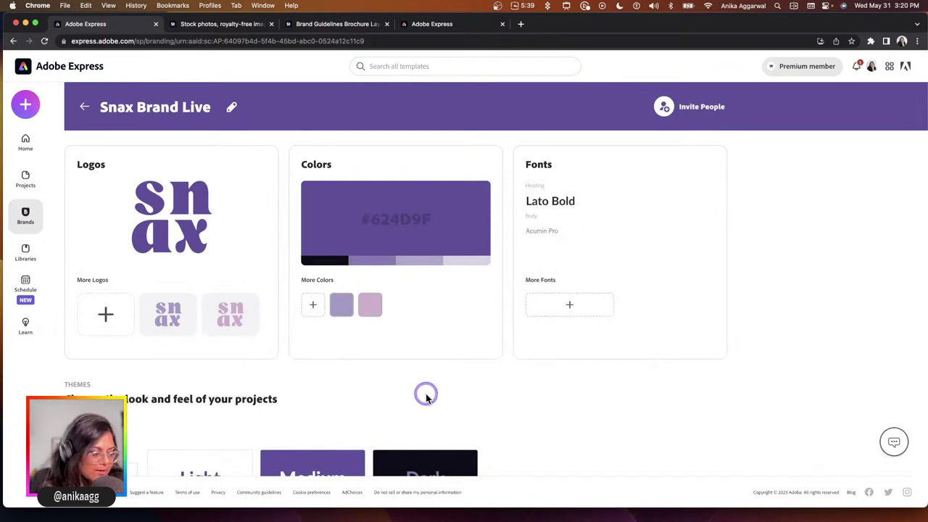
Review the brand's page and video themes and its branded surfaces.
scroll(333, 424, "down", 5)
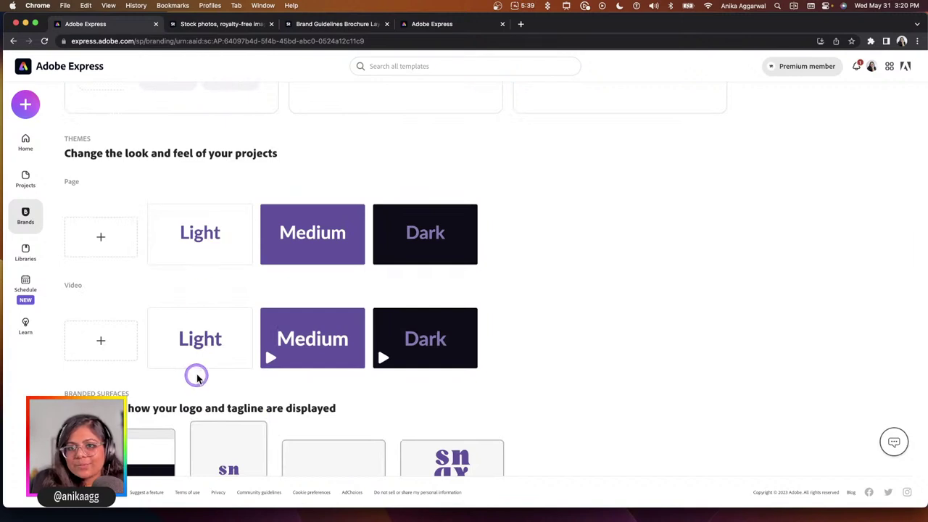
mouse_move(207, 368)
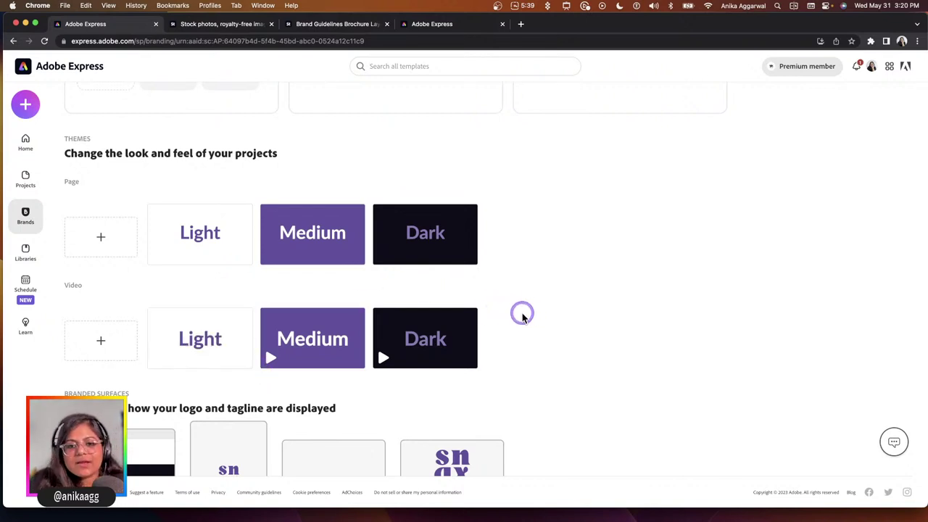
mouse_move(317, 330)
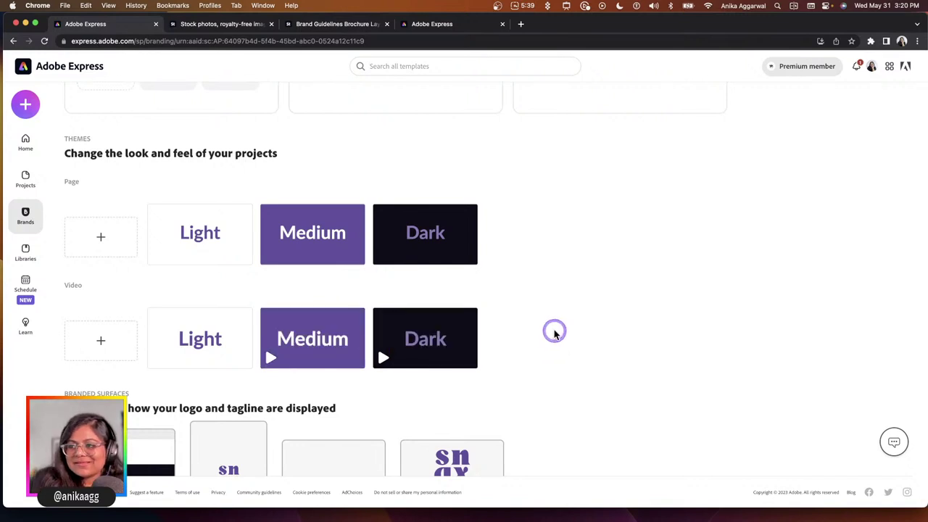
scroll(553, 331, "down", 3)
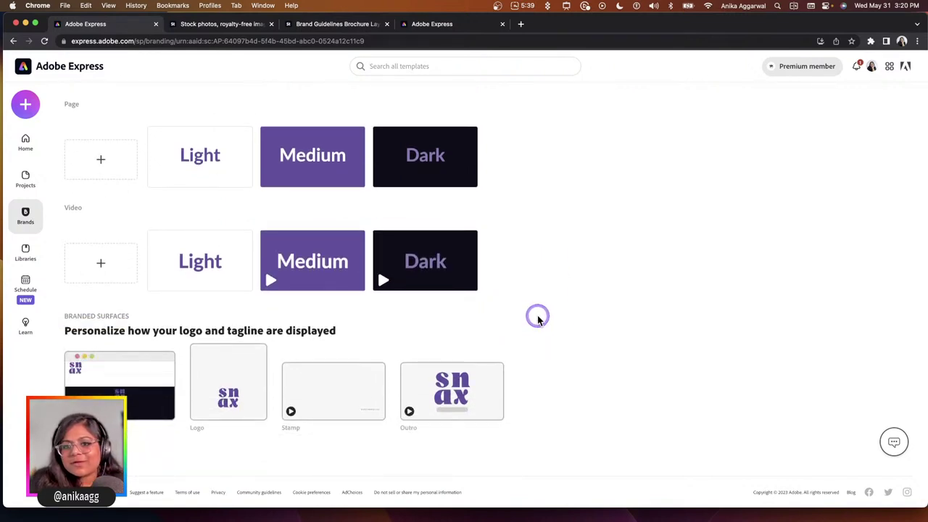
scroll(544, 351, "up", 10)
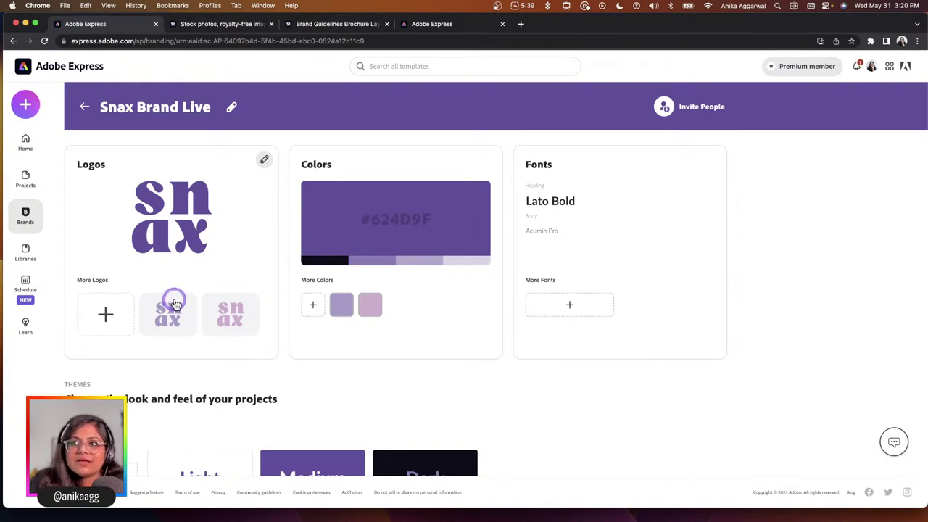
Leave the brand page and create a new Instagram post project.
left_click(71, 69)
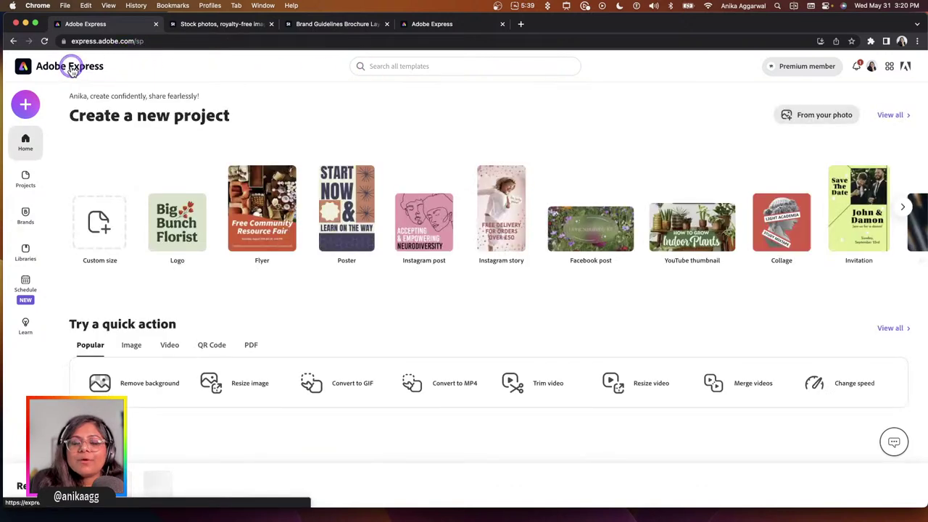
left_click(25, 104)
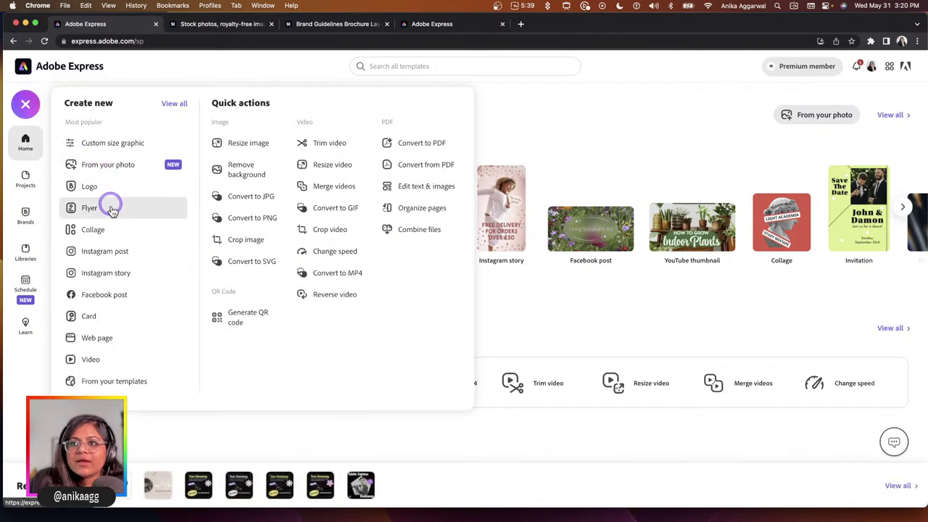
left_click(115, 252)
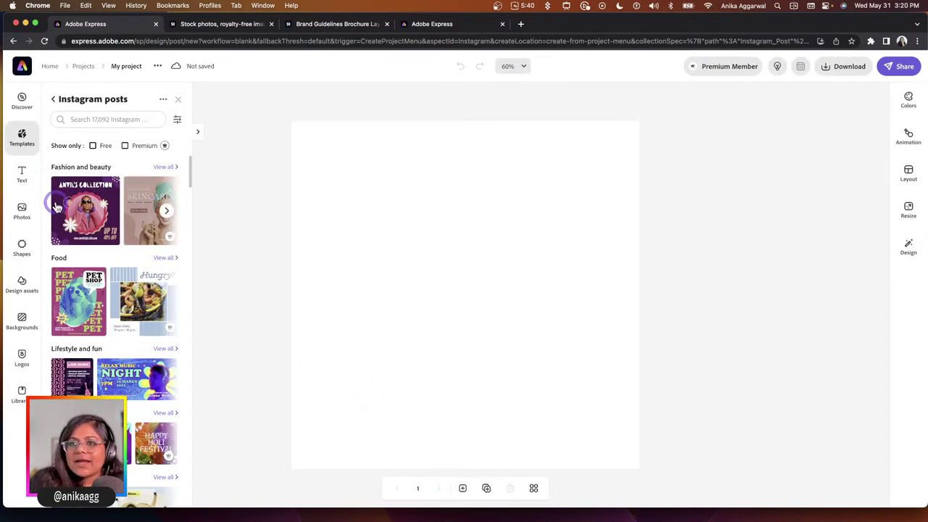
Search the Instagram post templates for "snack" and apply the pink "snack TIME" lollipop template to the page.
left_click(116, 120)
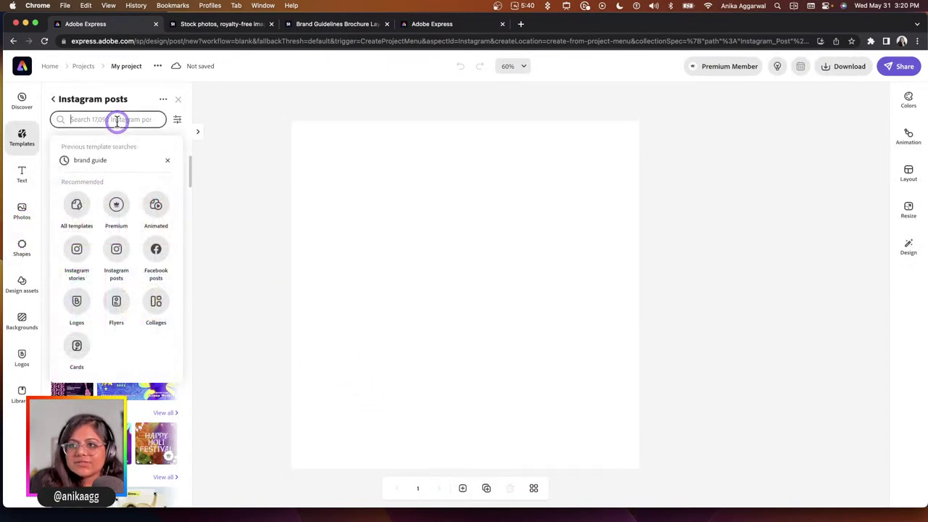
type("snack")
key("Return")
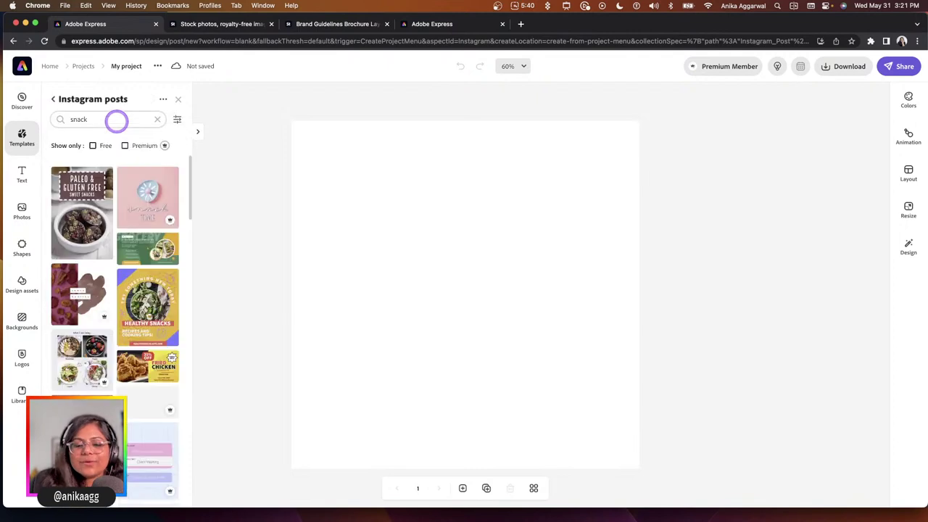
left_click(147, 195)
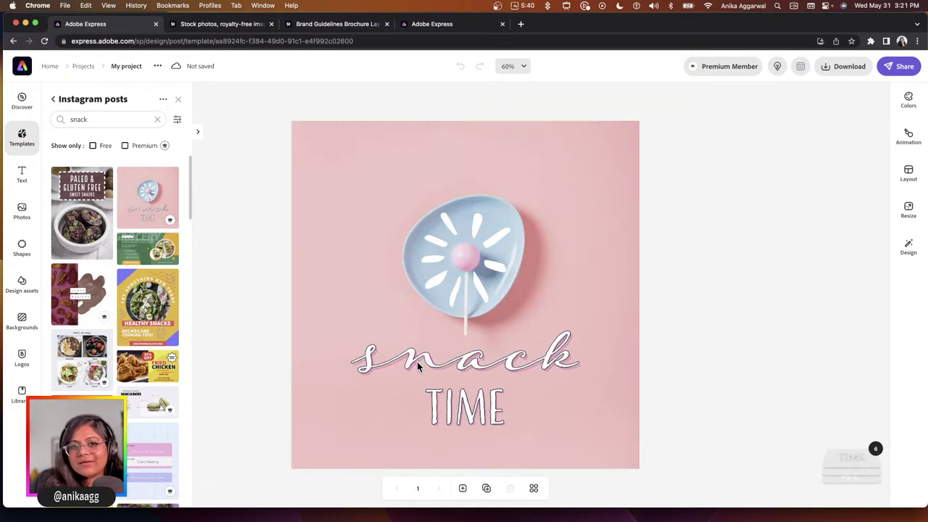
left_click(417, 364)
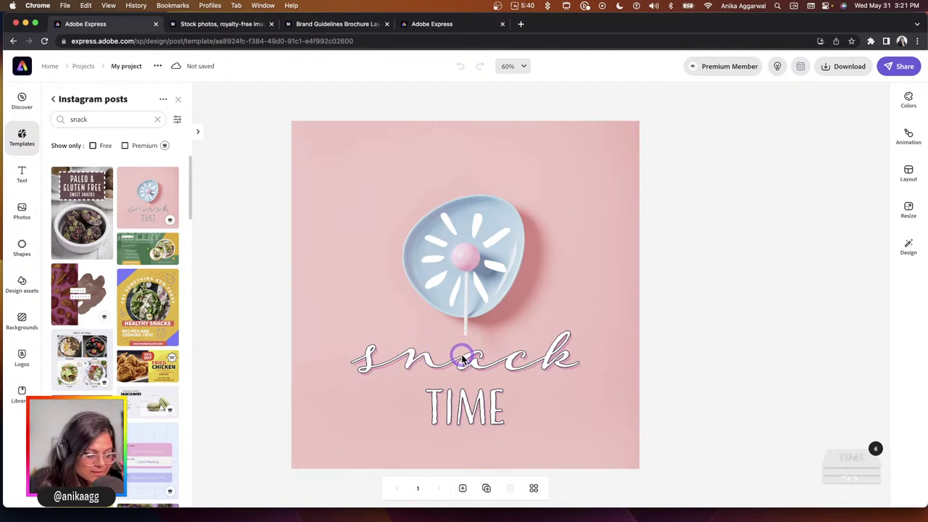
Switch the Instagram post's active brand to Snax Brand Live in the design settings.
left_click(910, 115)
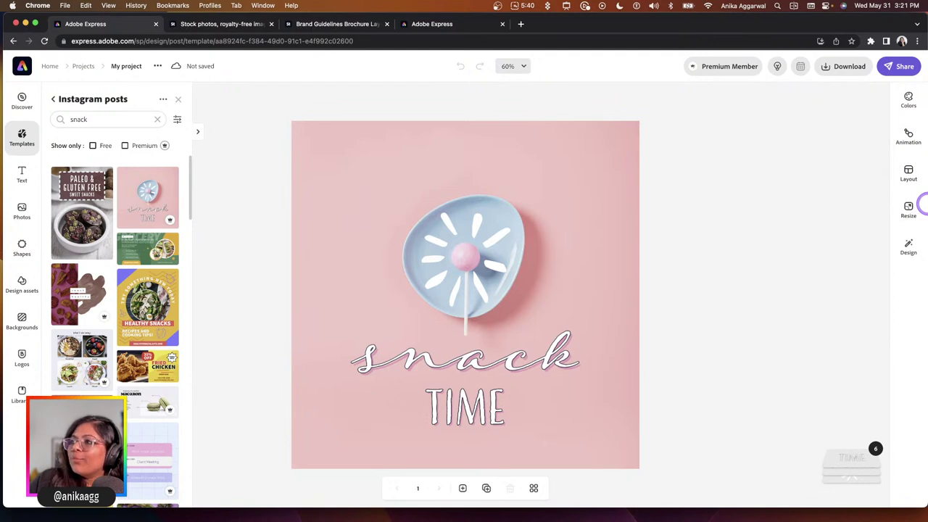
left_click(910, 250)
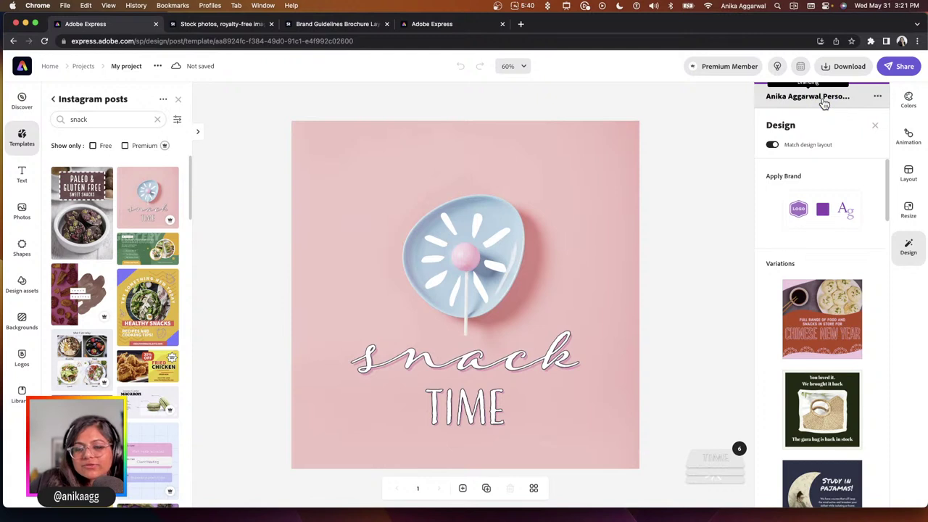
left_click(879, 99)
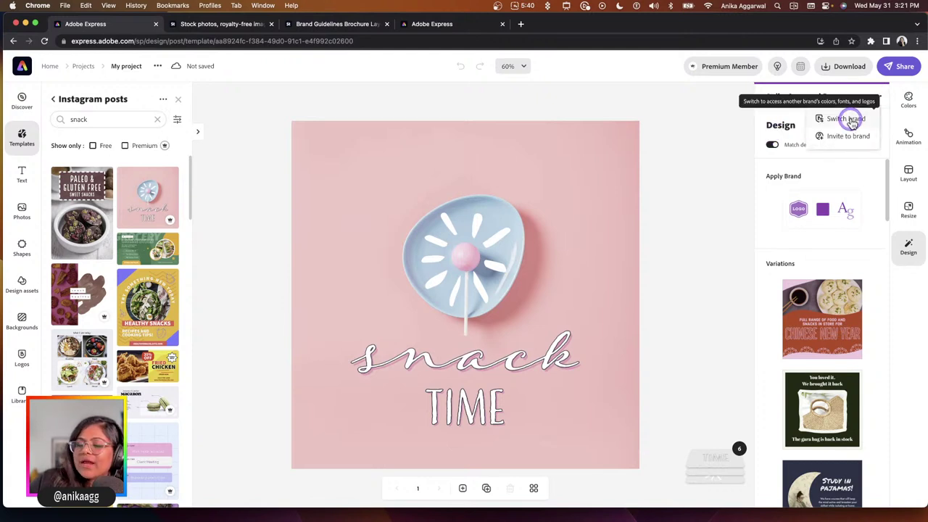
left_click(851, 120)
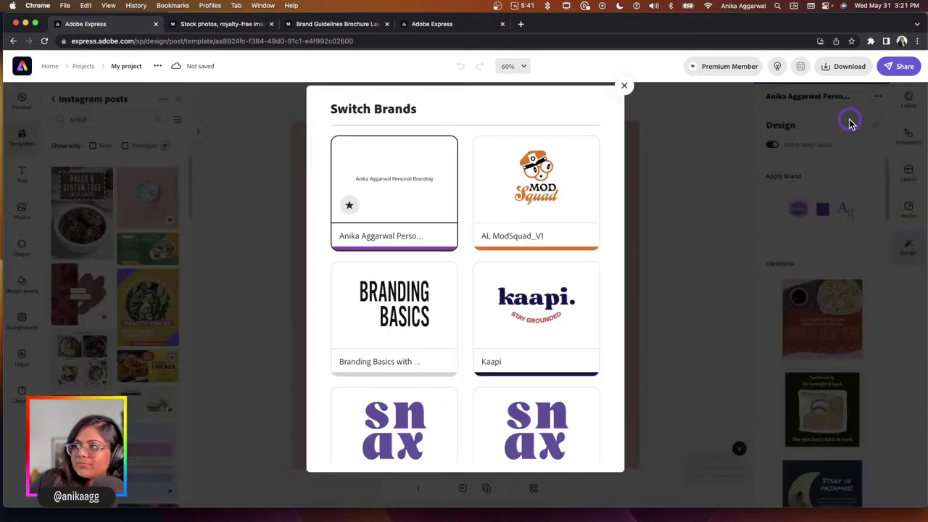
scroll(533, 381, "down", 3)
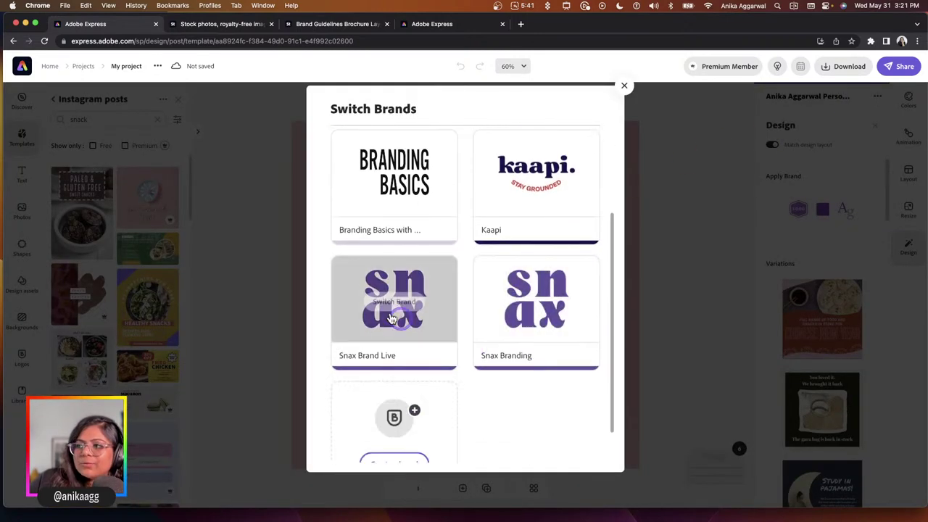
mouse_move(394, 297)
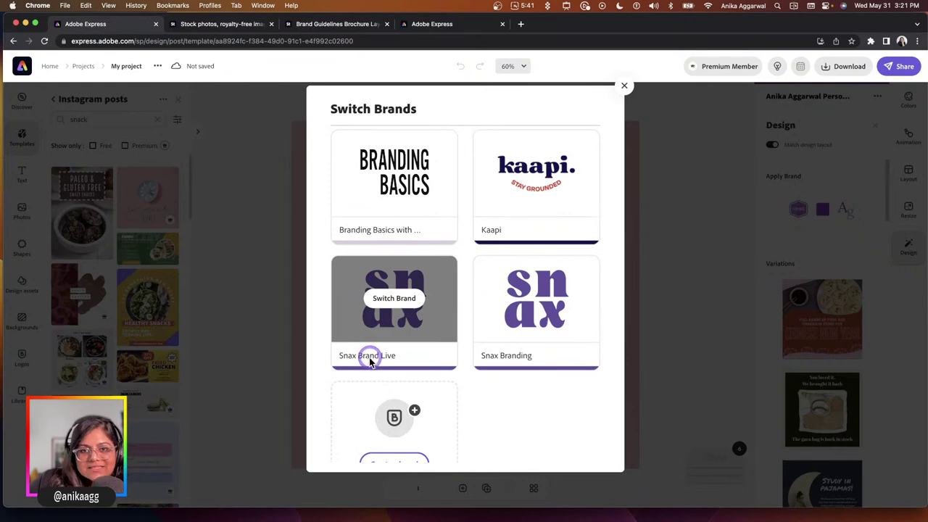
left_click(387, 298)
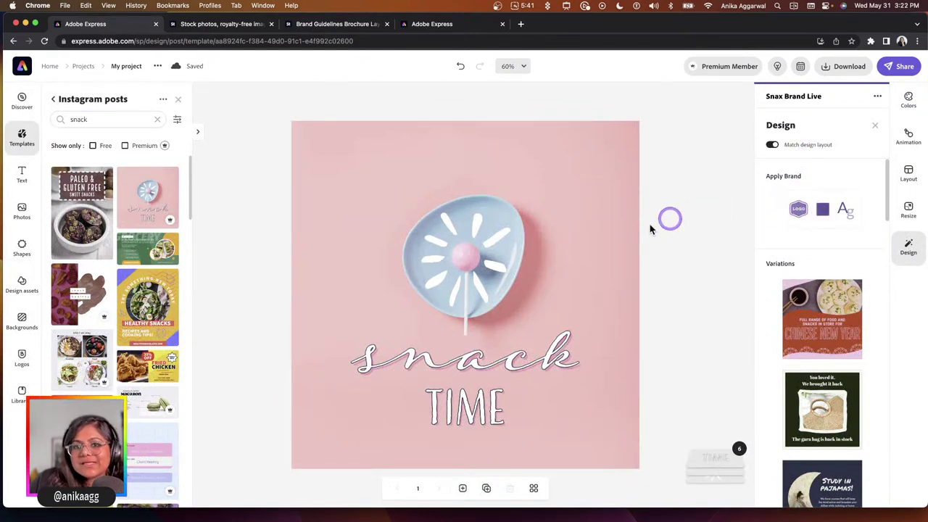
Upload the Asset 8.png lockup to the brand's logos and place it in the lower-right corner of the post.
left_click(22, 353)
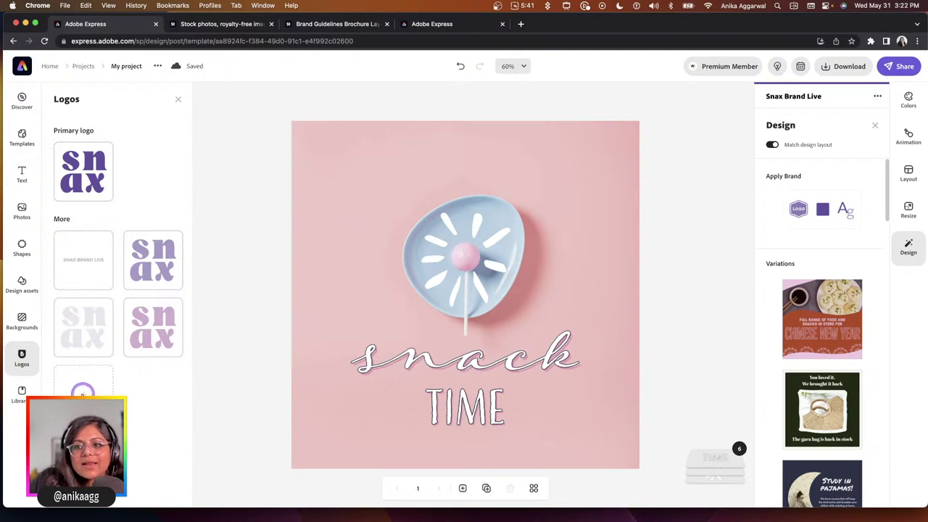
left_click(84, 393)
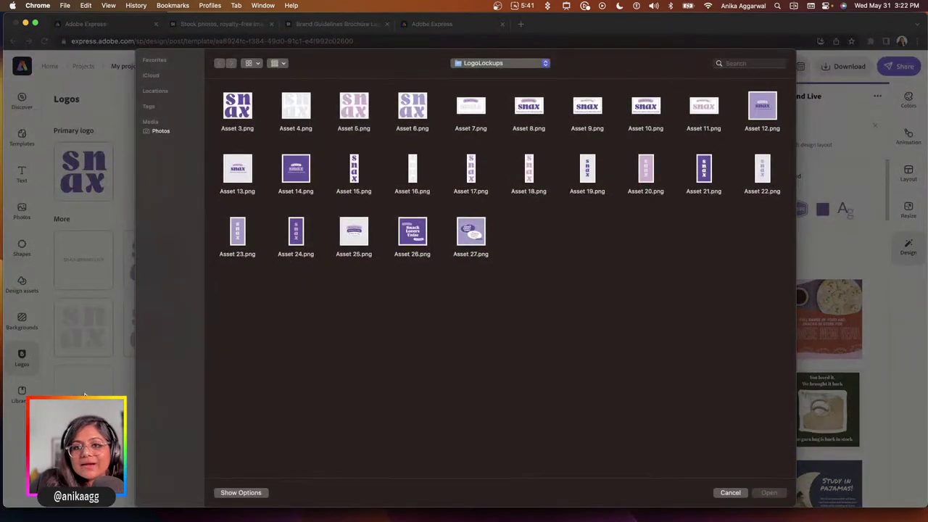
left_click(528, 109)
left_click(768, 492)
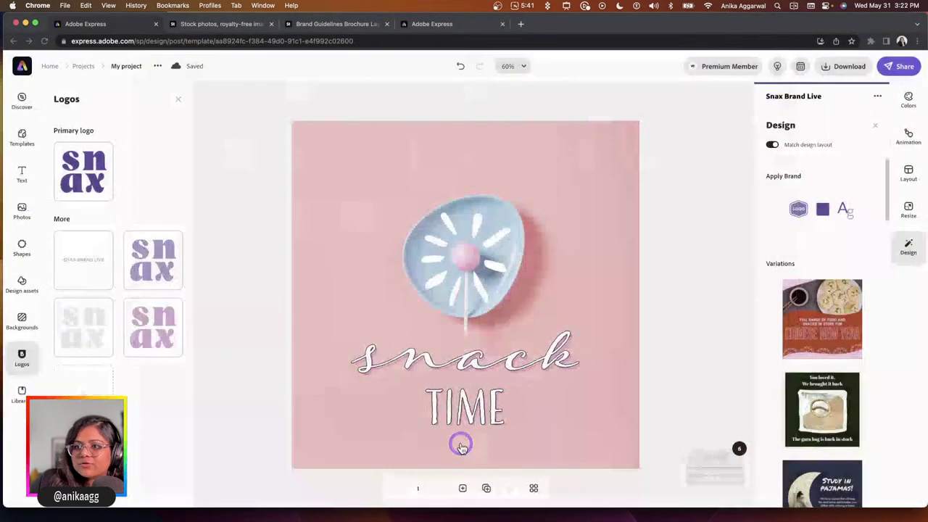
left_click(76, 360)
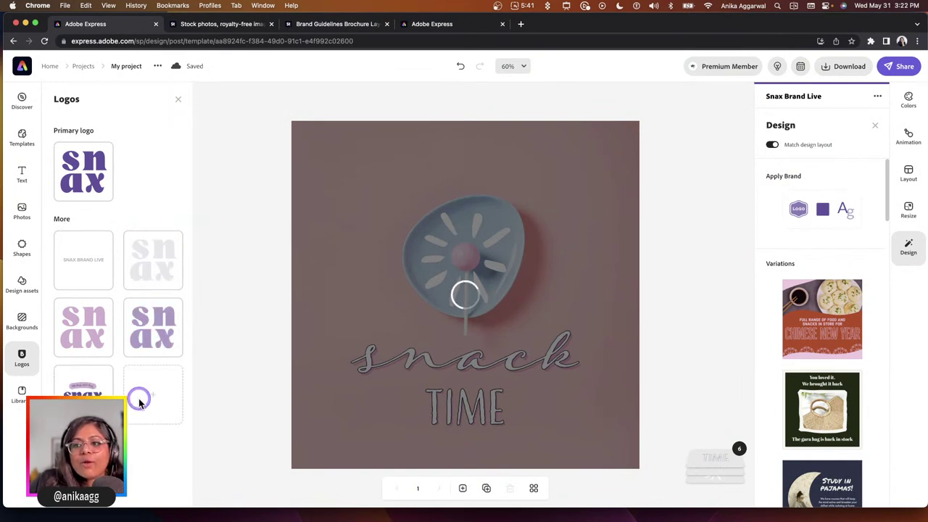
left_click(159, 337)
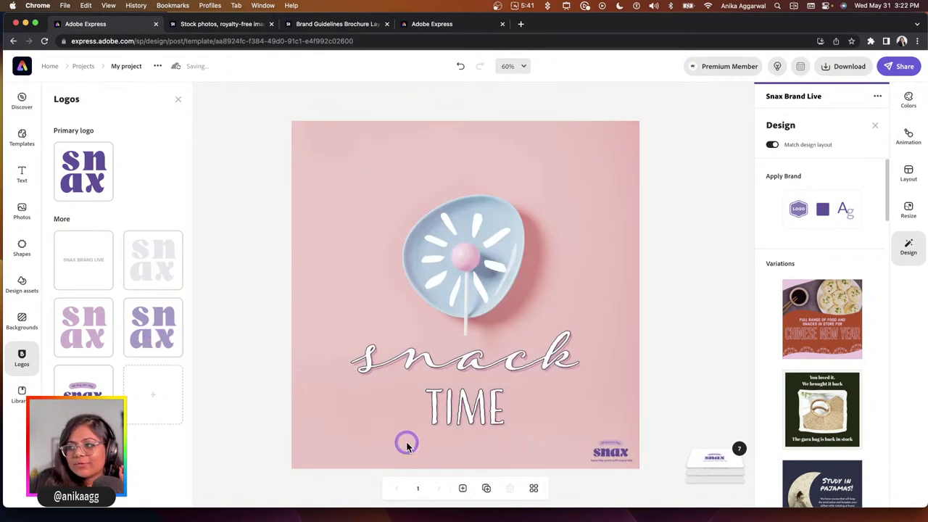
left_click(610, 453)
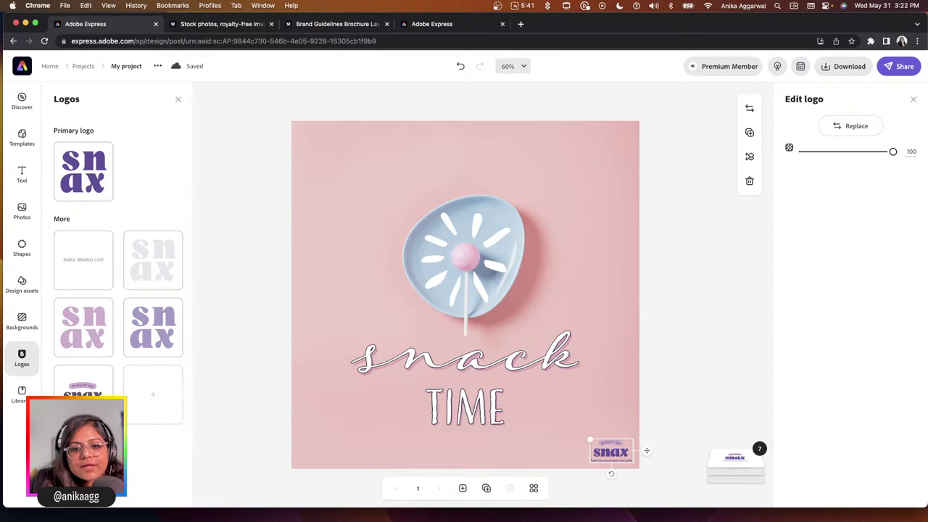
left_click(224, 287)
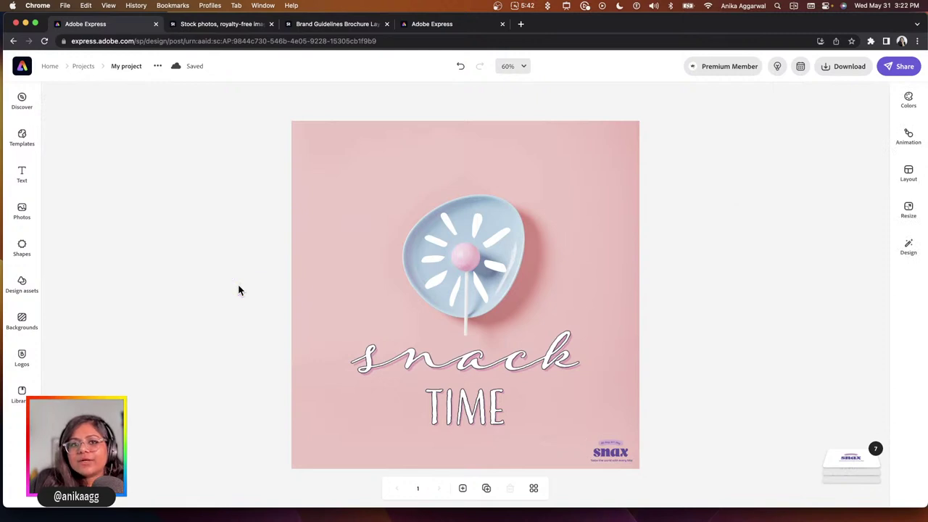
Review the download file types, including PDF, and close the download options.
left_click(22, 391)
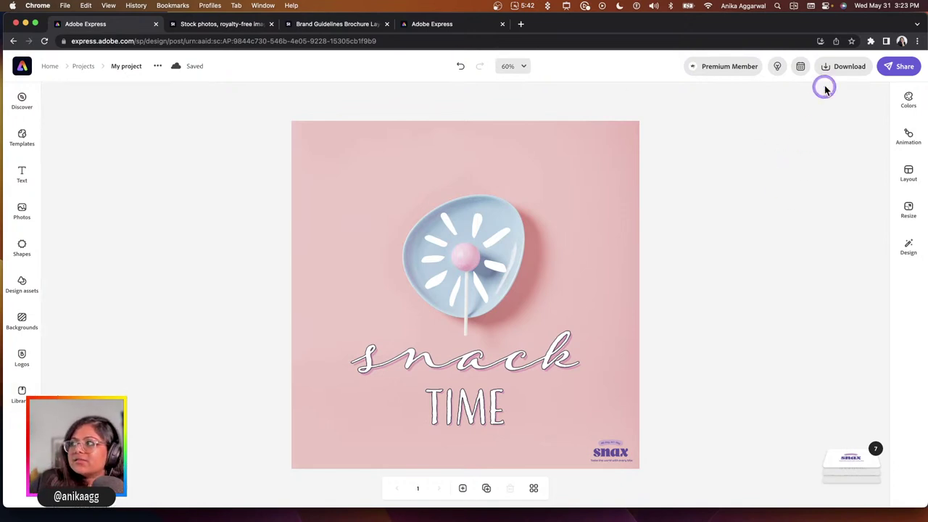
left_click(846, 72)
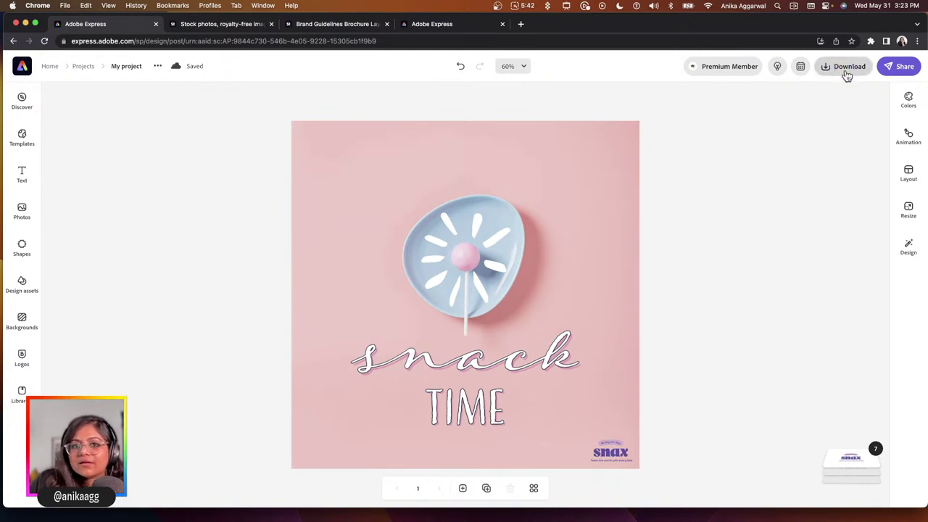
left_click(845, 73)
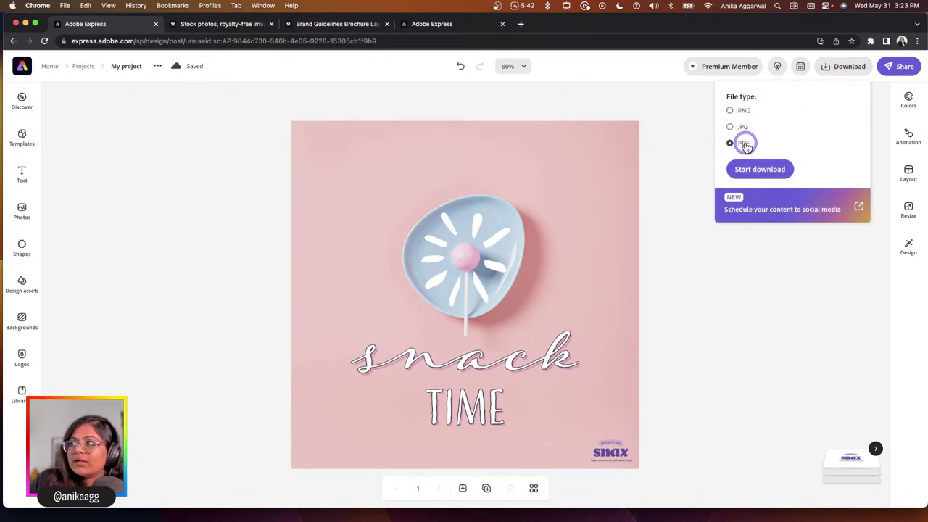
left_click(752, 171)
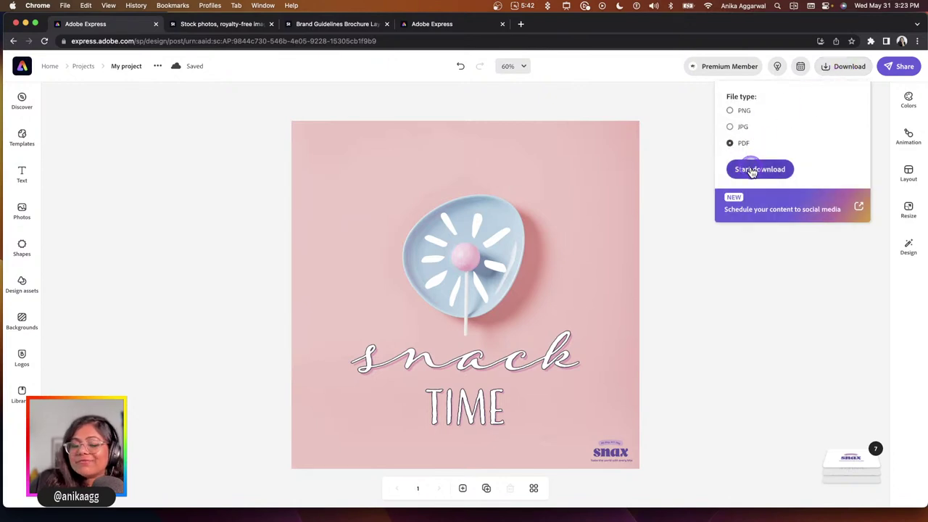
left_click(700, 171)
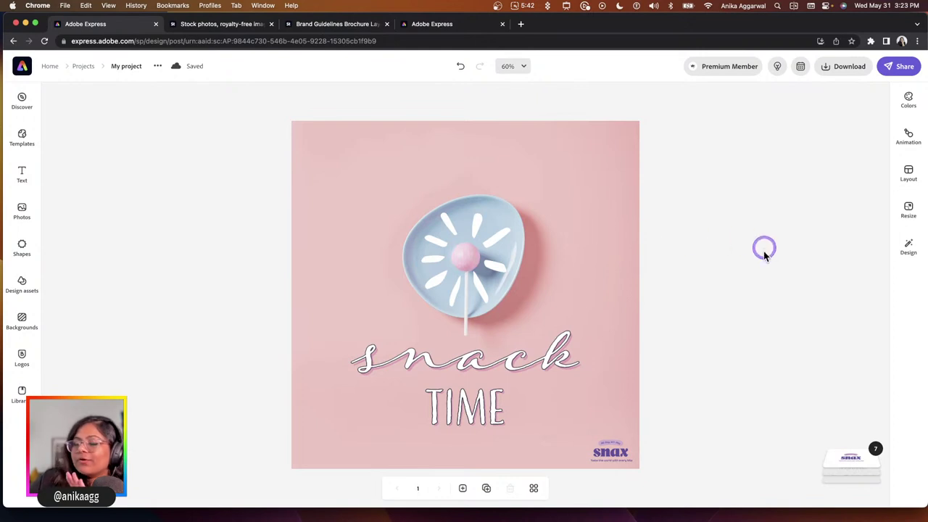
Delete the Snax lockup from the post and apply the Snax Brand Live branding to the design.
left_click(615, 452)
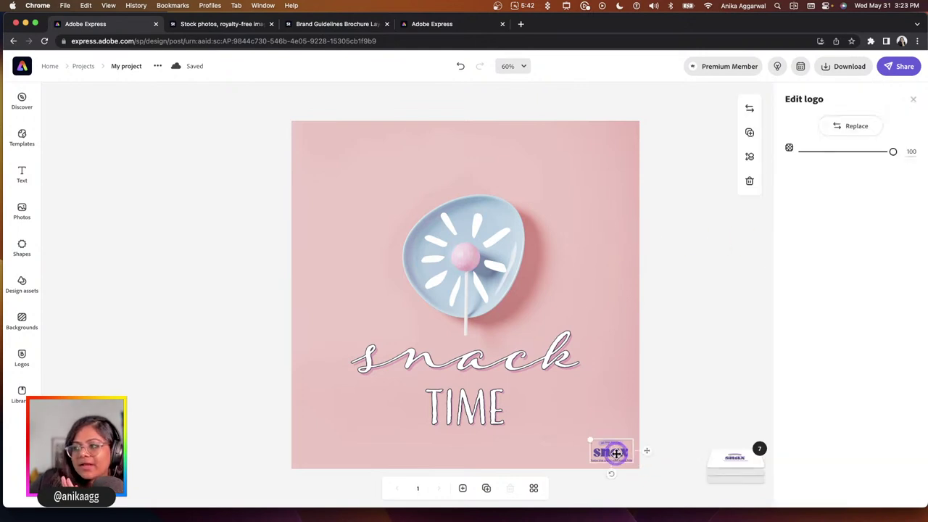
key("Delete")
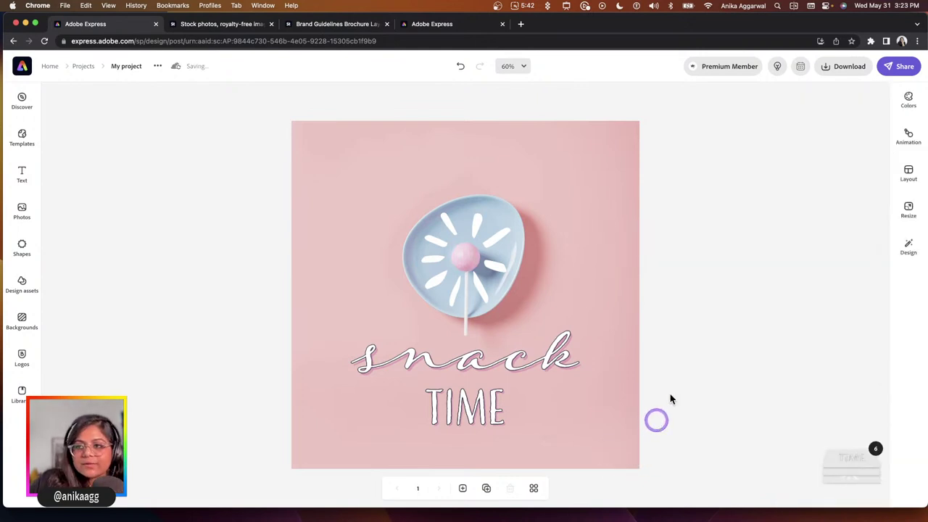
left_click(907, 247)
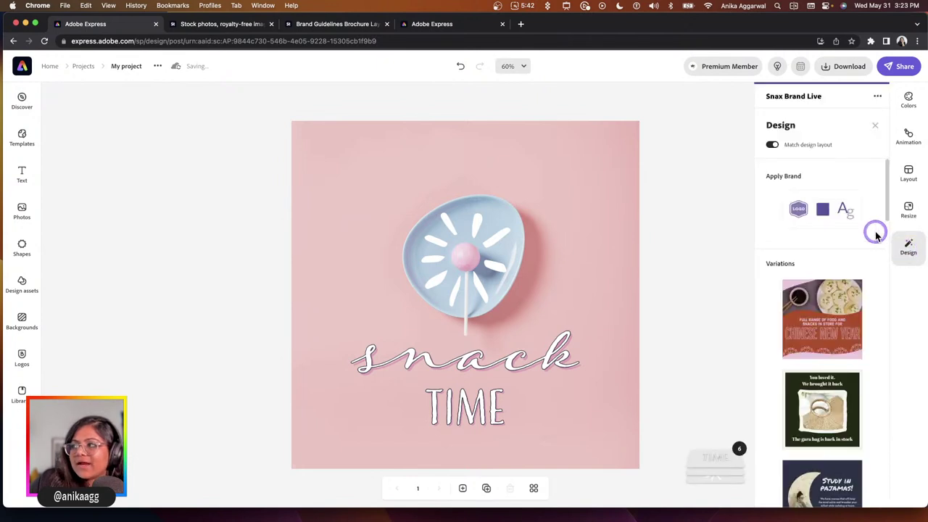
left_click(795, 212)
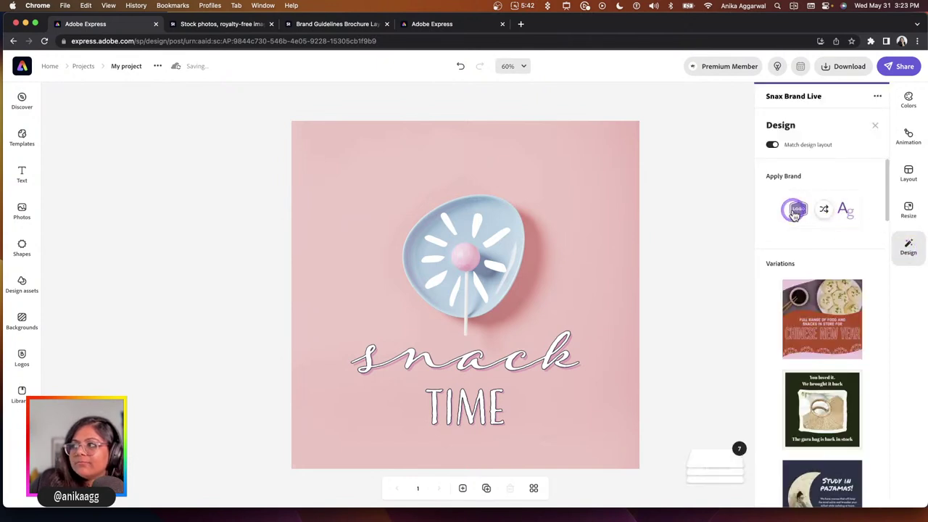
Shuffle the brand colors until the text is dark with a purple shadow and the plate strokes are deep purple.
left_click(821, 210)
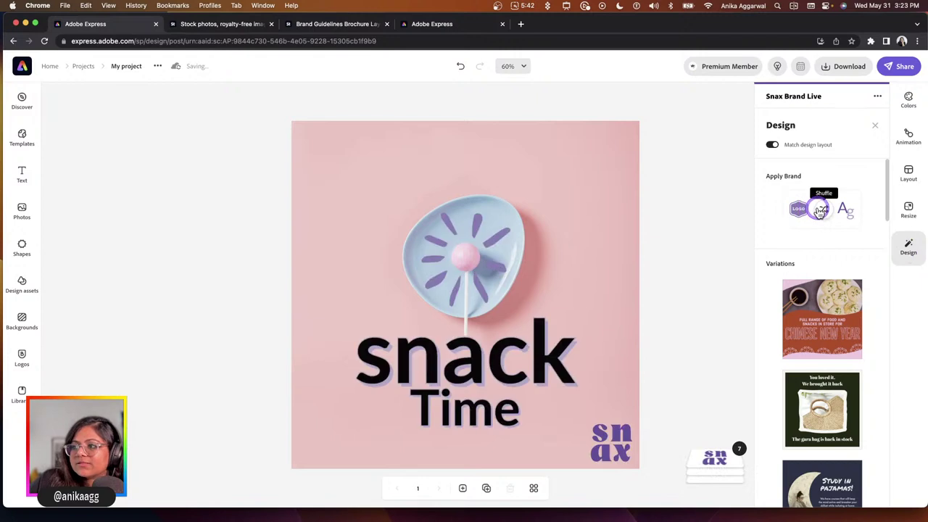
left_click(818, 211)
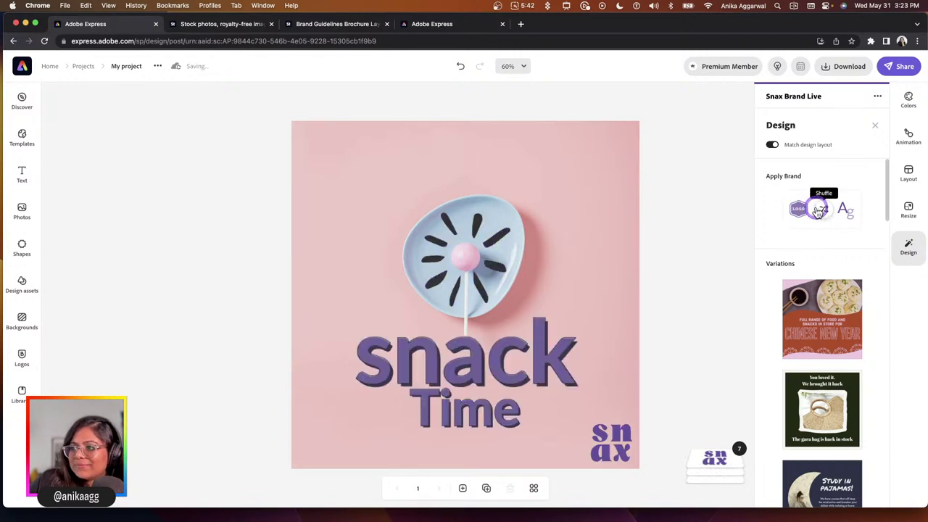
left_click(820, 211)
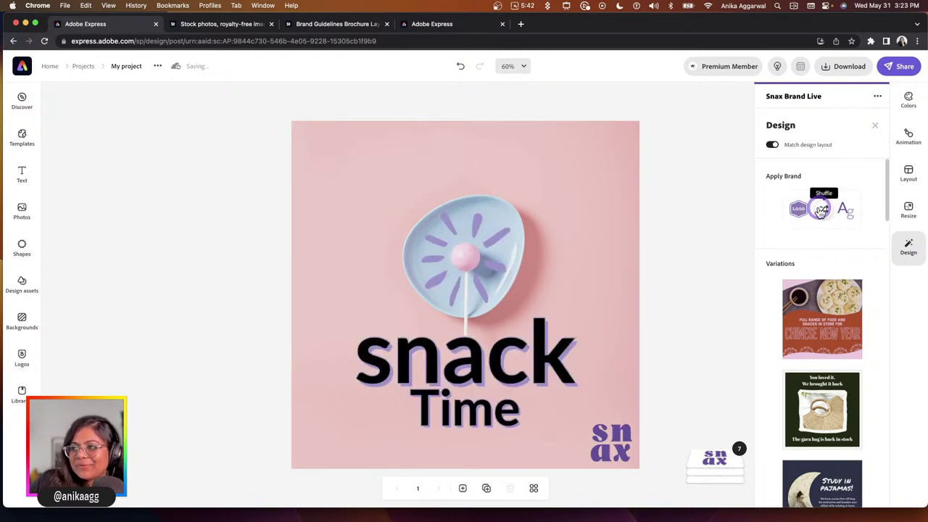
left_click(820, 210)
Start replacing the pink background photo and search the Adobe Stock photos for "snack".
left_click(582, 227)
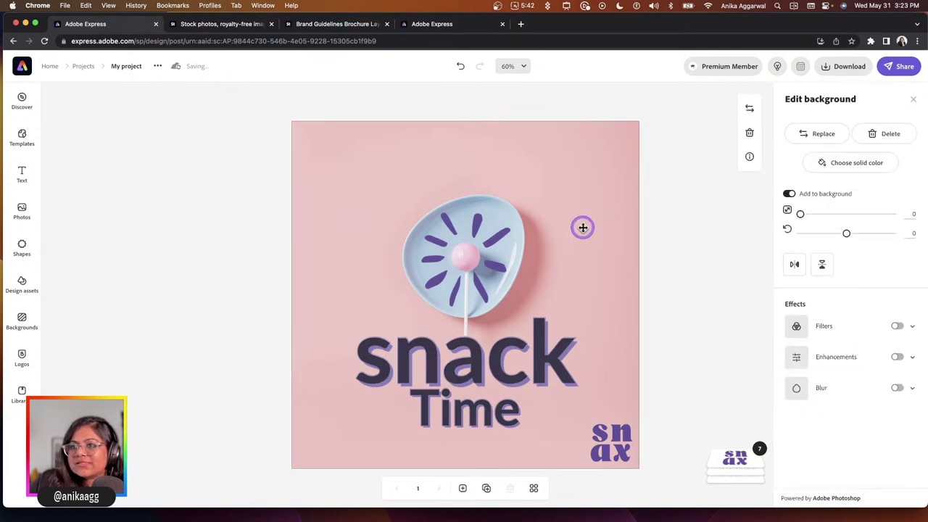
left_click(819, 133)
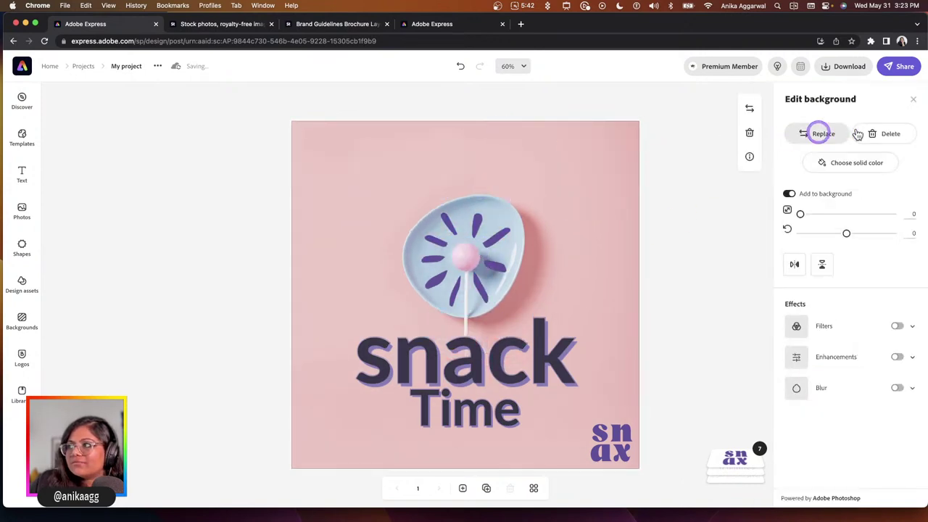
left_click(116, 153)
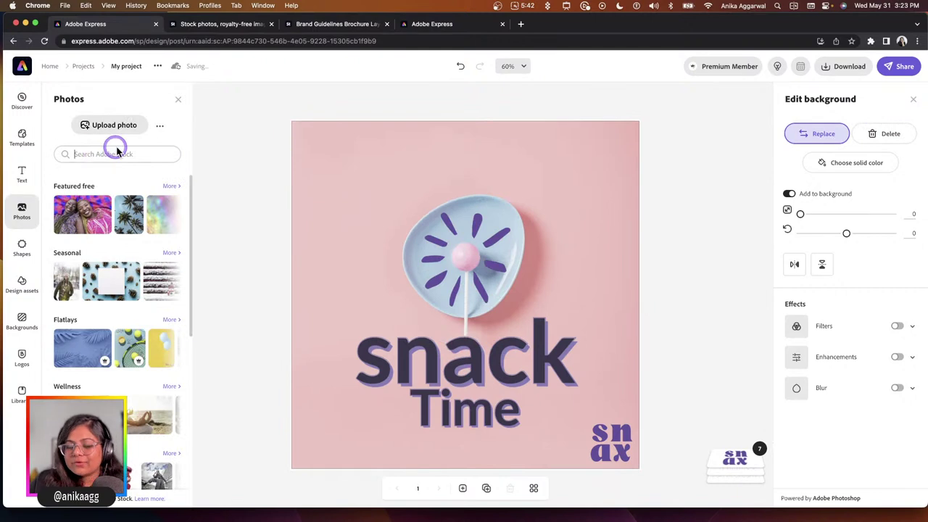
type("snack")
key("Return")
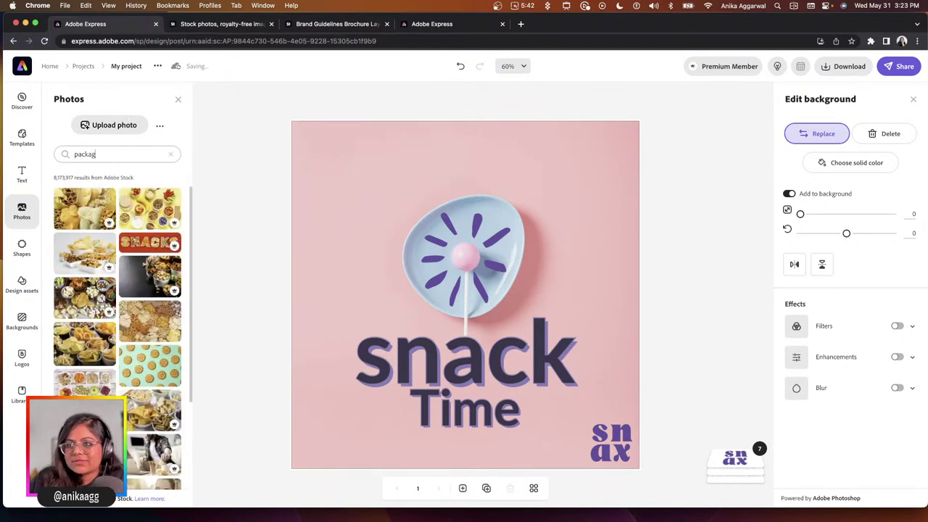
Search the stock photos for "packaged snack" and replace the background with the photo of ribbon-tied boxed chocolates.
key("Return")
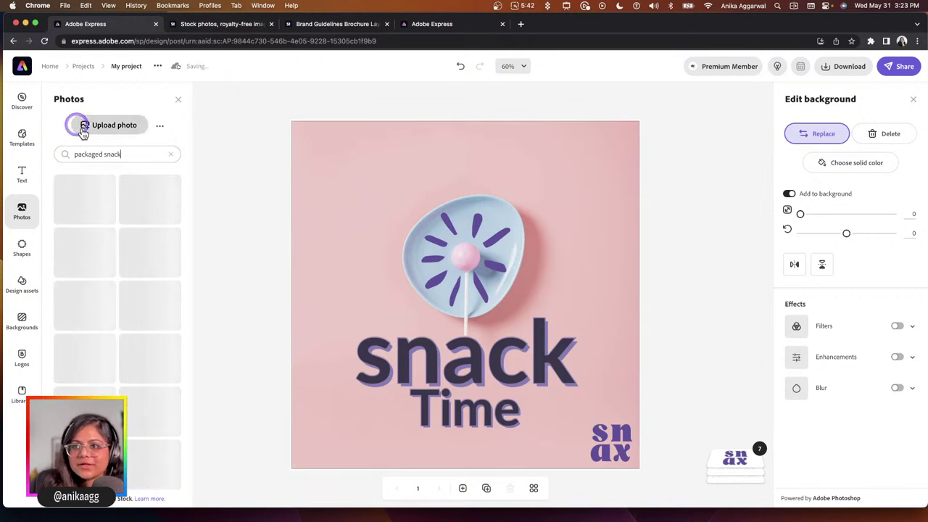
scroll(156, 363, "down", 3)
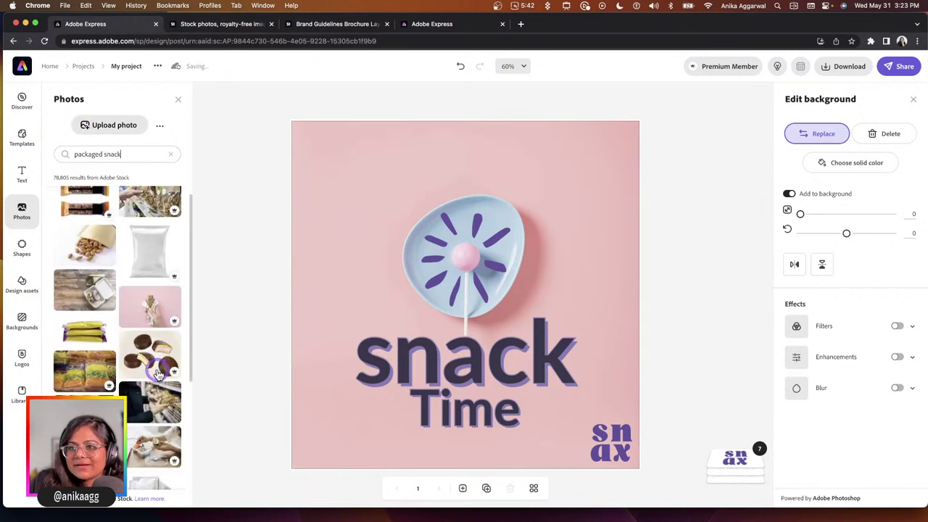
scroll(69, 341, "down", 5)
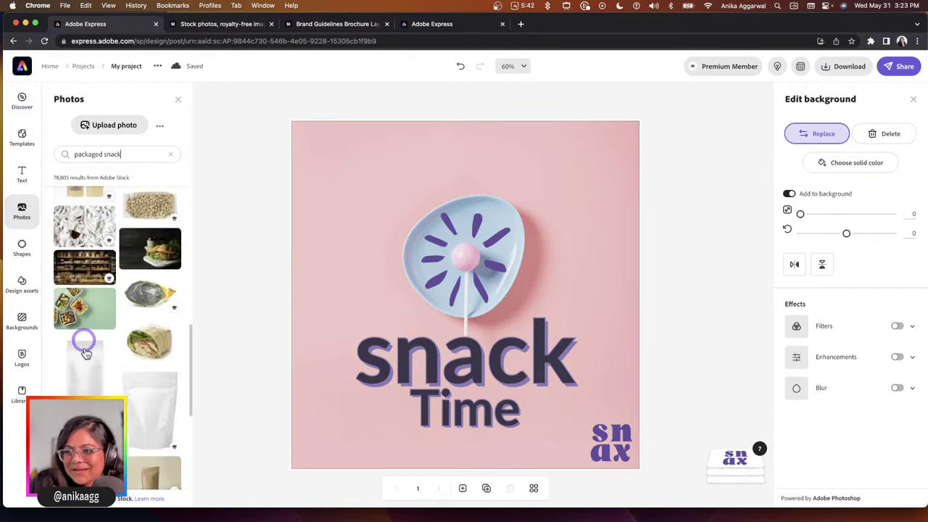
scroll(80, 356, "down", 5)
scroll(85, 358, "down", 5)
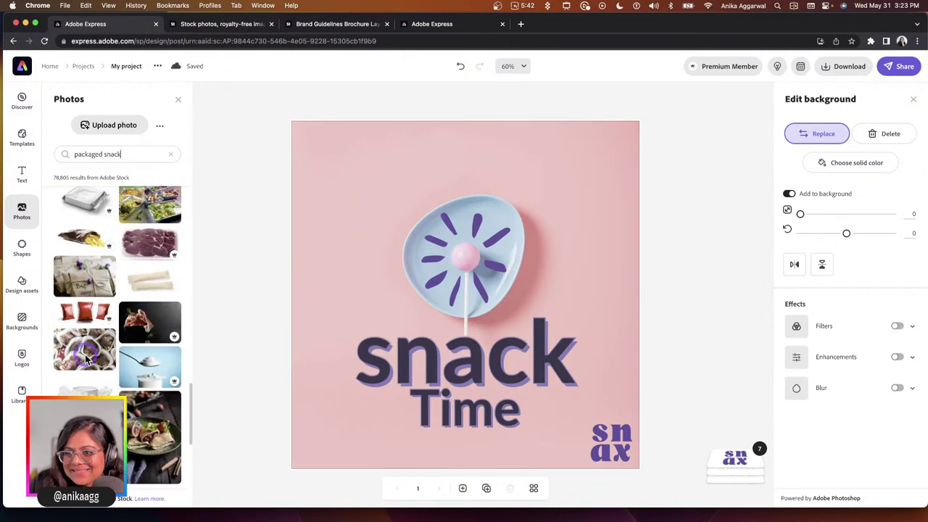
scroll(84, 351, "down", 5)
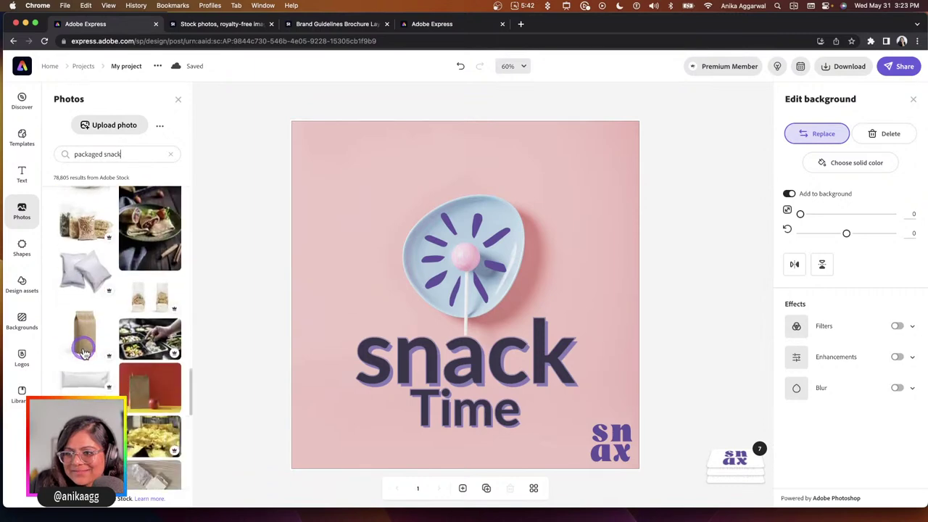
scroll(85, 356, "down", 3)
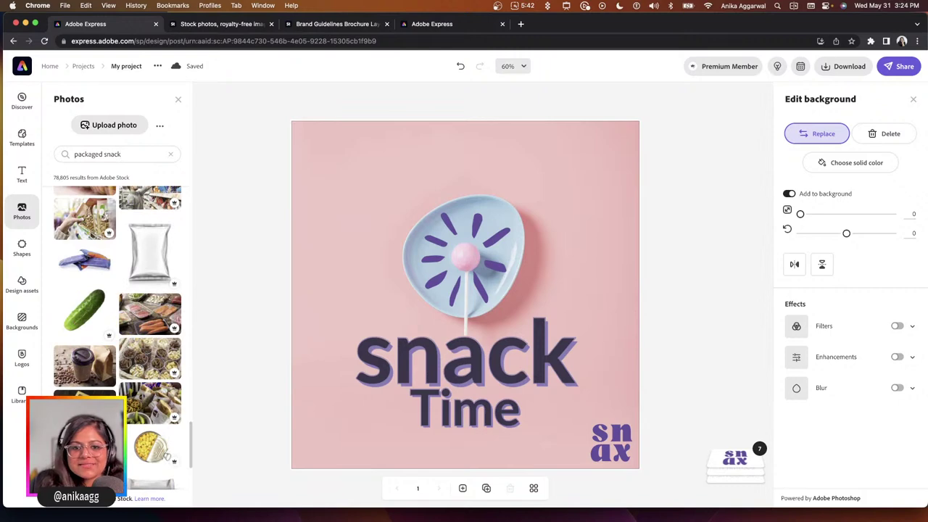
Delete the purple burst shape and the outlined "snack" text layer from the design.
left_click(495, 270)
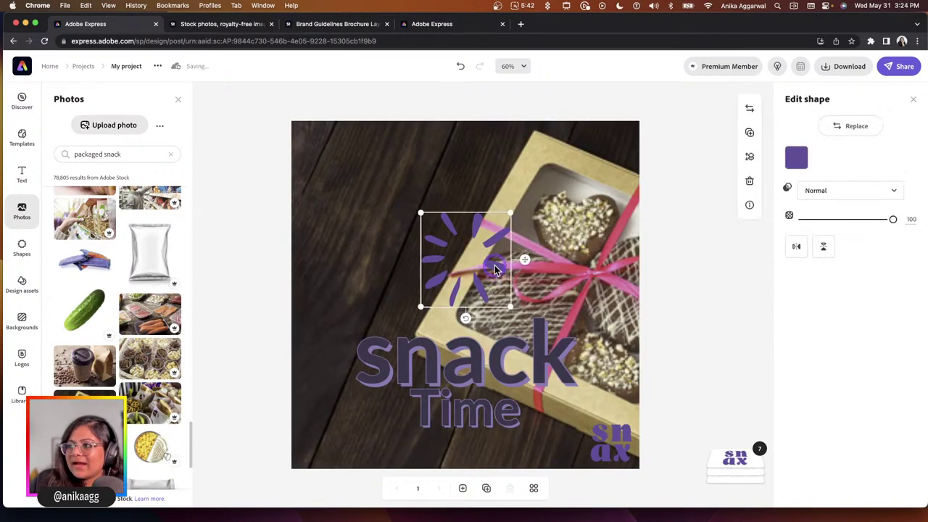
key("Delete")
left_click(472, 373)
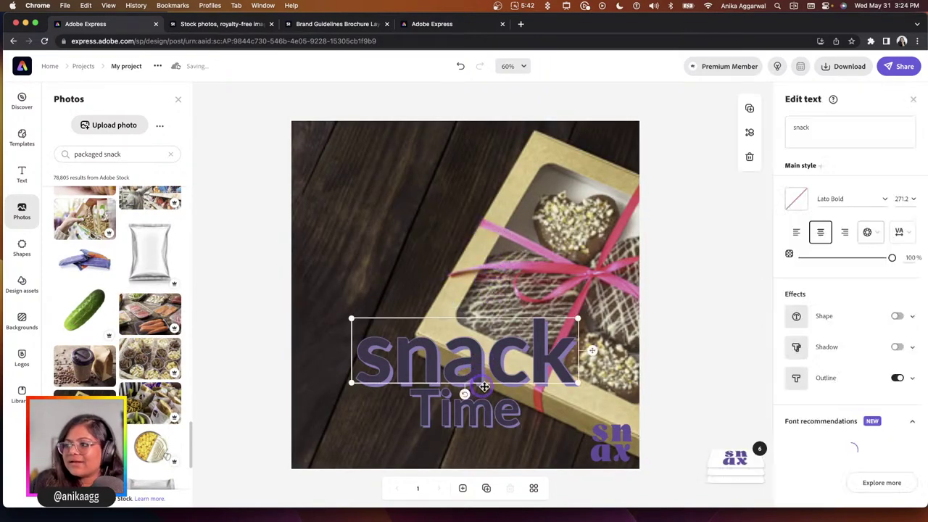
left_click(833, 192)
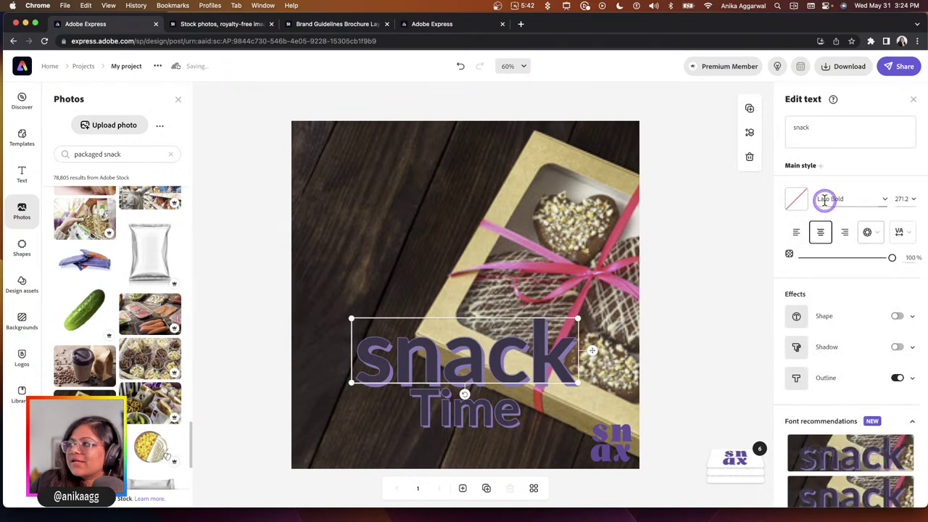
left_click_drag(543, 351, 473, 373)
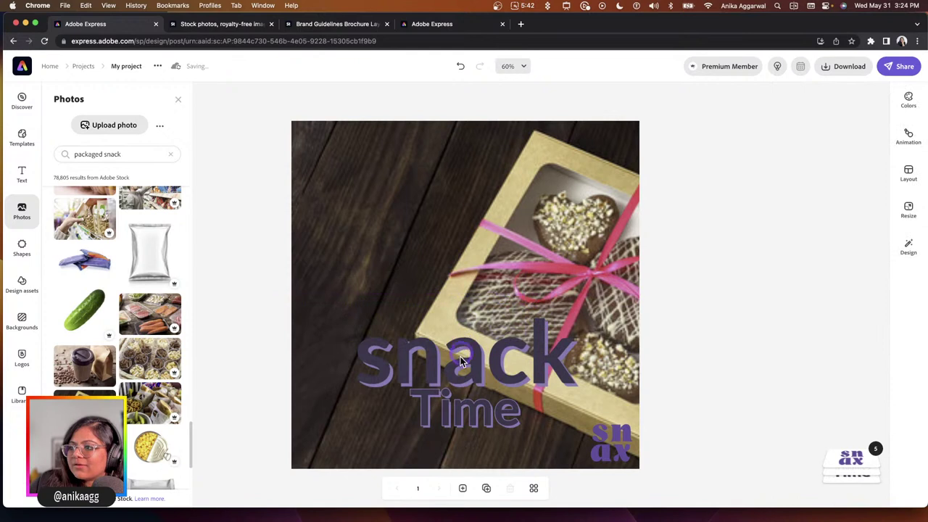
left_click(442, 364)
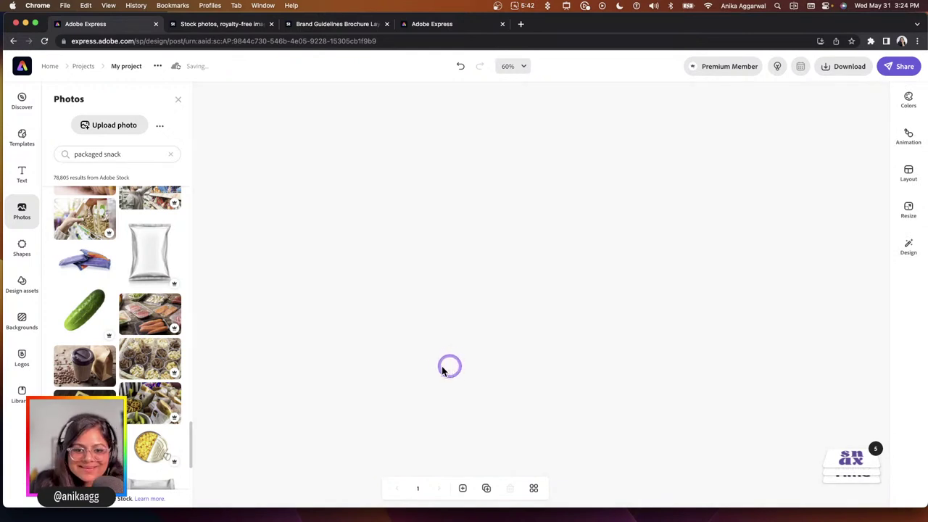
Reload the project page, discarding the unsaved changes.
left_click(296, 196)
left_click(271, 202)
key("super+r")
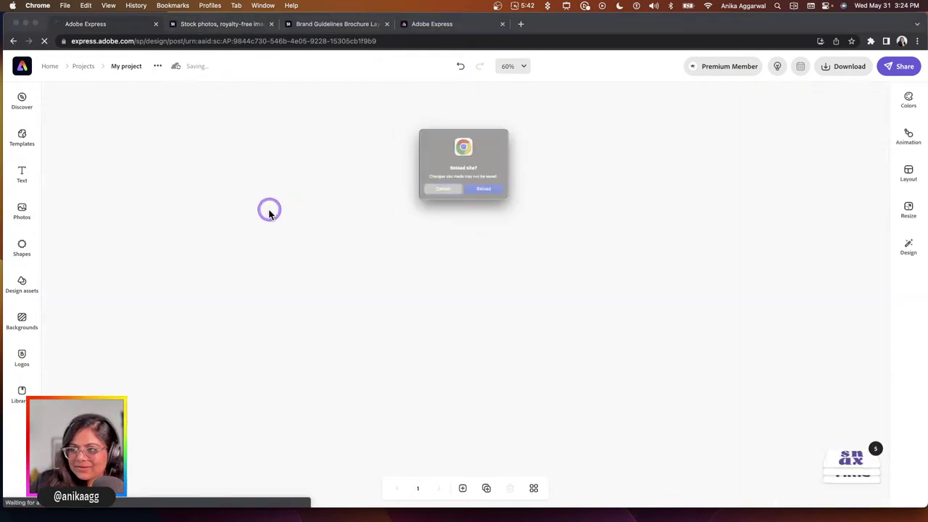
left_click(492, 210)
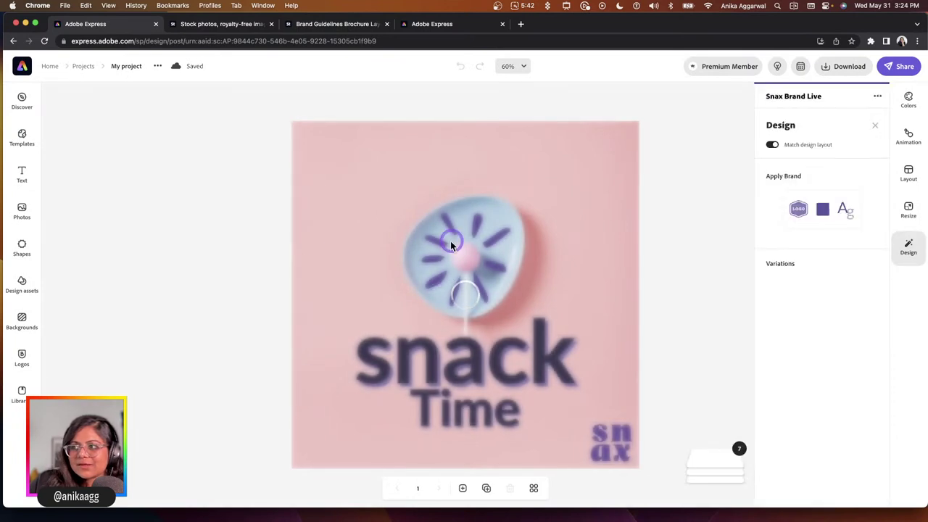
Delete the purple burst shape and replace the background with the "snack" stock photo of hands and a chocolate bar on a blue table.
left_click(449, 224)
key("Delete")
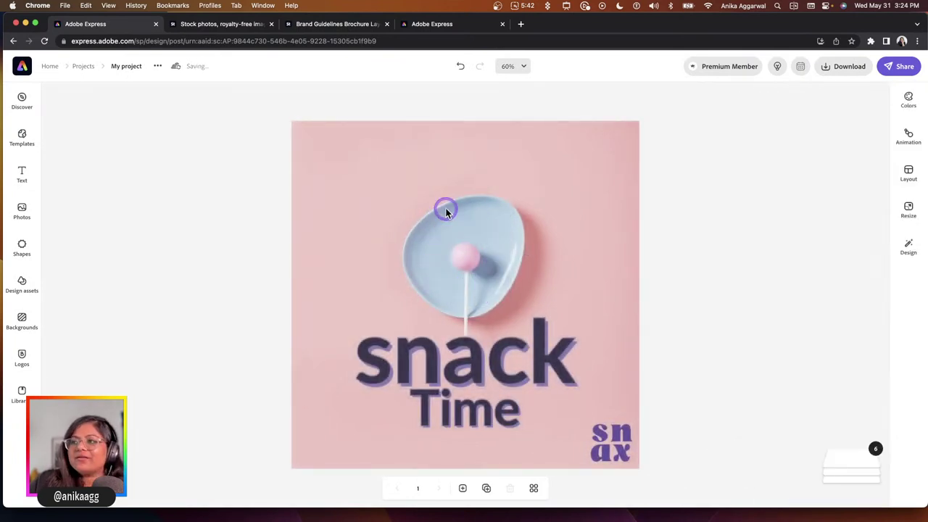
left_click(452, 224)
left_click(813, 134)
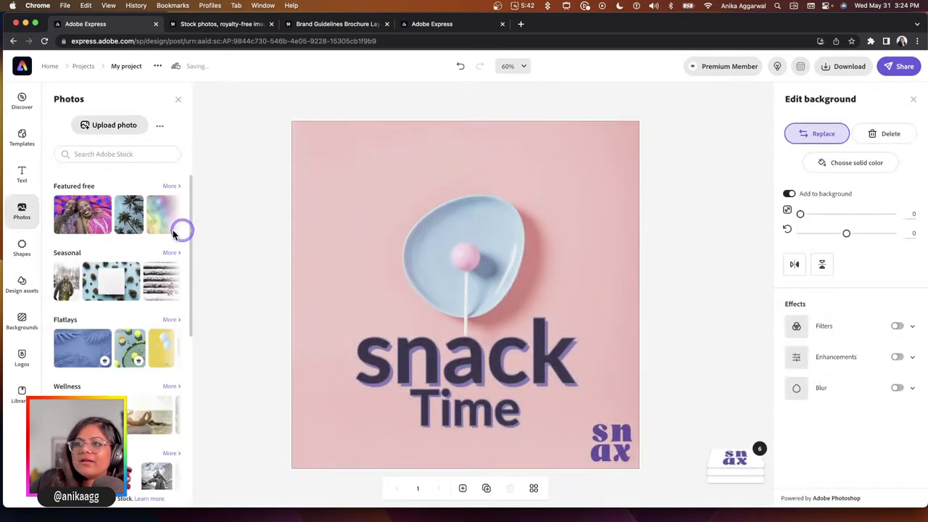
left_click(89, 153)
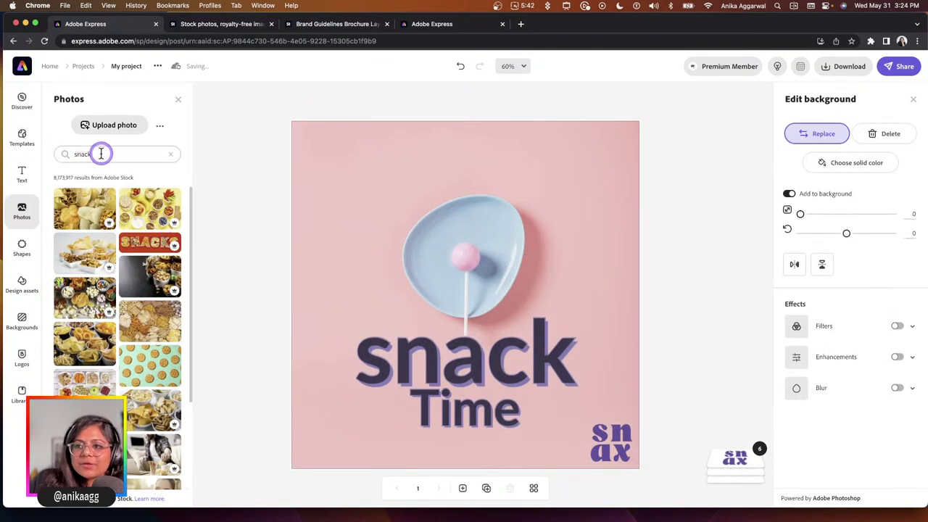
scroll(120, 333, "down", 10)
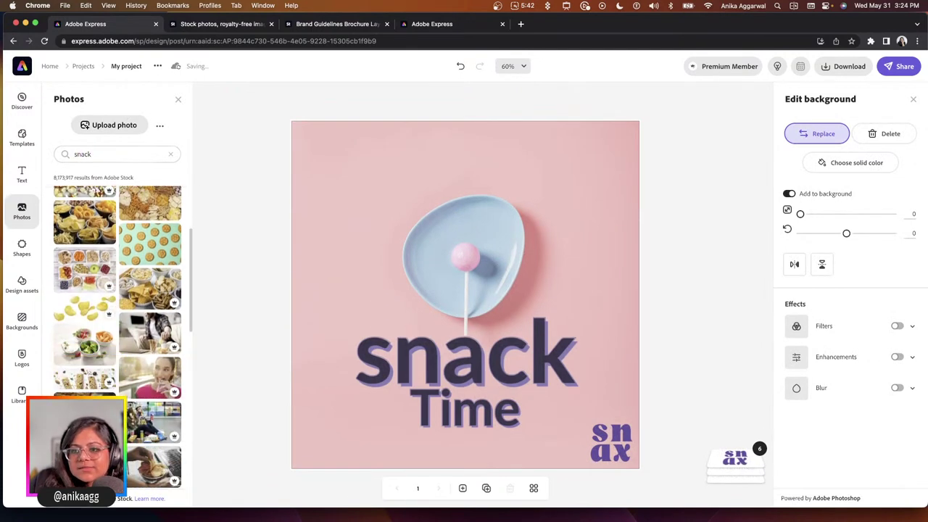
scroll(120, 333, "down", 5)
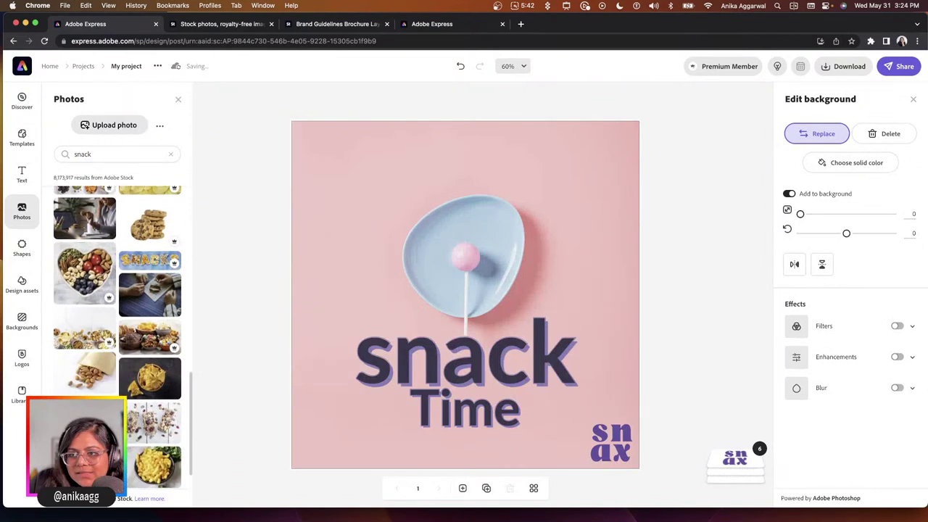
left_click(90, 390)
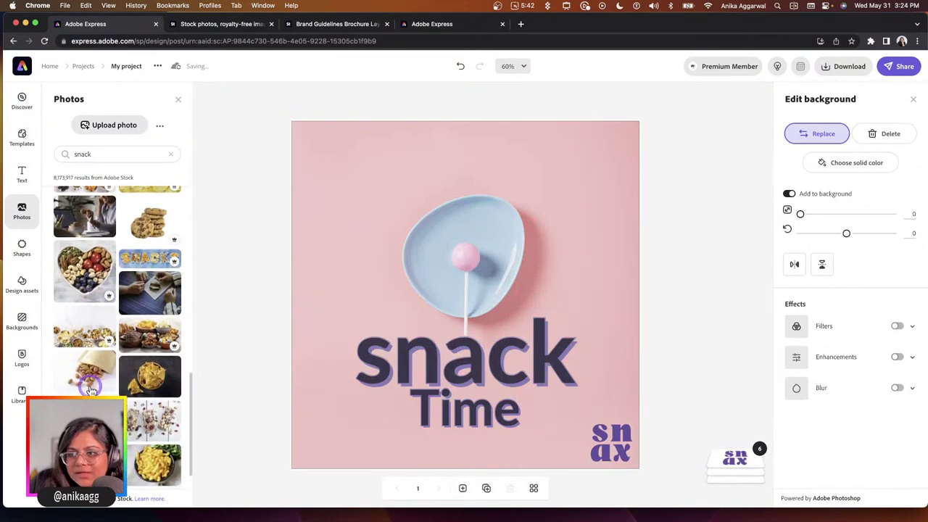
left_click(154, 290)
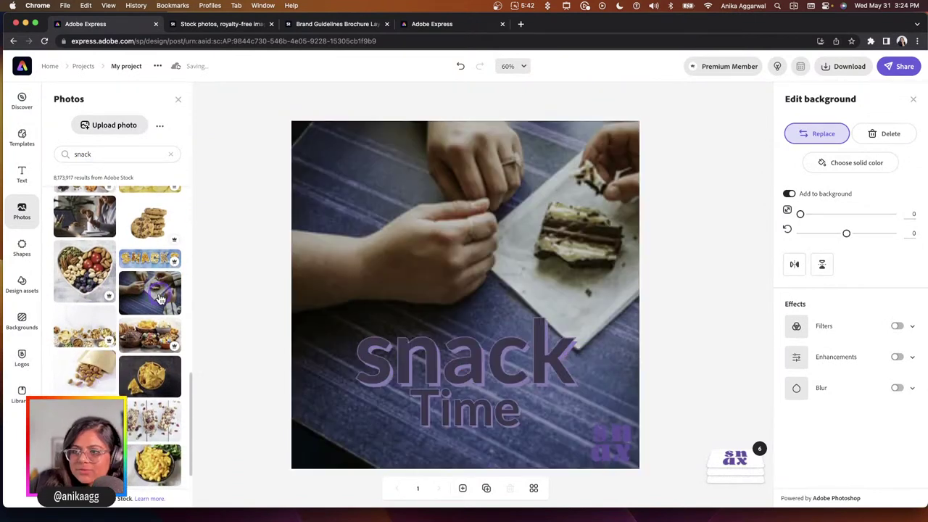
Delete all layers of the "snack" and "Time" text, leaving only the logo over the photo.
left_click(432, 355)
key("Escape")
left_click(454, 375)
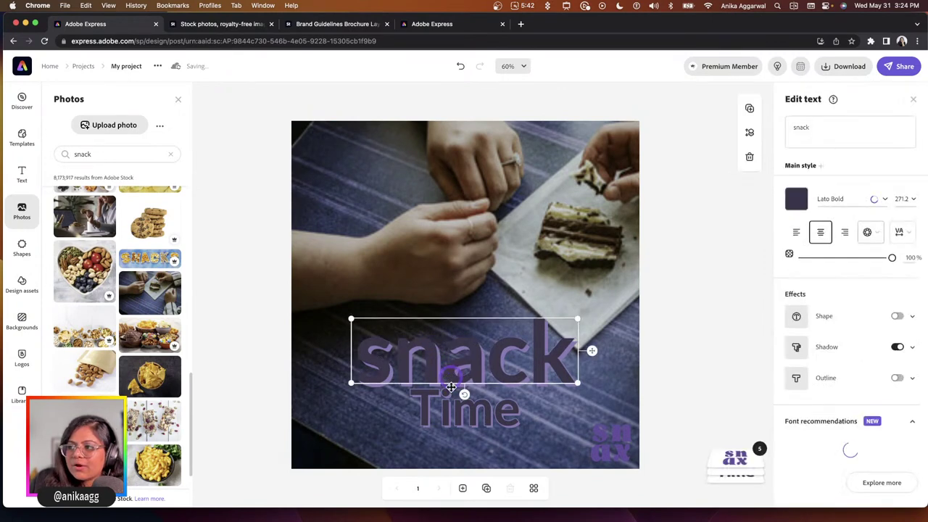
key("Delete")
left_click(454, 410)
key("Escape")
left_click(453, 410)
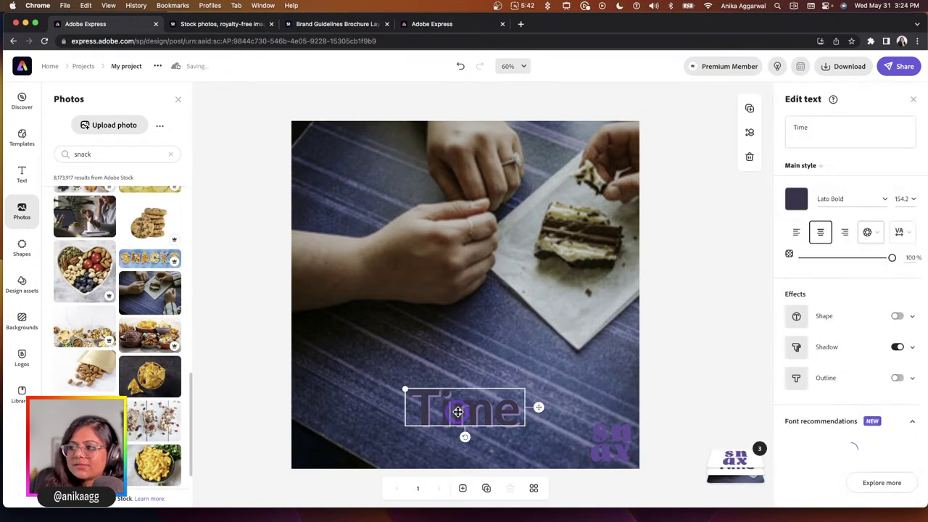
key("Delete")
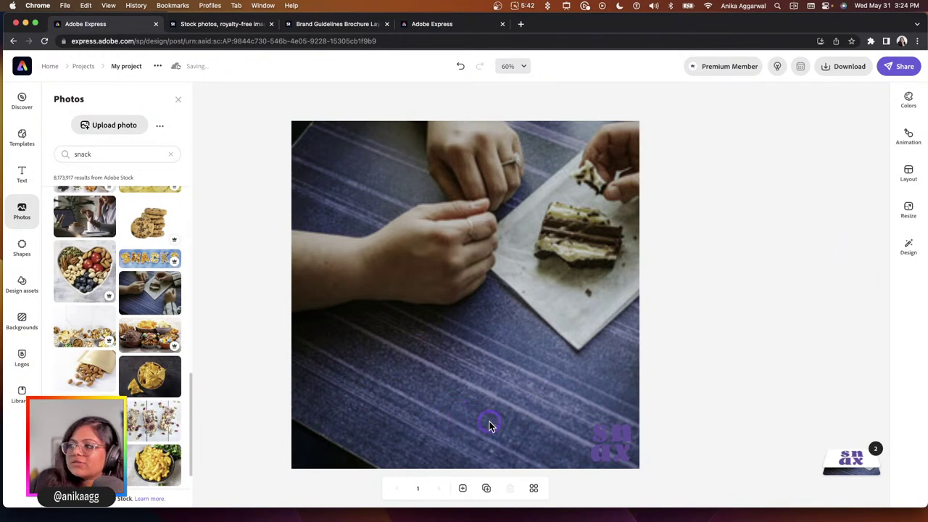
Replace the purple snax logo in the canvas corner with the white version from the brand logos.
left_click(597, 435)
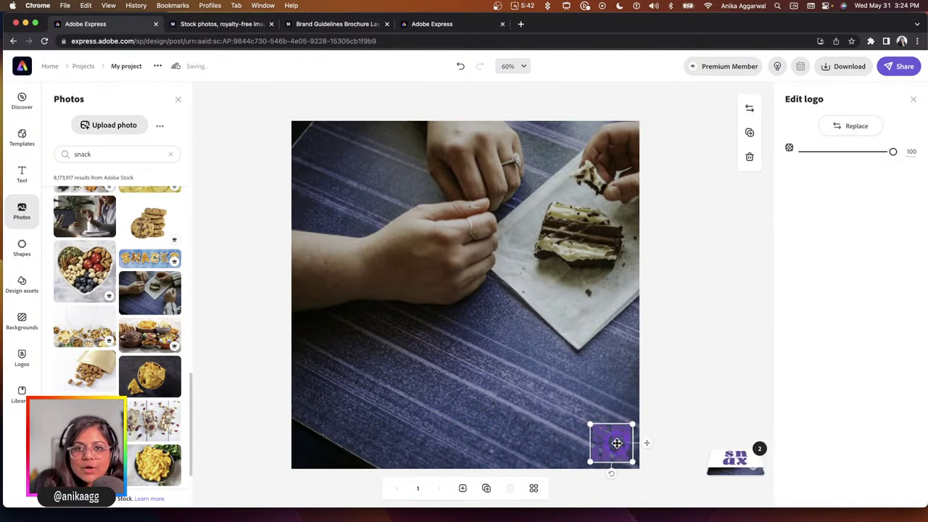
left_click(847, 126)
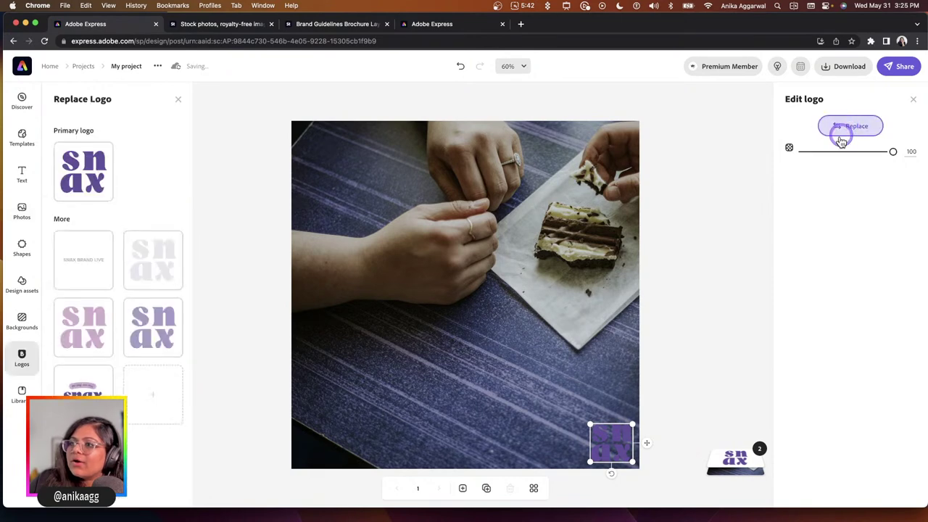
left_click(156, 268)
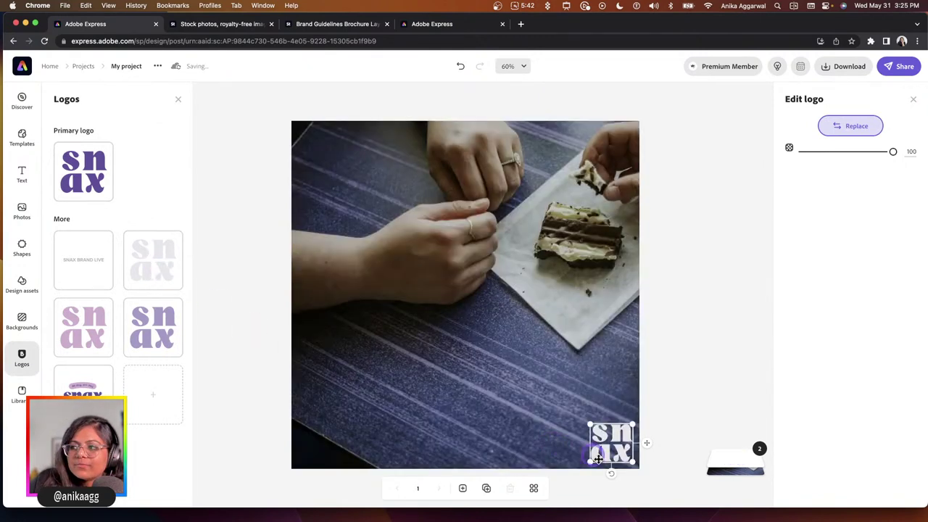
left_click(599, 457)
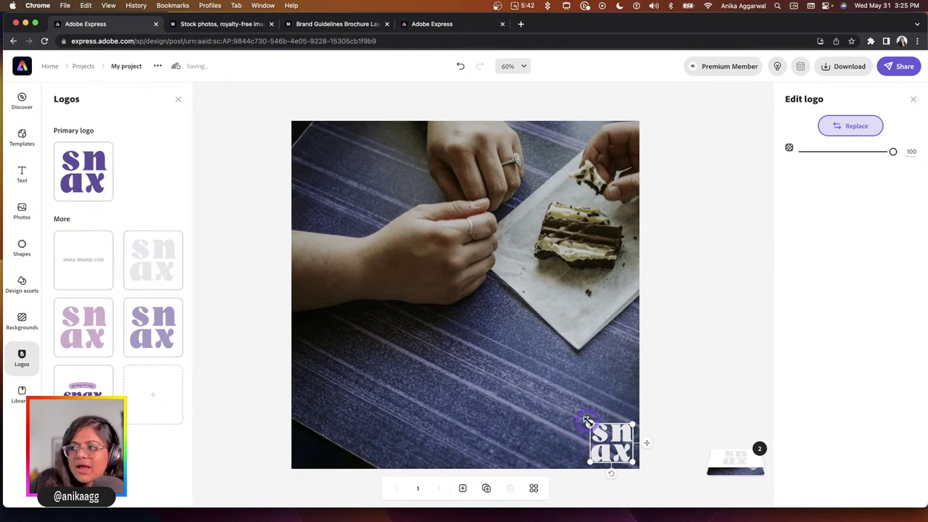
Move the white snax logo to the lower centre of the photo and enlarge it.
left_click_drag(588, 421, 468, 406)
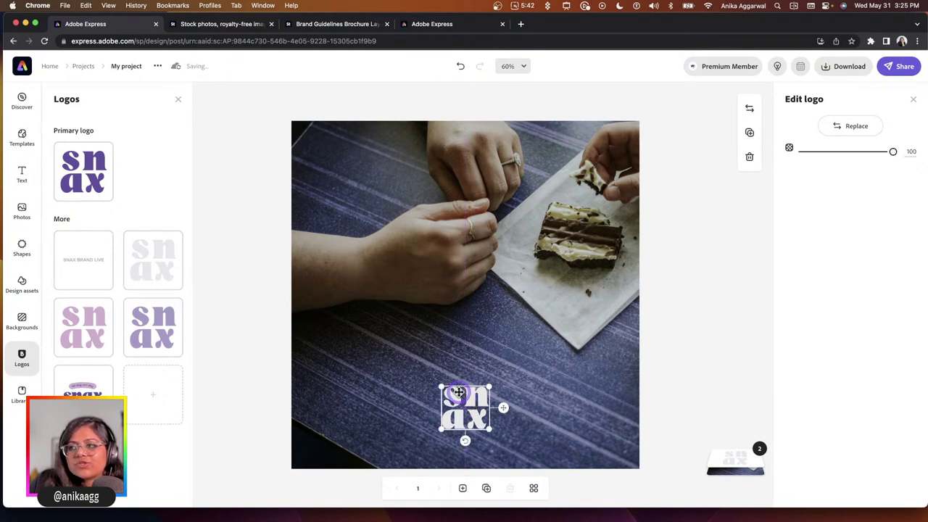
left_click_drag(441, 386, 468, 397)
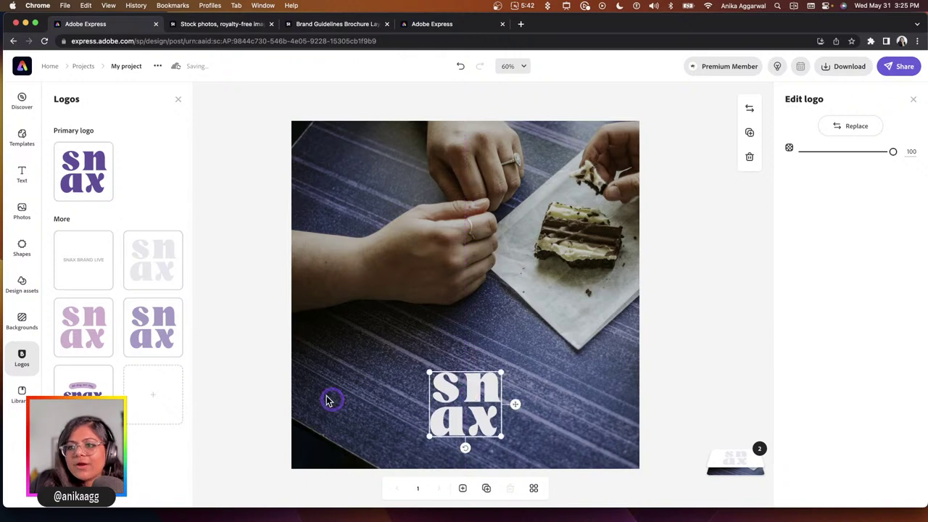
left_click(261, 376)
Add the pink snax logo with the "All day, err day" badge and white tagline from the Snax Brand AL library.
left_click(22, 358)
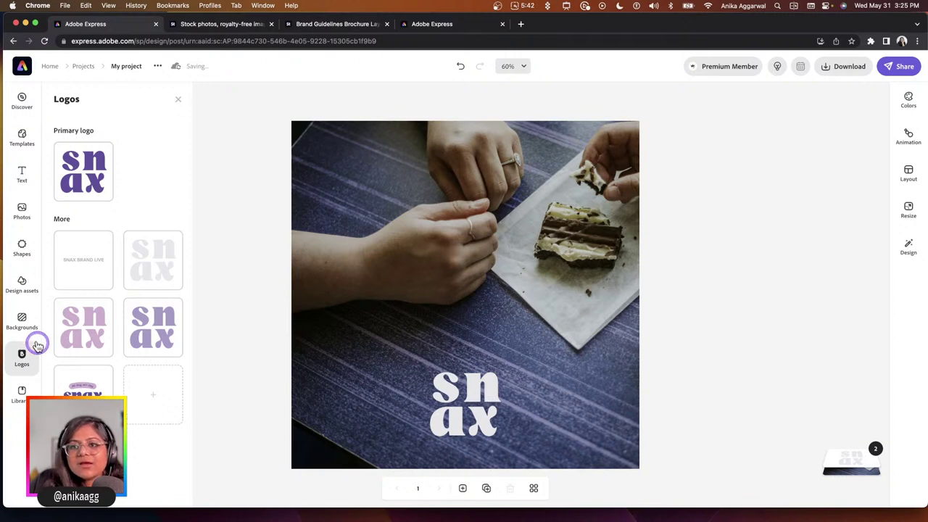
left_click(22, 392)
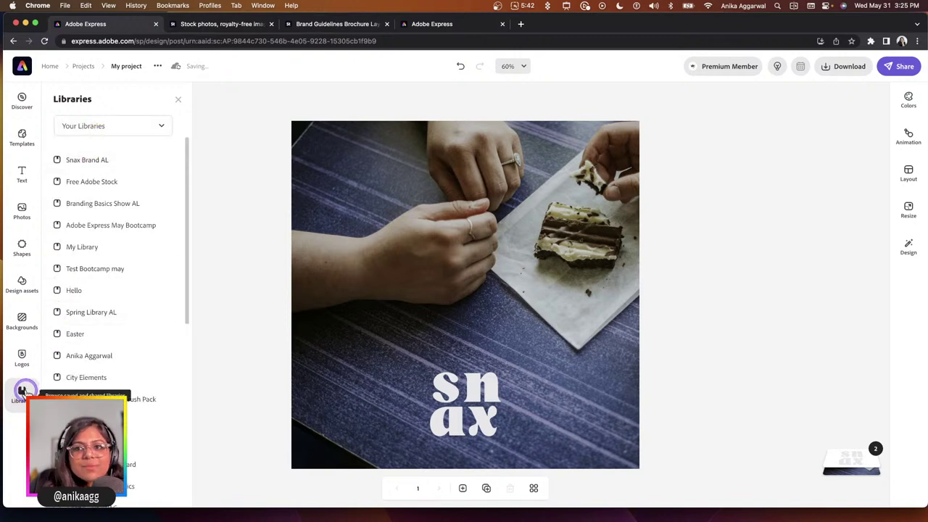
left_click(80, 159)
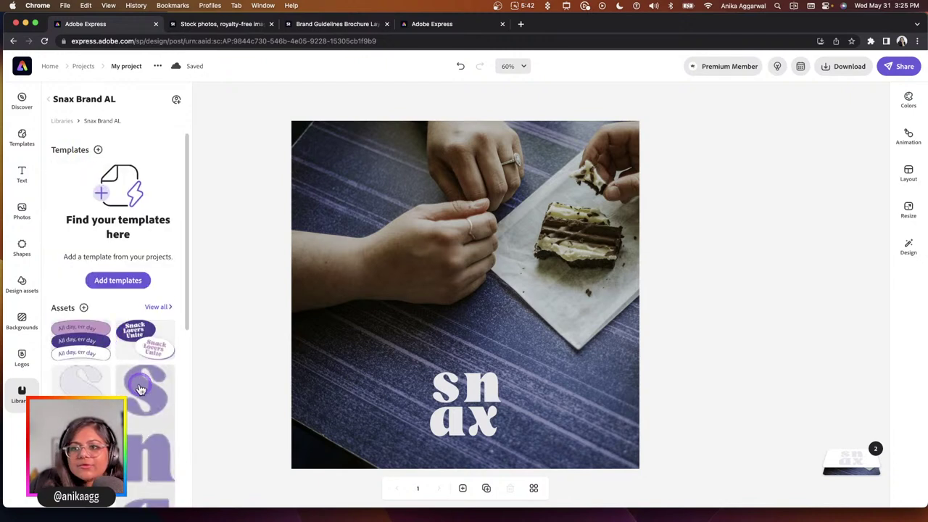
scroll(109, 347, "down", 5)
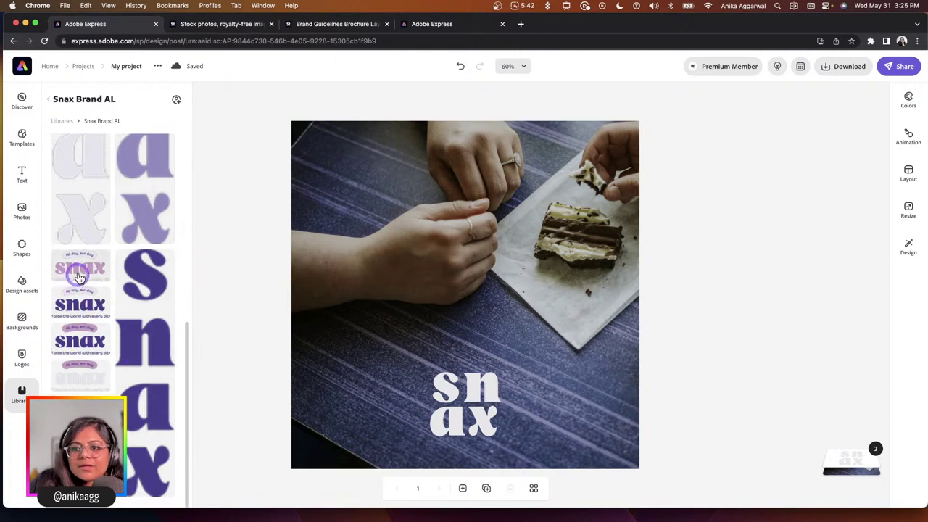
left_click(80, 274)
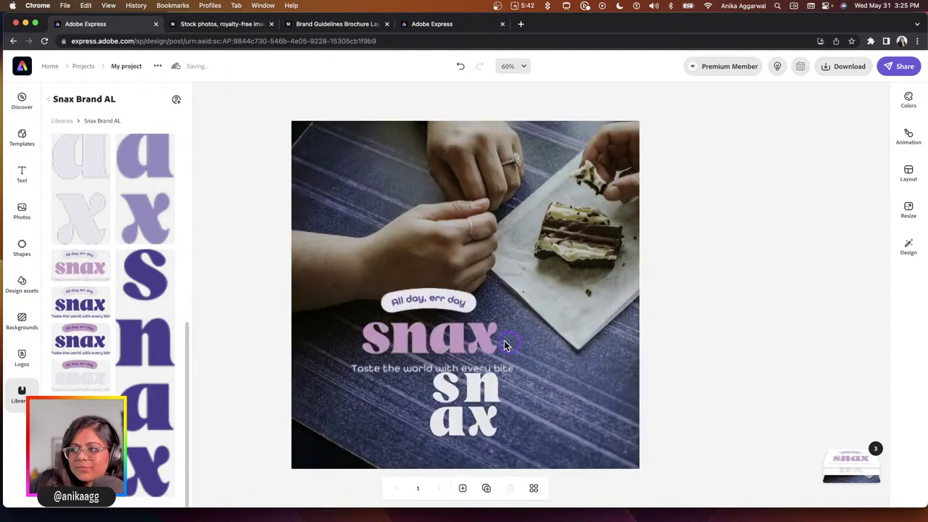
Delete the white stacked snax logo and centre the pink tagline logo horizontally in the lower part of the photo.
left_click(472, 382)
key("Delete")
left_click_drag(445, 342, 483, 398)
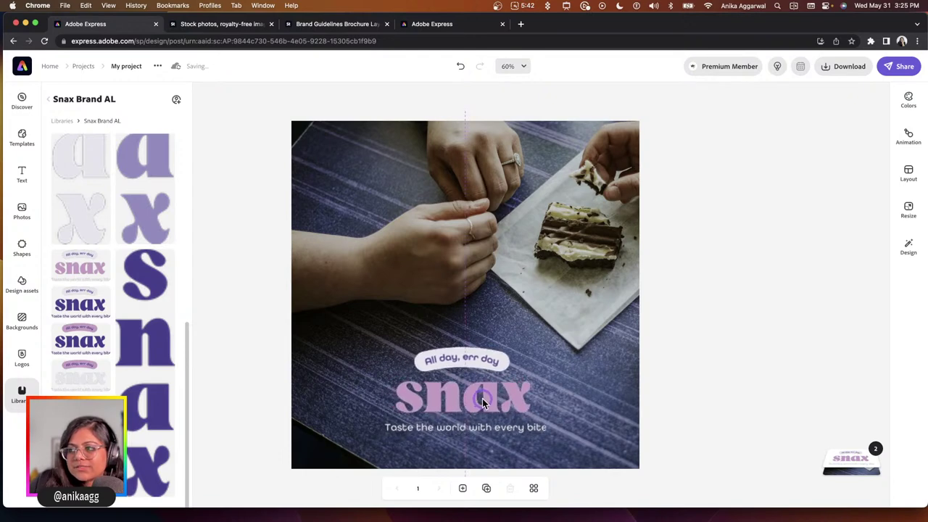
Add a square shape and stretch it from the canvas corner until it covers the whole photo.
left_click(30, 245)
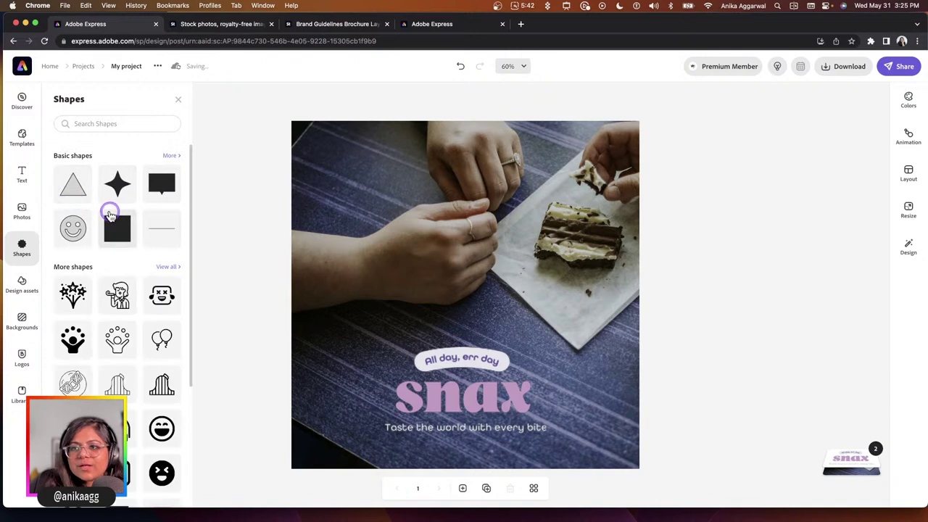
left_click(118, 228)
left_click_drag(336, 312, 326, 154)
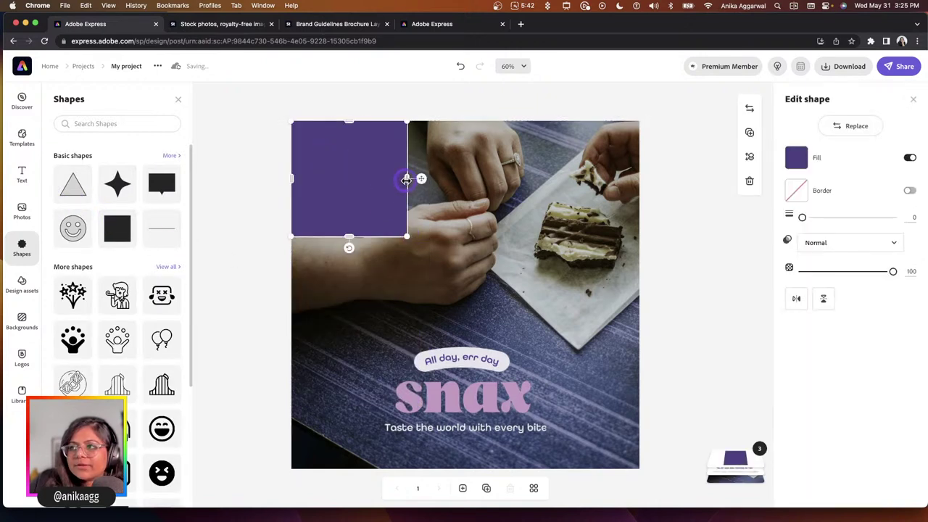
left_click_drag(405, 179, 654, 179)
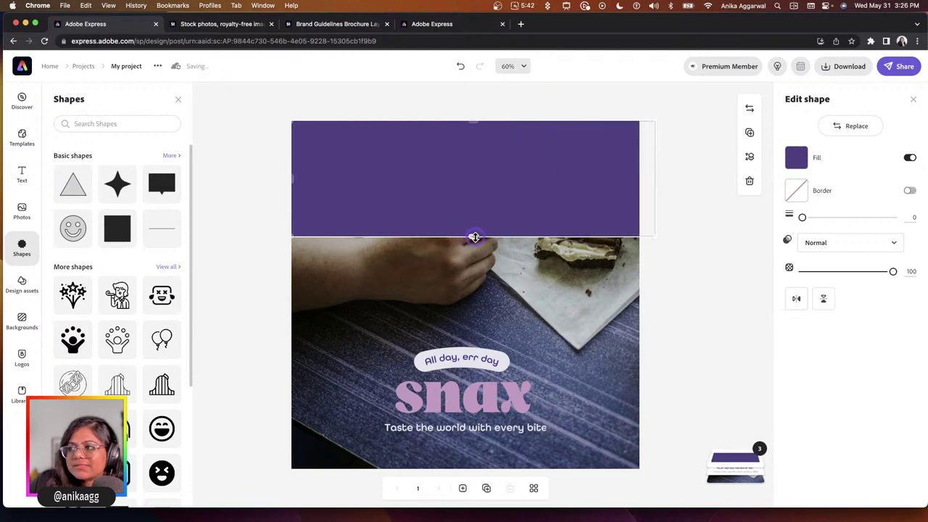
left_click_drag(474, 237, 475, 469)
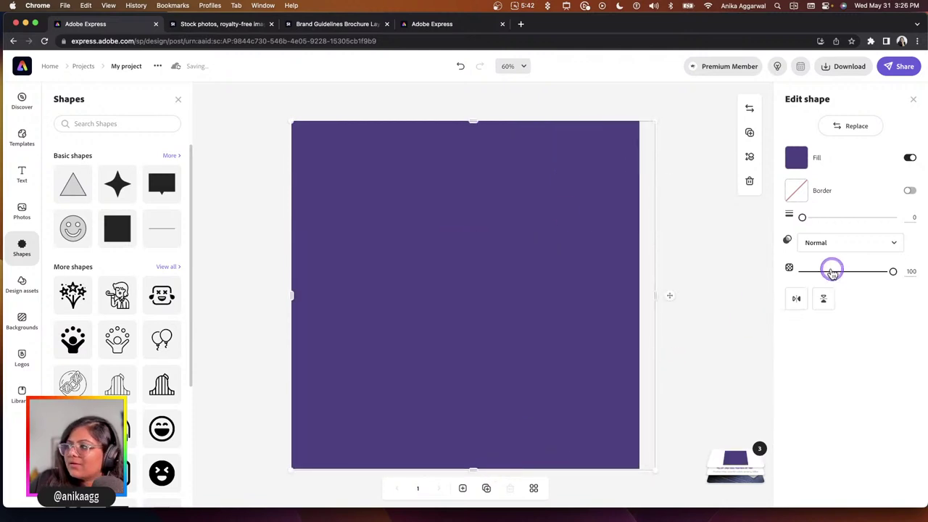
Reduce the covering shape's opacity to 19 and fill it with the dark purple from the Snax Brand Live colours.
left_click_drag(832, 271, 815, 269)
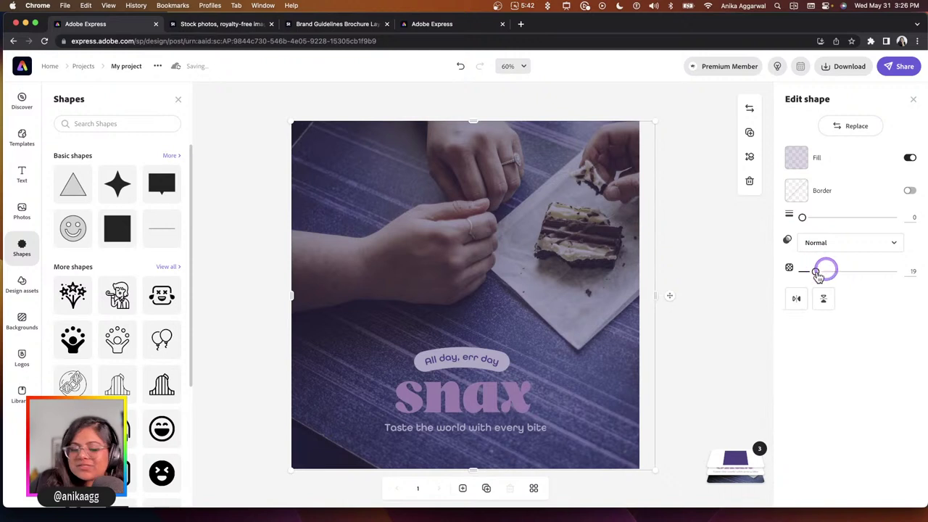
left_click(796, 159)
left_click(826, 209)
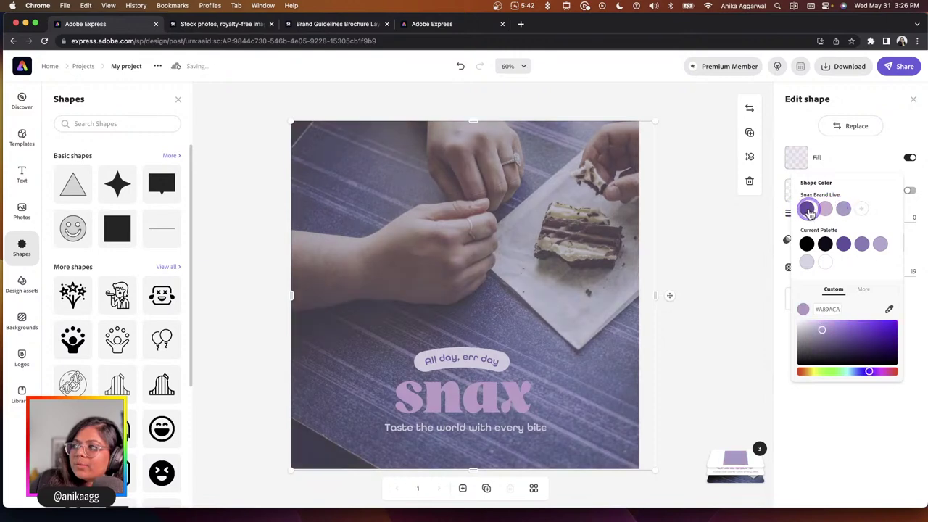
left_click(806, 208)
left_click(754, 226)
Try the Multiply and Screen blend modes on the purple overlay and keep Multiply.
left_click(818, 242)
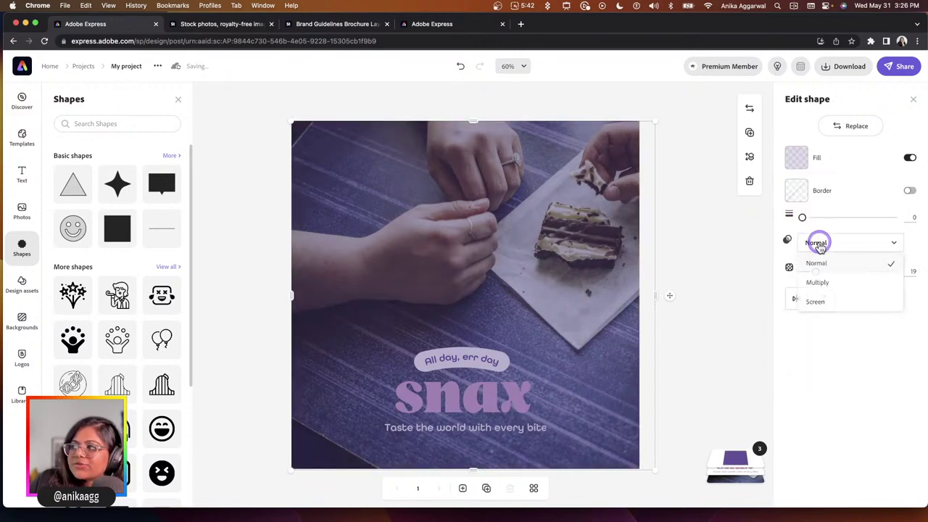
left_click(818, 282)
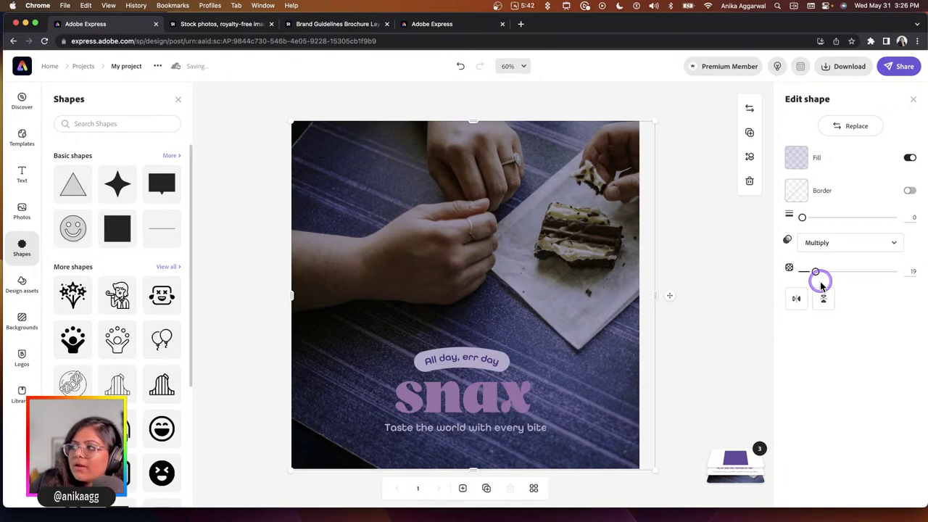
left_click(815, 242)
left_click(819, 298)
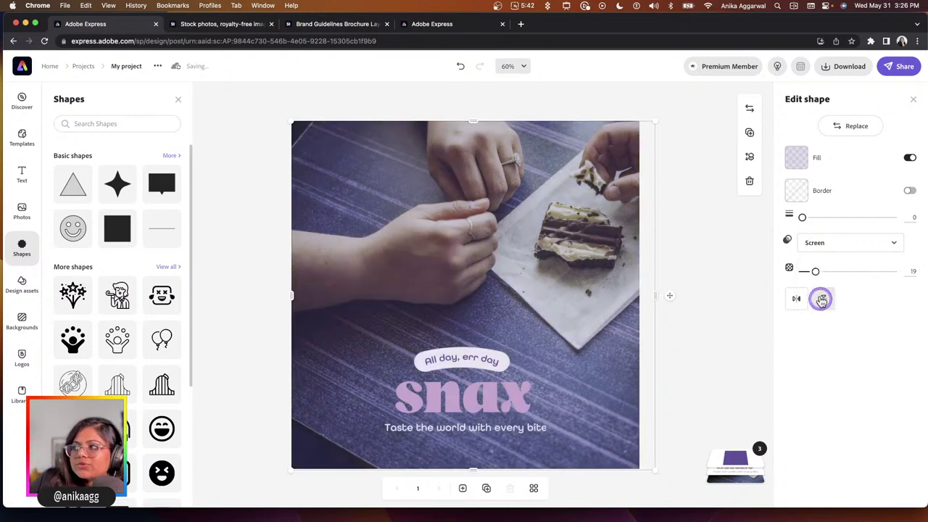
left_click(816, 242)
left_click(818, 282)
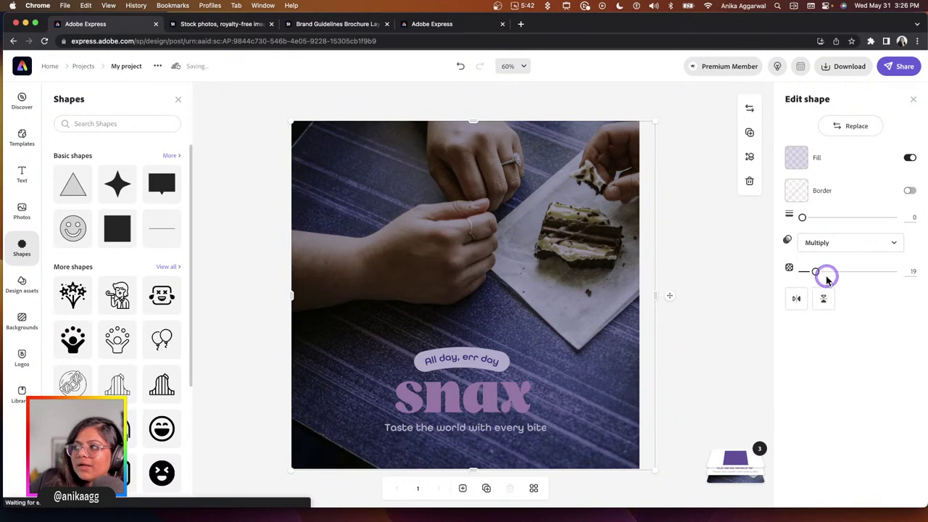
Move the purple overlay layer between the snax logo and the photo, and deselect it.
left_click(728, 442)
left_click_drag(739, 396, 739, 438)
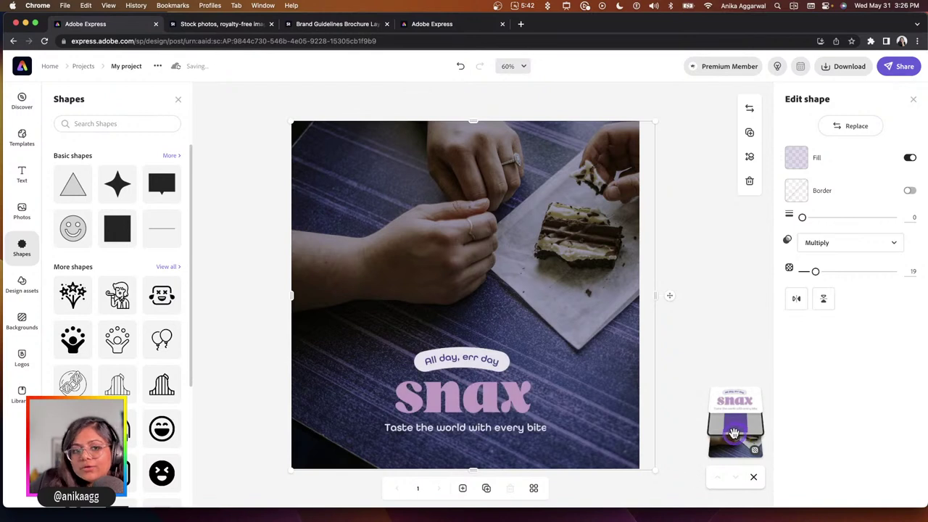
left_click(704, 355)
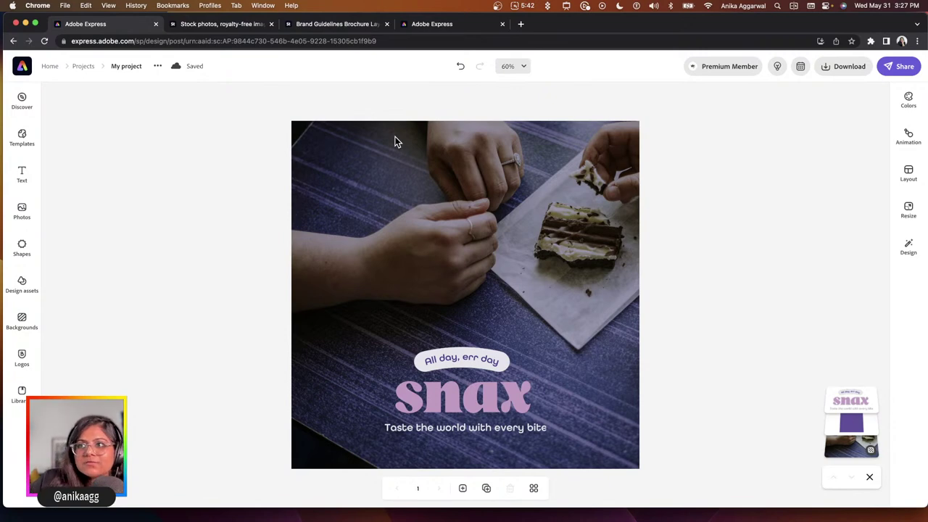
Switch to Adobe Stock, search for "brand guide template" and browse the layouts offered.
left_click(214, 26)
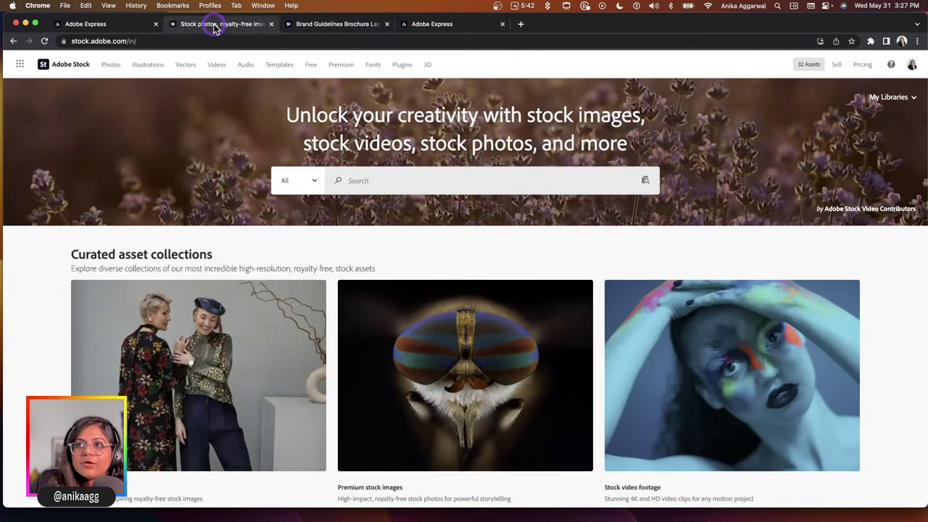
left_click(329, 177)
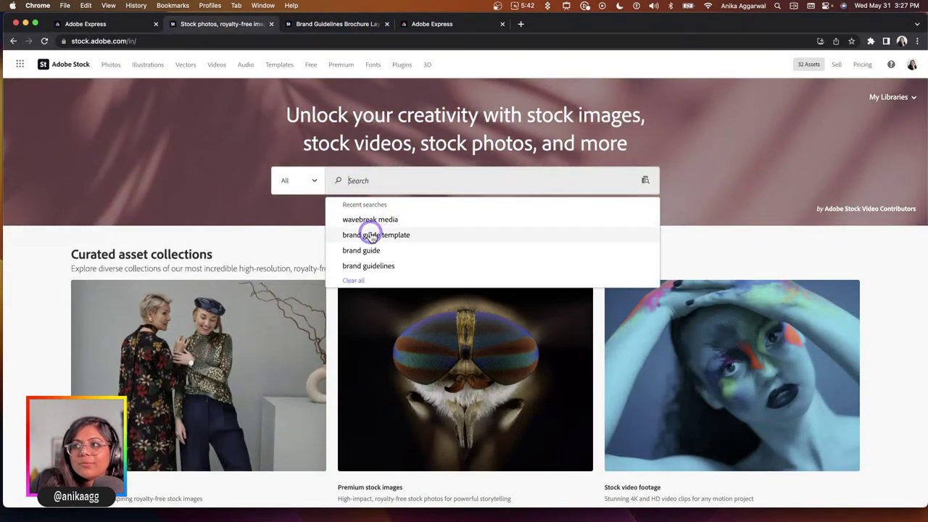
left_click(373, 234)
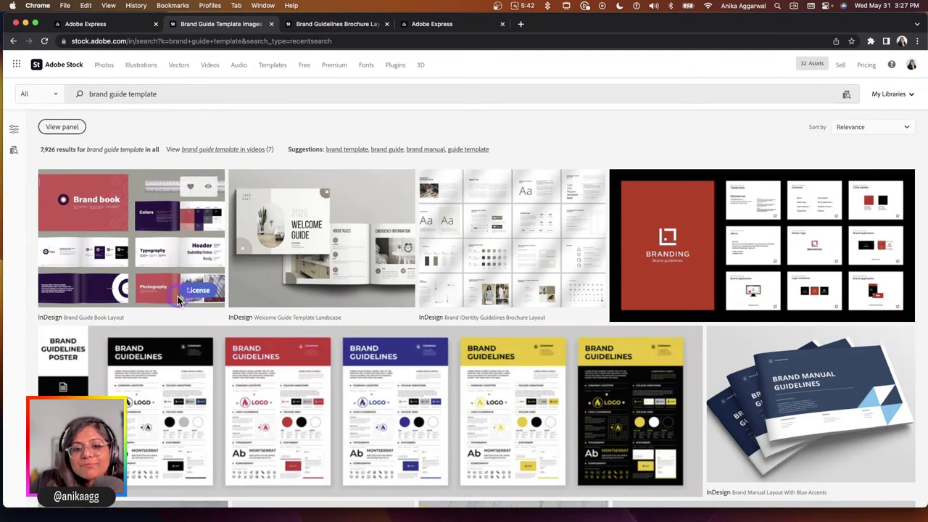
scroll(159, 377, "down", 5)
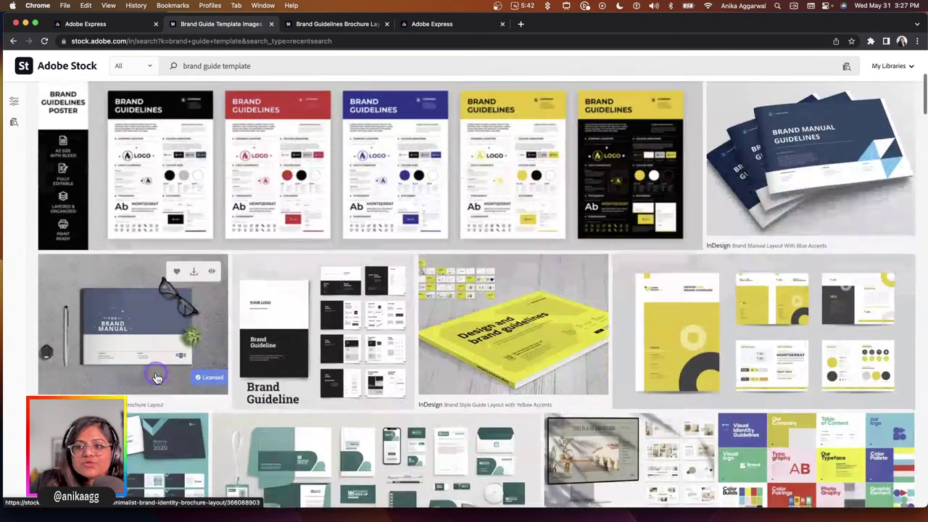
scroll(156, 377, "down", 2)
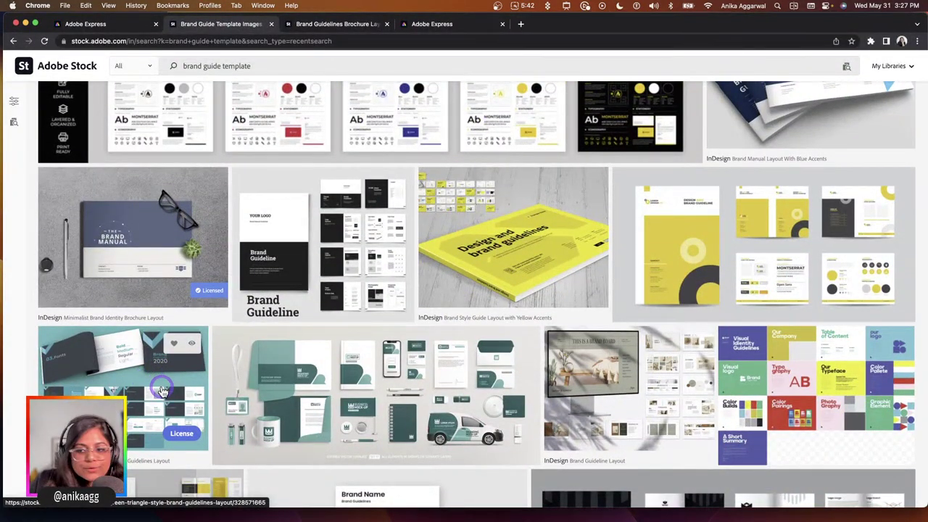
scroll(159, 384, "up", 10)
Go to Adobe Stock's free collection, search it for "brand guide template" and limit the asset type to Templates.
left_click(36, 64)
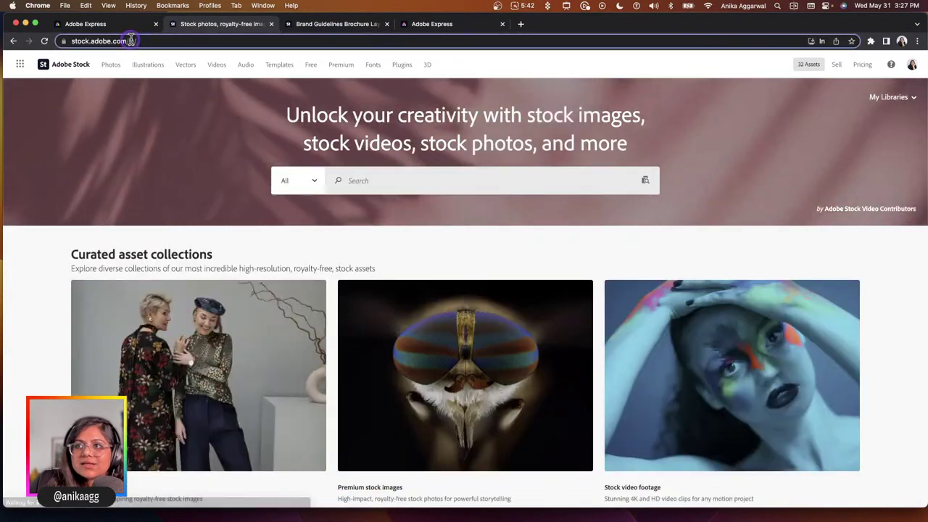
left_click(131, 41)
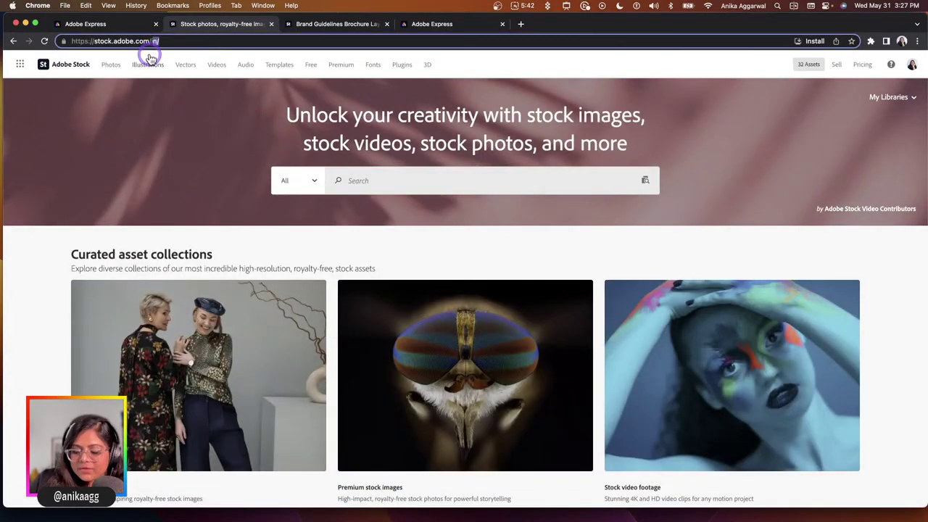
type("free")
left_click(149, 55)
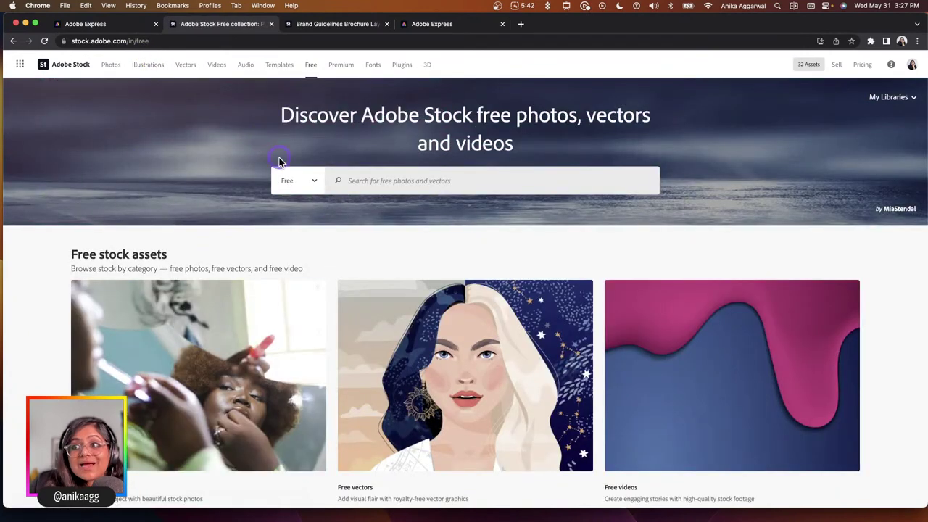
left_click(418, 178)
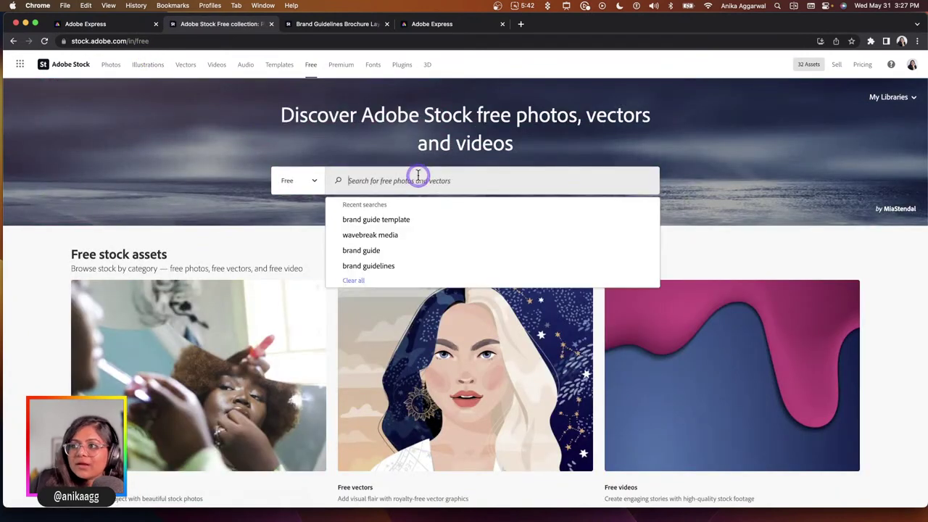
left_click(391, 219)
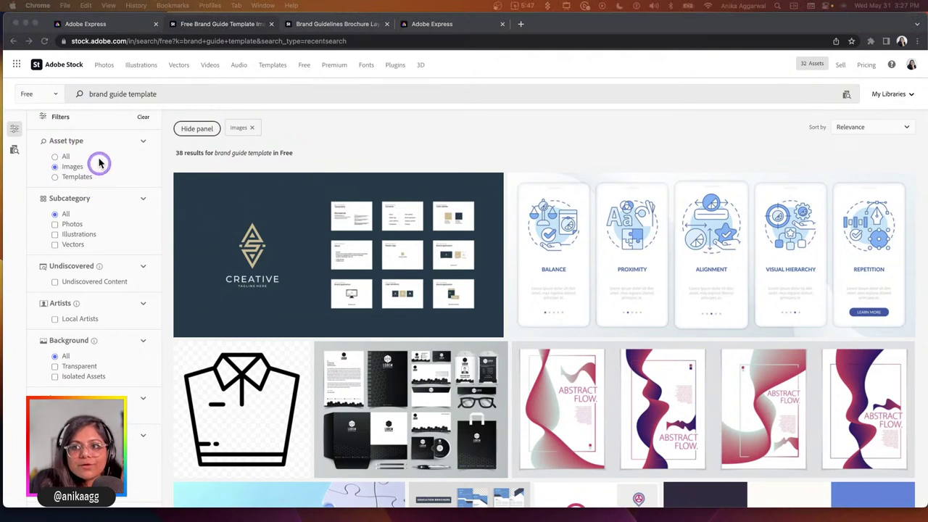
left_click(55, 177)
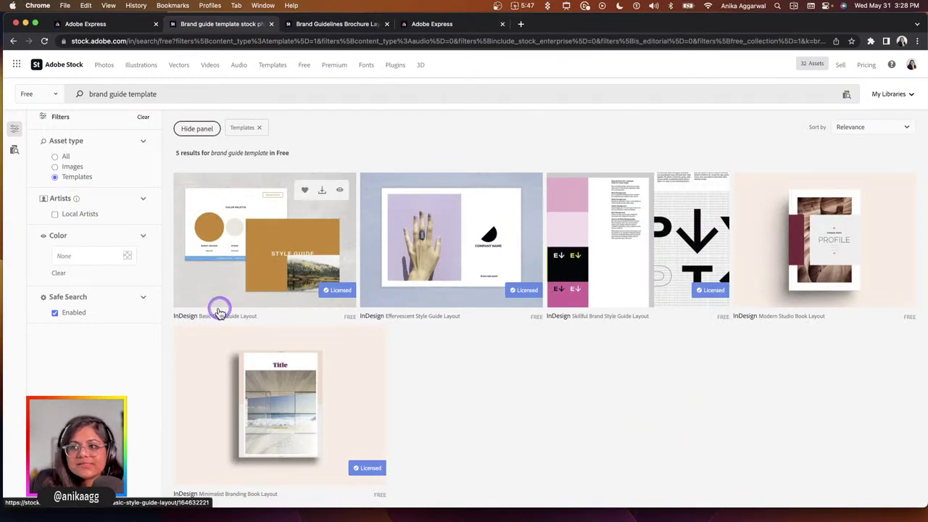
Preview the pages of the Basic Style Guide Layout template, including its logo formats and colour palette, and close the preview.
left_click(441, 353)
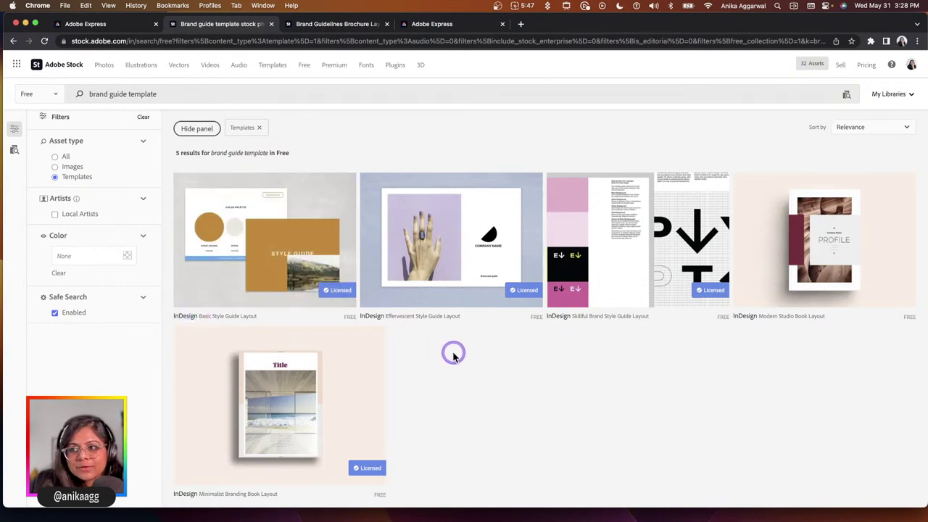
left_click(266, 244)
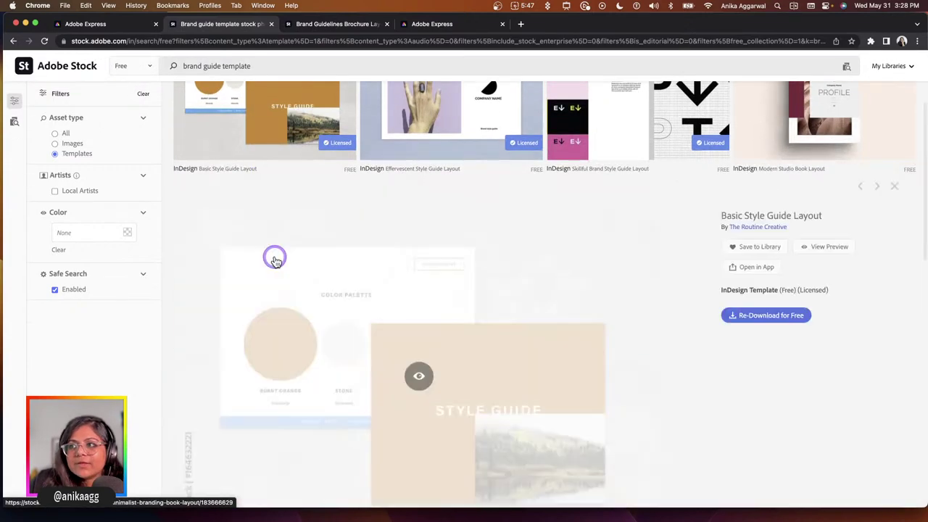
left_click(420, 377)
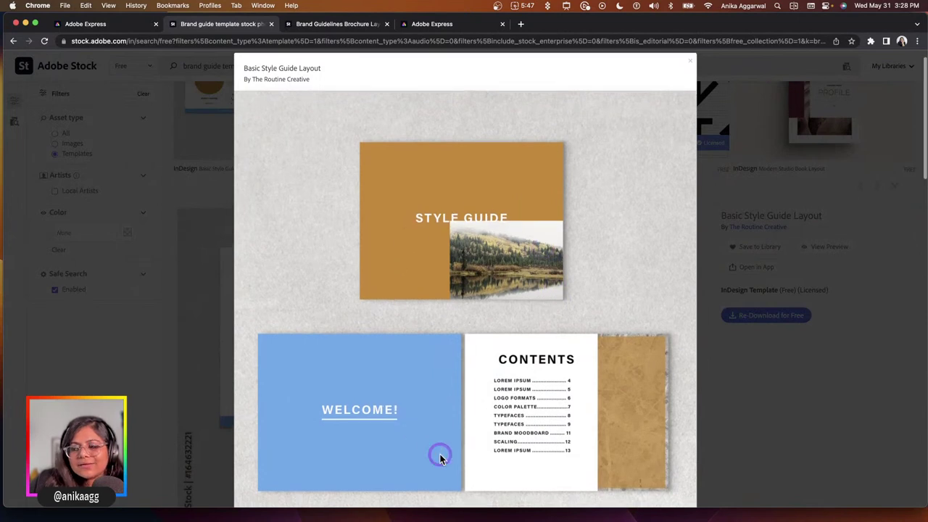
scroll(440, 456, "down", 5)
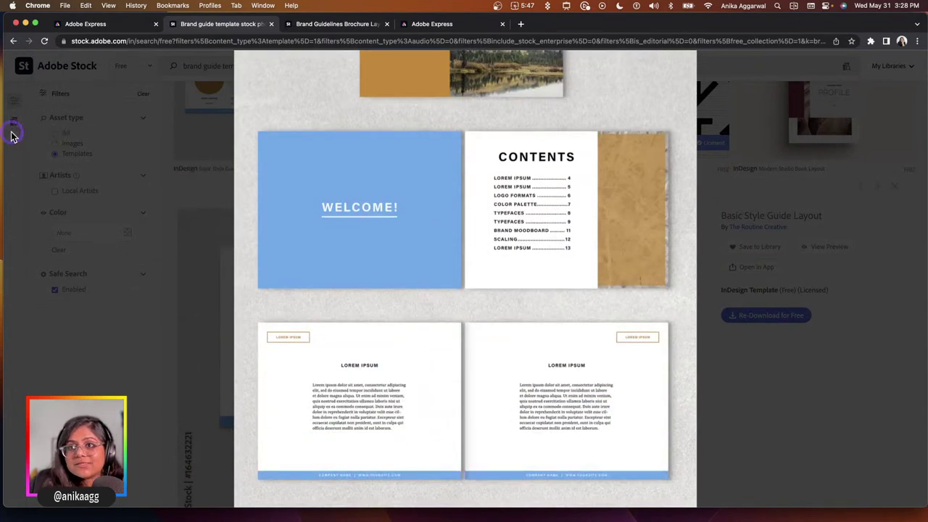
left_click_drag(5, 132, 2, 133)
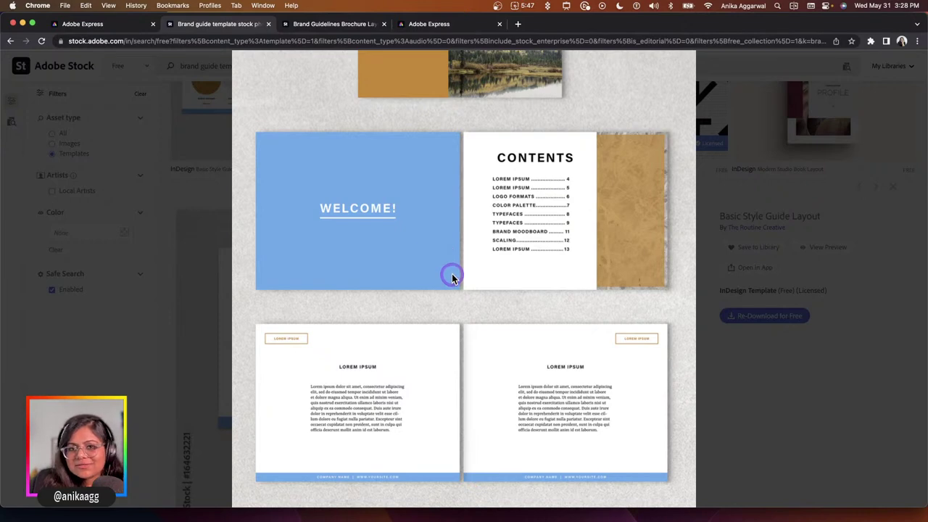
scroll(452, 275, "down", 5)
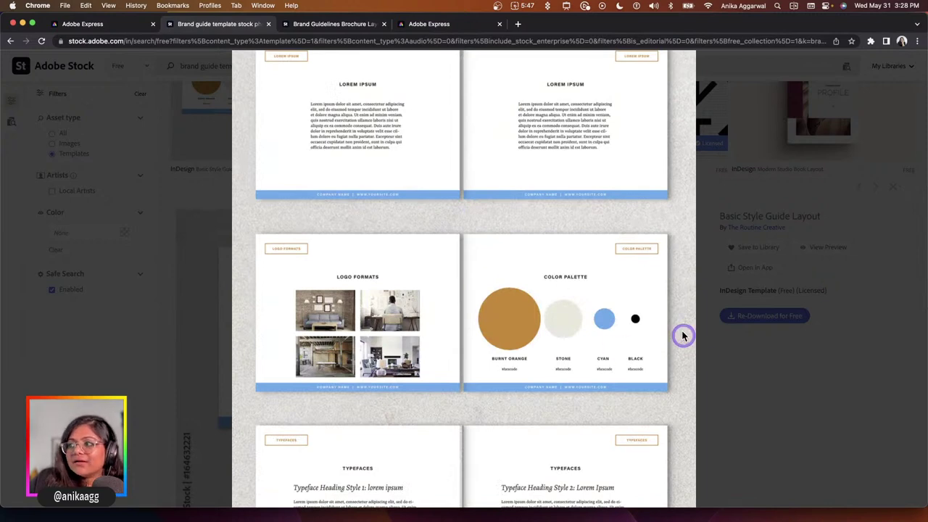
scroll(693, 175, "up", 10)
left_click(689, 84)
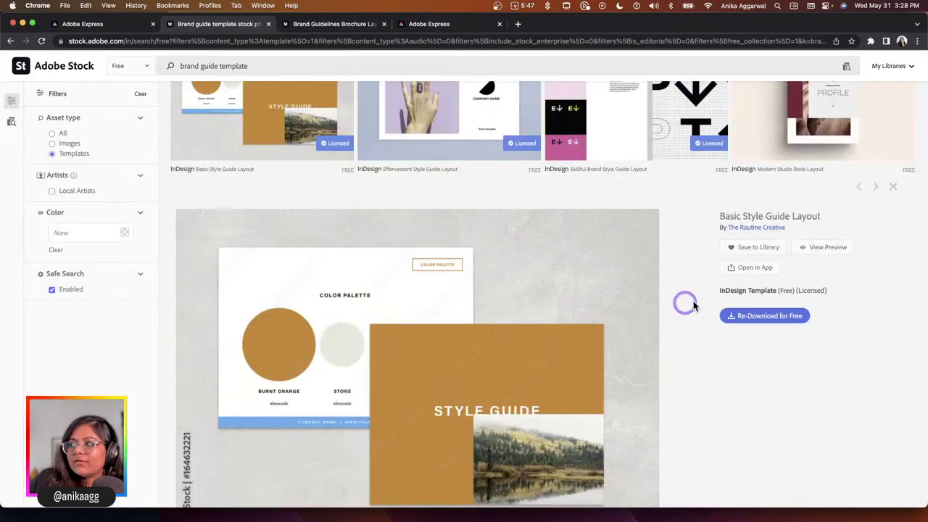
Check the Basic Style Guide Layout's file details and open its license type information to review the license comparison.
scroll(716, 333, "down", 4)
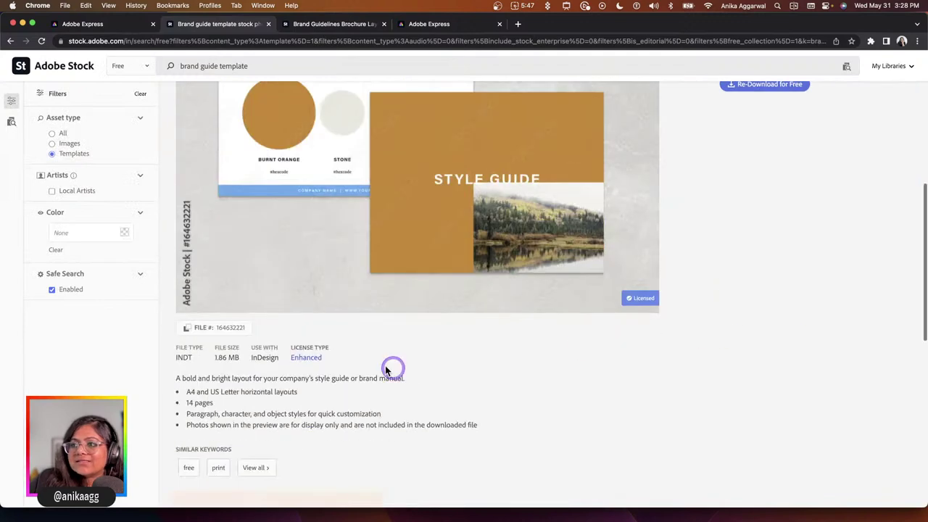
left_click_drag(292, 352, 327, 357)
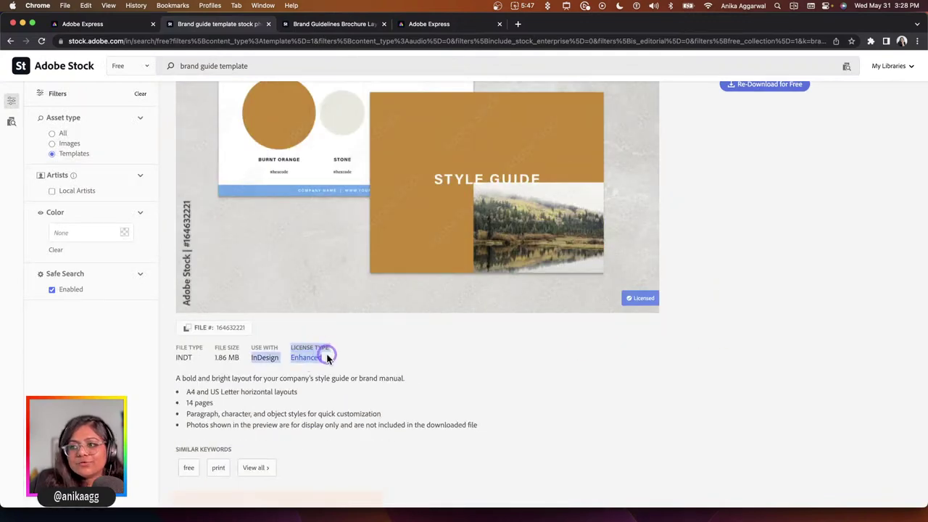
left_click(327, 357)
left_click(296, 360)
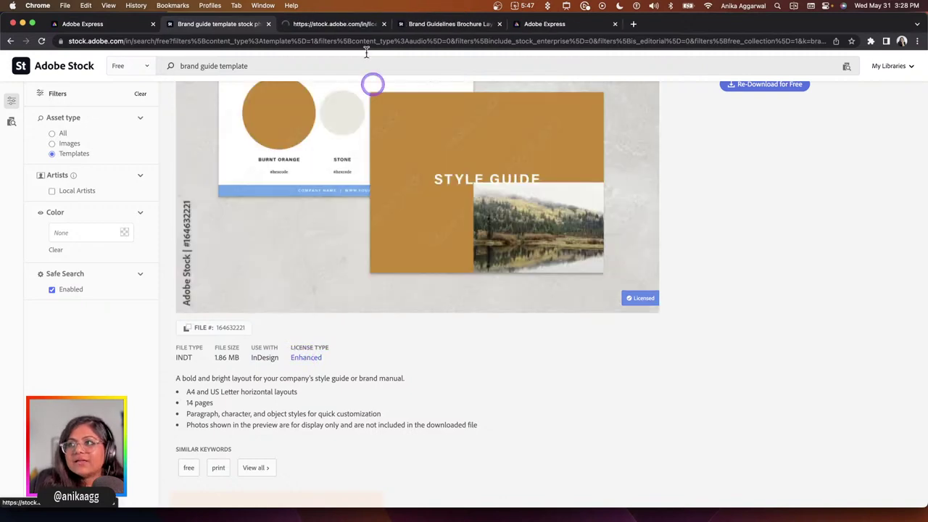
left_click(339, 26)
scroll(340, 340, "down", 3)
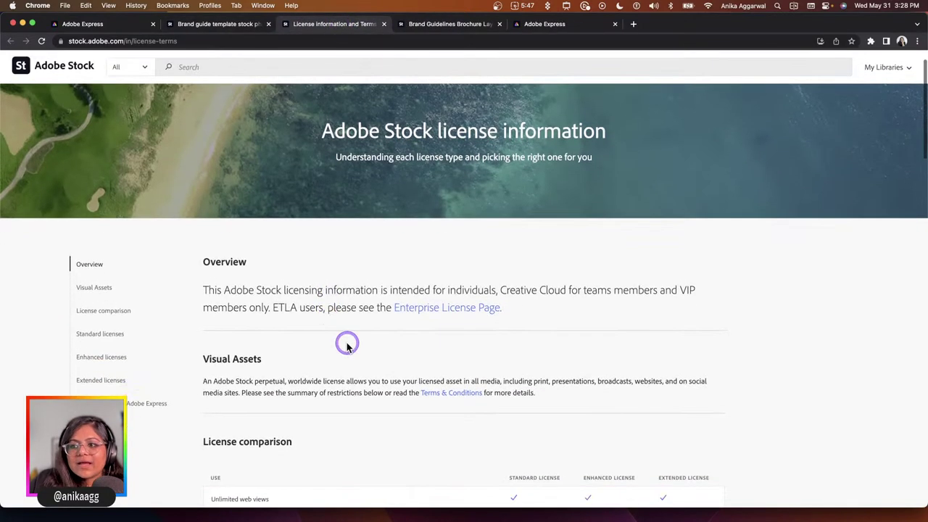
scroll(348, 347, "down", 3)
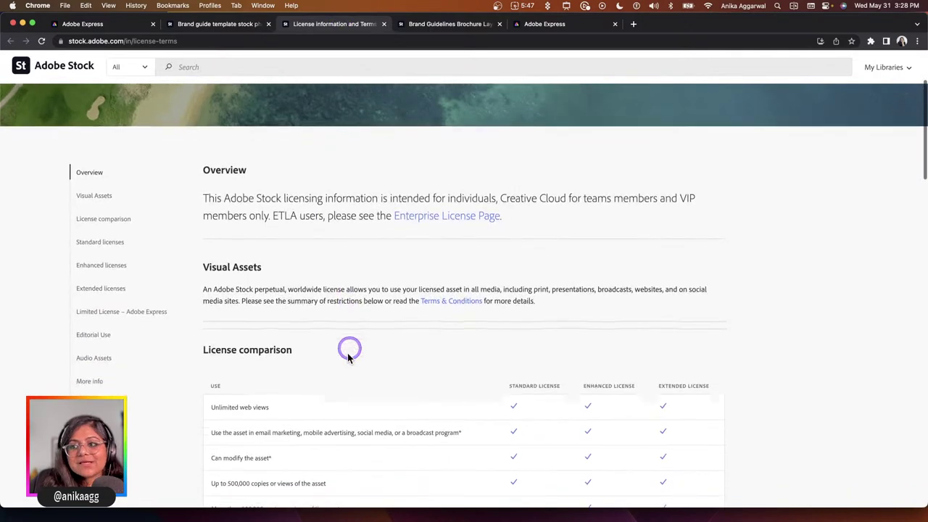
Review the license comparison table for the Enhanced License, covering web views, marketing and social media use, and asset modification.
scroll(355, 362, "down", 5)
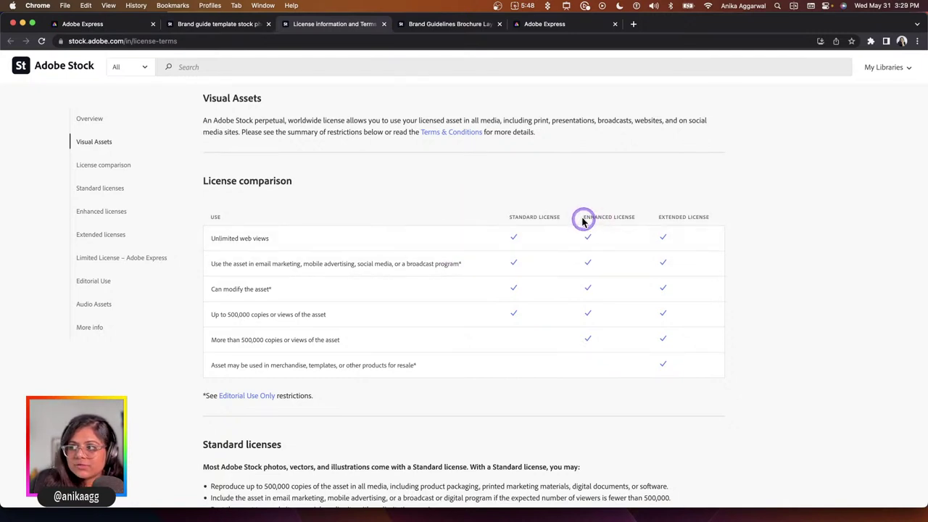
left_click_drag(584, 217, 623, 219)
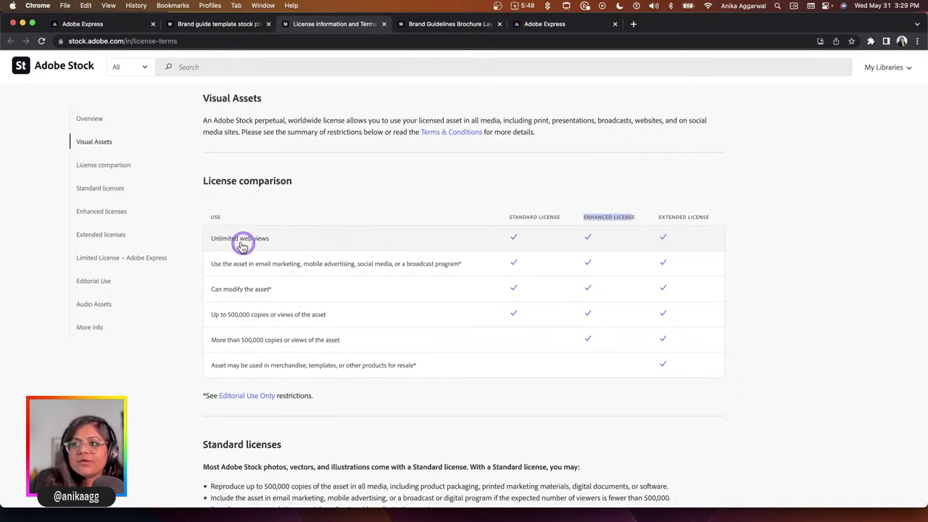
left_click_drag(232, 239, 281, 239)
left_click_drag(223, 264, 458, 264)
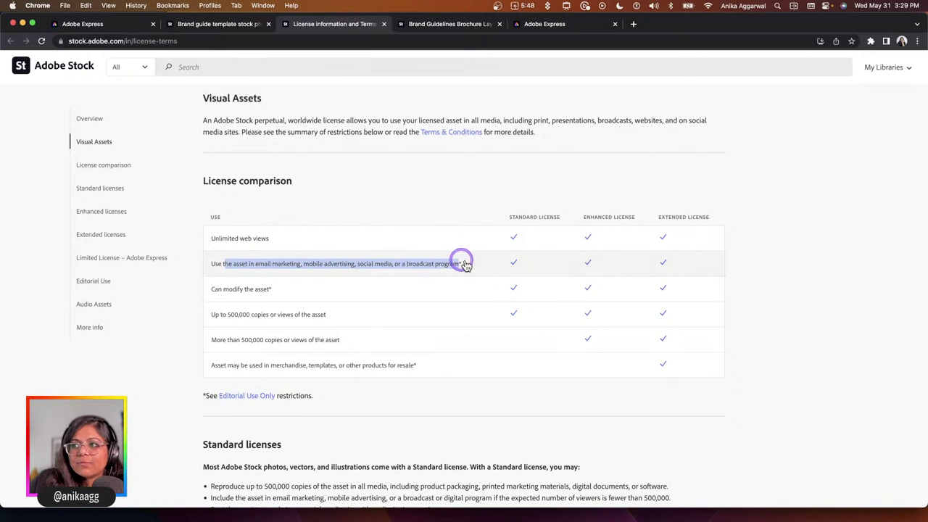
left_click_drag(238, 290, 280, 295)
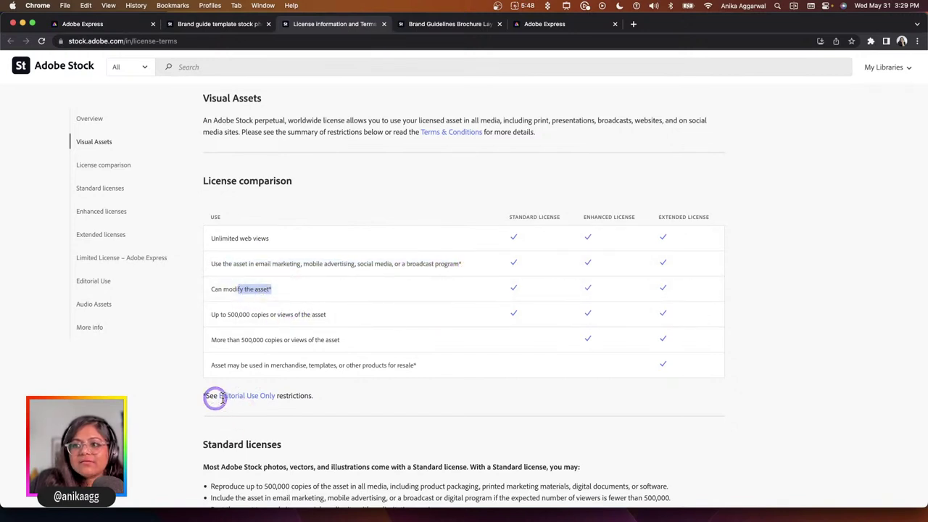
Compare the license table's rows for up to and more than 500,000 copies or views across the license types.
left_click_drag(228, 314, 326, 323)
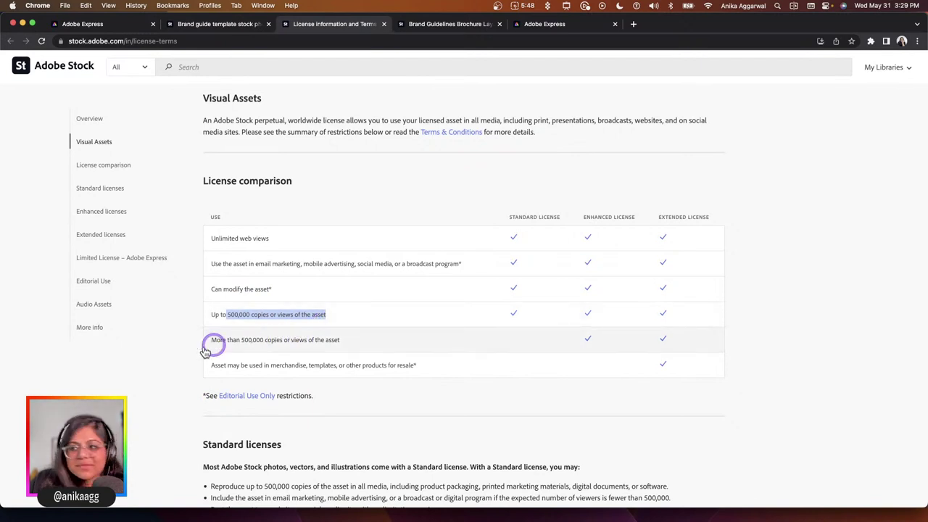
left_click_drag(226, 340, 340, 350)
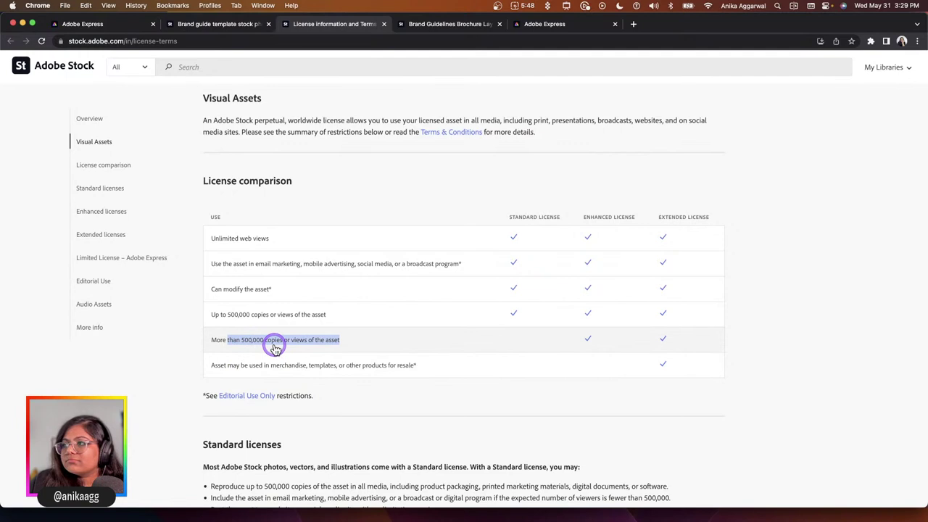
left_click_drag(227, 314, 310, 314)
left_click_drag(239, 342, 335, 341)
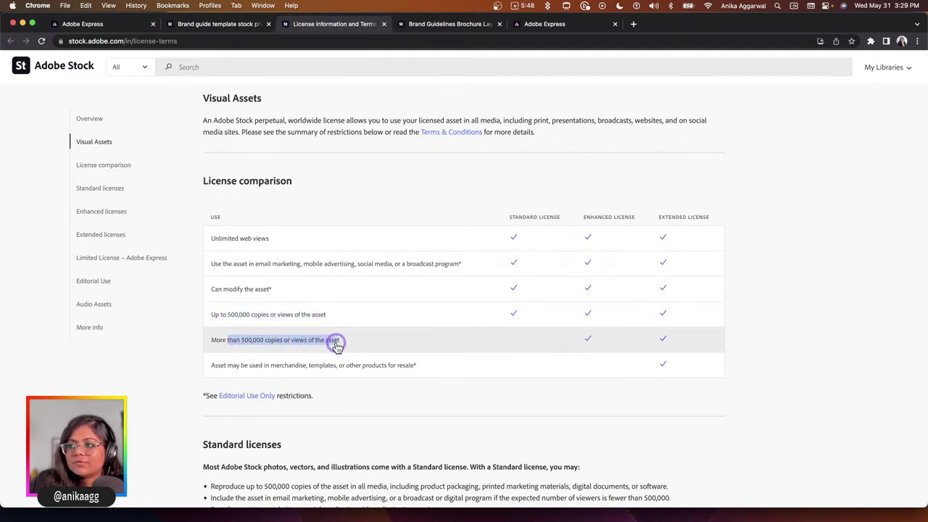
left_click(239, 315)
left_click_drag(245, 316, 311, 314)
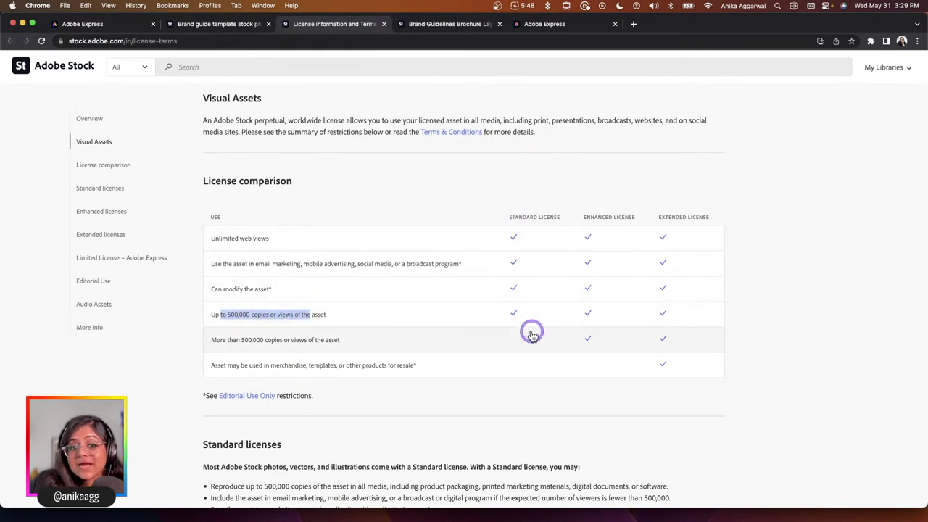
left_click_drag(241, 339, 308, 340)
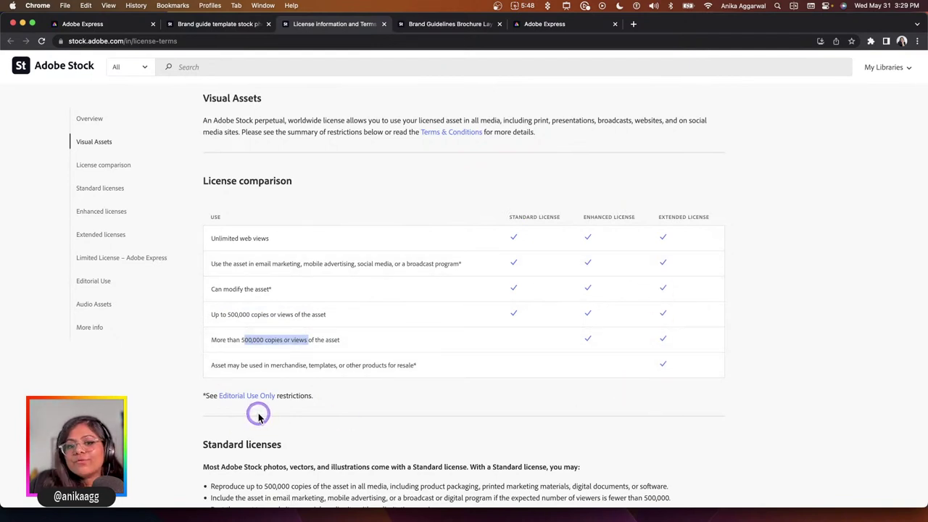
Go to the Brand Guidelines Brochure Layout page on Adobe Stock and look through the template's preview pages.
left_click(436, 27)
scroll(424, 295, "up", 10)
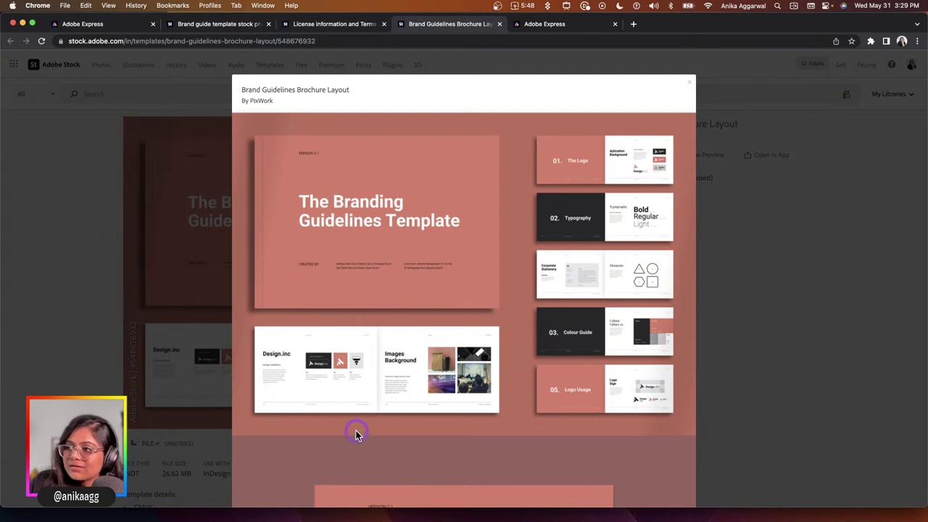
scroll(356, 422, "down", 3)
scroll(617, 276, "up", 3)
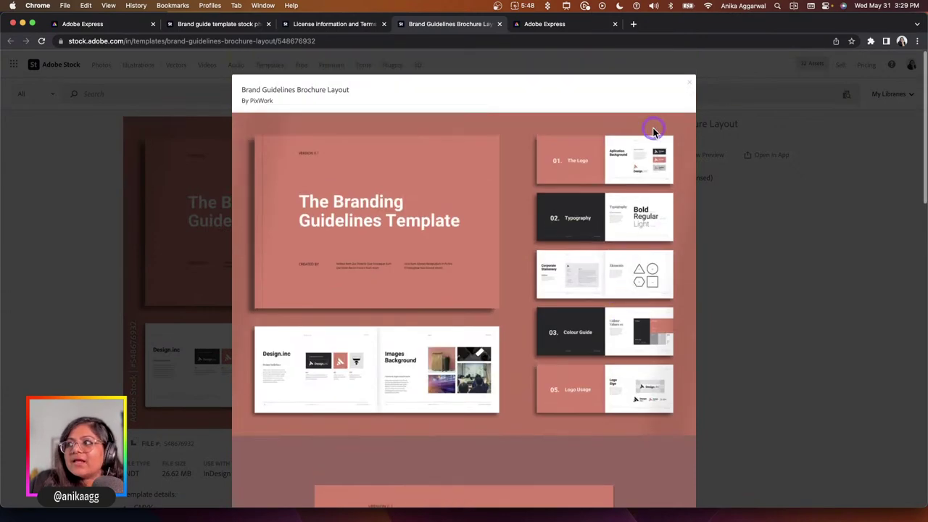
left_click(689, 86)
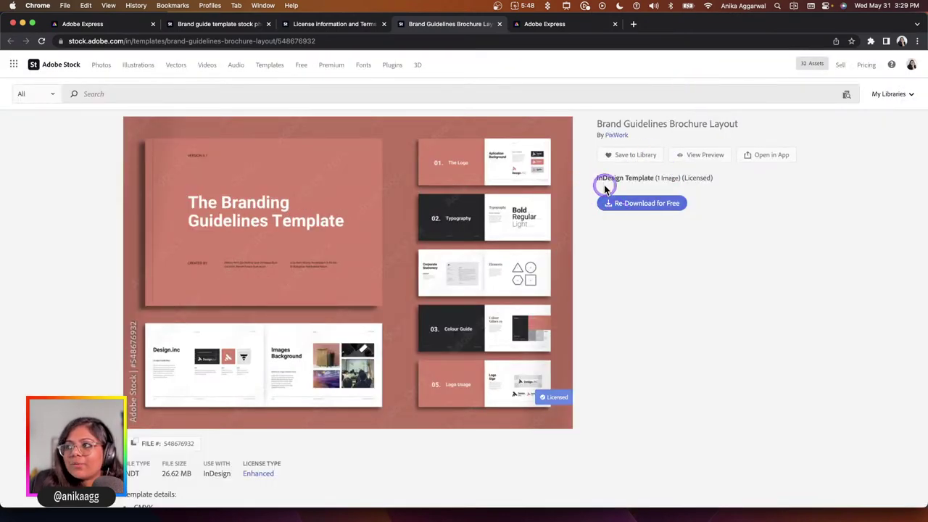
left_click(342, 272)
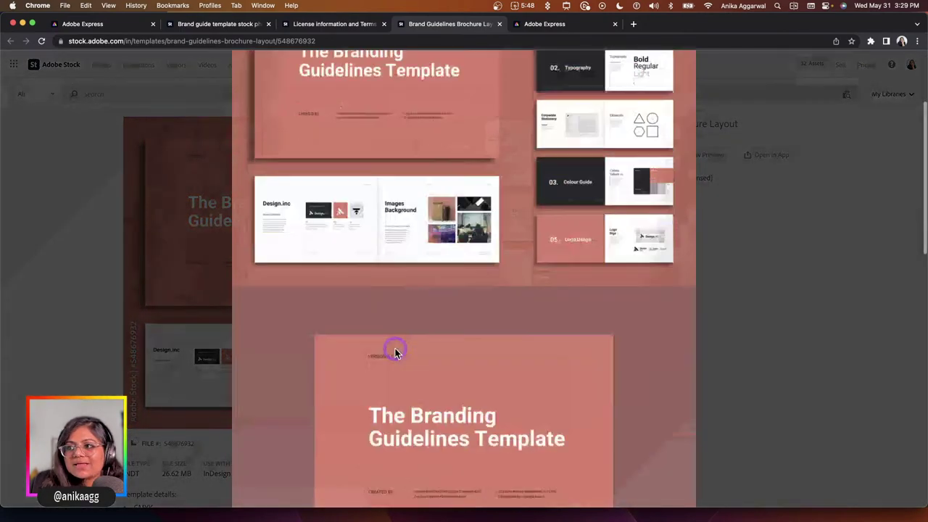
scroll(394, 352, "down", 10)
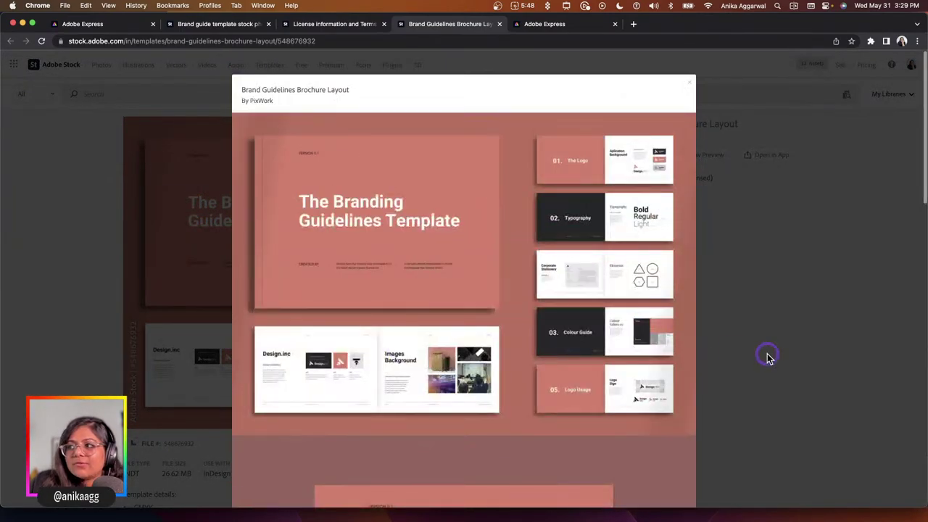
Switch to InDesign, show the SnaxBrandGuideline_May31 document and move the CC Libraries panel clear of the cover page.
left_click(349, 502)
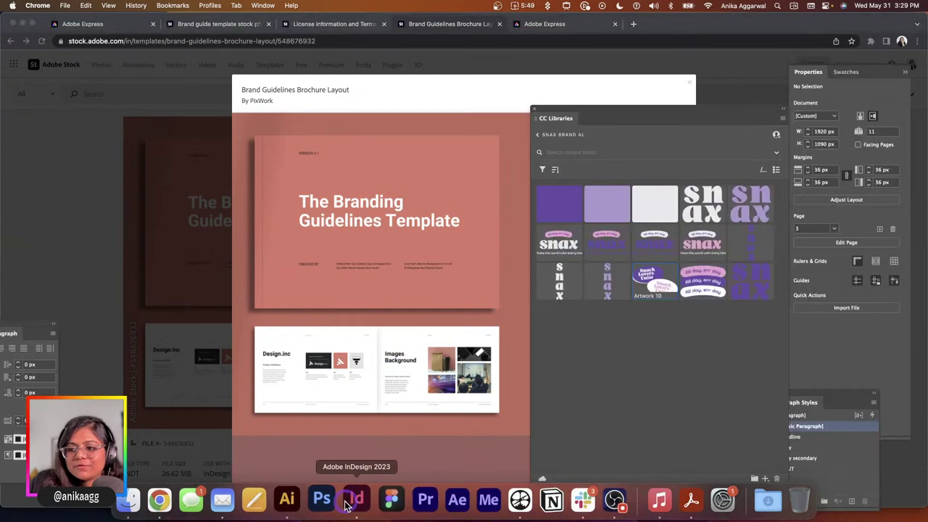
left_click(268, 66)
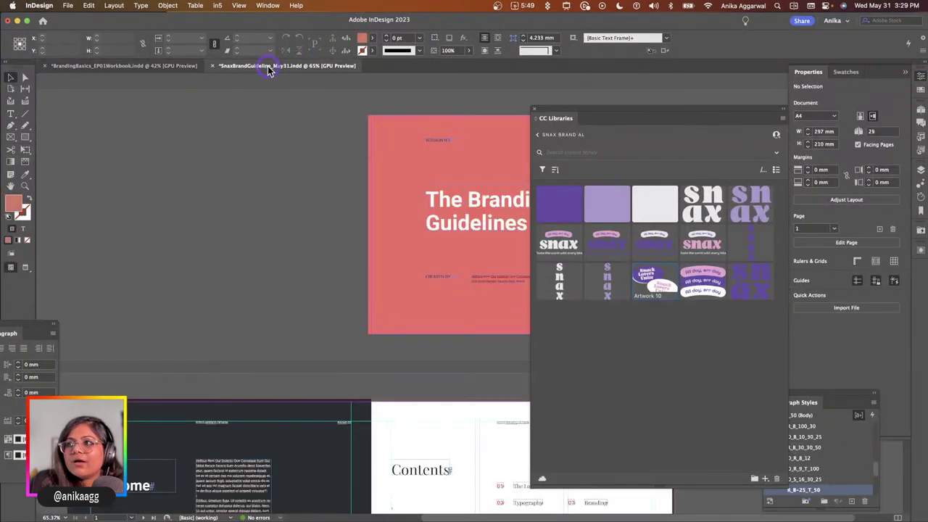
left_click_drag(754, 116, 829, 113)
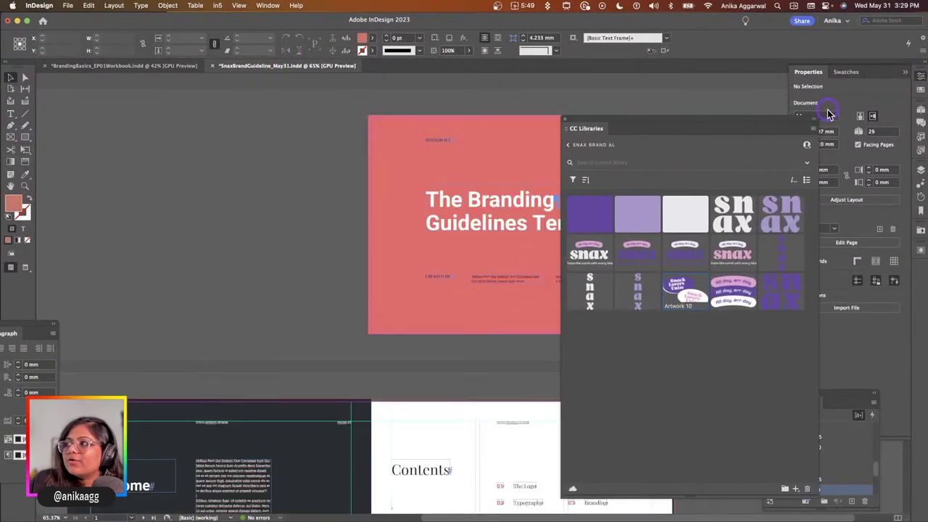
left_click_drag(753, 121, 152, 84)
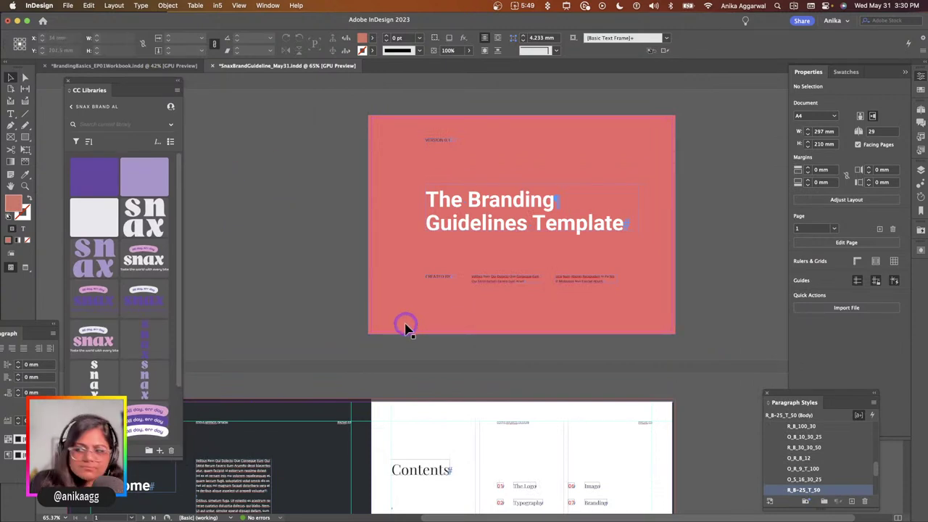
Select the cover's background rectangle and examine the template's Welcome, Contents, About Us, Introduction and logo section pages.
left_click(385, 188)
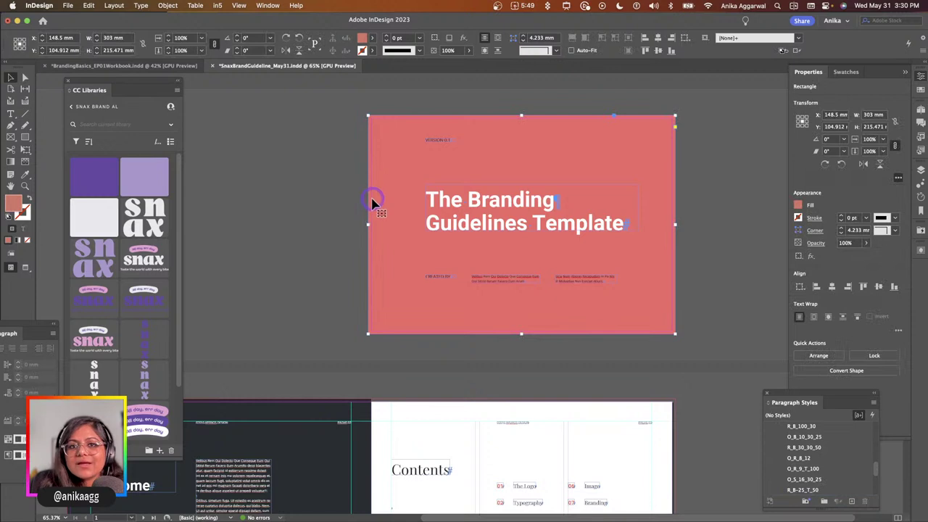
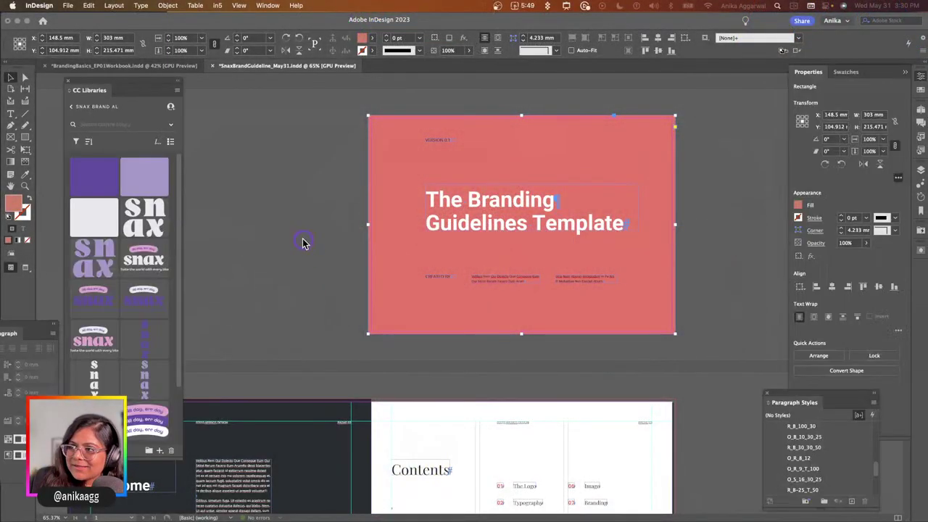
key("Tab")
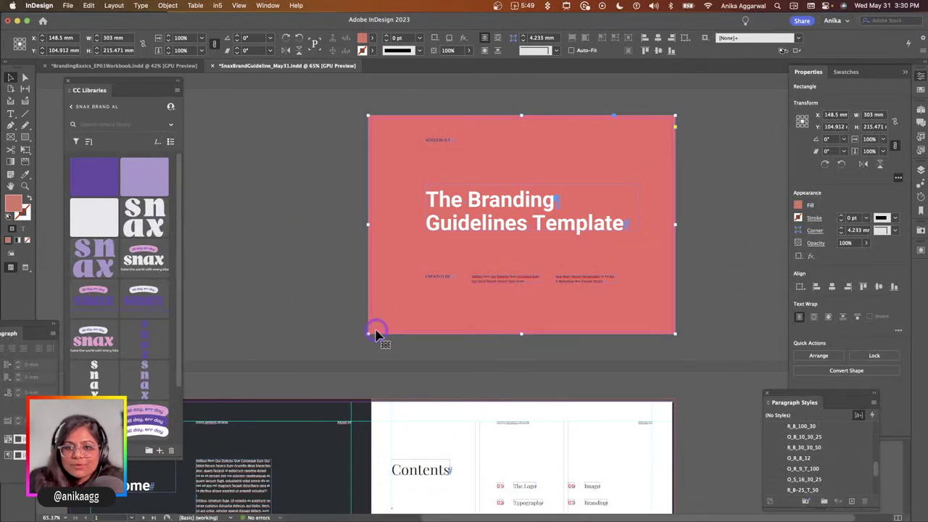
key("super+minus")
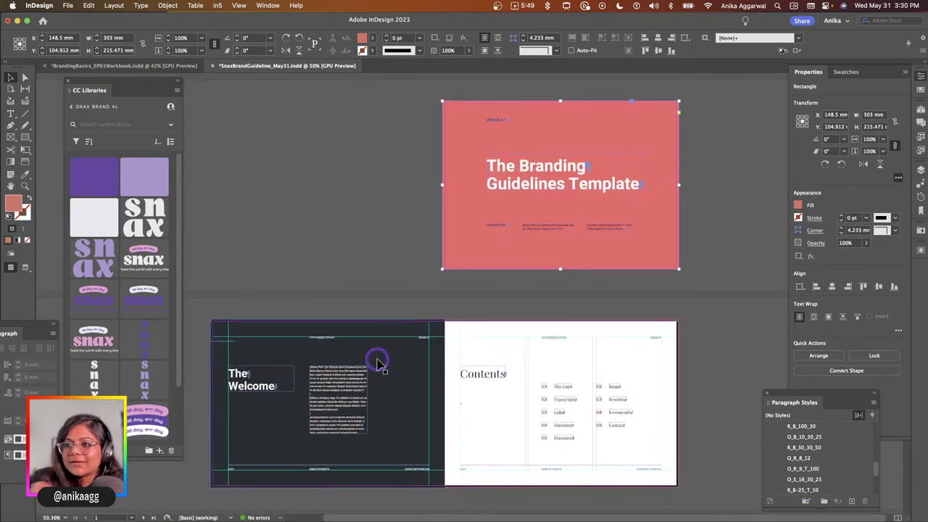
scroll(377, 362, "down", 6)
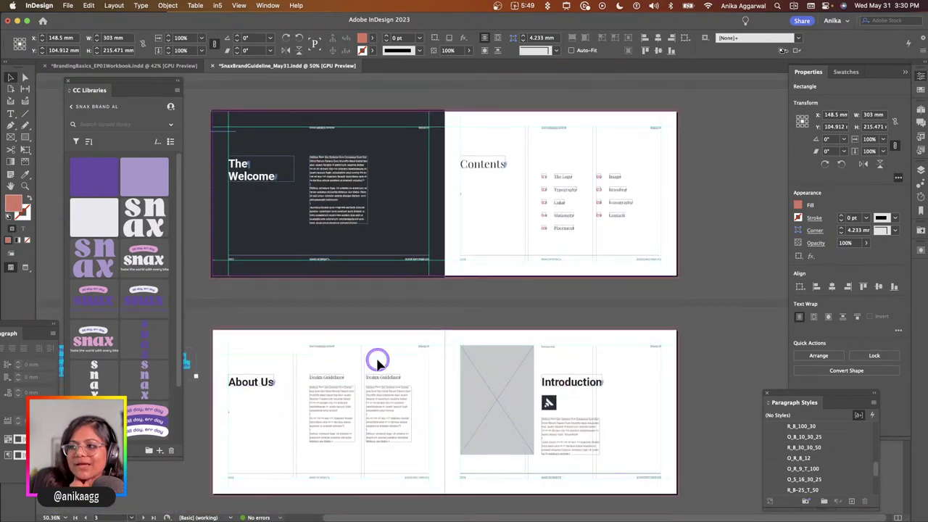
scroll(377, 363, "down", 2)
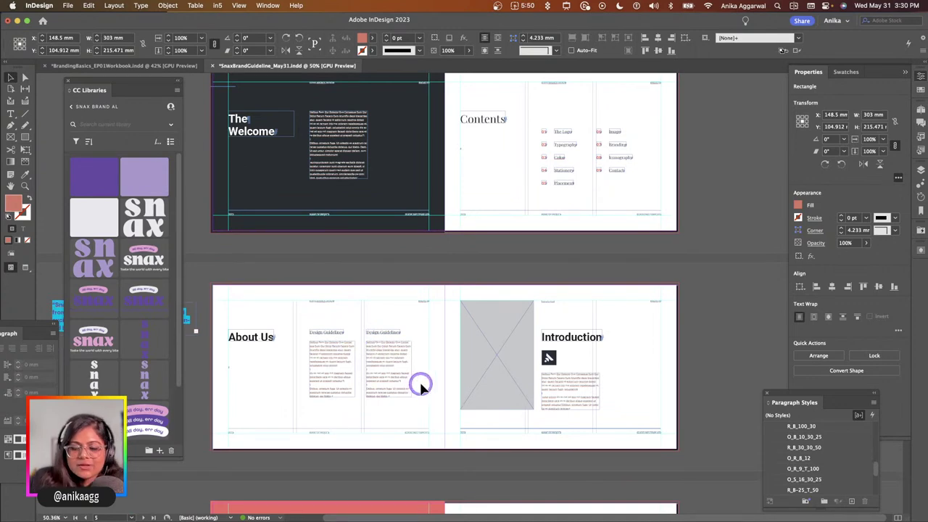
scroll(459, 399, "up", 5)
scroll(459, 399, "down", 3)
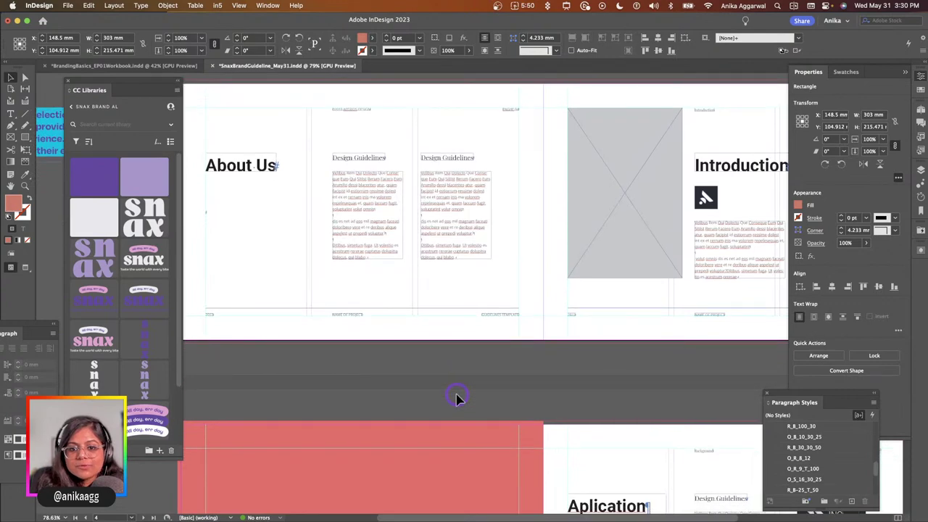
scroll(456, 398, "down", 5)
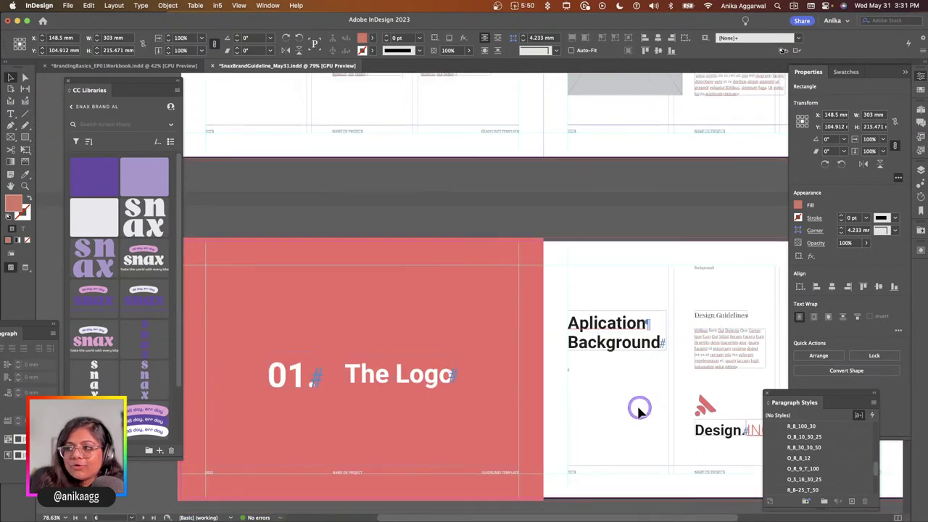
Examine the template's Typography section and the primary and secondary swatches on its Colour Guide pages.
scroll(635, 405, "down", 6)
scroll(638, 411, "down", 6)
scroll(637, 411, "down", 9)
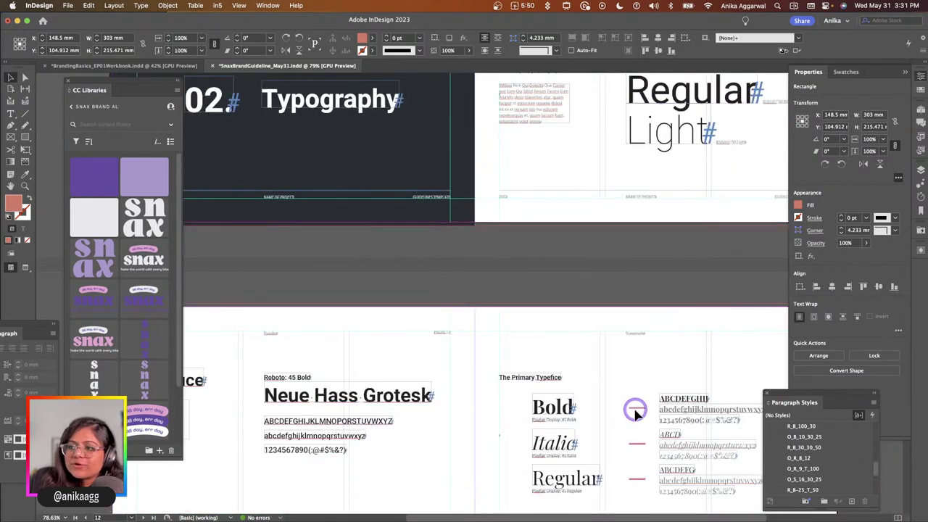
scroll(635, 411, "down", 10)
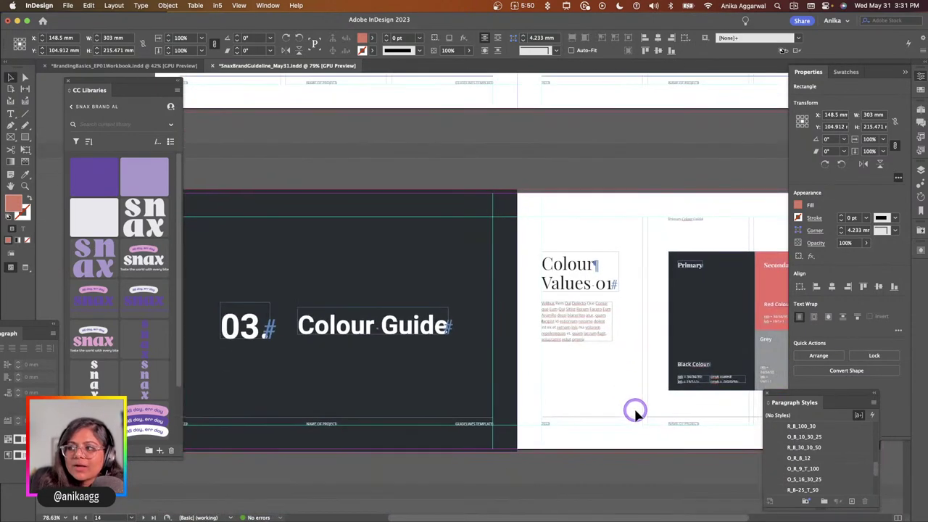
scroll(635, 410, "right", 2)
scroll(631, 406, "up", 5)
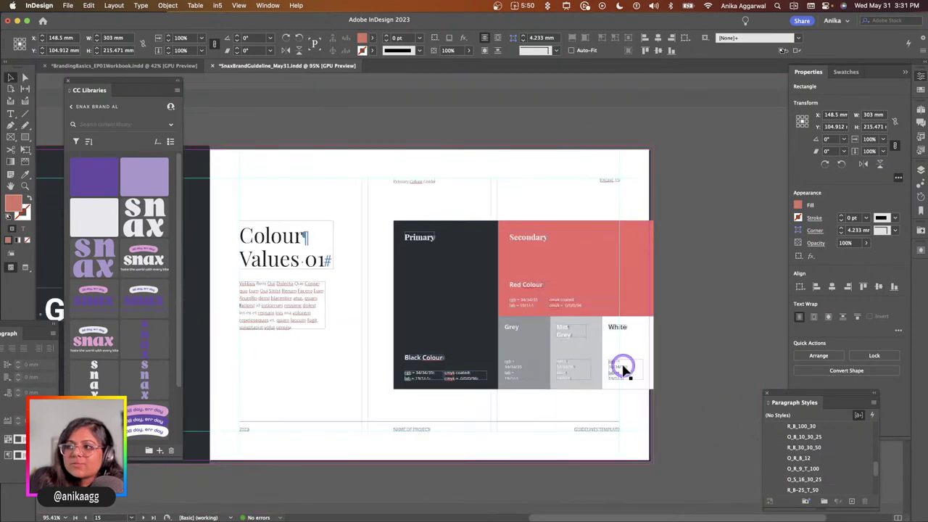
scroll(289, 244, "right", 2)
scroll(269, 263, "left", 2)
scroll(294, 305, "down", 4)
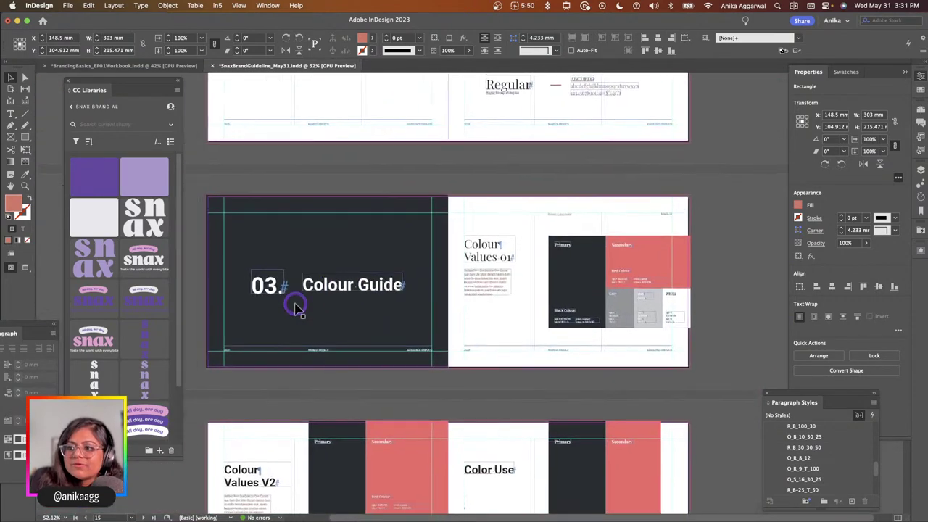
Examine the template's Color Use and Stationery pages, including the business card layout under Corporate Stationery.
scroll(294, 306, "down", 5)
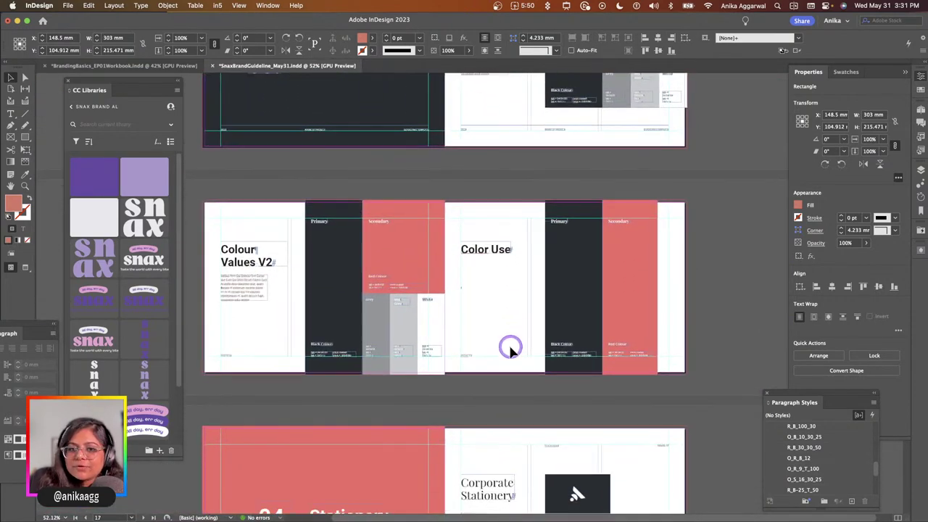
scroll(510, 349, "down", 5)
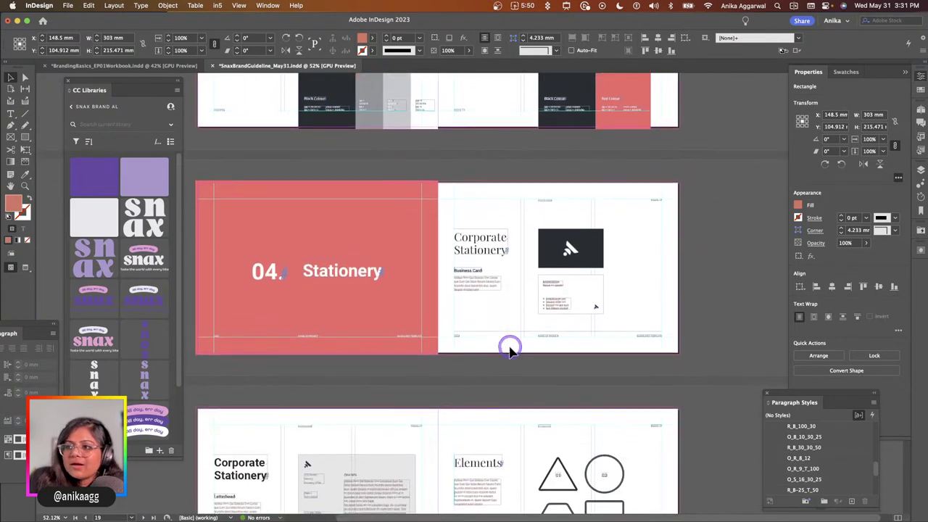
scroll(510, 350, "down", 1)
scroll(509, 351, "down", 1)
scroll(532, 256, "up", 5)
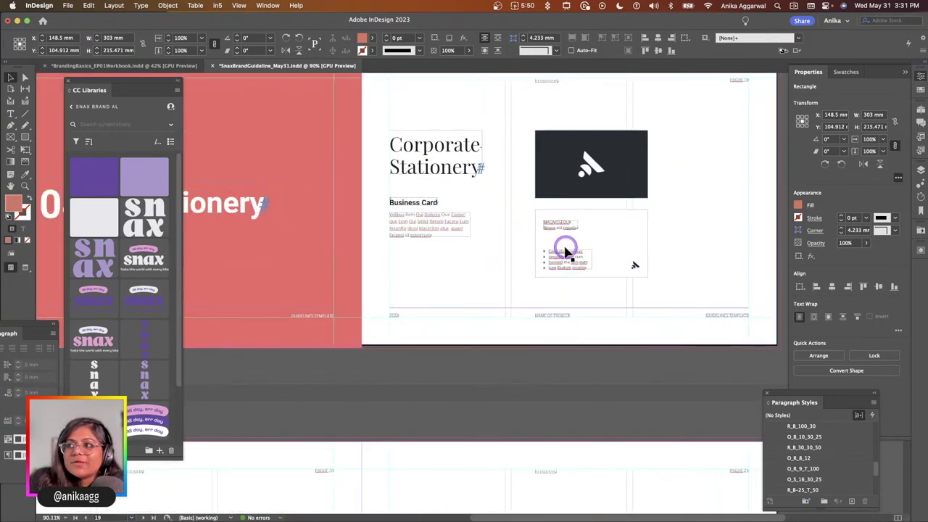
scroll(576, 294, "up", 3)
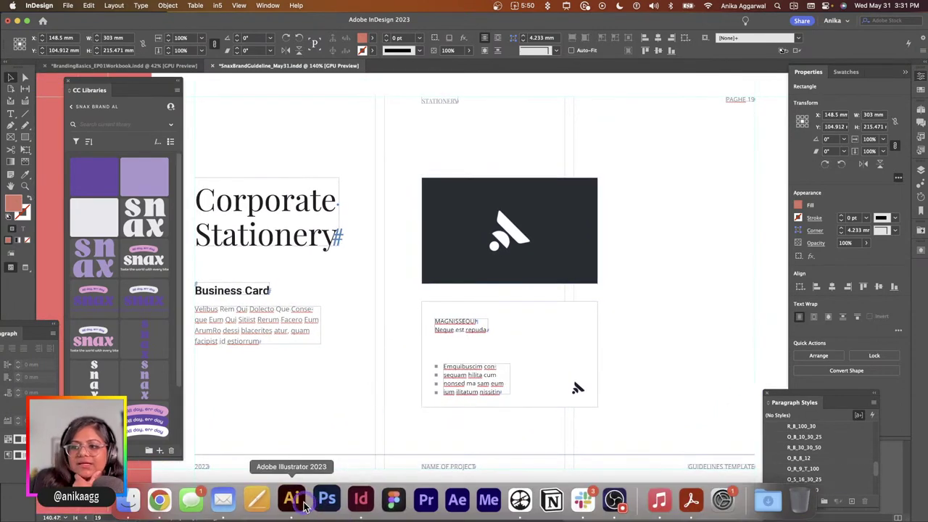
Switch to Illustrator and copy both Snax business card designs beside the logo grid.
left_click(289, 499)
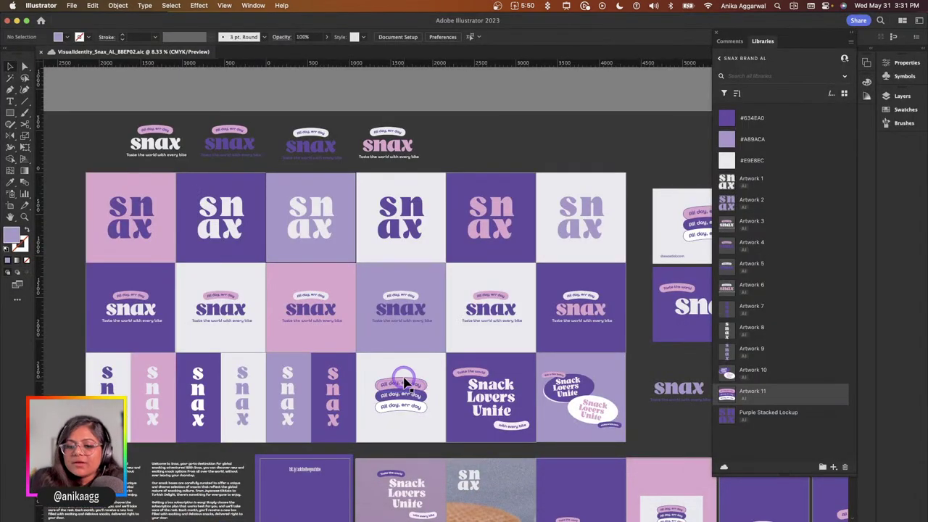
scroll(404, 394, "down", 2)
scroll(582, 326, "right", 3)
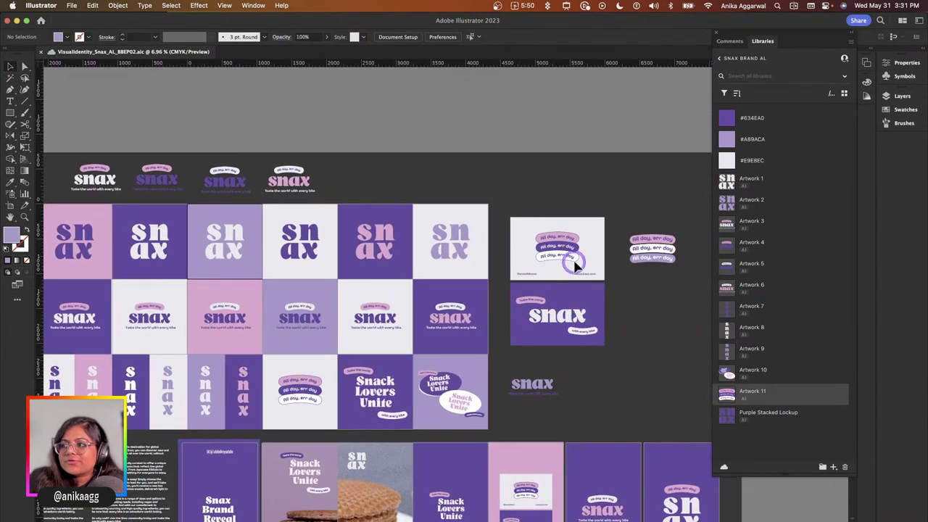
scroll(576, 267, "up", 3)
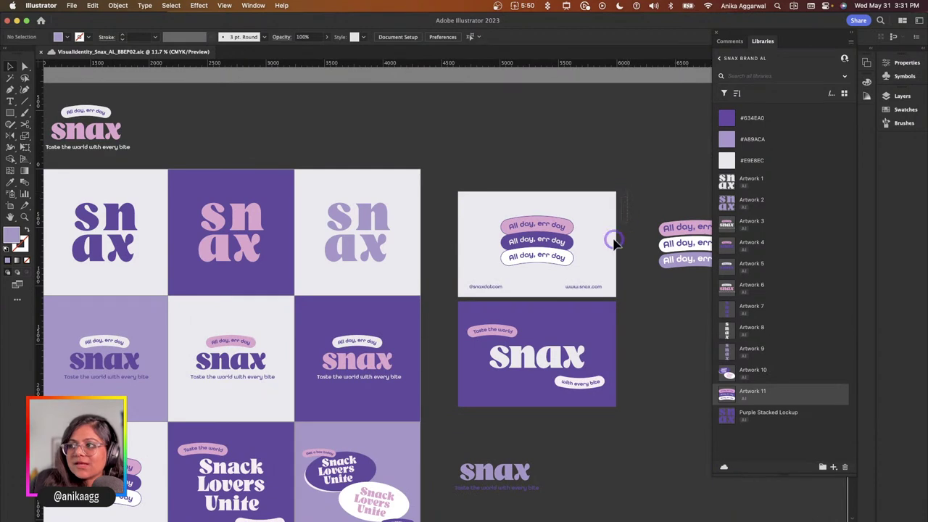
left_click_drag(449, 415, 451, 413)
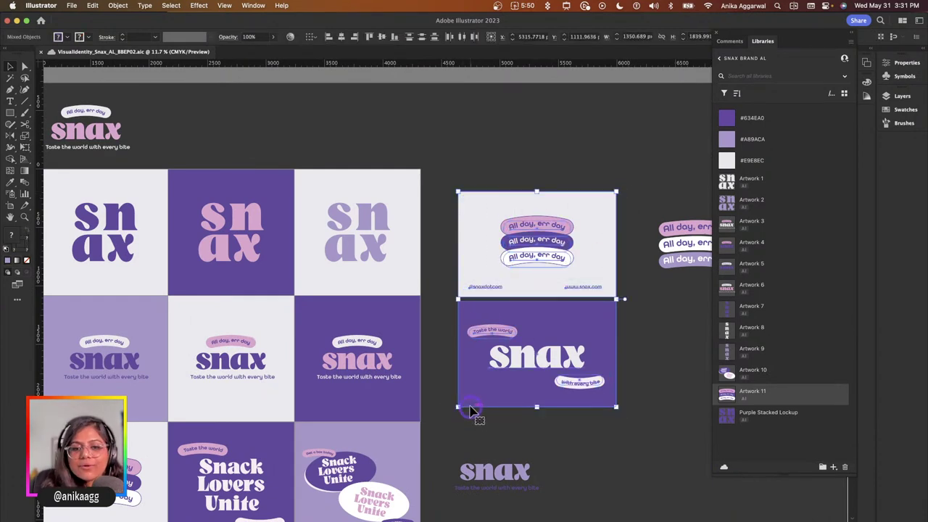
Switch to InDesign, paste the two cards onto the Corporate Stationery page and scale them to about 81 × 110 mm over the placeholders.
key("super+Tab")
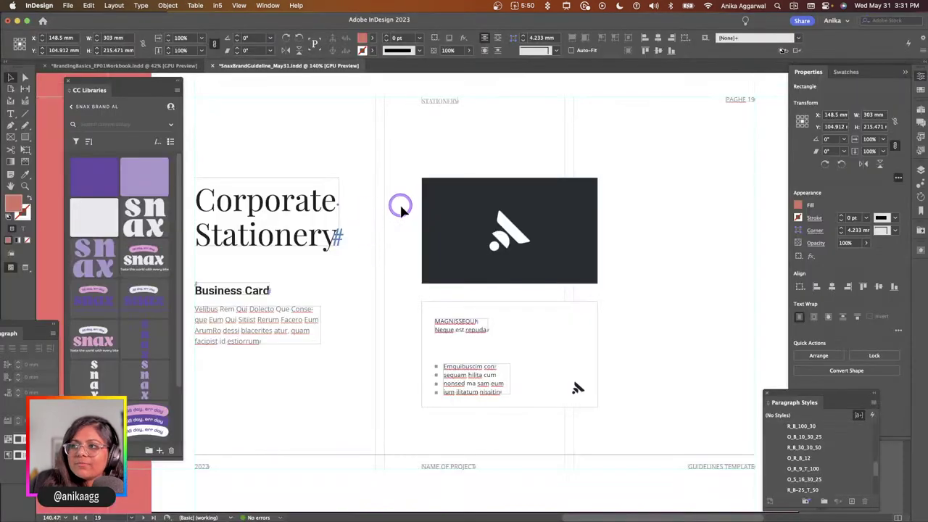
key("super+v")
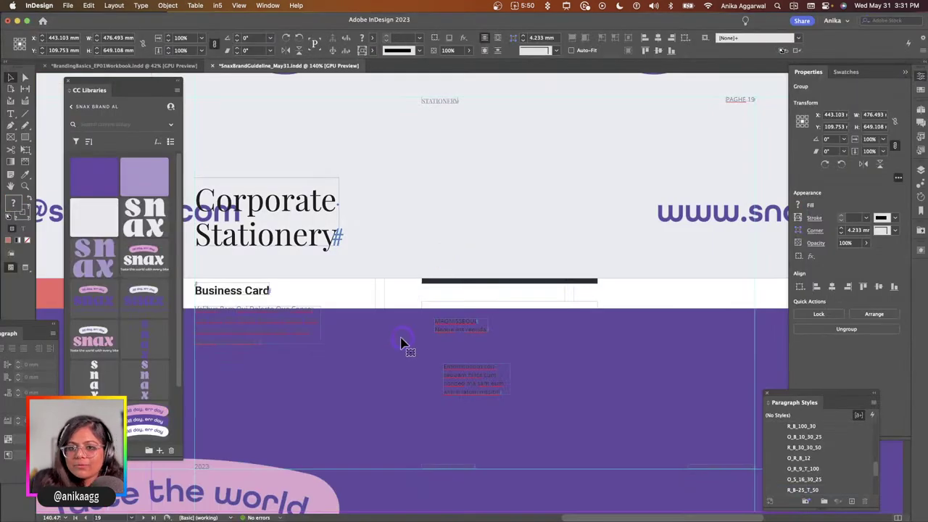
scroll(404, 344, "down", 5)
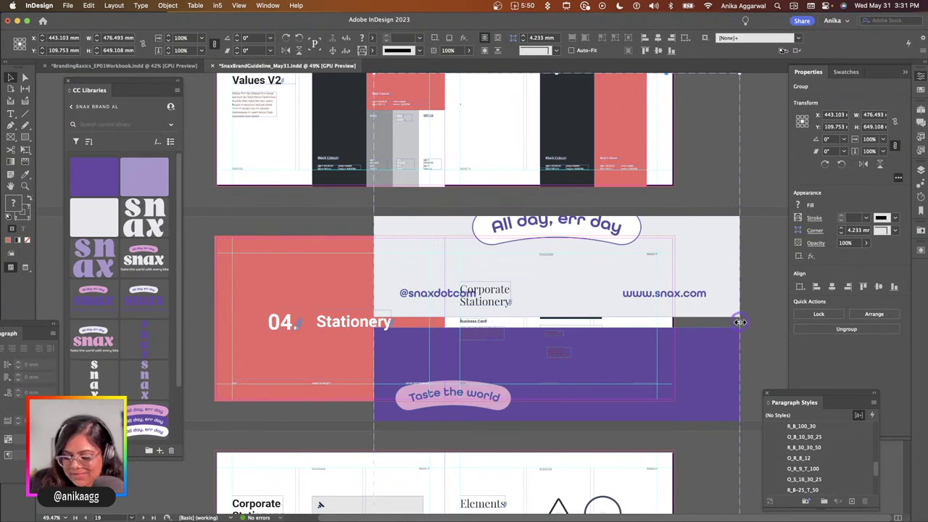
left_click_drag(740, 322, 596, 297)
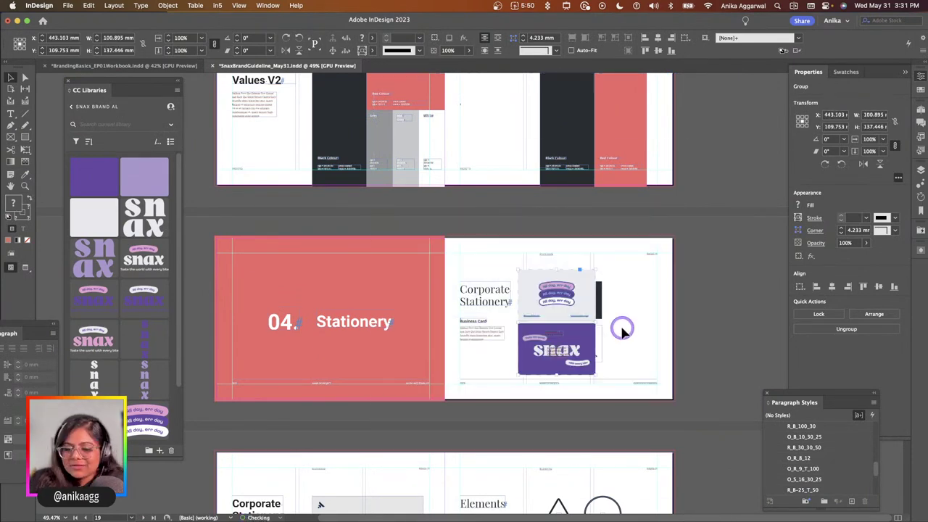
scroll(586, 356, "up", 5)
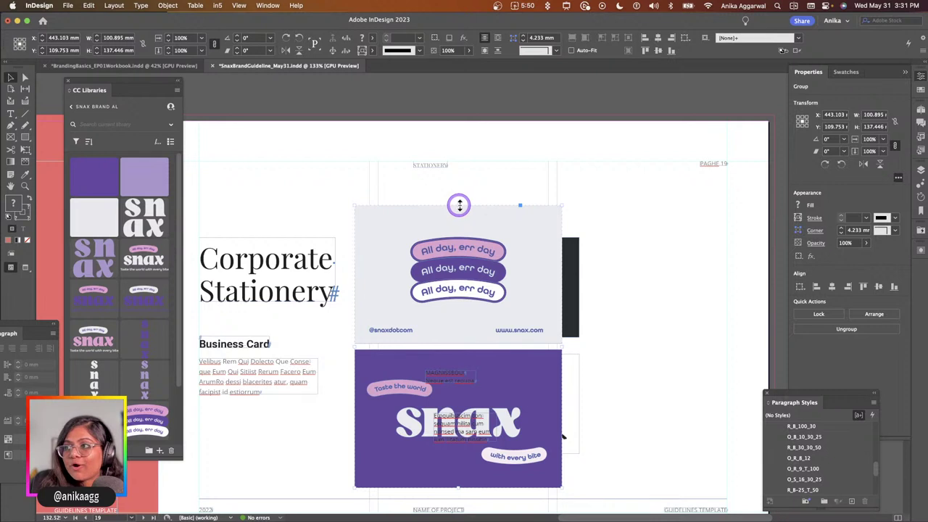
left_click_drag(461, 203, 492, 260)
left_click(558, 431)
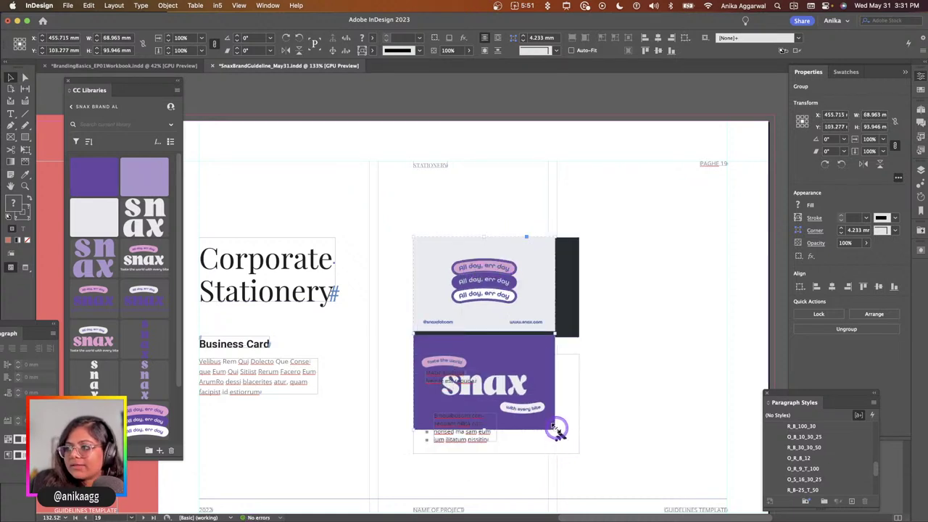
left_click_drag(559, 431, 578, 444)
Delete the placeholder business card text and artwork beneath the Snax cards, cutting the cards out and pasting them back in place.
double_click(481, 431)
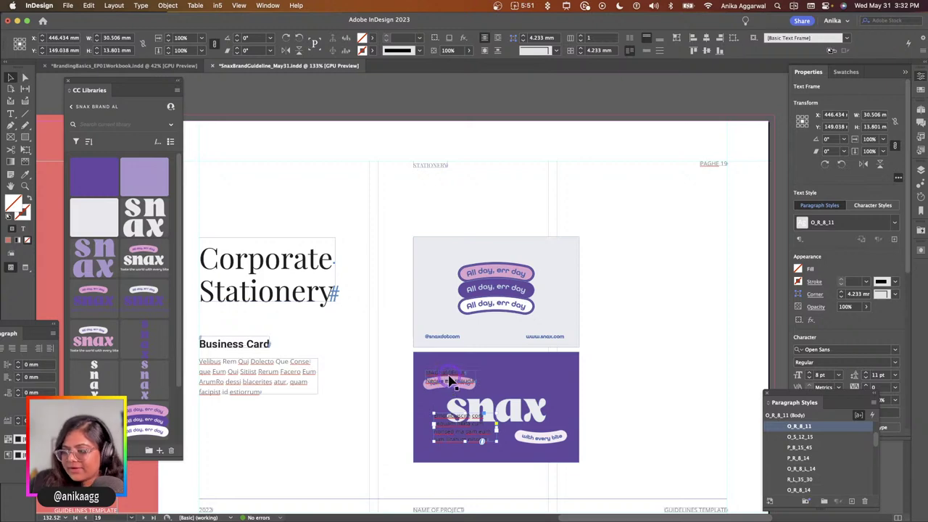
key("Delete")
left_click(450, 338)
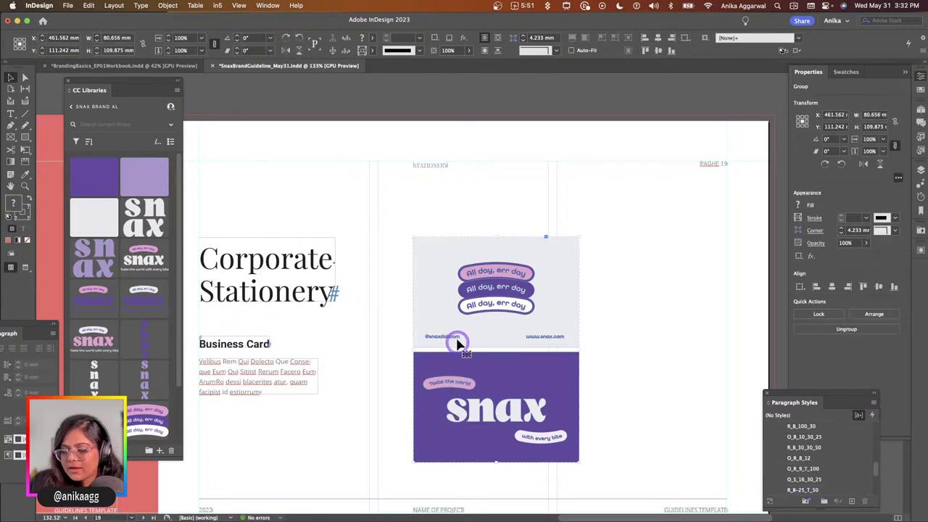
left_click_drag(458, 344, 529, 347)
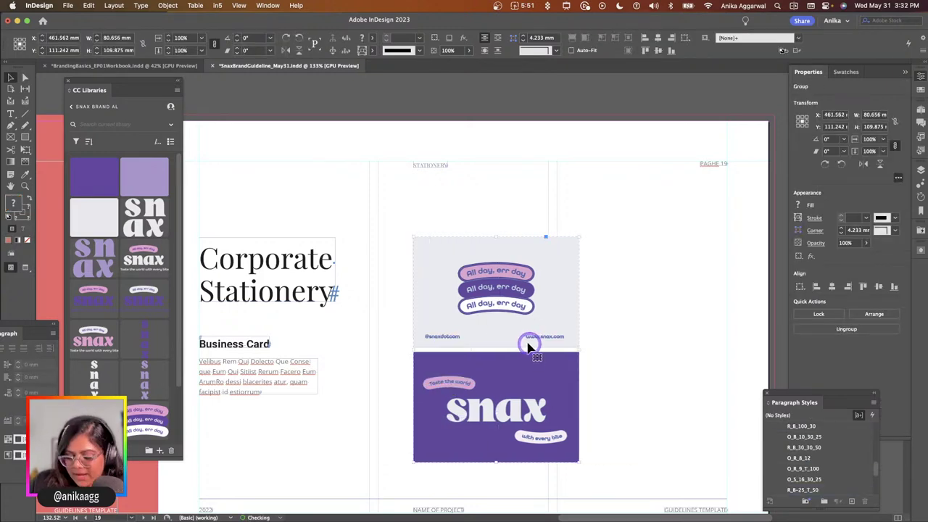
key("Delete")
left_click(428, 242)
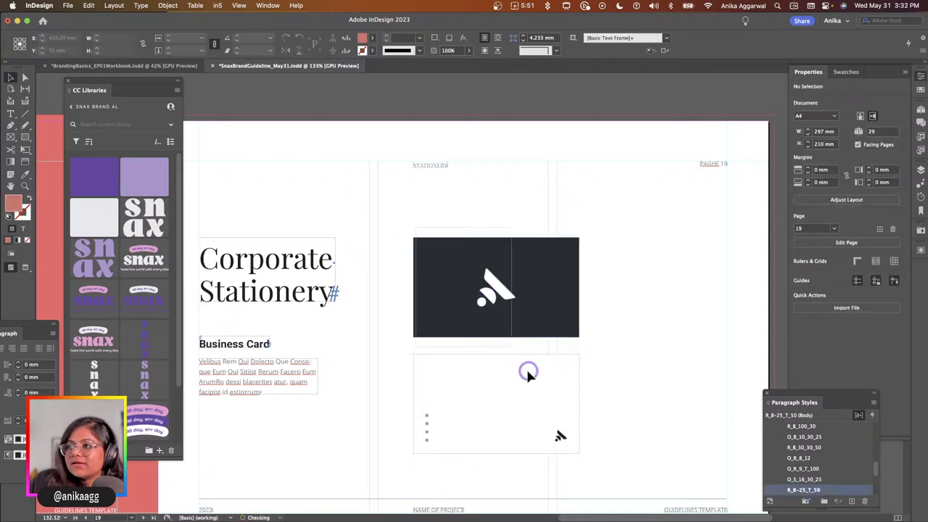
left_click_drag(406, 226, 597, 474)
key("Delete")
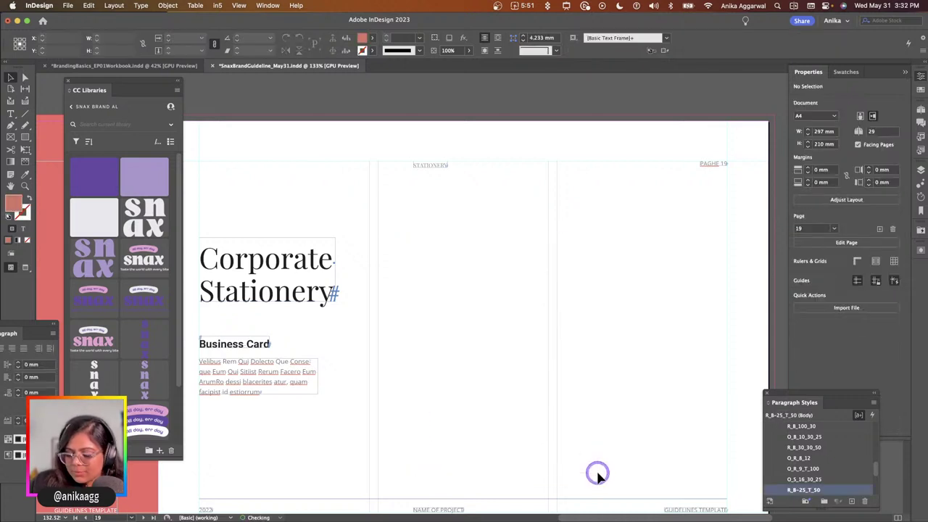
key("super+v")
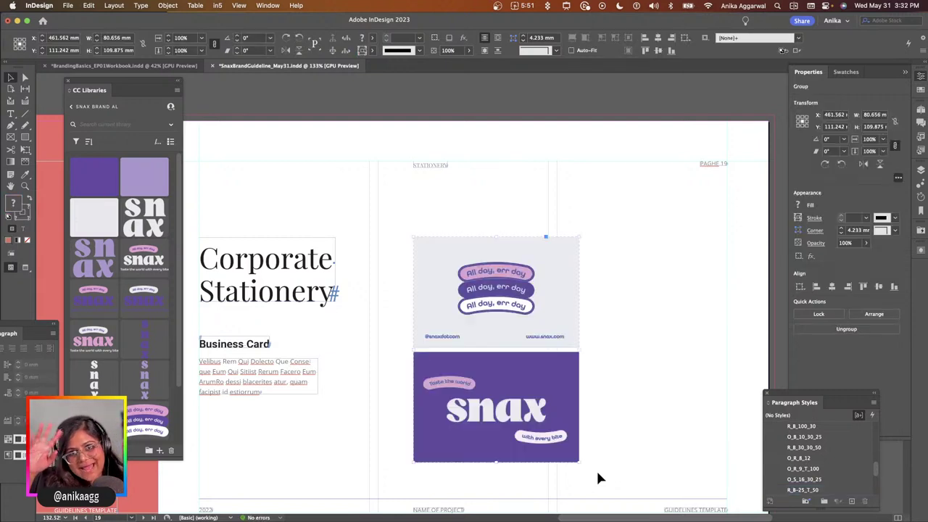
Switch to Illustrator, expand the appearance of both business cards, expand their object, fill and stroke, and copy the result.
left_click(634, 412)
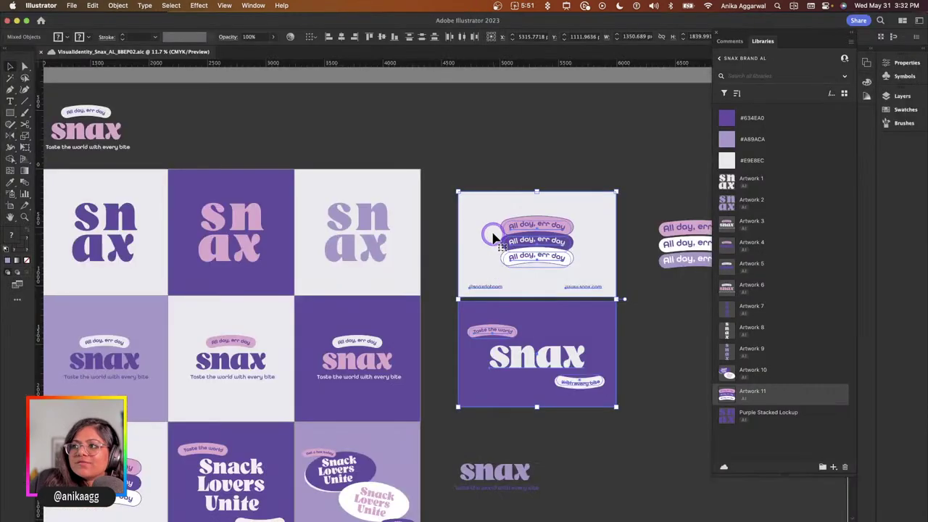
left_click(118, 6)
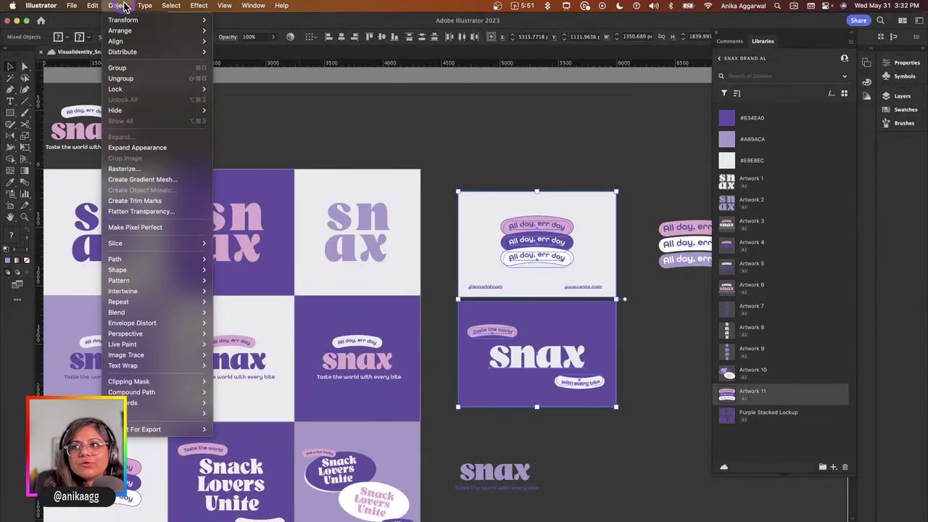
left_click(142, 148)
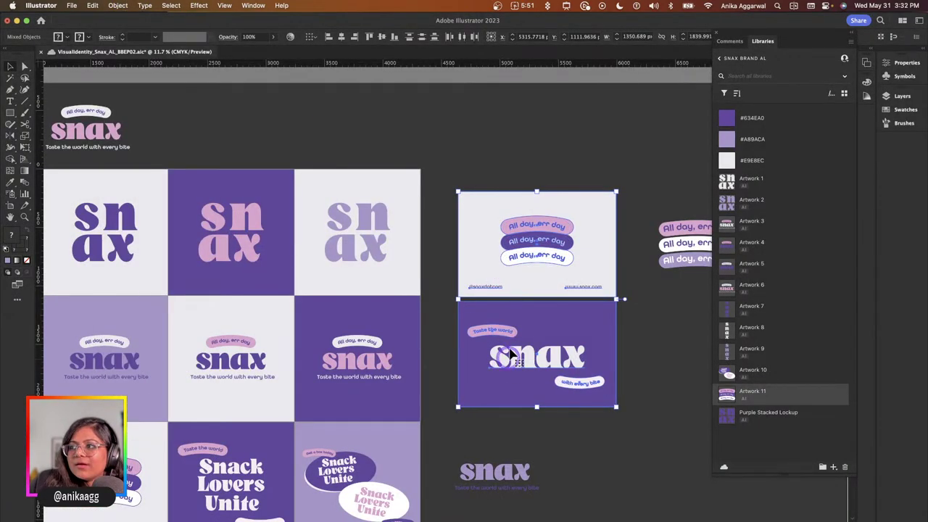
left_click(109, 6)
left_click(169, 136)
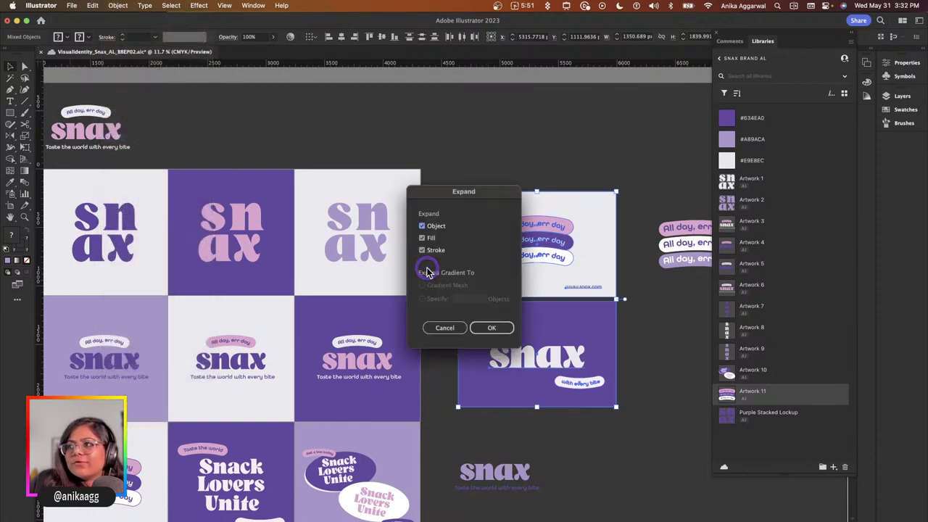
left_click(491, 326)
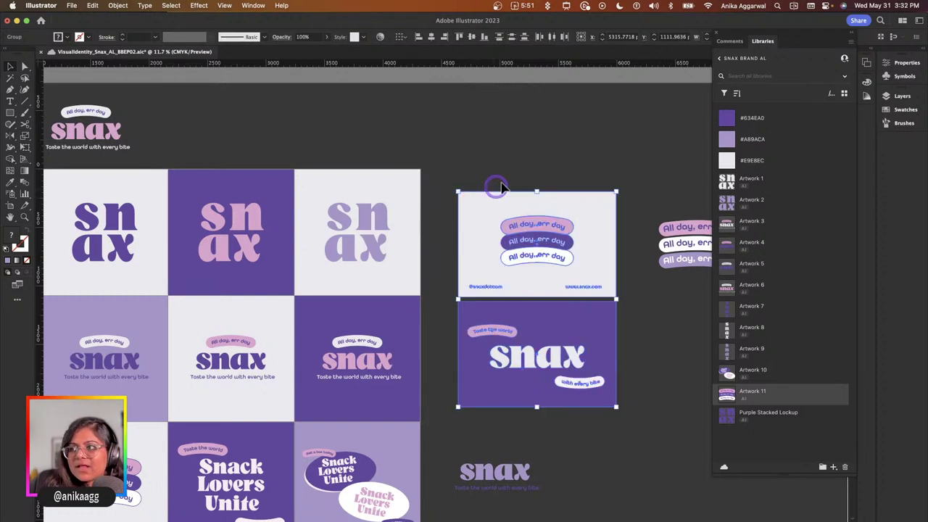
left_click_drag(504, 186, 451, 250)
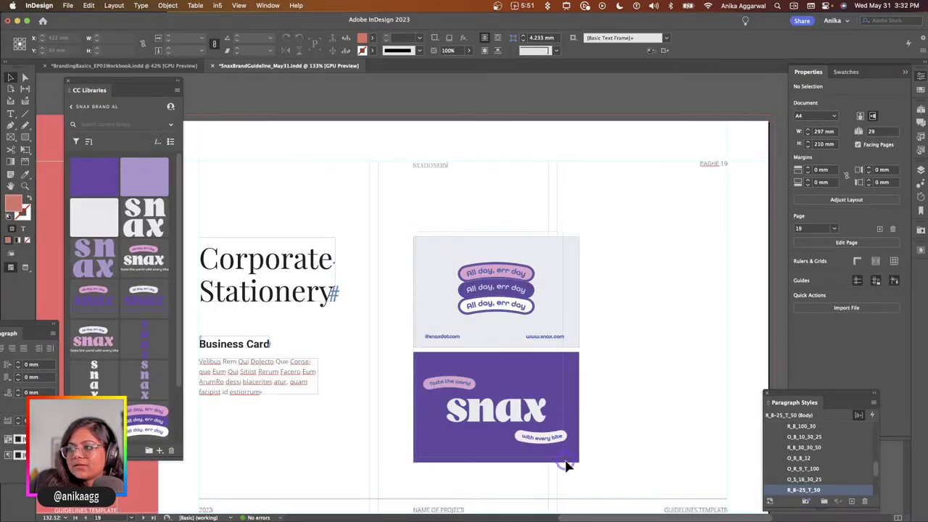
Switch to InDesign and replace the card group on the Corporate Stationery page with the expanded cards, scaled to about 77 × 104 mm.
left_click(389, 413)
key("super+v")
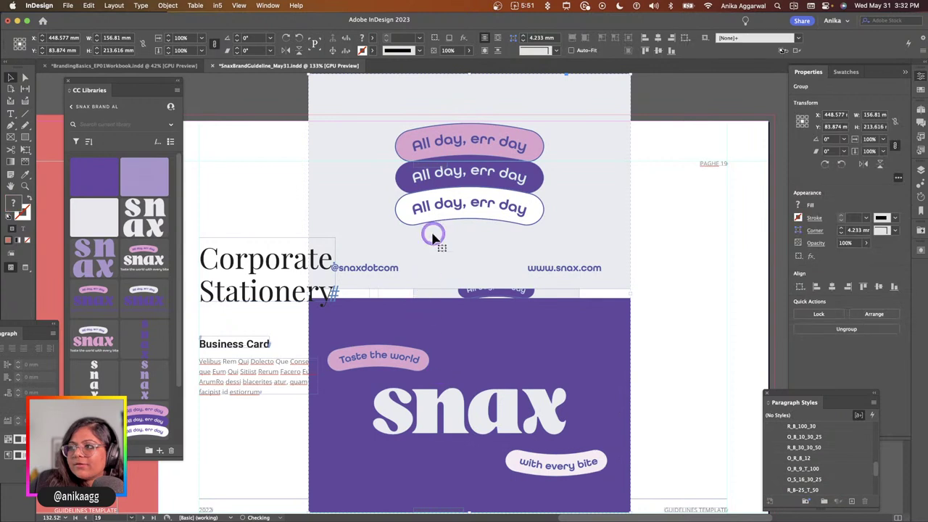
left_click_drag(632, 294, 515, 305)
key("super+z")
key("super+z")
key("super+z")
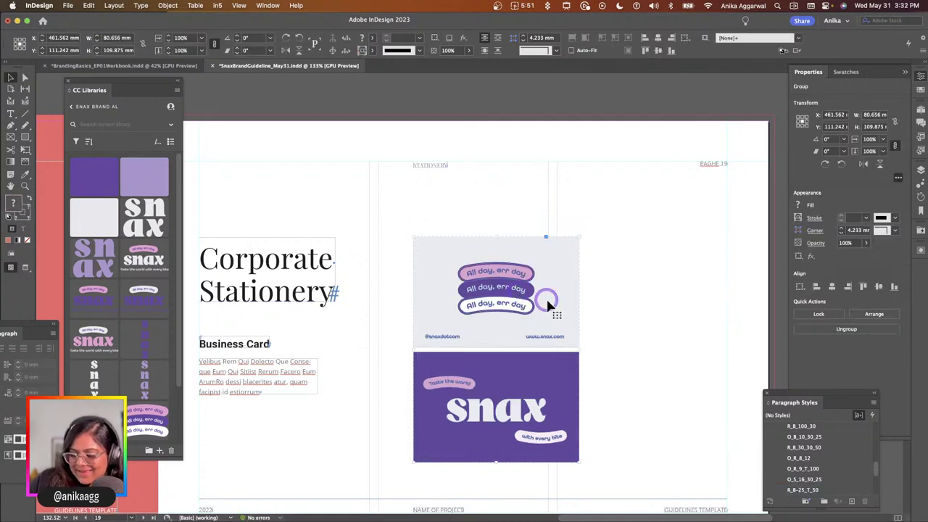
key("super+shift+z")
key("super+shift+z")
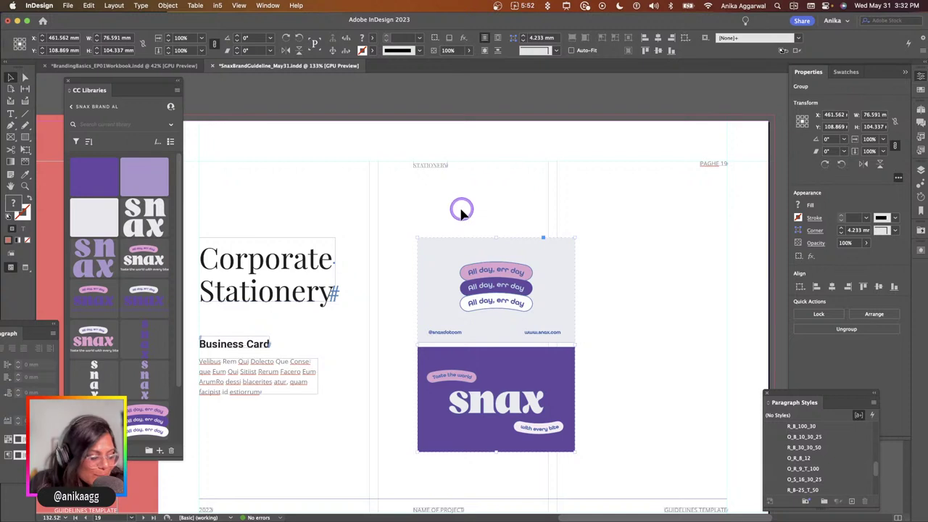
left_click(475, 218)
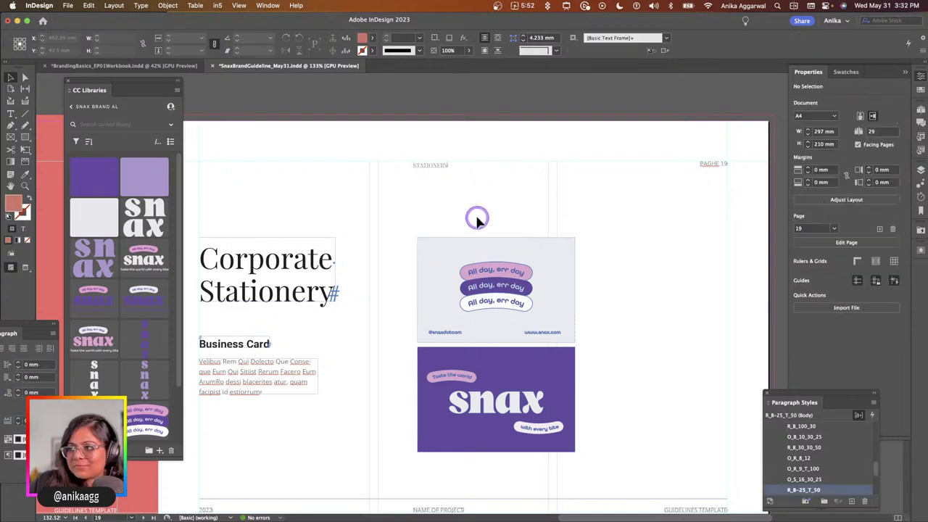
Preview the Stationery spread without guides and frame edges, and return to the normal view.
key("w")
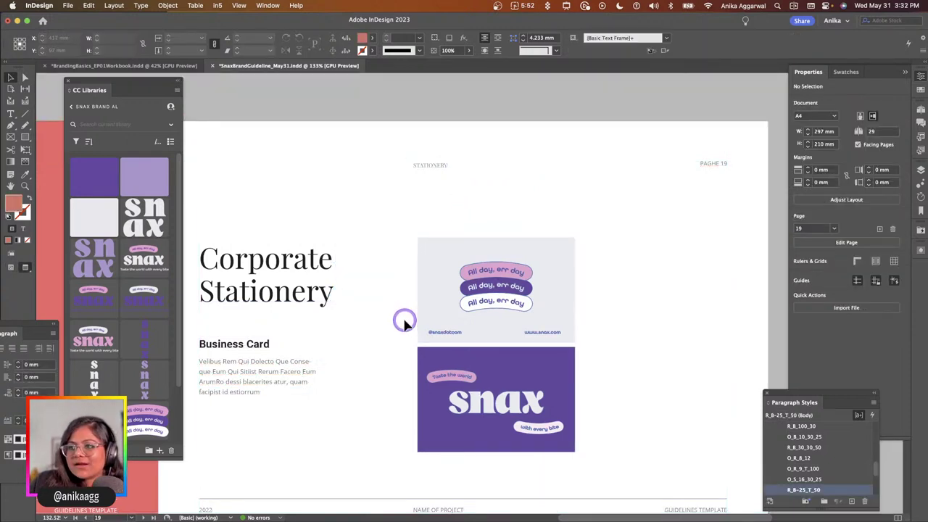
scroll(405, 325, "down", 5)
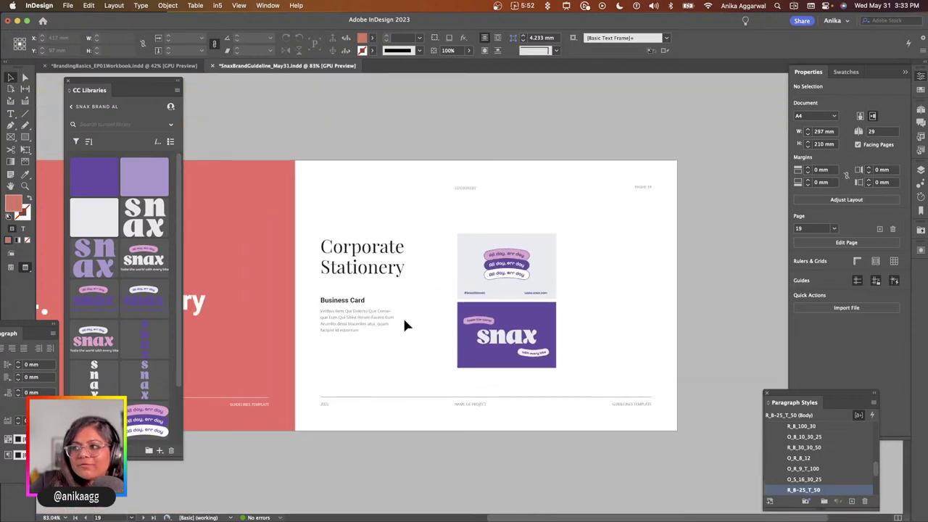
scroll(404, 325, "left", 5)
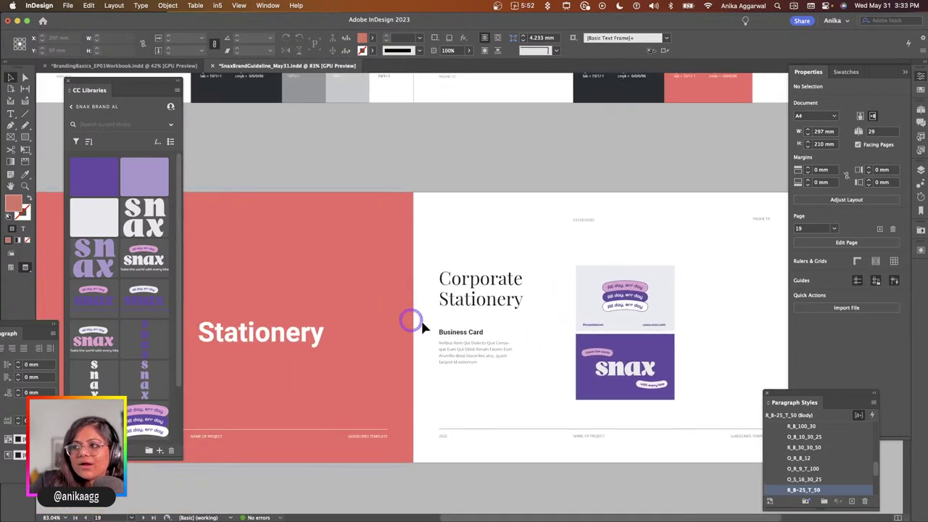
scroll(473, 369, "left", 4)
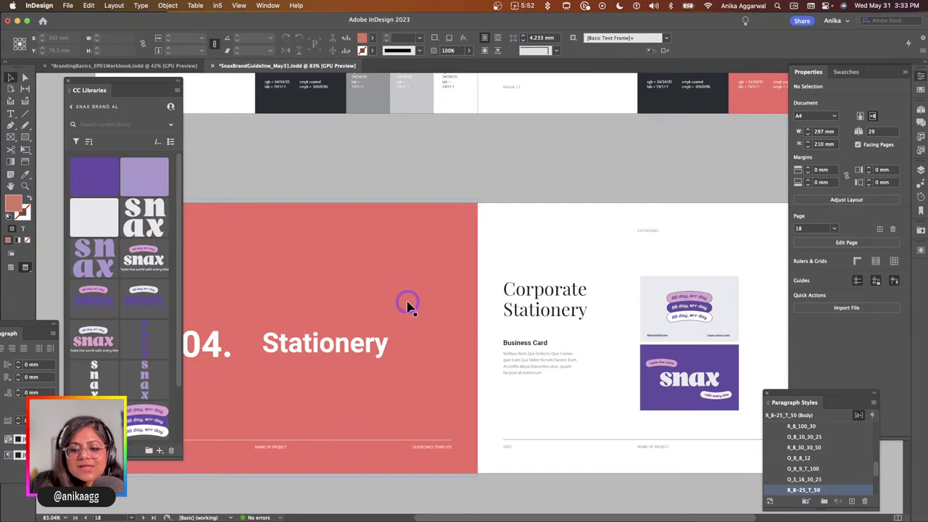
key("w")
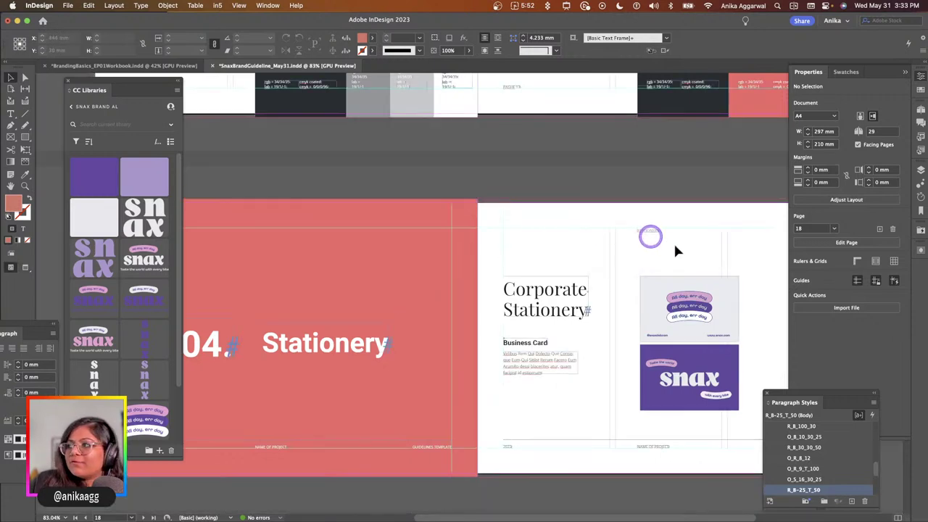
Collapse the Properties panel, show the Pages overview to examine the masters and spreads, and hide the overview again.
left_click(918, 79)
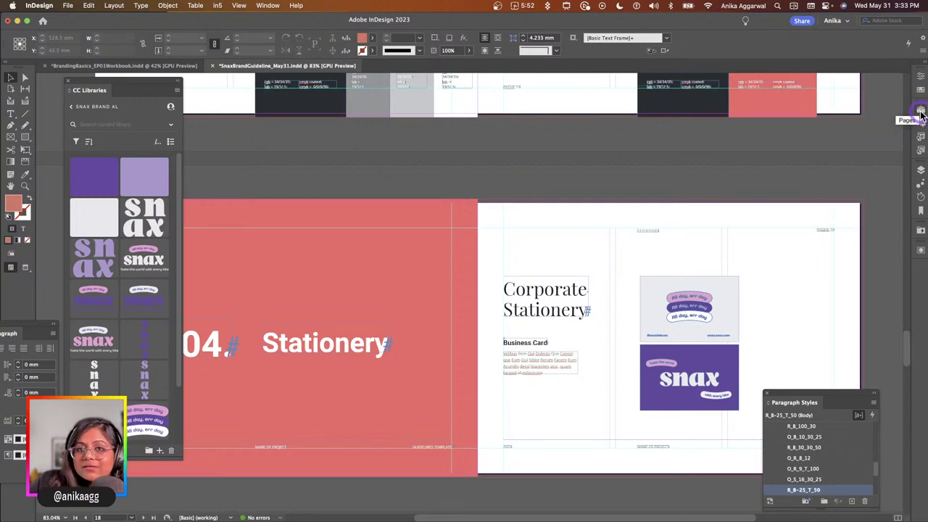
left_click(920, 112)
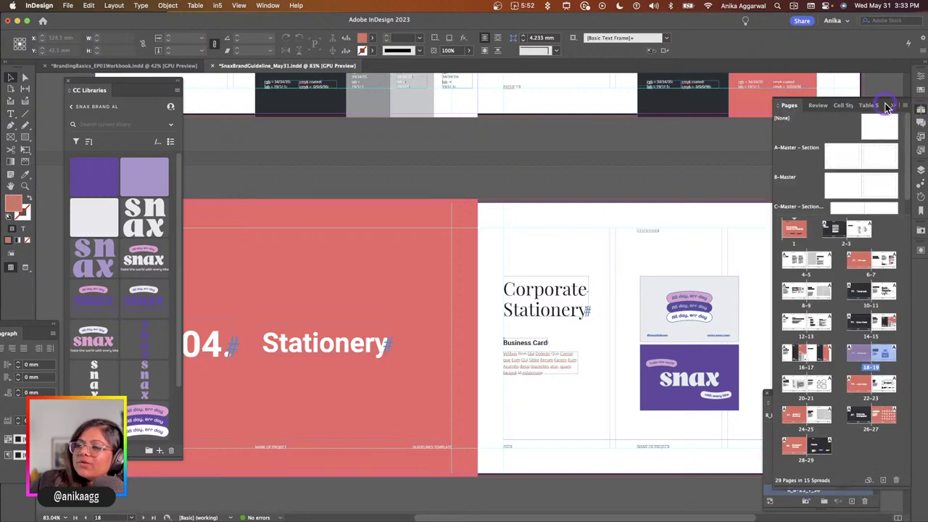
left_click(268, 5)
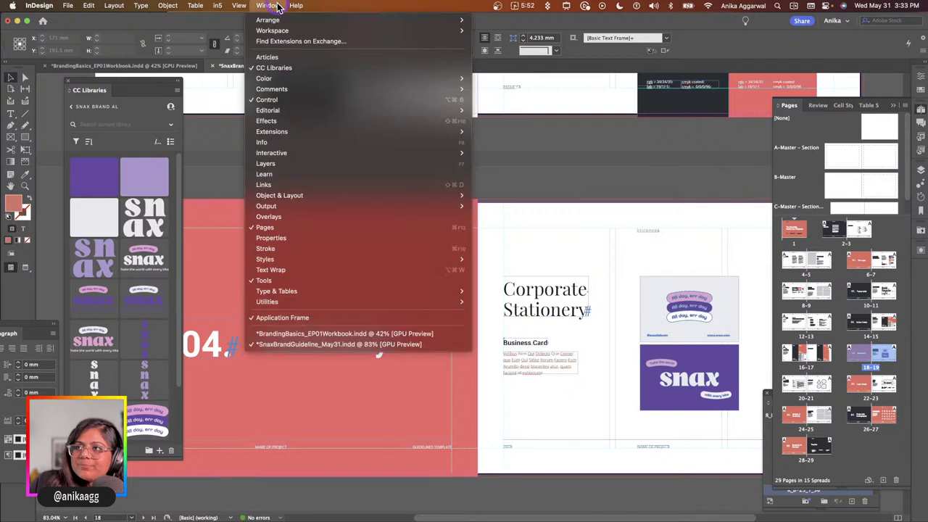
left_click(264, 229)
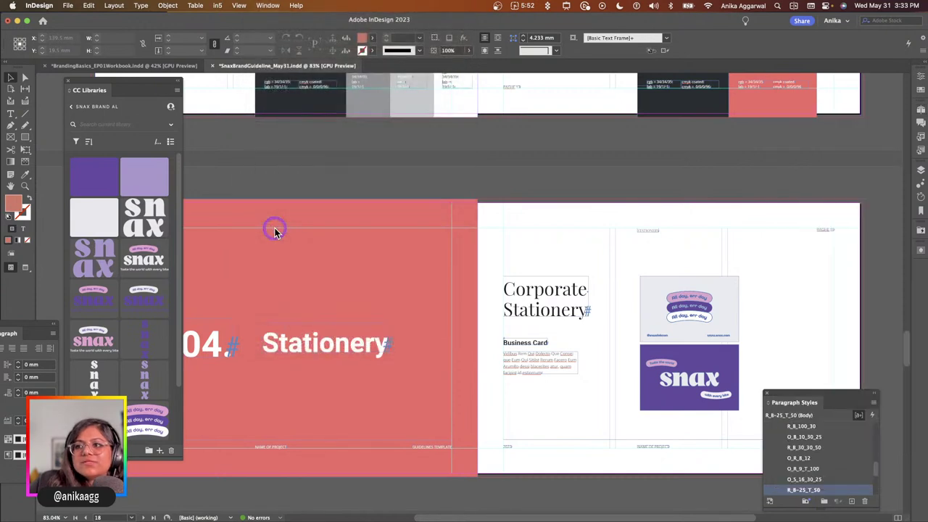
Show the page overview of the brand guidelines document and save the document.
left_click(267, 7)
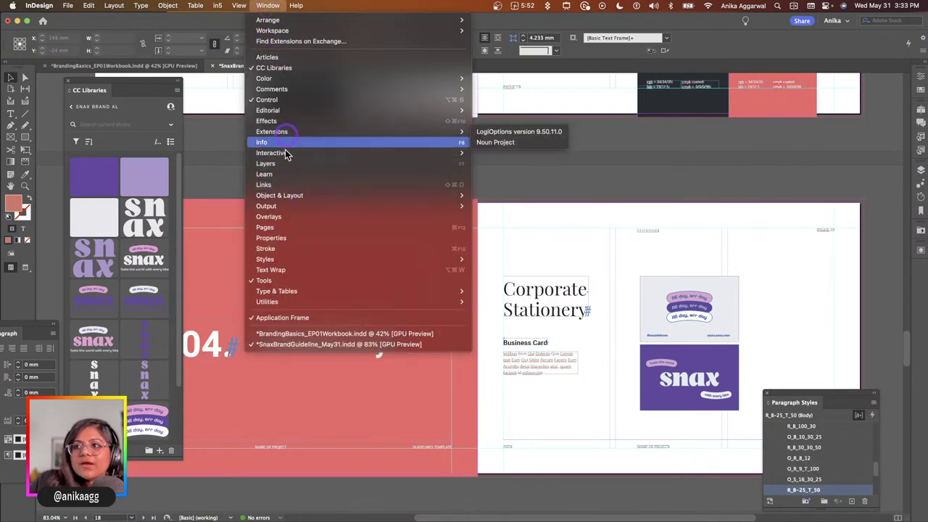
left_click(280, 229)
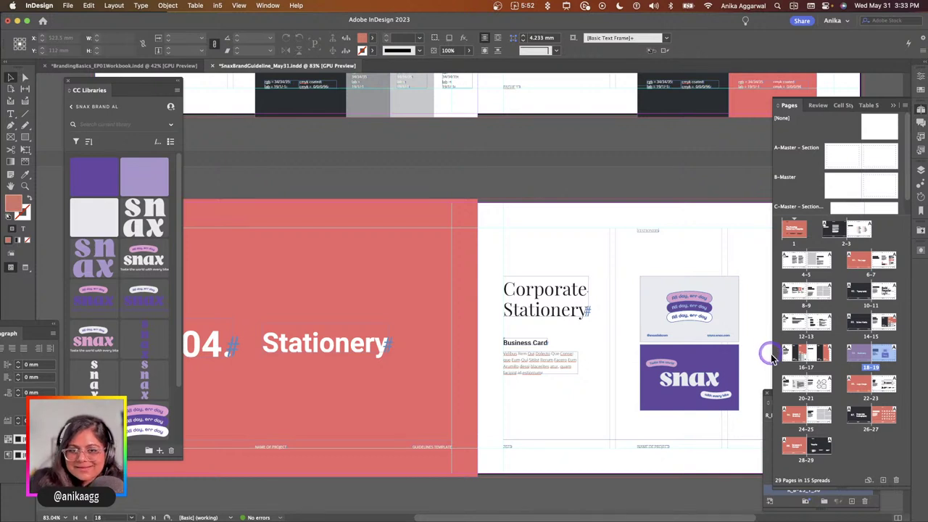
left_click(865, 369)
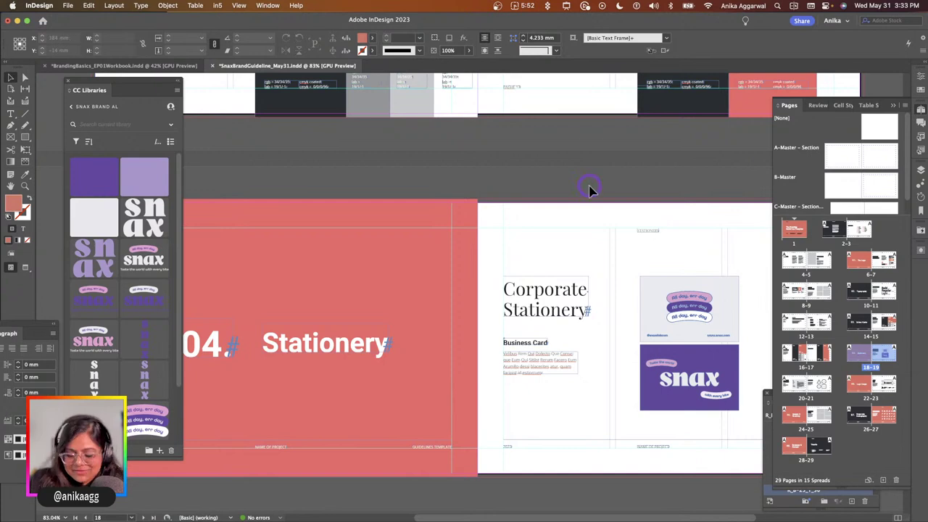
key("super+s")
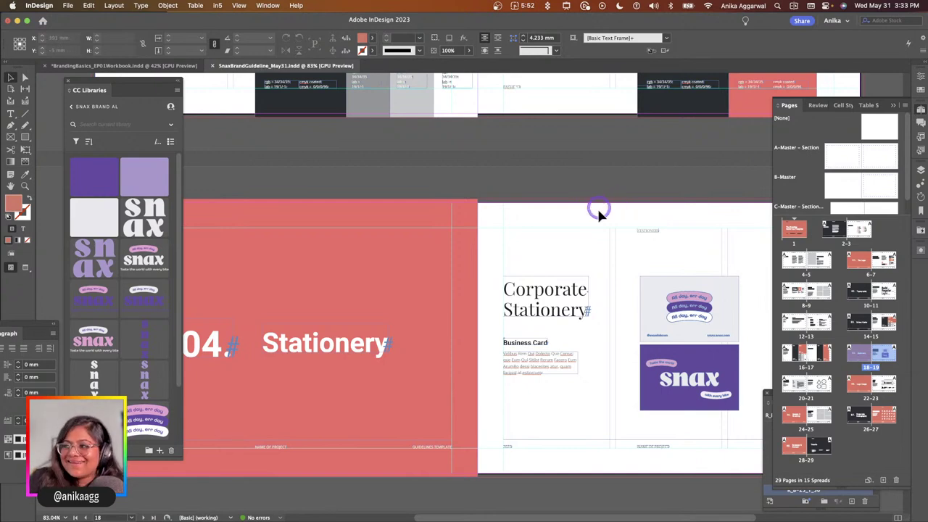
scroll(598, 210, "right", 3)
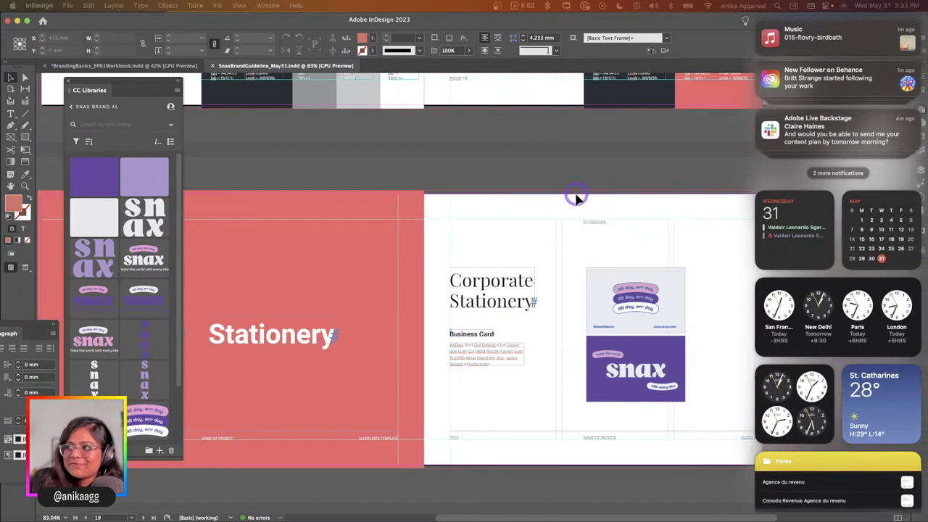
left_click(611, 155)
scroll(613, 163, "right", 2)
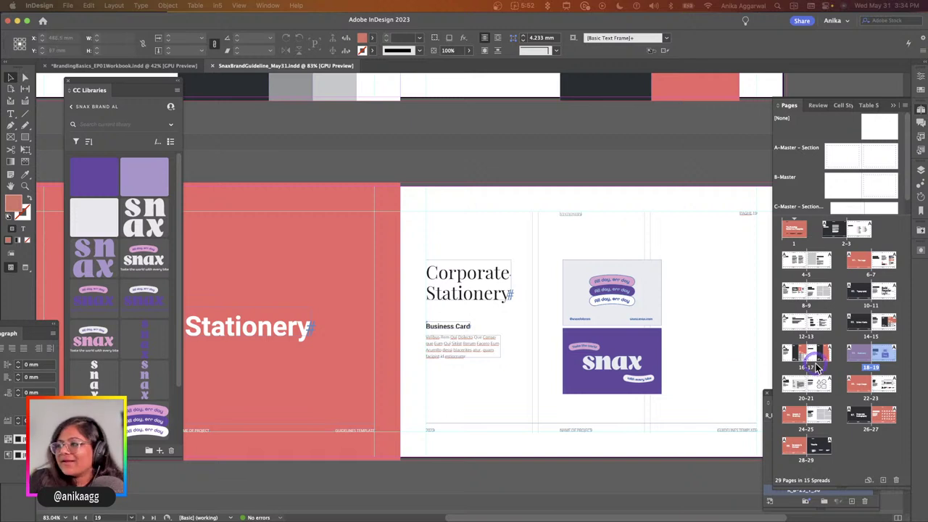
Fill the background of the 04. Stationery divider page with the library's dark purple #634EA0.
left_click(339, 246)
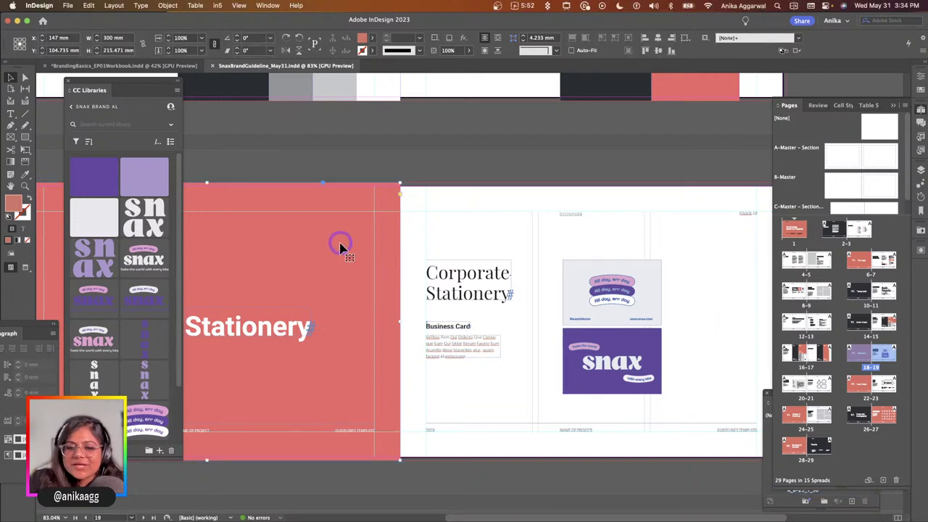
left_click(113, 177)
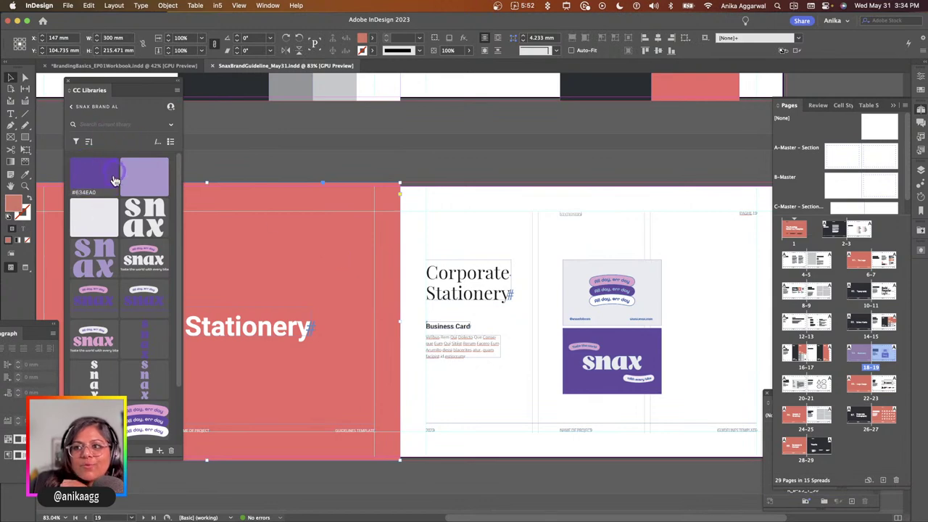
left_click_drag(118, 83, 501, 129)
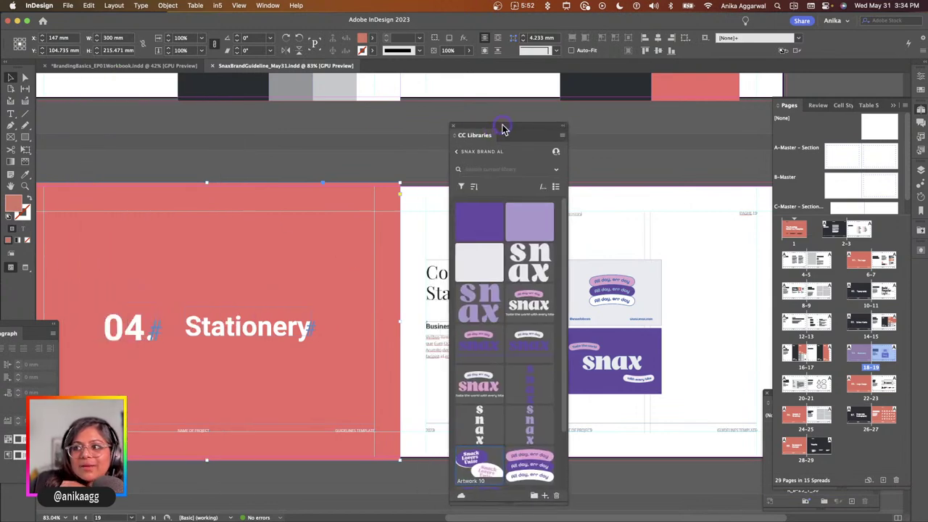
left_click(468, 236)
left_click(379, 166)
scroll(379, 166, "down", 3)
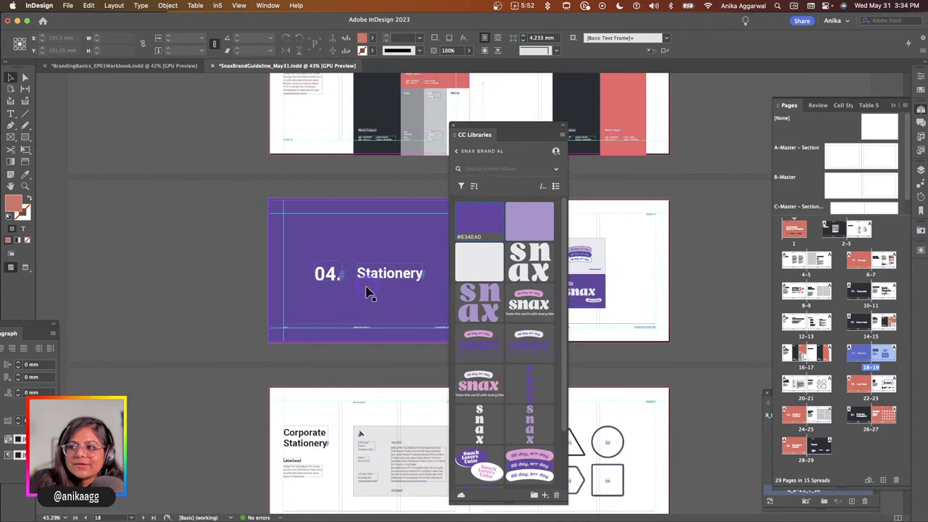
Move the library clear of the spreads and fill the cover page's background with its light purple colour.
scroll(435, 217, "up", 1)
left_click_drag(496, 133, 160, 105)
scroll(435, 340, "up", 10)
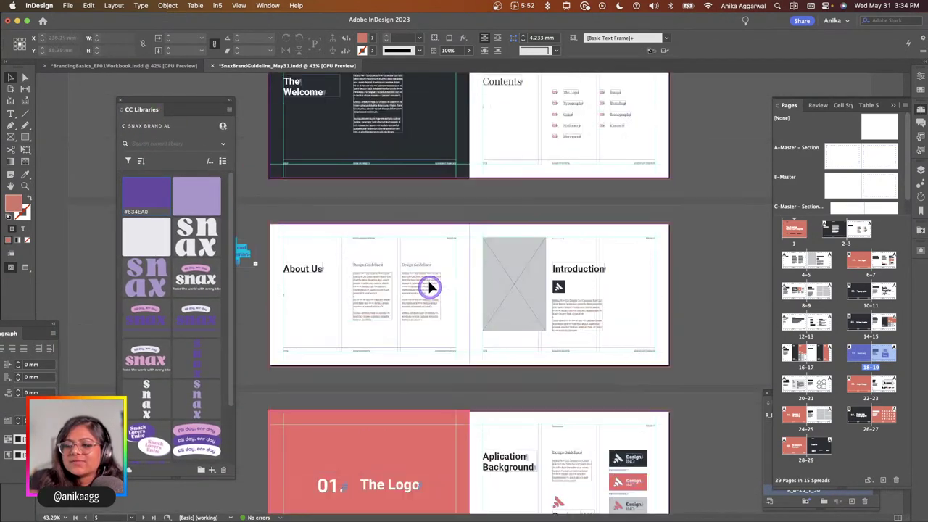
scroll(449, 254, "up", 5)
left_click(495, 118)
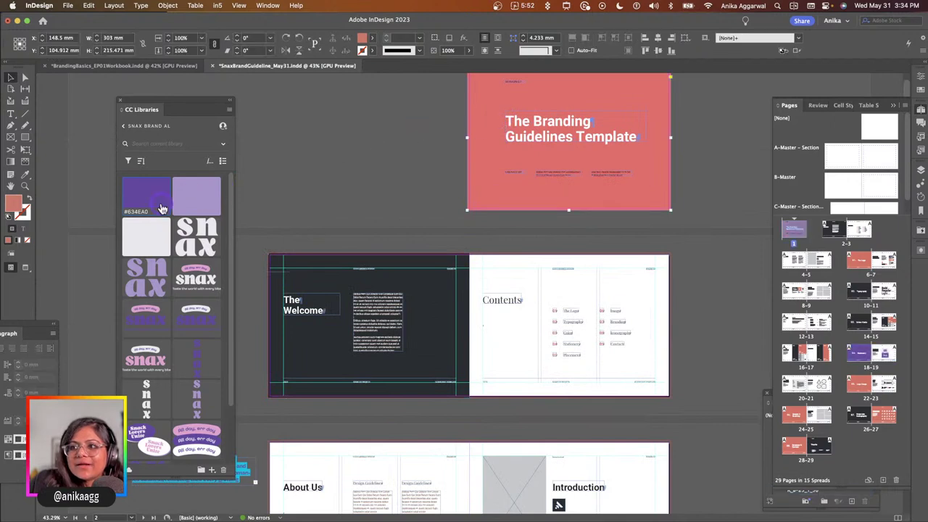
left_click(148, 230)
left_click(192, 199)
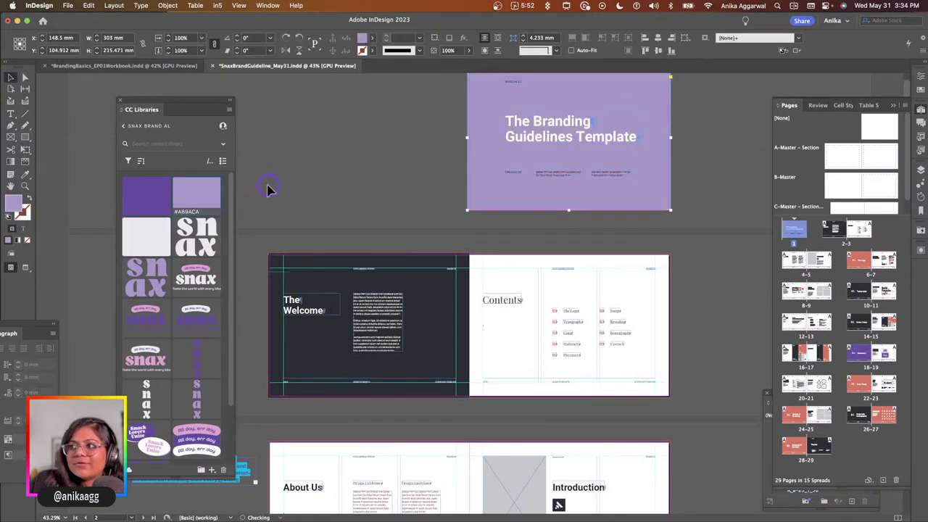
Fill the backgrounds of The Welcome page and the 01. The Logo divider with dark purple #634EA0.
left_click(300, 289)
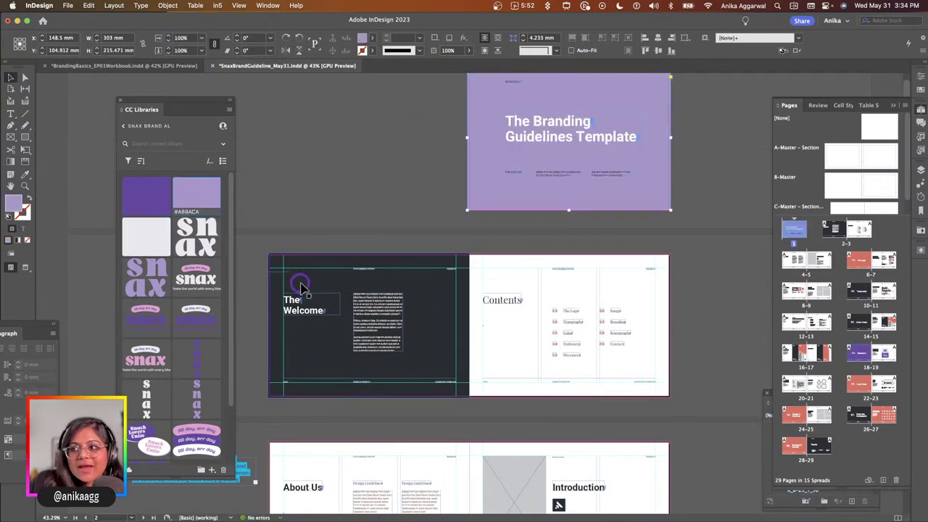
left_click(155, 201)
scroll(262, 373, "down", 2)
scroll(262, 373, "down", 10)
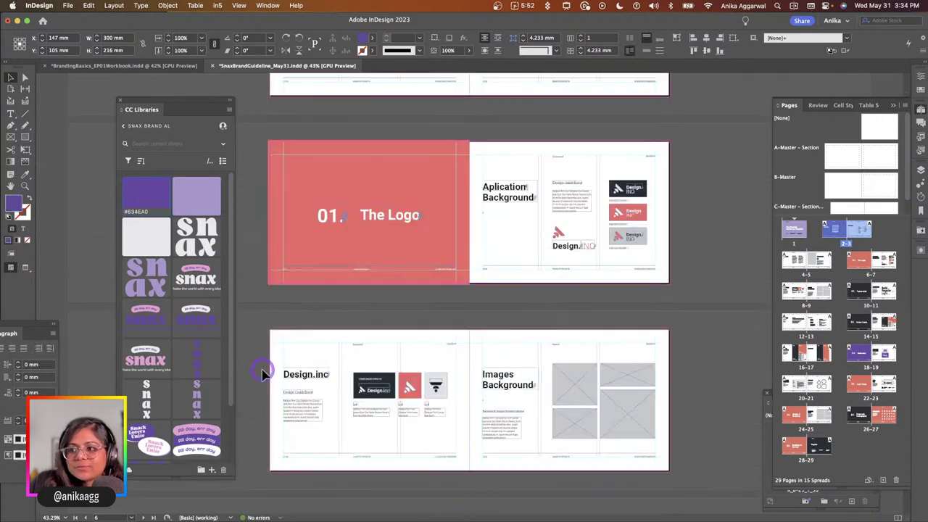
left_click(332, 153)
left_click(133, 198)
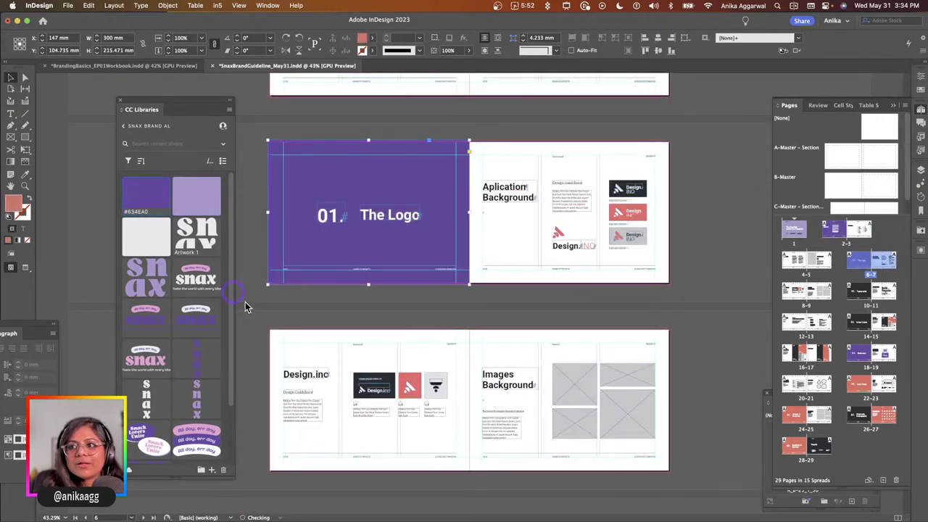
Fill the backgrounds of the 02. Typography and 03. Colour Guide dividers with dark purple #634EA0.
scroll(301, 349, "down", 6)
left_click(325, 293)
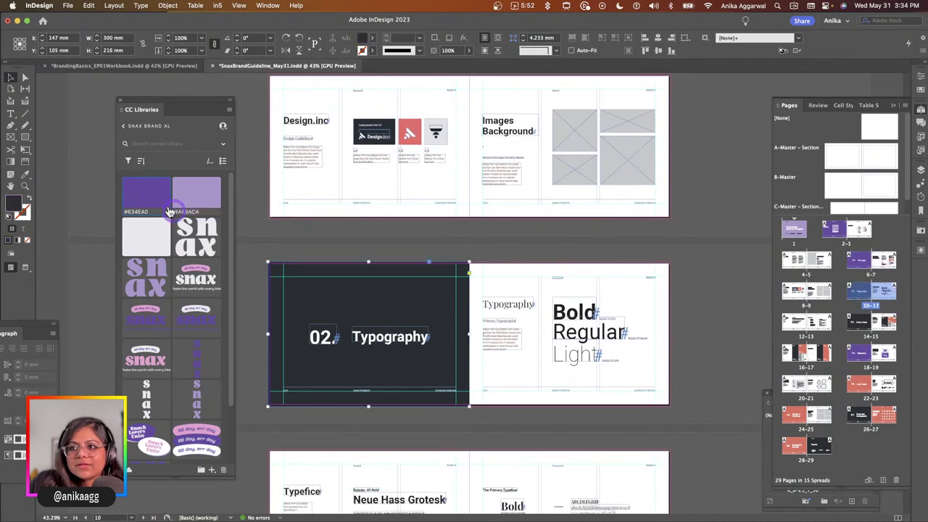
left_click(159, 197)
scroll(452, 360, "down", 1)
scroll(451, 358, "down", 8)
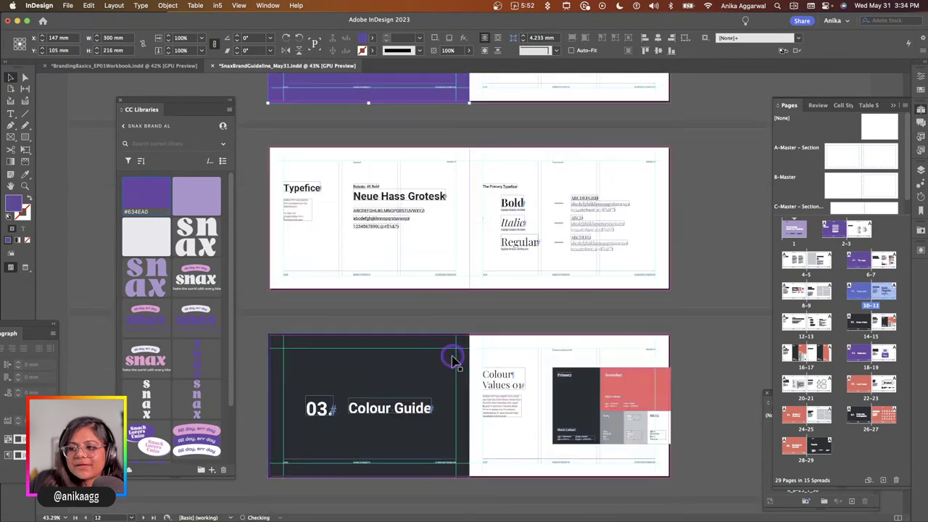
left_click(371, 373)
left_click(144, 191)
Fill the background of the 05. Logo Usage divider with dark purple #634EA0.
scroll(315, 435, "down", 5)
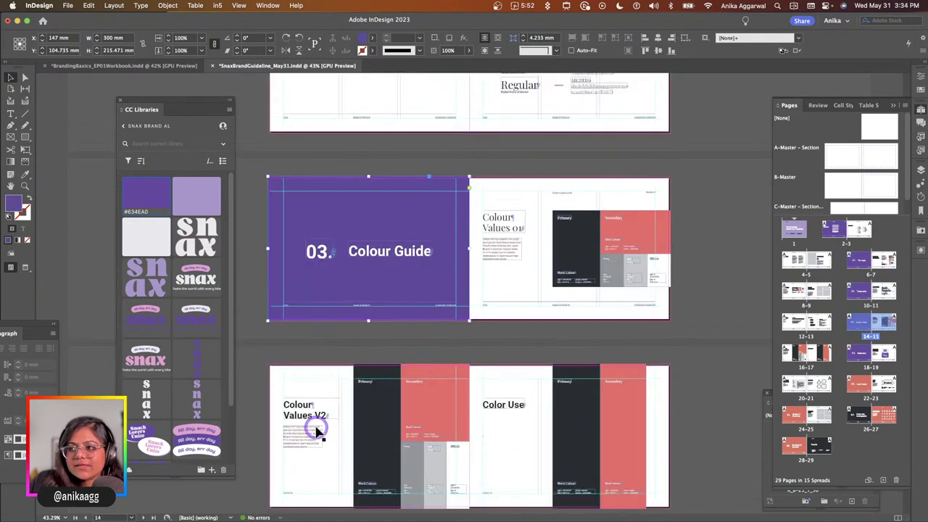
scroll(353, 408, "down", 2)
scroll(352, 411, "down", 10)
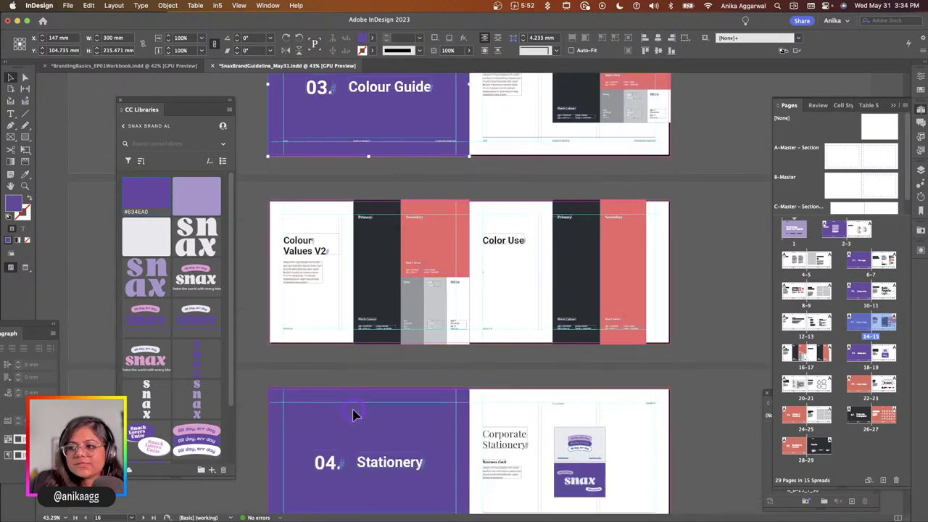
scroll(352, 411, "down", 2)
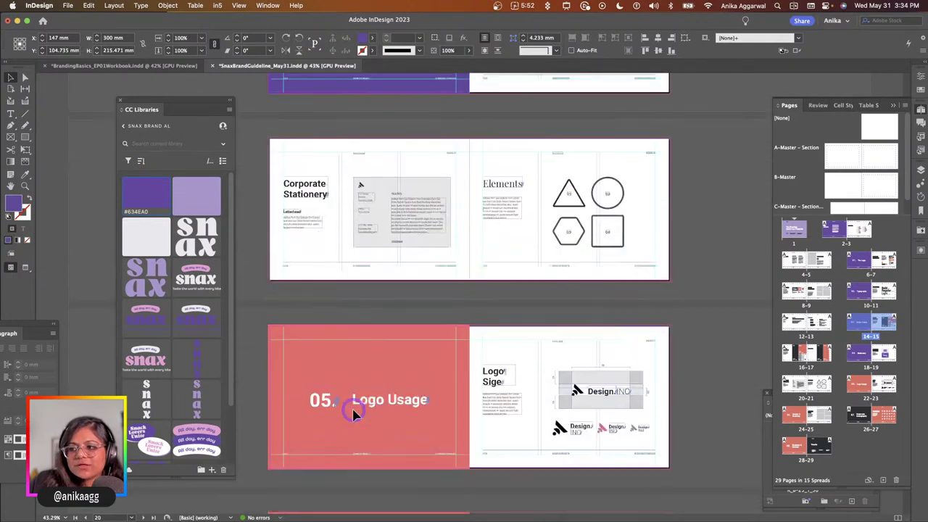
left_click(335, 373)
left_click(144, 191)
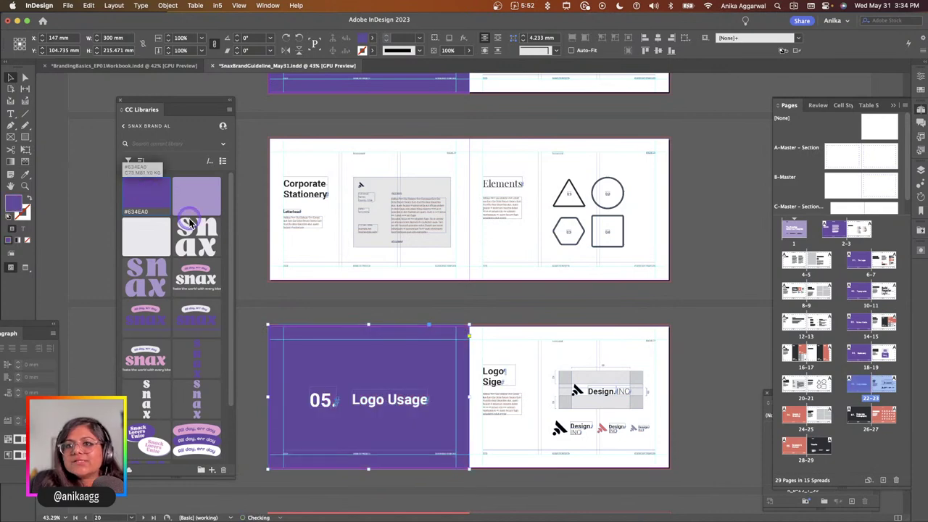
Fill the background of the 06. Images & Branding divider with the library's light purple.
scroll(356, 347, "down", 6)
left_click(357, 314)
left_click(195, 194)
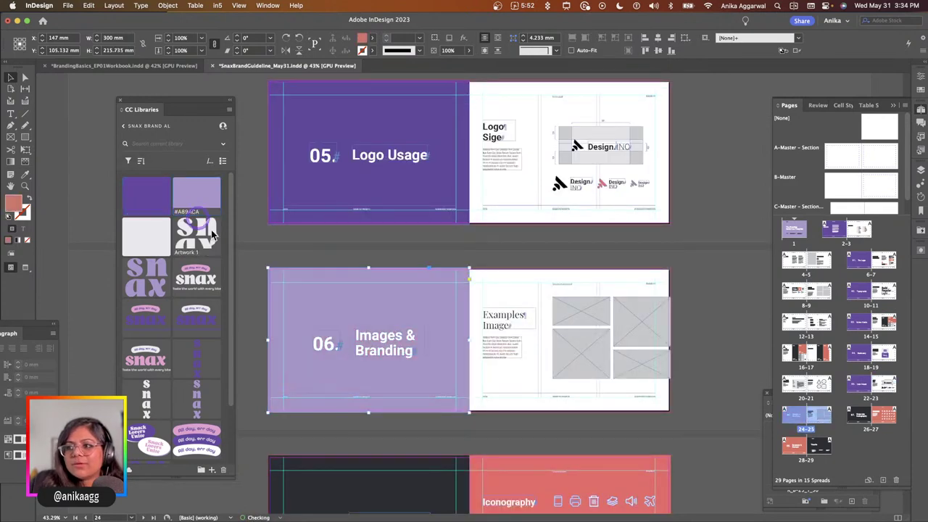
Try dark purple and off-white as the Iconography page's background, and settle on the library's light purple.
scroll(449, 427, "down", 2)
left_click(488, 390)
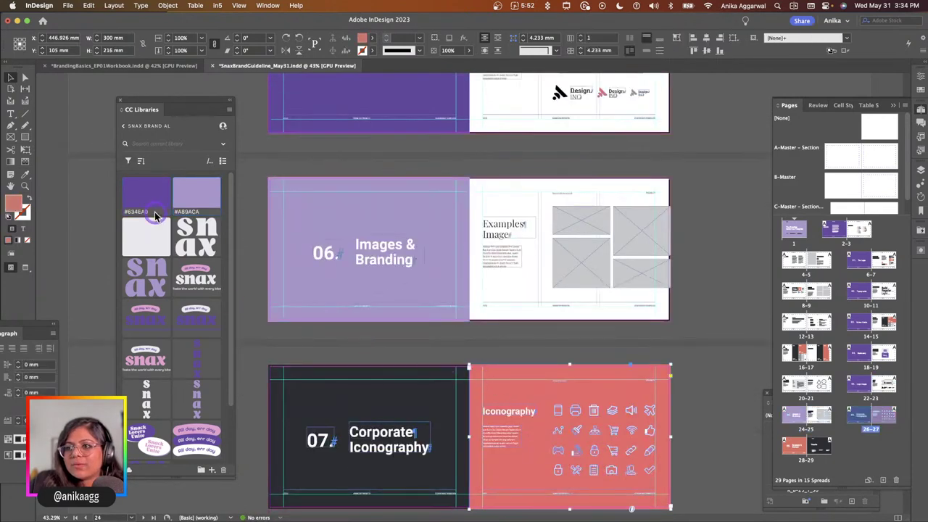
left_click(131, 202)
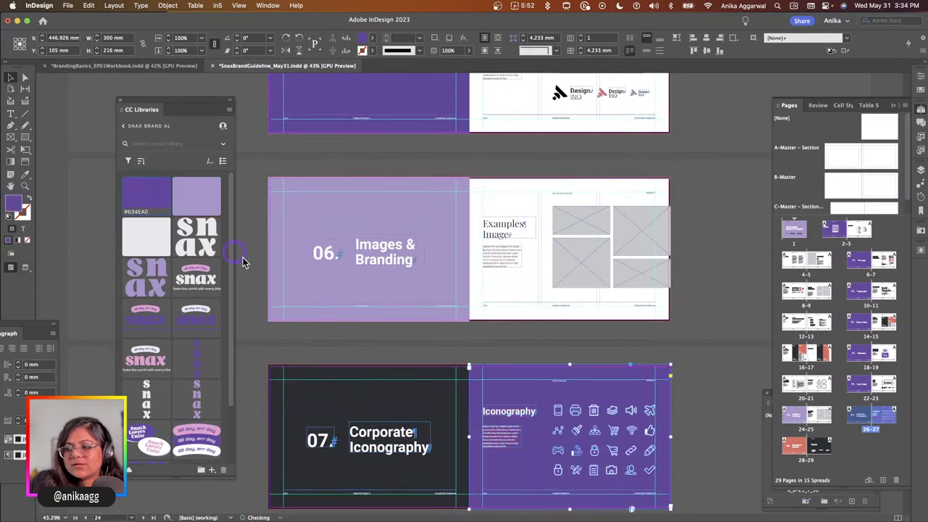
left_click(335, 351)
scroll(339, 355, "down", 1)
key("super+z")
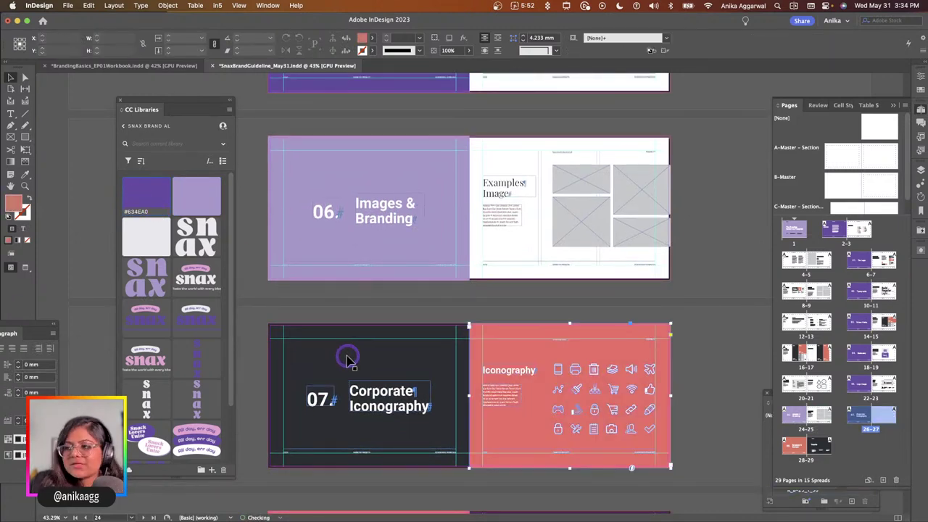
left_click(167, 233)
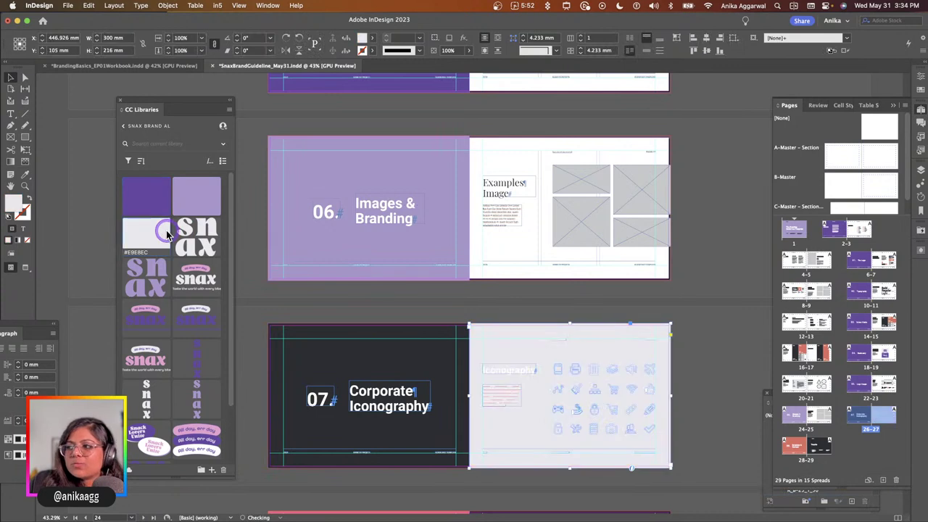
left_click(174, 185)
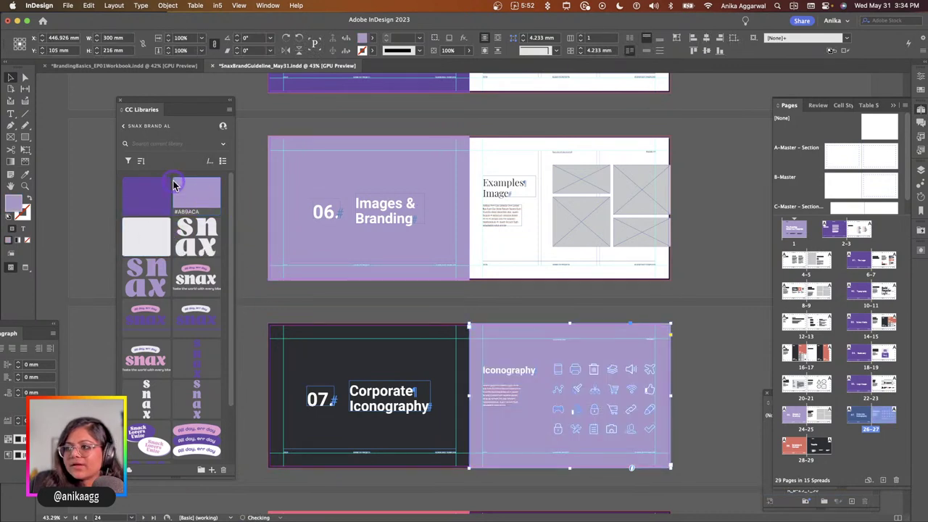
Fill the background of the 07. Corporate Iconography divider with dark purple #634EA0.
left_click(317, 310)
scroll(174, 318, "down", 3)
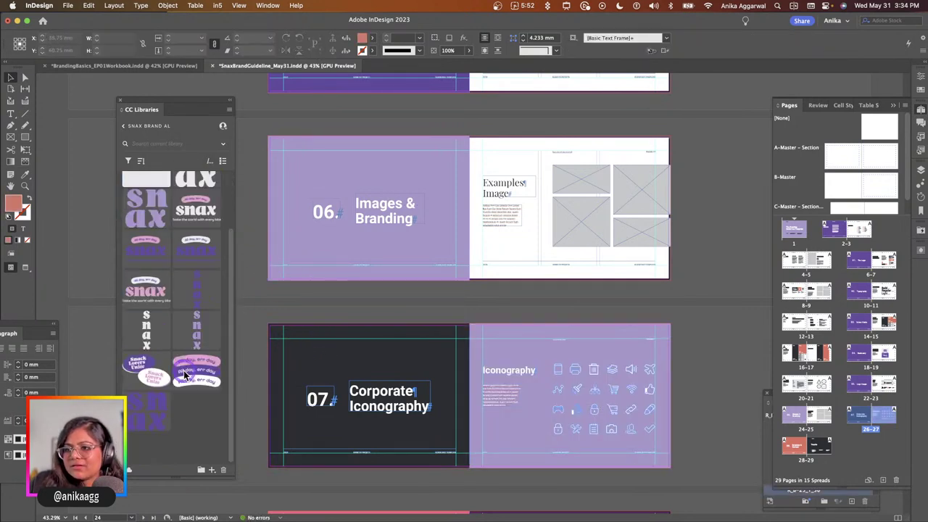
scroll(174, 318, "up", 2)
left_click(308, 347)
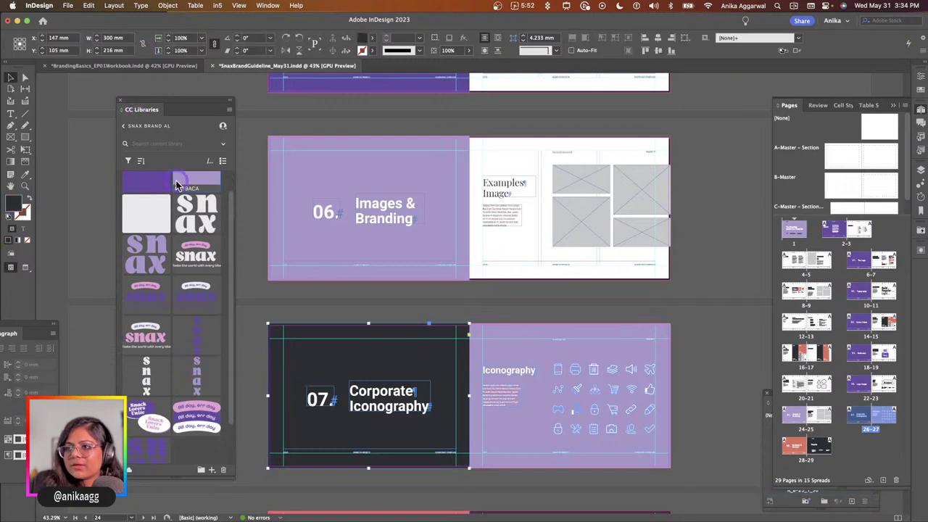
left_click(161, 179)
left_click(297, 310)
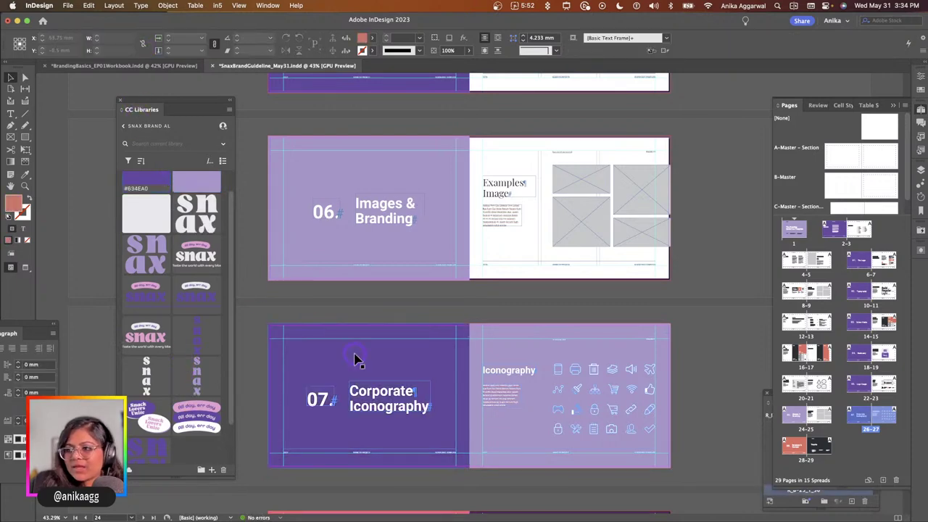
Fill the 08. Summary & Contact divider's background with the library's light purple and the Thanks page's with dark purple #634EA0.
scroll(356, 358, "down", 3)
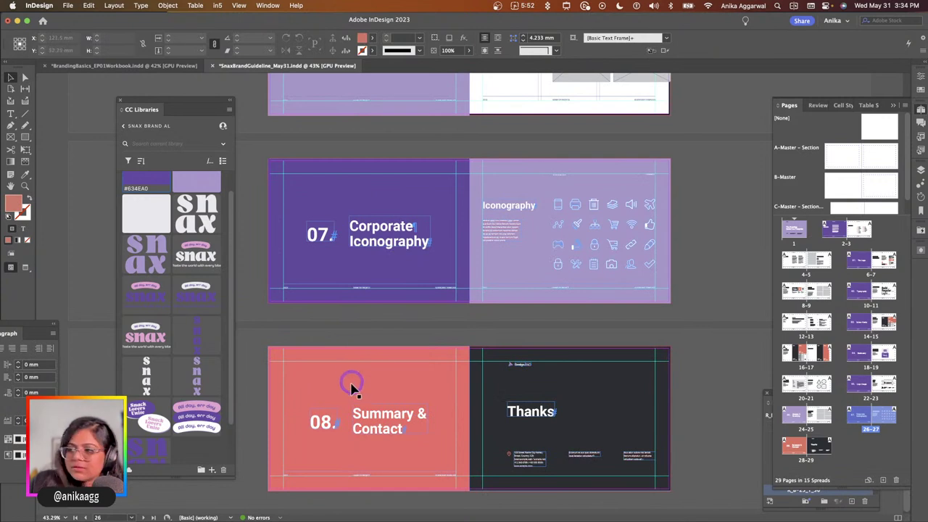
left_click(351, 384)
left_click(196, 181)
left_click(537, 394)
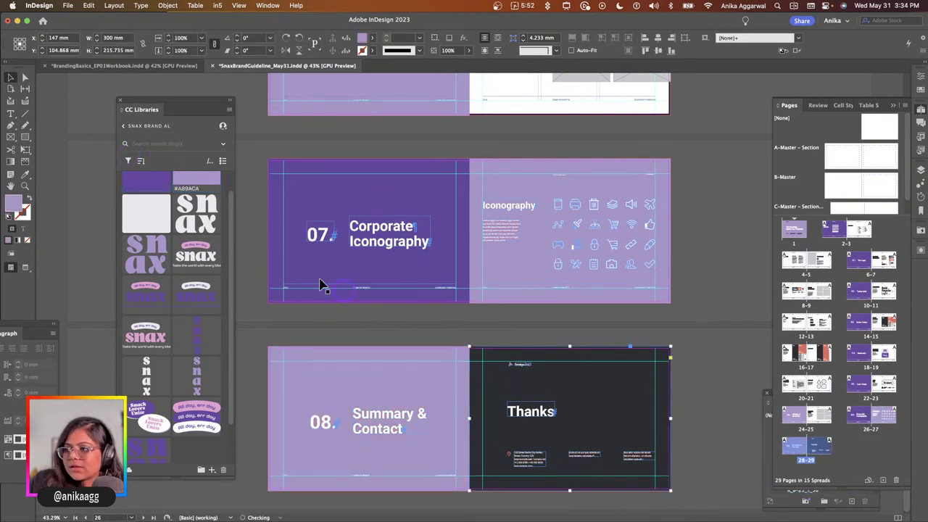
left_click(147, 179)
left_click(335, 328)
scroll(335, 331, "down", 1)
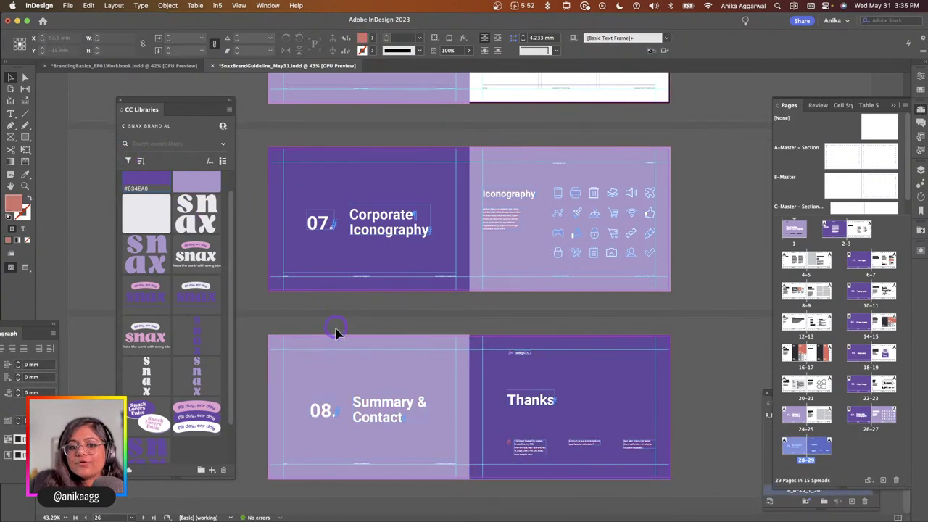
scroll(361, 375, "up", 20)
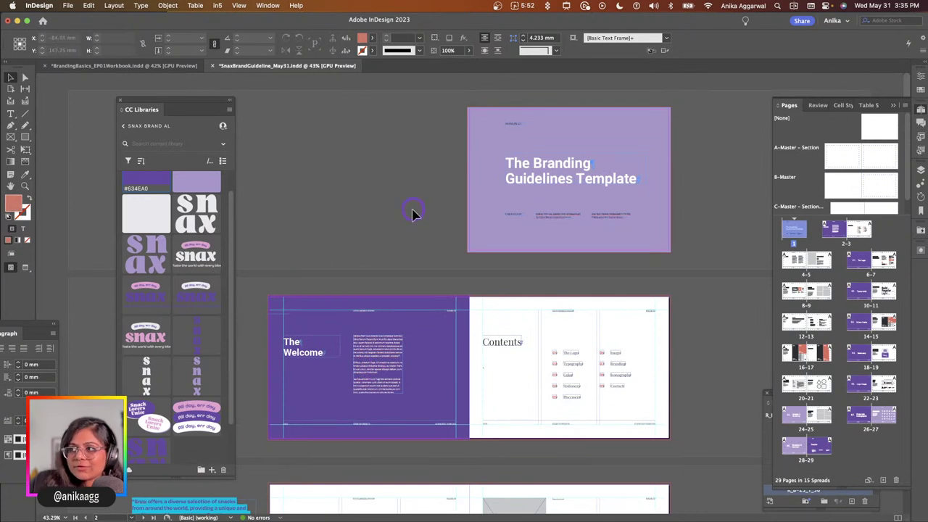
Fill the backgrounds of the 06. Images & Branding divider and the Iconography page with the library's off-white #E9E8EC.
left_click(613, 131)
scroll(432, 346, "down", 2)
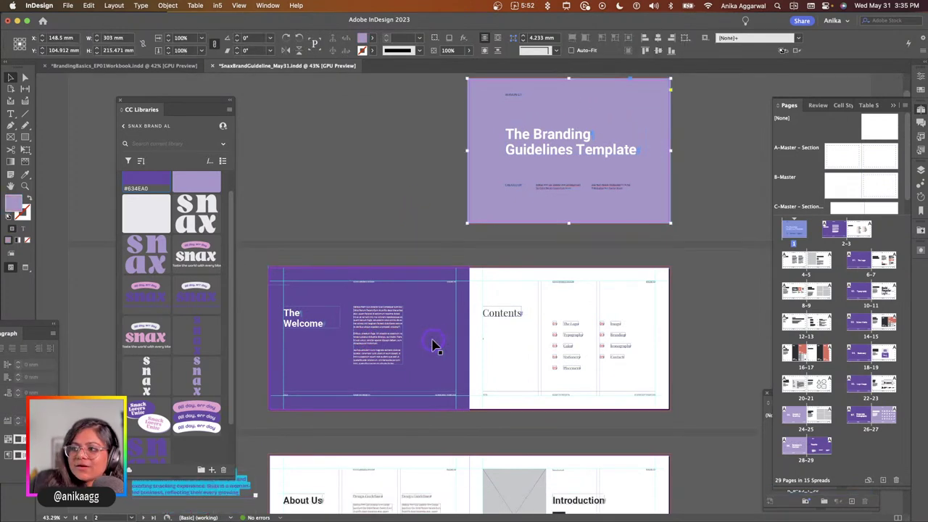
scroll(432, 345, "down", 8)
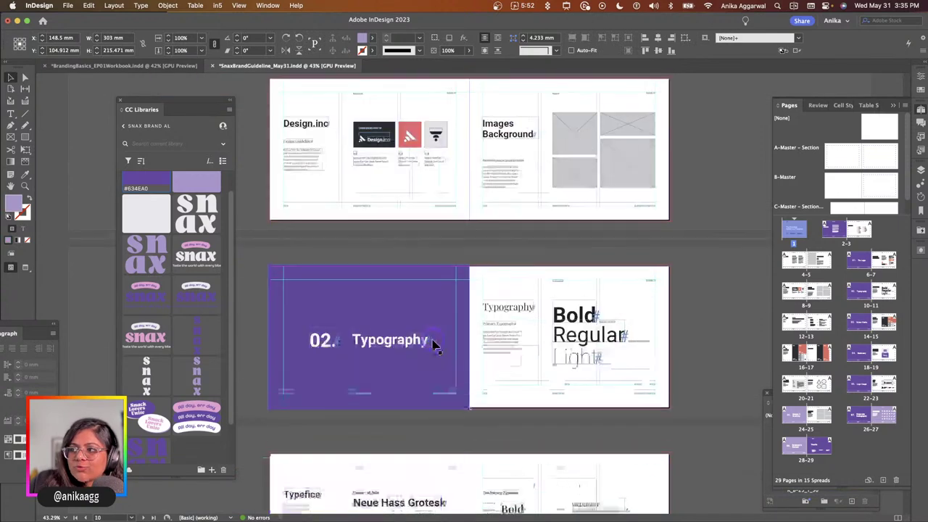
scroll(432, 344, "down", 10)
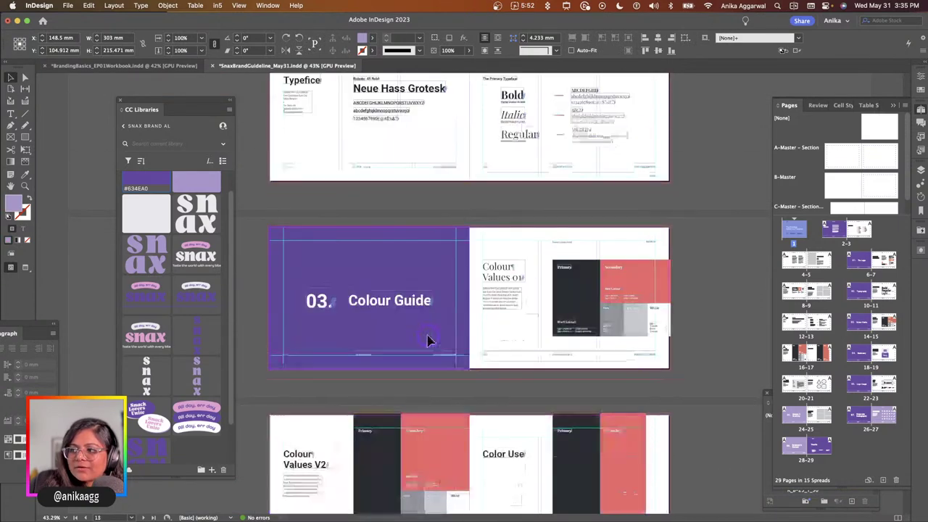
scroll(427, 336, "down", 15)
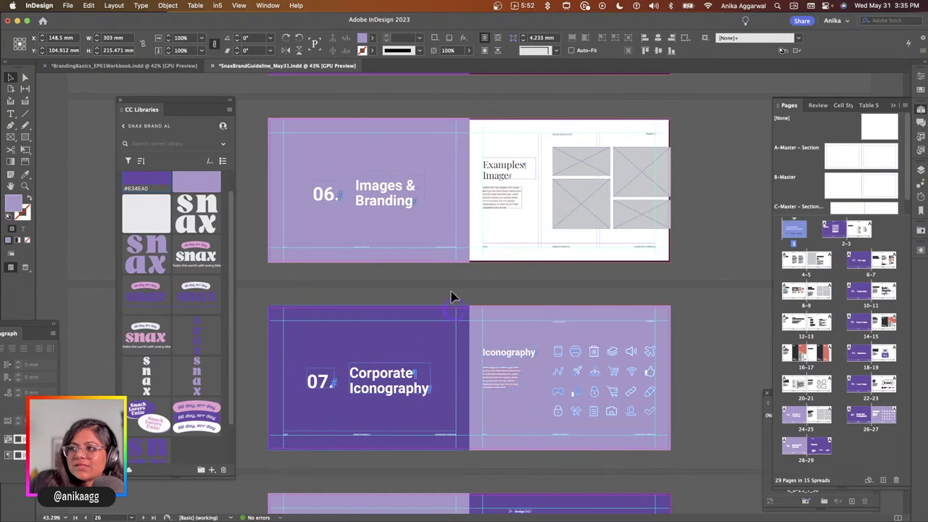
left_click(408, 222)
left_click(166, 210)
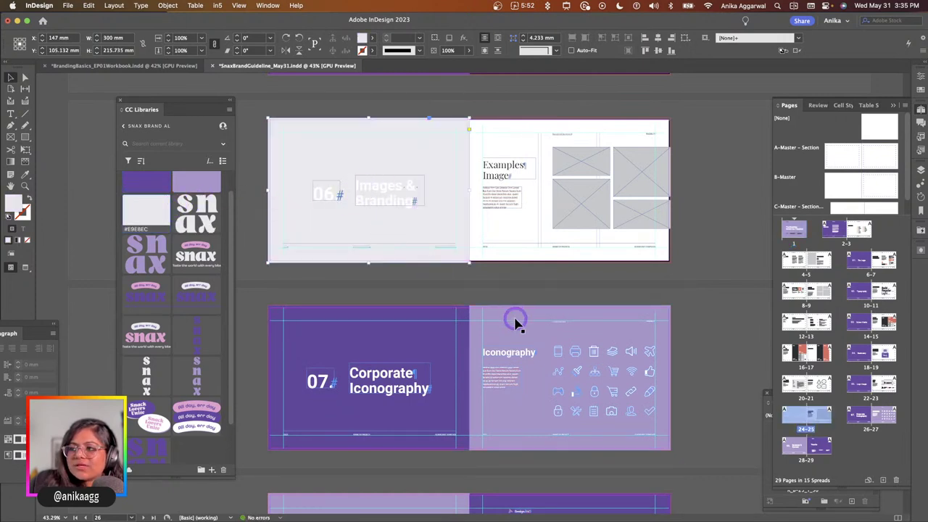
left_click(516, 322)
left_click(142, 203)
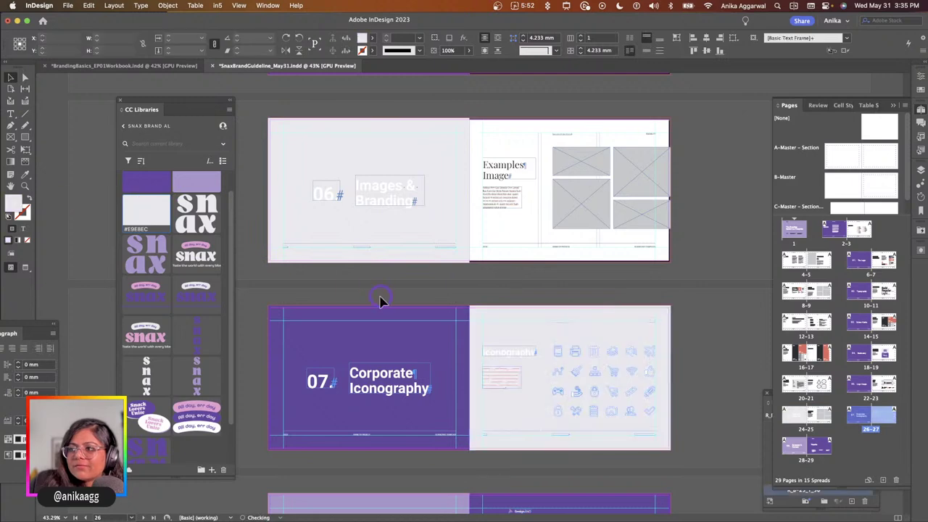
Fill the background of the 08. Summary & Contact divider with the library's off-white #E9E8EC.
left_click(380, 298)
scroll(380, 301, "down", 5)
left_click(341, 376)
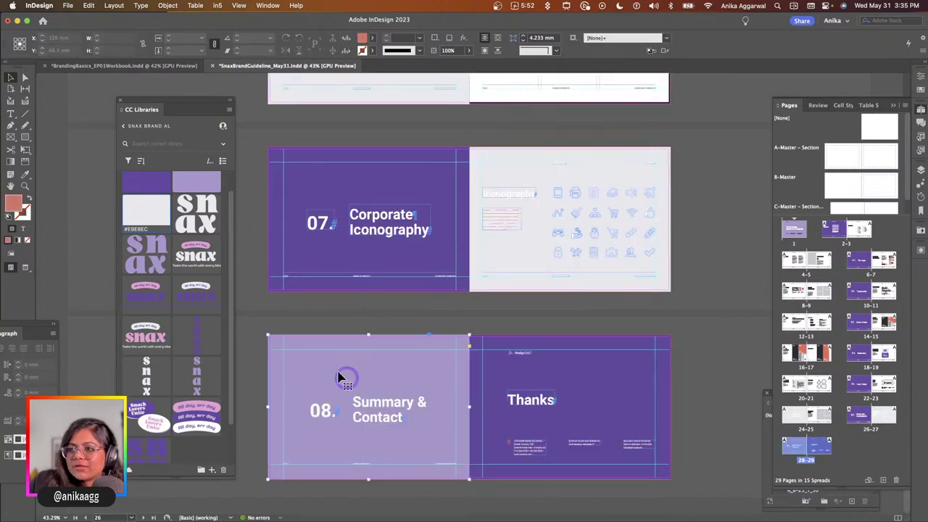
left_click(145, 204)
left_click(434, 328)
Replace the word "The" in the cover page title with "Snax".
scroll(435, 324, "up", 20)
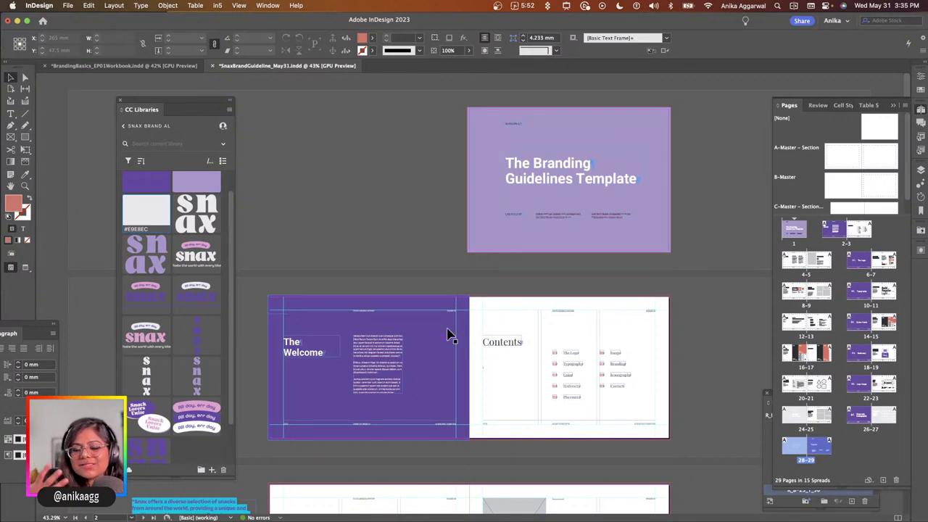
scroll(576, 192, "up", 5)
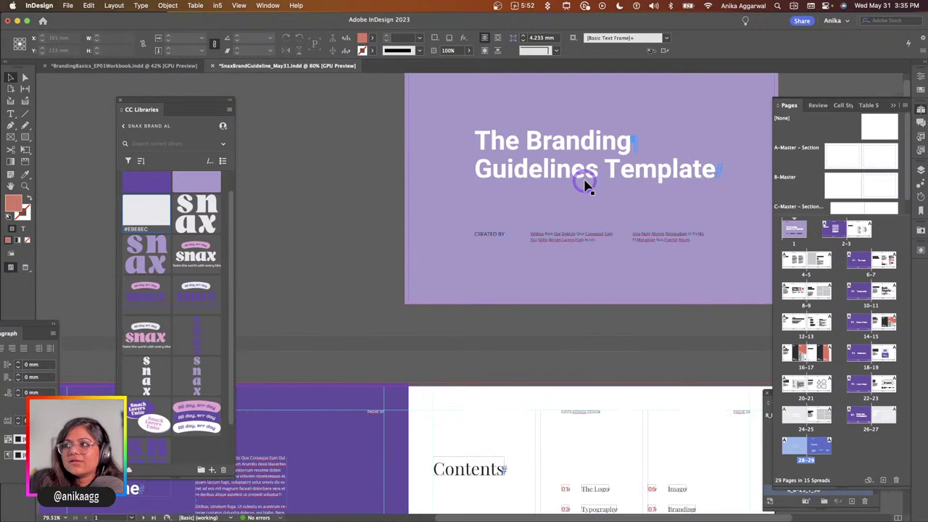
scroll(555, 232, "up", 3)
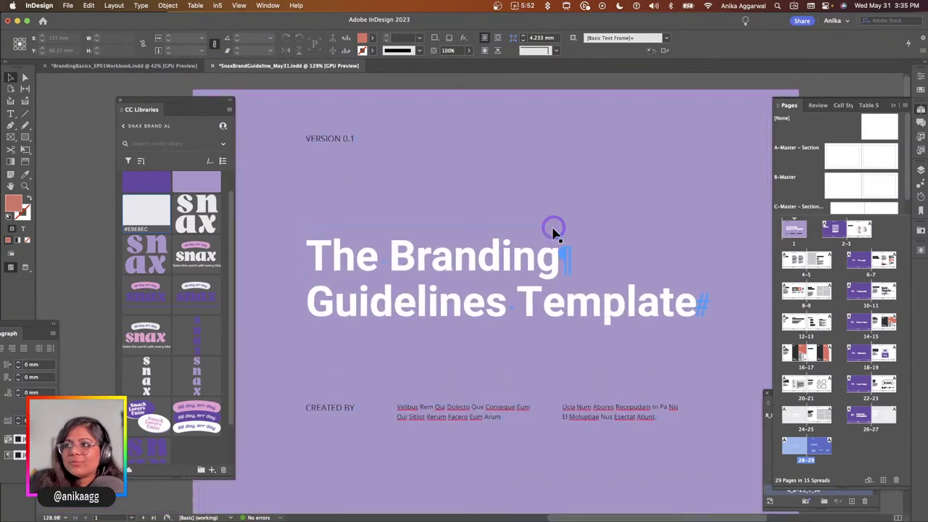
scroll(472, 341, "down", 2)
scroll(505, 364, "up", 3)
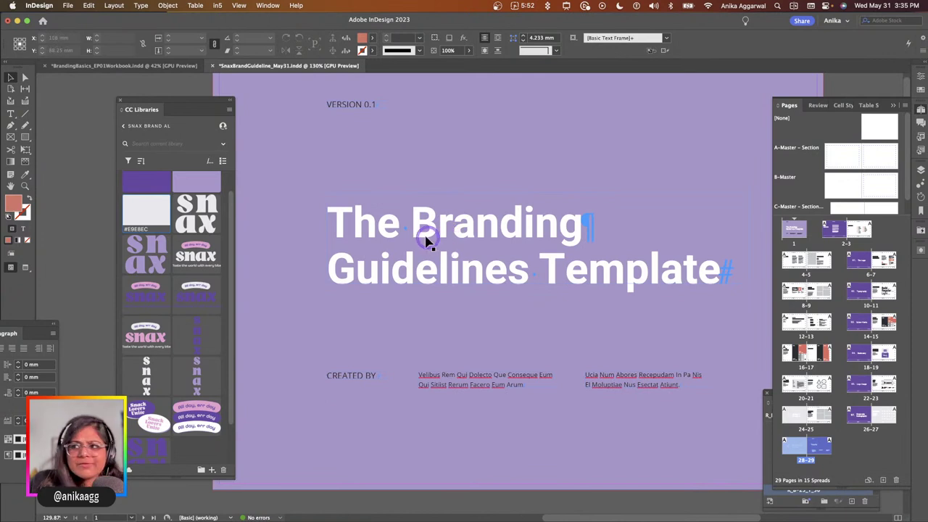
left_click(421, 233)
double_click(410, 223)
left_click_drag(411, 222, 327, 222)
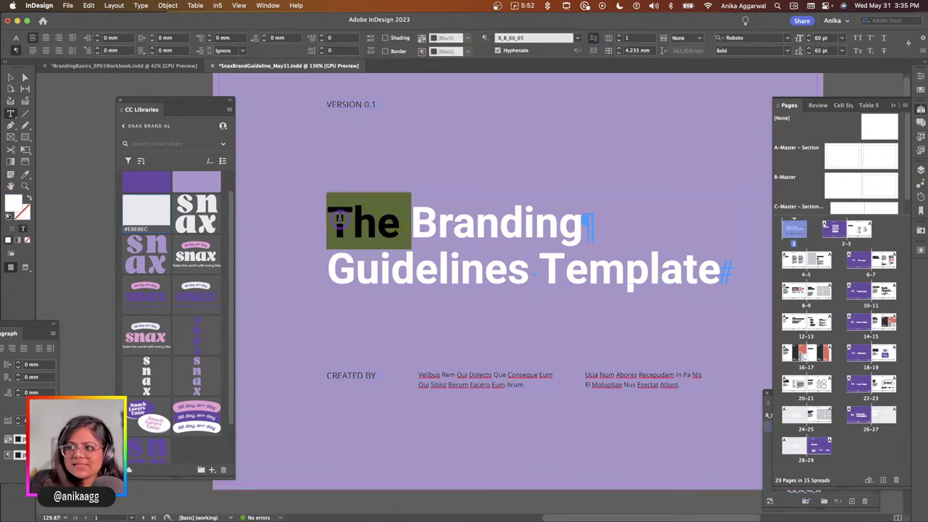
type("Snax")
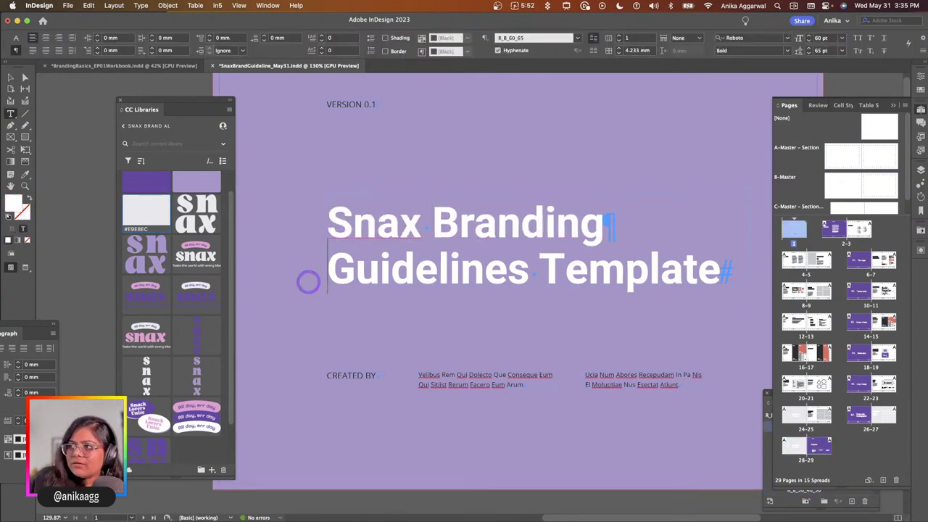
Delete "s Template" from the end of the cover title so its second line reads "Guideline".
left_click_drag(508, 271, 725, 269)
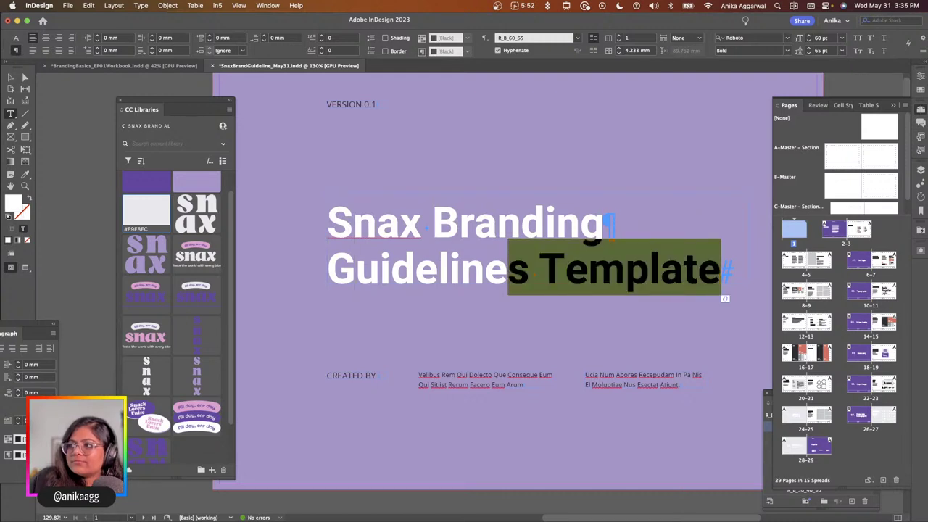
key("BackSpace")
key("Escape")
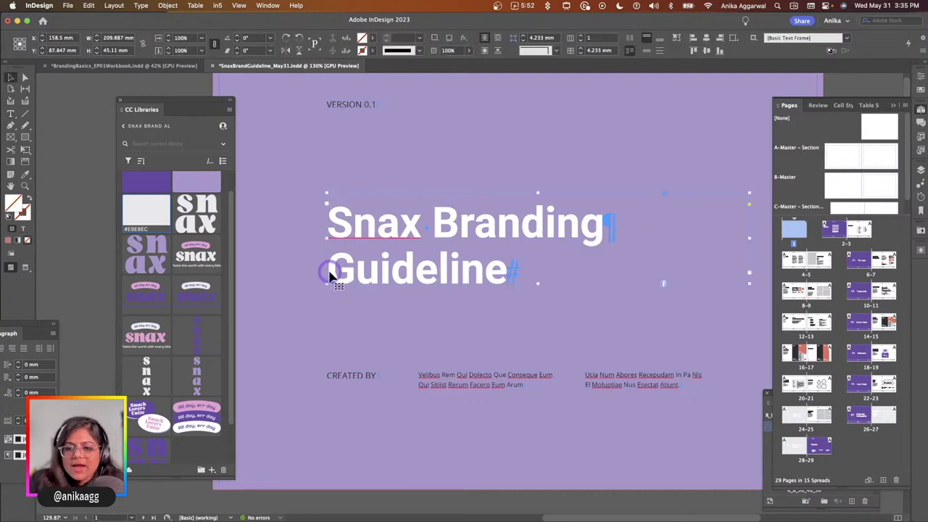
scroll(306, 266, "down", 5)
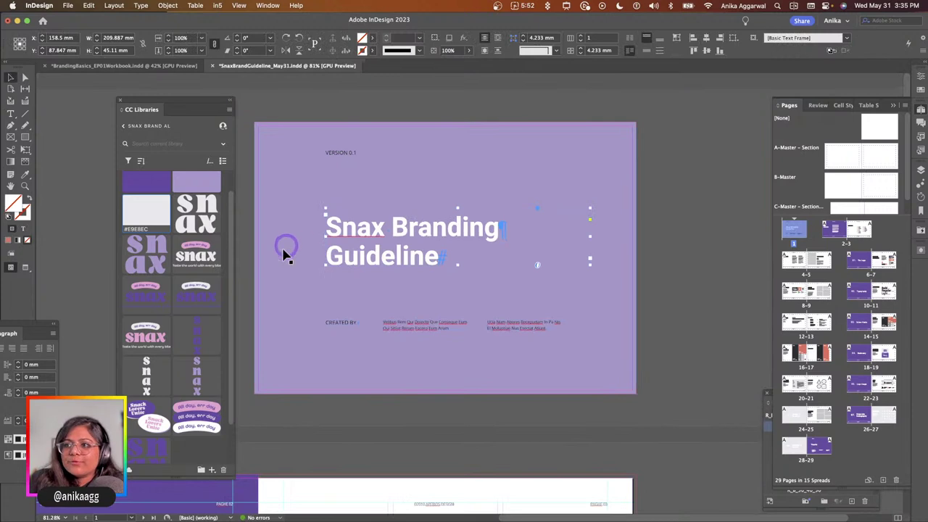
left_click(245, 263)
Replace the placeholder text beside CREATED BY on the cover with the creator's full name.
scroll(269, 292, "up", 2)
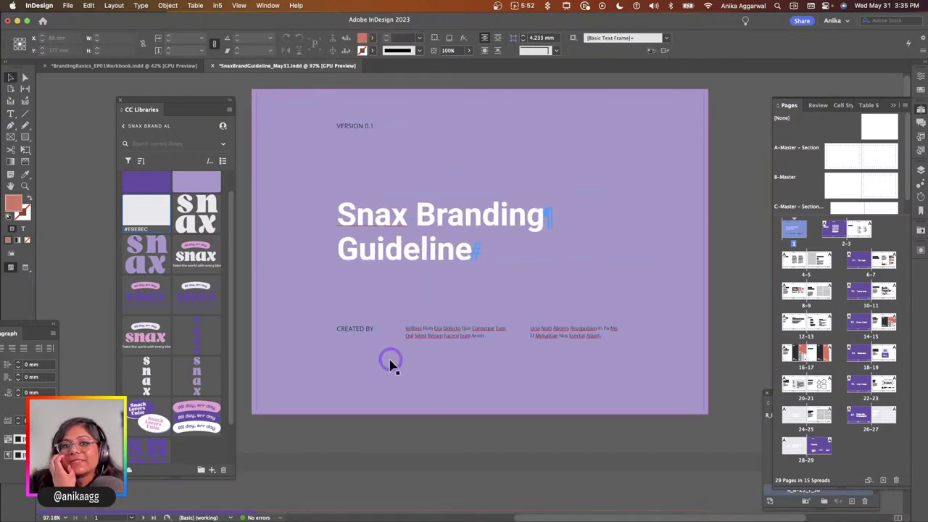
scroll(445, 346, "right", 2)
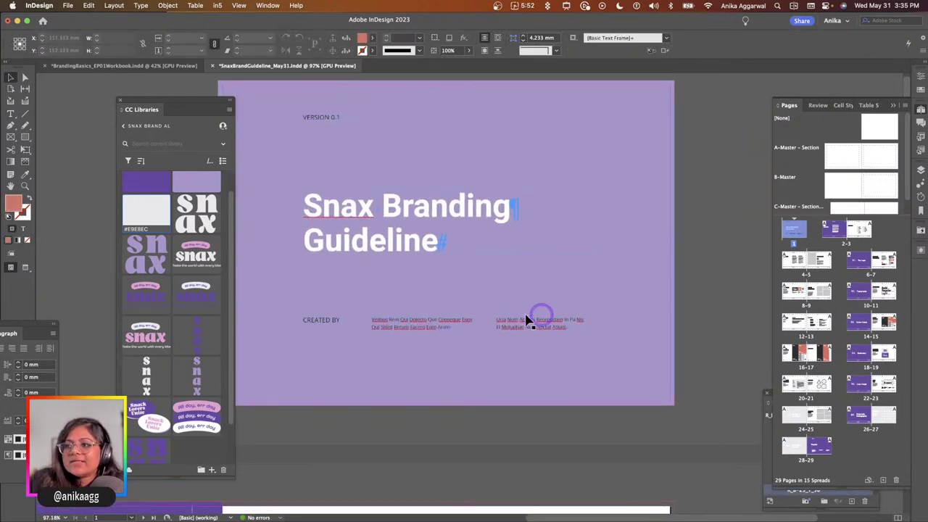
left_click(460, 322)
scroll(457, 324, "up", 4)
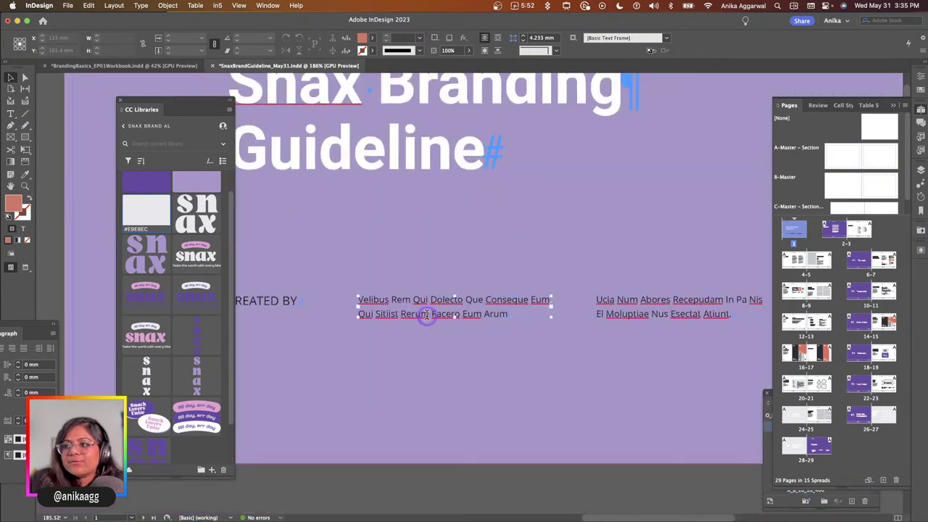
triple_click(426, 317)
left_click(426, 317)
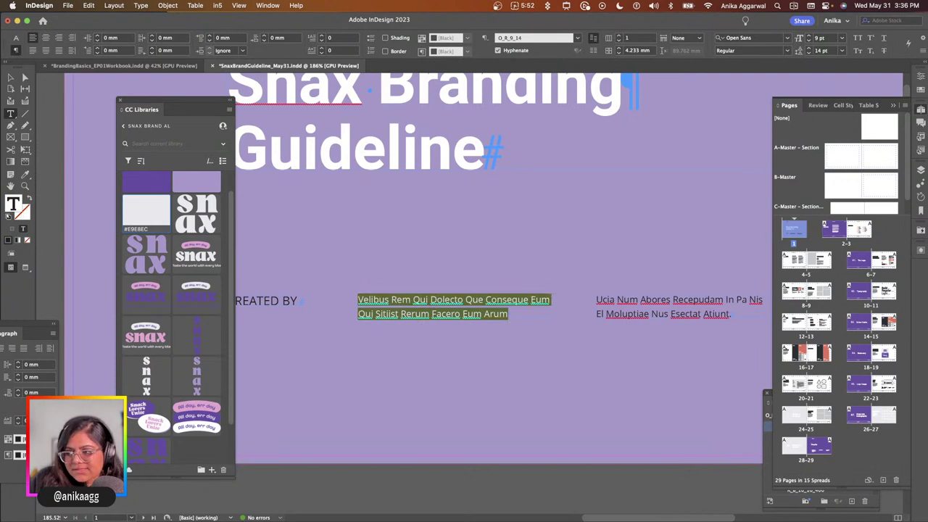
type("Anika Aggarwal")
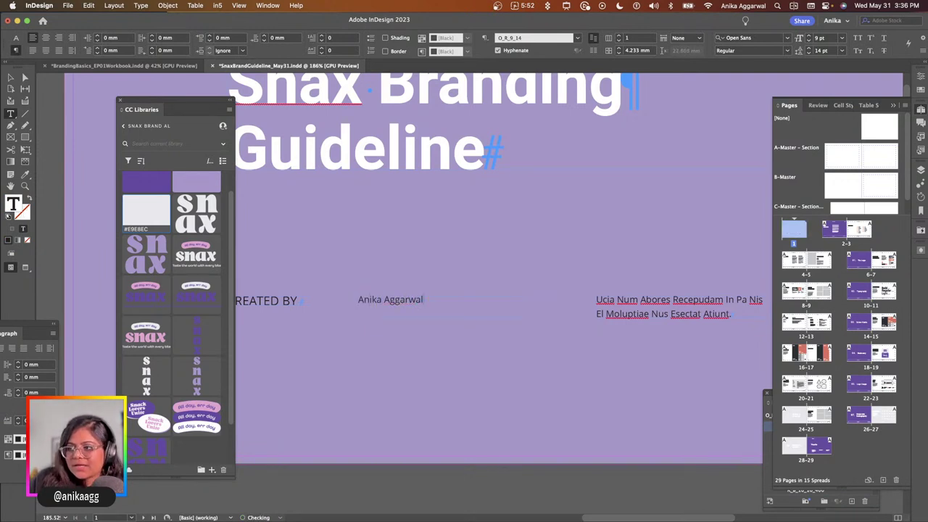
key("Escape")
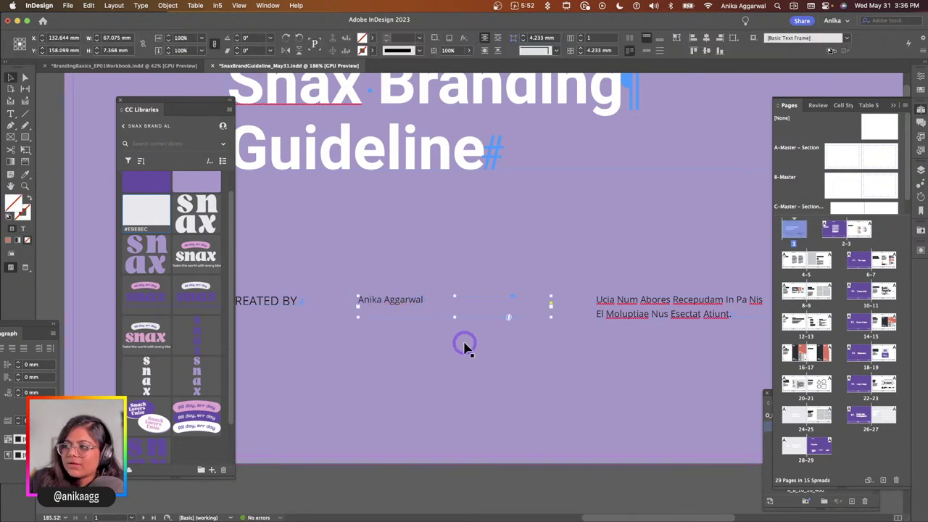
Replace the cover's remaining placeholder text with "Version 1, created on May 31 during the live show Branding Basics on Adobe Live".
scroll(466, 350, "right", 5)
left_click(485, 308)
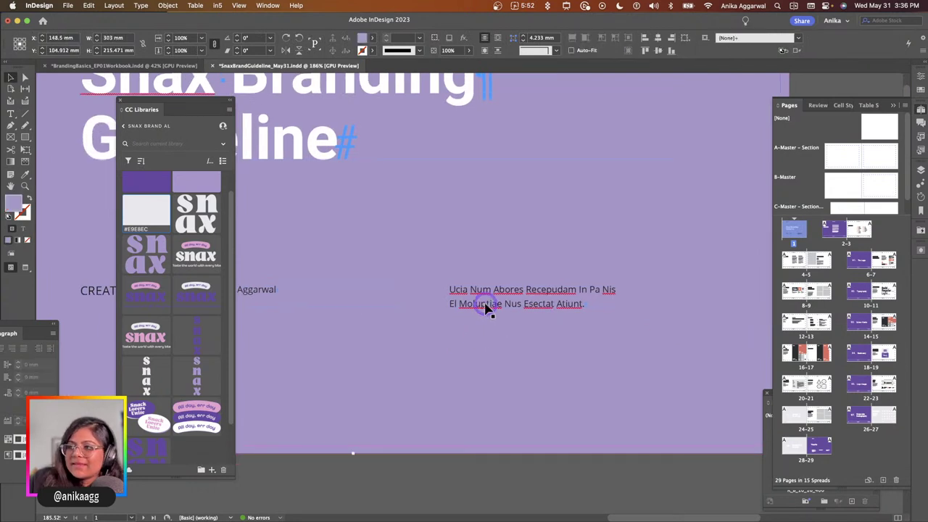
double_click(484, 303)
triple_click(484, 303)
key("super+a")
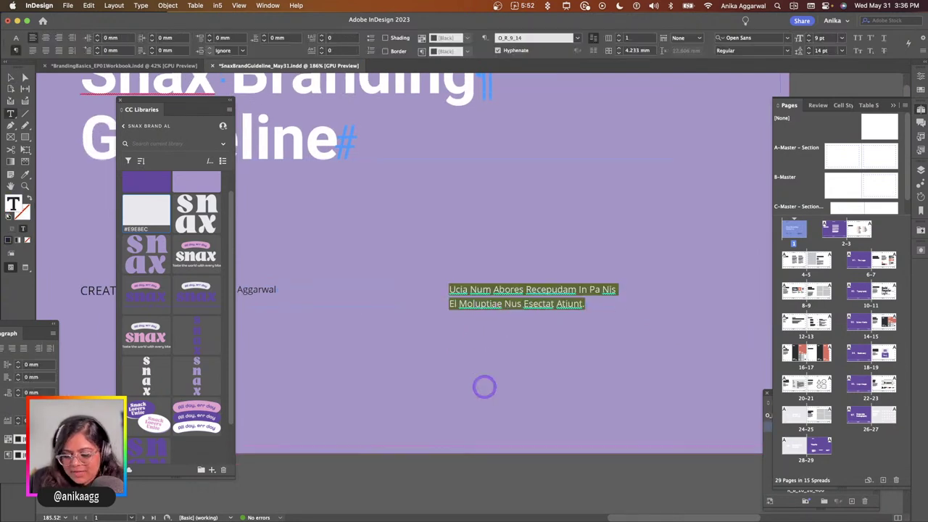
type("Ve")
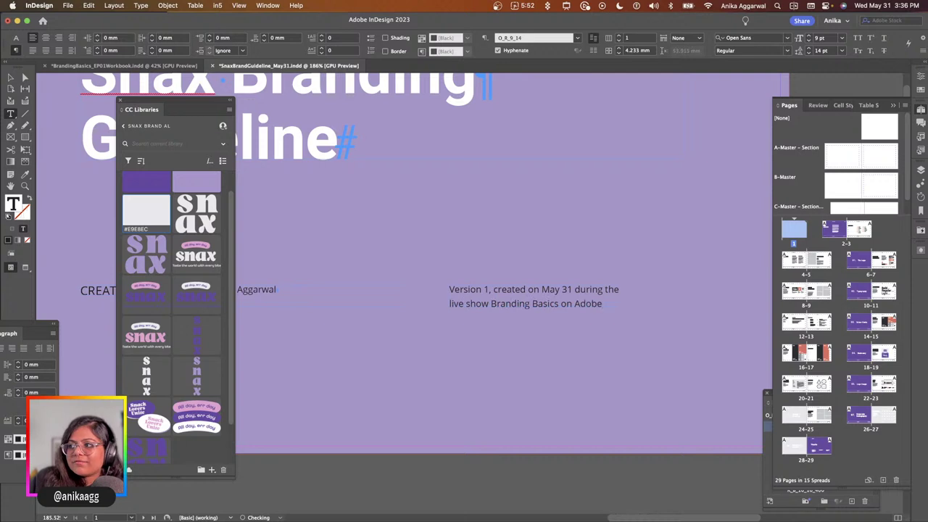
key("Escape")
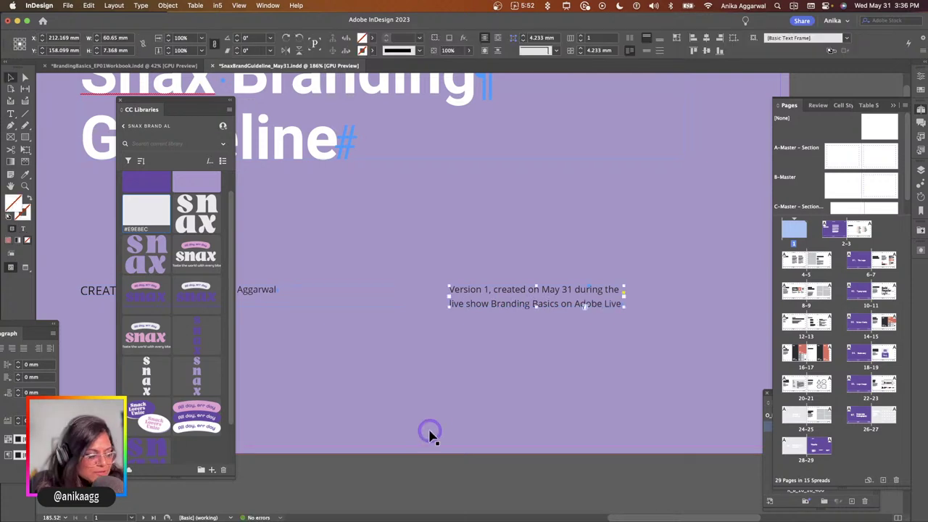
left_click(446, 473)
Delete the VERSION 0.1 text frame above the cover title.
scroll(445, 460, "left", 5)
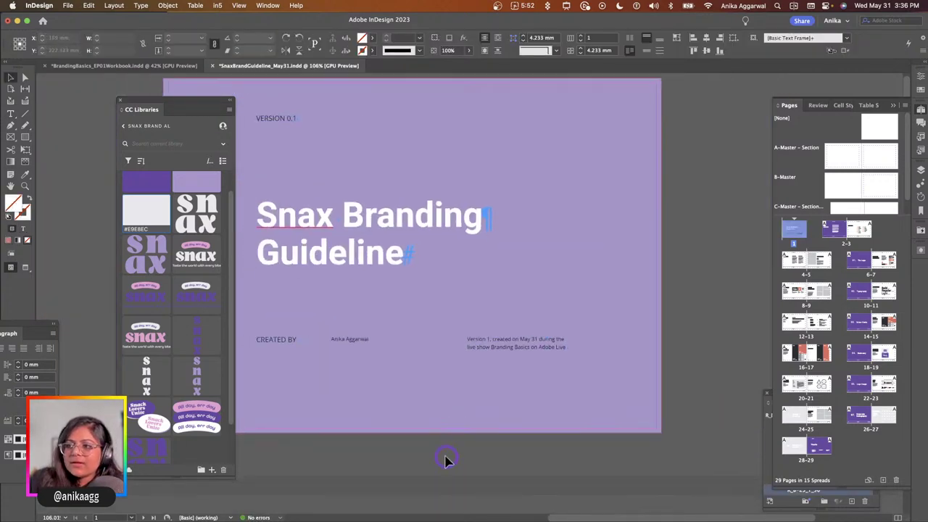
scroll(399, 170, "up", 3)
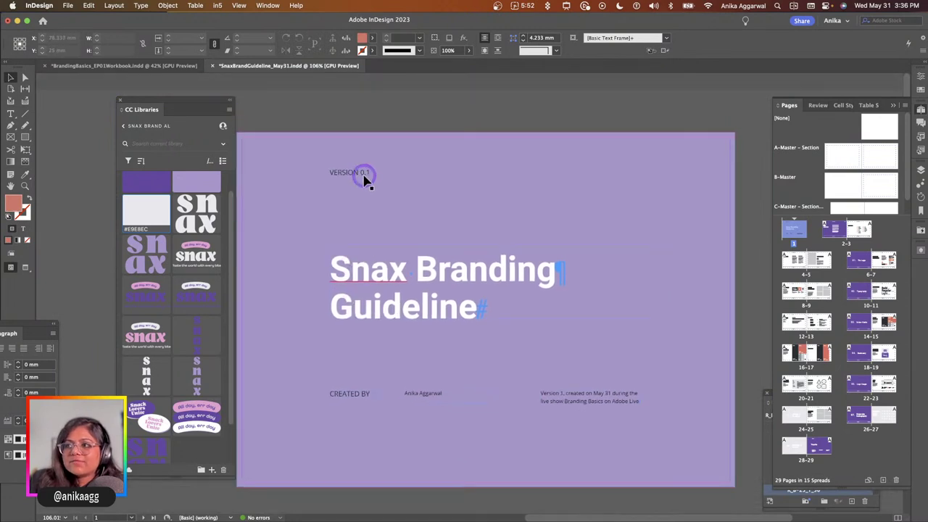
left_click(358, 174)
key("Delete")
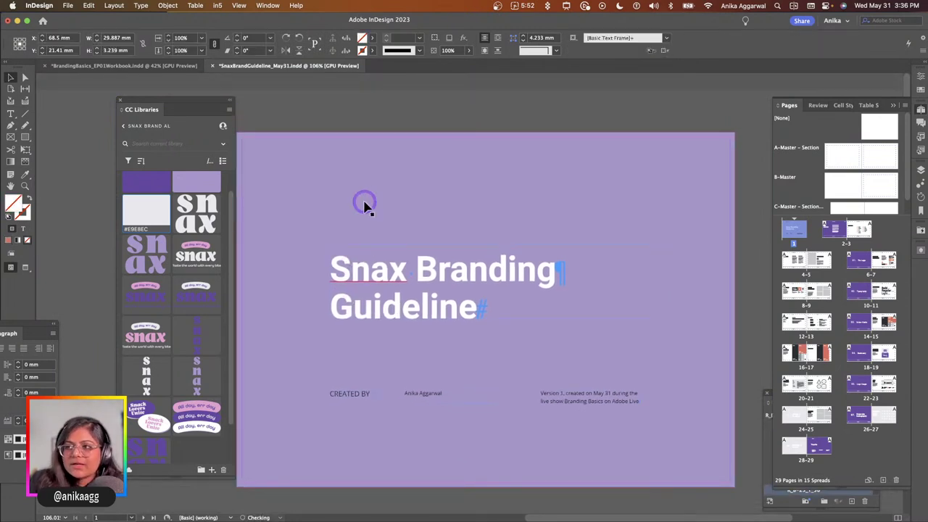
Remove the paragraph break after "Branding" in the cover title so the text runs on as one paragraph.
scroll(386, 229, "down", 2)
scroll(386, 230, "down", 2)
scroll(387, 230, "left", 3)
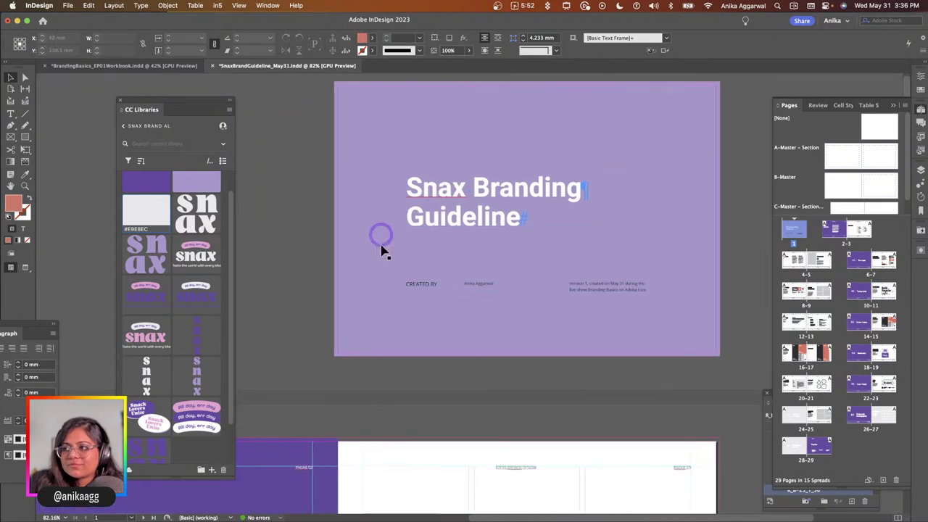
scroll(582, 205, "right", 2)
left_click(584, 183)
double_click(581, 183)
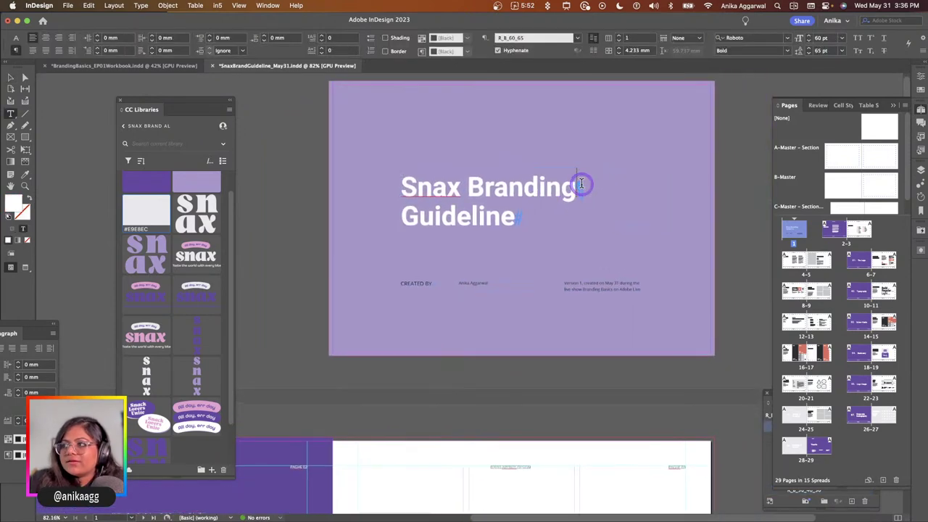
key("Delete")
key("Escape")
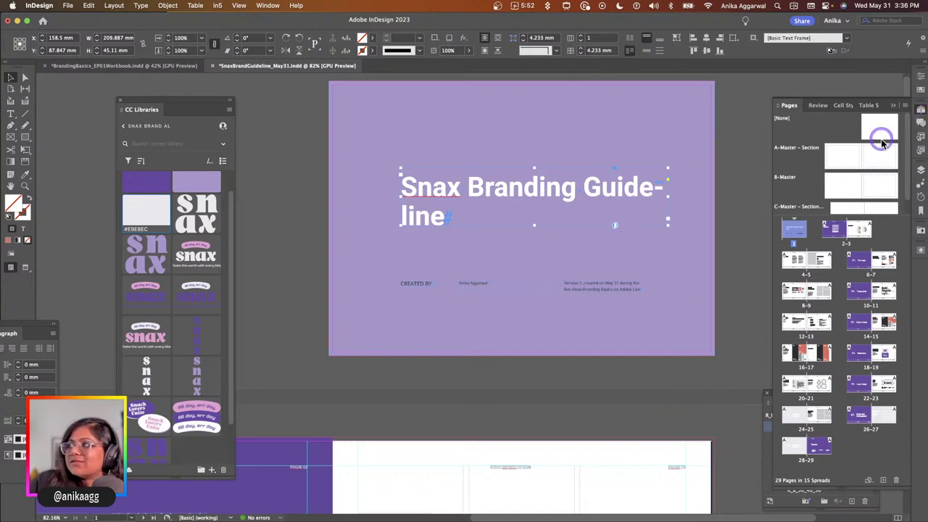
Clear the workspace by collapsing the Pages panel and closing the floating Paragraph Styles panel.
left_click(920, 119)
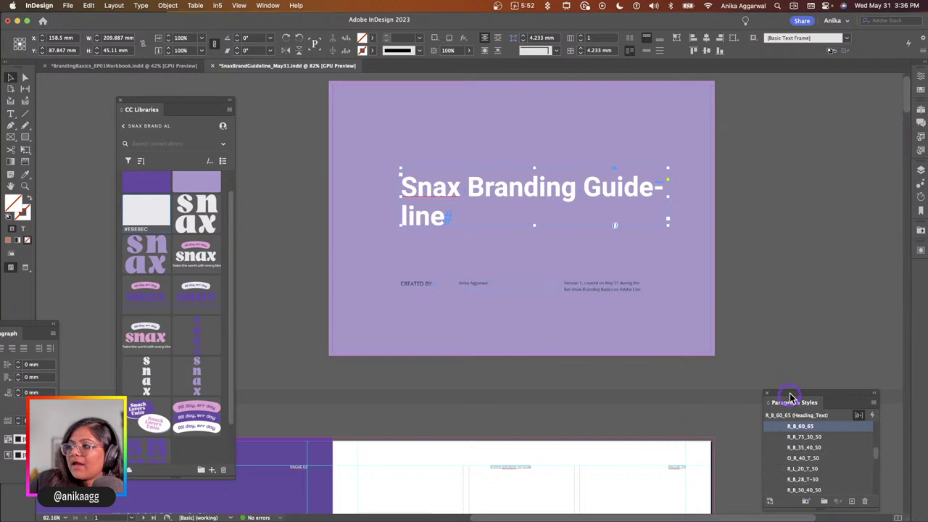
left_click_drag(790, 397, 303, 165)
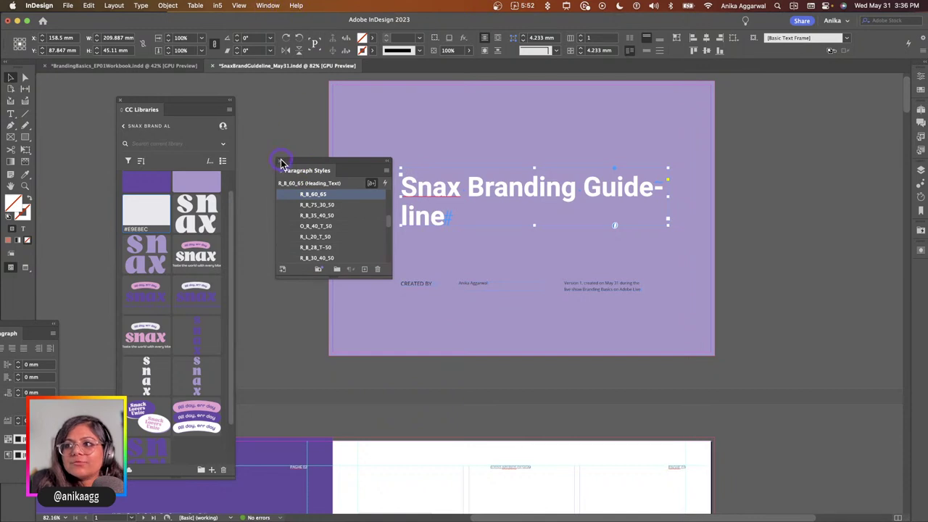
left_click(282, 163)
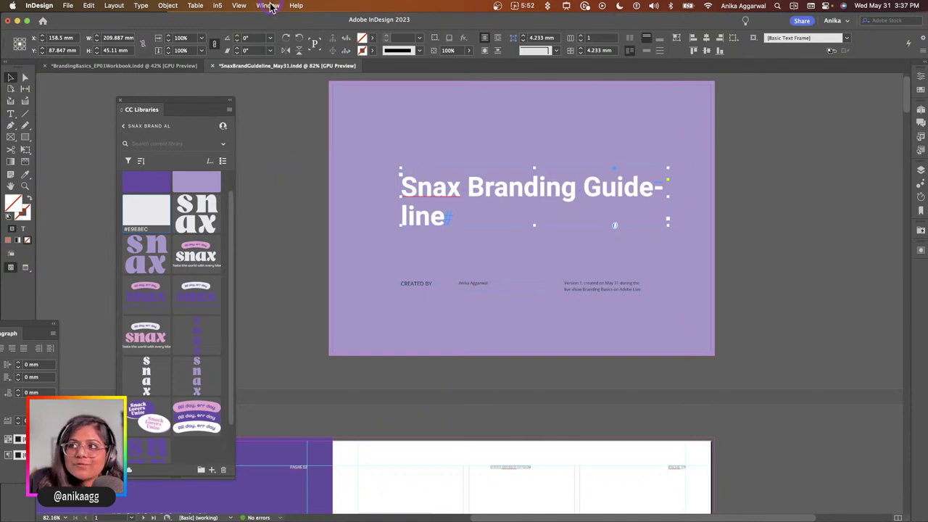
Show the document's paragraph styles and enlarge the floating panel so more of the styles are listed.
left_click(268, 6)
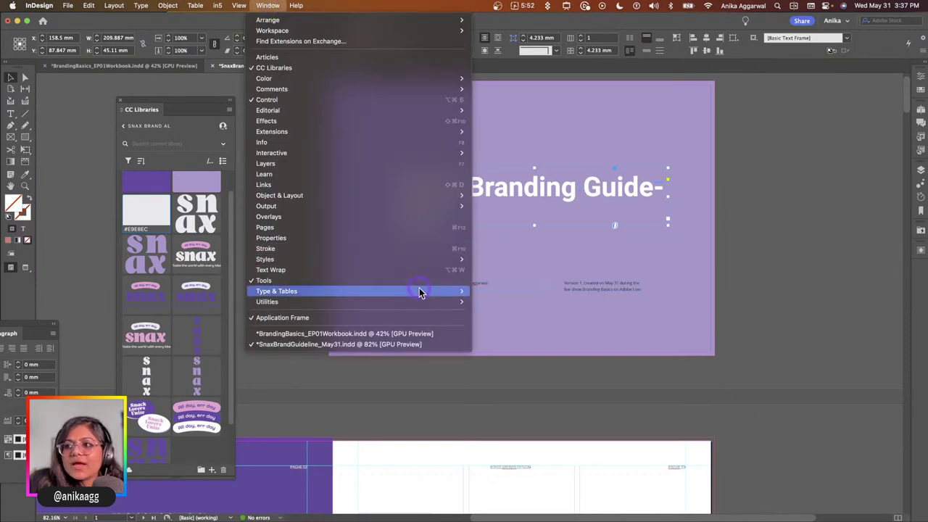
mouse_move(419, 295)
mouse_move(420, 260)
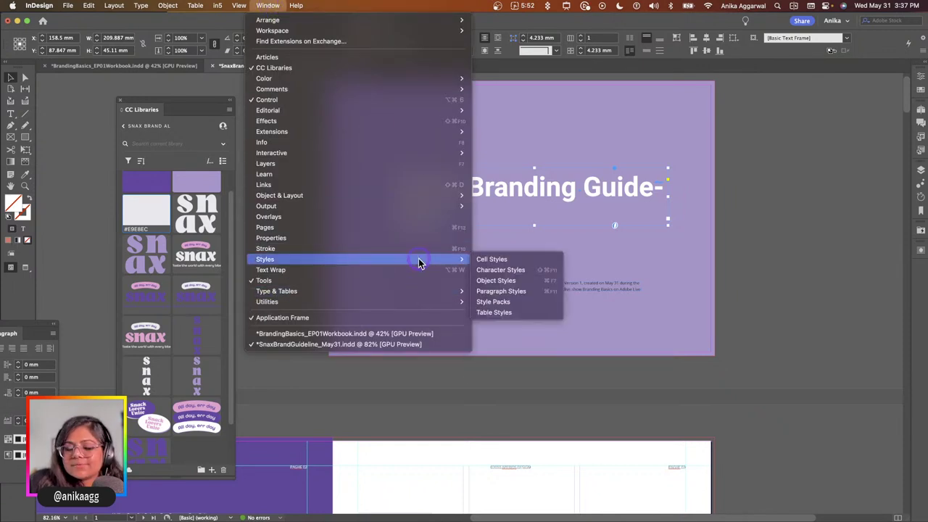
left_click(487, 292)
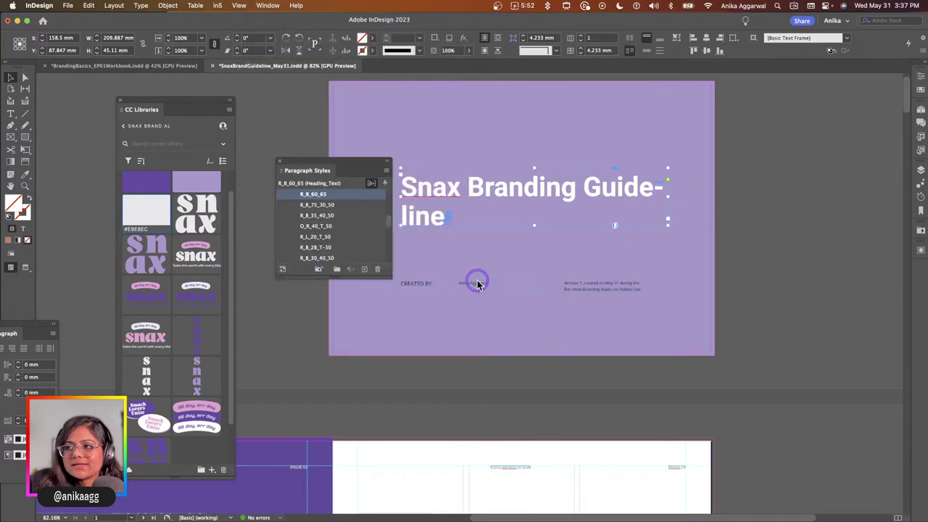
left_click(319, 269)
left_click_drag(332, 275, 330, 453)
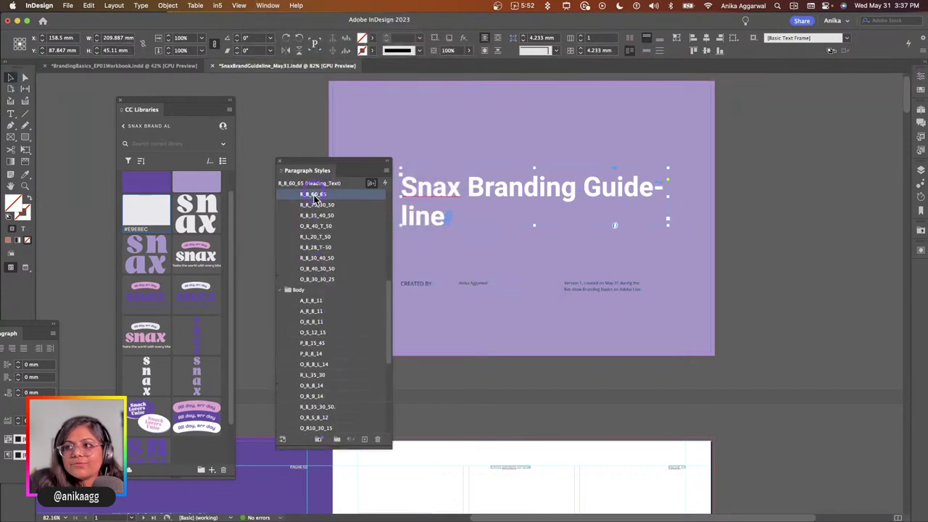
Examine the paragraph styles in the Heading_Text and Body groups, keeping the panel clear of the cover page.
scroll(316, 286, "down", 5)
scroll(312, 288, "down", 2)
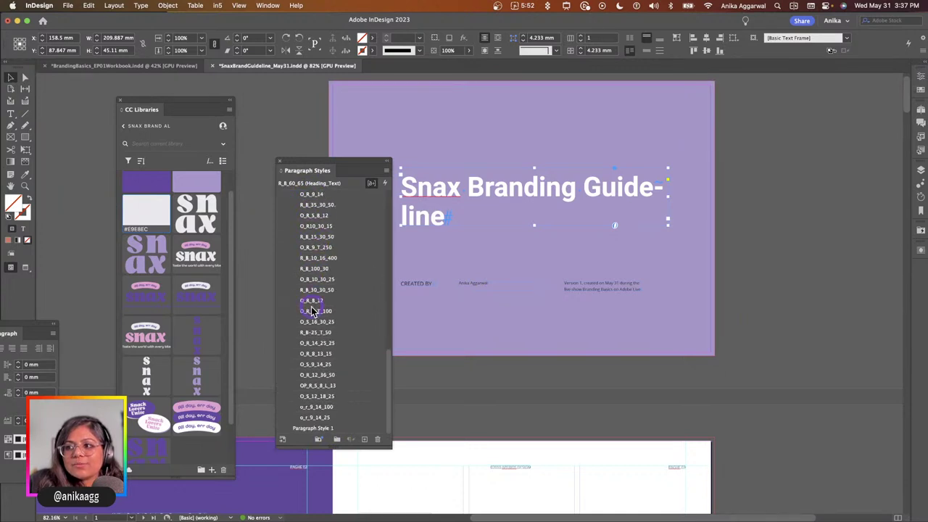
scroll(310, 296, "up", 10)
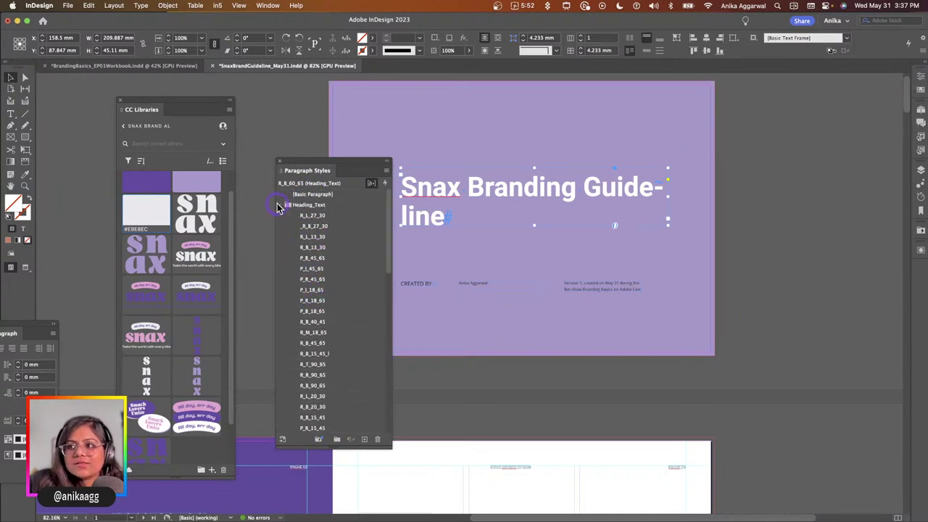
left_click(287, 205)
left_click_drag(320, 163, 256, 170)
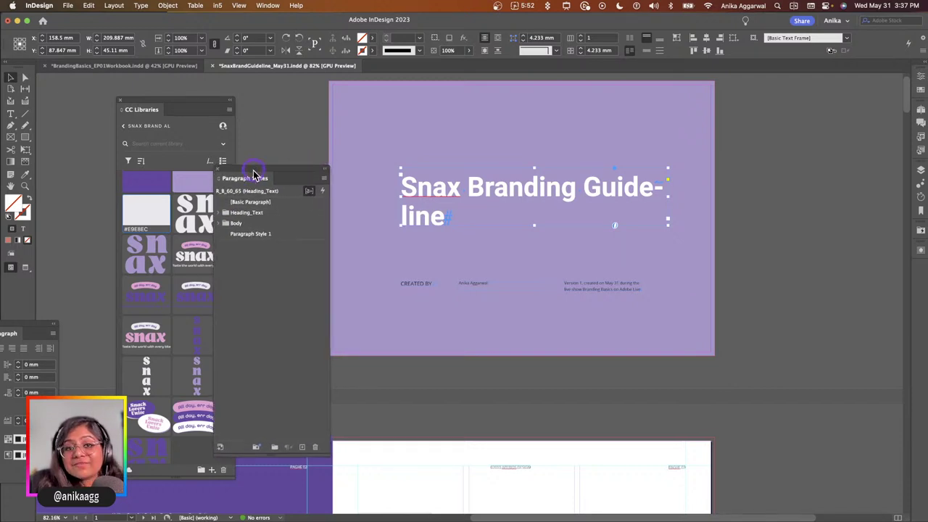
left_click(222, 222)
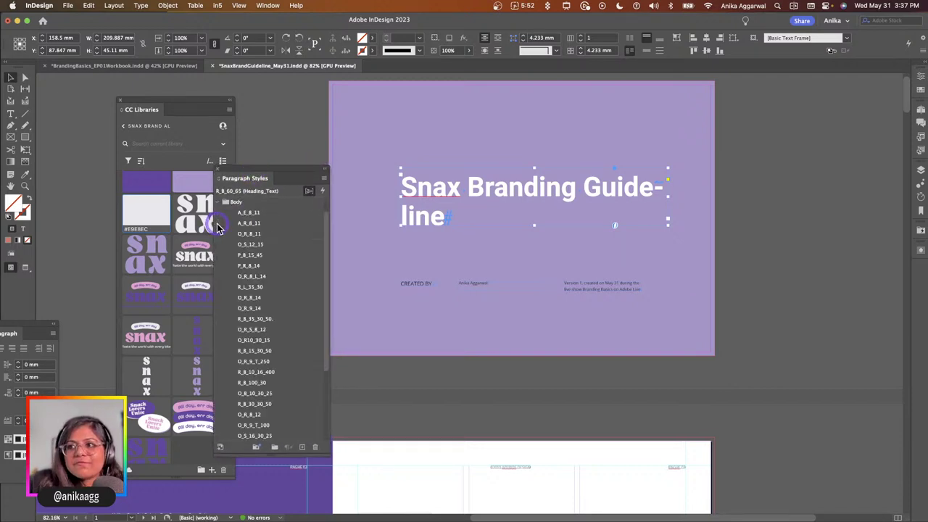
left_click(221, 203)
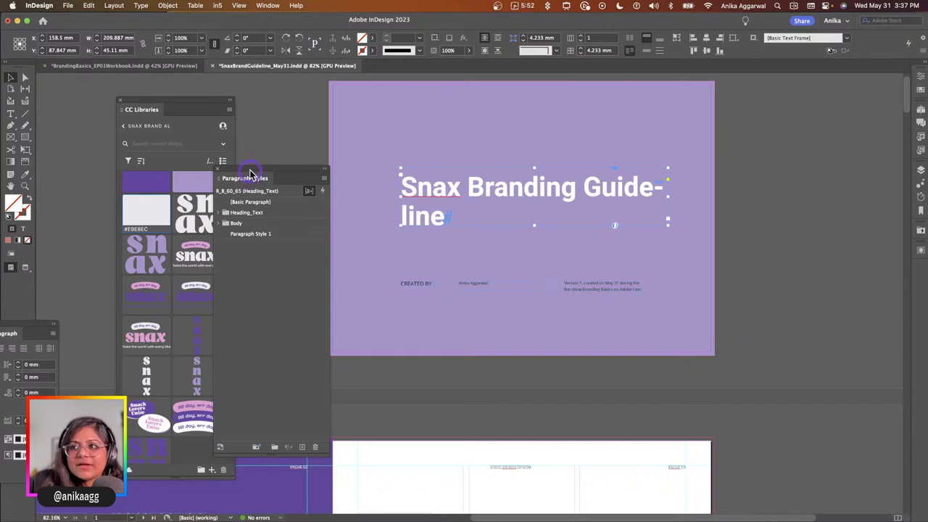
left_click_drag(250, 169, 236, 158)
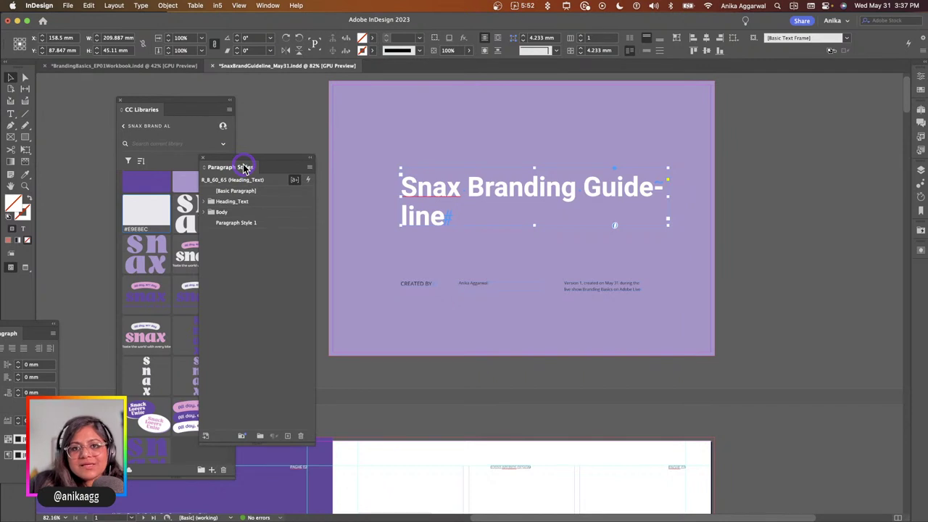
left_click(253, 219)
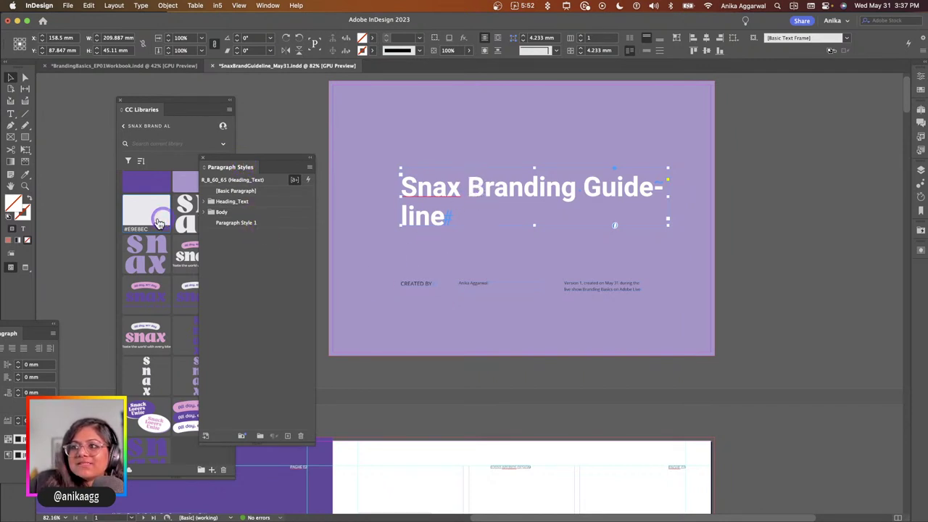
left_click(204, 201)
scroll(280, 318, "down", 2)
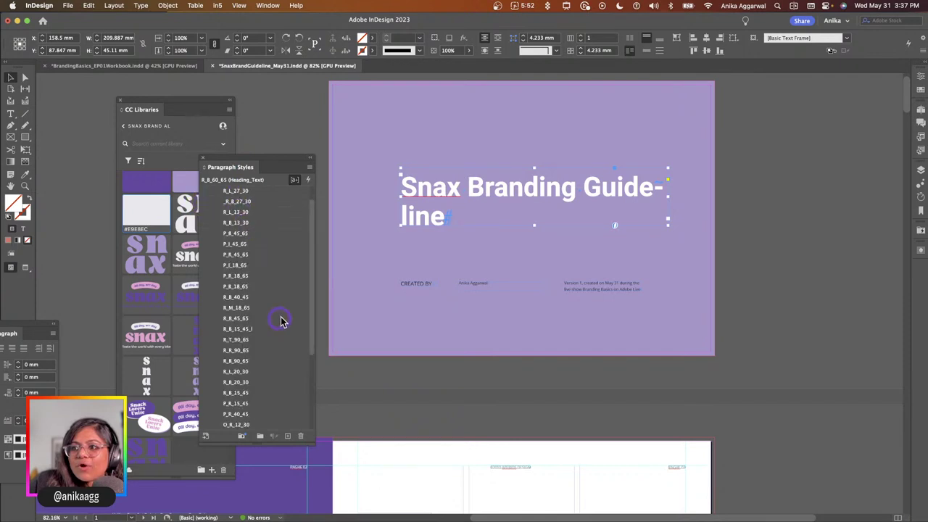
Open the options of the cover title's paragraph style R_B_60_65 and look through its formatting categories, keeping the title visible.
left_click(281, 321)
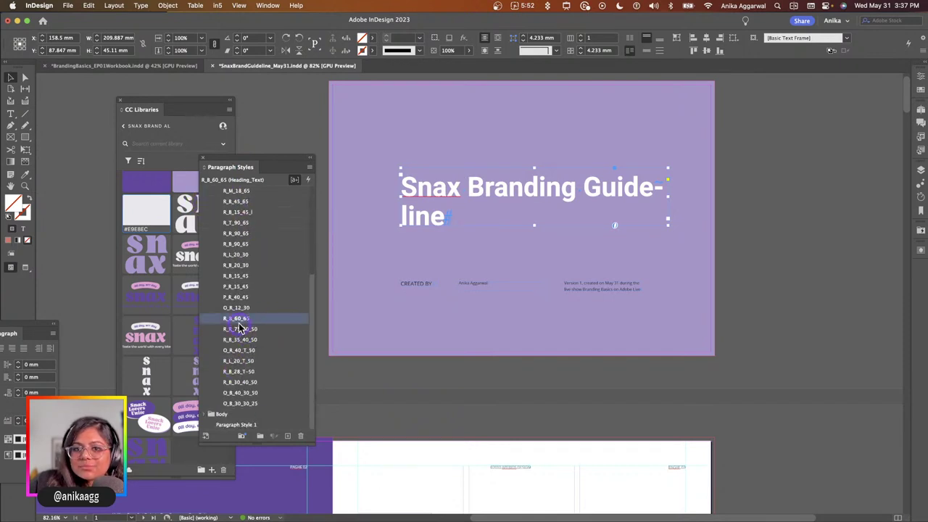
left_click(246, 318)
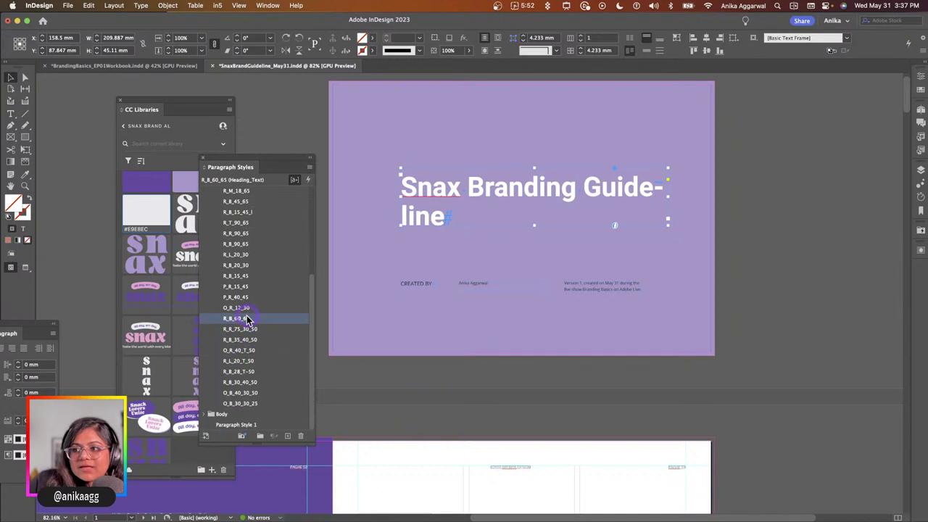
double_click(246, 319)
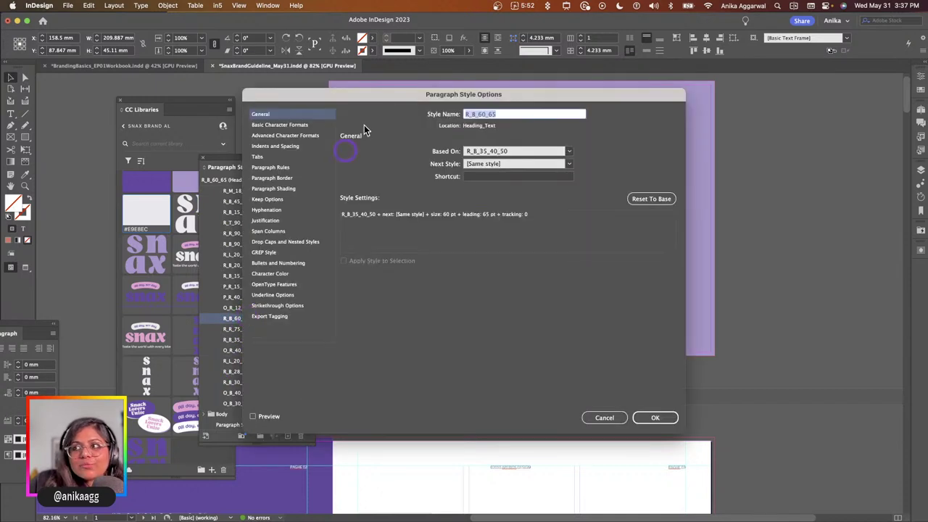
left_click_drag(400, 96, 438, 265)
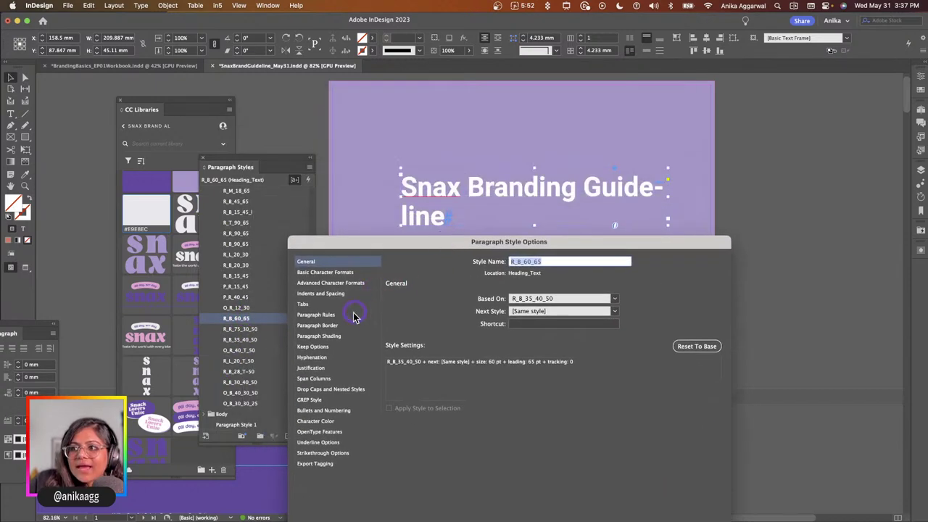
left_click(326, 273)
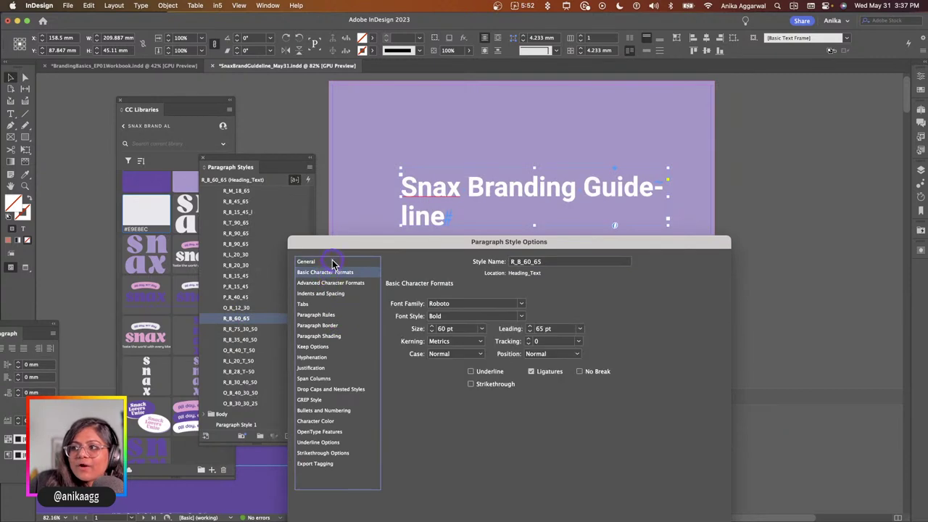
left_click(327, 283)
left_click(329, 294)
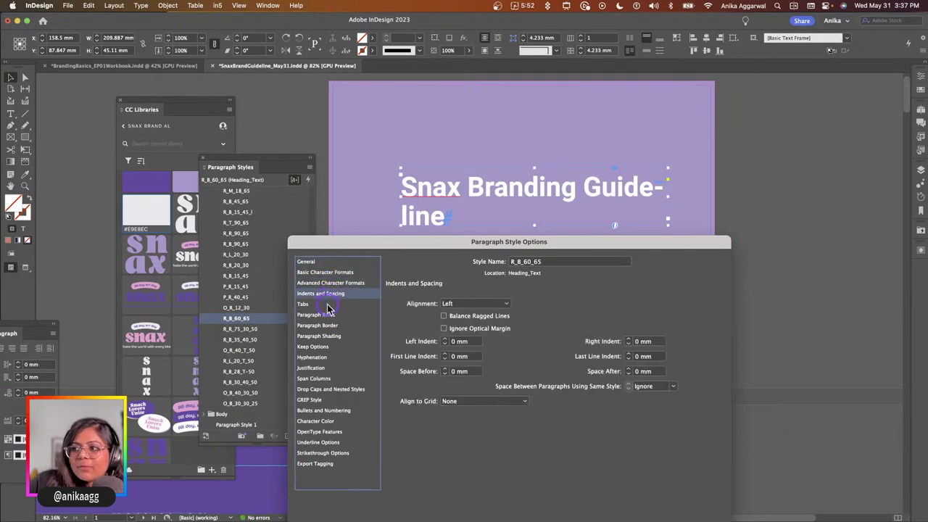
left_click(327, 304)
left_click(354, 316)
left_click(343, 327)
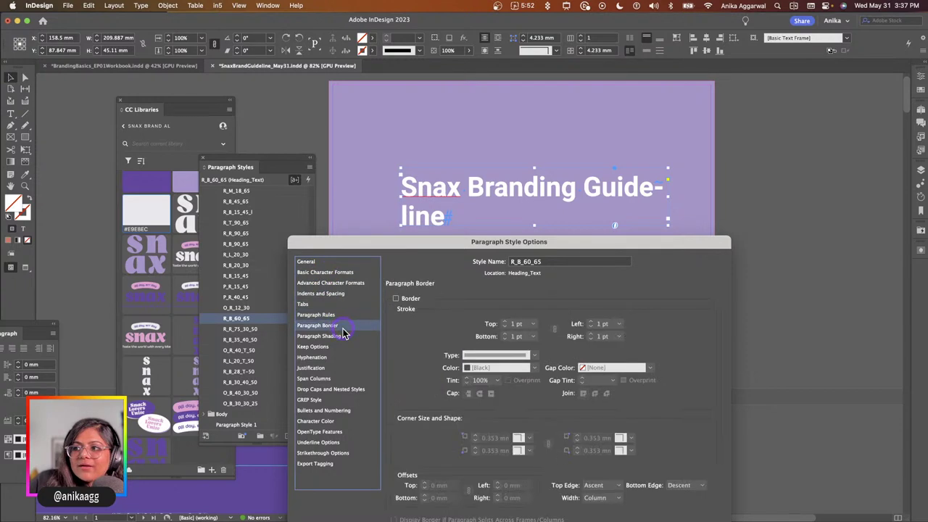
left_click(342, 338)
left_click(338, 347)
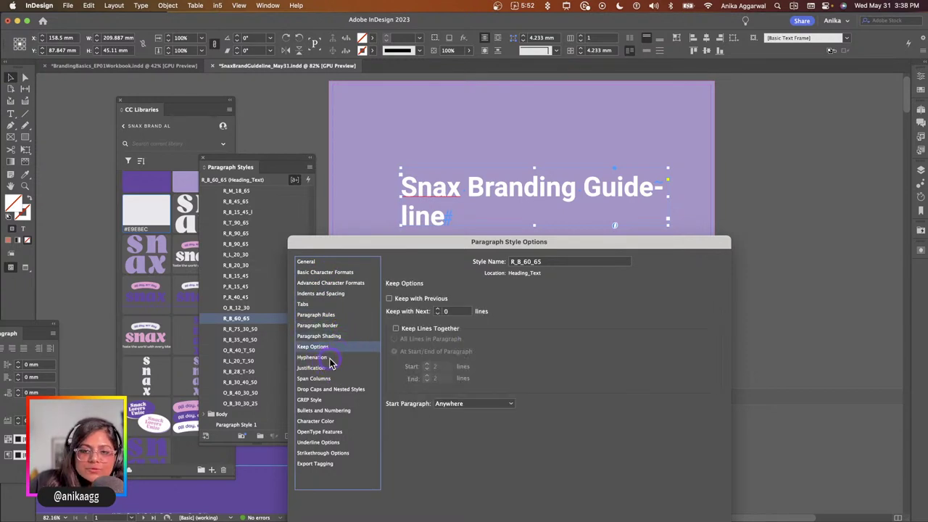
Turn off hyphenation in the R_B_60_65 paragraph style with the preview enabled and apply the change.
left_click(330, 360)
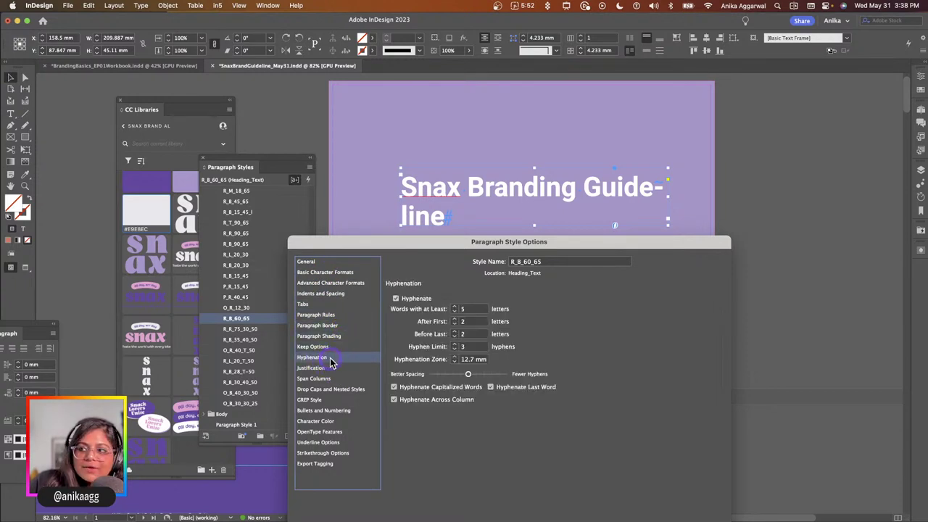
left_click(396, 299)
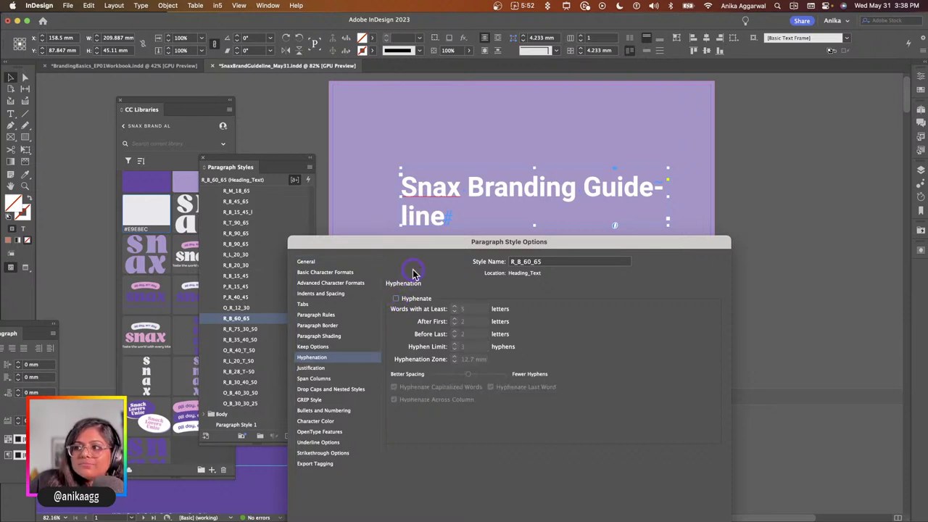
left_click_drag(415, 245, 360, 303)
left_click(396, 263)
left_click(281, 424)
left_click(351, 332)
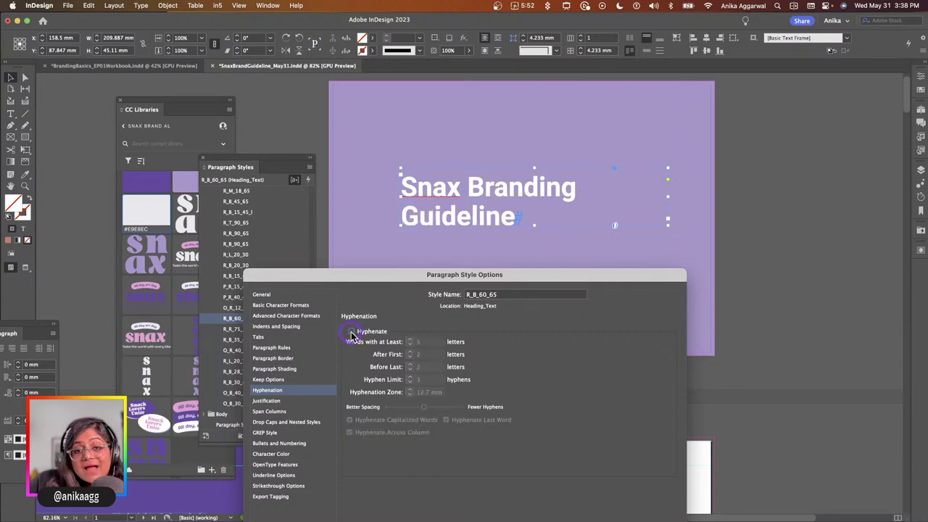
left_click_drag(355, 278, 249, 113)
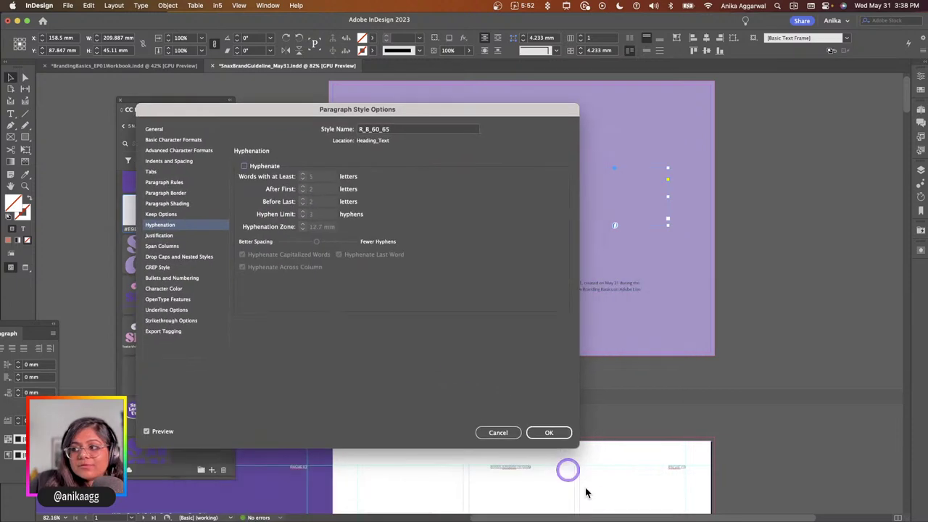
left_click(549, 431)
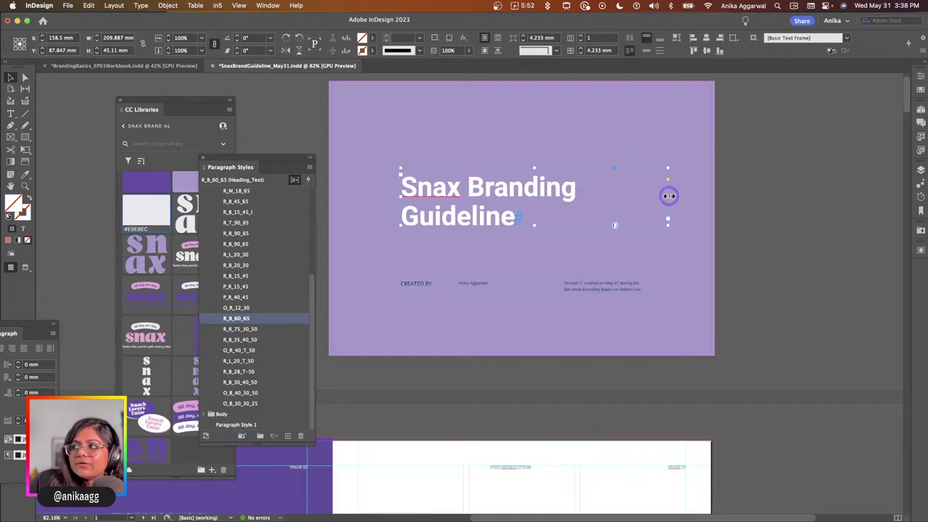
Widen the cover title's text frame to about 248 mm so it fits on one line, and centre it horizontally on the page.
left_click_drag(668, 196, 716, 193)
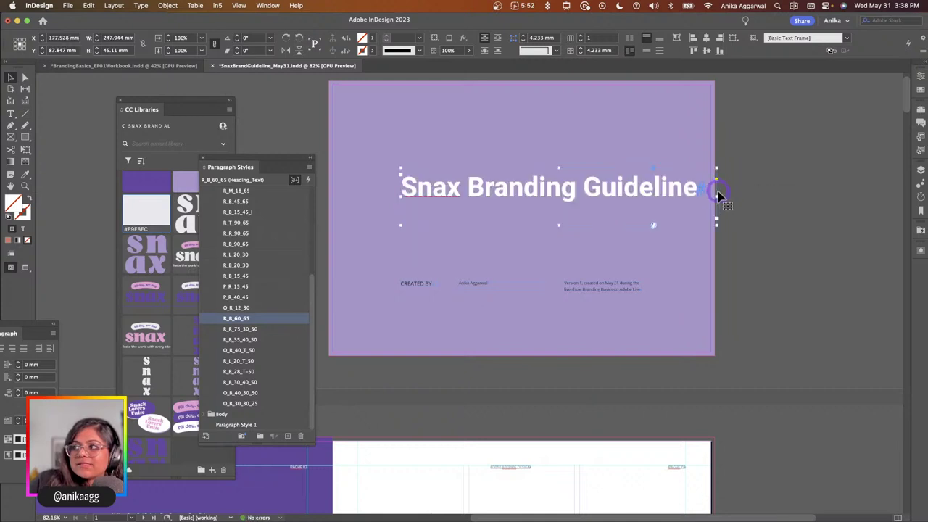
left_click_drag(576, 203, 543, 206)
left_click(570, 165)
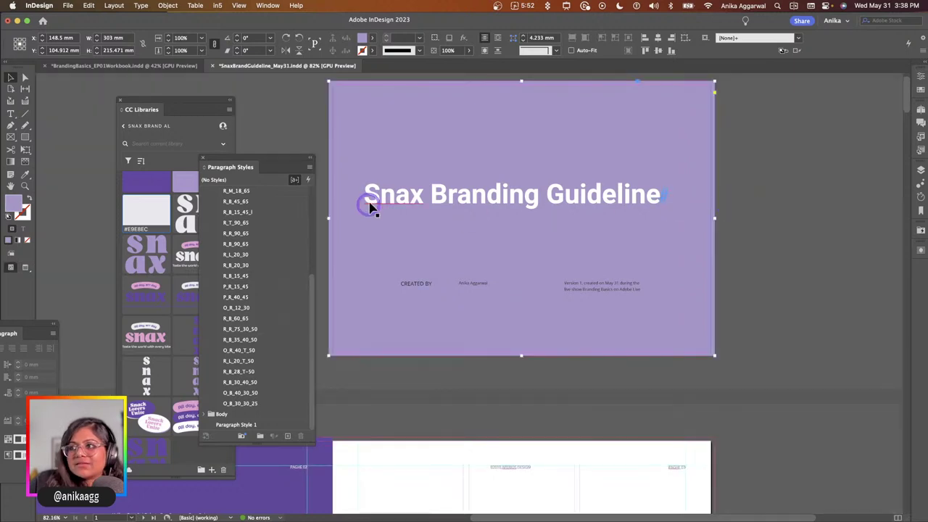
Set the font size of the cover title's R_B_60_65 paragraph style to 48 pt.
left_click(369, 207)
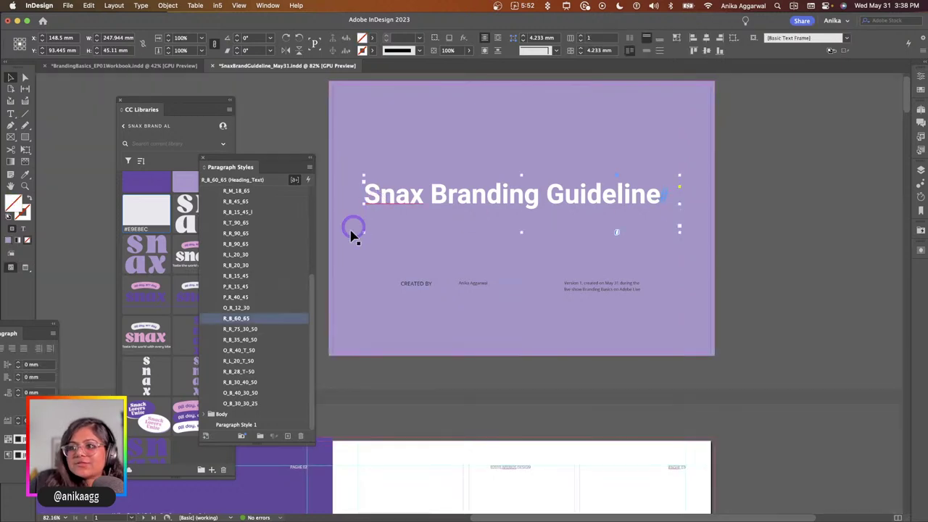
double_click(245, 319)
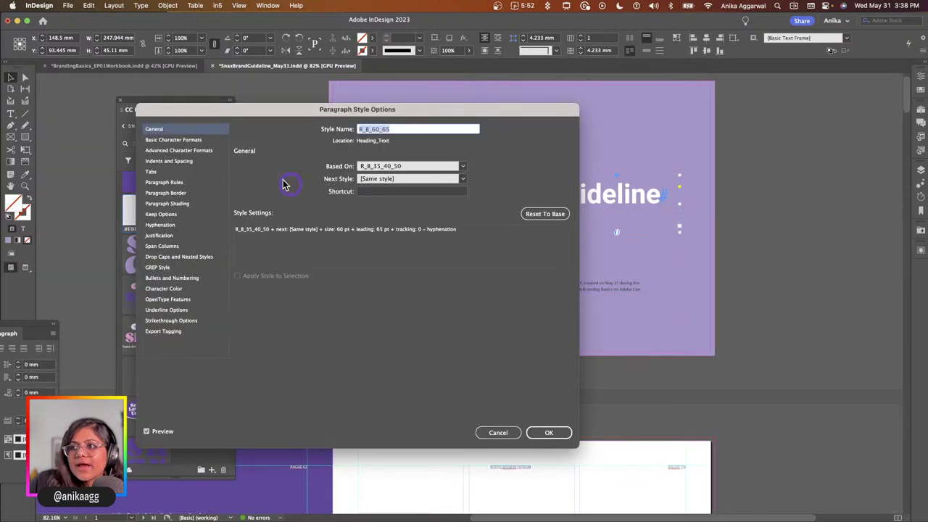
left_click(172, 140)
left_click(330, 196)
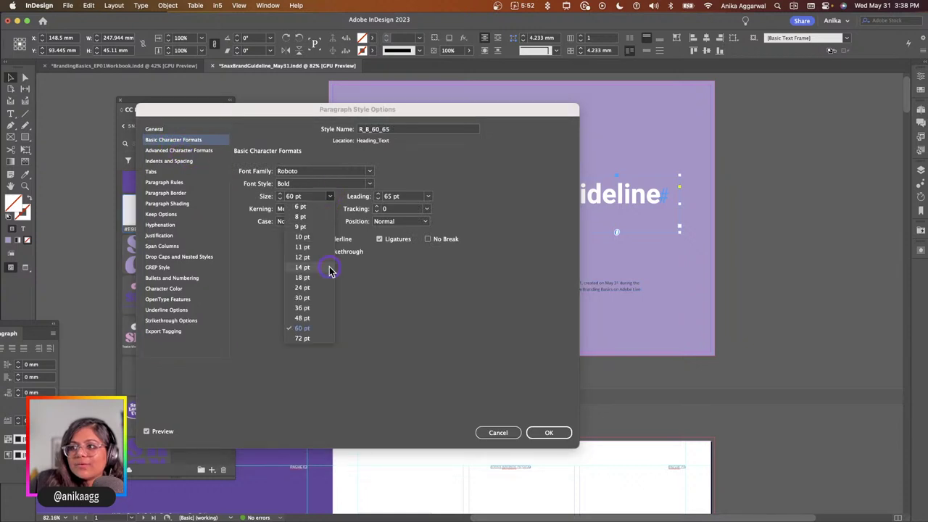
left_click(312, 319)
left_click(549, 432)
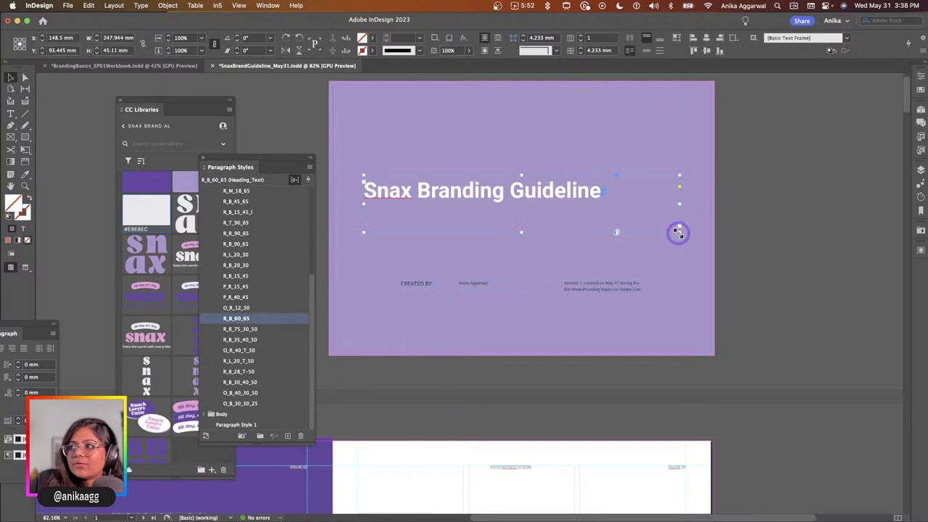
Shrink the cover title's frame to about 186 × 18 mm and move it down, centred above the credit line, checking it in preview mode.
left_click_drag(548, 190, 588, 211)
left_click(705, 232)
key("w")
left_click(716, 231)
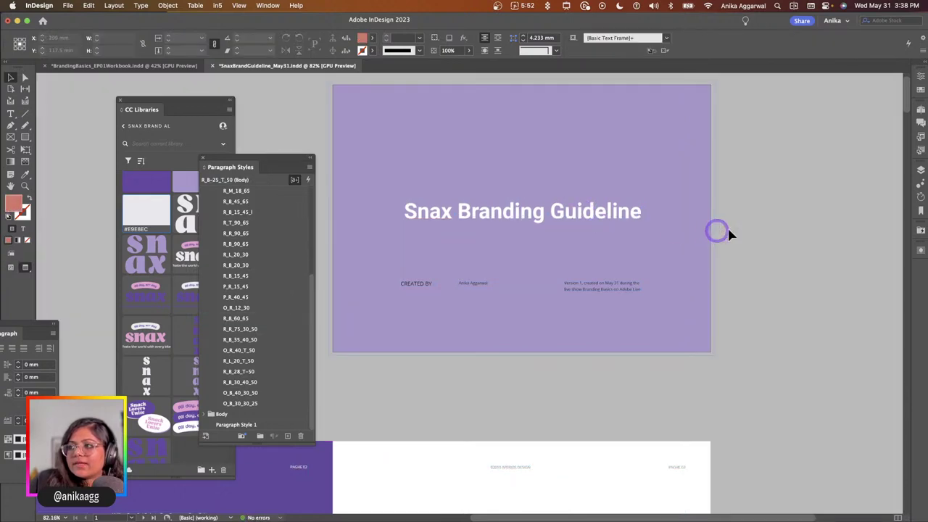
key("w")
left_click(565, 225)
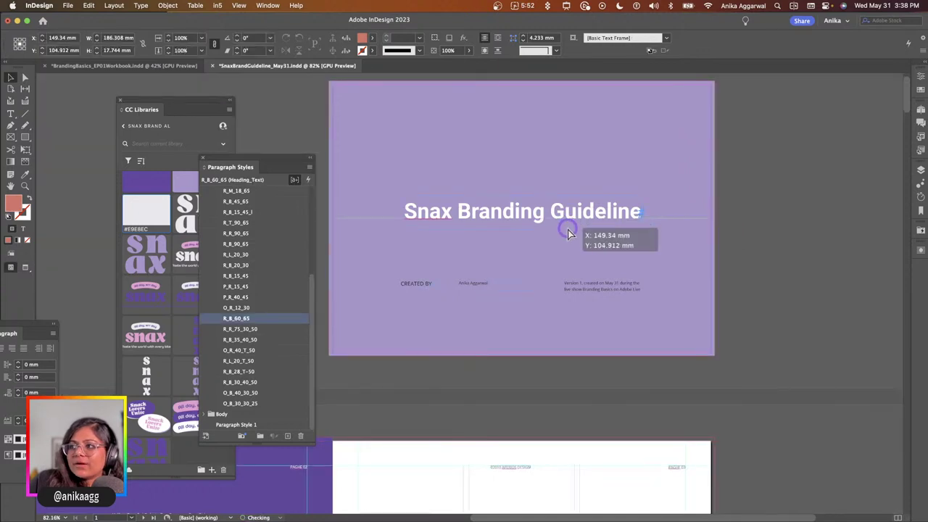
left_click_drag(568, 233, 569, 245)
key("w")
left_click(768, 233)
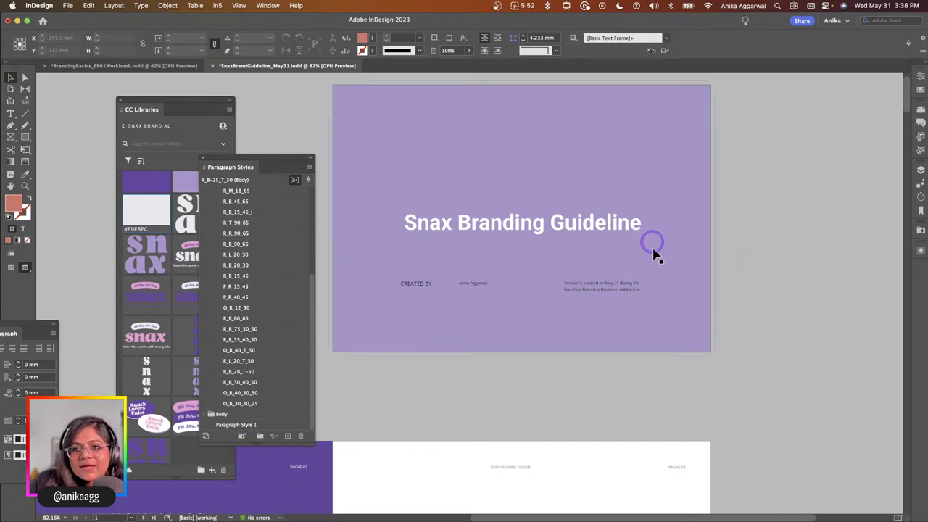
Inspect the cover's credit line text frames and leave preview mode so that frame edges and guides are shown.
left_click(424, 286)
left_click(423, 285)
left_click(470, 283)
left_click(588, 286)
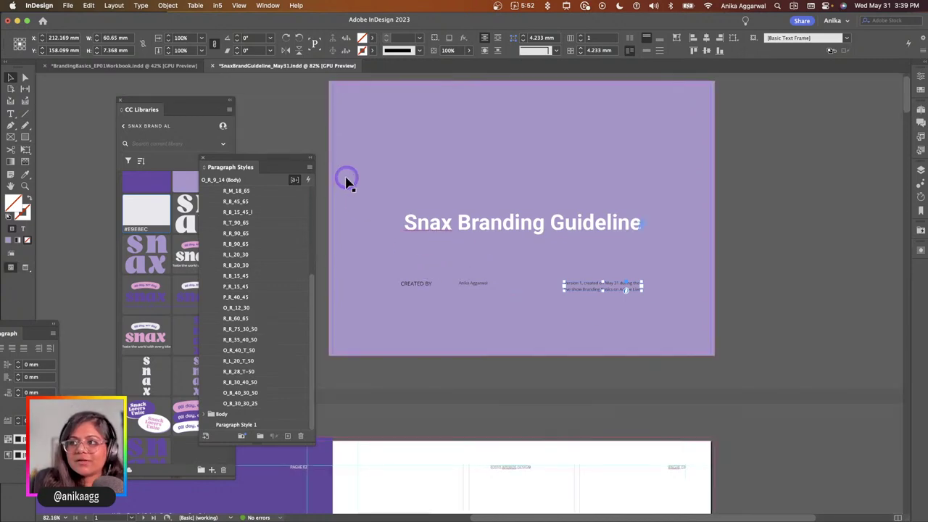
key("w")
left_click(310, 143)
Replace the heading "The Welcome" on the purple page 02 with "Hello.".
scroll(311, 143, "down", 8)
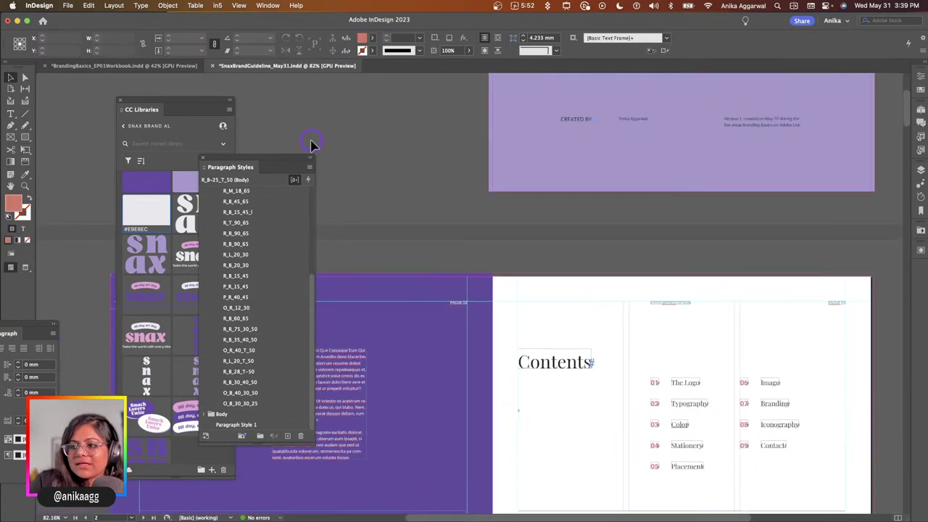
scroll(310, 143, "left", 8)
scroll(310, 143, "up", 4)
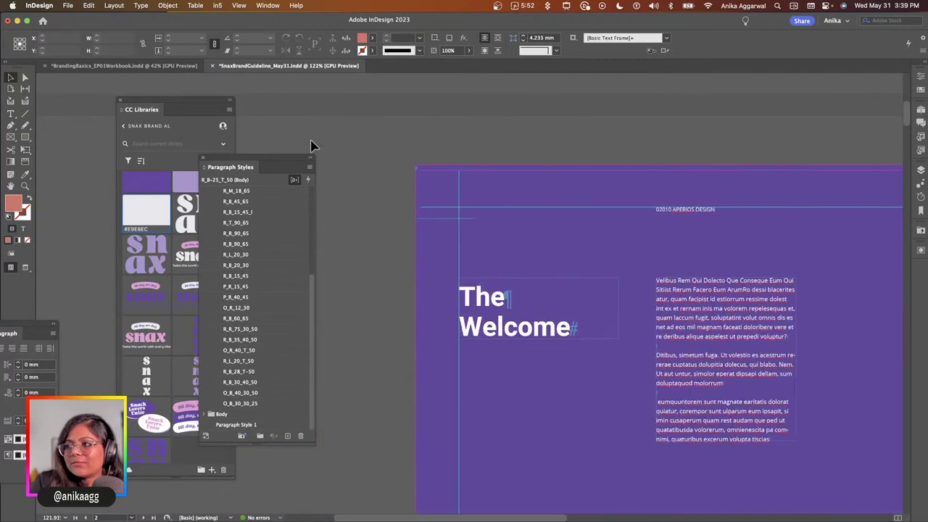
scroll(311, 146, "right", 2)
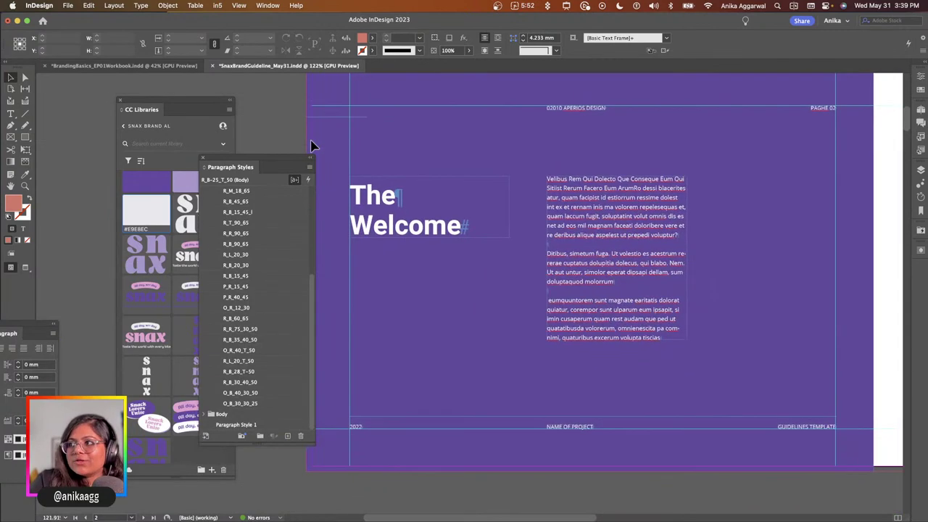
left_click(362, 203)
double_click(355, 195)
left_click_drag(351, 186, 464, 236)
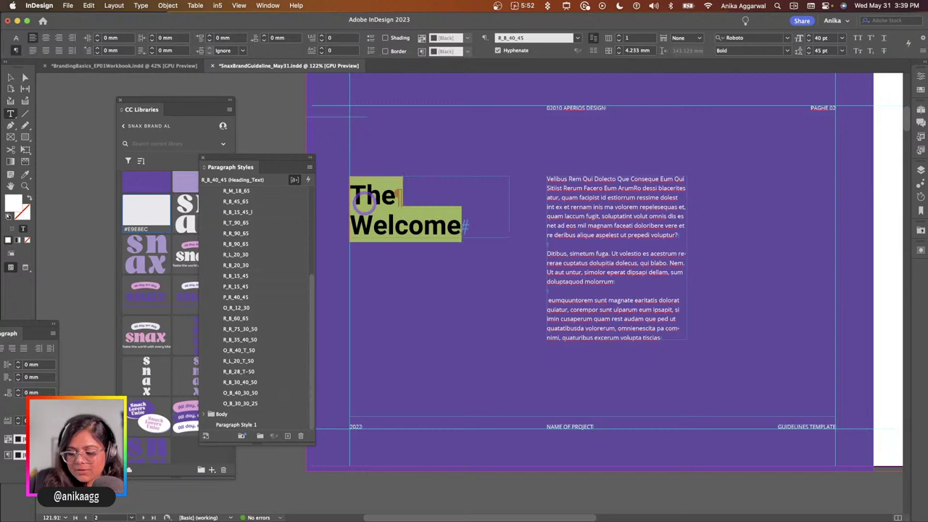
type("Hello.")
key("Escape")
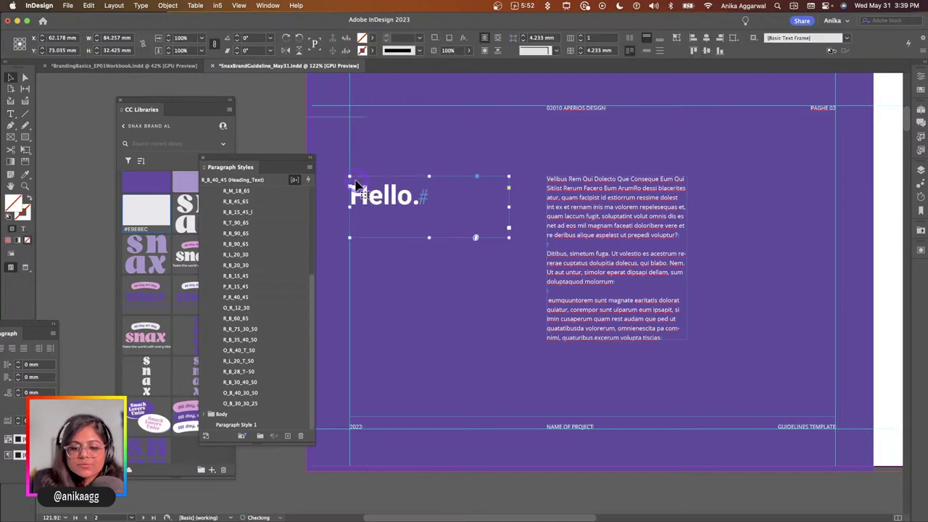
Replace the placeholder text beside the Hello. heading with a short Snax welcome asking readers to use the guideline as the standard for brand logos and visual imagery.
scroll(452, 233, "right", 8)
scroll(469, 228, "right", 10)
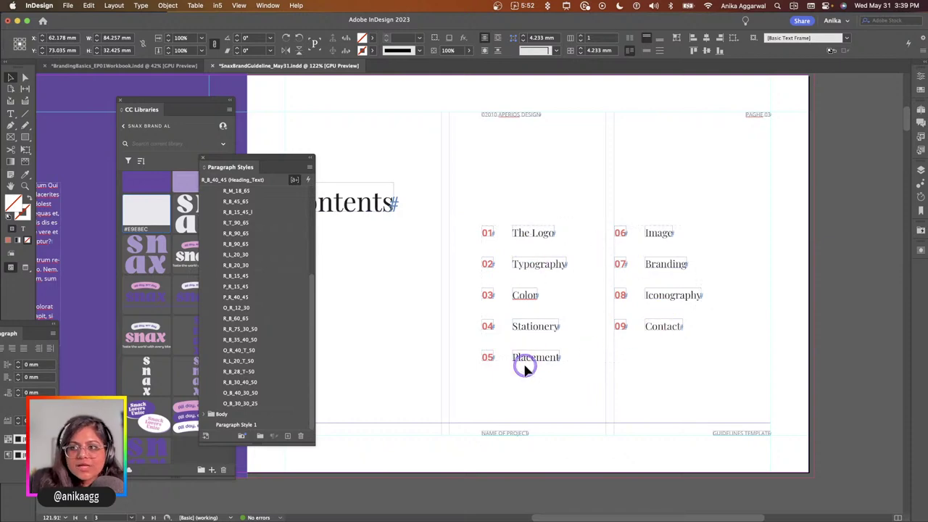
scroll(531, 355, "down", 6)
scroll(522, 366, "down", 4)
scroll(522, 366, "left", 3)
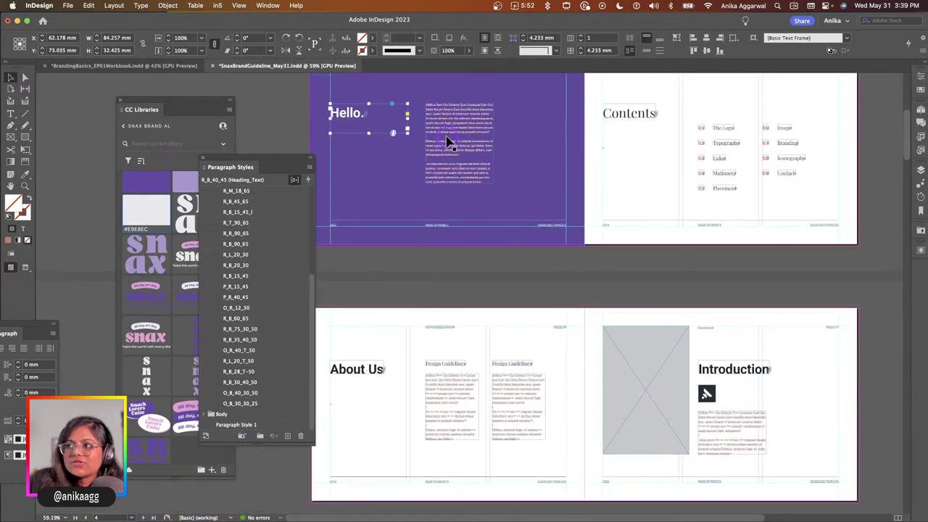
left_click(447, 145)
scroll(447, 148, "up", 5)
scroll(456, 245, "up", 2)
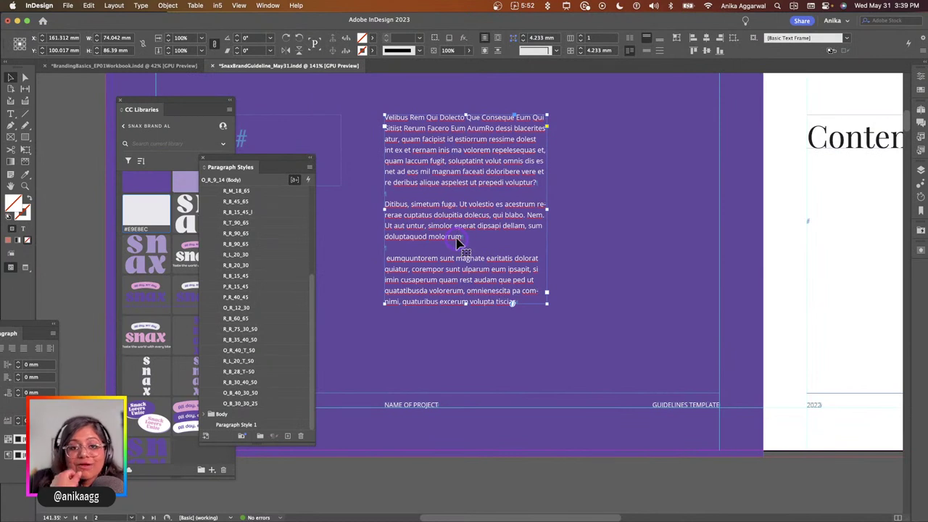
double_click(457, 233)
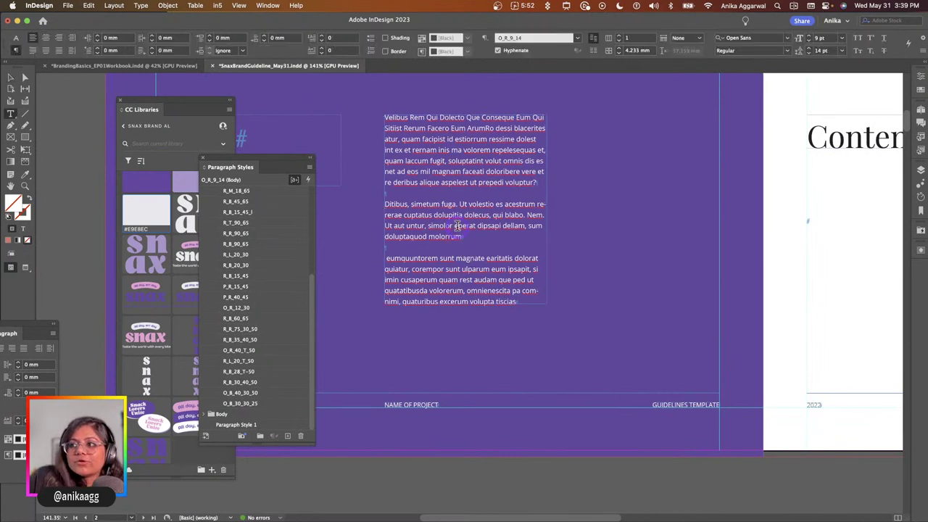
key("super+a")
type("Hey")
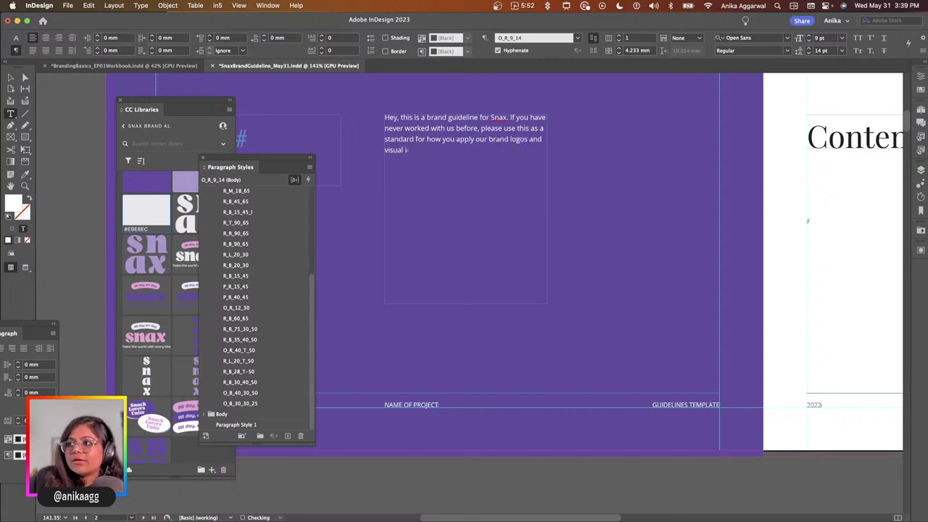
key("Escape")
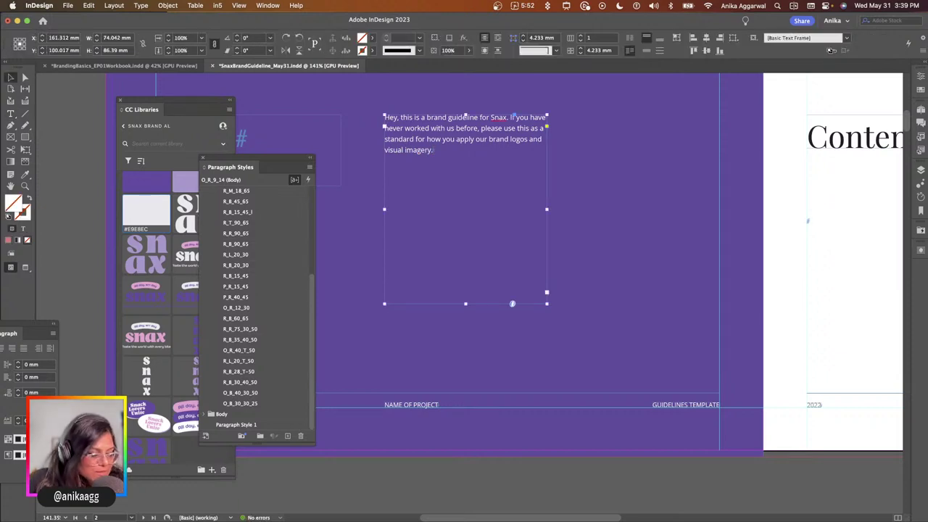
scroll(465, 223, "down", 3)
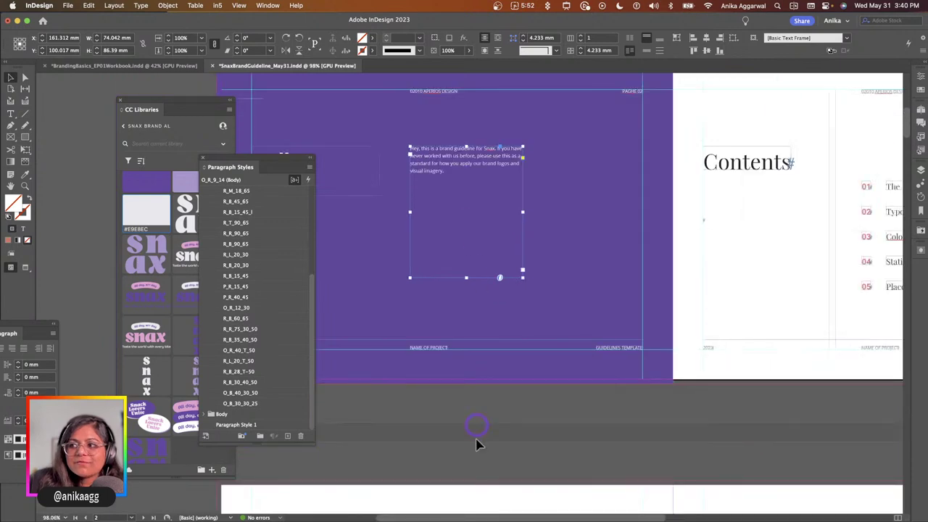
left_click(478, 431)
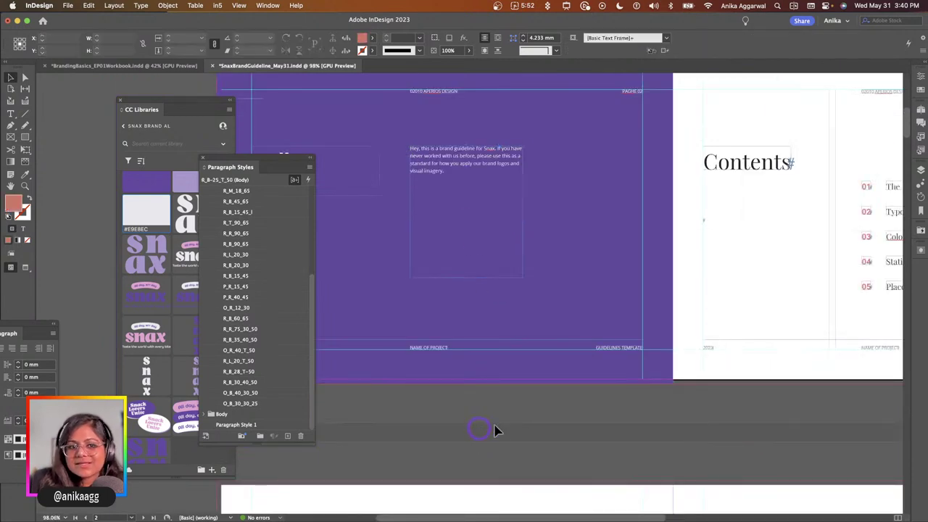
Review the welcome text on page 02, the Contents page and the placeholder columns on the About Us page.
scroll(489, 422, "right", 5)
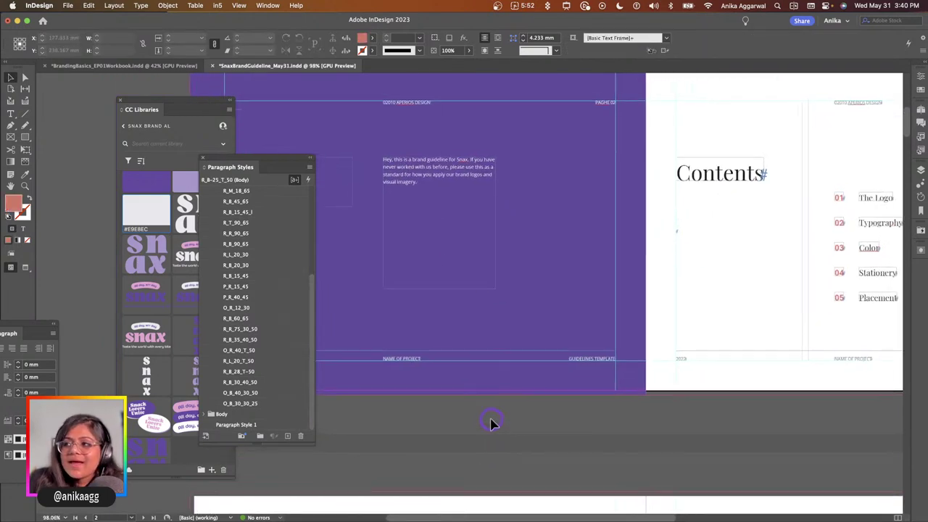
scroll(334, 148, "left", 2)
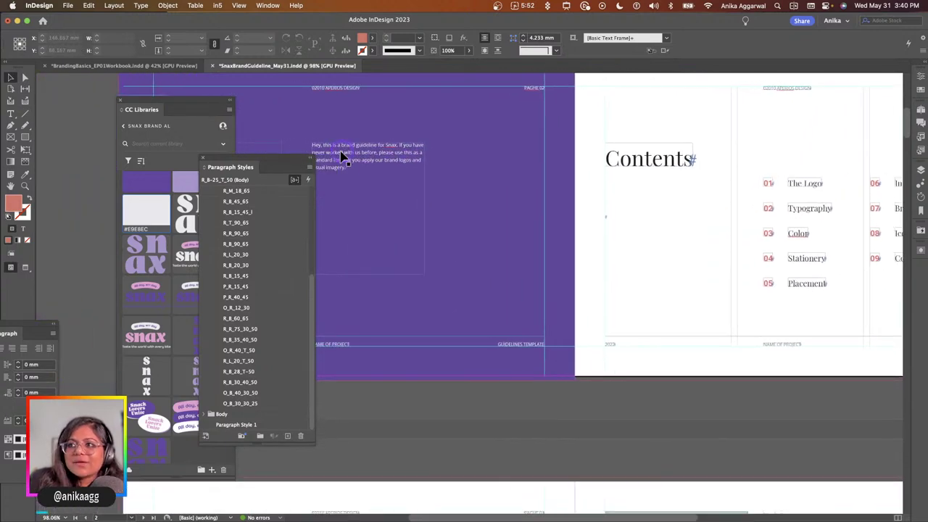
scroll(360, 154, "left", 2)
scroll(389, 161, "up", 5)
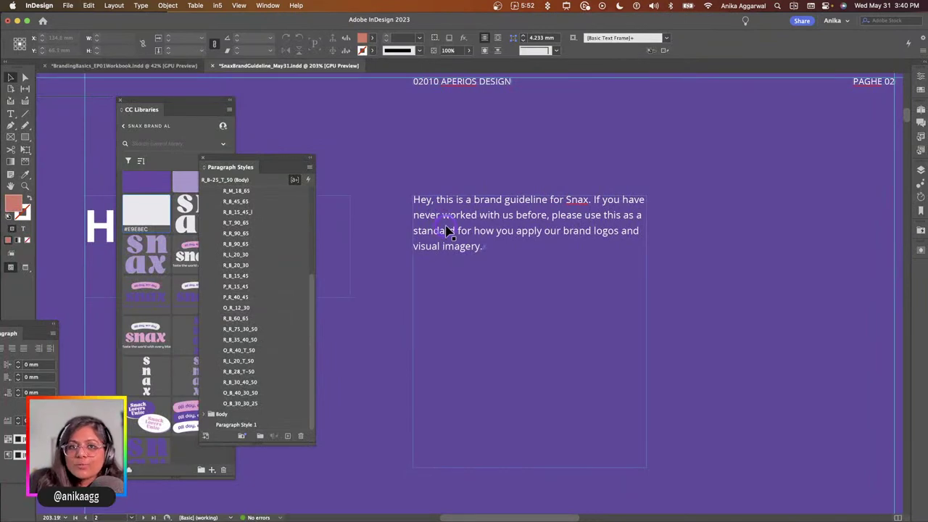
scroll(447, 231, "down", 3)
scroll(456, 258, "down", 5)
scroll(453, 255, "up", 2)
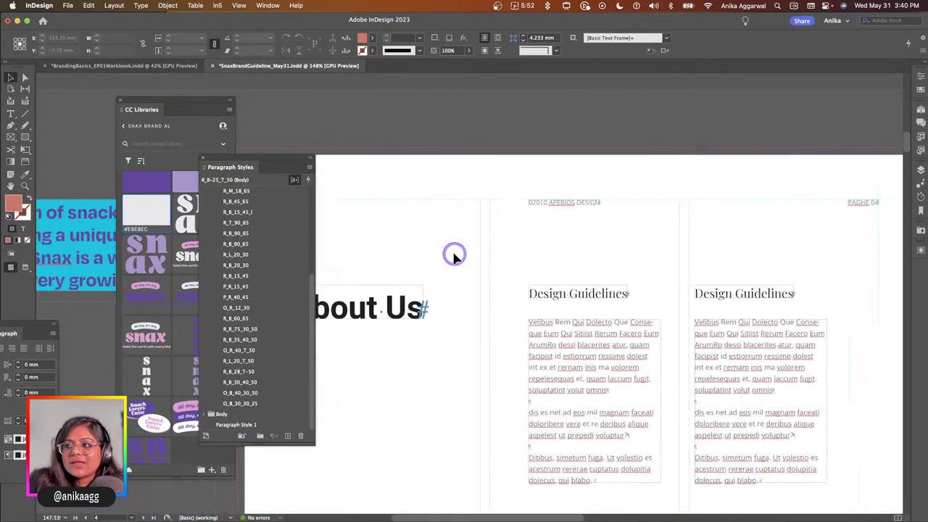
scroll(601, 310, "down", 2)
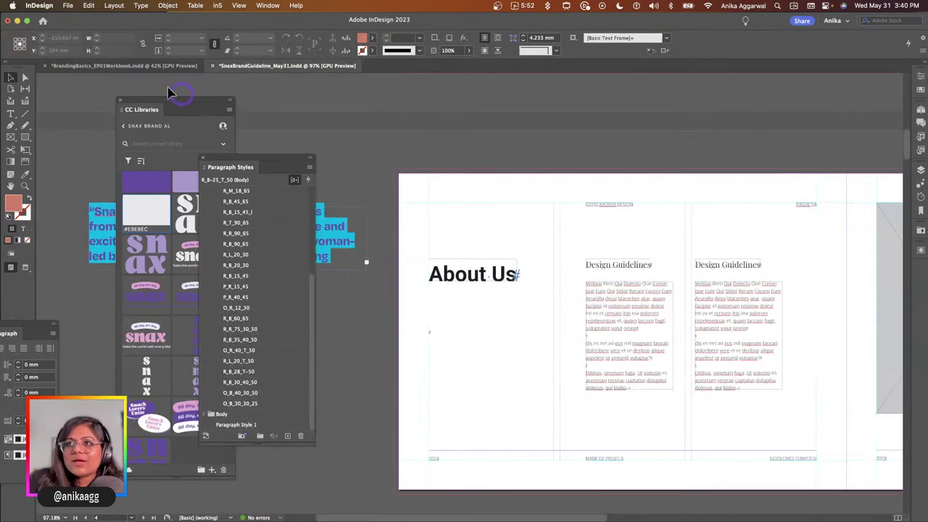
Switch to BrandingBasics_EP01Workbook.indd, move the paragraph styles list clear of the page, and open the Snax key-aspects answer on the Purpose page for editing.
left_click(147, 67)
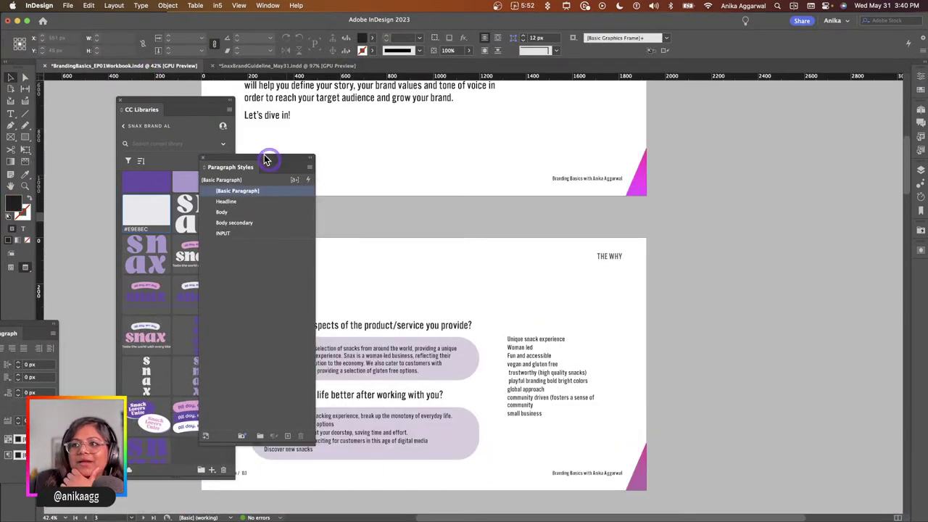
left_click_drag(258, 163, 729, 155)
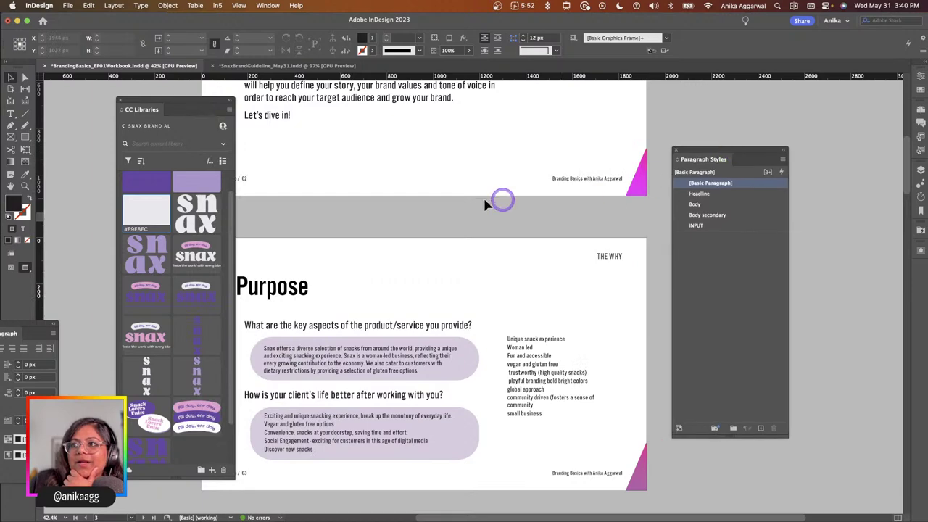
scroll(471, 203, "up", 3)
scroll(414, 269, "up", 2)
scroll(414, 275, "down", 6)
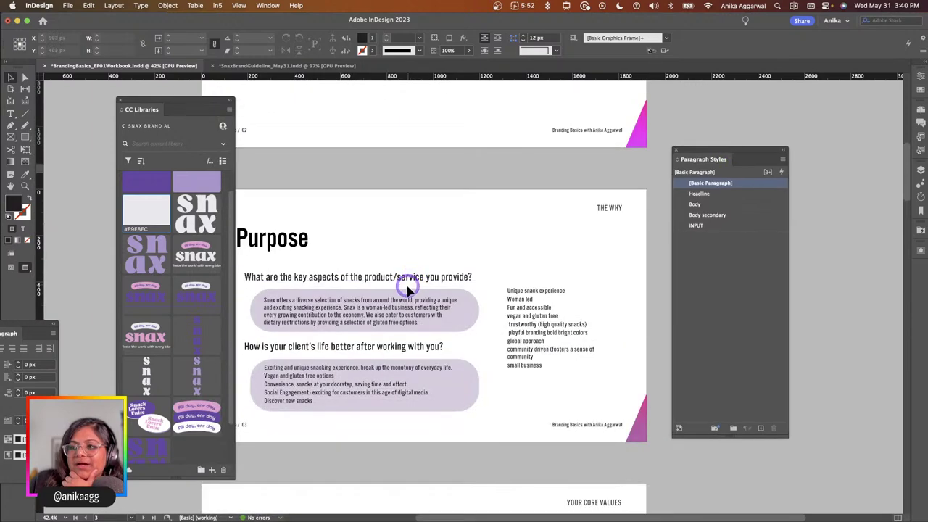
scroll(406, 292, "down", 2)
double_click(338, 208)
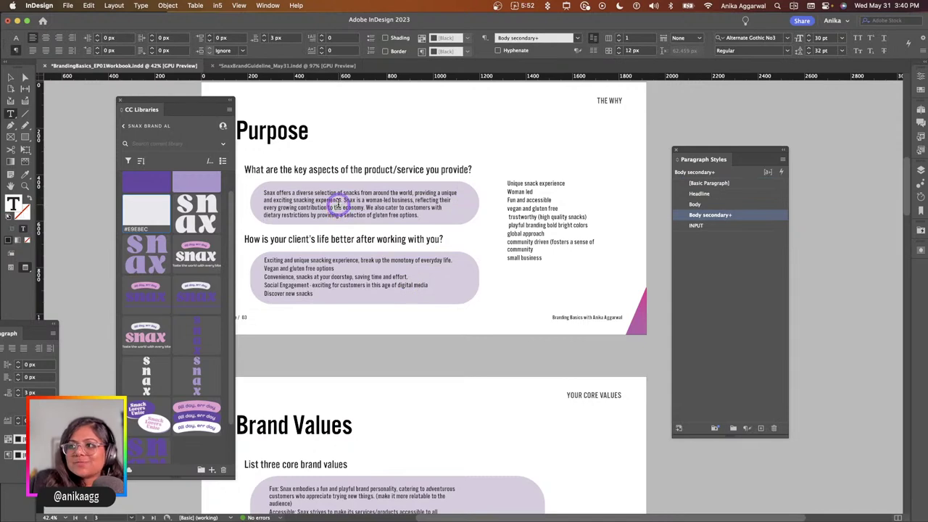
Copy the whole answer about the key aspects of the product/service and switch to the SnaxBrandGuideline_May31 document.
key("super+a")
key("super+c")
left_click_drag(338, 208, 328, 257)
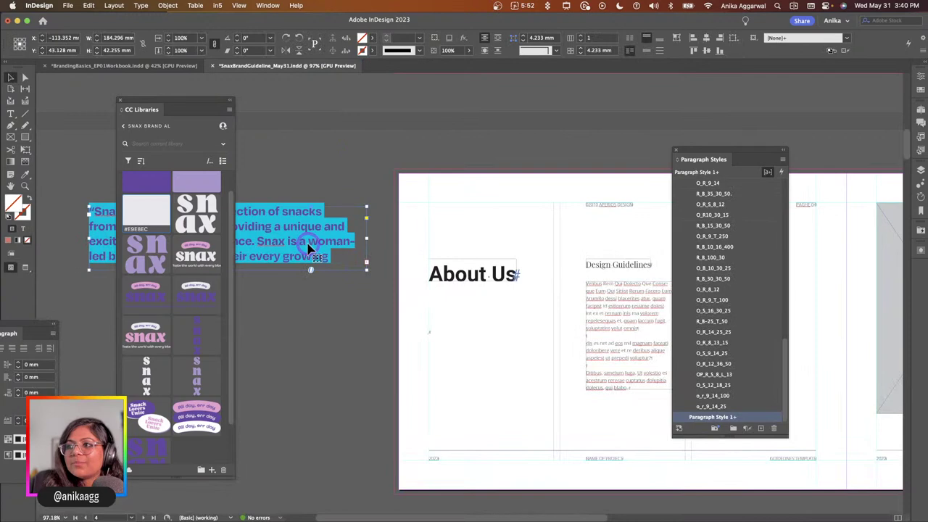
right_click(309, 247)
key("Escape")
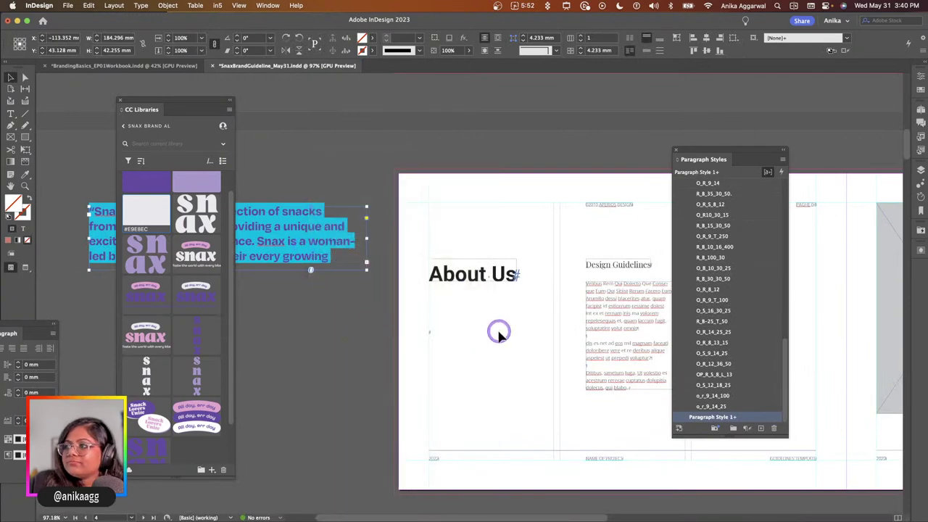
Try to replace the placeholder body under the first Design Guidelines heading with the copied Snax description, and undo the paste.
double_click(589, 297)
key("super+a")
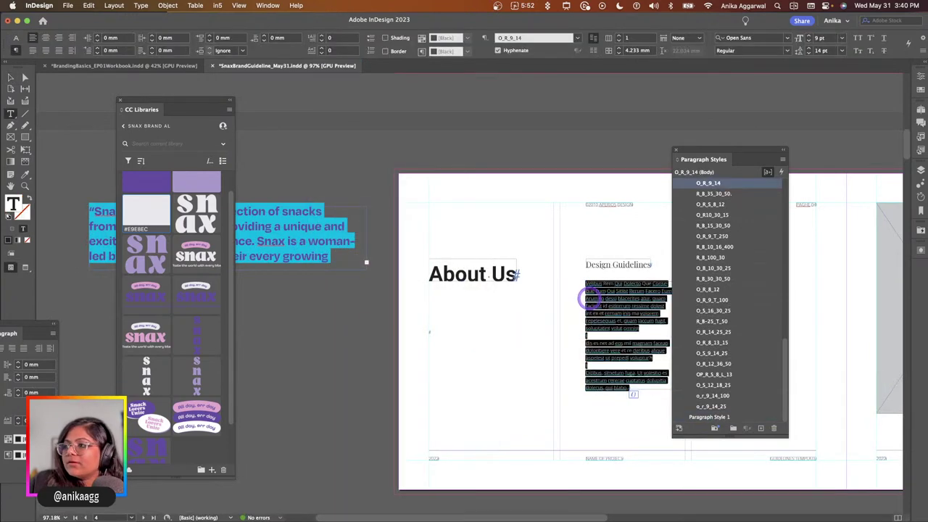
key("super+v")
scroll(572, 332, "right", 4)
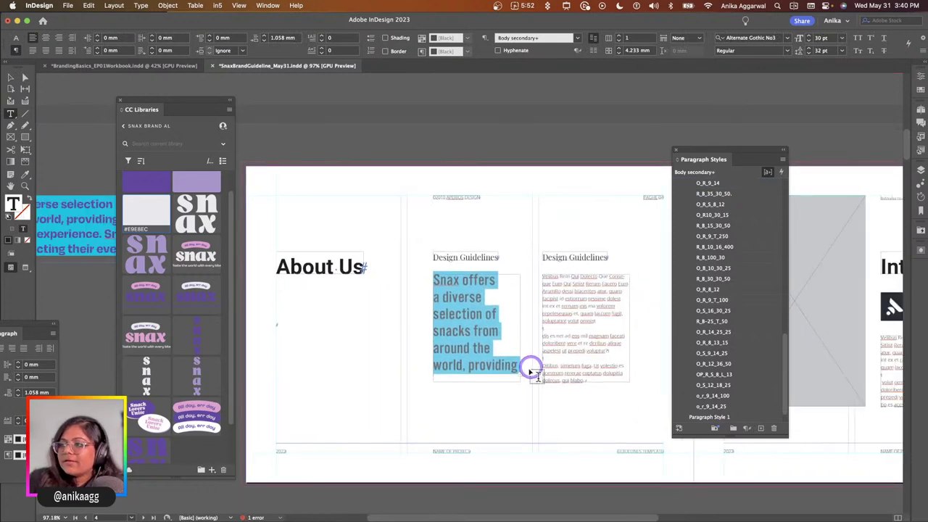
scroll(515, 372, "up", 5)
key("Escape")
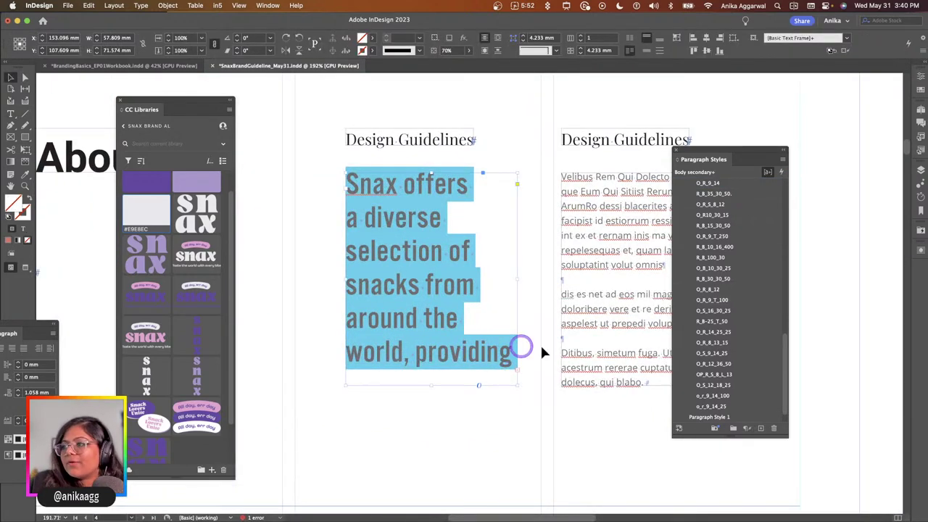
key("super+z")
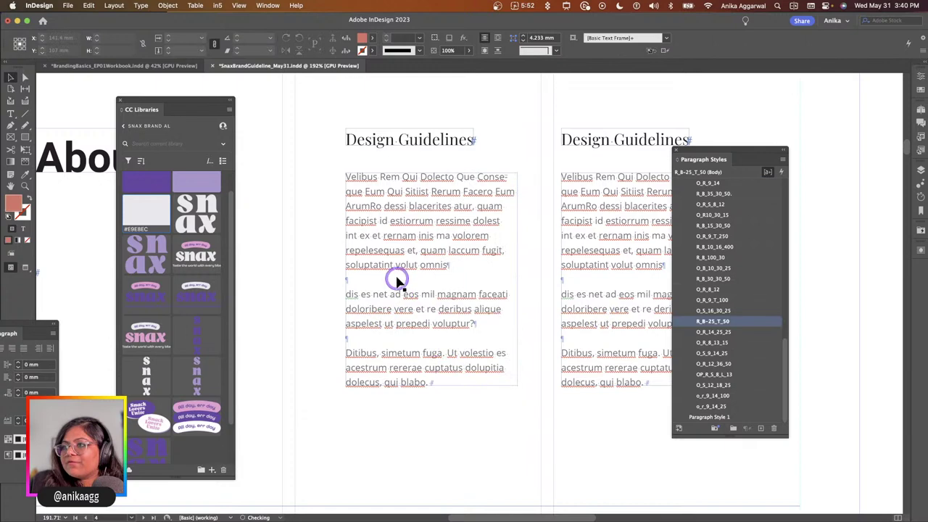
Try to replace the same placeholder body with the copied Snax description in the Story Editor, and undo it.
right_click(380, 204)
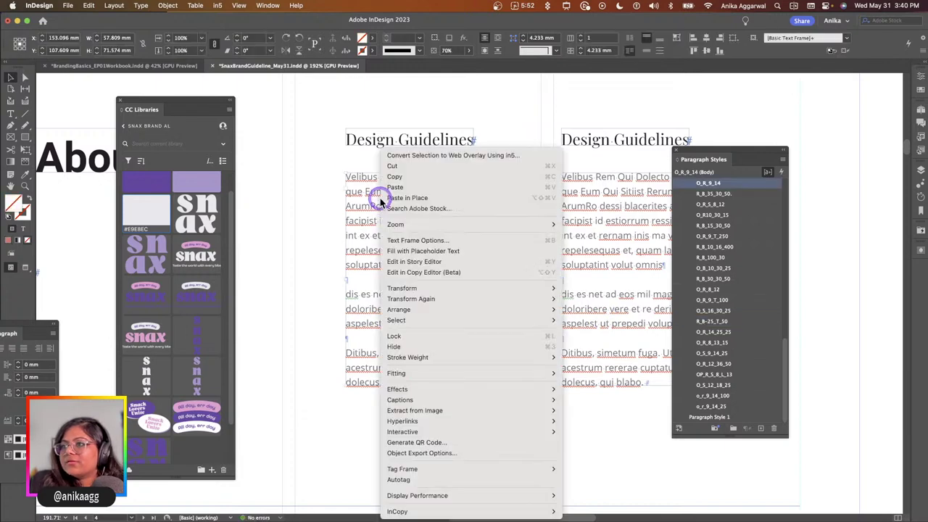
left_click(386, 272)
double_click(393, 297)
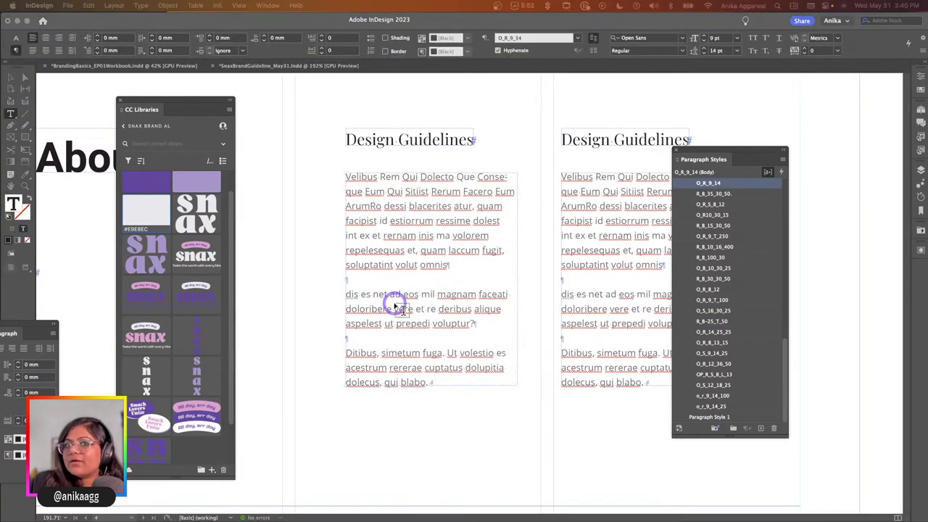
key("super+y")
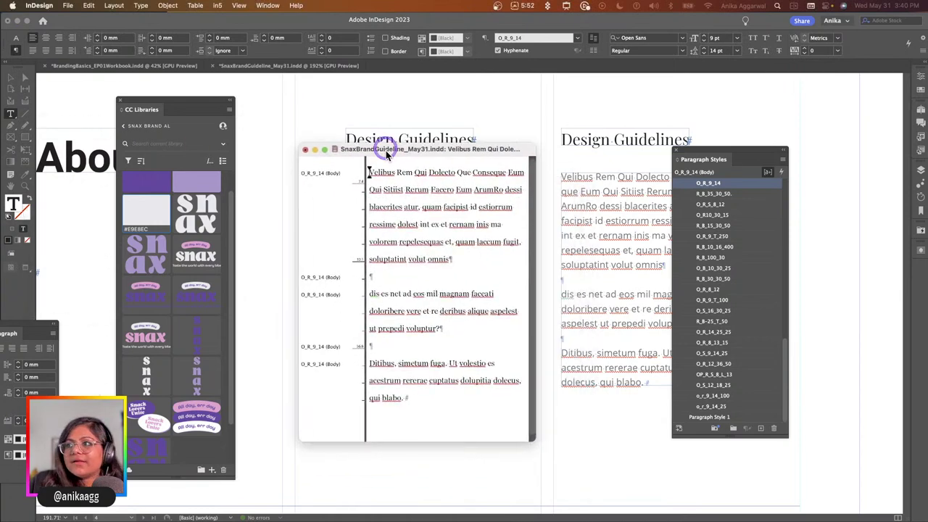
left_click(386, 186)
key("super+a")
key("super+v")
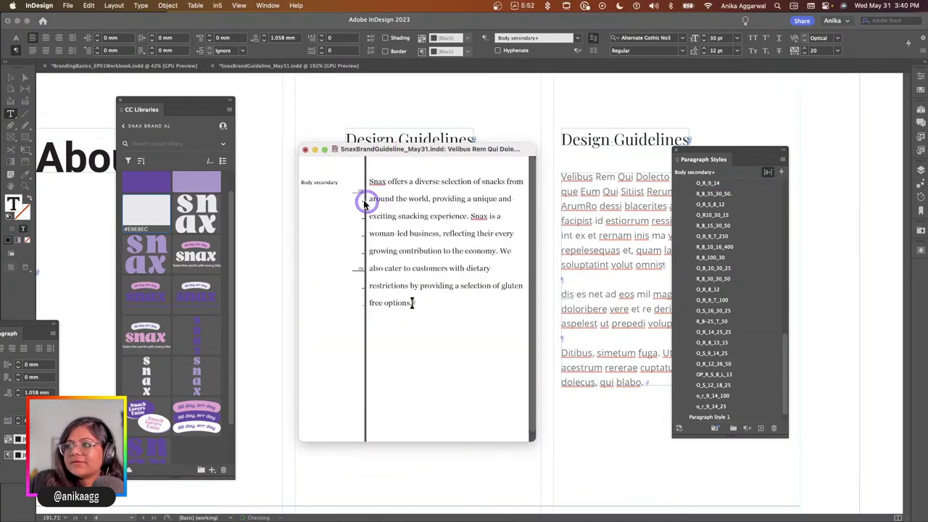
left_click(305, 149)
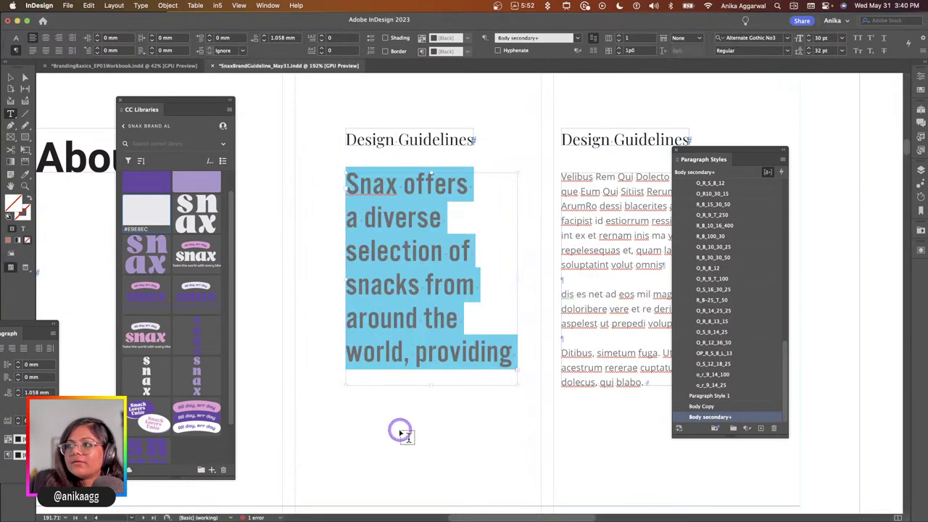
key("super+z")
key("super+z")
left_click(399, 352)
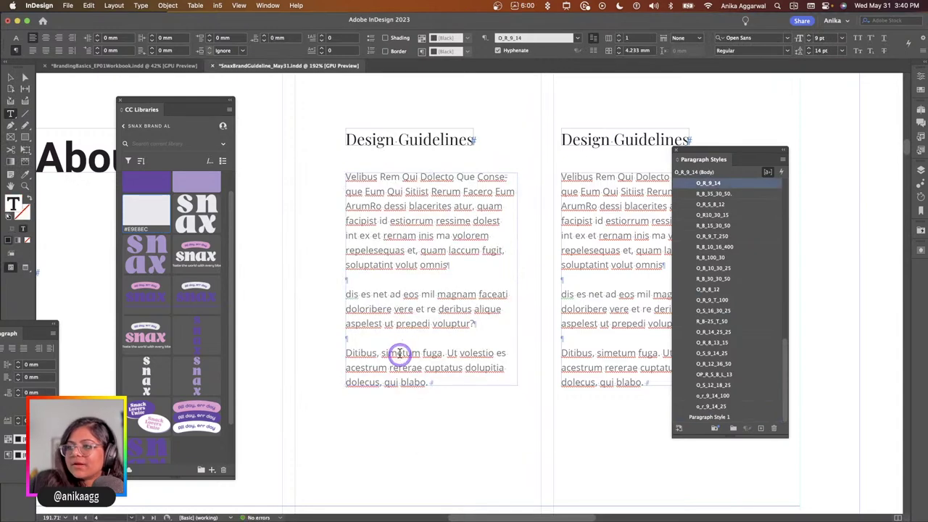
Paste the Snax description over all the placeholder text in the first Design Guidelines column.
double_click(374, 250)
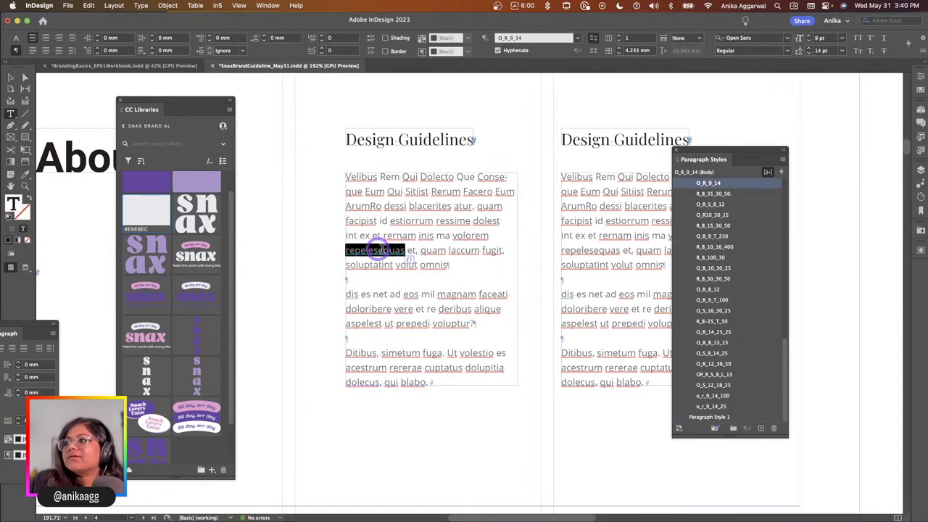
left_click(435, 209)
key("super+a")
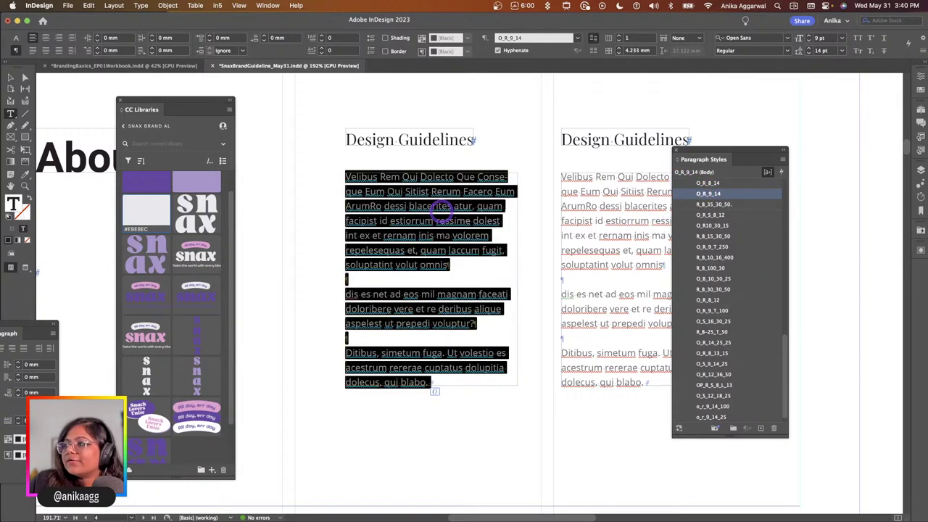
key("super+v")
key("Escape")
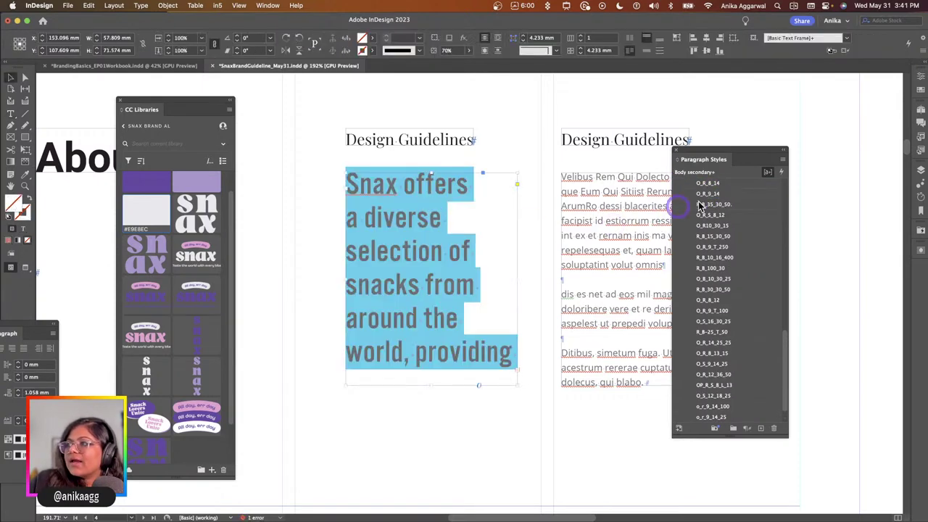
Try the O_R_9_14 and O_R_8_14 paragraph styles on the pasted Snax description, ending on O_R_9_14.
left_click(707, 195)
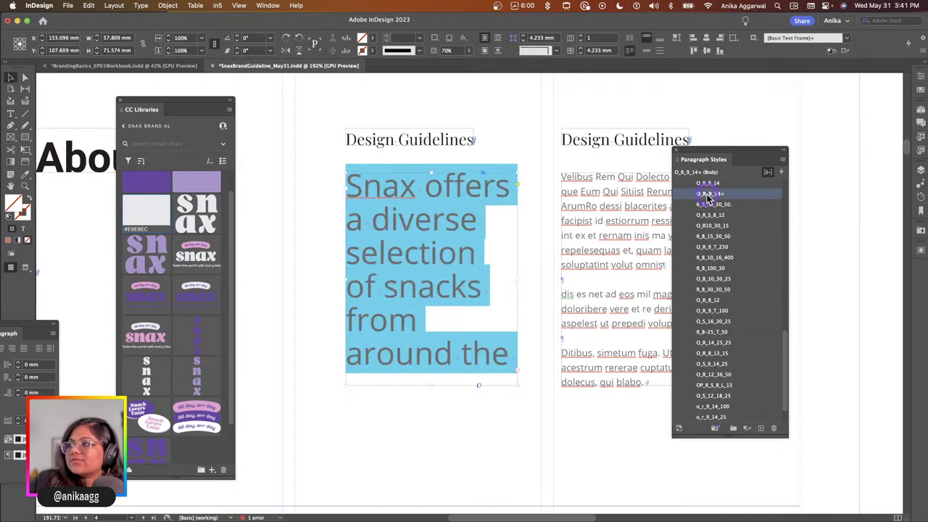
left_click(708, 184)
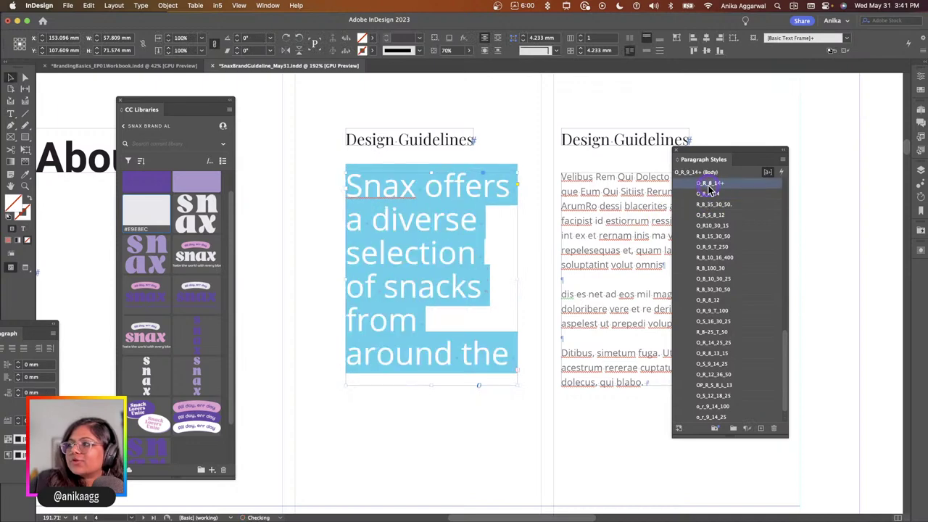
left_click(435, 417)
scroll(468, 430, "down", 1)
scroll(470, 431, "down", 4)
left_click(445, 353)
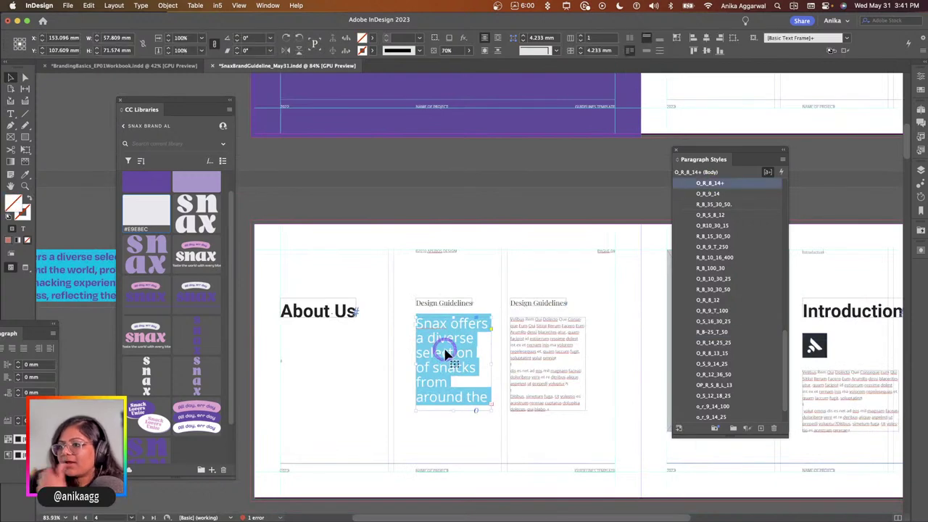
scroll(704, 223, "up", 1)
left_click(709, 205)
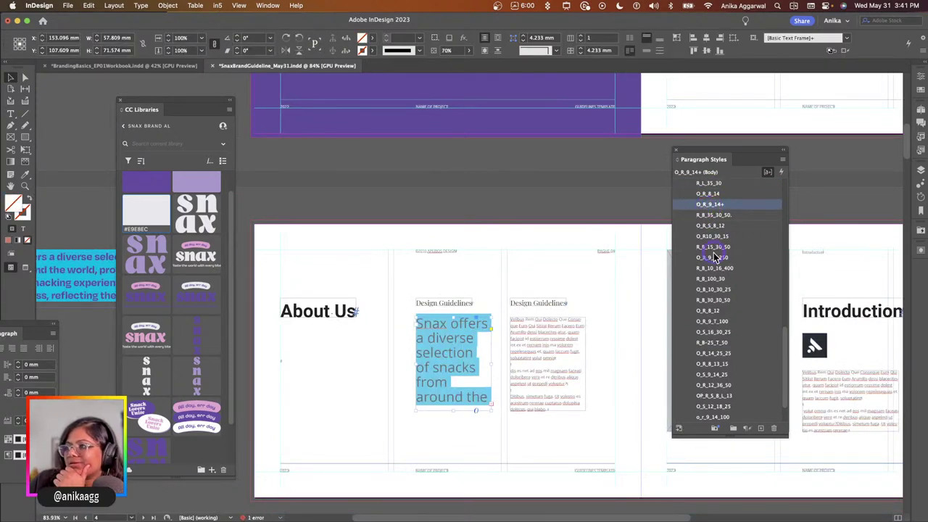
Alternate the pasted text between the body styles O_R_8_L_14, O_R_8_14 and O_R_9_14, ending on O_R_9_14.
scroll(713, 253, "up", 3)
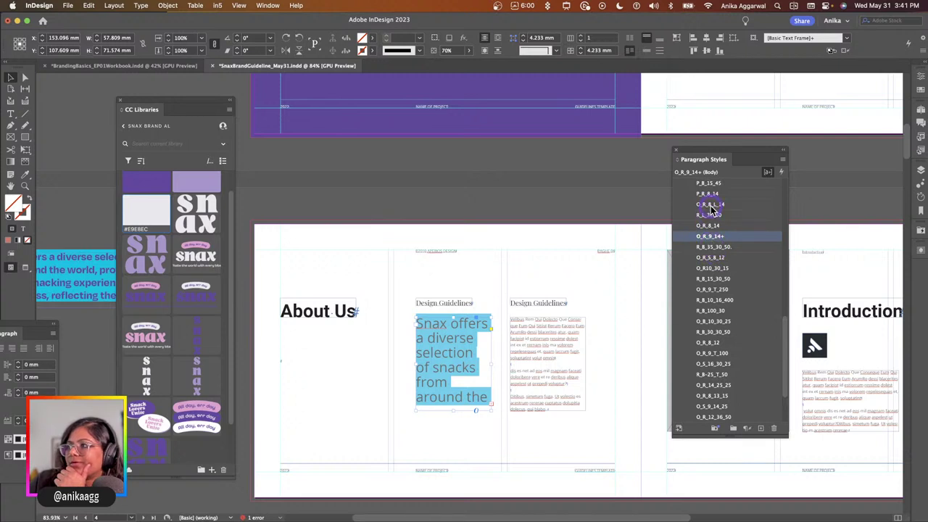
left_click(712, 205)
left_click(711, 226)
left_click(711, 236)
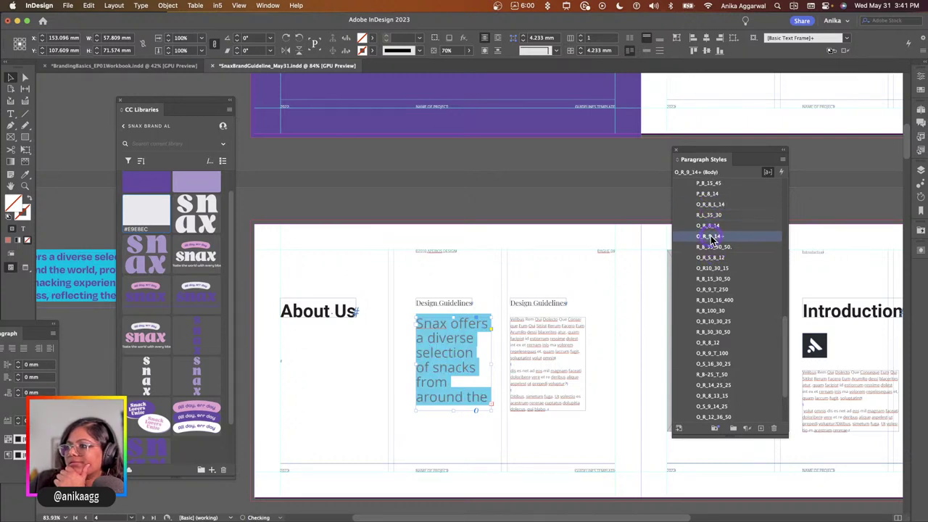
left_click(711, 226)
left_click(712, 236)
scroll(713, 293, "down", 5)
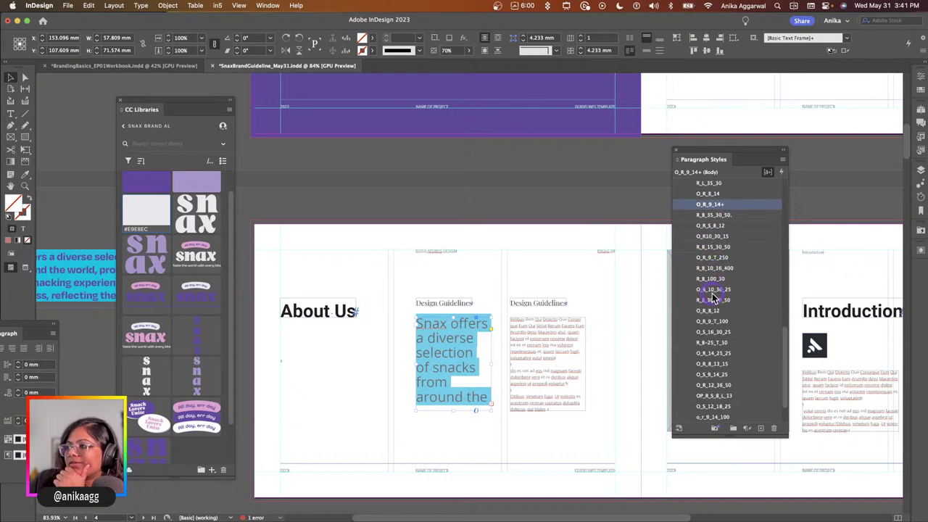
scroll(717, 295, "up", 8)
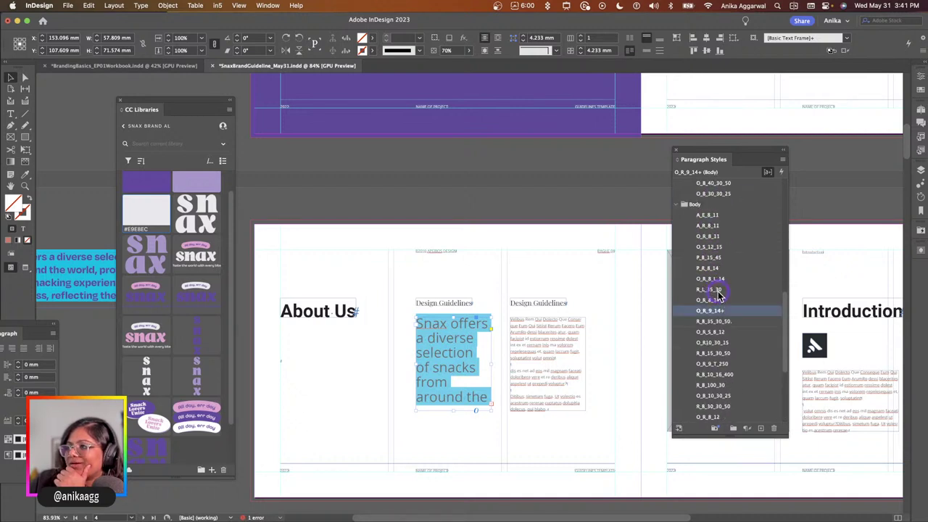
left_click(720, 278)
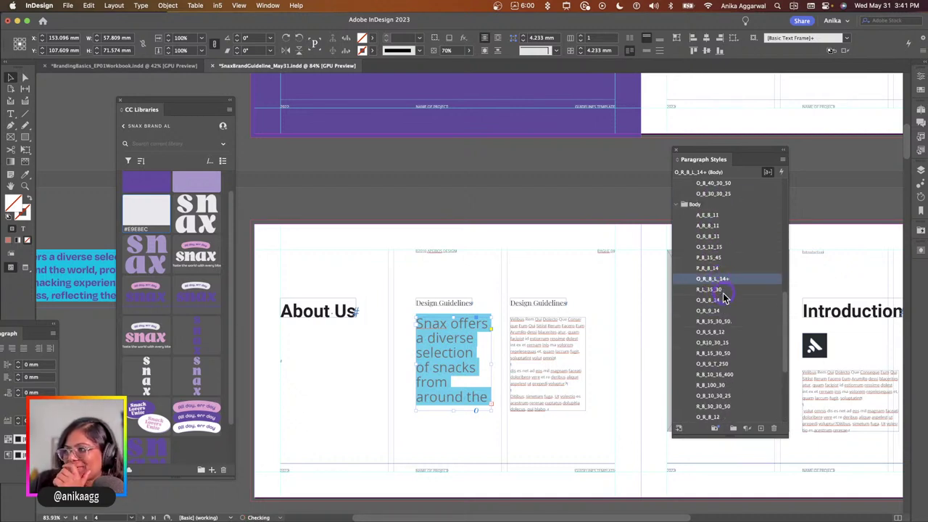
left_click(722, 299)
left_click(720, 311)
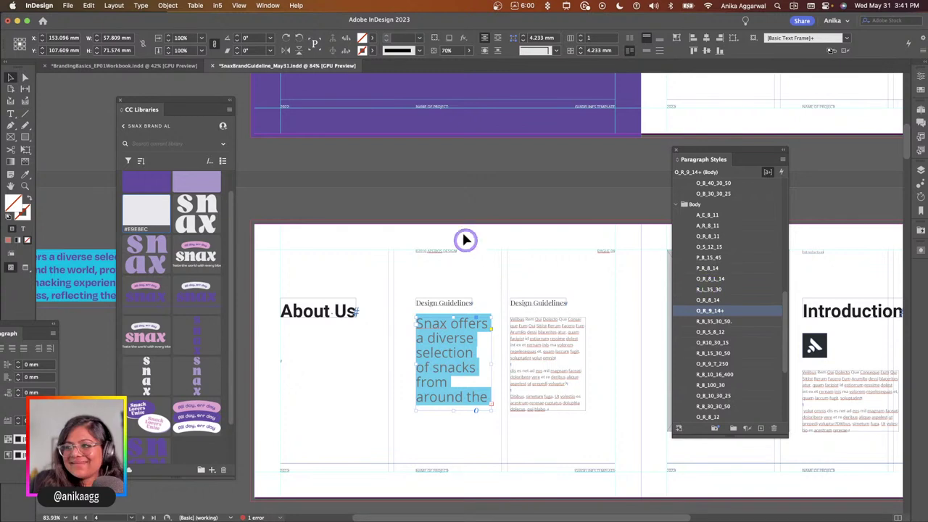
Undo and redo the latest paragraph style changes on the pasted text to compare O_R_8_14 with O_R_9_14.
key("super+z")
key("super+z")
key("shift+super+z")
key("shift+super+z")
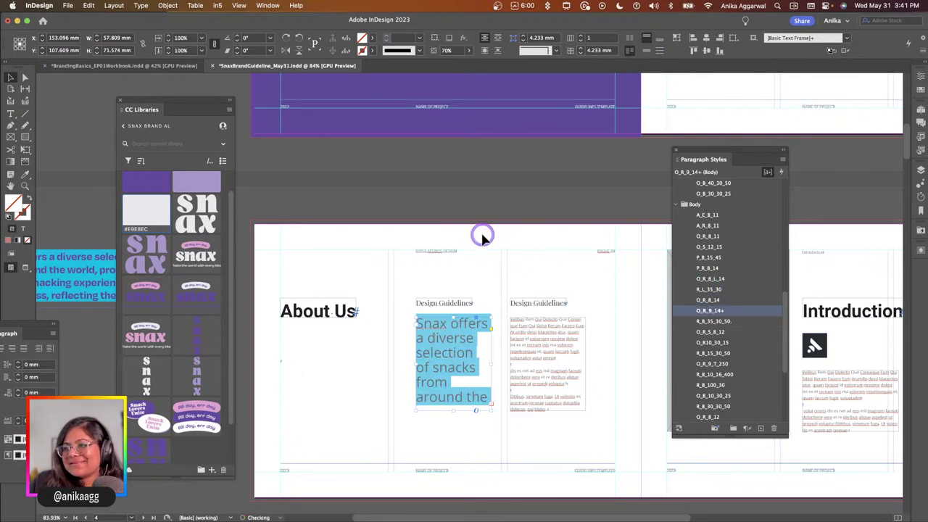
key("super+z")
key("shift+super+z")
key("super+z")
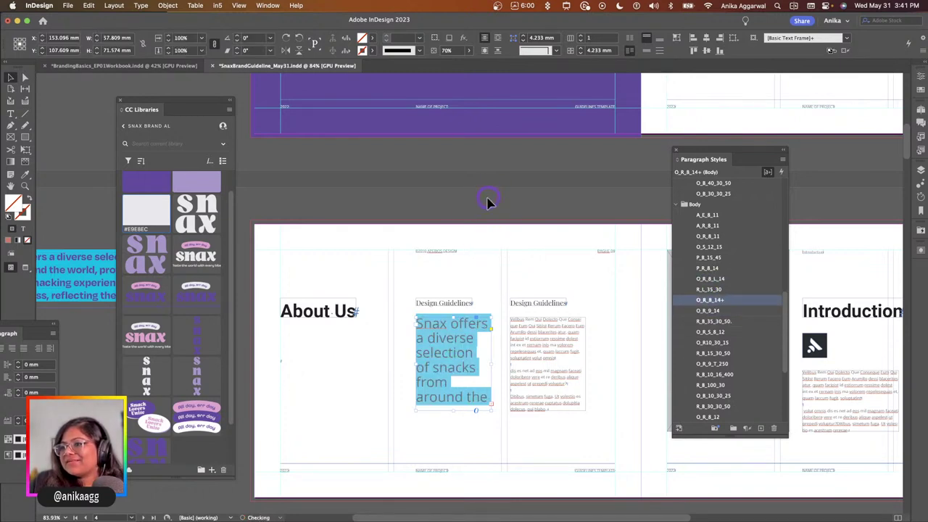
key("super+z")
key("shift+super+z")
key("shift+super+z")
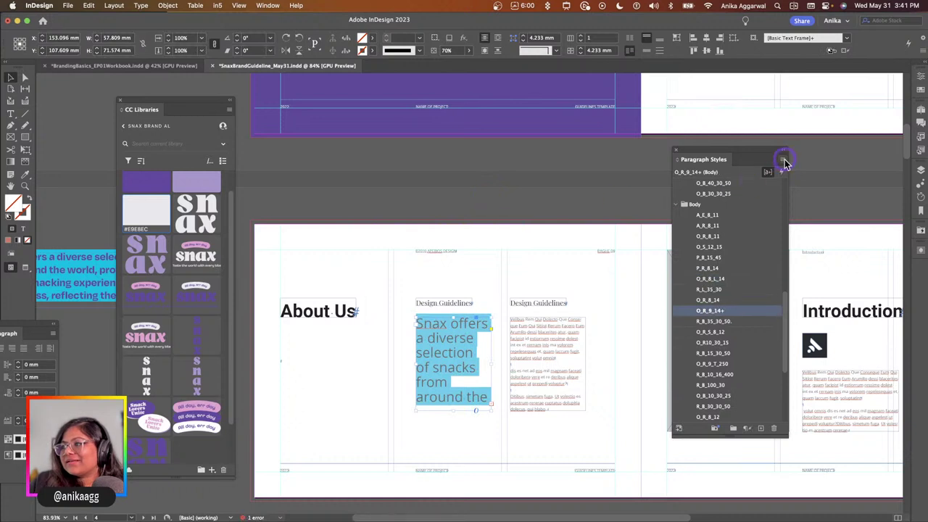
Undo the paragraph style changes and the paste until the first Design Guidelines column has its placeholder text back.
left_click(782, 159)
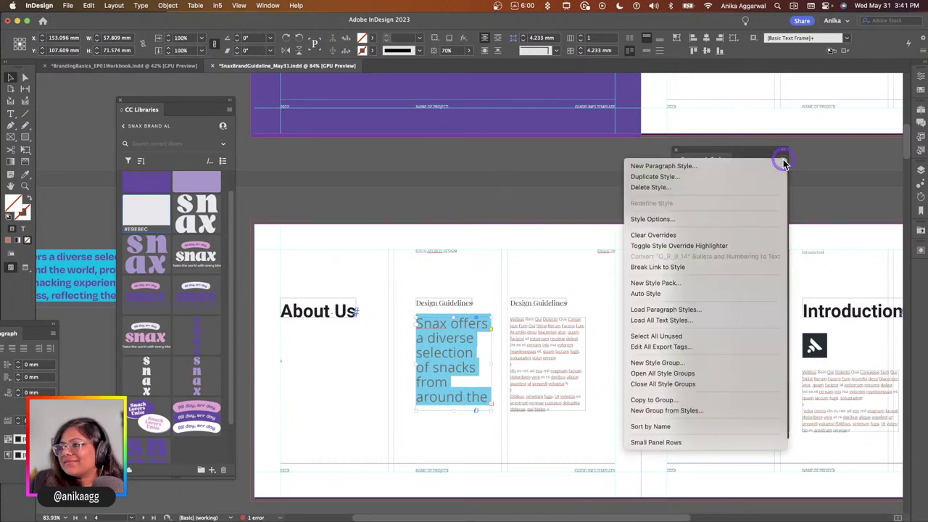
left_click(516, 196)
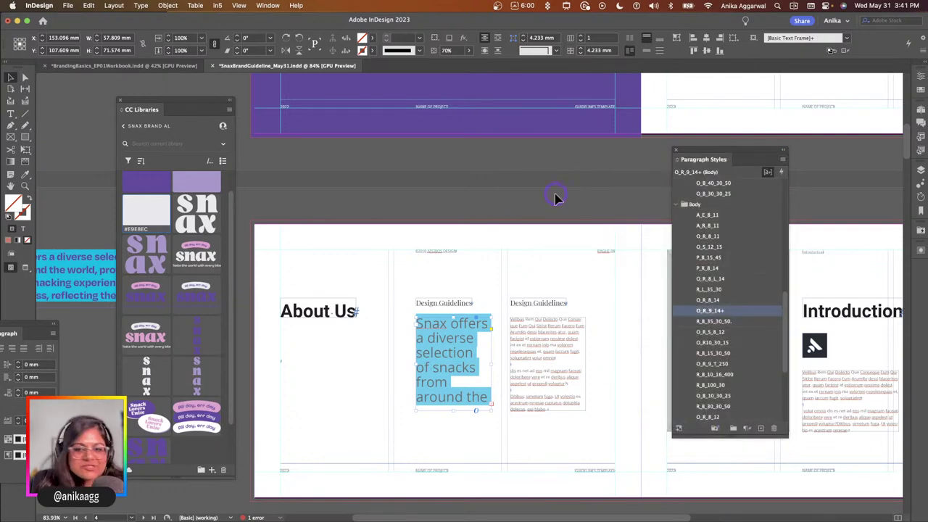
key("super+z")
key("shift+super+z")
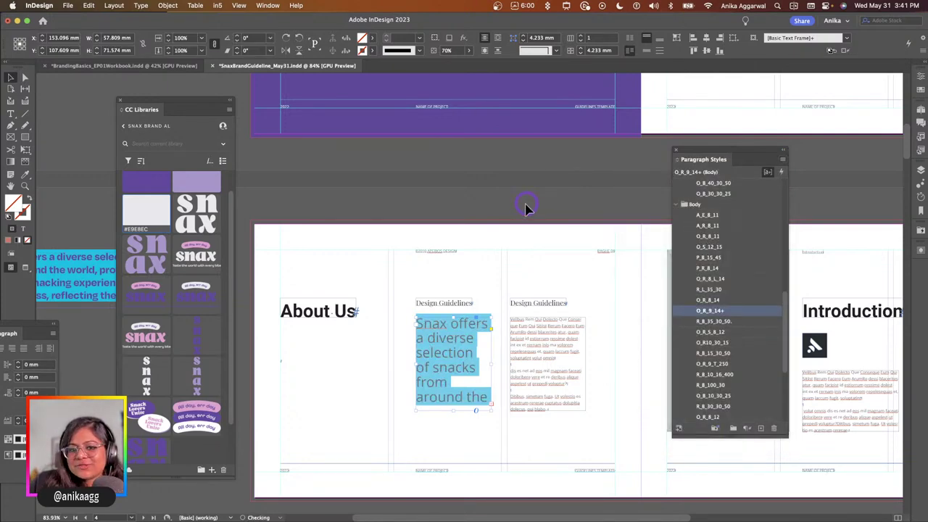
key("super+z")
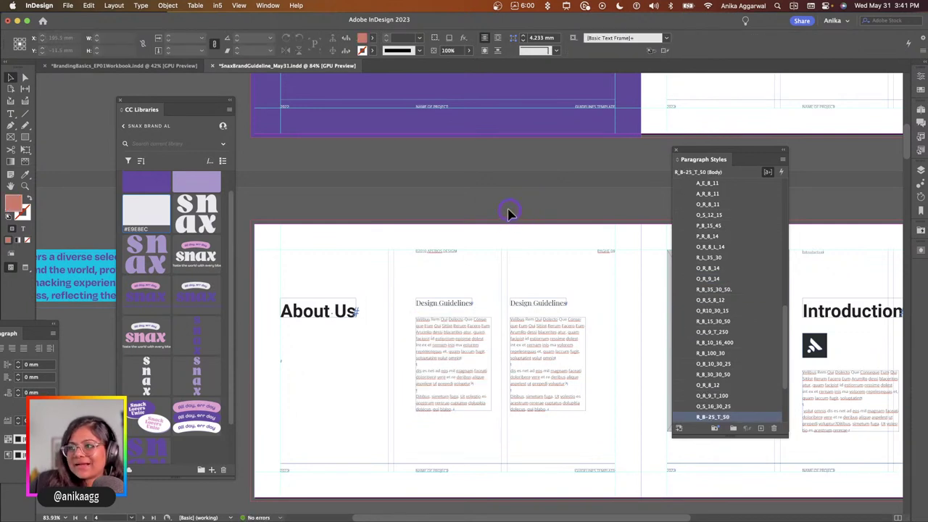
Replace the placeholder text in the first Design Guidelines column with the copied Snax description.
double_click(450, 339)
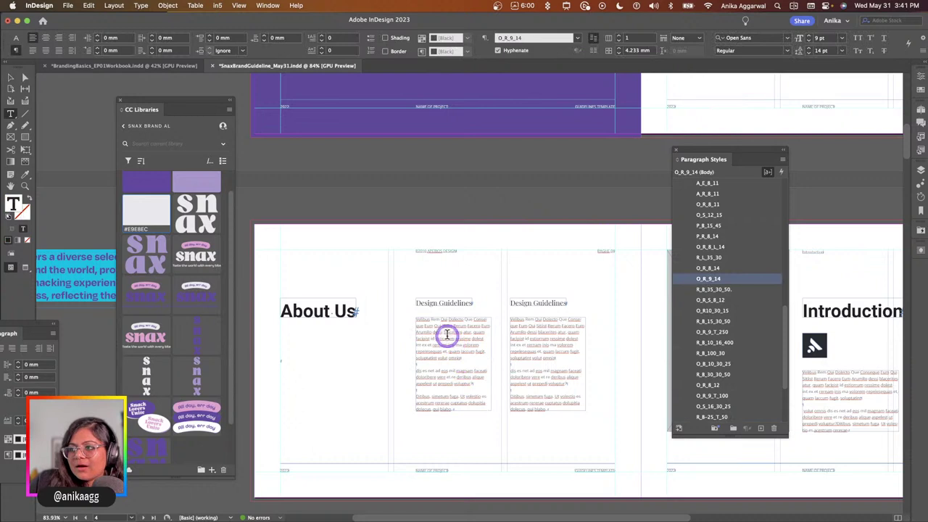
left_click_drag(425, 325, 464, 403)
key("Escape")
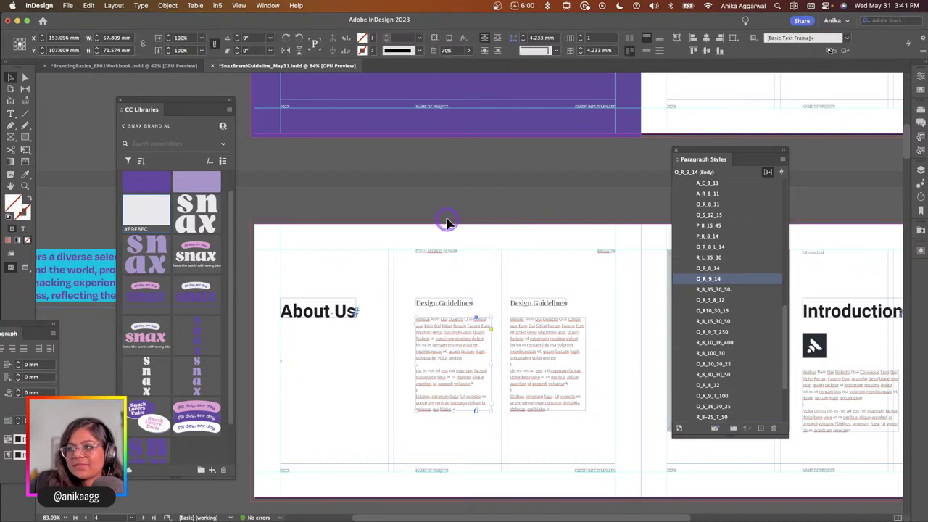
left_click(447, 223)
left_click(439, 329)
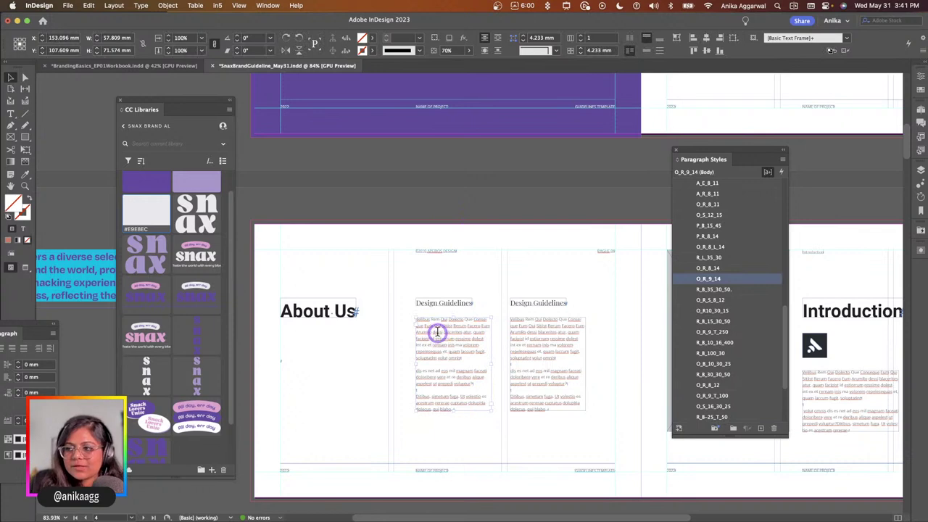
double_click(438, 332)
key("ctrl+a")
key("ctrl+v")
key("ctrl+a")
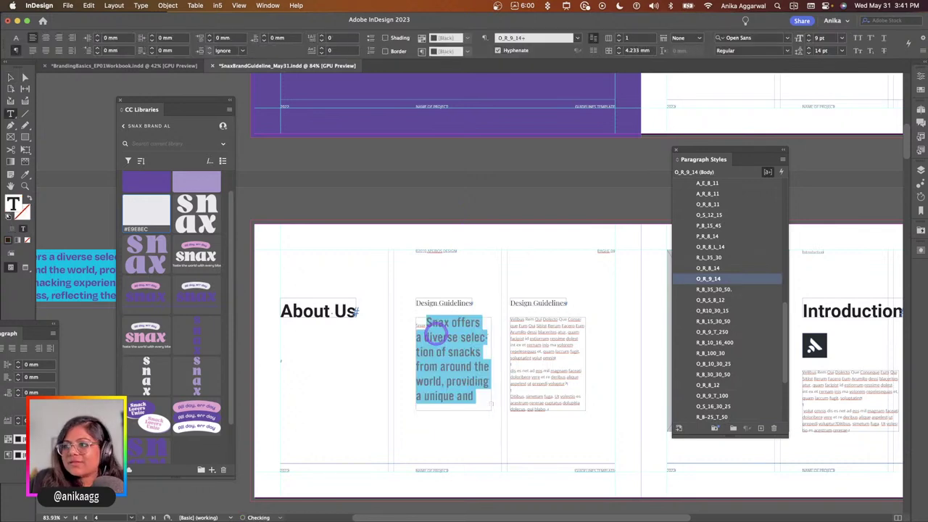
Delete the selected pasted description from the first Design Guidelines column and deselect its text frame.
key("BackSpace")
key("Escape")
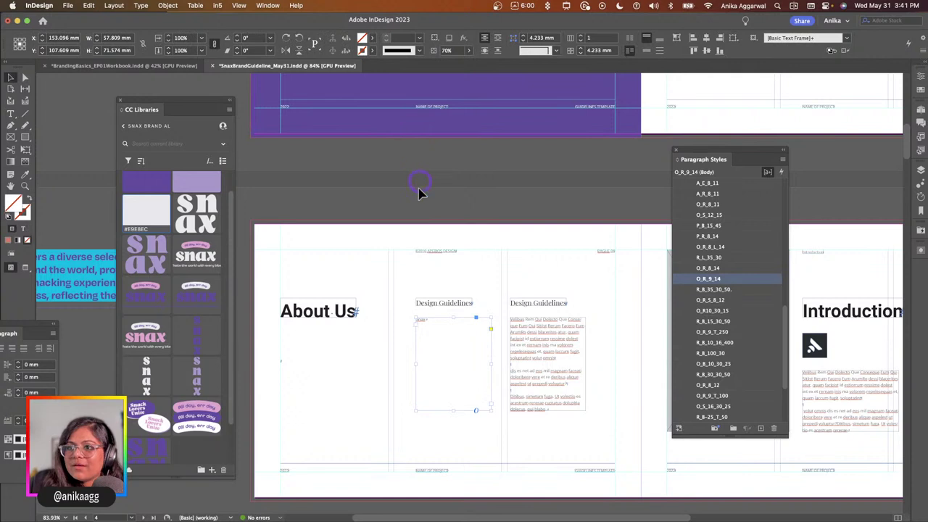
left_click(455, 195)
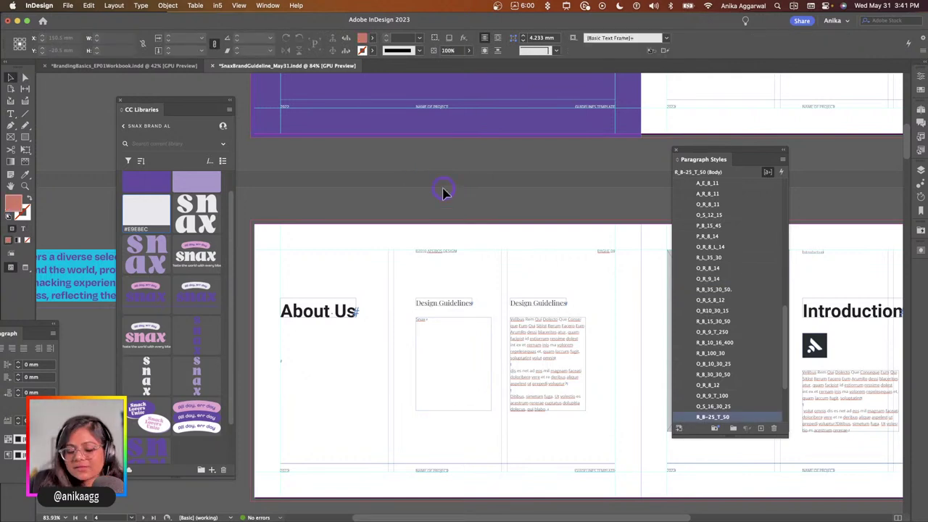
Switch to TextEdit and paste the copied Snax description into a new untitled document.
key("super+space")
type("exte")
key("BackSpace")
key("BackSpace")
key("BackSpace")
key("BackSpace")
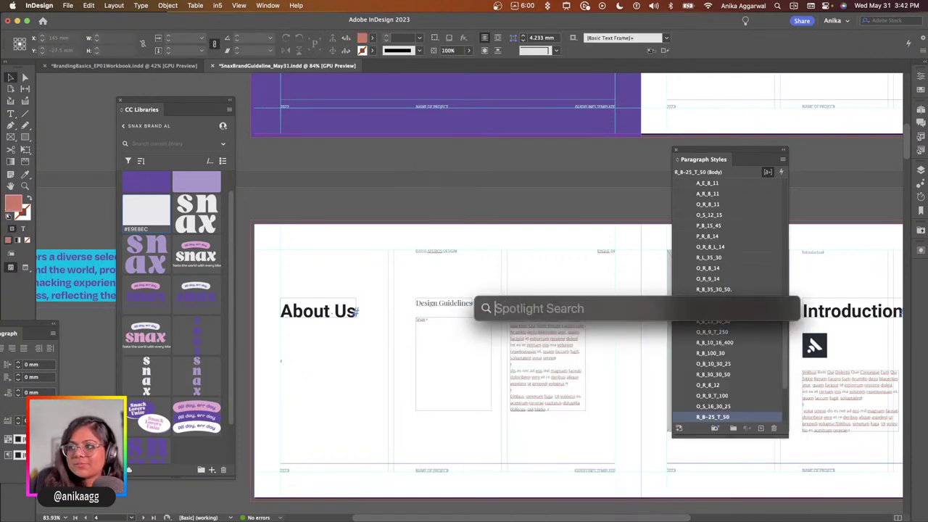
type("texted")
key("Return")
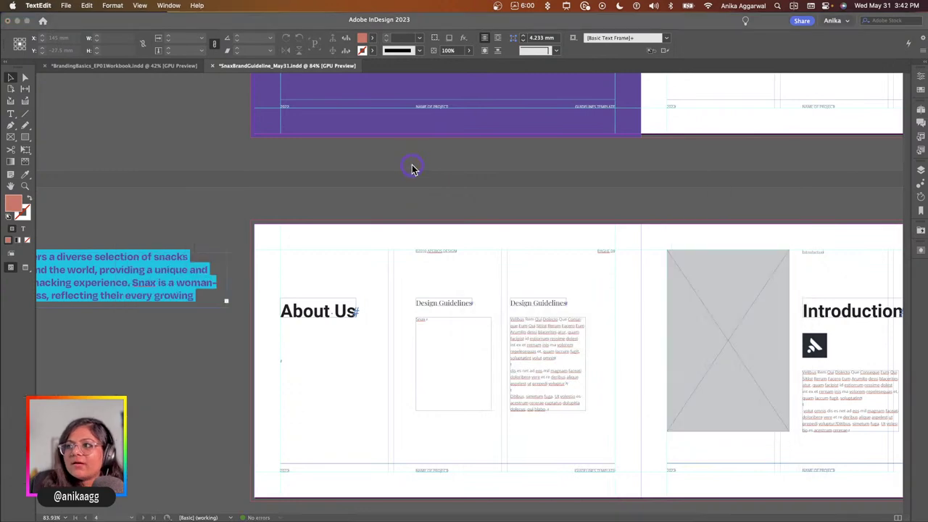
left_click(375, 290)
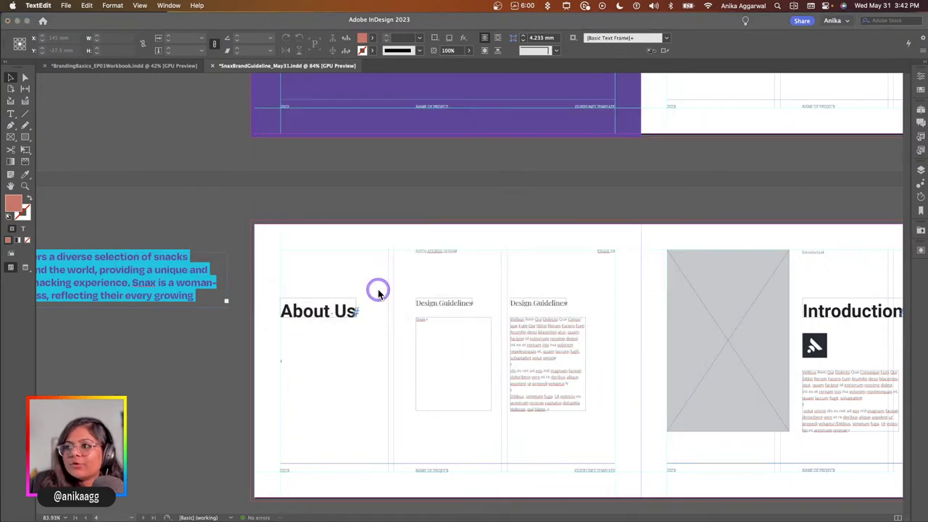
type("Snax offers a diverse selection of snacks from around the world, providing a unique and exciting snacking experience. Snax is a woman-led business, reflecting their every growing contribution to the economy. We also cater to customers with dietary restrictions by providing a selection of gluten free options.")
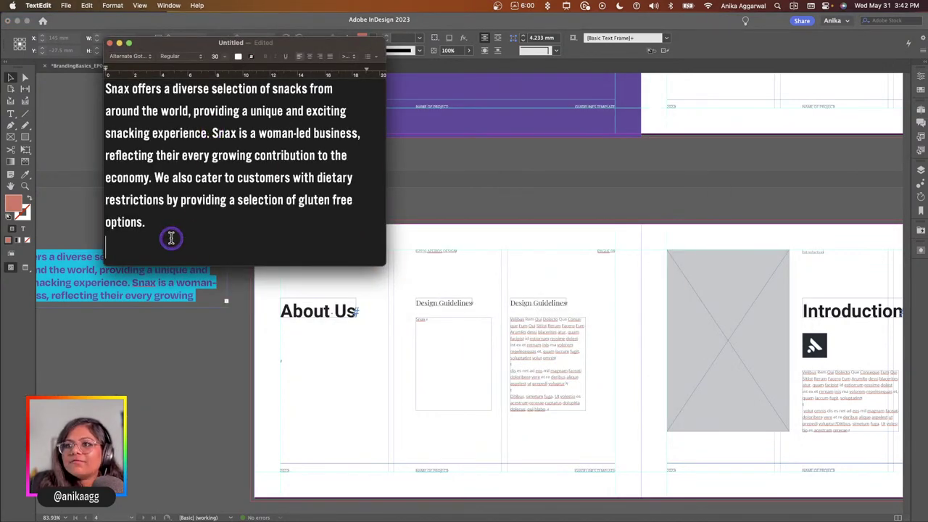
Select the whole Snax description in the text document and switch back to the brand guideline in InDesign.
left_click_drag(172, 236, 87, 81)
left_click(491, 180)
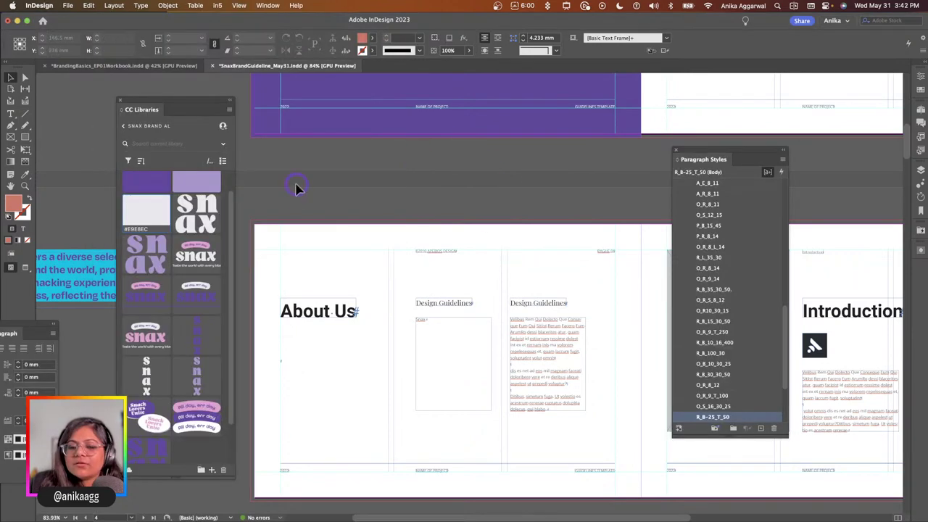
left_click(429, 351)
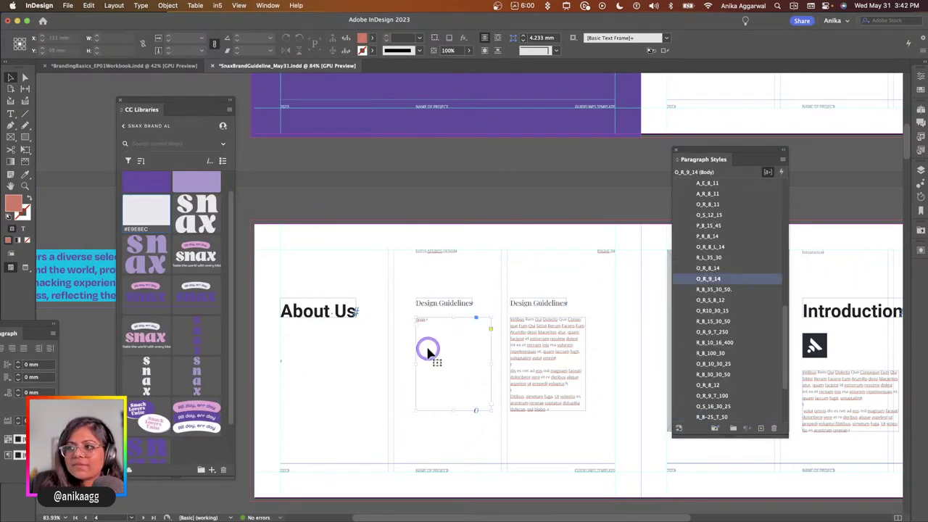
left_click(400, 204)
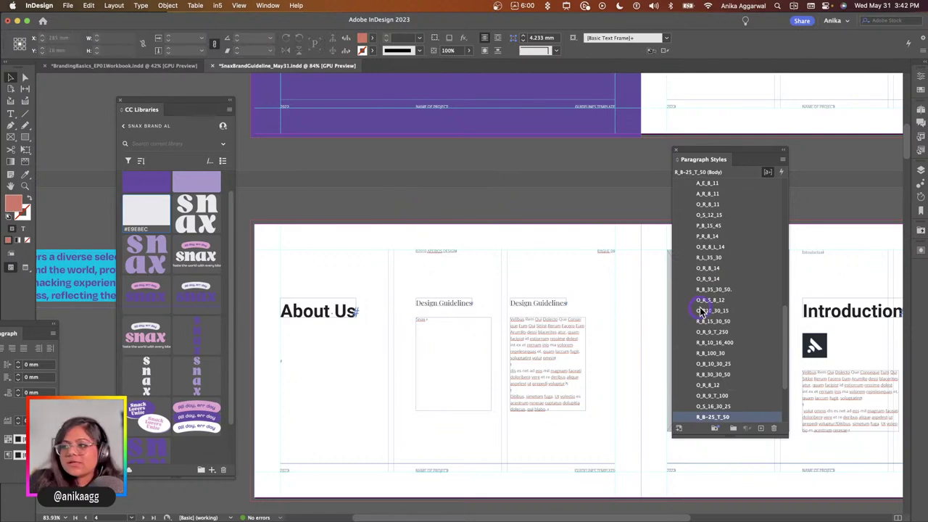
Delete the dark square placeholder logo beneath the Introduction heading.
scroll(652, 319, "down", 3)
scroll(611, 326, "right", 6)
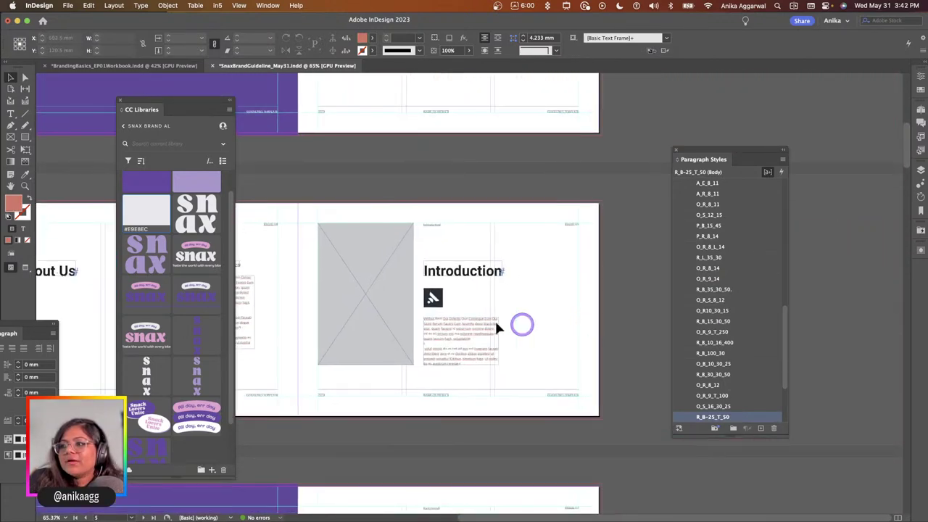
scroll(410, 314, "up", 3)
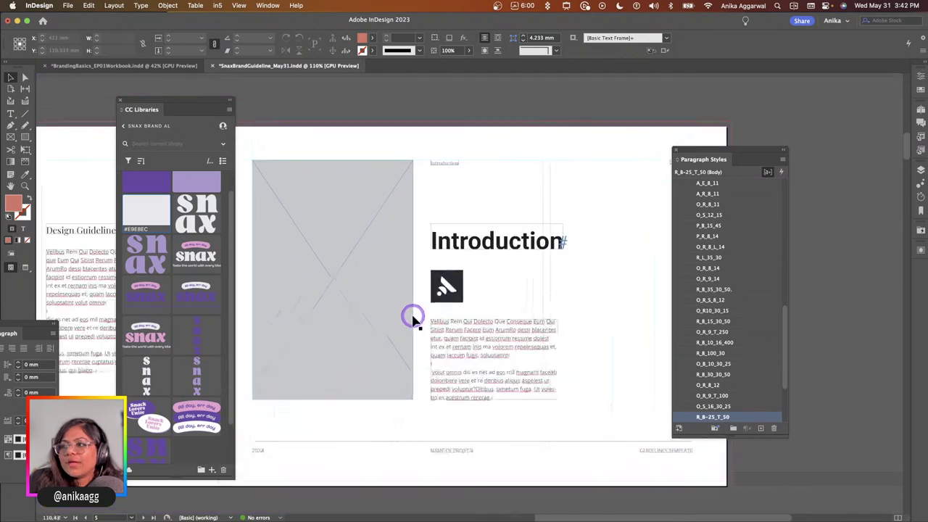
left_click(450, 290)
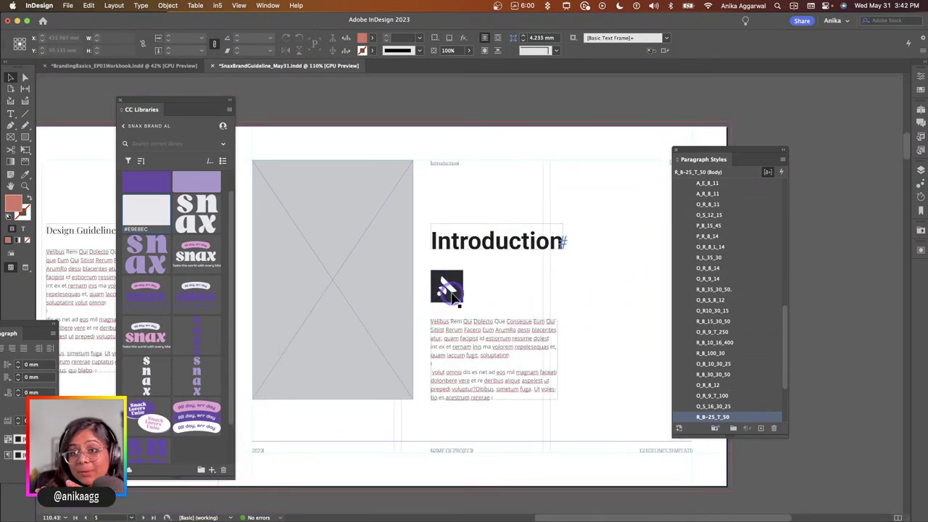
left_click(455, 279)
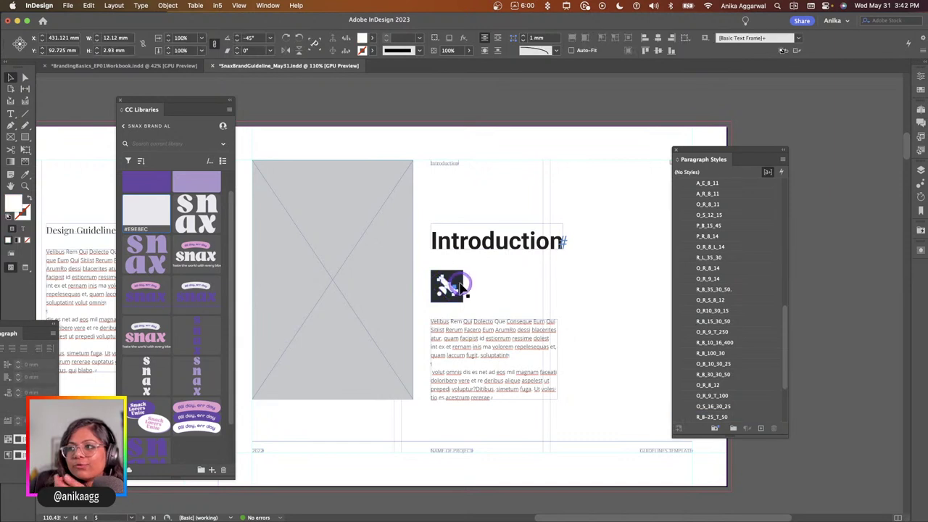
left_click(470, 276)
left_click(436, 304)
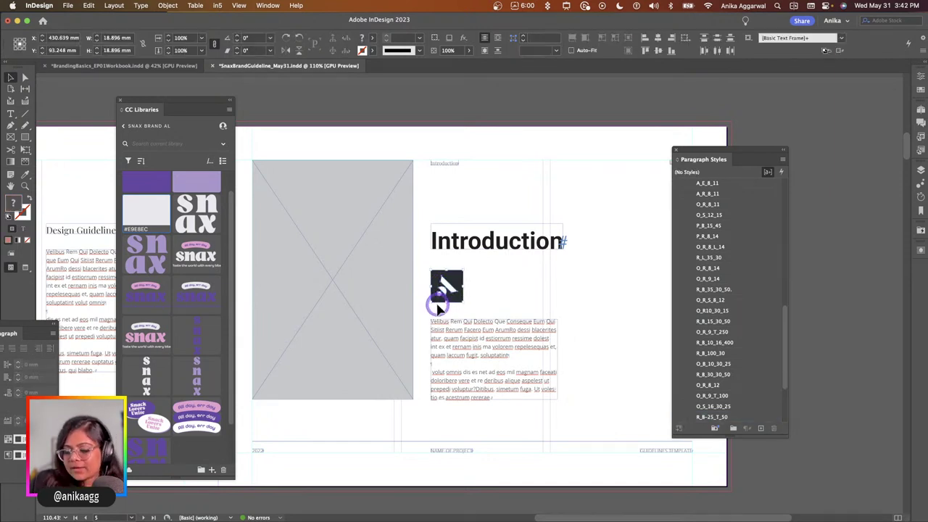
key("Delete")
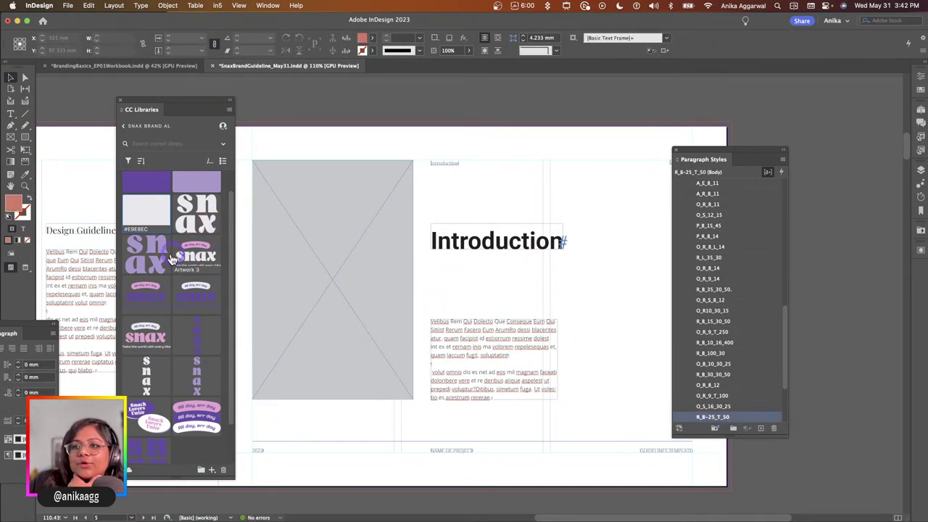
Switch to Illustrator and add the purple stacked snax logo on the off-white tile to the SNAX BRAND AL library.
scroll(158, 326, "down", 3)
left_click_drag(139, 368, 150, 384)
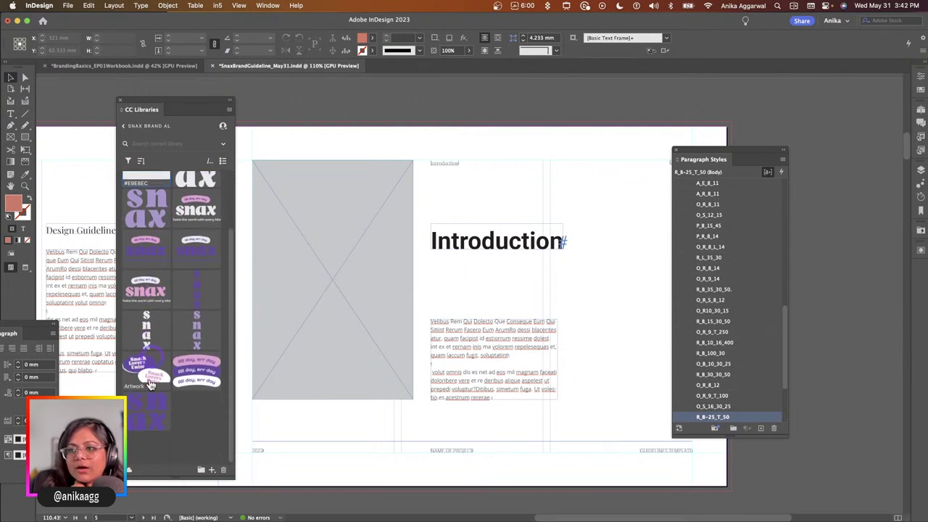
scroll(150, 232, "up", 3)
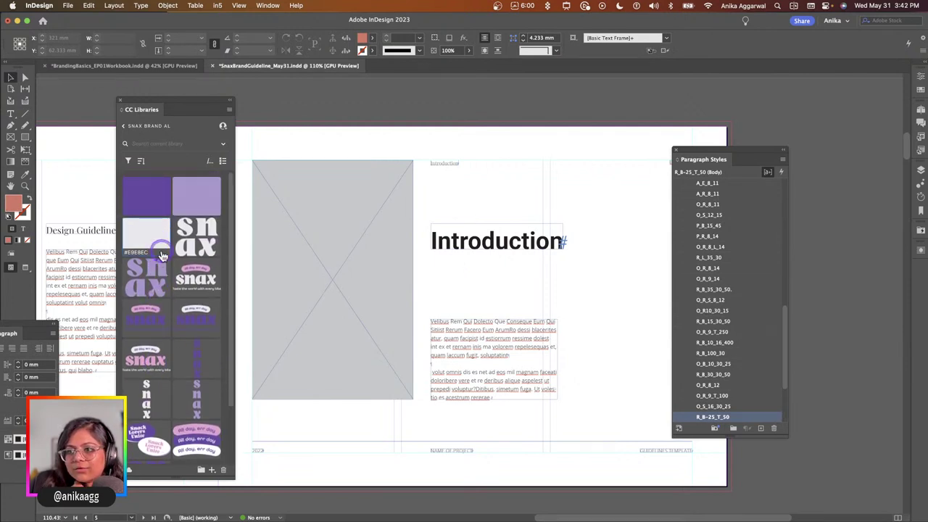
left_click(291, 500)
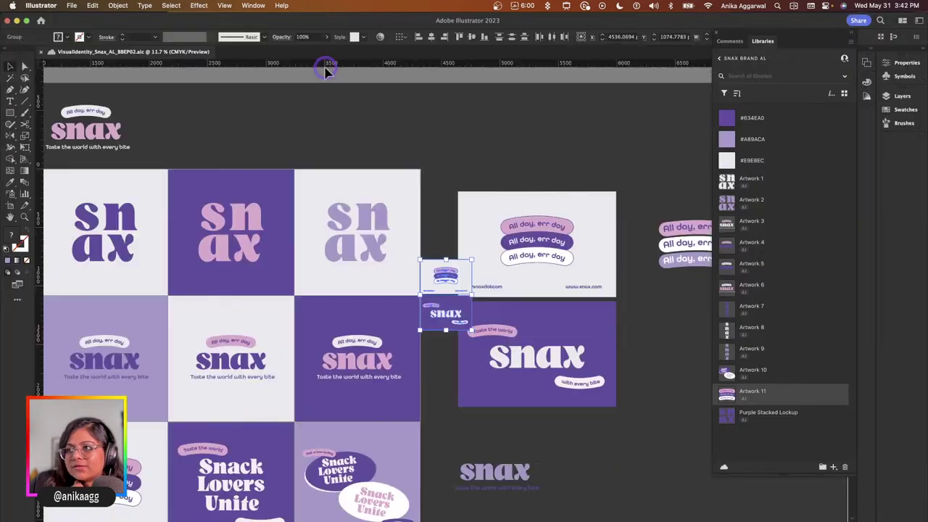
left_click(354, 182)
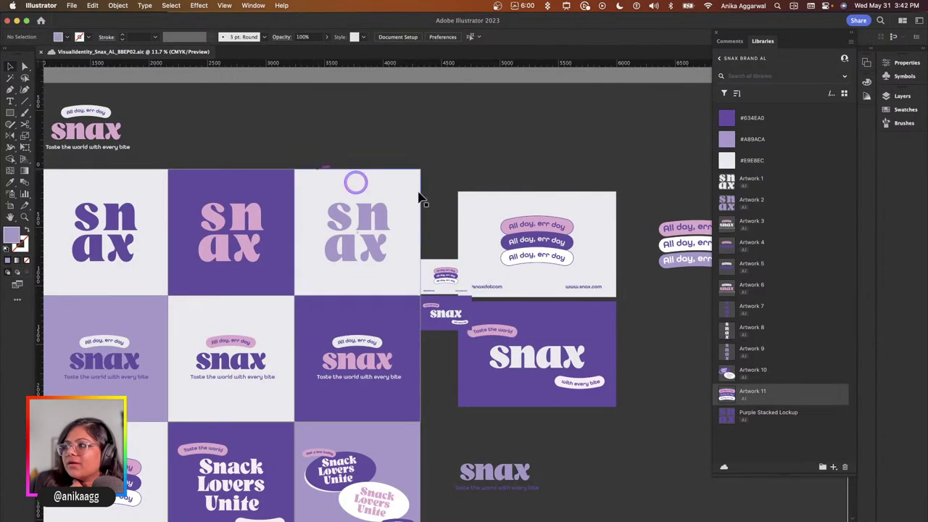
left_click(106, 223)
left_click_drag(112, 224, 751, 432)
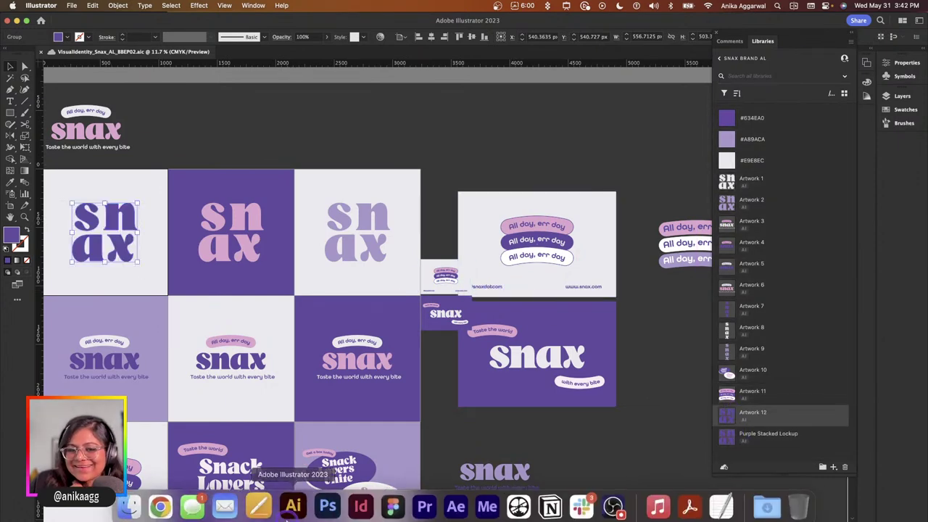
Switch to InDesign, place the library's Purple Stacked Lockup between the Introduction heading and body text, and preview the page without guides.
left_click(353, 503)
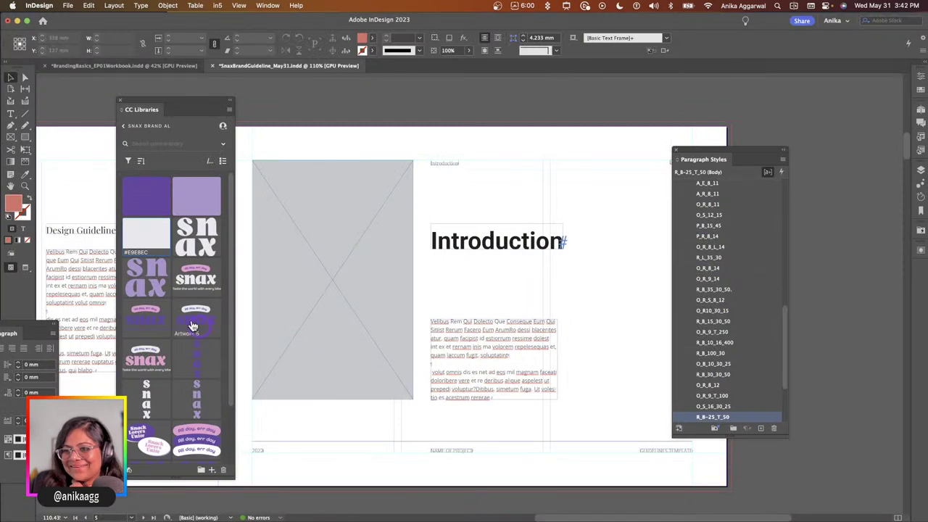
scroll(155, 391, "down", 3)
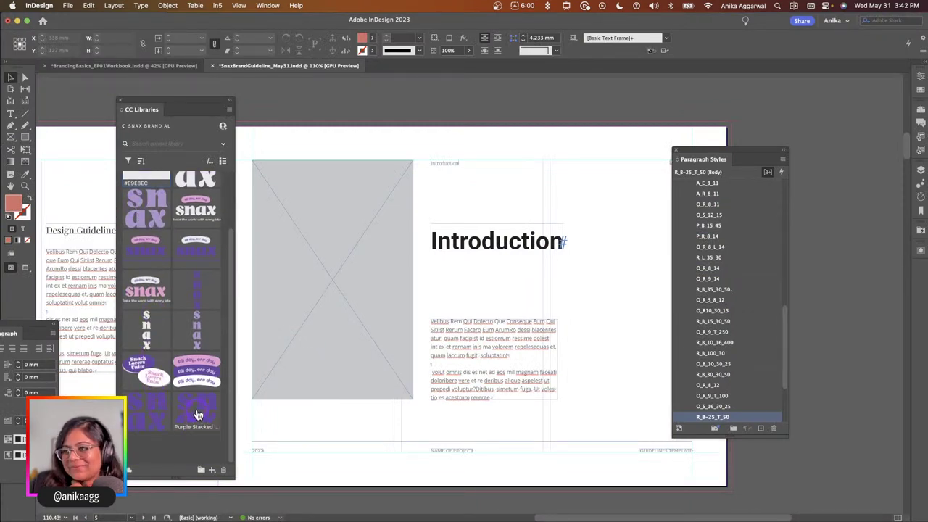
left_click_drag(197, 414, 493, 296)
left_click_drag(430, 268, 465, 297)
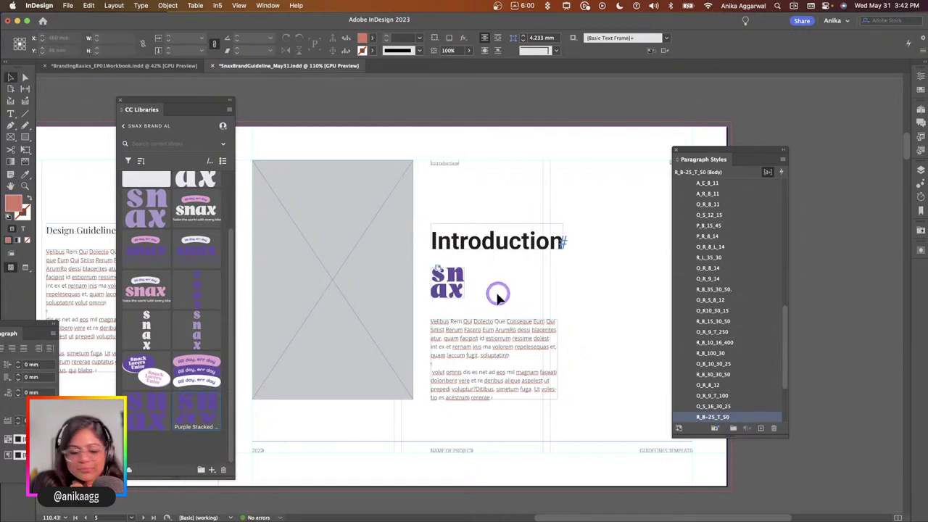
key("w")
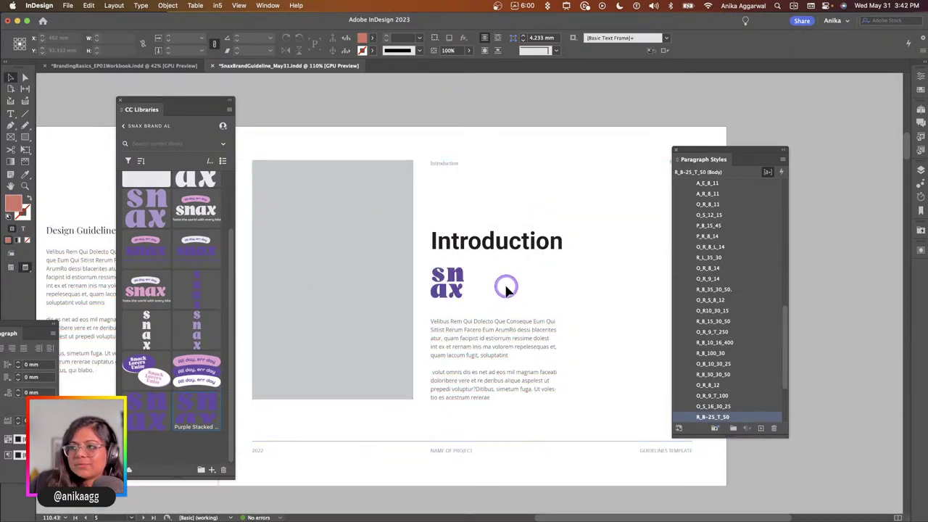
key("w")
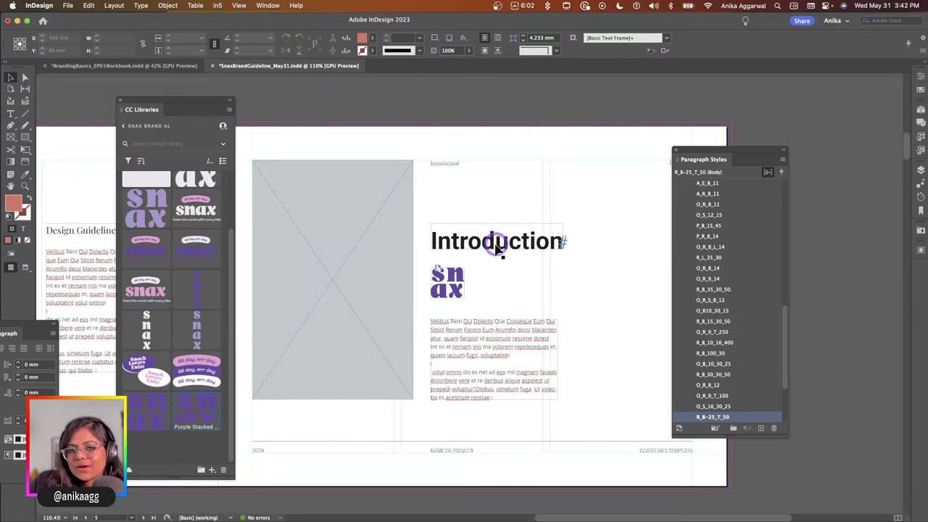
Select the grey image placeholder on the Introduction page, then switch to Finder and open the BrandImagery folder inside AssetDownloads > EP02.
left_click(330, 279)
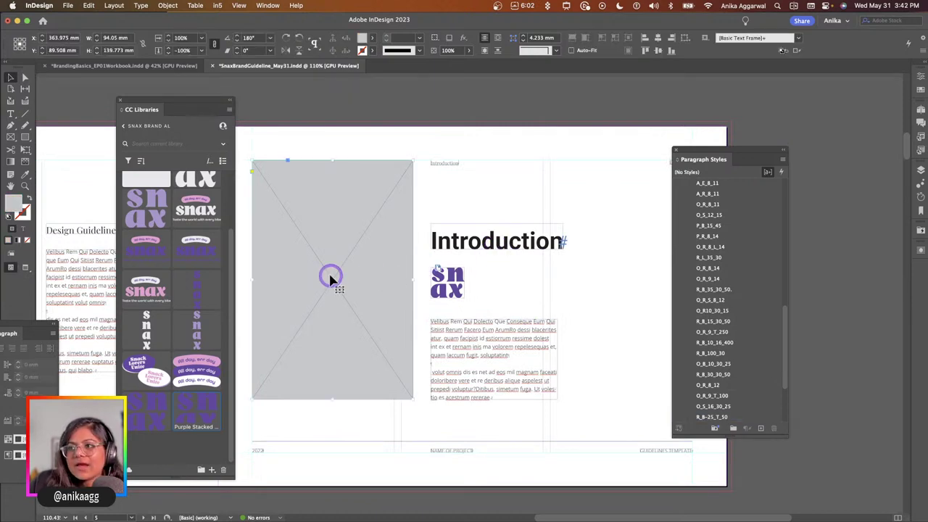
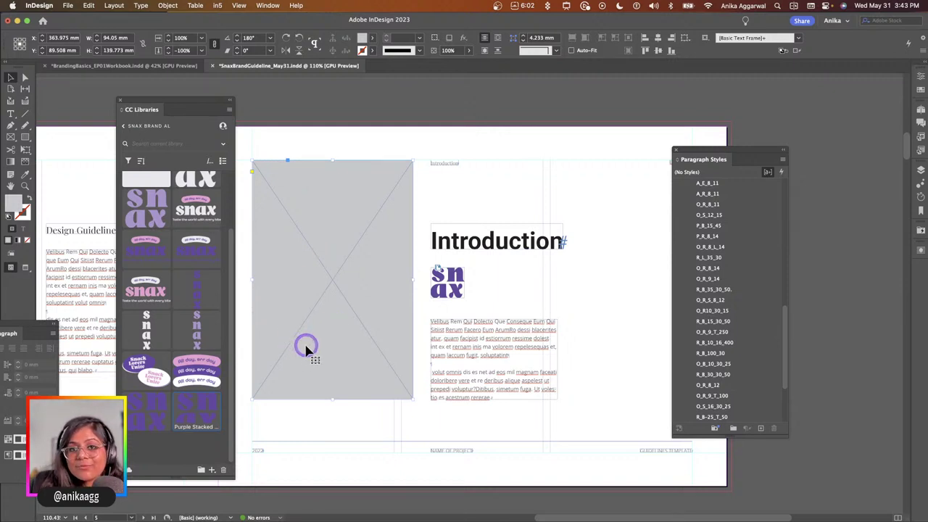
left_click(168, 500)
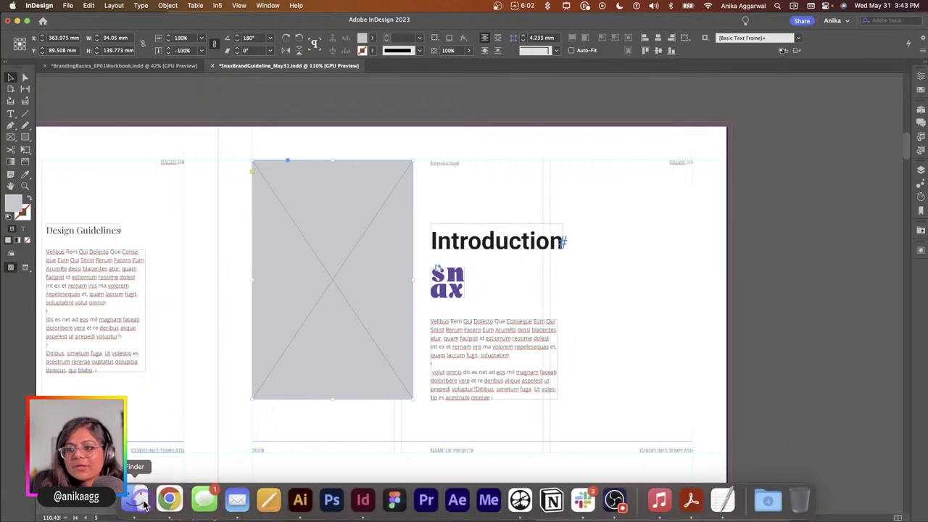
left_click(241, 118)
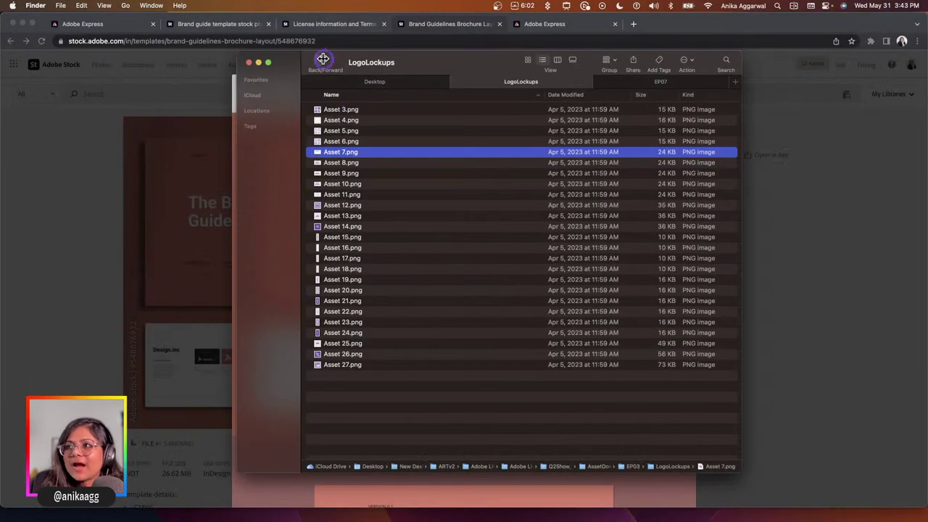
left_click(323, 61)
left_click(322, 60)
left_click(317, 151)
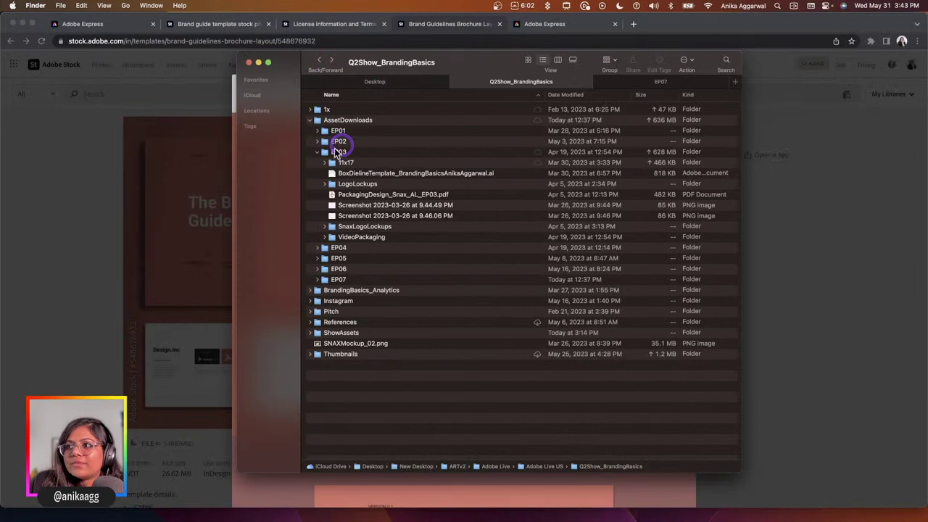
left_click(318, 141)
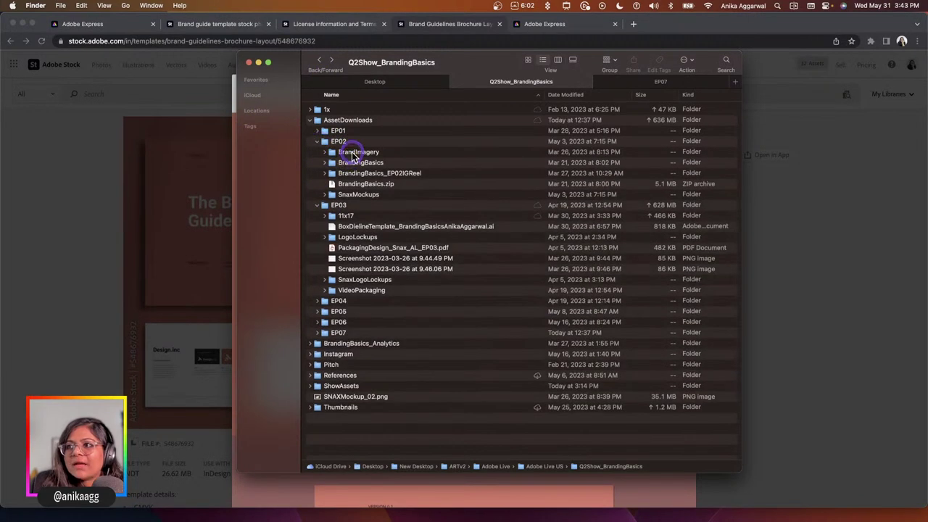
double_click(353, 155)
Preview the photos in the BrandImagery folder one after another, ending on the last file.
left_click(359, 108)
key("space")
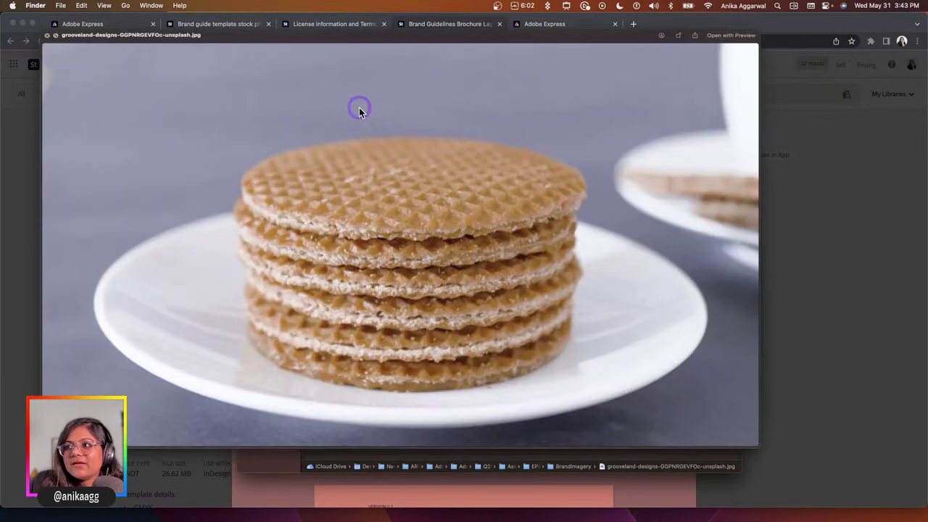
key("Down")
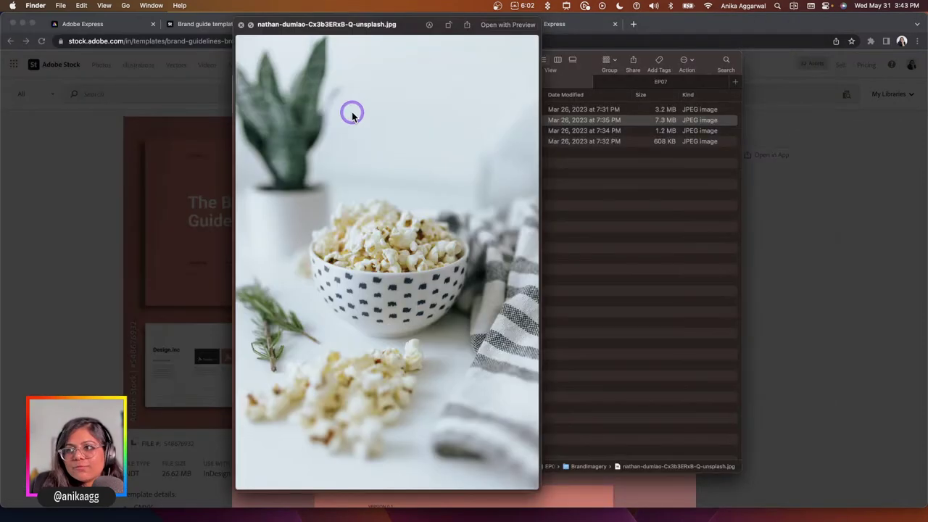
key("Down")
key("Down")
key("space")
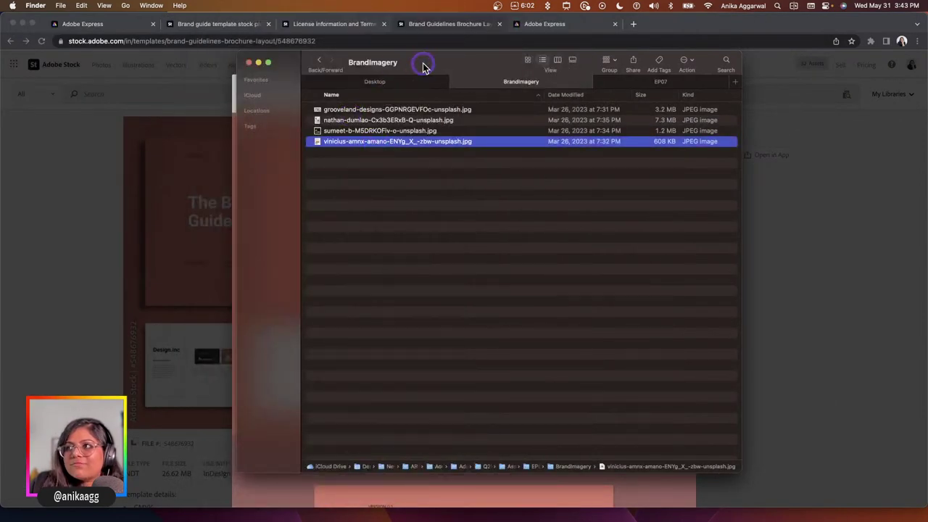
Place the folder's last photo, the waffle stack on a white block, into InDesign's Introduction placeholder and fill the frame proportionally.
left_click_drag(423, 67, 656, 38)
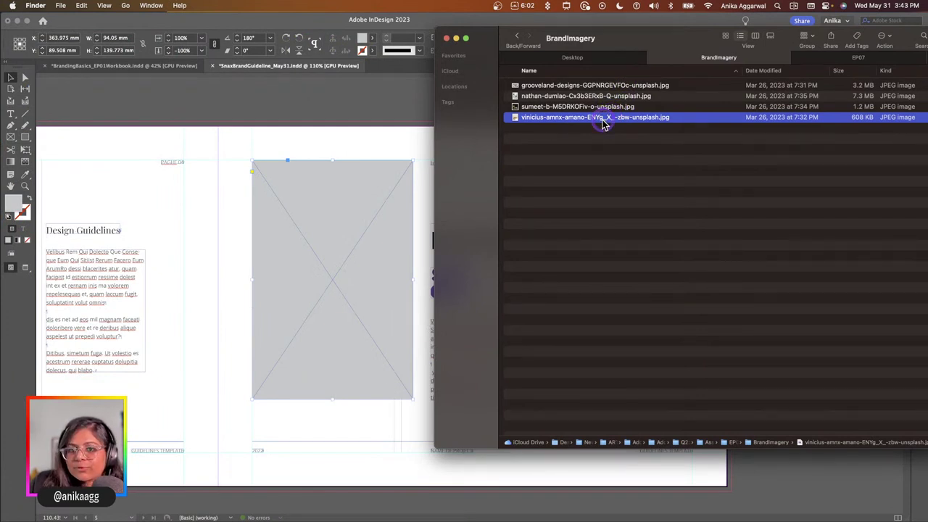
left_click_drag(550, 124, 316, 279)
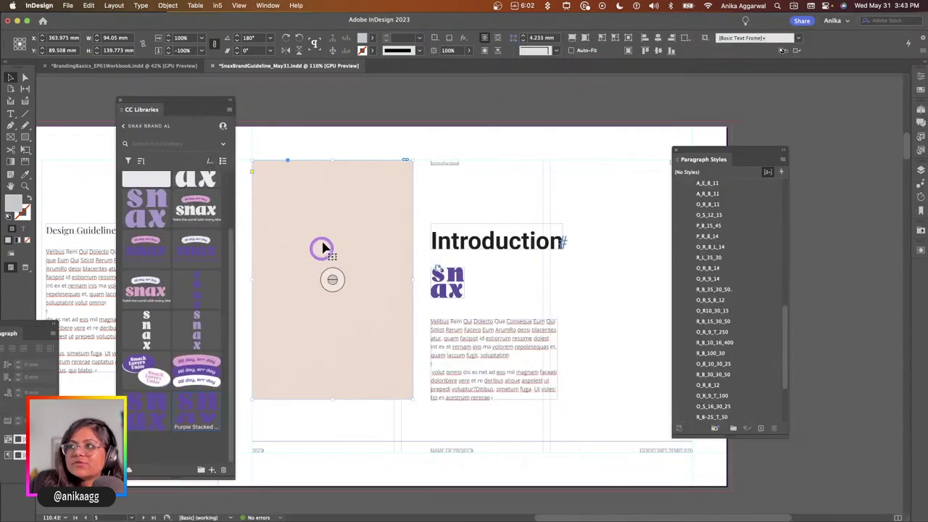
left_click(577, 50)
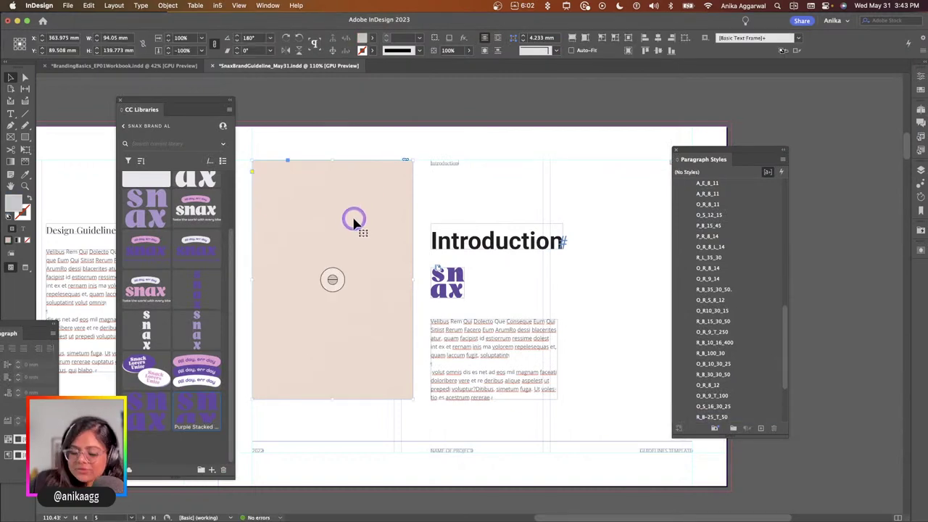
left_click(571, 38)
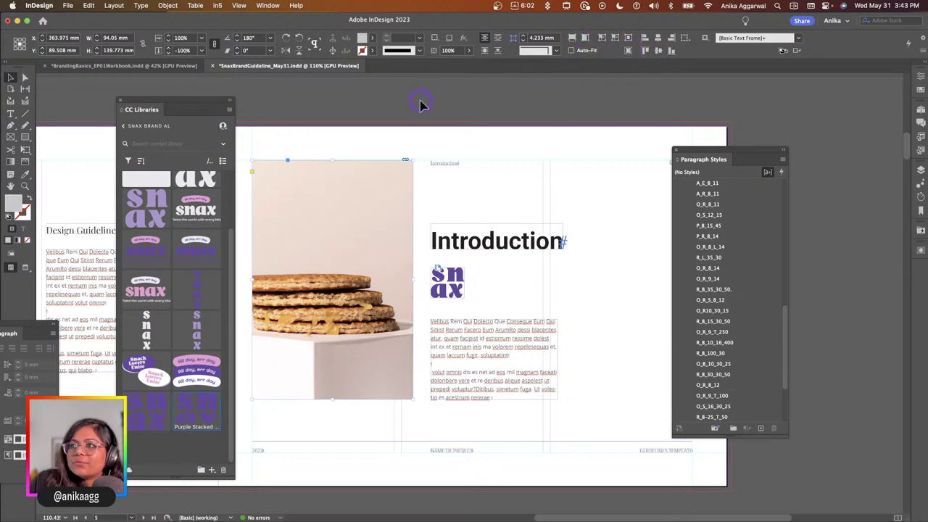
Try fitting the waffle photo's content to its frame, then keep the proportional fill with the photo centred in the frame.
left_click(604, 38)
left_click(601, 38)
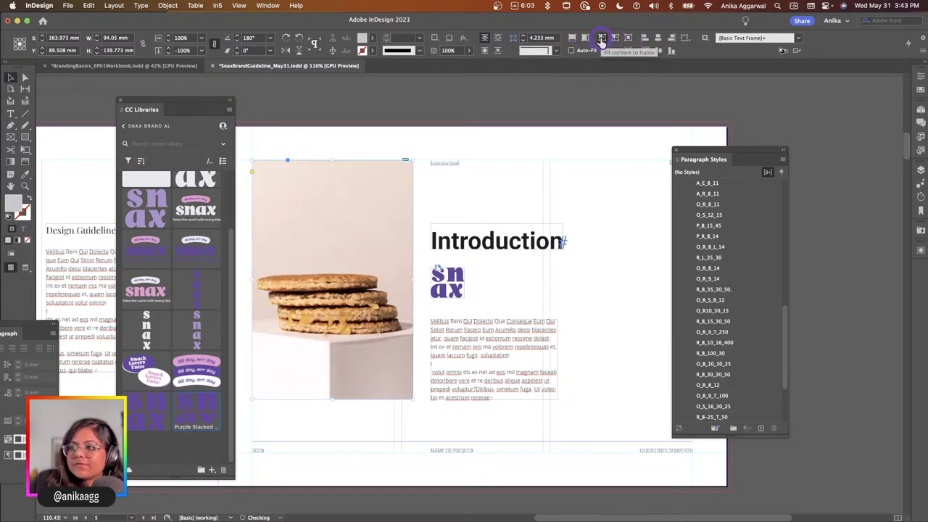
left_click(613, 39)
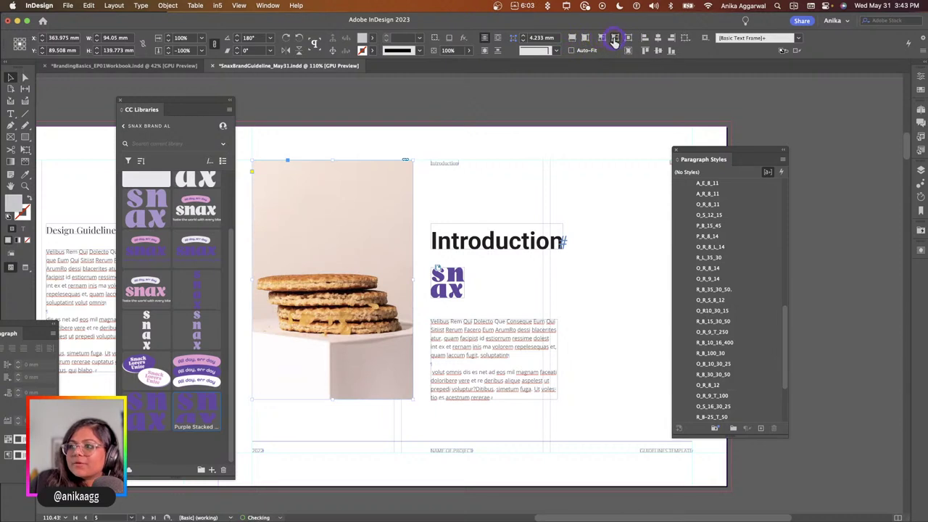
left_click(629, 52)
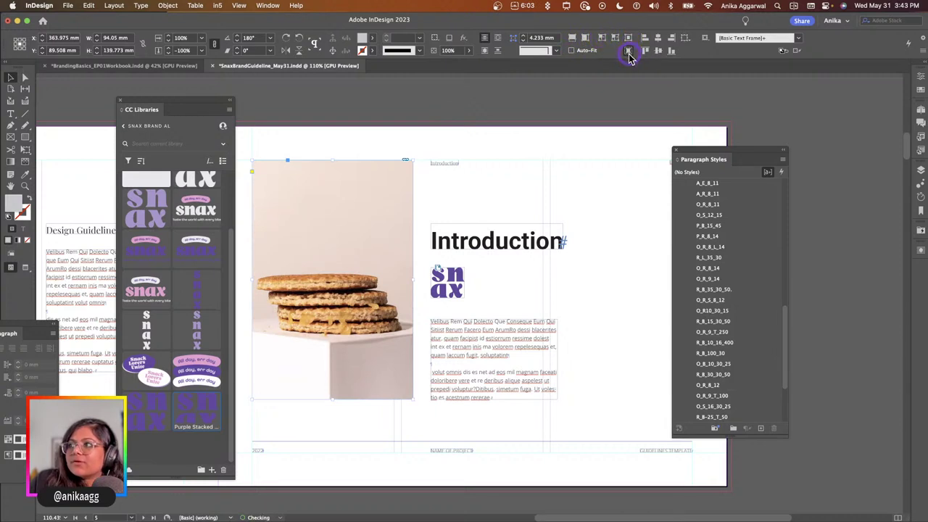
left_click(626, 51)
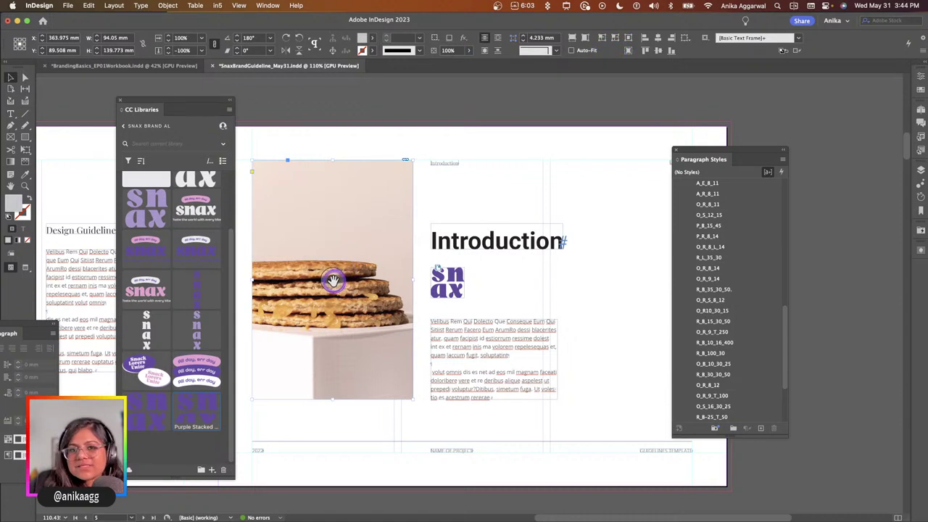
Shift the waffle photo sideways within its frame so the plinth's front corner shows, and preview the page without guides.
left_click_drag(329, 279, 343, 283)
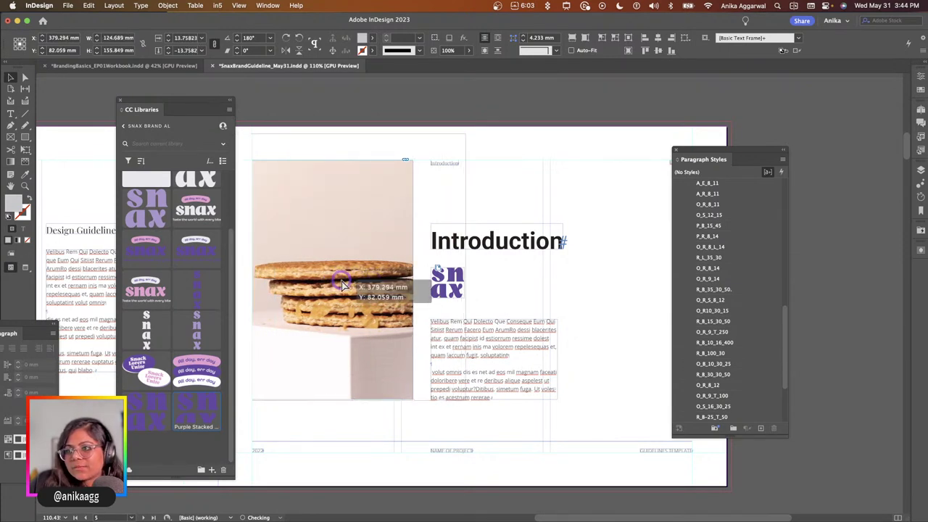
left_click(338, 115)
key("w")
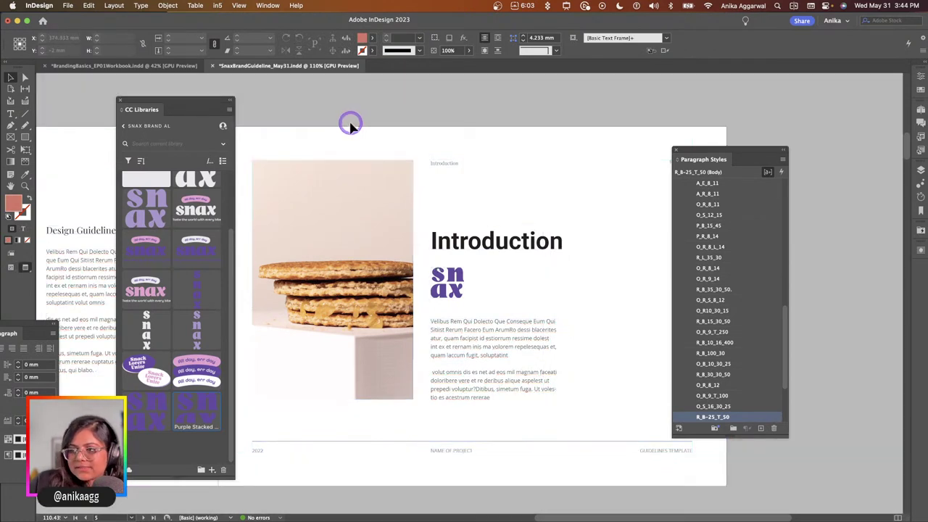
key("w")
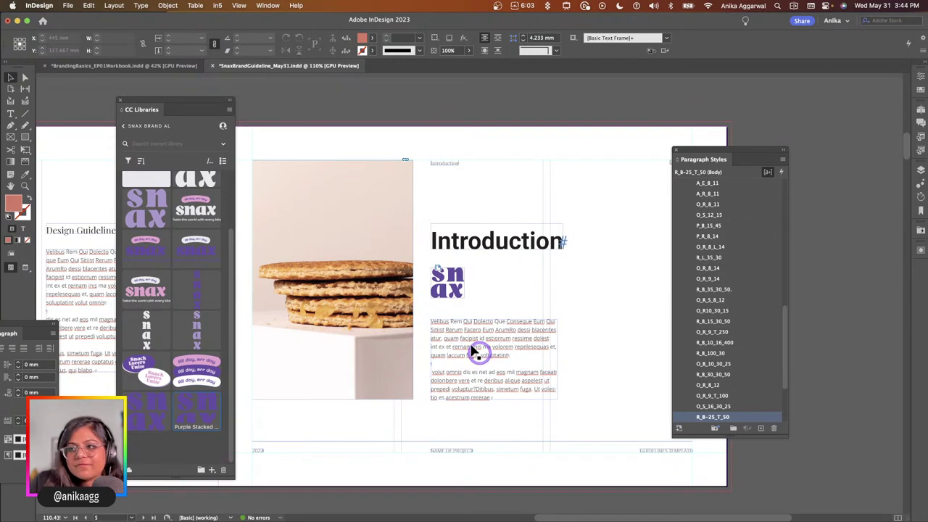
Go to the Aplication Background page, then switch to Illustrator and copy the pink tile with the purple stacked snax logo.
scroll(473, 352, "down", 3)
scroll(472, 351, "down", 5)
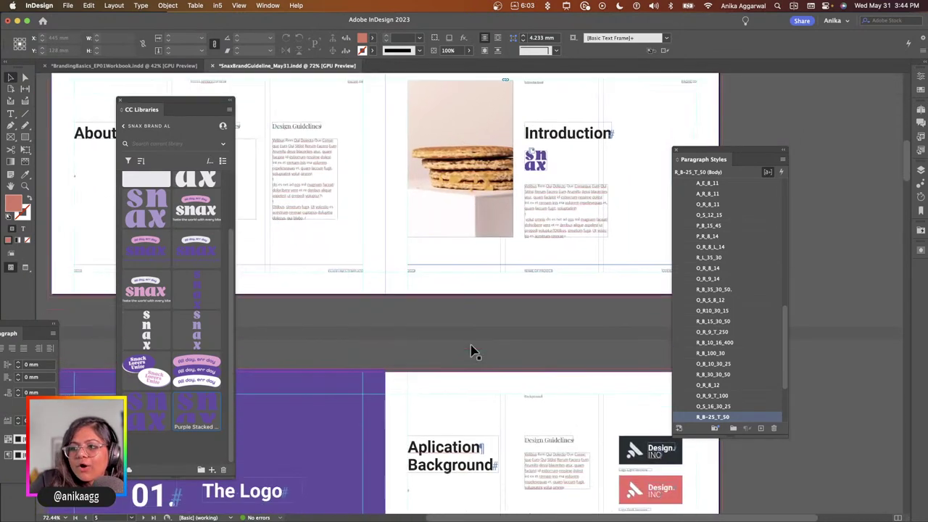
scroll(473, 352, "up", 4)
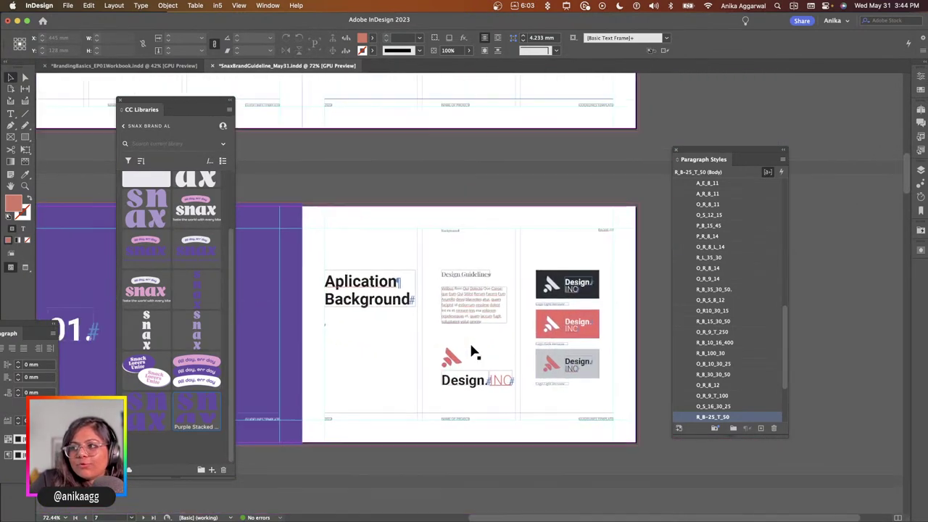
scroll(473, 351, "up", 3)
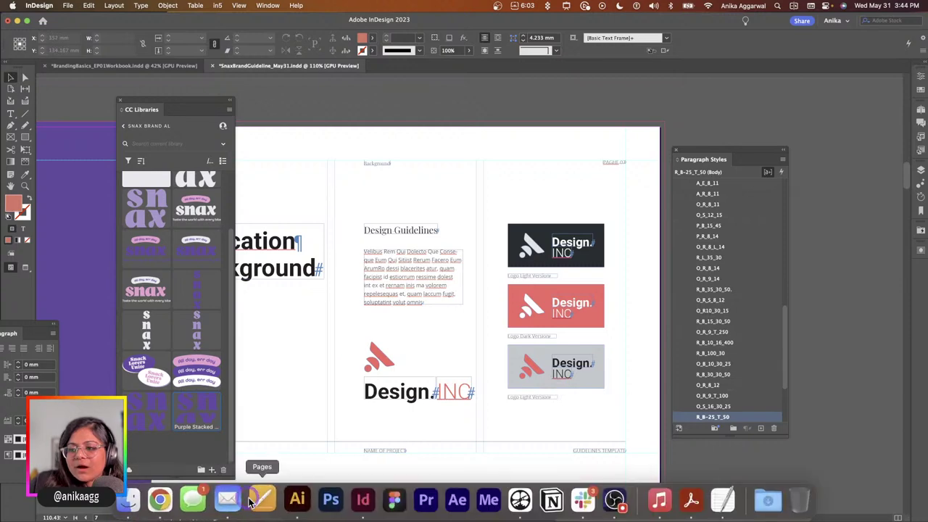
left_click(296, 500)
left_click(256, 133)
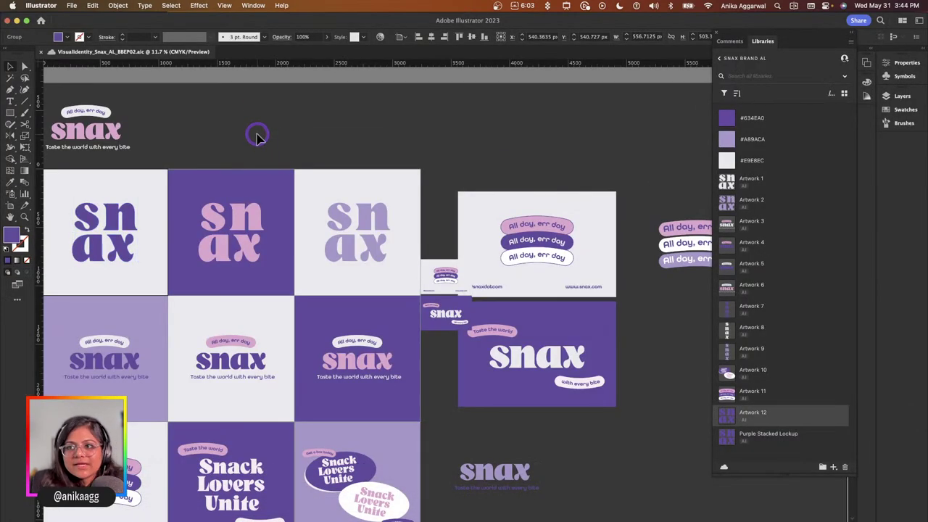
scroll(258, 133, "left", 3)
scroll(257, 133, "left", 10)
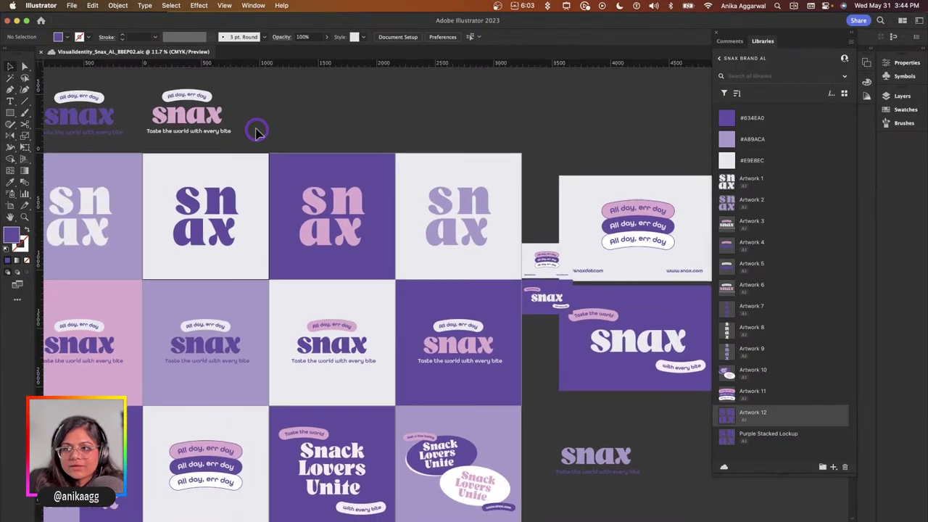
scroll(256, 133, "left", 8)
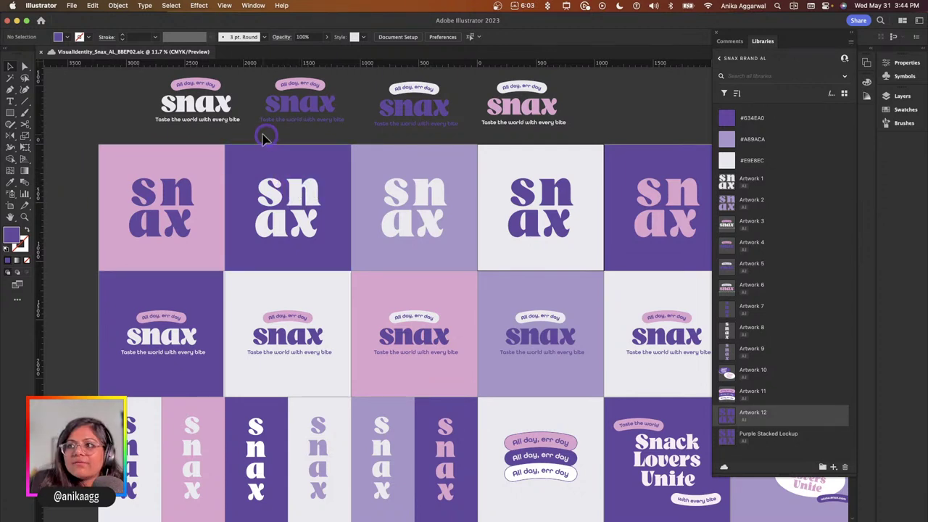
left_click(341, 261)
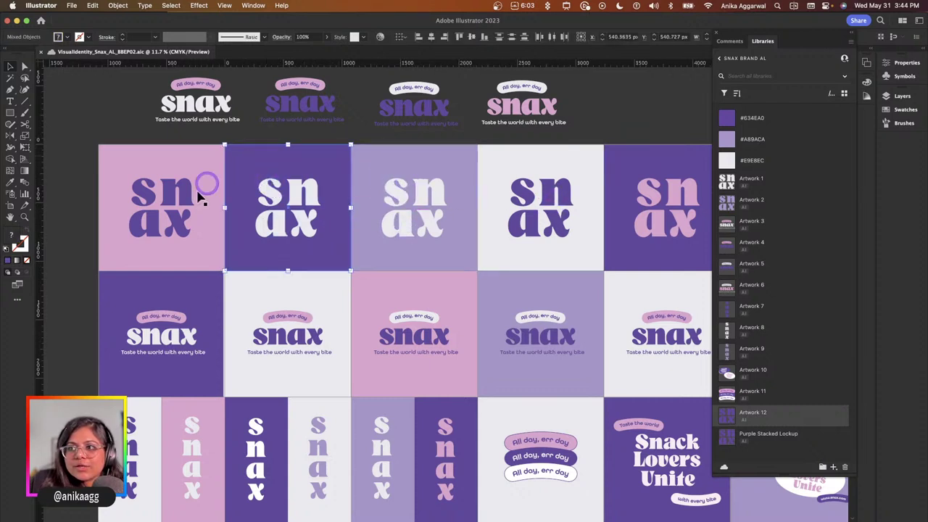
left_click(191, 256)
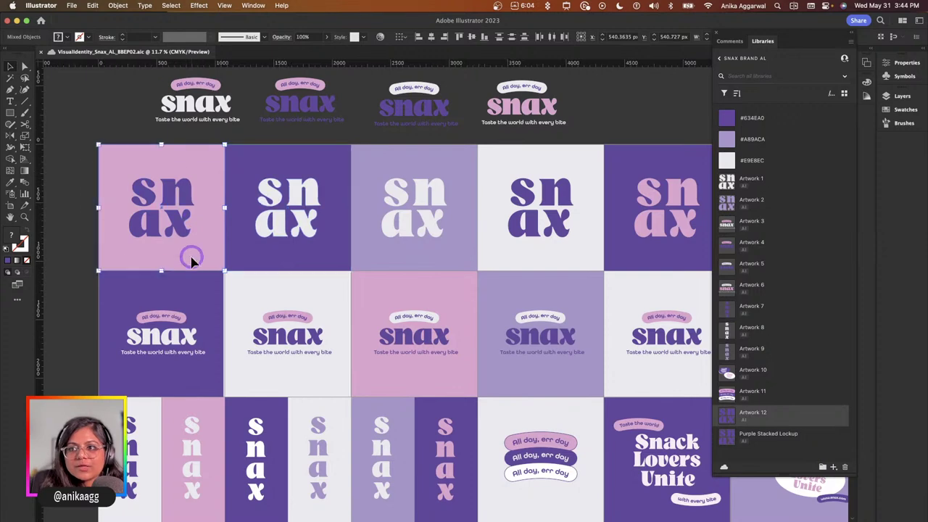
Paste the pink snax tile onto InDesign's Aplication Background page, scale it to about 28 mm square at the dark logo sample, and move Paragraph Styles aside.
key("super+Tab")
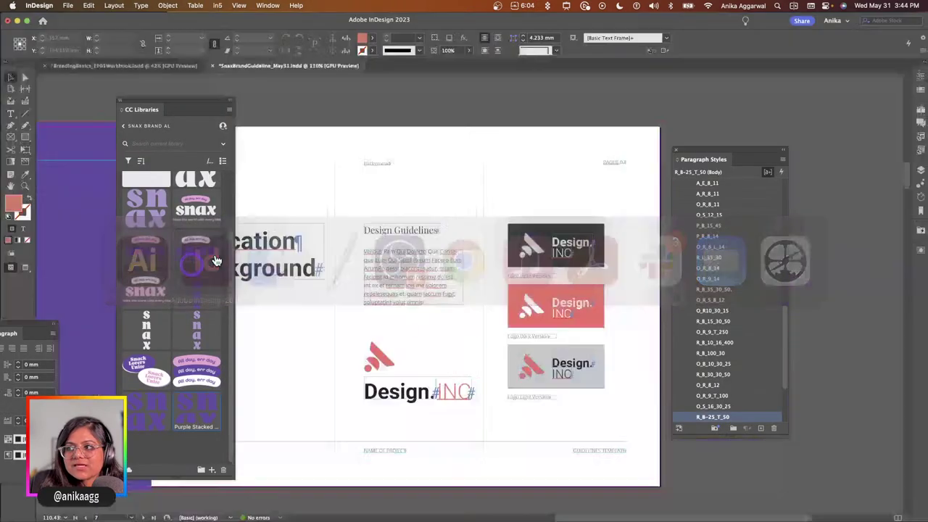
key("super+v")
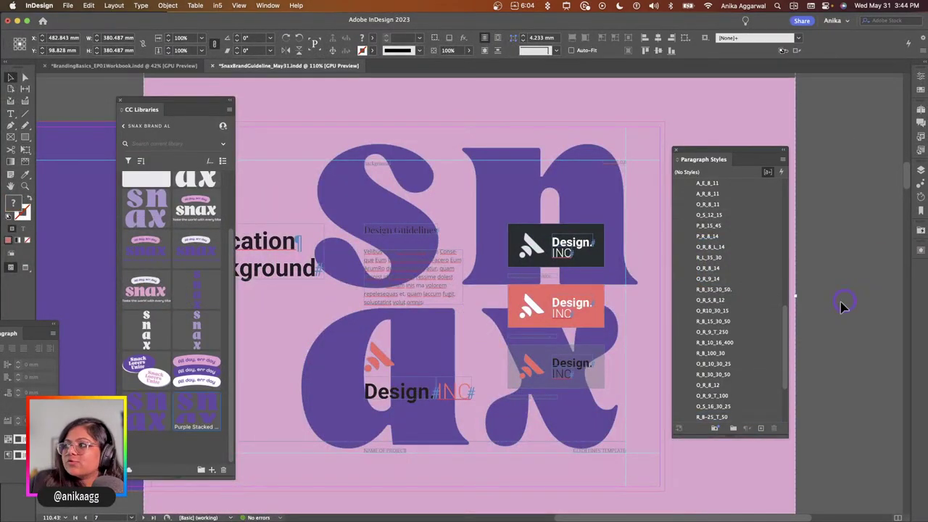
left_click_drag(797, 297, 556, 221)
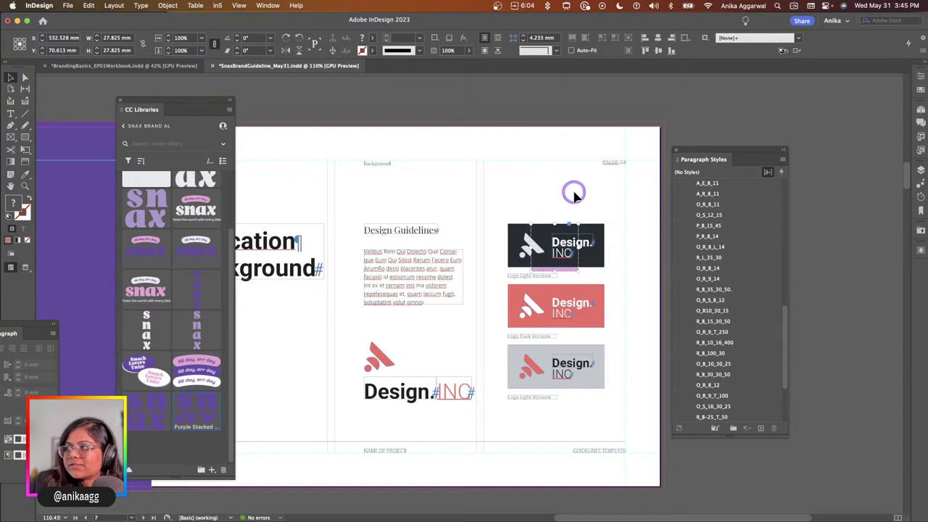
left_click_drag(713, 154, 800, 175)
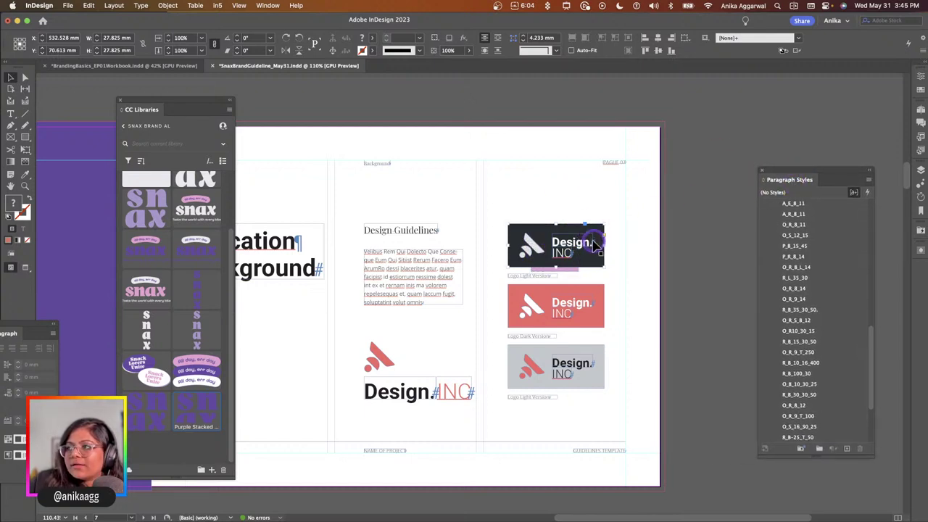
Delete the dark Design.INC logo sample, including its background, mark and lettering, keeping the pink snax tile beneath it.
left_click_drag(562, 252, 564, 230)
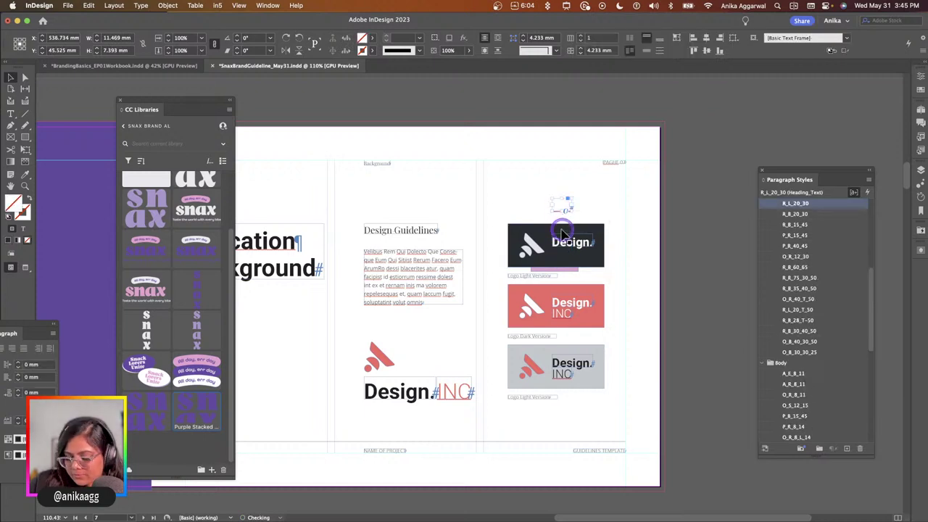
key("super+z")
left_click(531, 245)
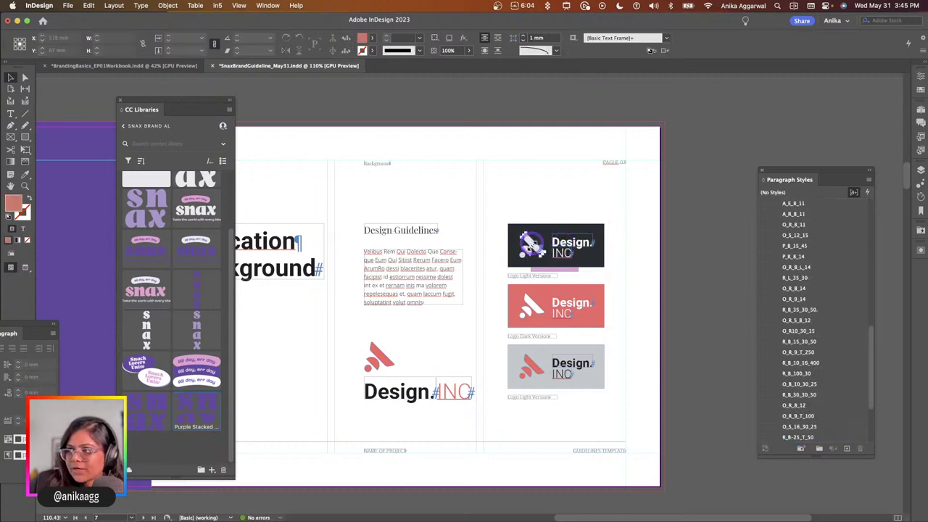
left_click(521, 254)
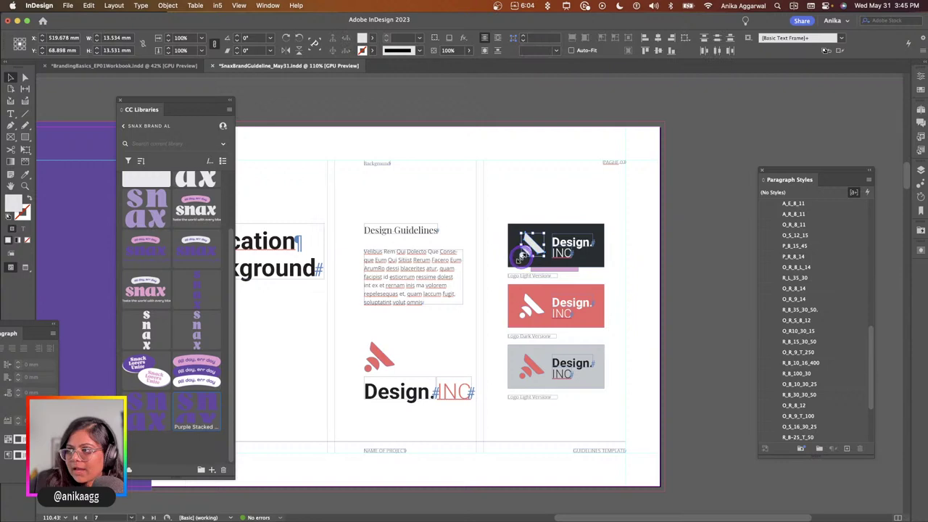
key("super+equal")
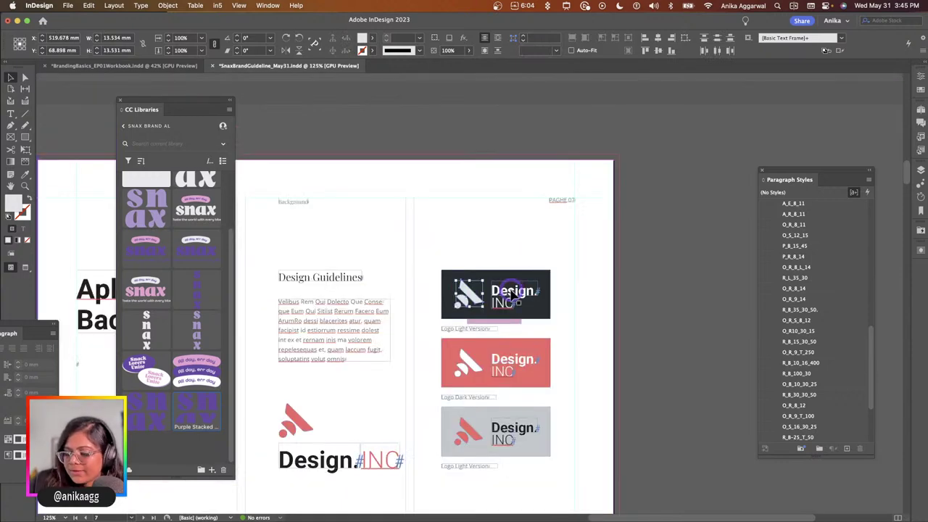
key("super+equal")
left_click(458, 305)
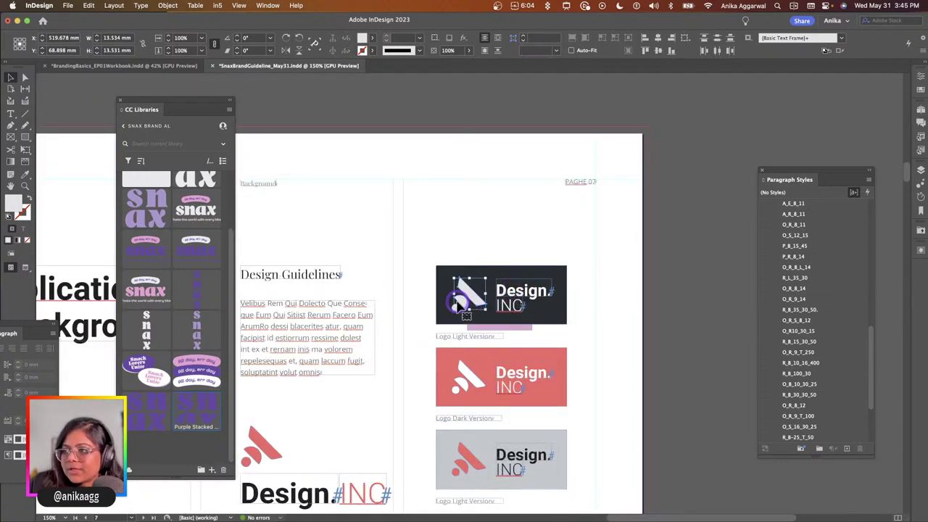
double_click(453, 292)
left_click_drag(453, 292, 510, 296)
key("BackSpace")
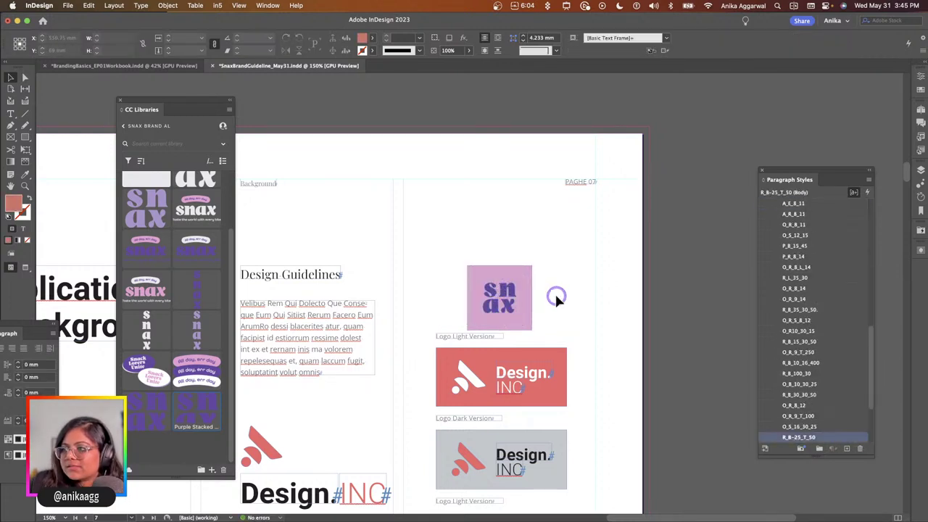
Change the first logo sample's caption to "Logo Primary Lockup".
left_click(456, 339)
left_click(457, 338)
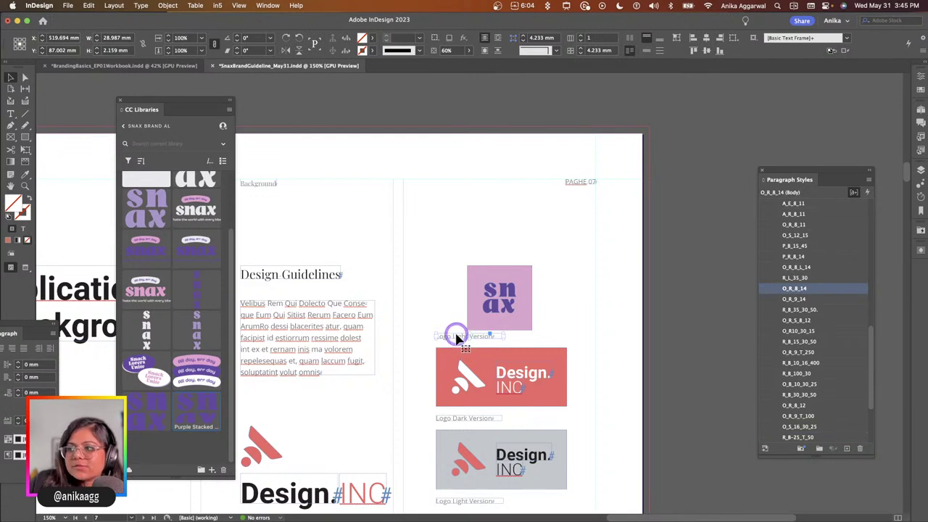
double_click(451, 336)
left_click_drag(452, 336, 494, 336)
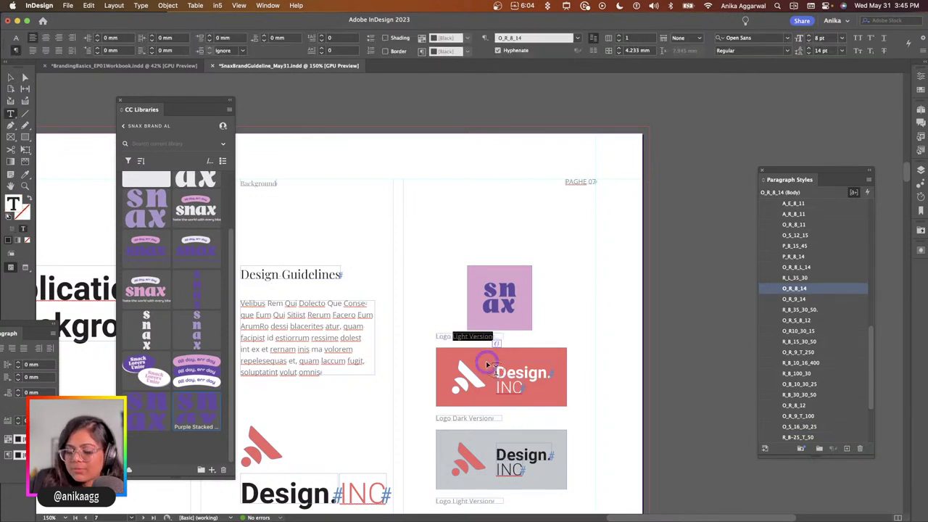
type("Primary Lock")
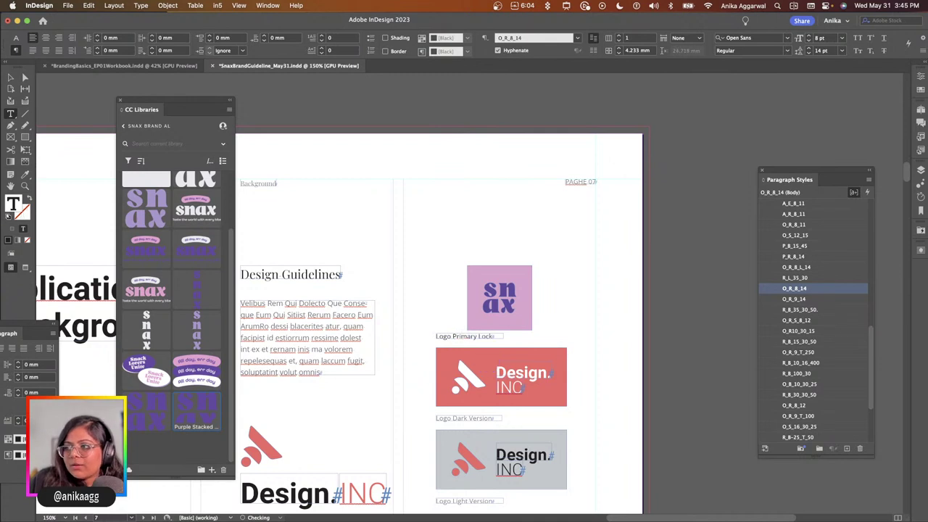
type("up")
key("Escape")
Align the pink snax tile with the start of its caption and preview the page without guides.
left_click_drag(523, 312, 432, 283)
left_click(555, 325)
key("w")
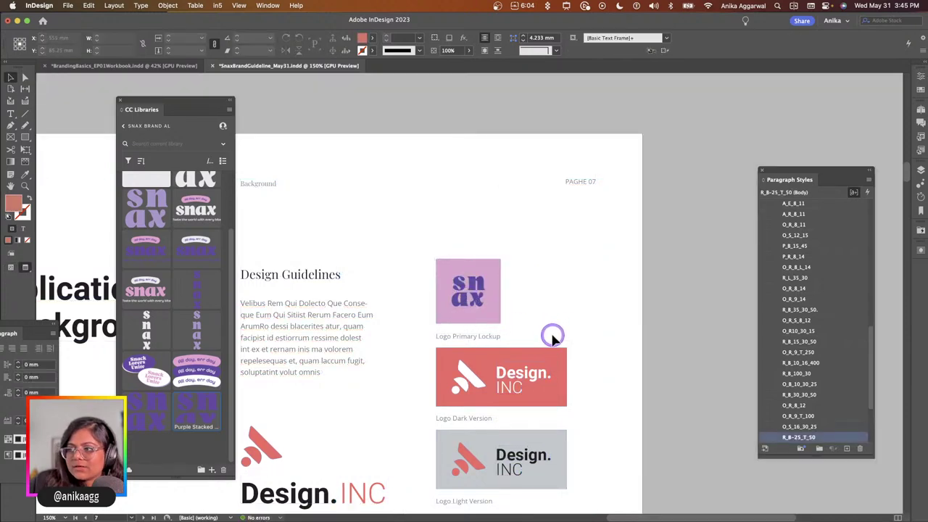
key("w")
scroll(551, 333, "down", 5)
left_click(497, 315)
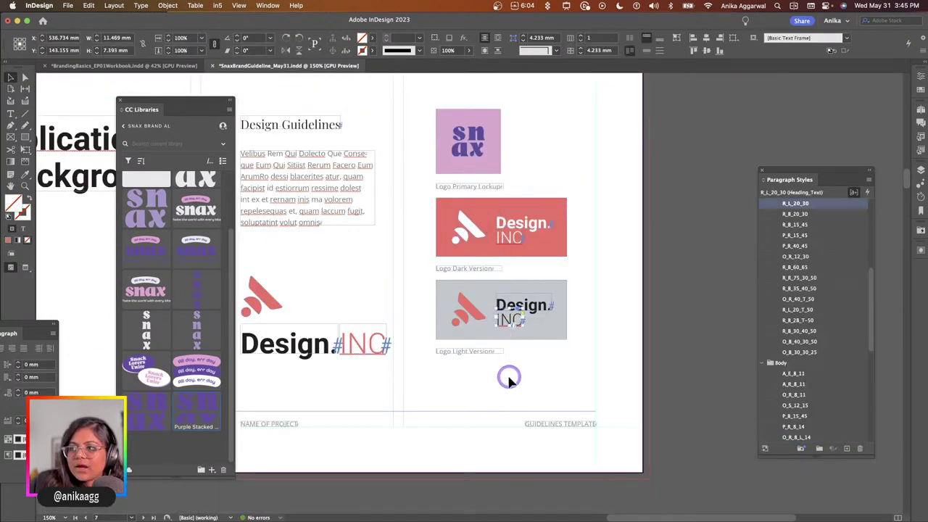
left_click(507, 385)
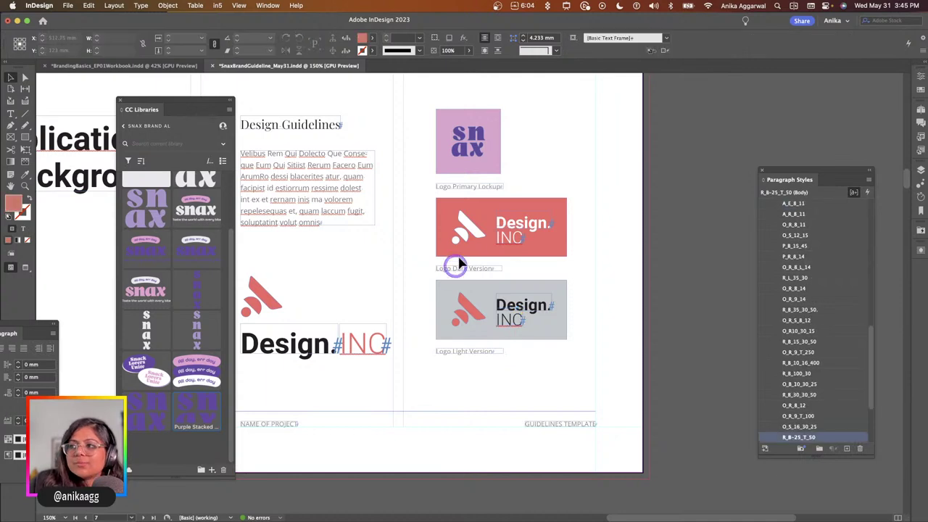
Switch to Illustrator, copy the purple tile with the pink stacked snax logo, and paste it onto InDesign's Aplication Background page.
key("super+Tab")
left_click(265, 210)
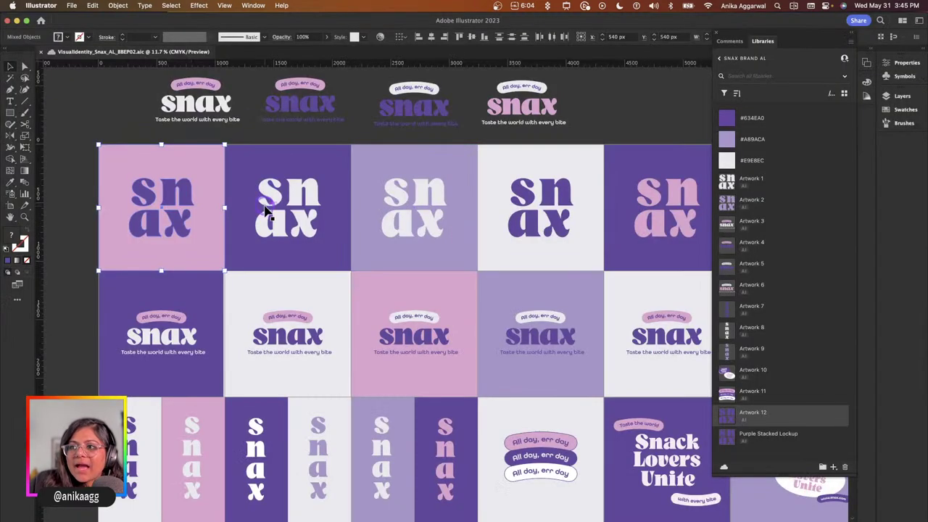
left_click(270, 134)
left_click(696, 252)
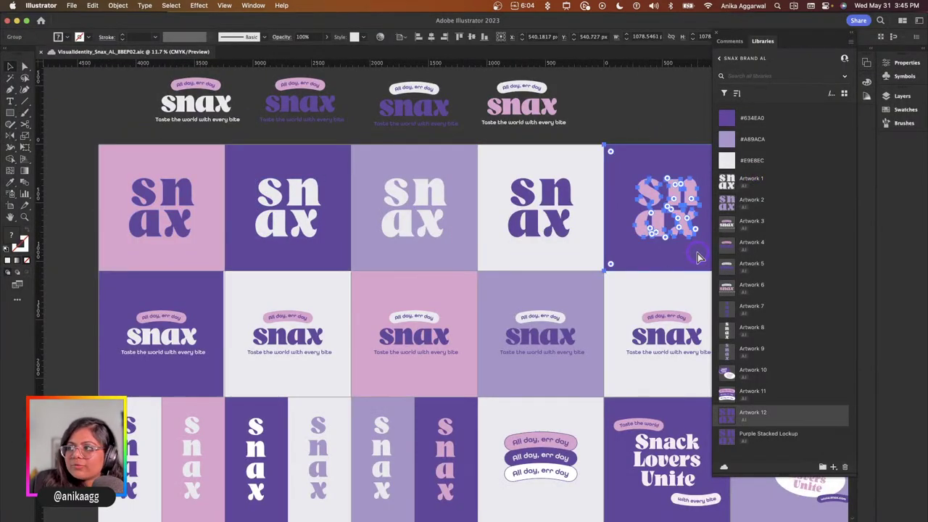
key("super+c")
key("super+Tab")
key("super+v")
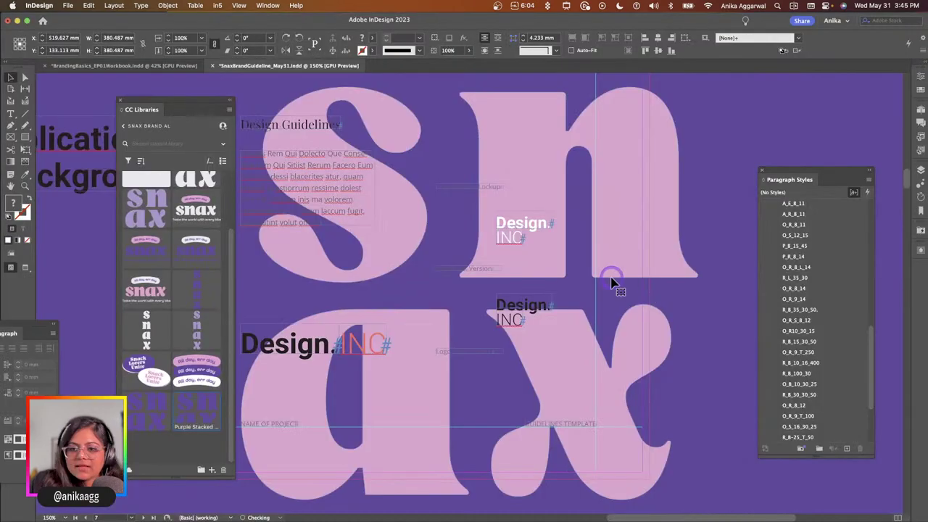
Scale the pasted purple snax tile down to about 28 mm square and position it over the pink tile.
scroll(717, 282, "down", 5)
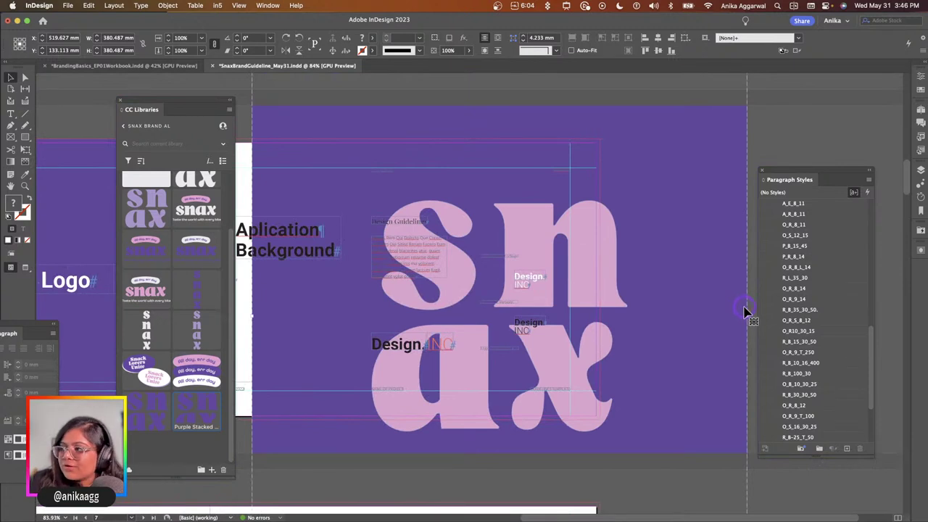
left_click_drag(747, 316, 527, 352)
scroll(528, 352, "up", 5)
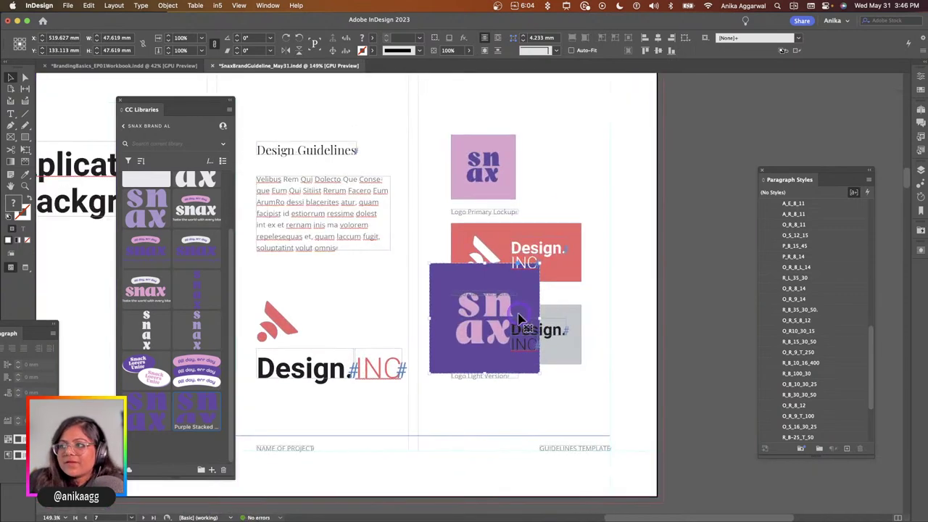
scroll(397, 341, "up", 4)
left_click_drag(401, 331, 433, 123)
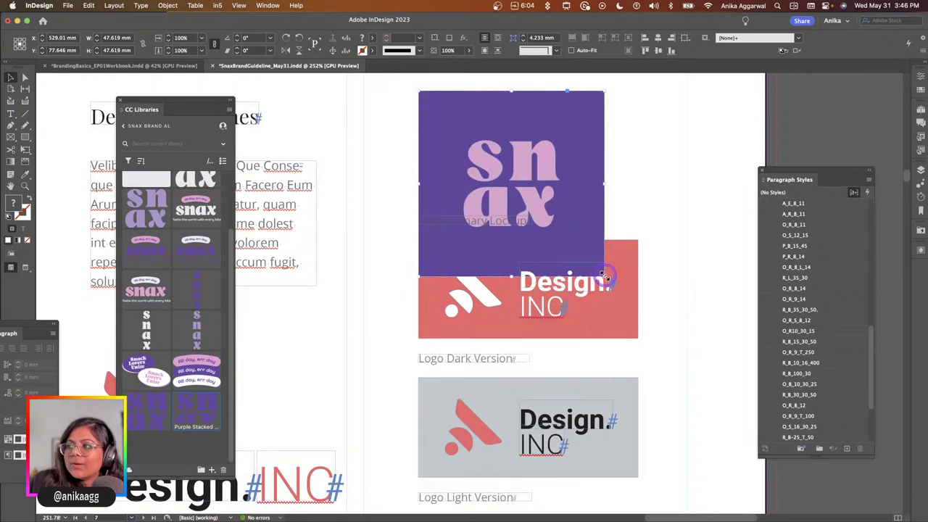
left_click_drag(604, 276, 530, 202)
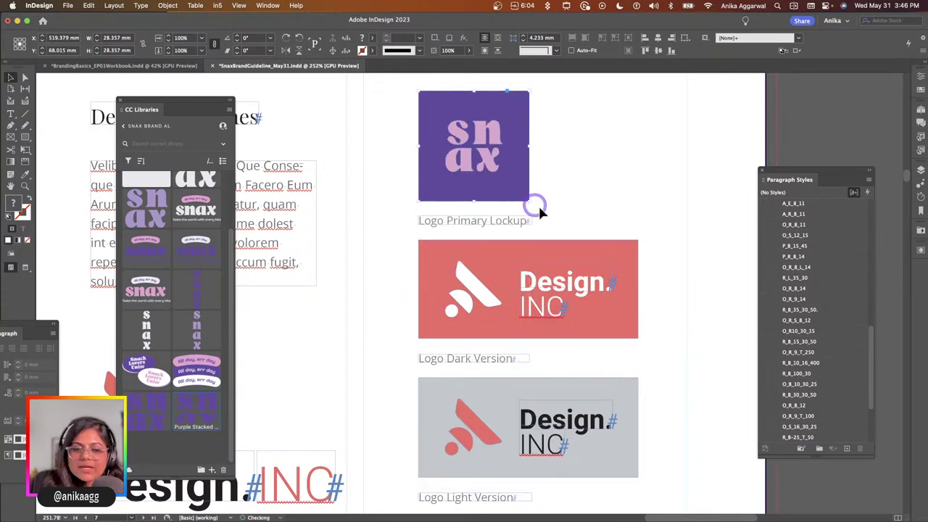
Draw an empty rectangular frame about 28 mm square and place it beside the purple snax tile.
left_click(11, 137)
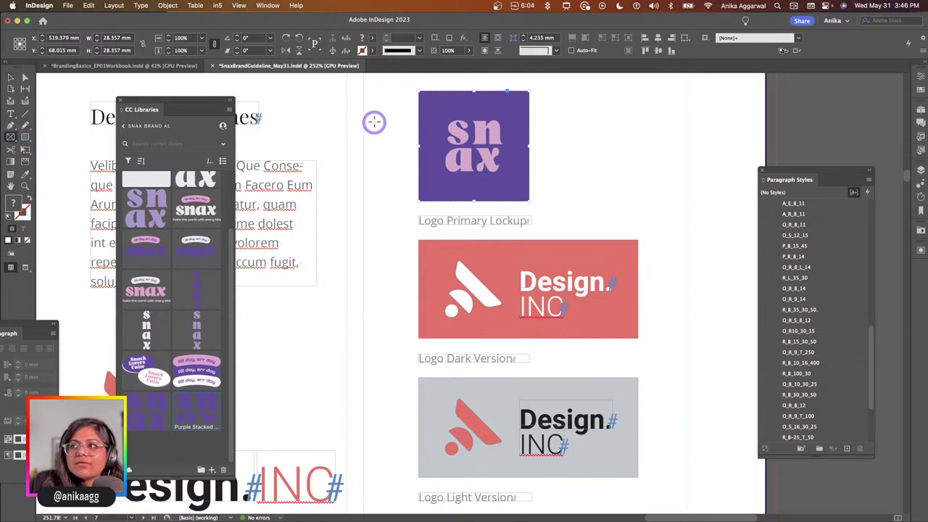
left_click_drag(411, 90, 520, 198)
key("v")
left_click_drag(461, 144, 592, 148)
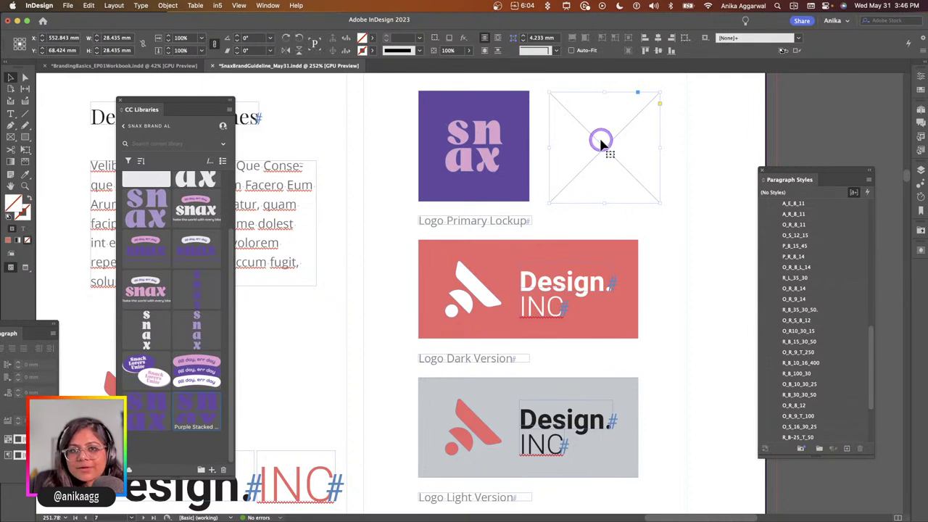
Paste the copied purple snax tile into the empty frame and scale the artwork to fill the frame.
left_click(474, 137)
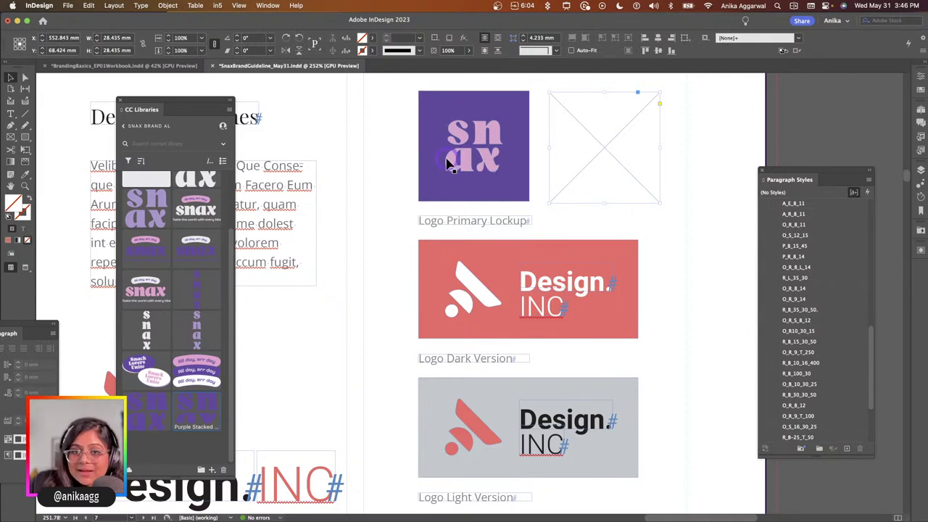
right_click(602, 151)
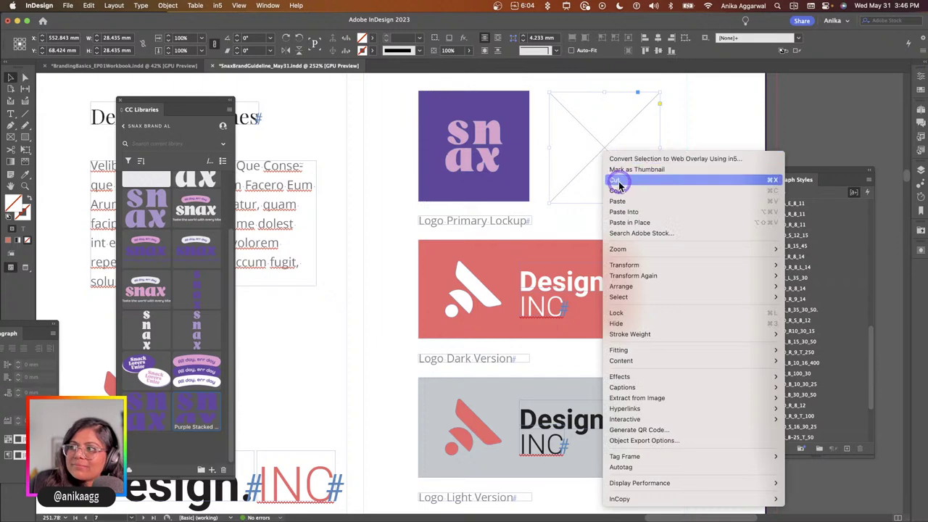
left_click(628, 210)
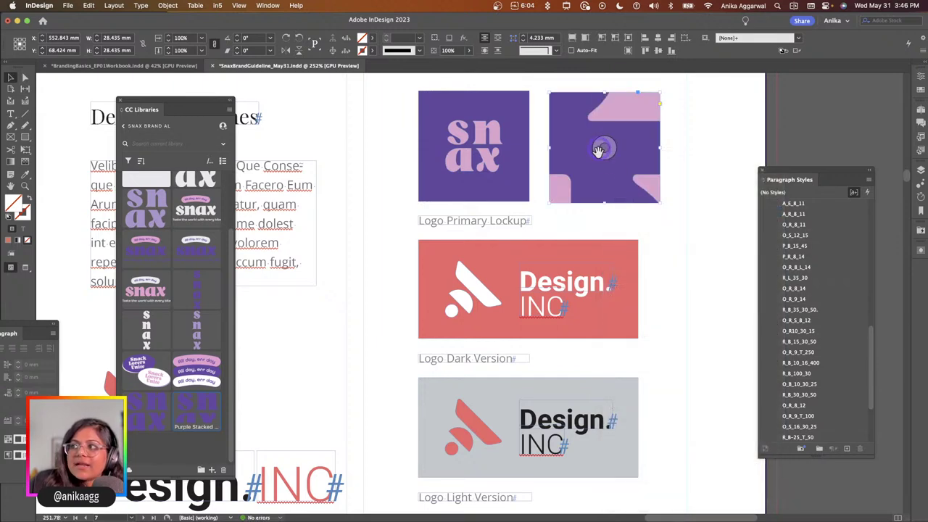
left_click(627, 52)
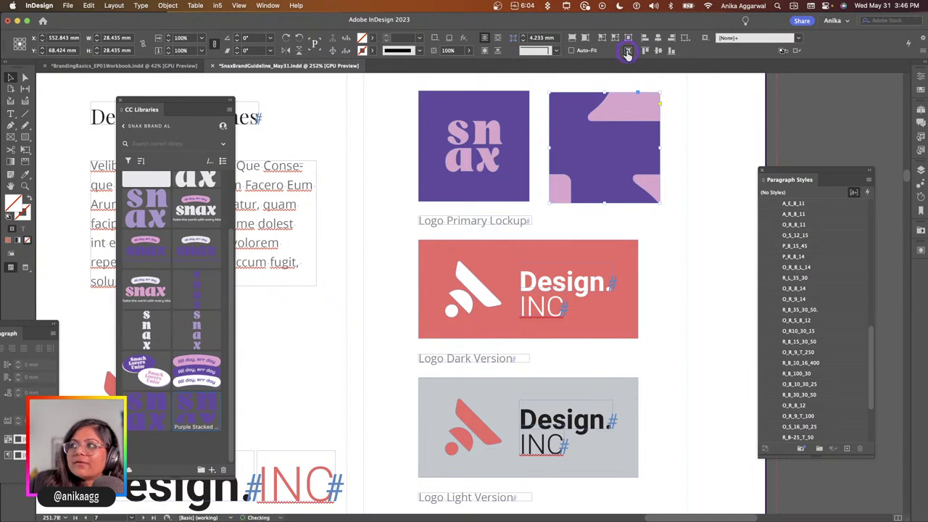
left_click(571, 38)
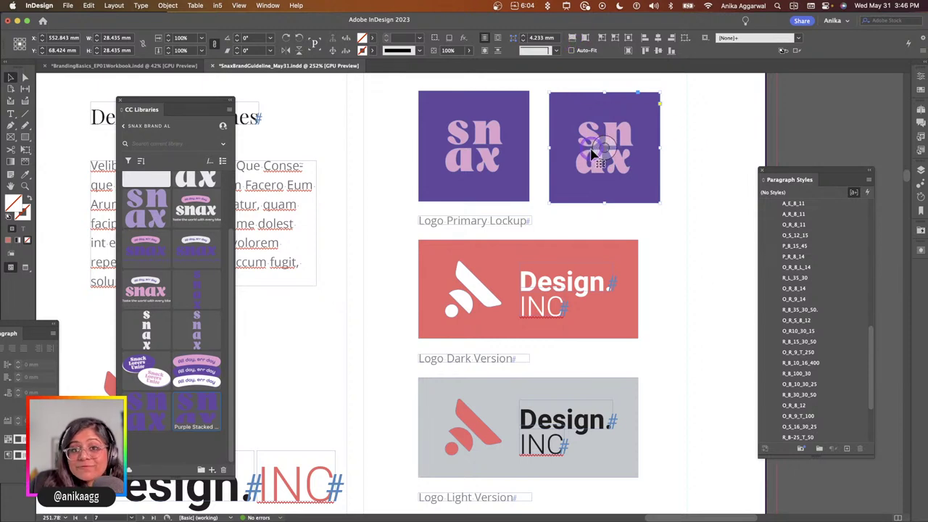
Revert the framed artwork's fit, refit it proportionally to the frame, and delete the framed duplicate.
left_click(648, 158)
left_click(648, 158)
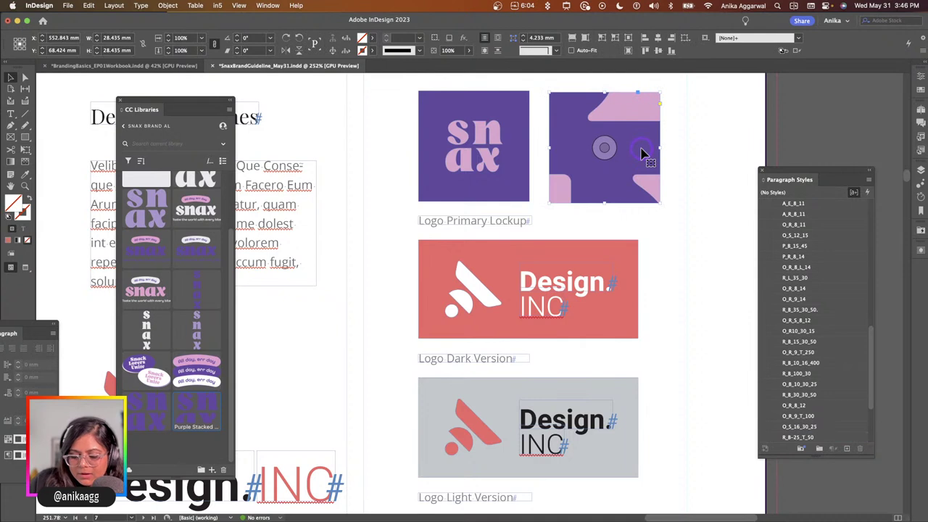
key("super+alt+shift+e")
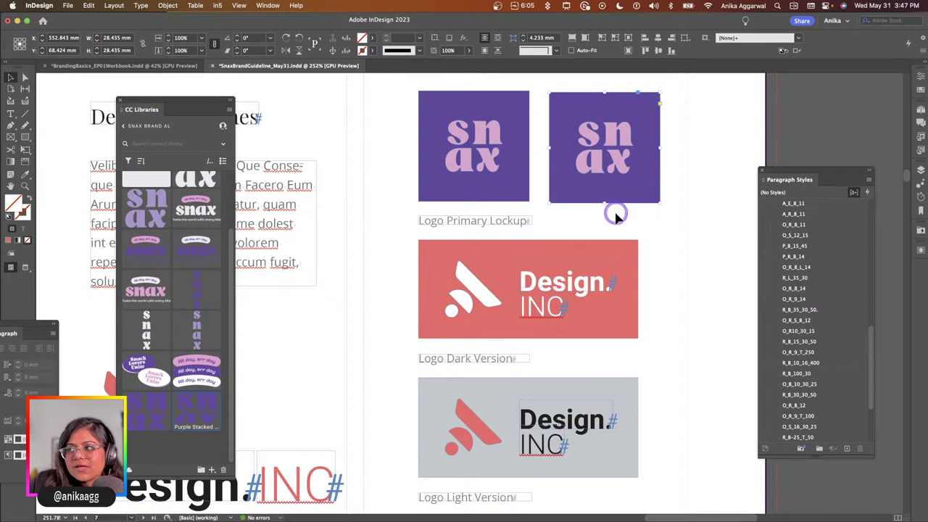
key("Delete")
Move the purple snax tile beside the pink one, and delete the coral and grey Design.INC samples below while keeping their captions.
left_click_drag(542, 145, 627, 165)
left_click(372, 182)
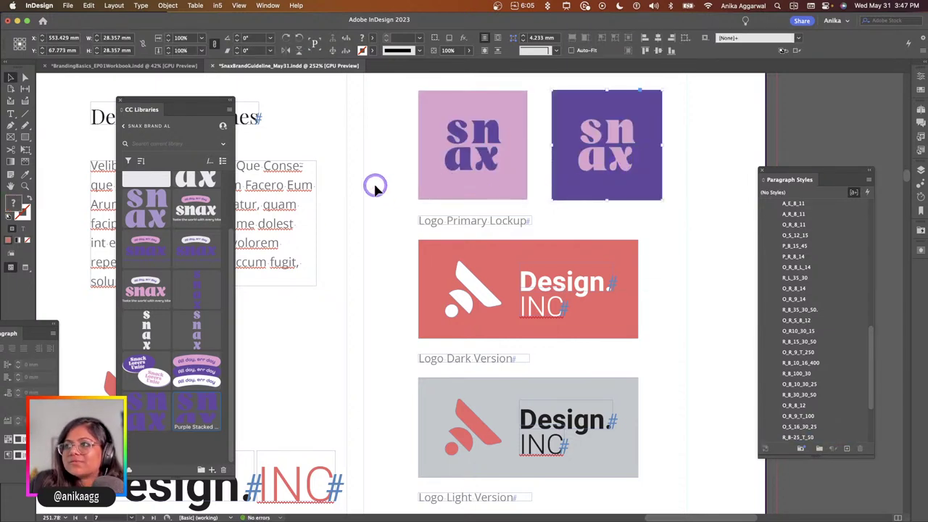
left_click_drag(408, 256, 666, 328)
key("Delete")
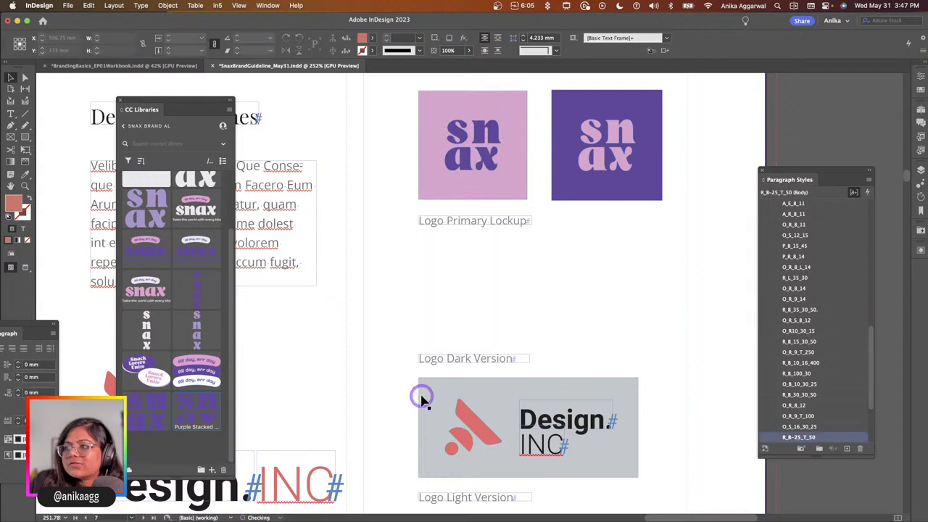
left_click(612, 463)
key("Delete")
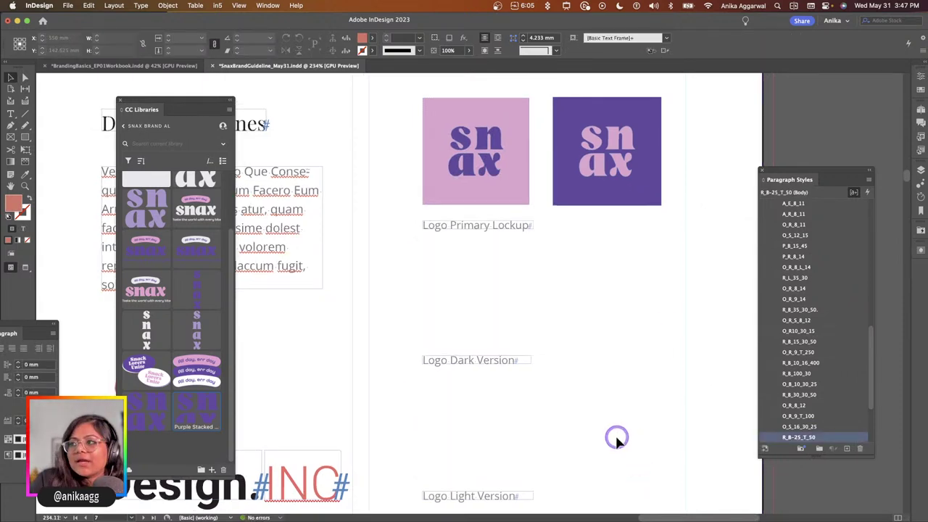
Replace the coral-and-black Design.INC logo below the Design Guidelines text with Illustrator's purple snax lockup with the pink badge and tagline.
scroll(614, 433, "down", 5)
scroll(586, 453, "down", 3)
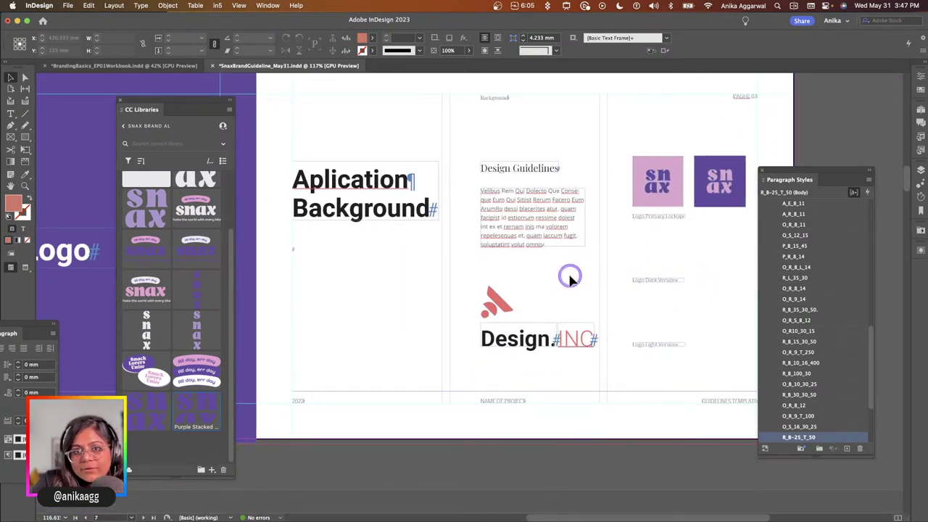
key("super+Tab")
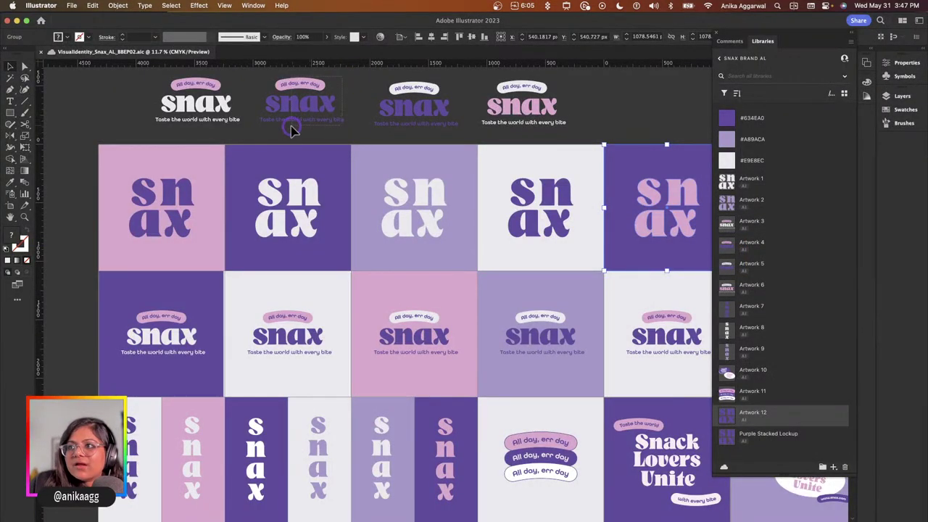
left_click_drag(291, 129, 435, 263)
key("super+Tab")
left_click(578, 317)
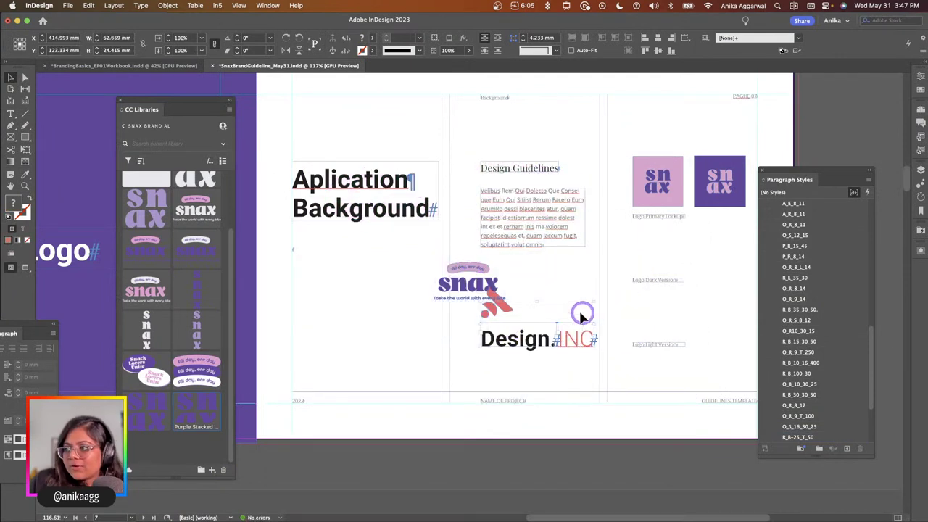
key("Delete")
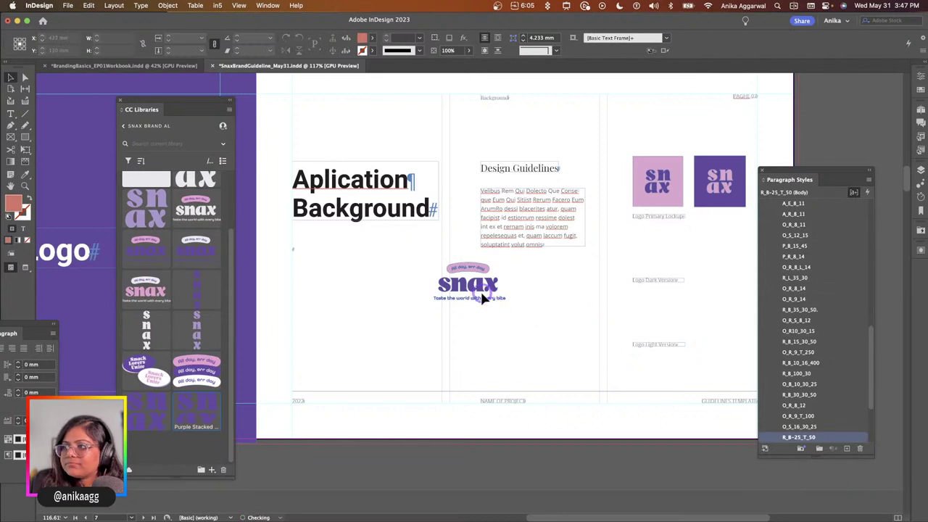
Enlarge the purple snax lockup and place it below the Design Guidelines text, aligned with its column, and preview the page.
left_click_drag(482, 287, 534, 339)
left_click(543, 257)
left_click(534, 297)
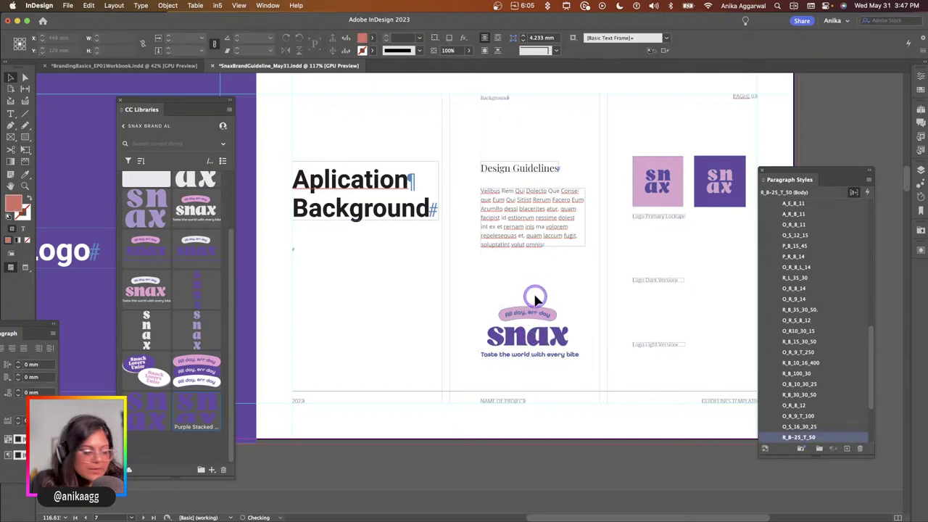
key("w")
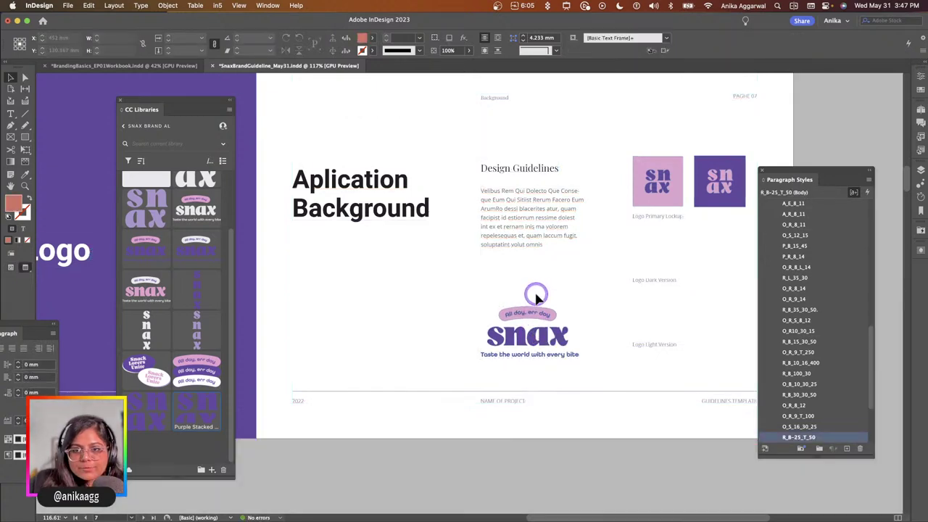
Correct the misspelled heading to "Application Background" and preview the page without guides.
key("w")
double_click(317, 180)
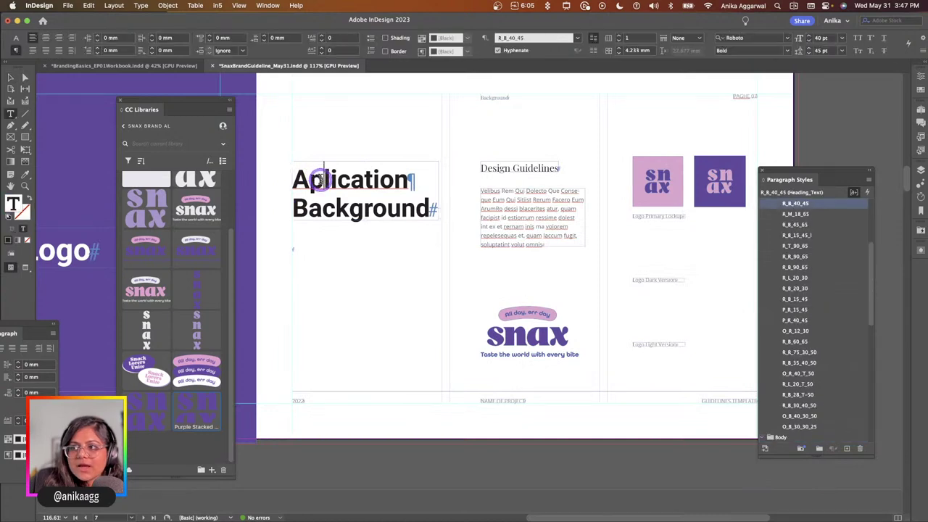
type("p")
key("Escape")
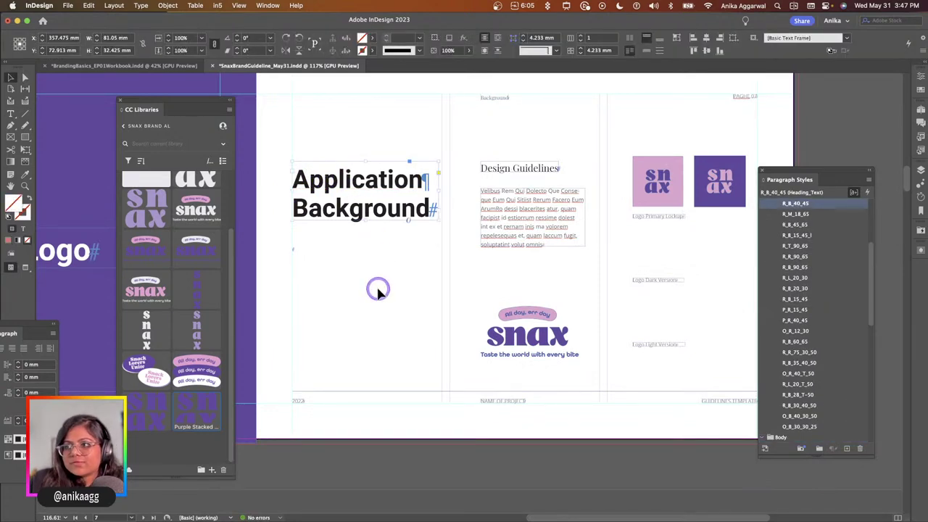
left_click(373, 286)
key("w")
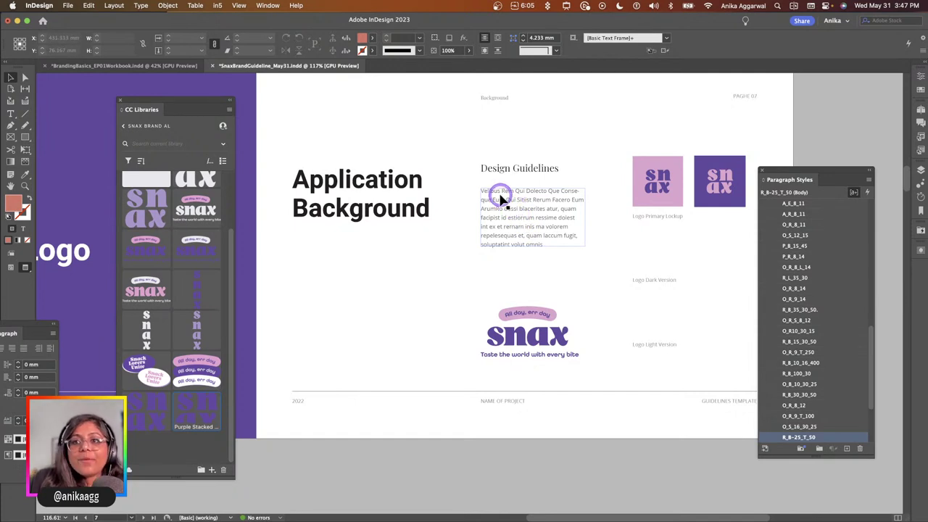
Review the guideline pages back to Contents and forward to the Design.inc page 08.
left_click(561, 262)
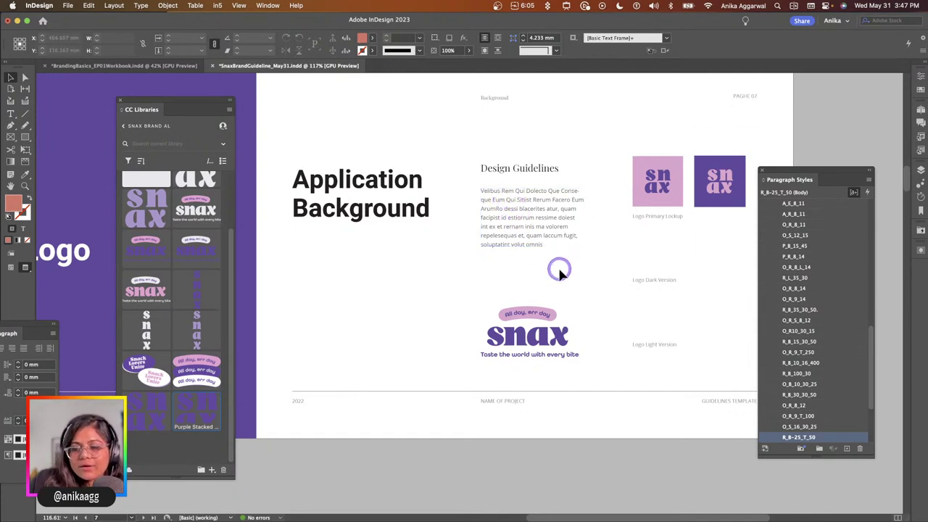
scroll(553, 270, "down", 5)
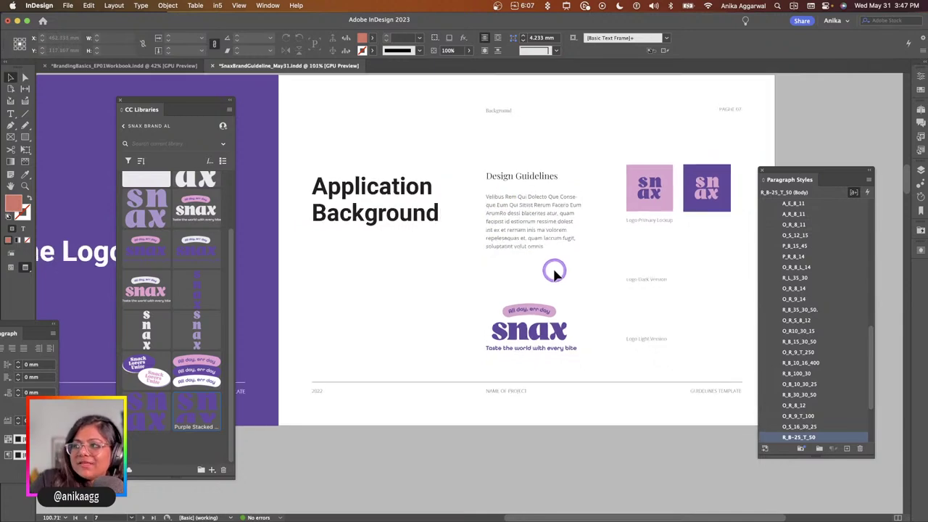
scroll(554, 273, "up", 10)
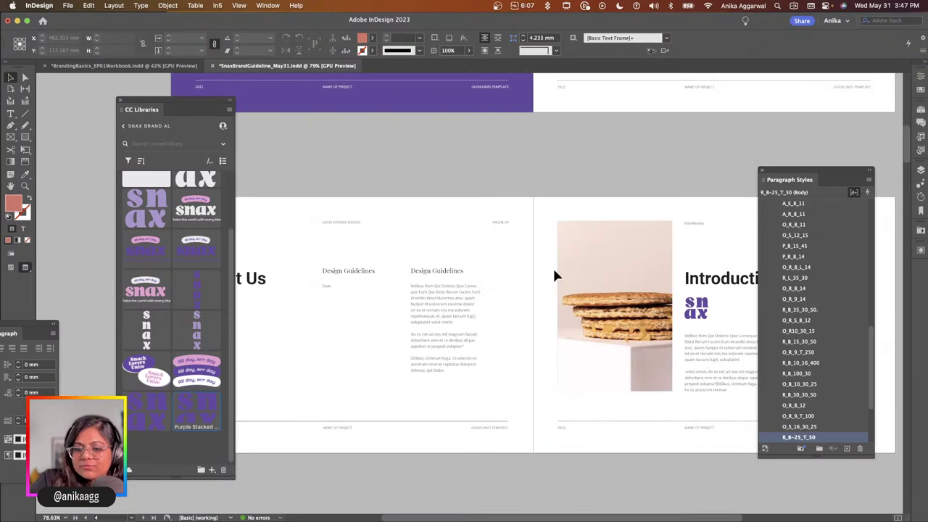
scroll(552, 274, "up", 5)
left_click(552, 273)
scroll(552, 274, "up", 5)
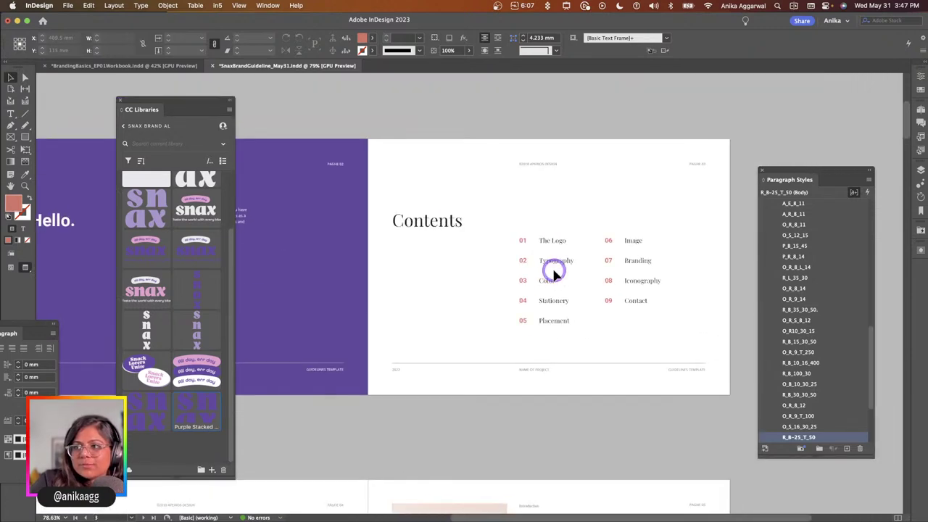
scroll(553, 275, "down", 15)
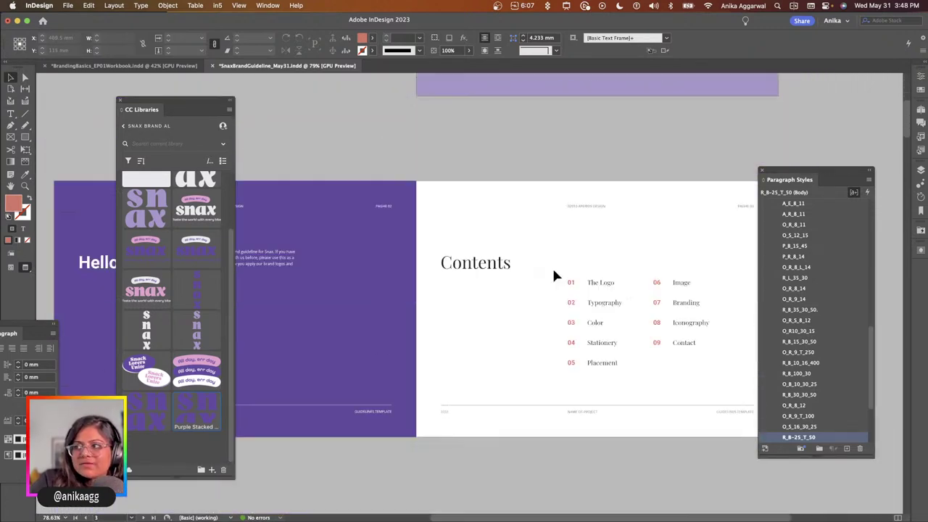
scroll(553, 275, "up", 5, "alt")
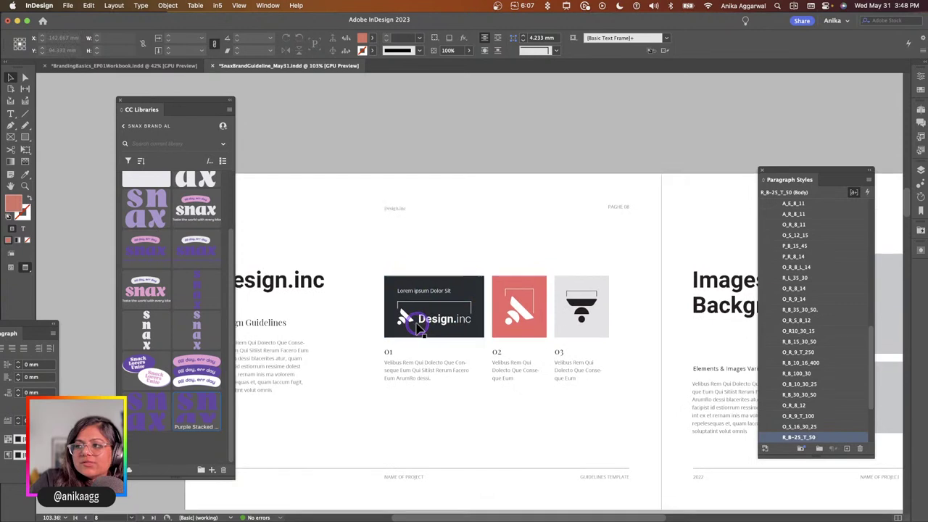
Draw a frame about 62 × 39 mm matching page 08's dark Design.inc sample, move it up, and paste the snax lockup inside it.
scroll(413, 323, "right", 2)
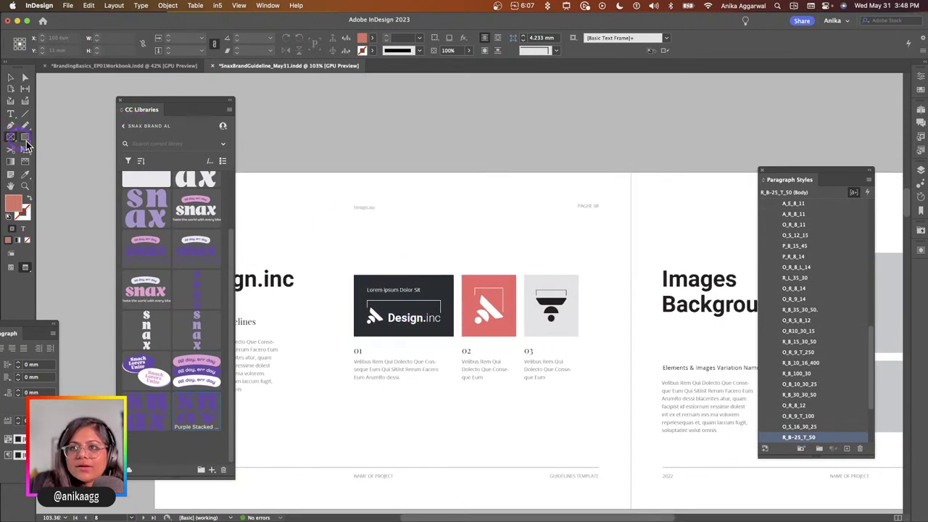
left_click_drag(366, 292, 453, 337)
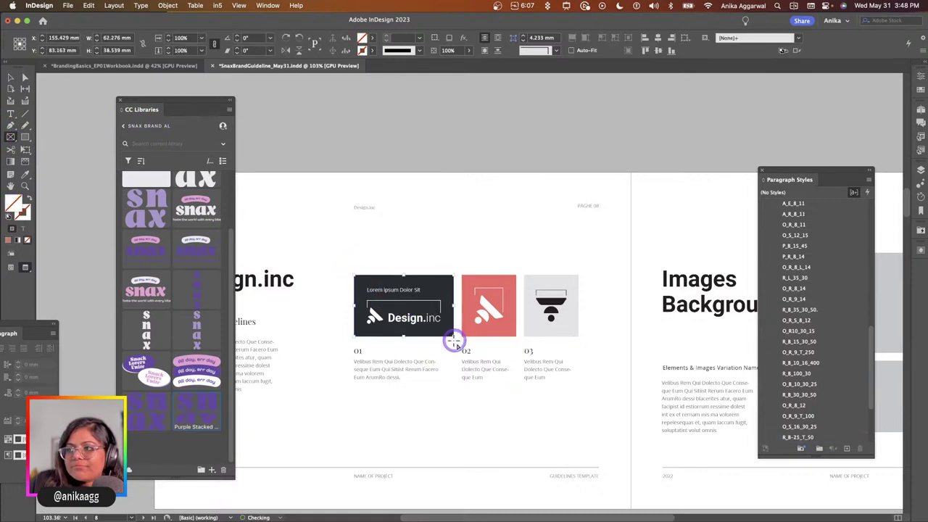
key("v")
left_click_drag(420, 294, 423, 257)
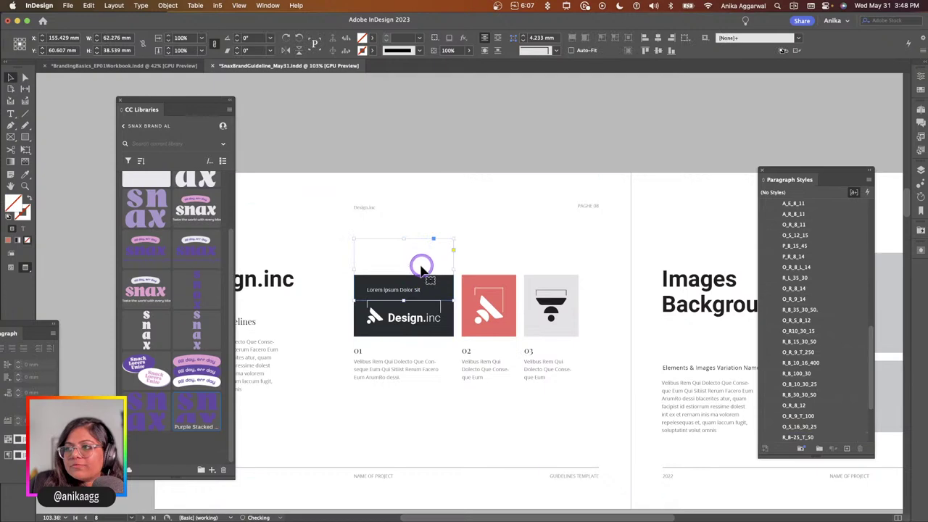
key("w")
right_click(424, 255)
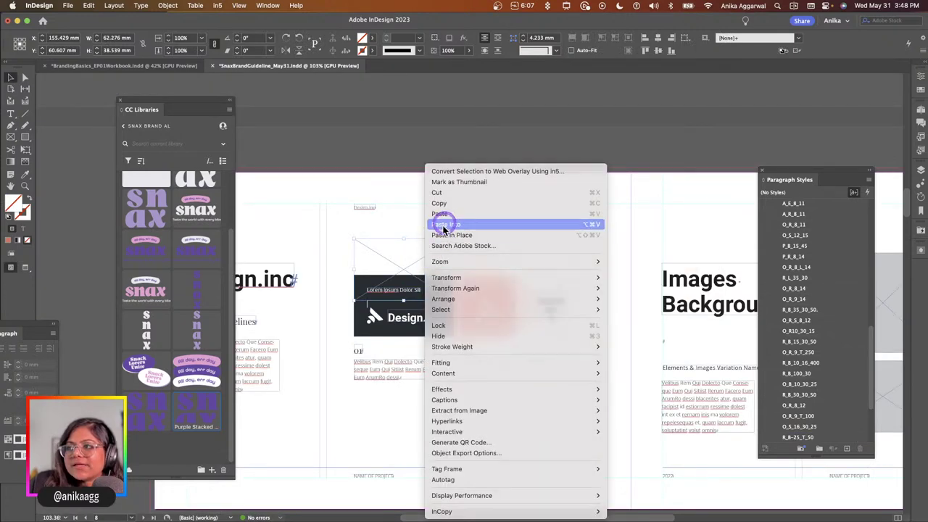
left_click(447, 227)
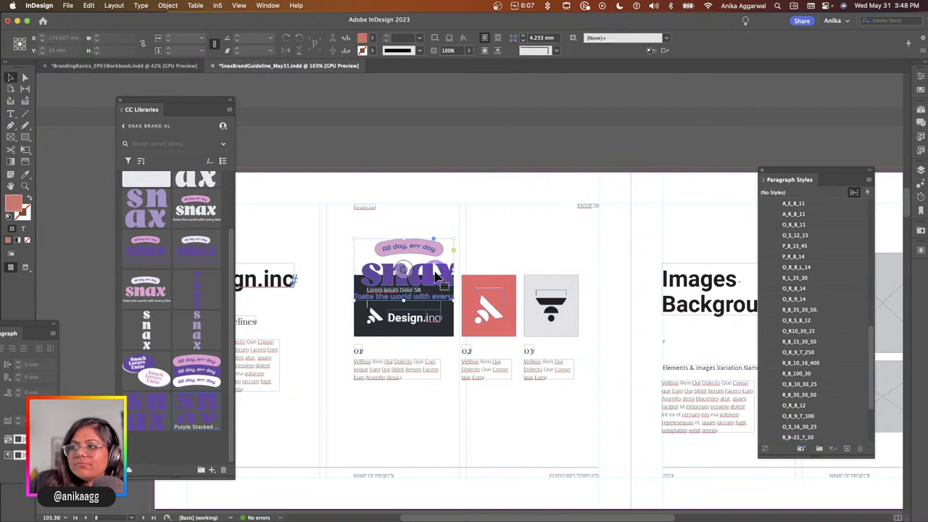
Fit the snax lockup within its frame, delete the dark Design.inc sample, and put the framed lockup in its place above caption 01.
left_click_drag(468, 267, 441, 242)
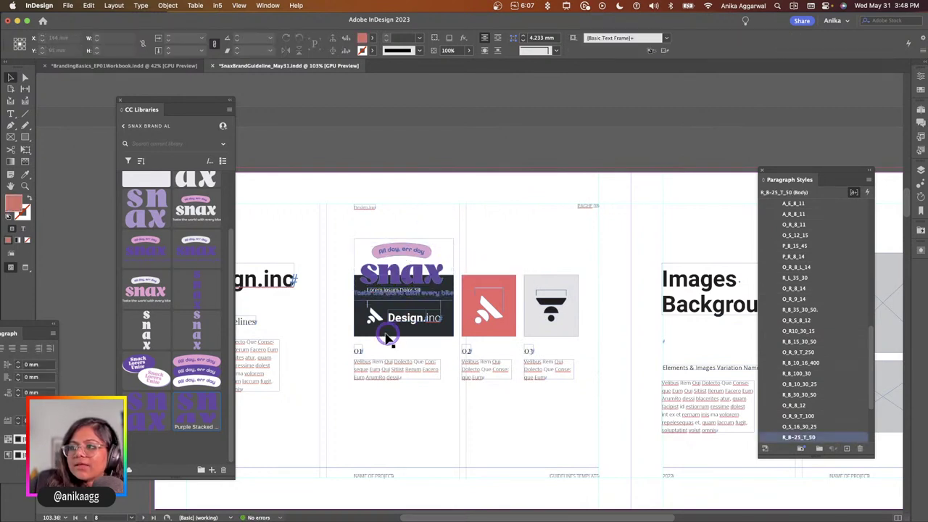
left_click_drag(393, 278, 390, 250)
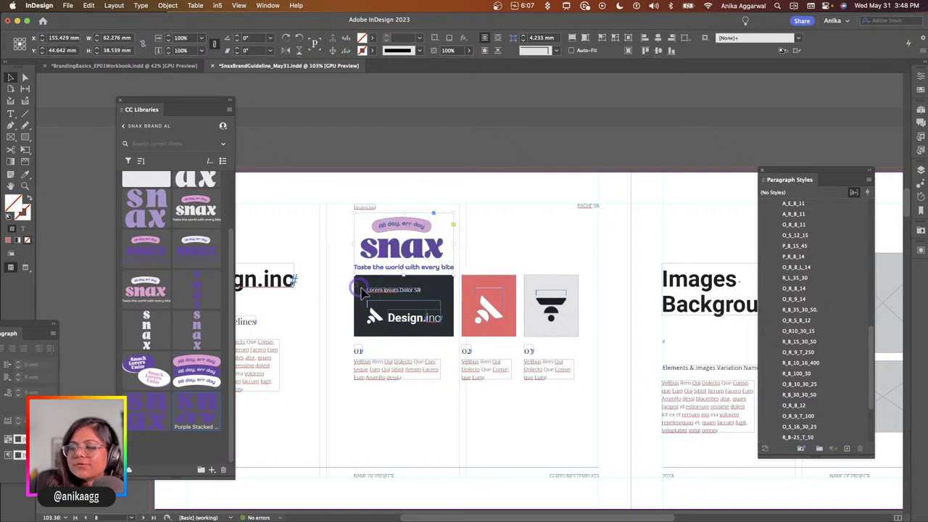
left_click(447, 341)
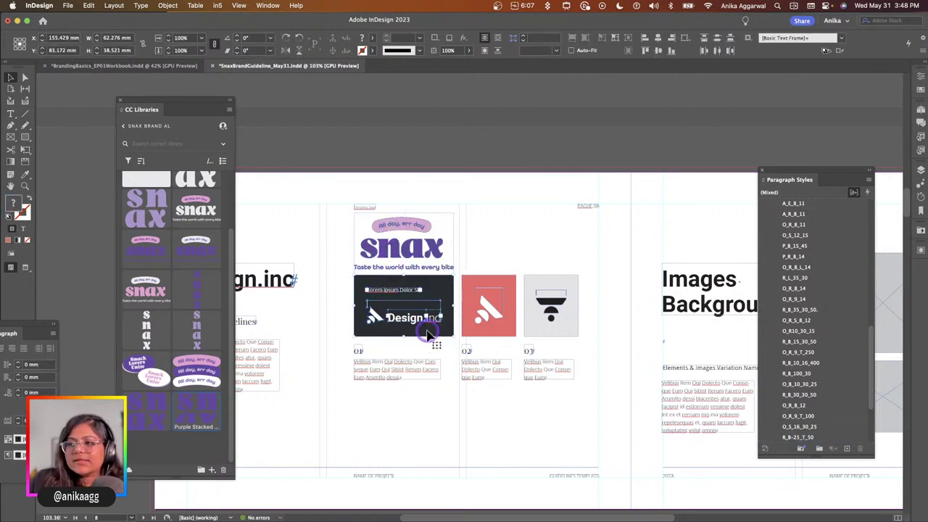
key("Delete")
left_click_drag(410, 265, 413, 323)
left_click(422, 254)
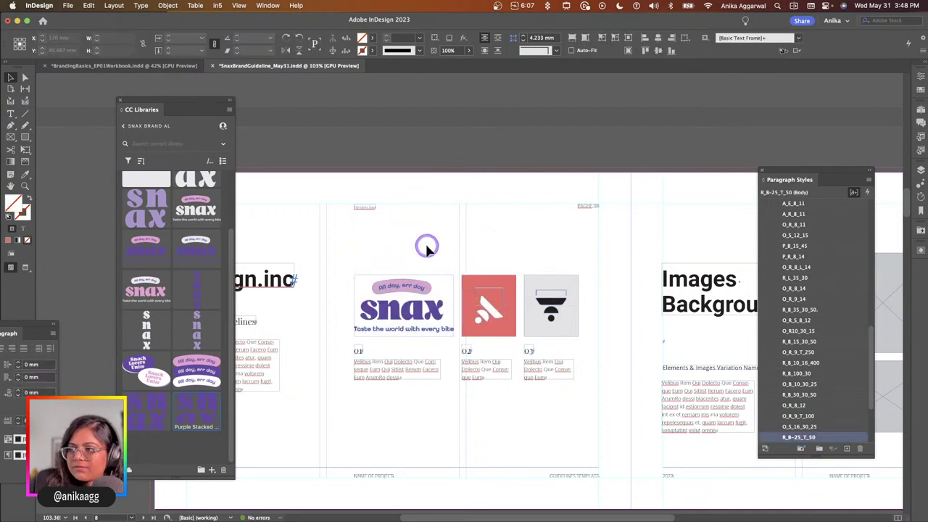
key("w")
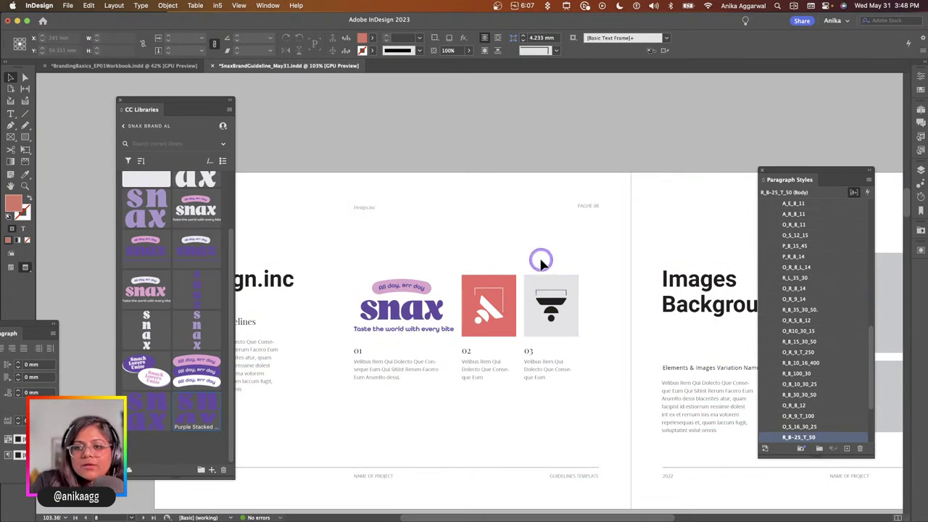
Copy Illustrator's lilac tile with the white stacked snax logo into InDesign's page 07, scaled to about 32.5 mm above the pink tile.
scroll(542, 261, "down", 3)
scroll(541, 261, "up", 3)
scroll(544, 262, "up", 4)
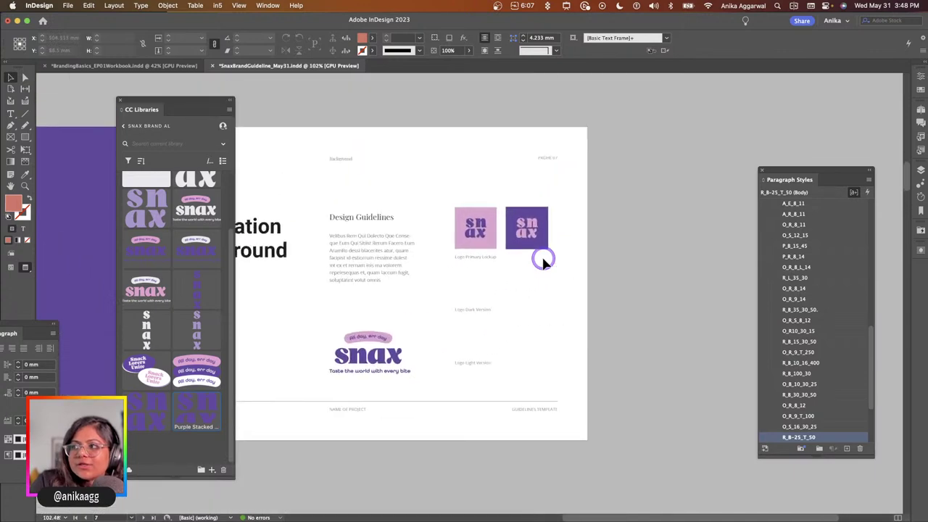
key("super+Tab")
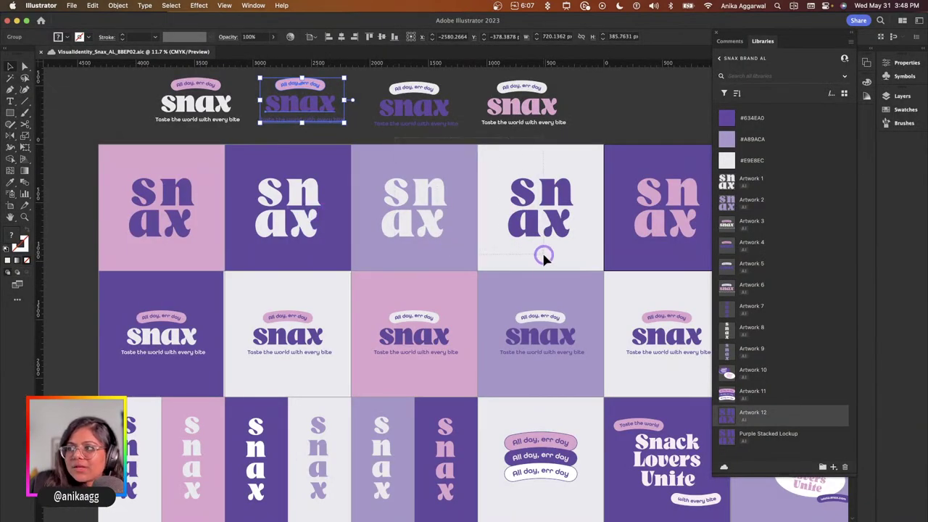
left_click_drag(449, 254, 454, 281)
key("super+Tab")
left_click_drag(472, 186, 450, 137)
key("super+z")
key("super+z")
key("super+z")
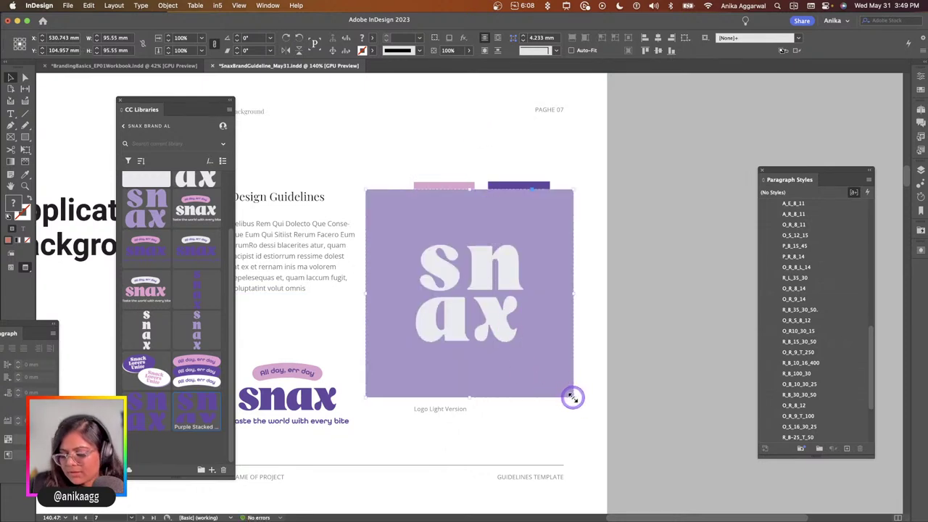
left_click_drag(572, 397, 459, 153)
Copy the off-white tile with the purple stacked snax logo from Illustrator and paste it onto page 07 in InDesign.
key("super+Tab")
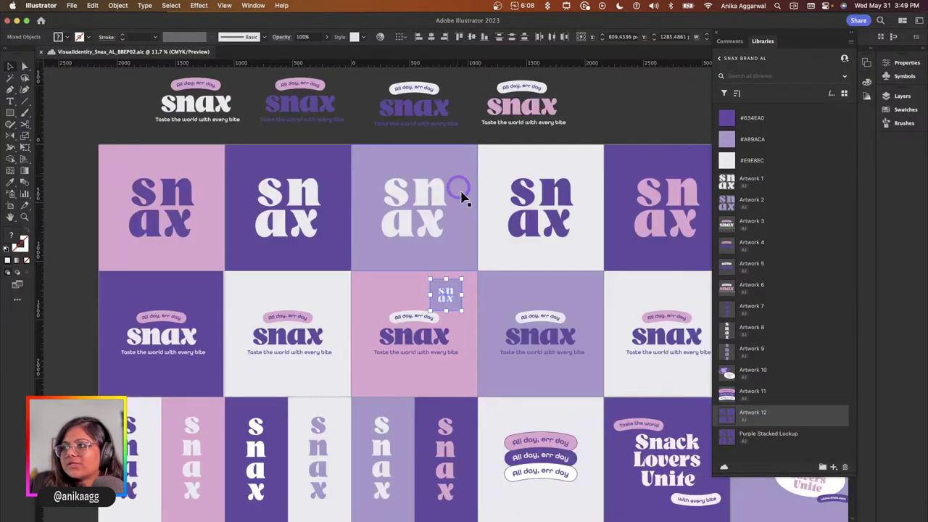
scroll(406, 318, "right", 5)
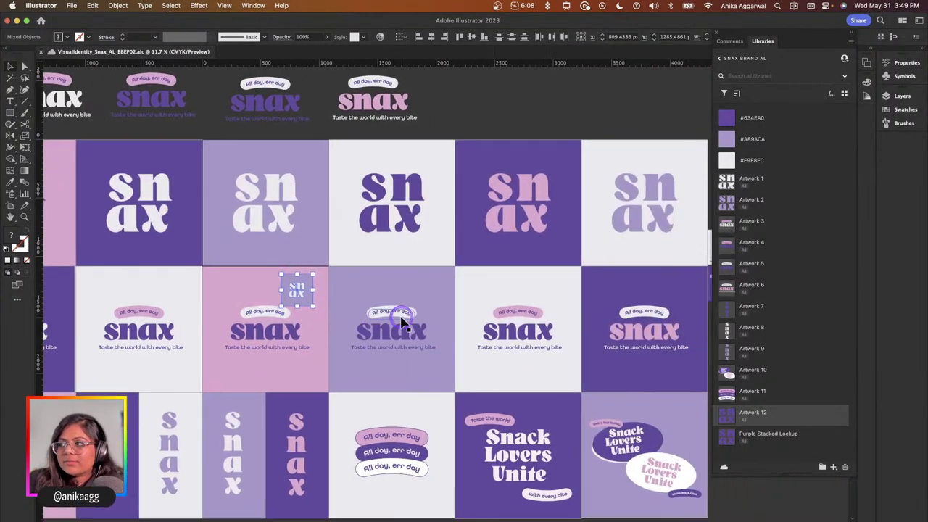
scroll(403, 322, "right", 2)
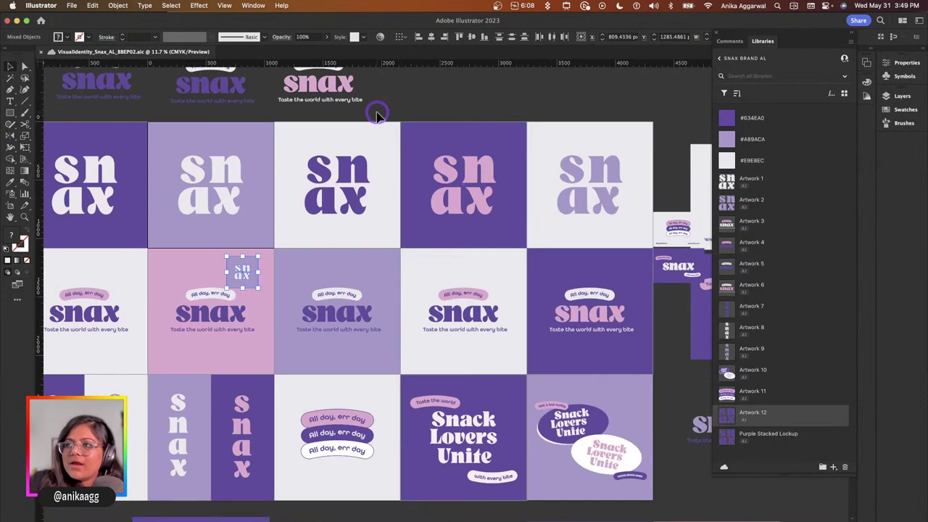
left_click_drag(353, 189, 478, 235)
key("super+Tab")
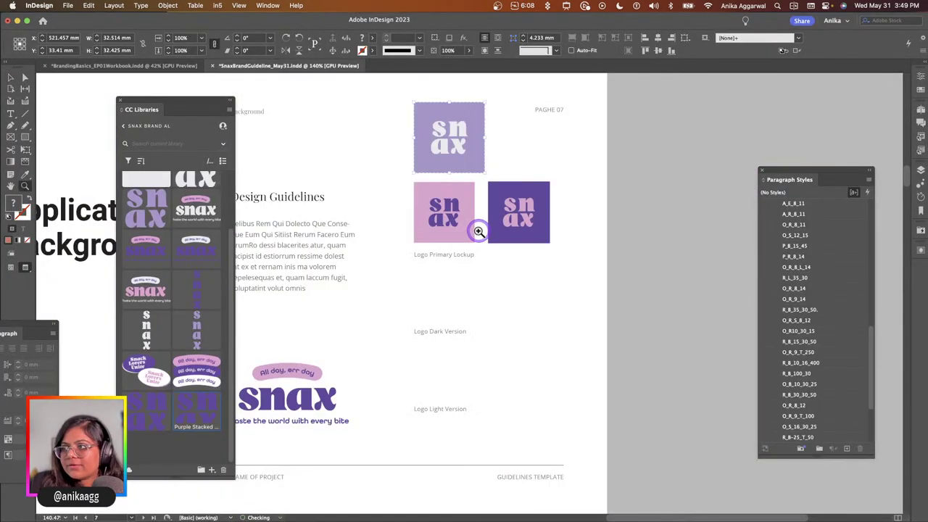
key("super+Tab")
left_click_drag(375, 205, 454, 307)
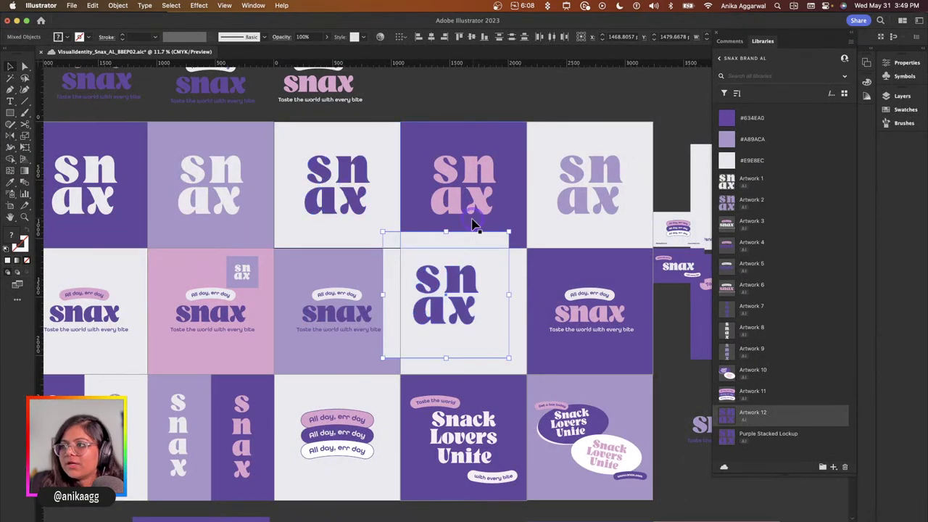
left_click_drag(447, 233, 446, 281)
key("super+Tab")
key("super+v")
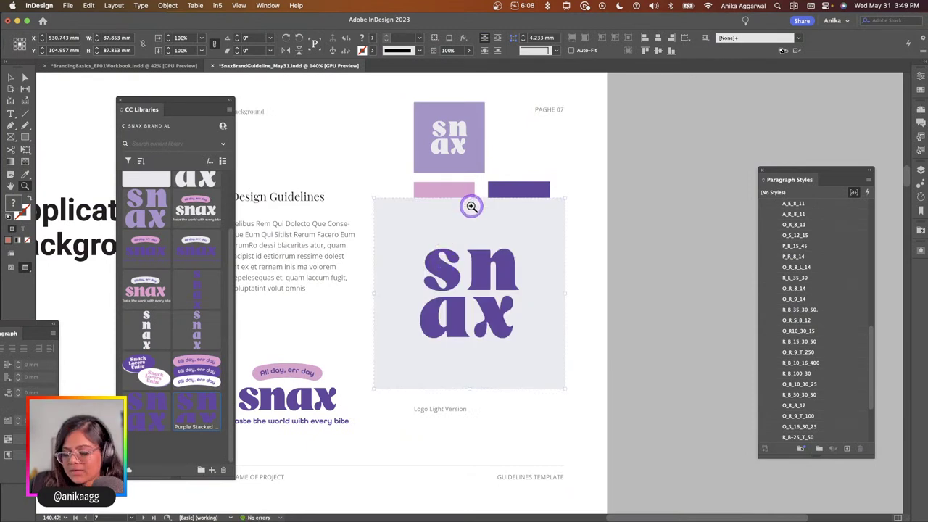
Scale the pasted off-white snax tile down to about 26 mm and place it beside the lilac tile.
key("v")
left_click_drag(471, 198, 460, 266)
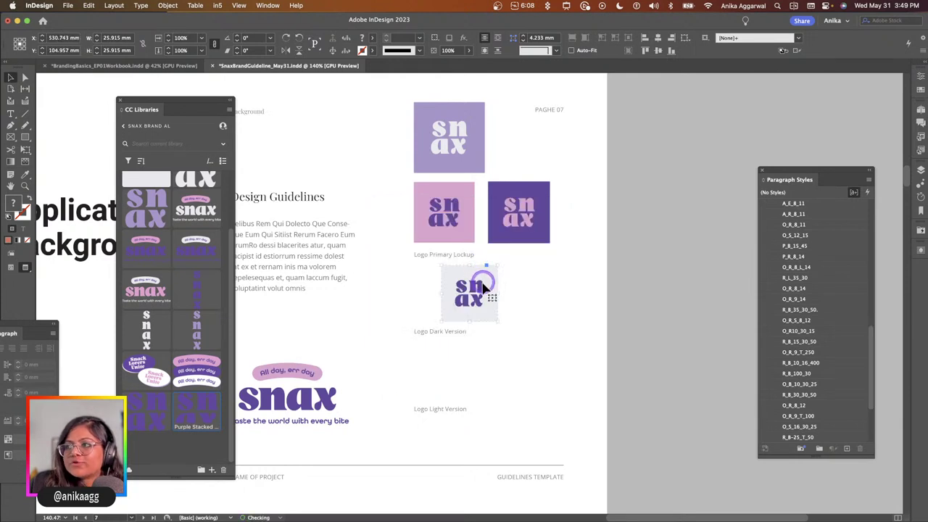
left_click_drag(478, 290, 522, 144)
Replace page 08's coral and grey Design.inc samples above captions 02 and 03 with copies of page 07's pink and purple snax tiles.
left_click_drag(404, 190, 520, 231)
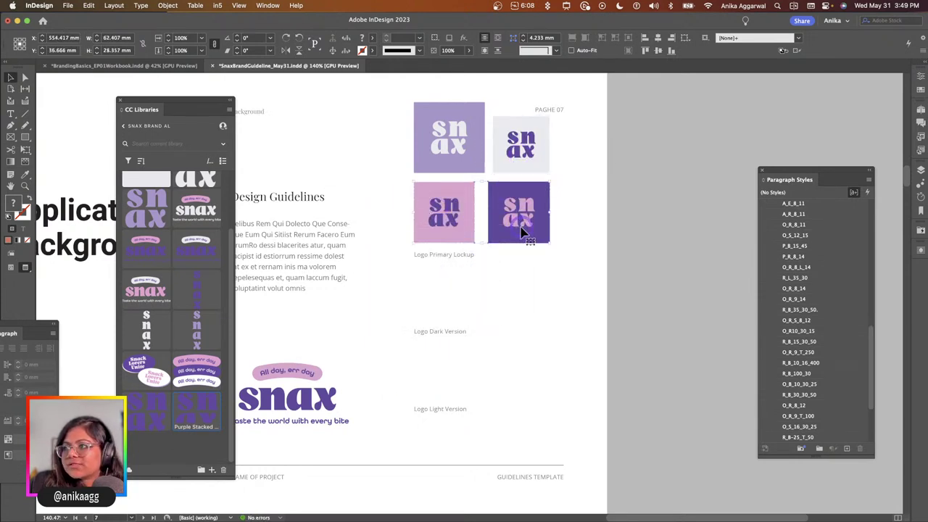
key("super+v")
key("super+z")
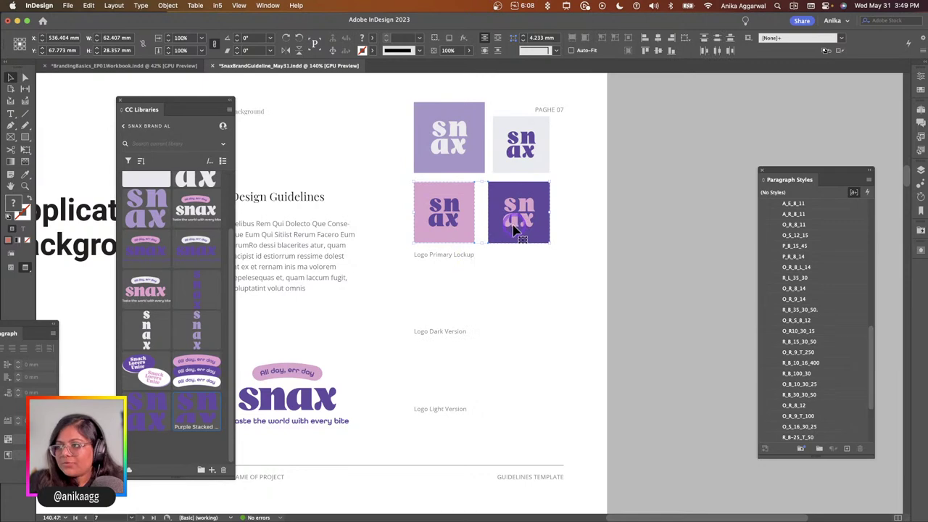
left_click_drag(509, 234, 389, 327)
left_click(468, 327)
left_click(455, 277)
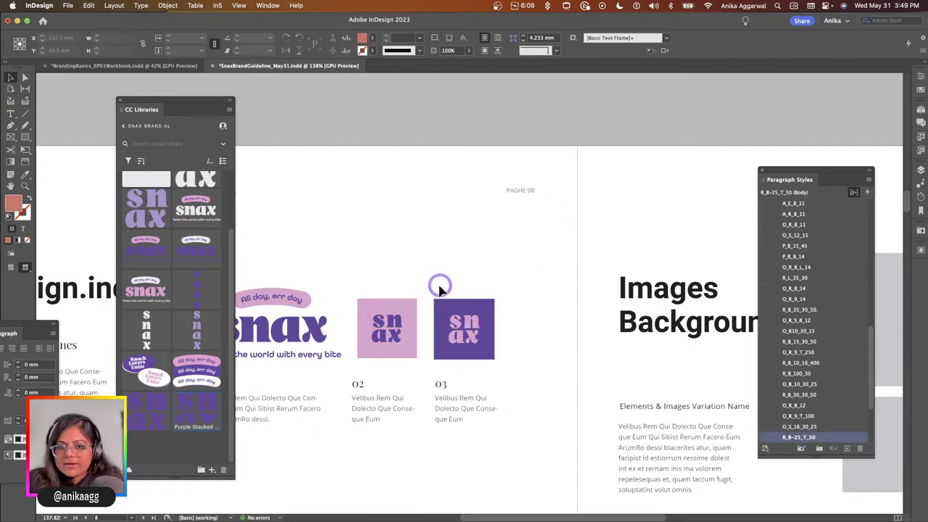
scroll(457, 290, "down", 3)
left_click_drag(469, 317, 468, 258)
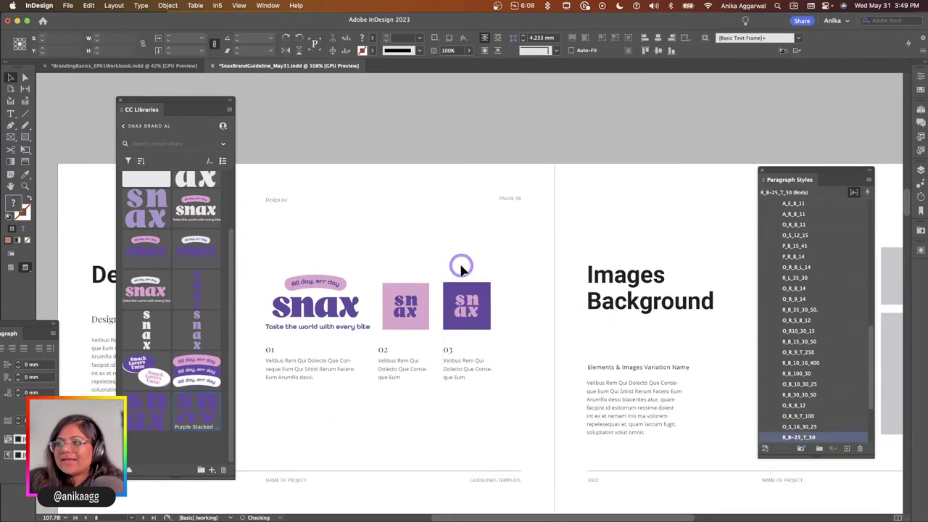
Enlarge the pink and purple snax tiles on page 08 to about 35.5 mm and adjust their spacing beside the main logo.
key("w")
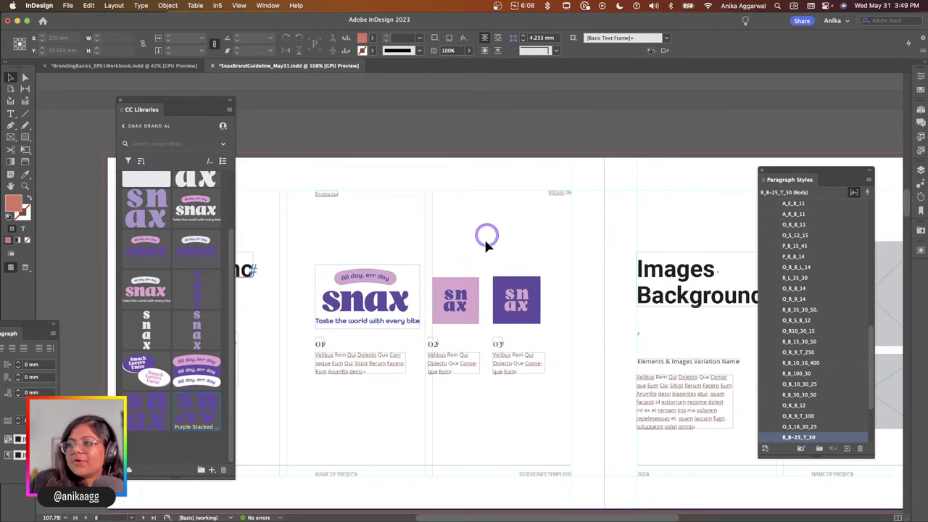
key("w")
left_click_drag(447, 264, 528, 326)
left_click_drag(540, 276, 567, 266)
left_click(520, 239)
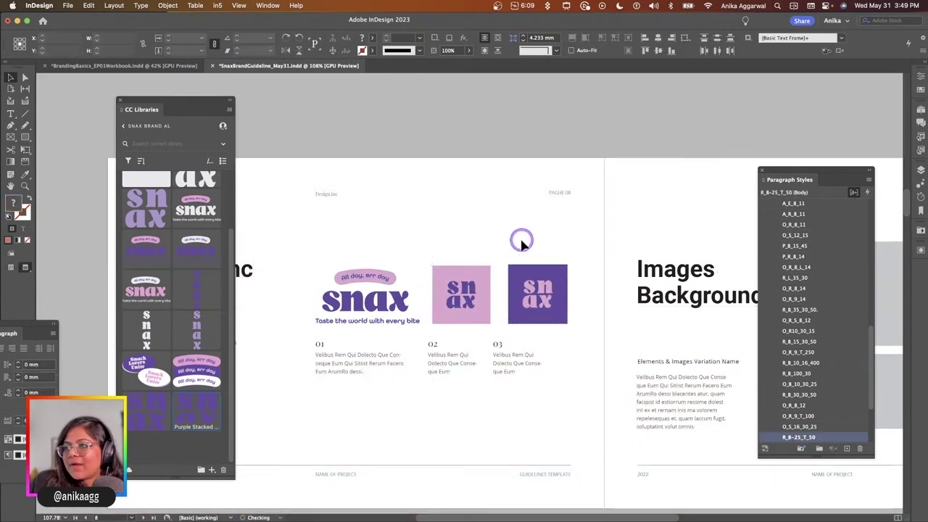
left_click_drag(534, 307, 528, 307)
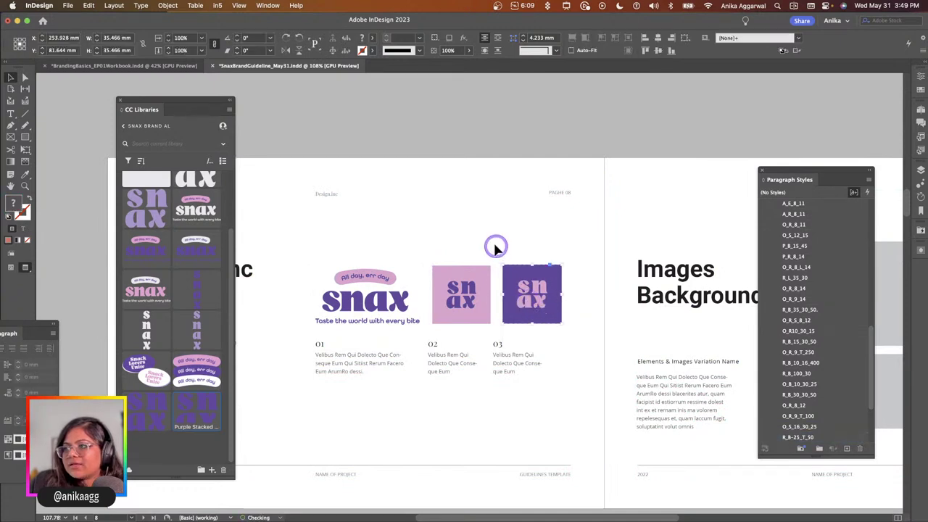
left_click_drag(459, 298, 455, 298)
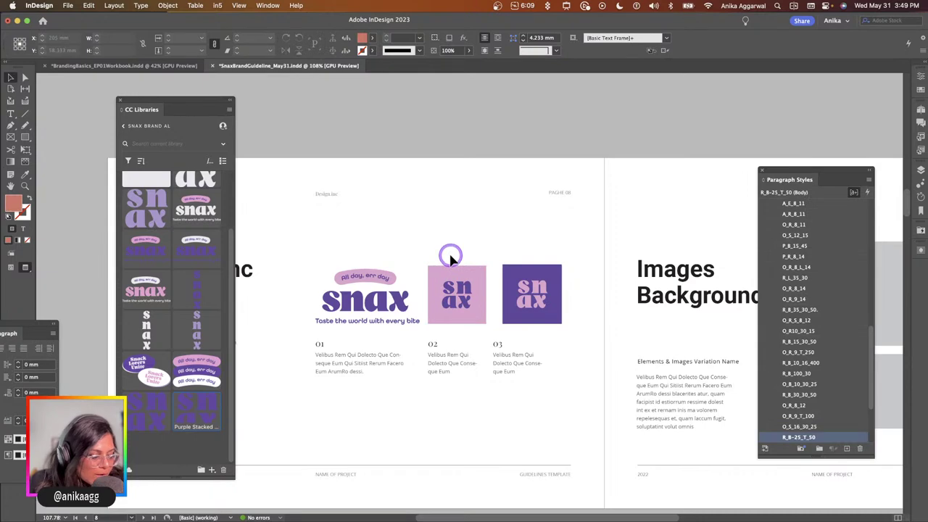
Delete the pink and purple tiles from page 07 and move the lilac tile down above the Logo Primary Lockup caption.
scroll(472, 303, "up", 10)
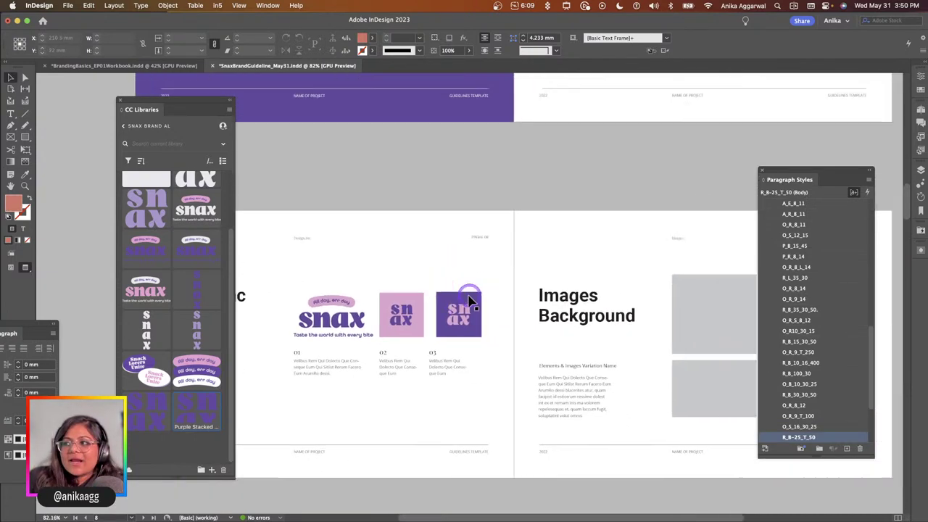
scroll(514, 238, "up", 5)
scroll(469, 239, "down", 10)
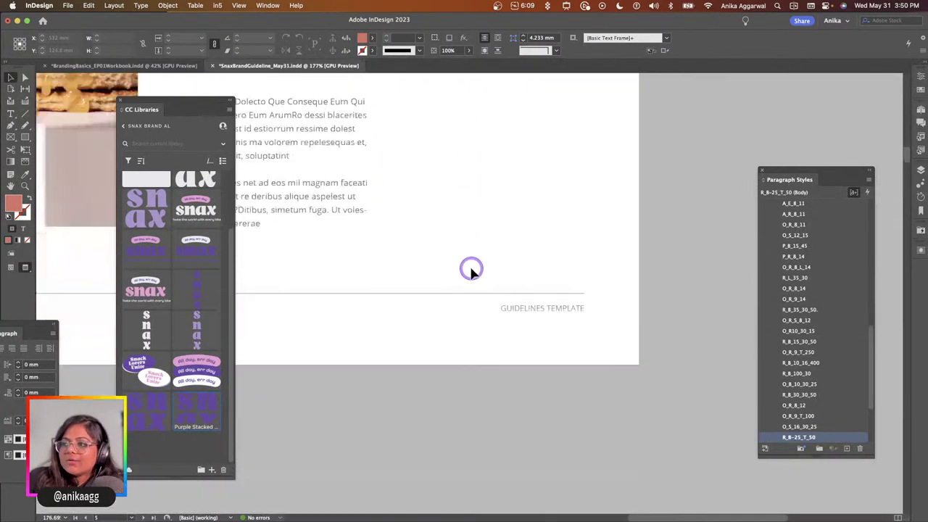
left_click(460, 411)
key("Delete")
left_click(507, 408)
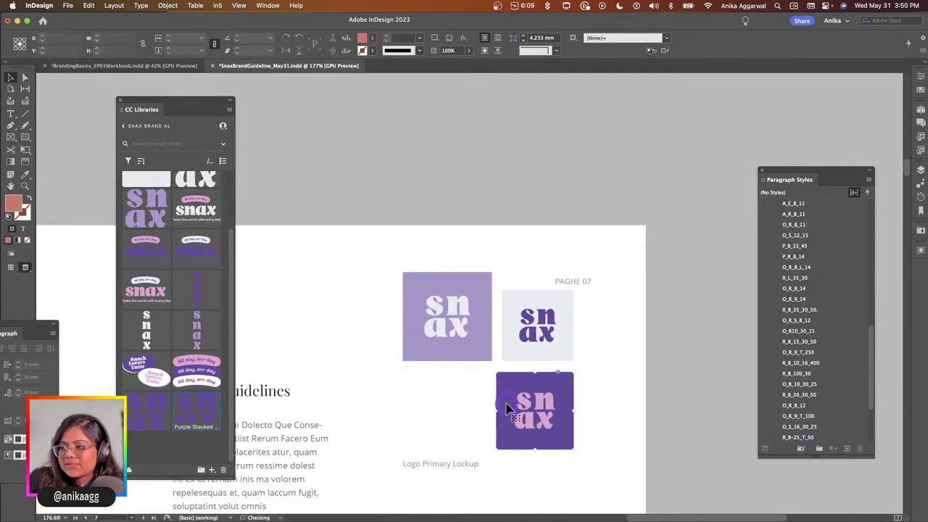
key("Delete")
left_click_drag(457, 419, 486, 417)
Change the caption under page 07's lilac tile to "Logo Light Version".
scroll(508, 424, "down", 2)
double_click(422, 417)
type("Light Ve")
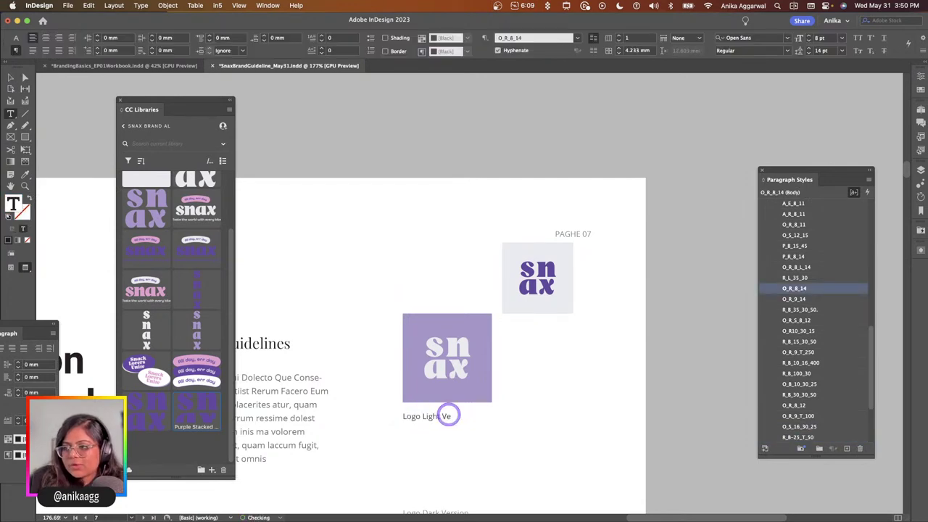
type("rsion")
key("Escape")
Reword the caption under page 07's lilac tile as "Logo Color Variation".
scroll(476, 367, "down", 10)
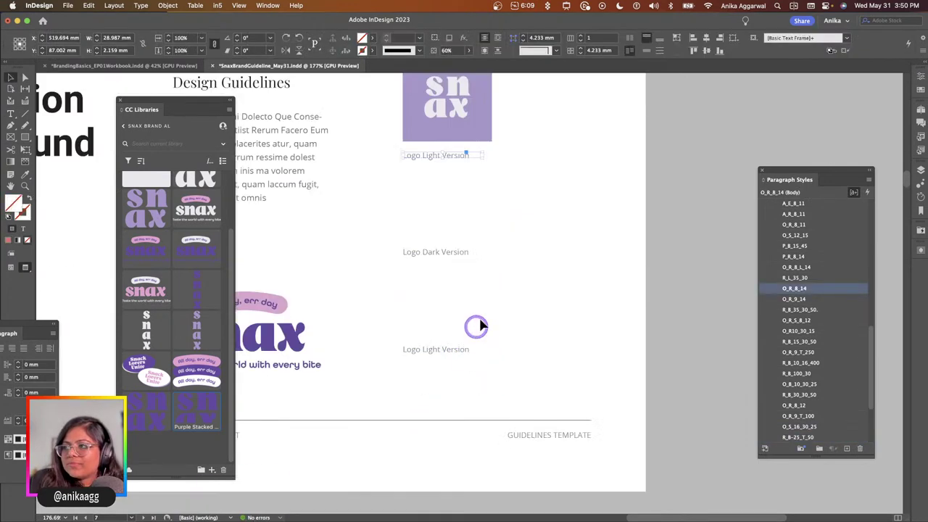
scroll(495, 168, "up", 1)
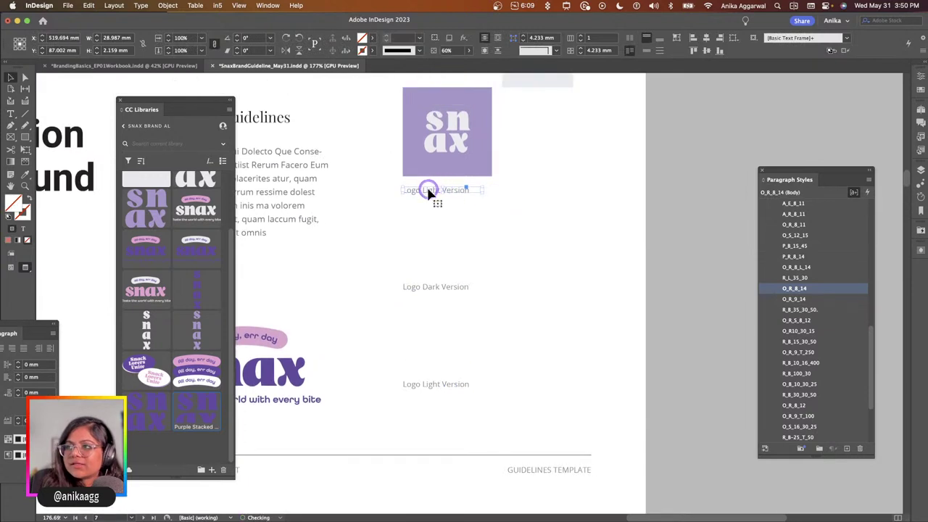
double_click(429, 192)
left_click_drag(422, 190, 479, 201)
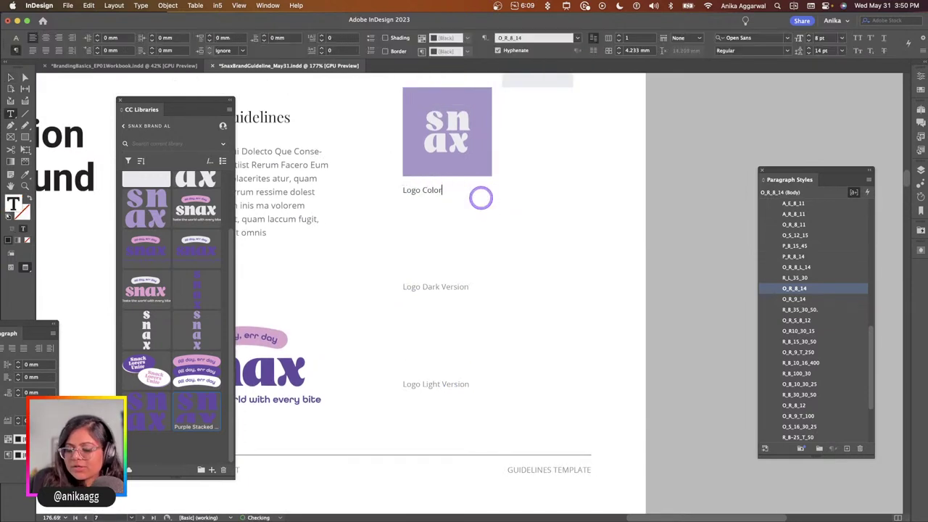
type("Color Variation")
key("Escape")
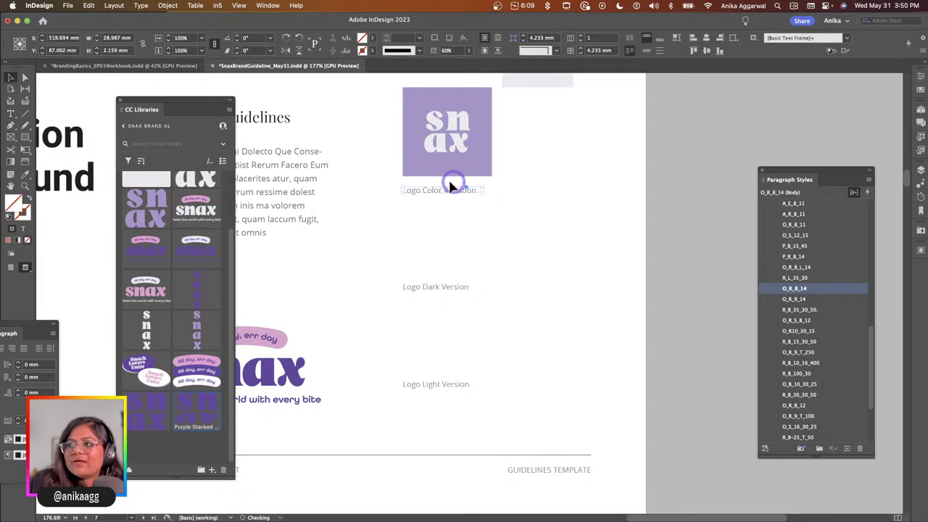
Place the off-white snax tile below the lilac tile, scaled to the same width, with the Logo Dark Version caption moved beneath it.
scroll(449, 177, "up", 1)
left_click_drag(548, 92, 497, 297)
left_click(501, 321)
left_click_drag(428, 316, 430, 340)
mouse_move(458, 282)
left_mouse_down()
mouse_move(435, 283)
mouse_move(475, 285)
left_mouse_up()
left_click(549, 265)
left_click(568, 281)
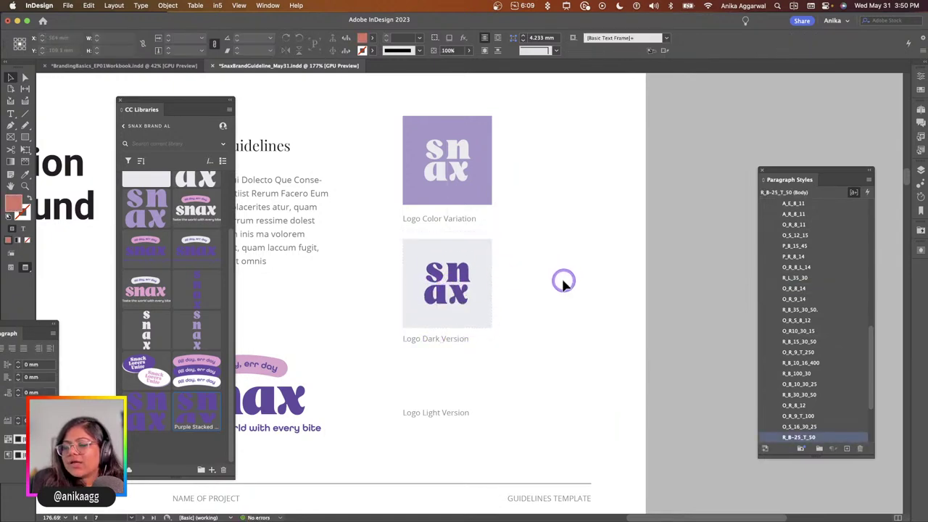
Lower the Logo Dark Version caption slightly so it sits clear of the off-white tile, like the caption above.
key("w")
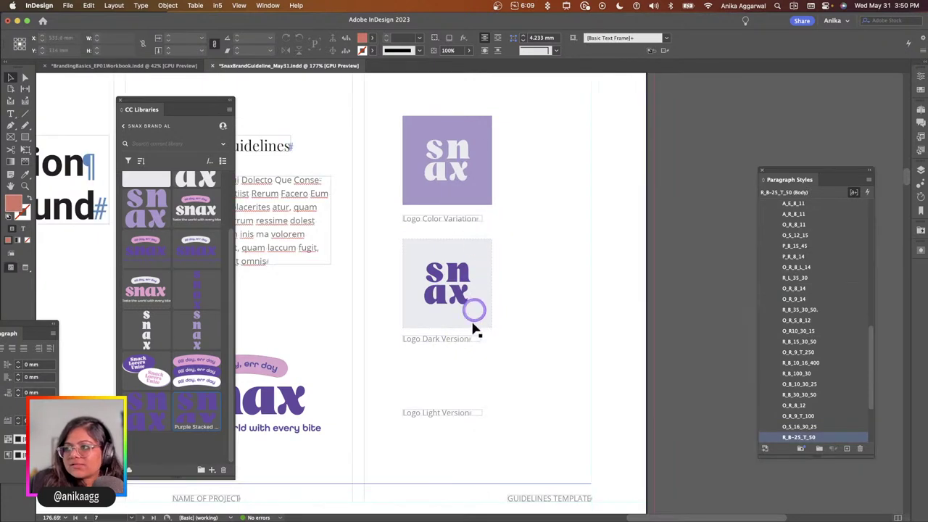
left_click_drag(451, 338, 452, 344)
left_click(507, 345)
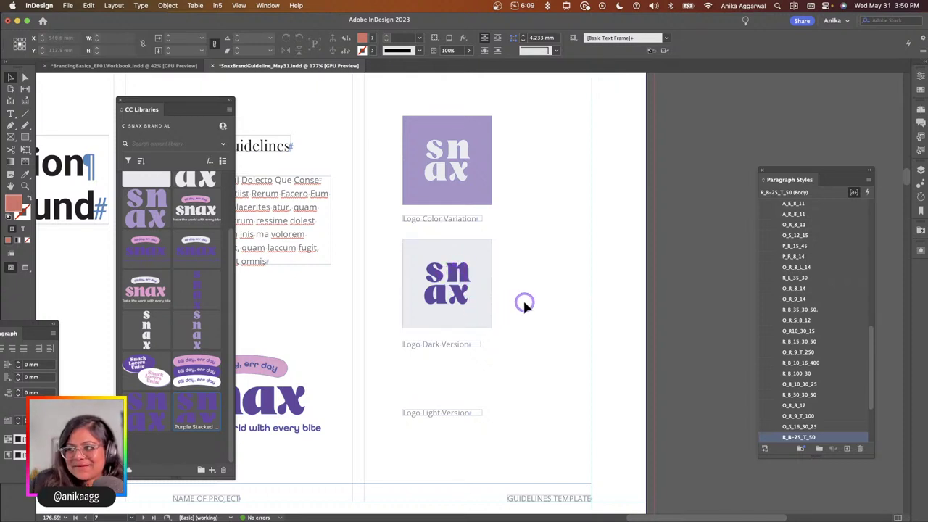
Move page 08's pink and purple snax tiles closer together above captions 02 and 03.
scroll(415, 384, "down", 10)
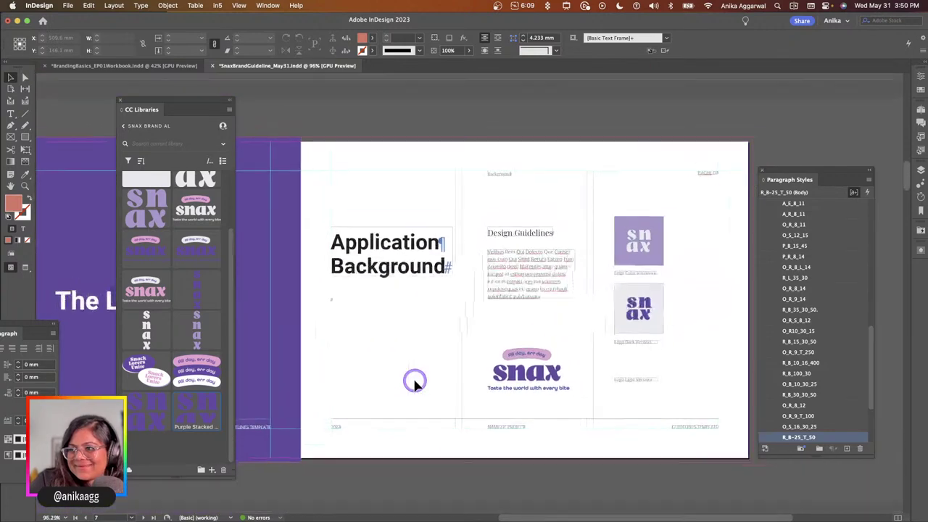
scroll(414, 386, "down", 5)
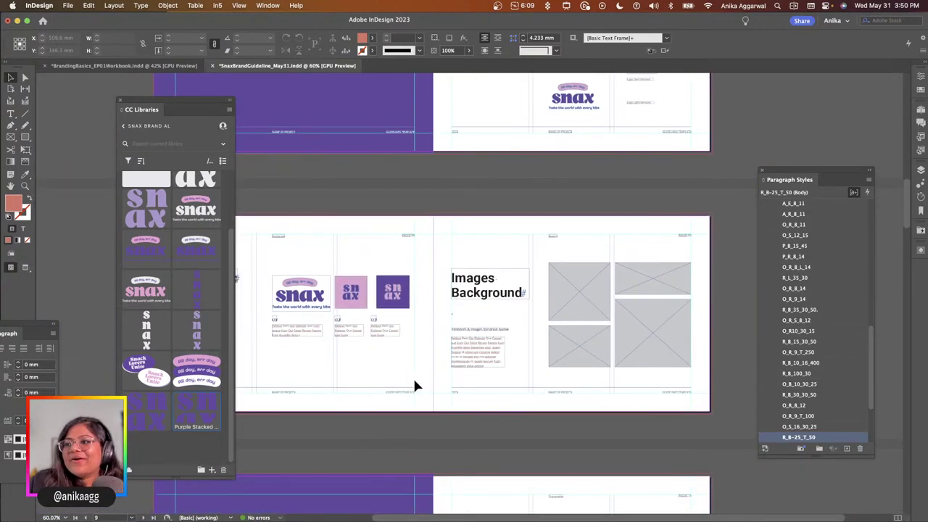
left_click(351, 290)
left_click_drag(351, 293, 387, 295)
key("super+shift+a")
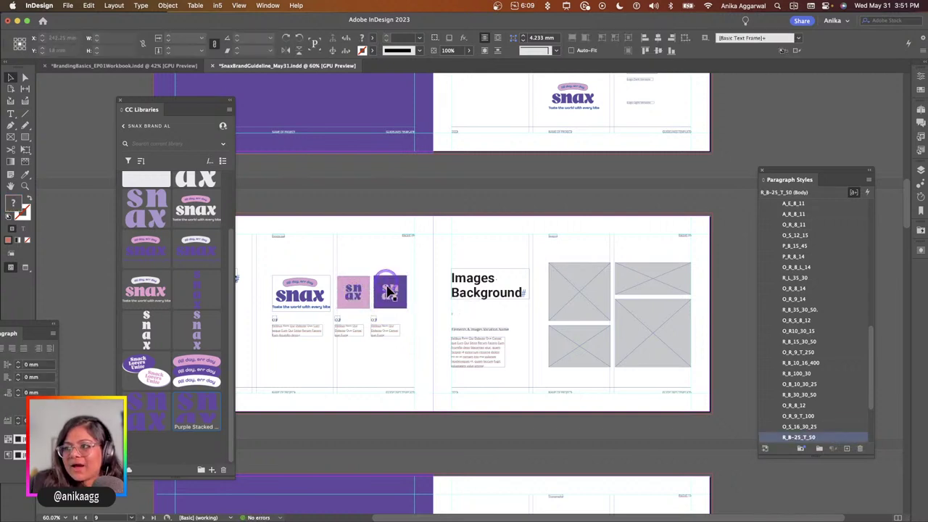
Look through the spreads from Images Background to the closing Thanks page for template content that still needs Snax branding.
scroll(535, 367, "up", 3)
scroll(537, 363, "right", 3)
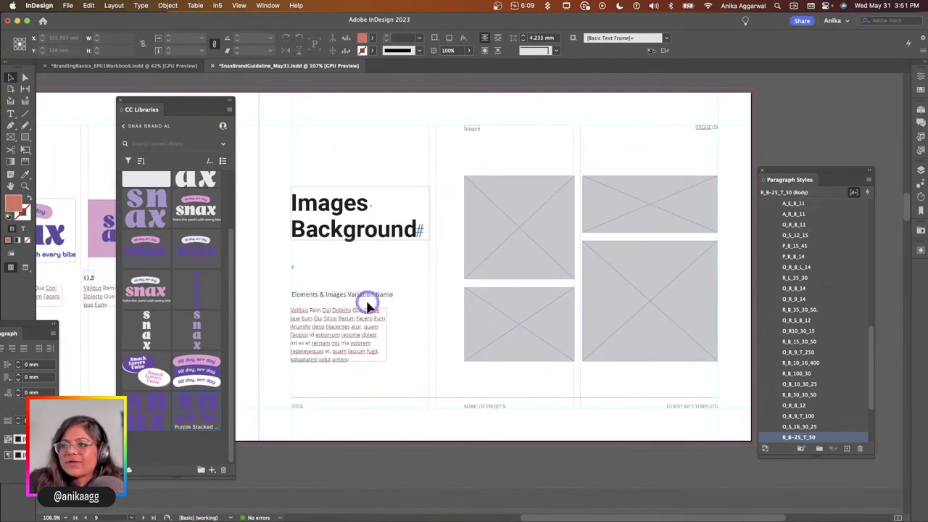
scroll(455, 305, "down", 5)
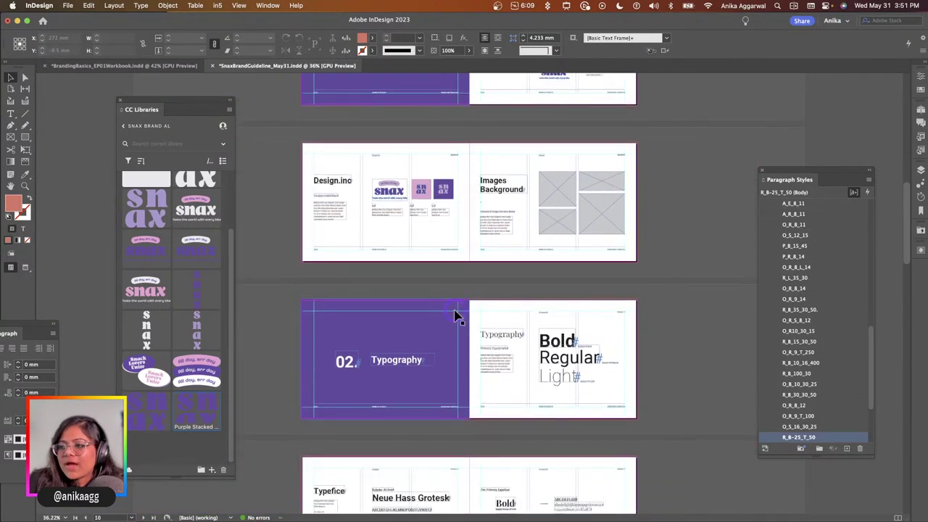
scroll(455, 317, "down", 5)
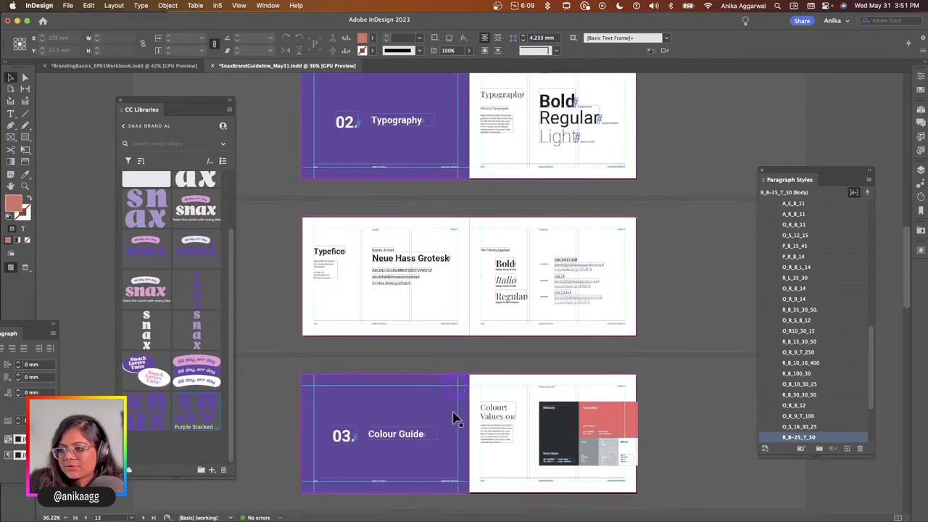
scroll(455, 419, "down", 10)
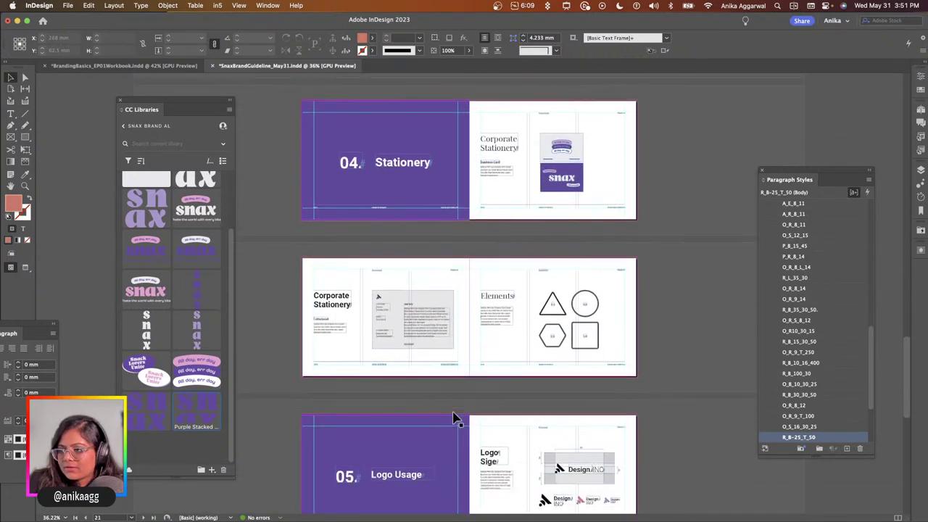
scroll(455, 418, "down", 10)
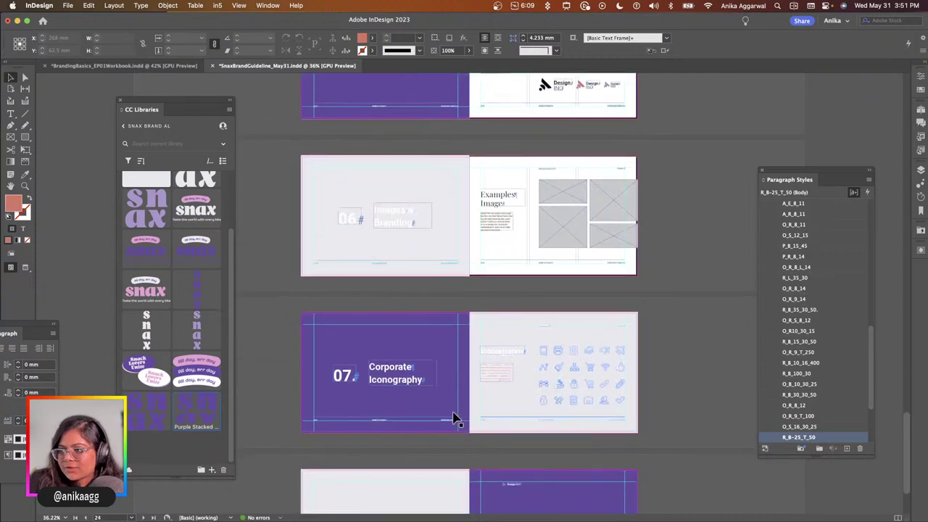
scroll(454, 416, "down", 3)
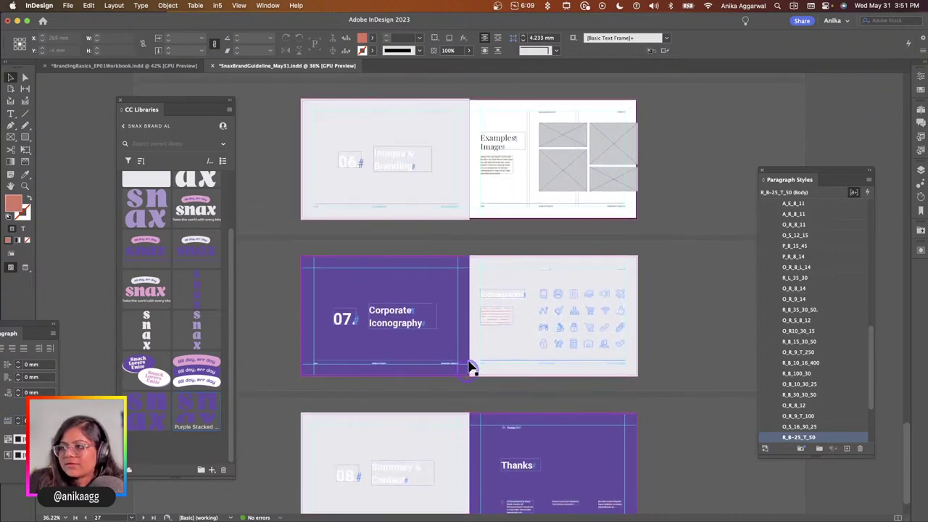
scroll(479, 302, "up", 5)
scroll(479, 303, "up", 10)
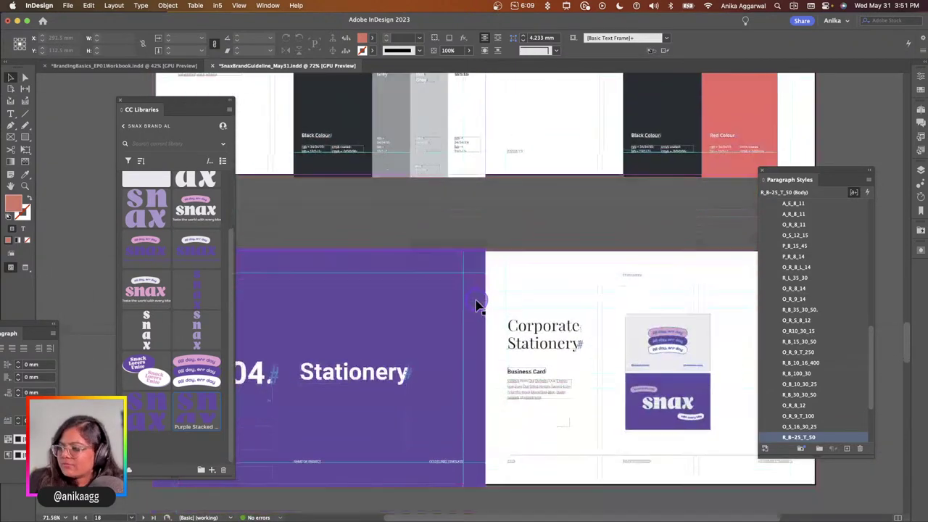
scroll(476, 305, "down", 3)
scroll(476, 304, "down", 4)
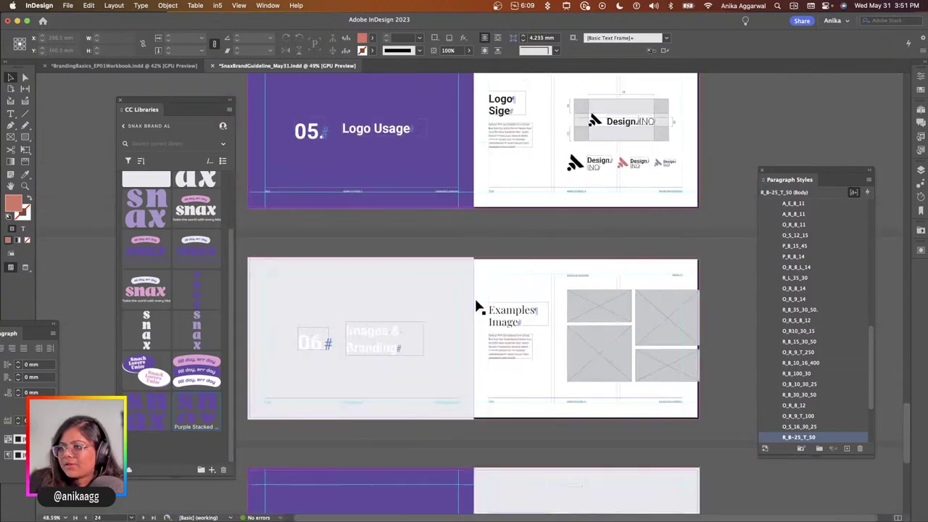
scroll(476, 306, "up", 8)
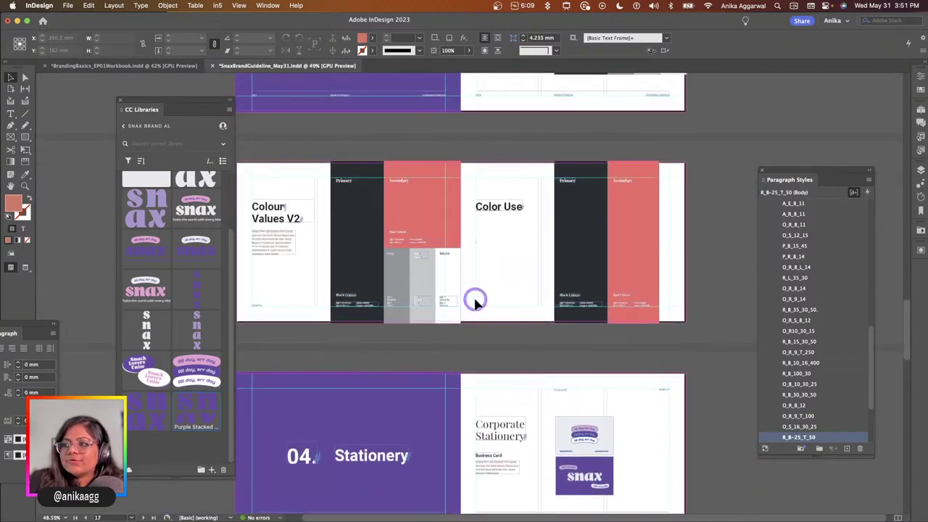
scroll(475, 303, "up", 5)
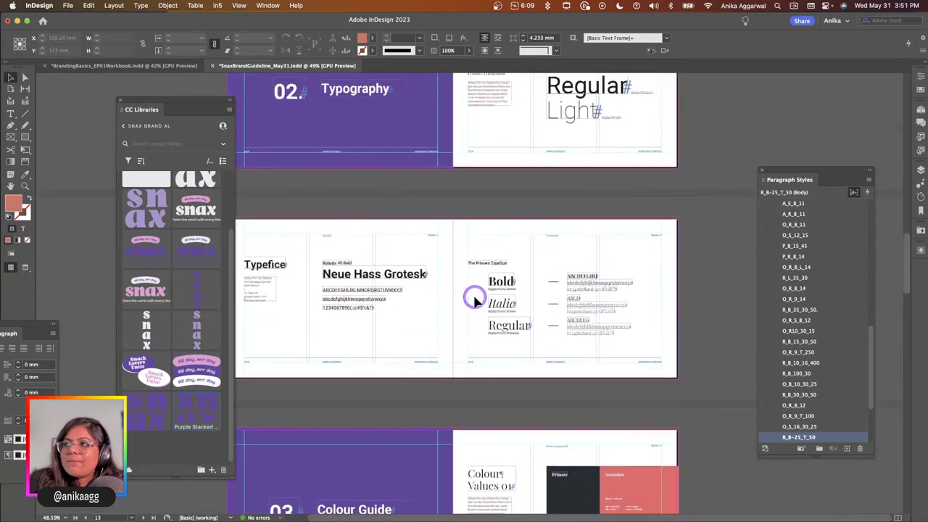
scroll(473, 295, "up", 5)
scroll(472, 296, "up", 2)
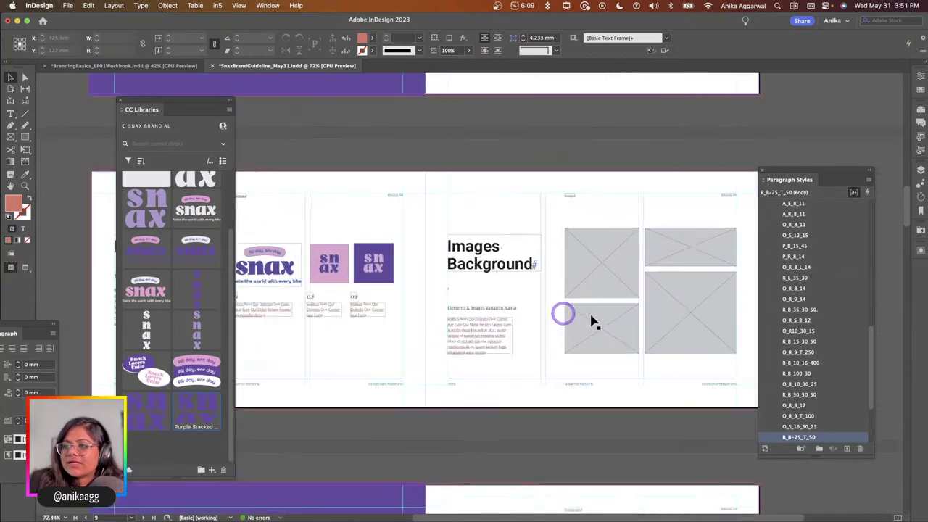
Place three photos from the BrandImagery folder into page 09's two middle-column frames and the large lower frame beside them.
scroll(602, 319, "up", 4)
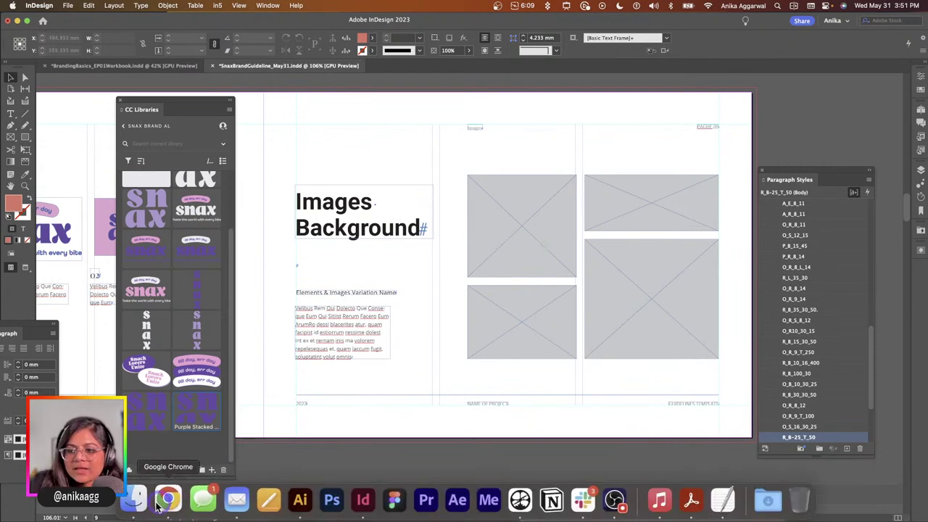
left_click(128, 500)
left_click_drag(601, 39, 786, 167)
left_click_drag(757, 250, 546, 239)
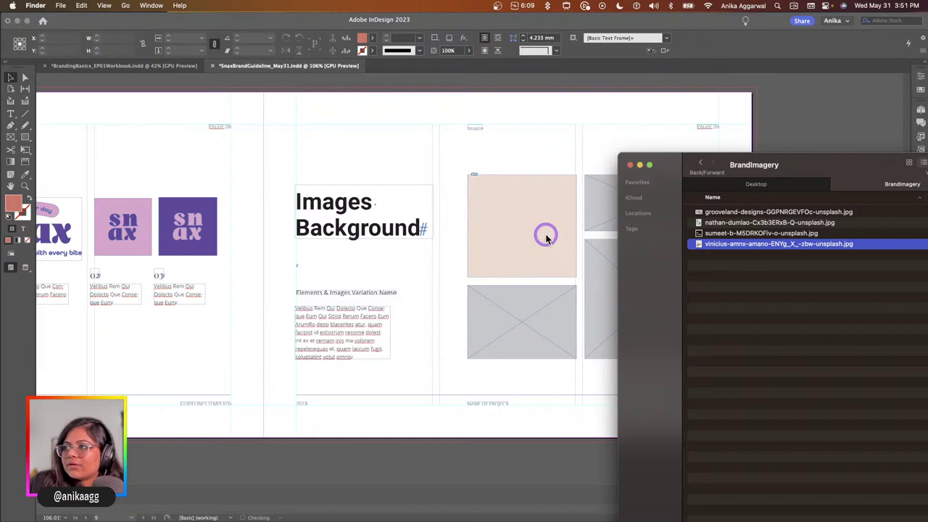
left_click_drag(784, 233, 528, 313)
left_click_drag(739, 211, 601, 291)
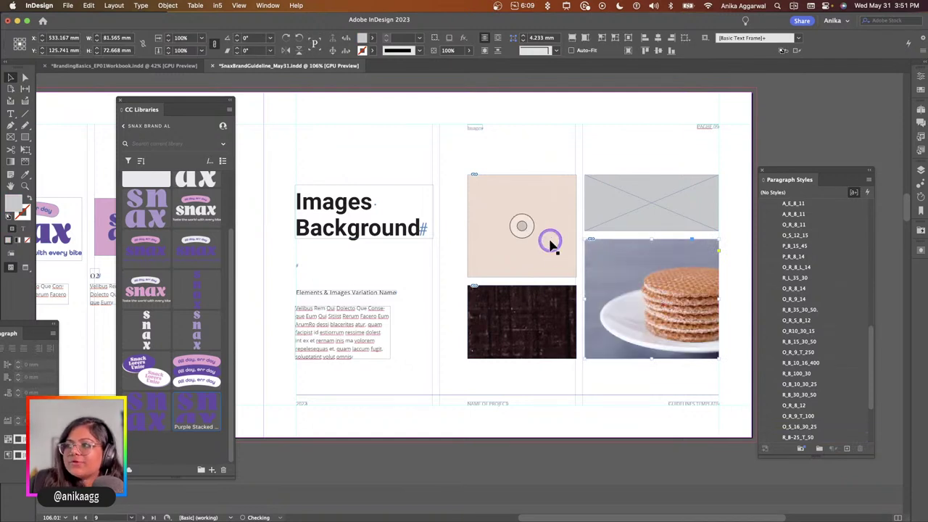
Adjust the waffle and popcorn photos inside page 09's middle-column frames so the food is well framed.
left_click(532, 313)
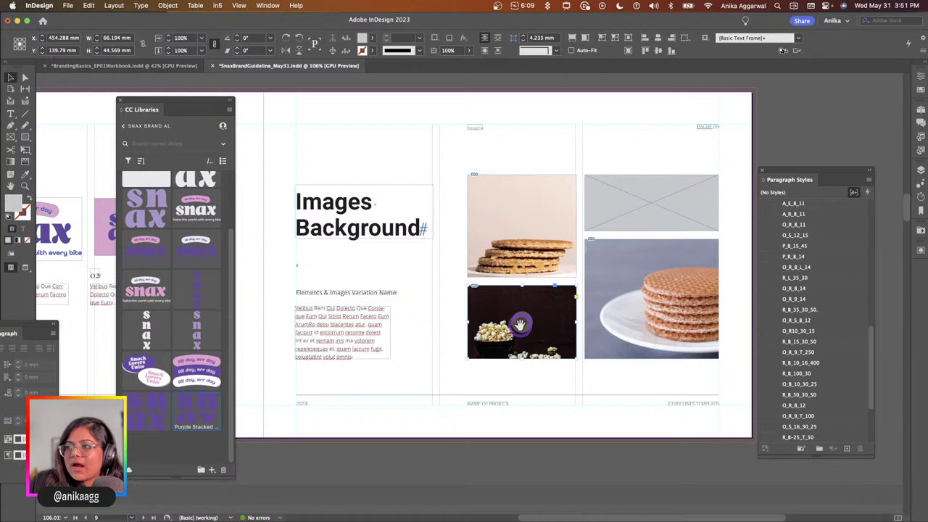
left_click_drag(521, 322, 521, 321)
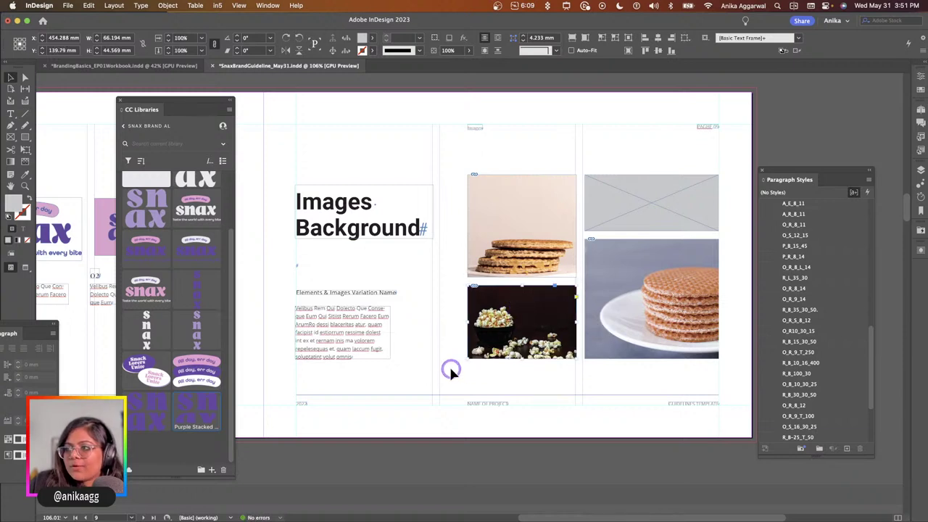
left_click(450, 370)
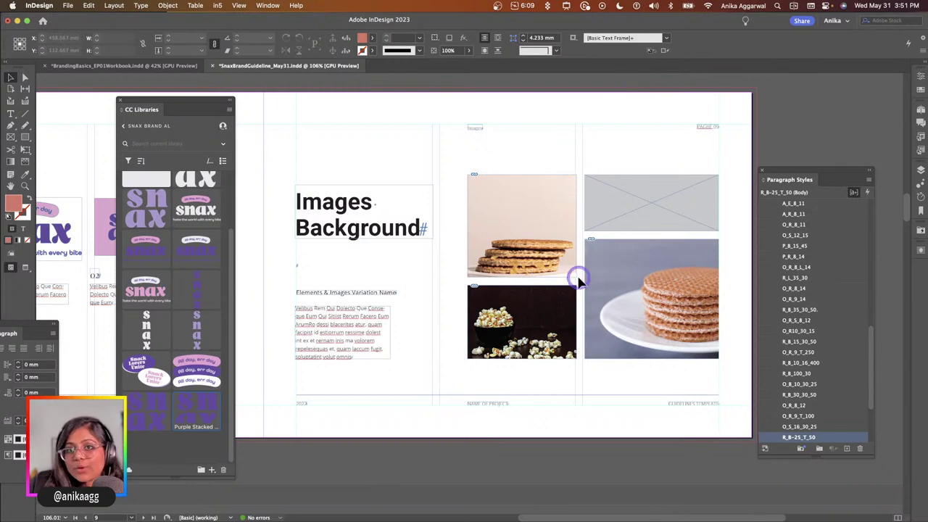
Examine the Typography page's heading and its Bold, Regular and Light Roboto samples.
scroll(583, 283, "down", 3)
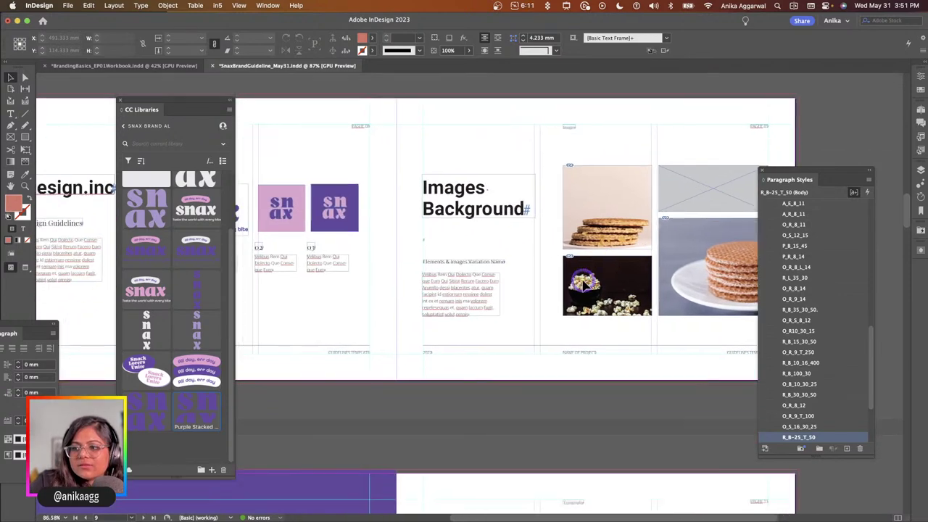
scroll(584, 284, "down", 5)
scroll(583, 283, "right", 5)
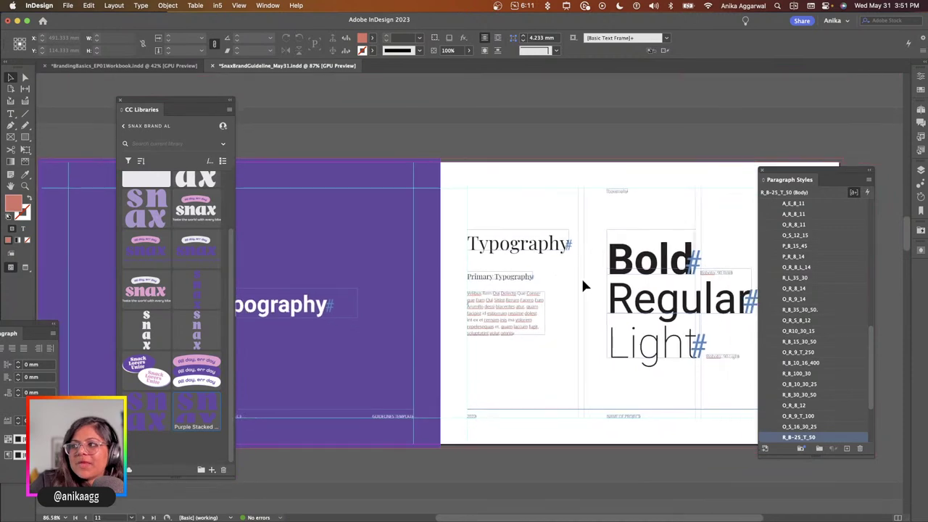
scroll(584, 282, "up", 4)
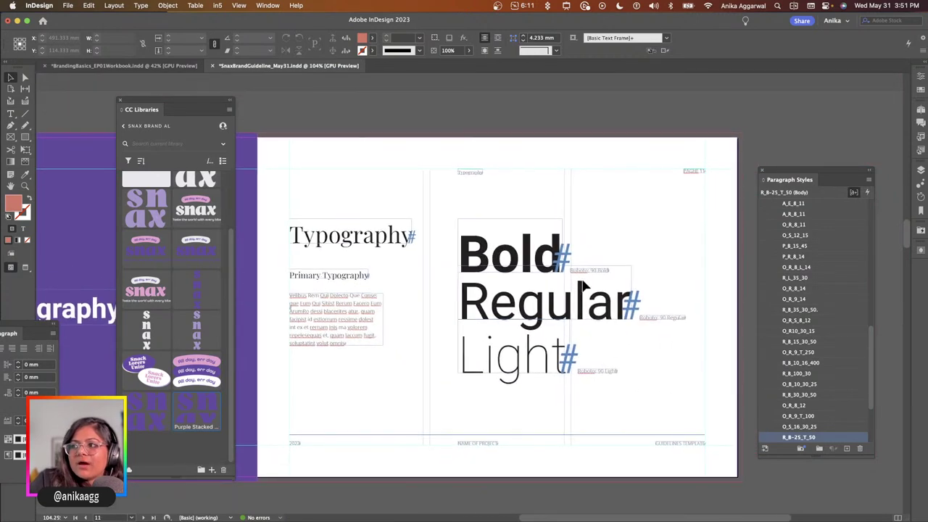
scroll(583, 284, "down", 1)
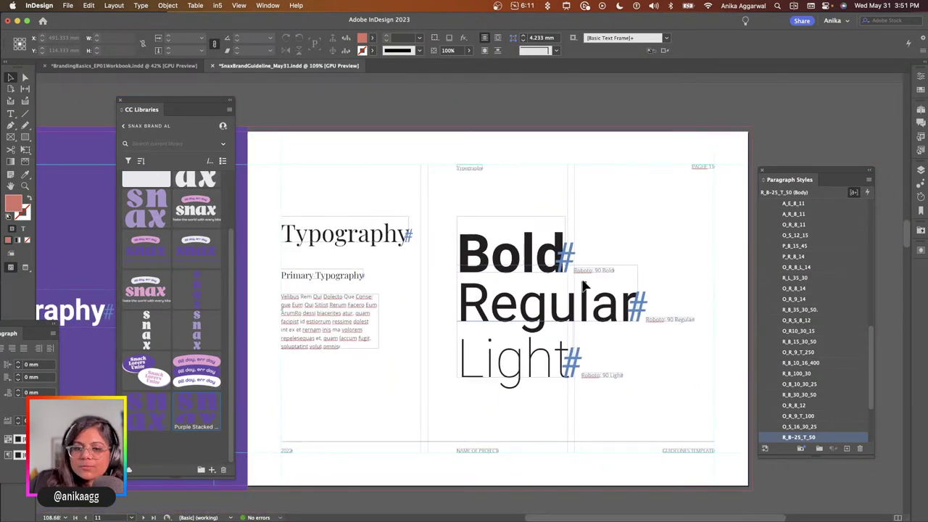
Switch to Illustrator and look across the Snax visual identity artboards for text set in the brand typeface.
mouse_move(133, 519)
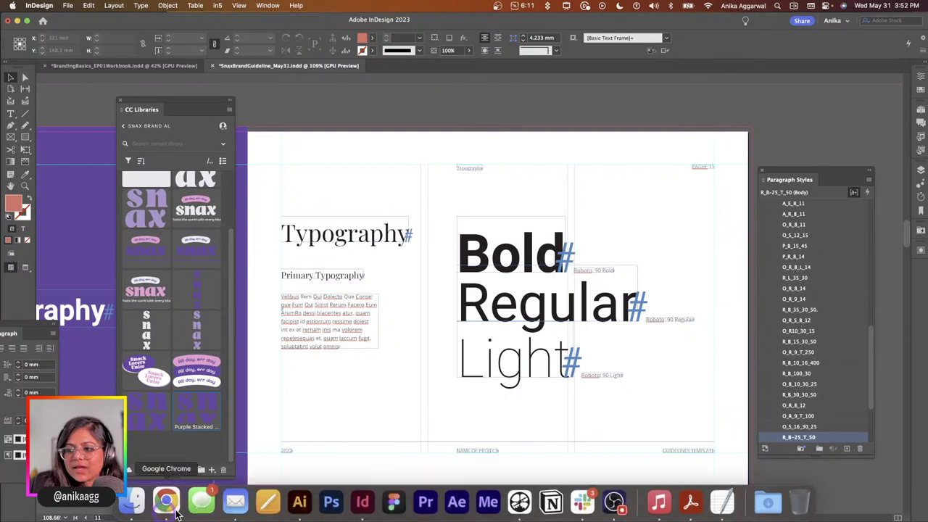
left_click(291, 500)
scroll(287, 318, "up", 1)
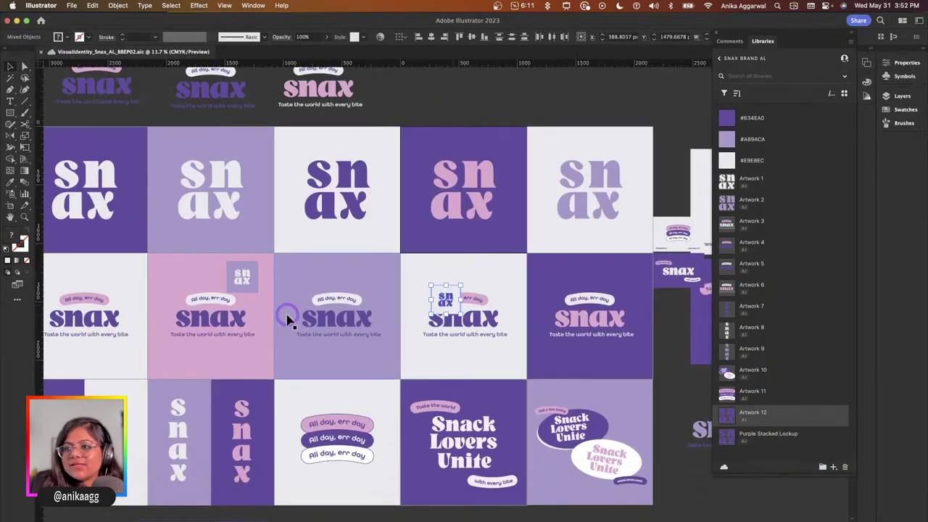
scroll(288, 319, "down", 5)
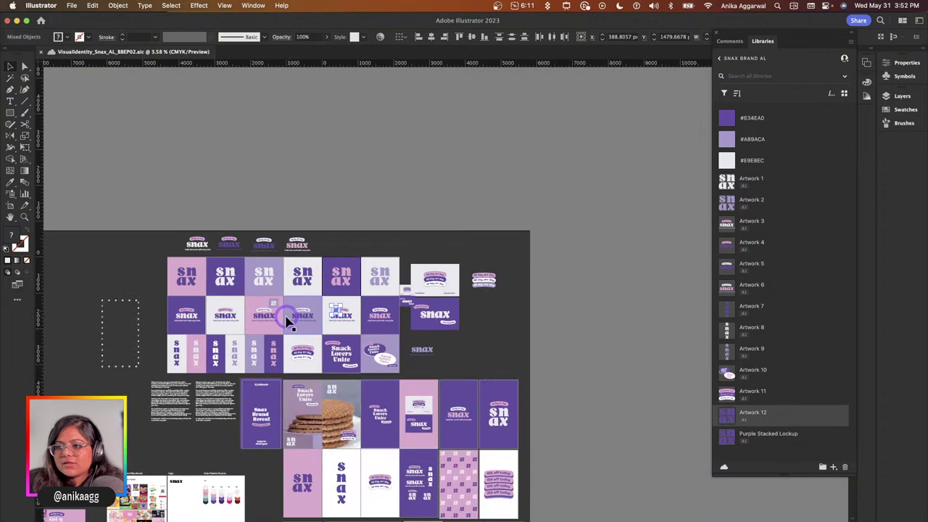
scroll(243, 374, "left", 3)
scroll(243, 373, "down", 2)
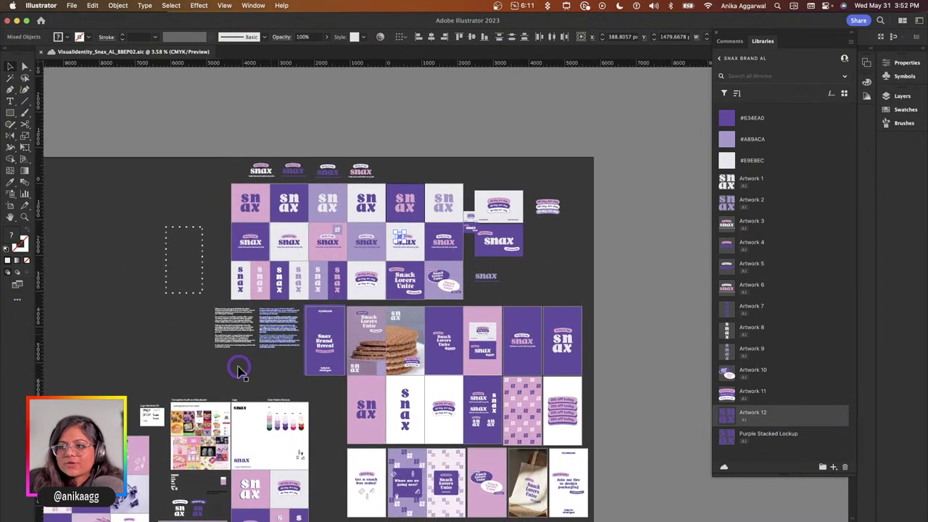
left_click(241, 370)
scroll(250, 368, "left", 3)
scroll(250, 368, "down", 3)
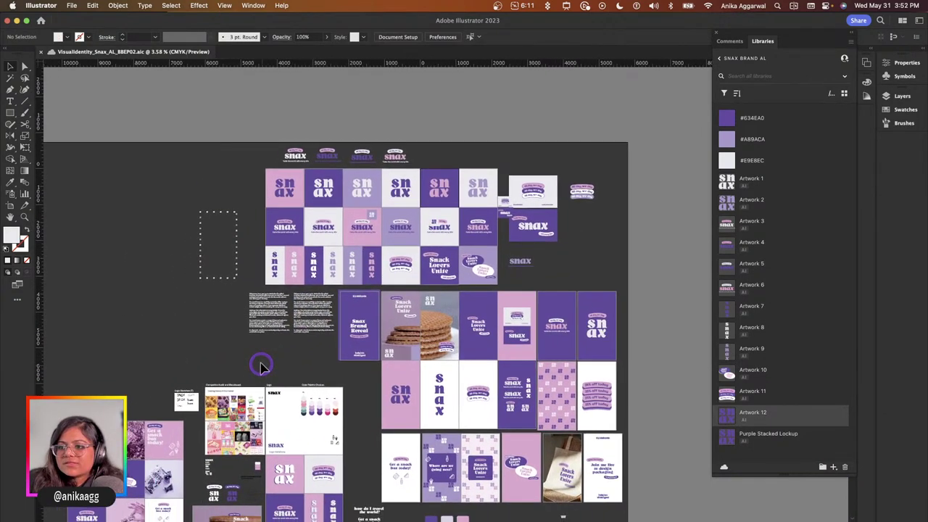
scroll(263, 368, "down", 5)
scroll(304, 406, "right", 1)
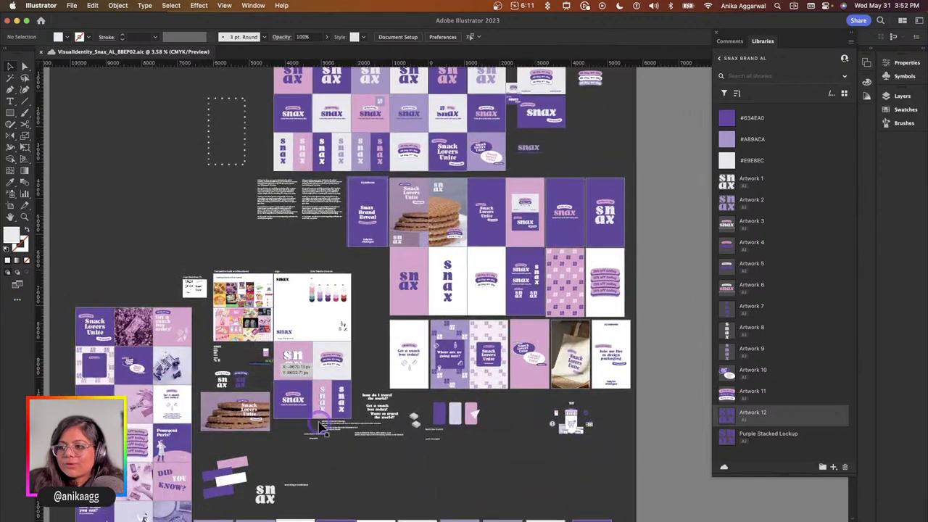
scroll(351, 455, "up", 5)
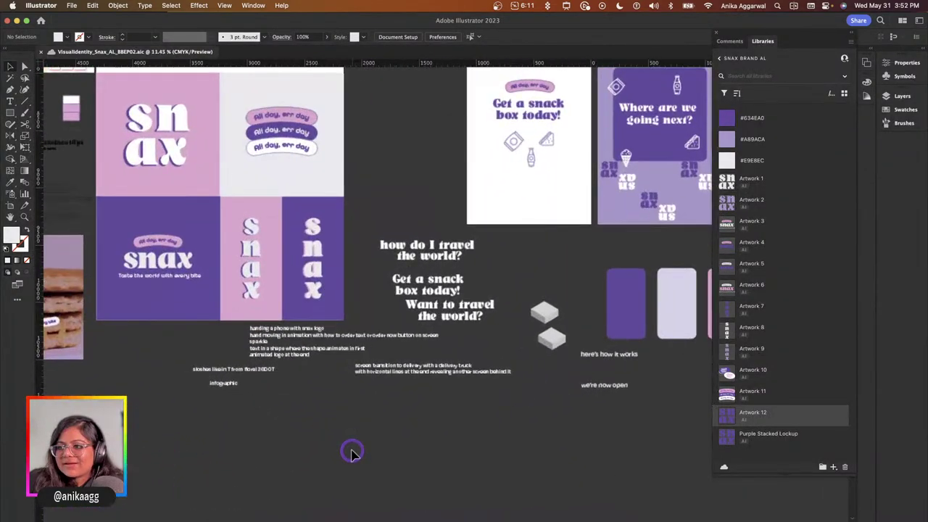
scroll(351, 453, "down", 5)
scroll(351, 453, "down", 2)
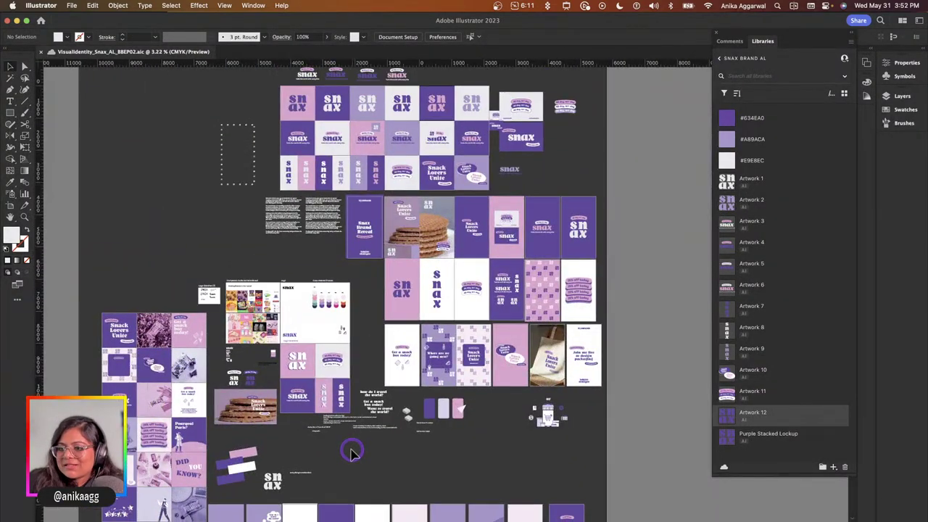
scroll(351, 451, "down", 1)
scroll(351, 451, "down", 3)
scroll(351, 446, "up", 3)
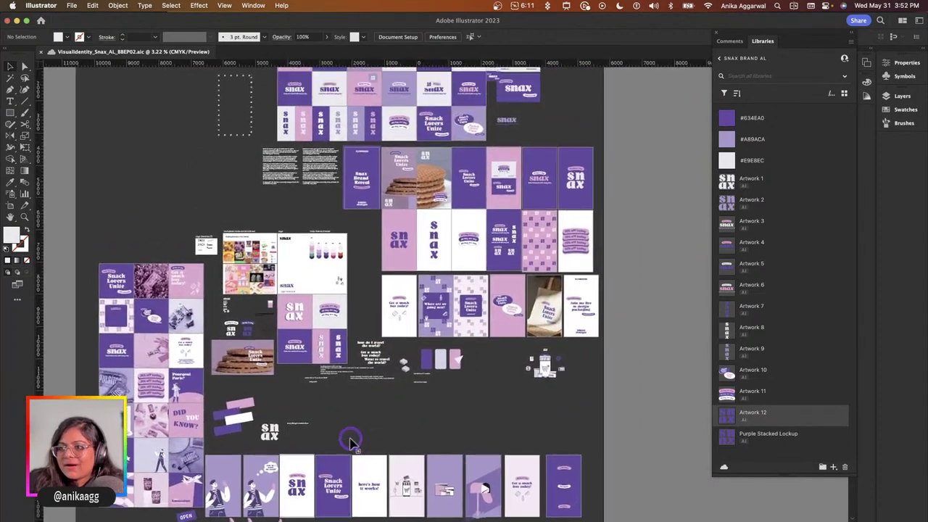
scroll(351, 440, "up", 3)
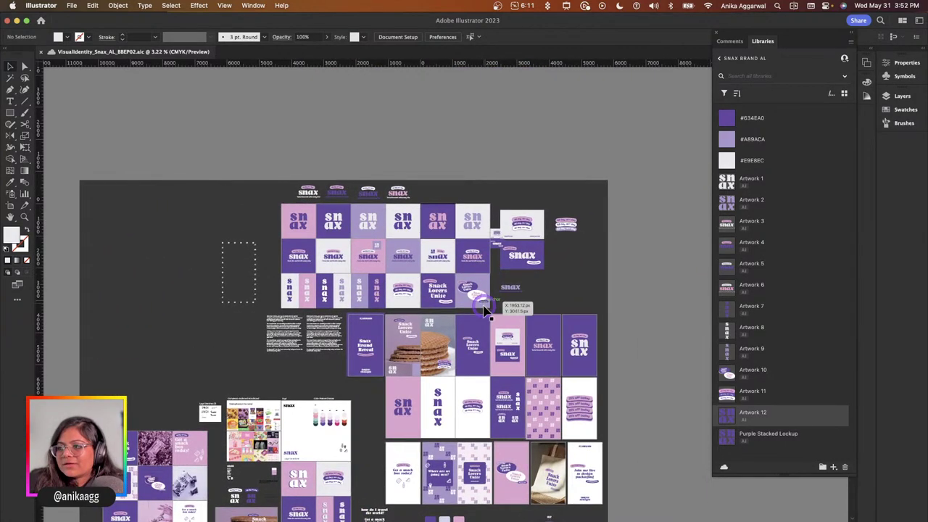
Add the "Taste the world with every bite" tagline's formatting to the SNAX BRAND AL library as a paragraph style.
scroll(507, 301, "up", 10)
scroll(540, 296, "right", 7)
scroll(540, 296, "up", 2)
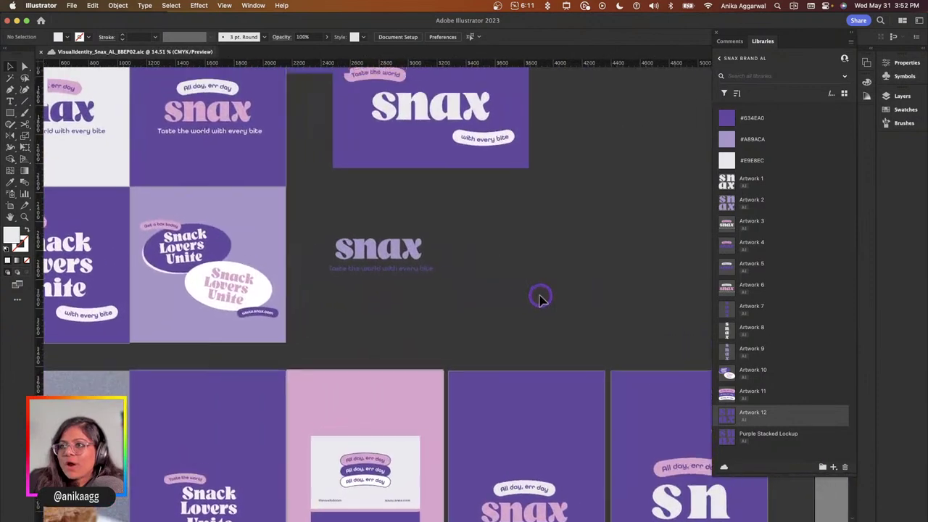
left_click_drag(330, 302, 308, 304)
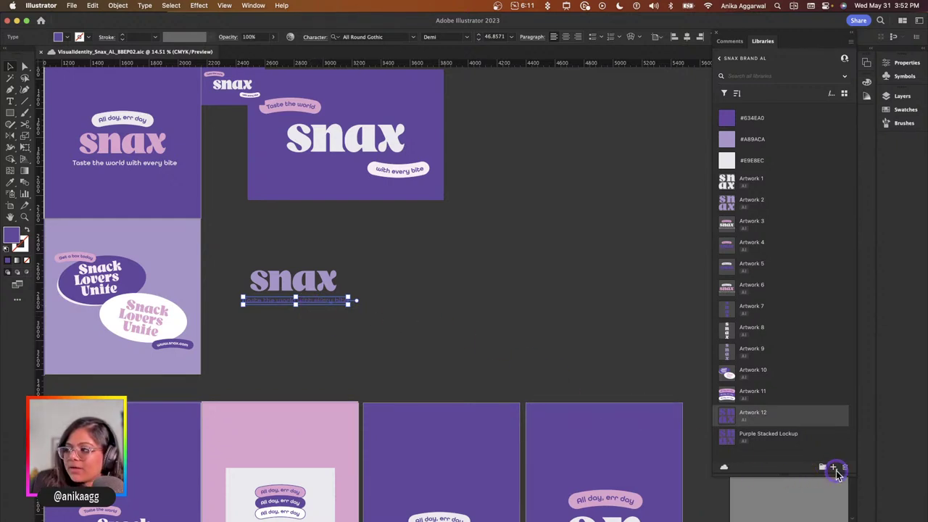
left_click(833, 468)
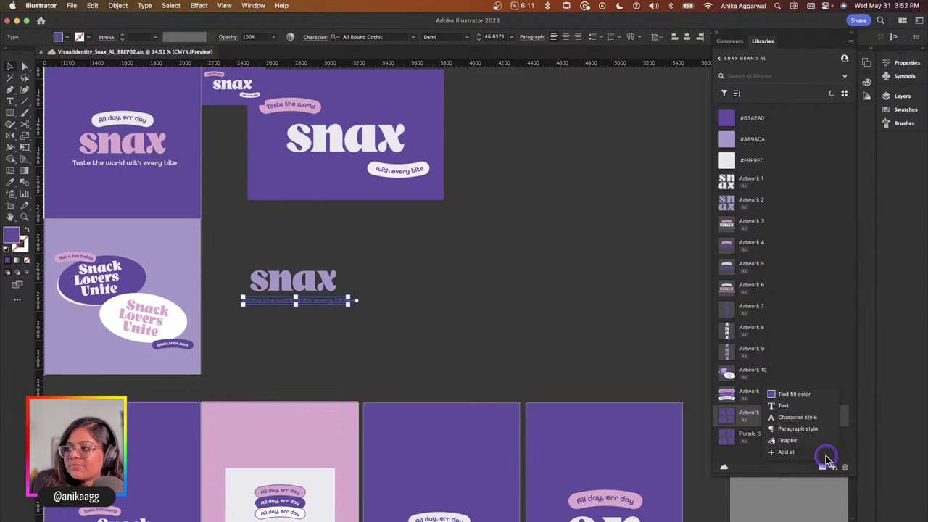
left_click(798, 429)
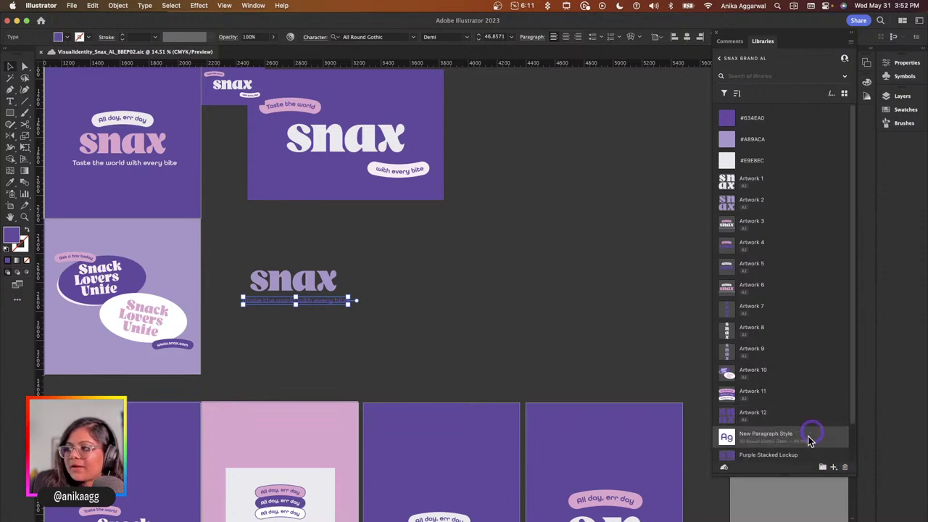
Switch back to InDesign and try applying the new library paragraph style to the Typography page's Bold sample.
scroll(810, 441, "down", 2)
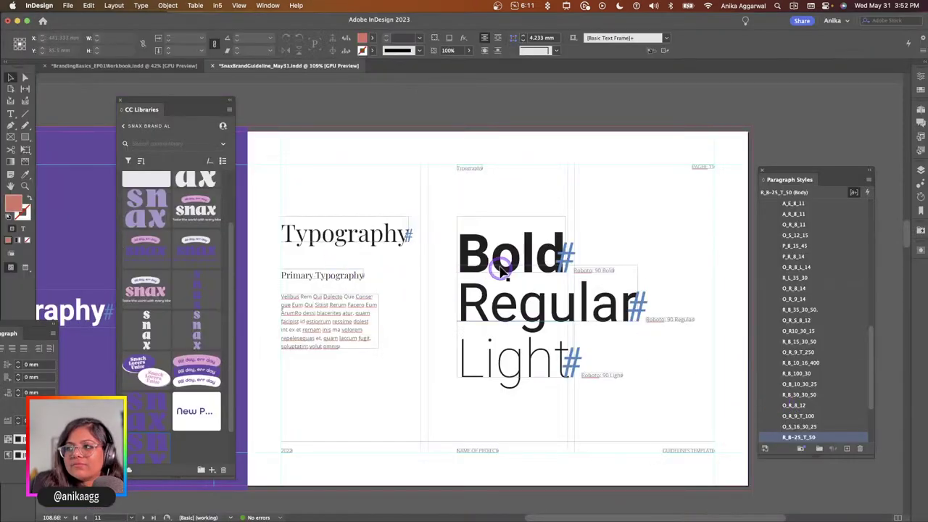
left_click(501, 270)
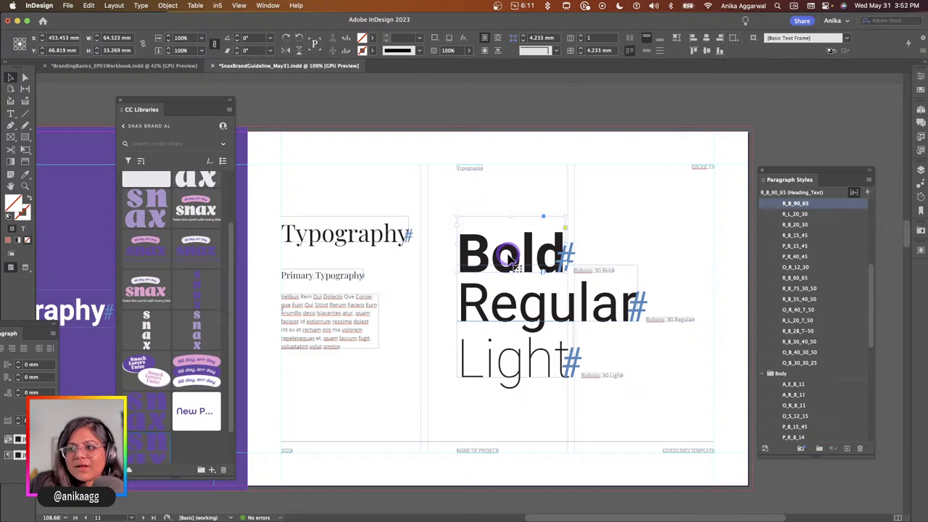
left_click(194, 410)
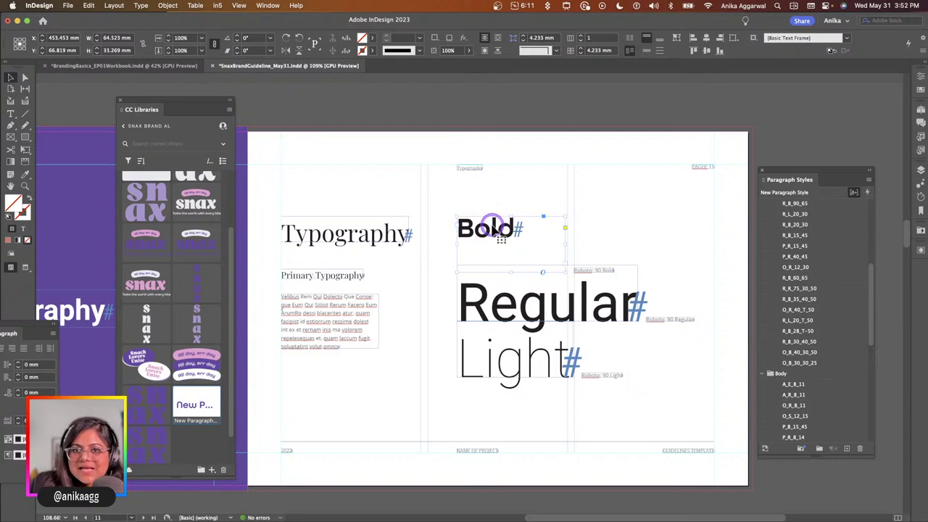
key("super+z")
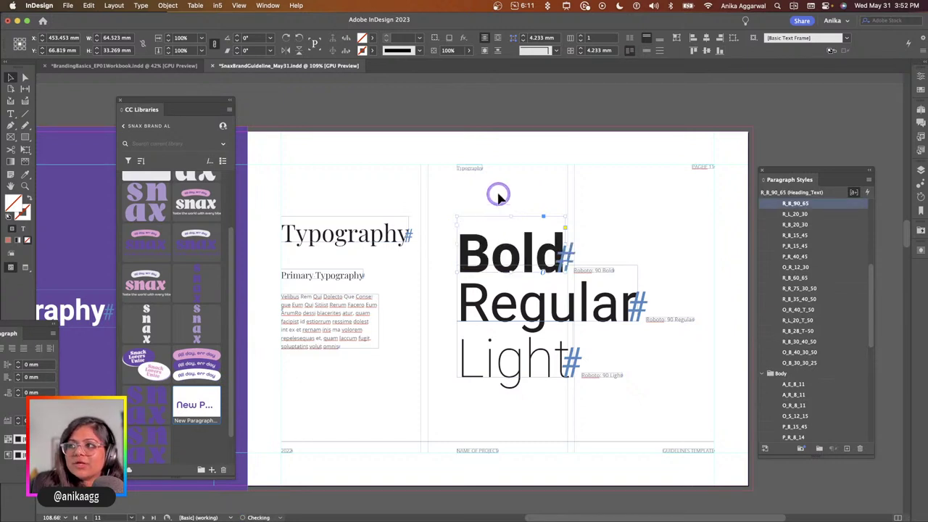
Move the CC Libraries panel farther from the Typography page's content and look over the typeface spread that follows.
left_click_drag(133, 103, 60, 88)
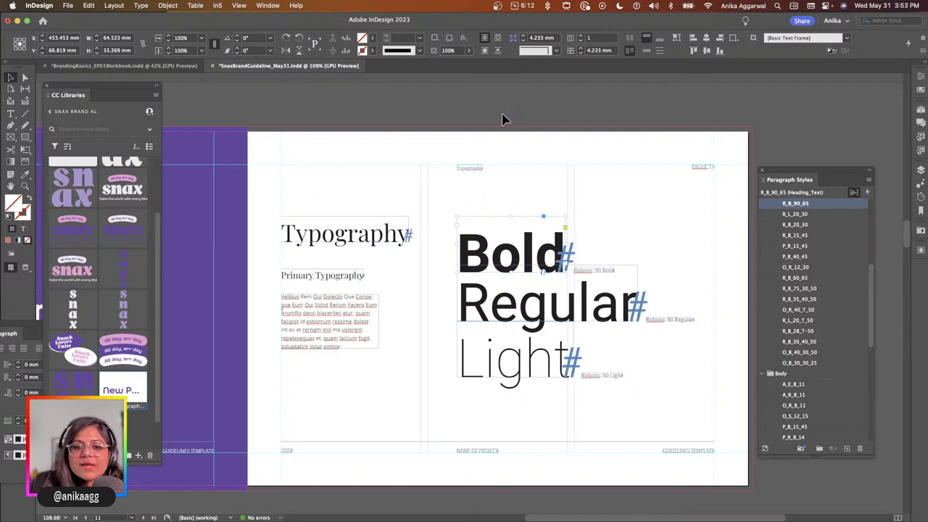
left_click(499, 235)
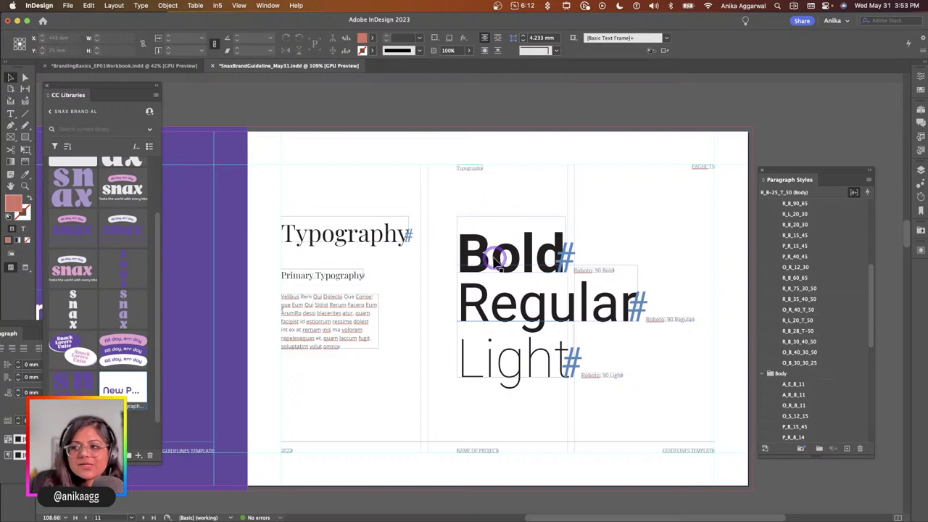
scroll(495, 257, "down", 3)
scroll(493, 261, "down", 10)
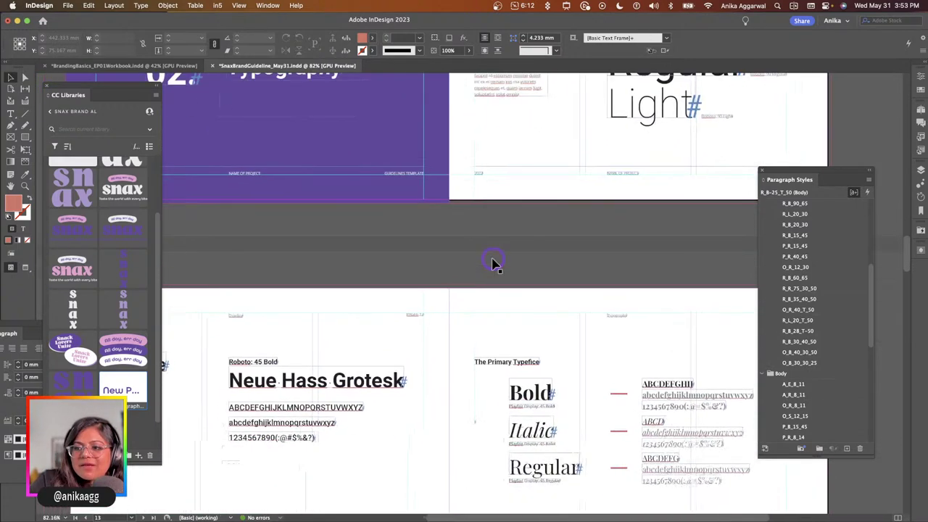
scroll(464, 263, "down", 3)
scroll(491, 256, "up", 2)
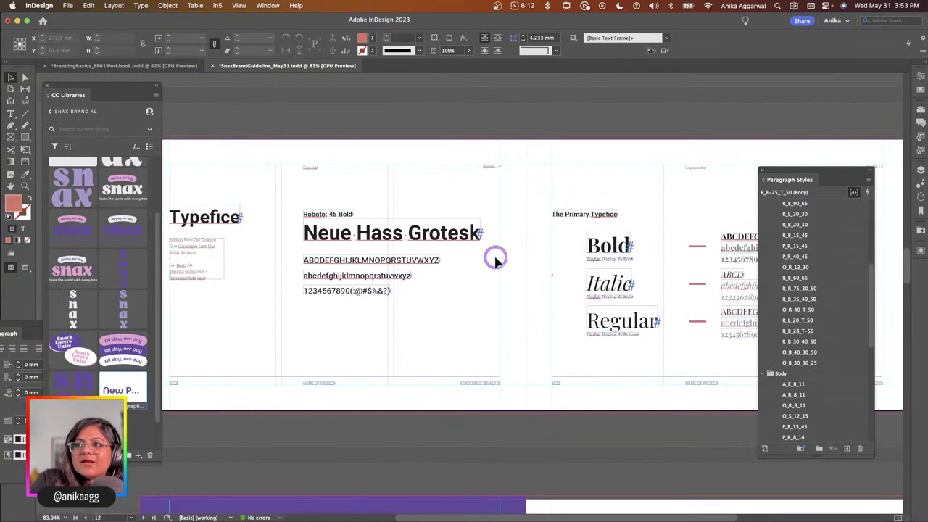
scroll(499, 257, "up", 2)
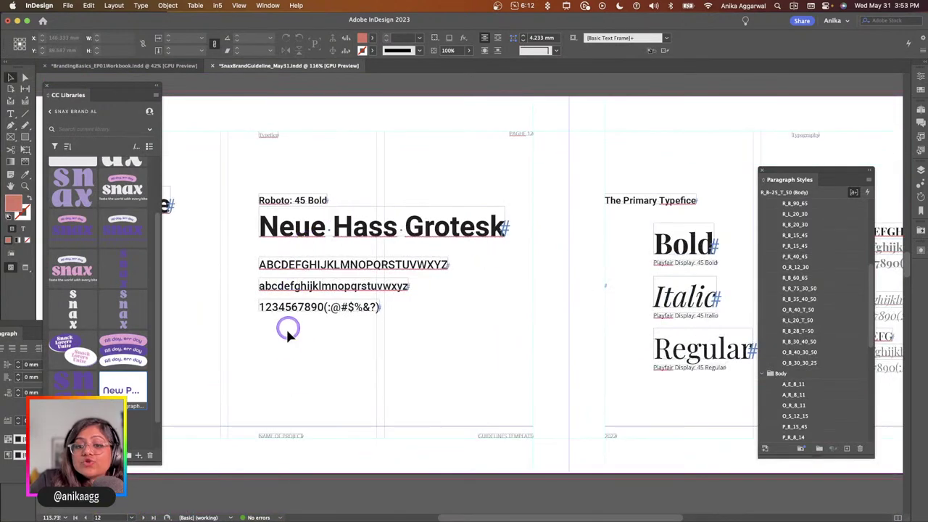
Correct the misspelled "Typefice" in page 12's large heading to "Typeface".
scroll(286, 348, "left", 5)
scroll(286, 347, "up", 2)
left_click(201, 227)
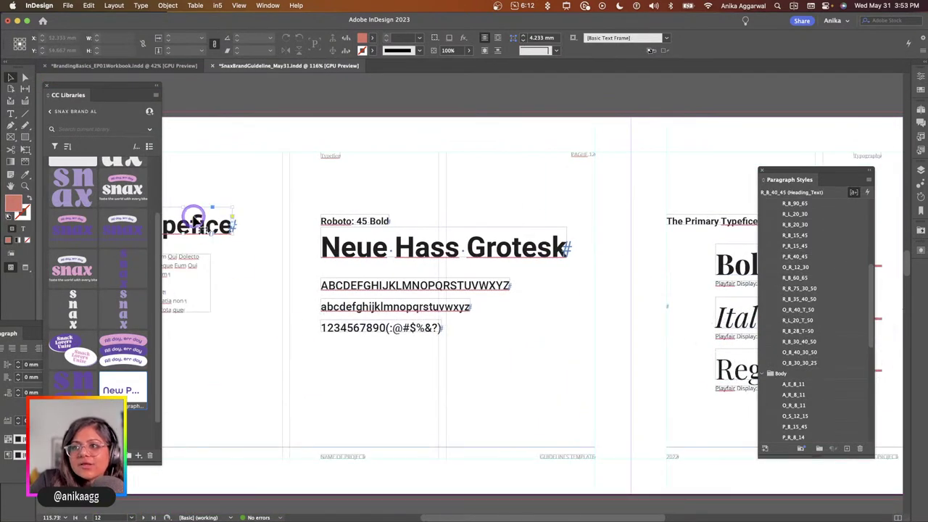
double_click(204, 228)
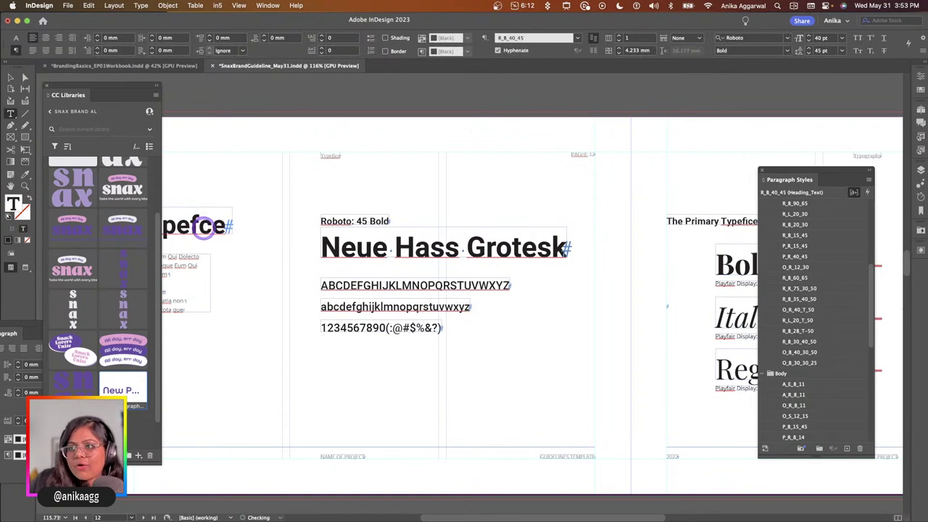
key("Escape")
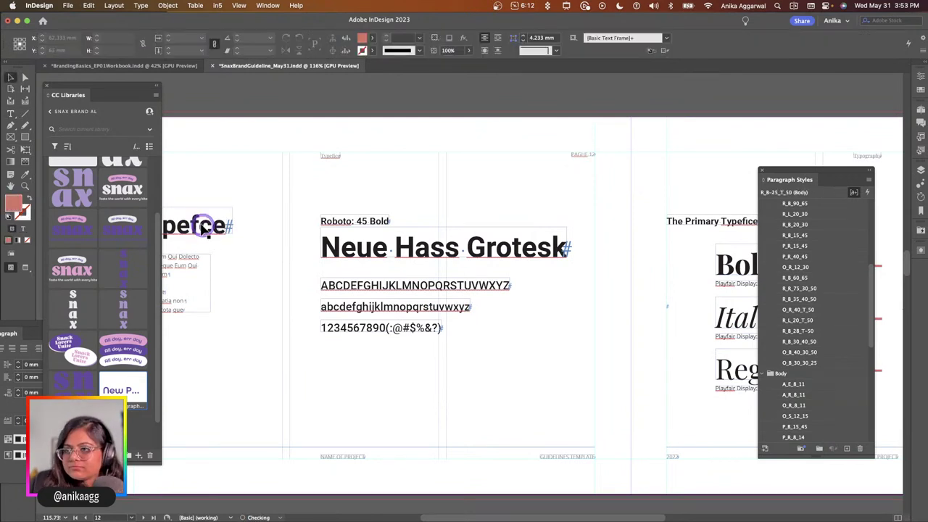
double_click(214, 224)
left_click_drag(224, 231, 243, 226)
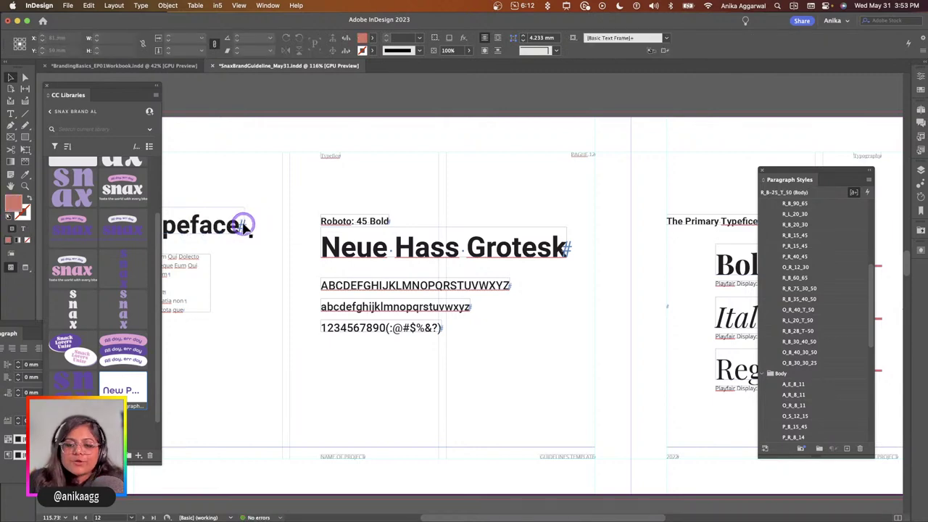
Switch to Illustrator and add the standalone light purple snax wordmark's formatting to the SNAX BRAND AL library as a paragraph style.
scroll(245, 228, "right", 5)
scroll(253, 229, "down", 1)
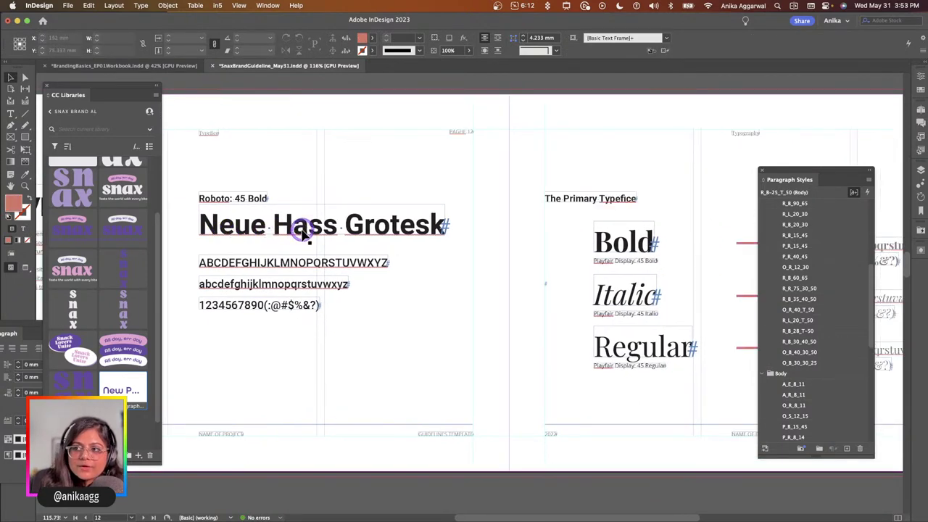
scroll(352, 249, "right", 5)
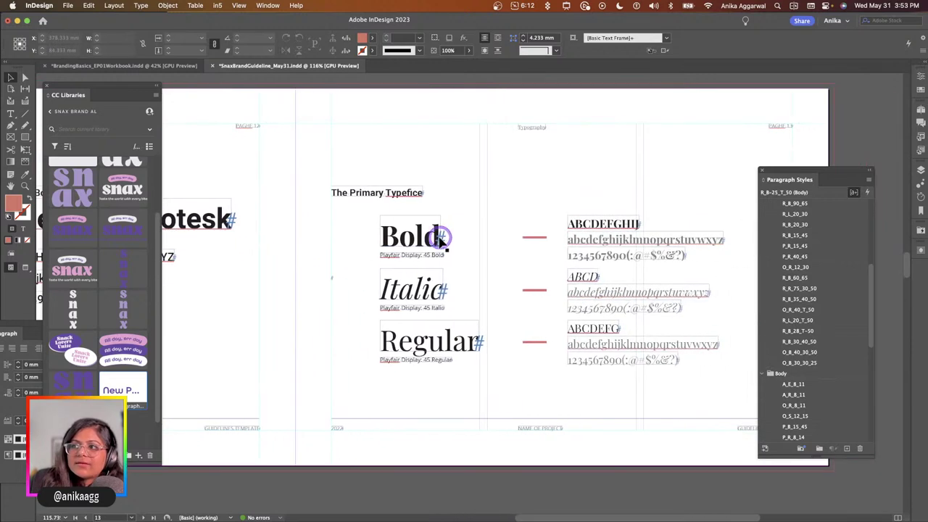
scroll(478, 366, "right", 2)
scroll(478, 366, "down", 1)
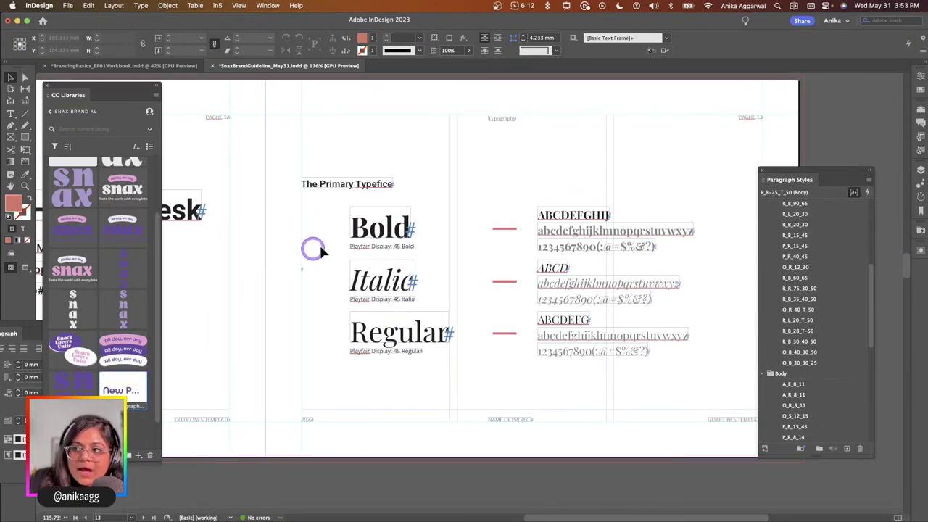
left_click(357, 235)
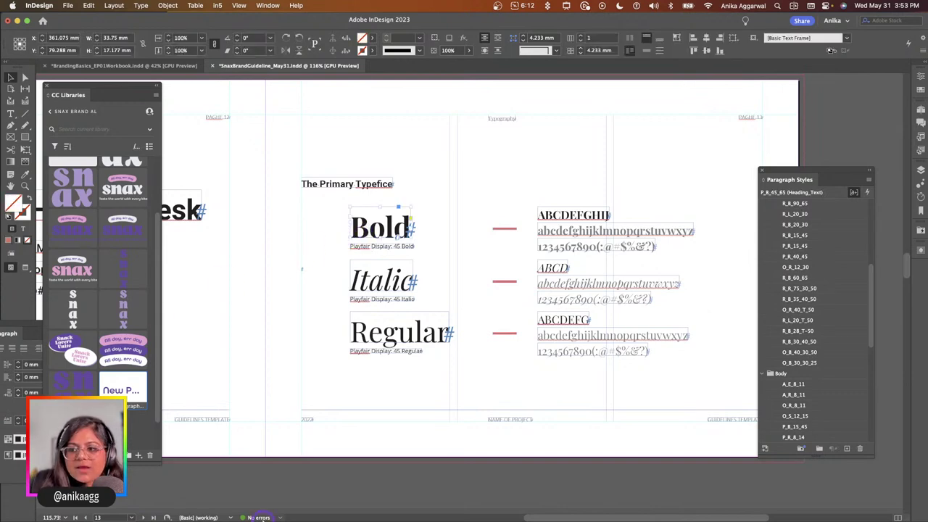
left_click(300, 505)
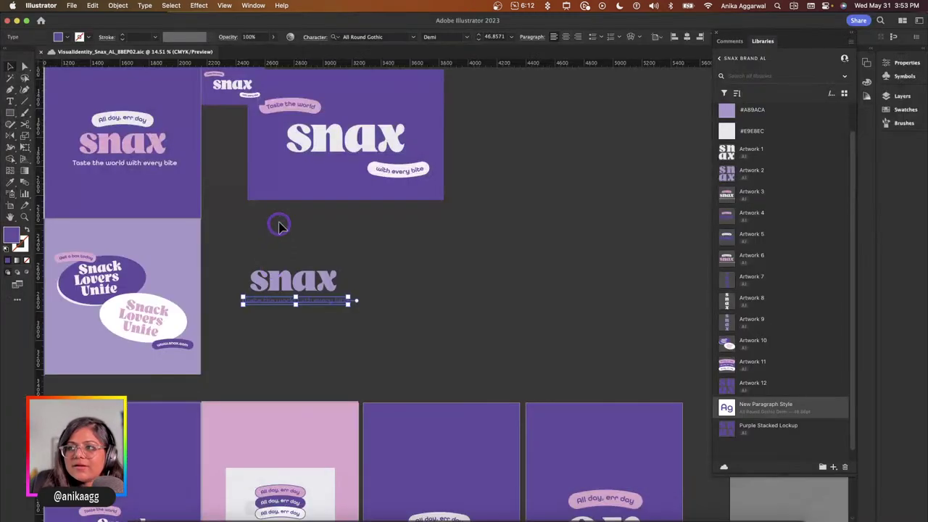
left_click(290, 279)
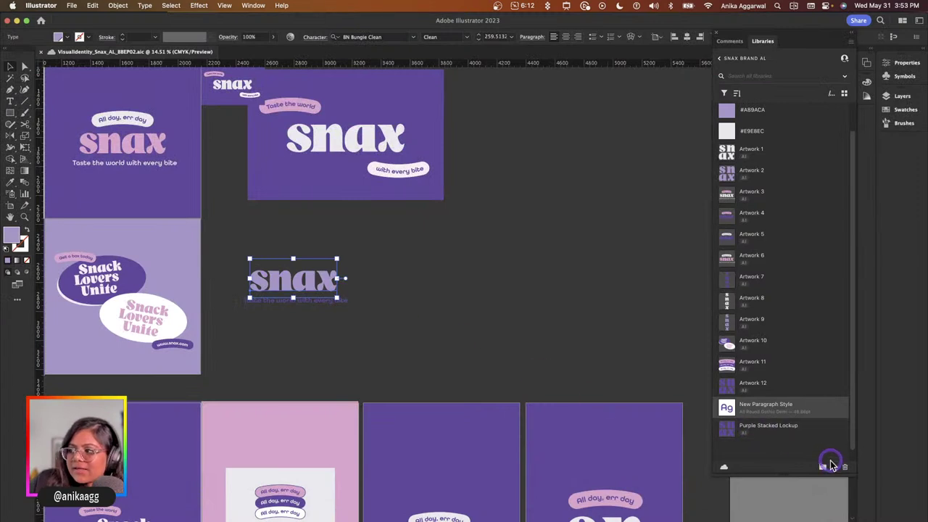
left_click(832, 465)
left_click(795, 429)
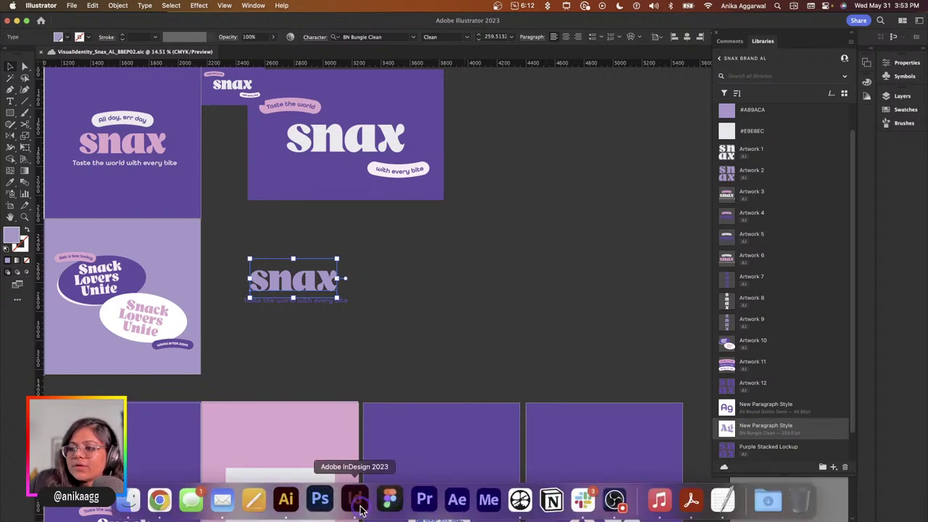
Back in InDesign, apply the library's BN Bungie paragraph style to page 13's Bold sample and enlarge its frame to about 253 × 135 mm.
left_click(351, 503)
left_click(376, 235)
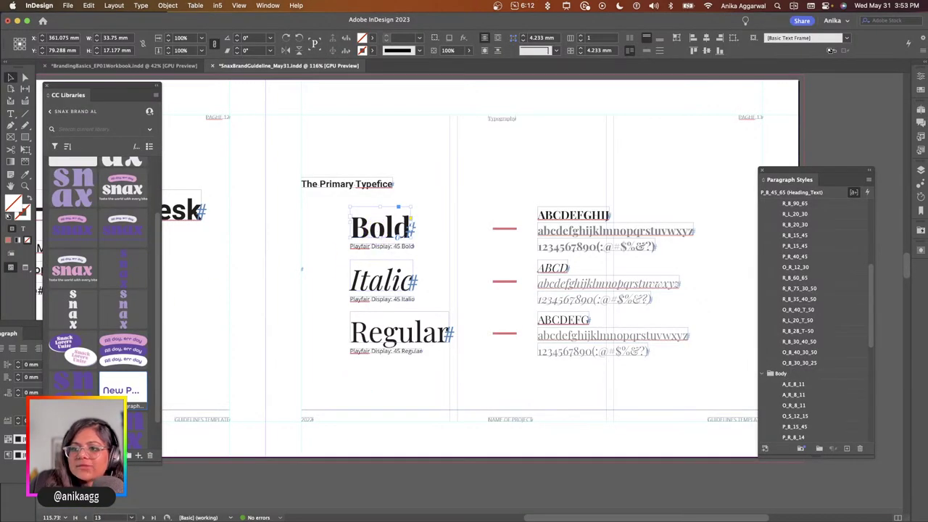
scroll(102, 304, "down", 2)
left_click(122, 356)
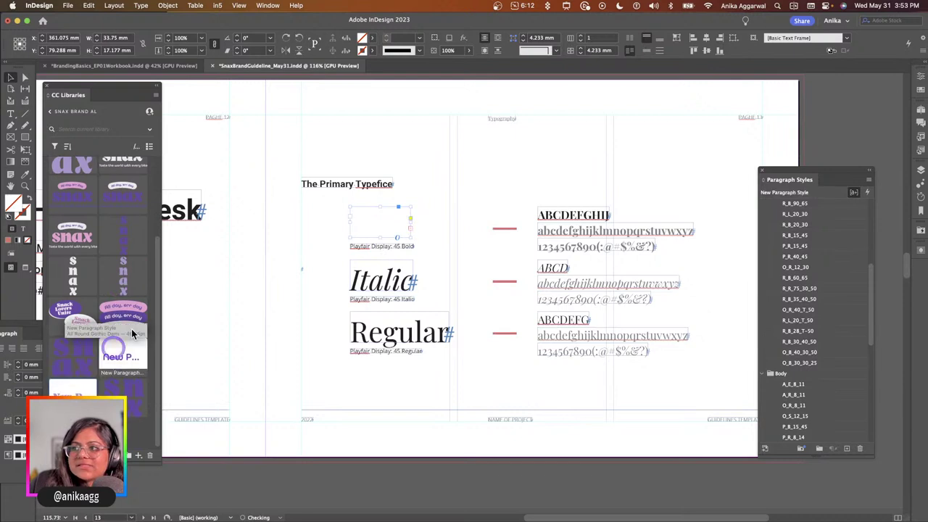
left_click_drag(410, 238, 770, 445)
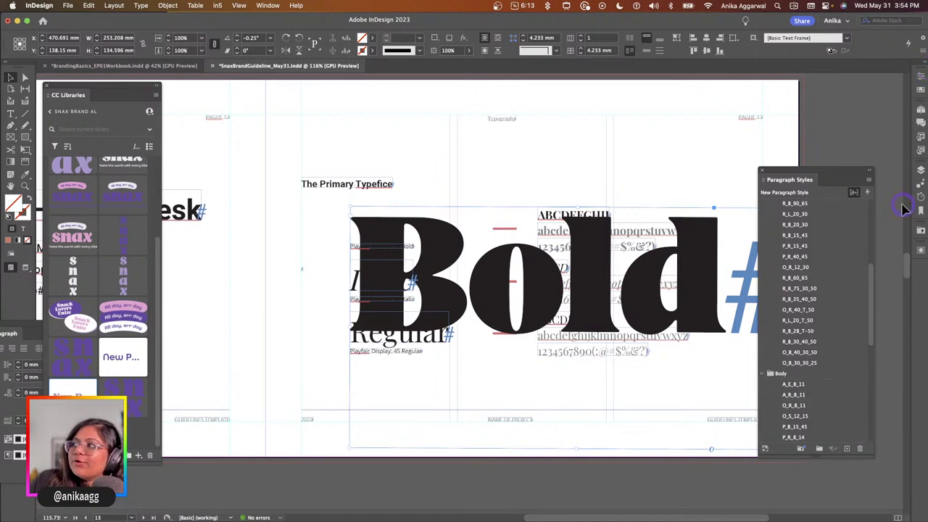
Set the Bold sample's font size to 60 pt and show the page in preview mode.
left_click(919, 78)
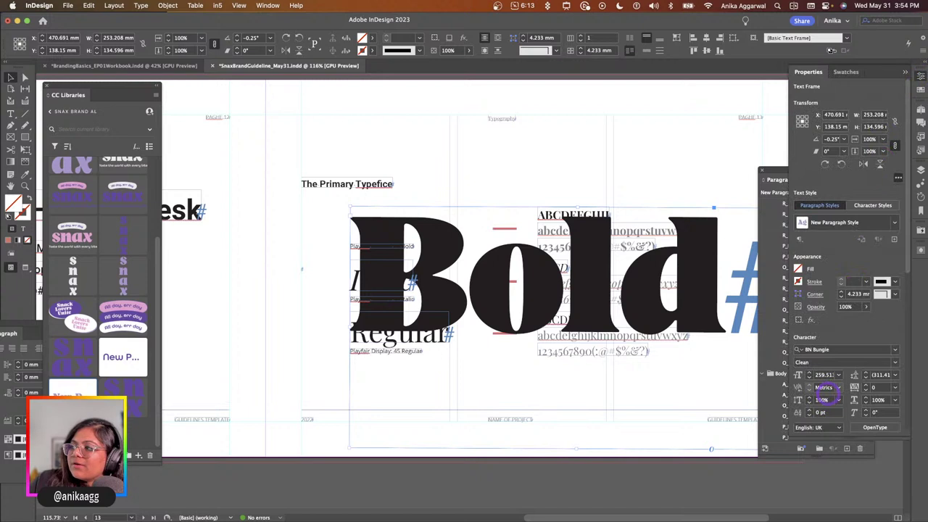
left_click(838, 376)
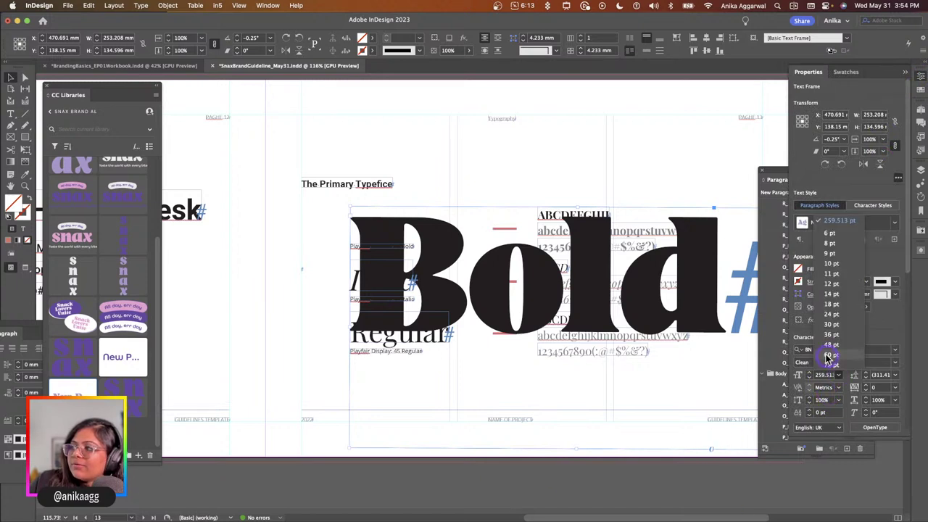
left_click(830, 354)
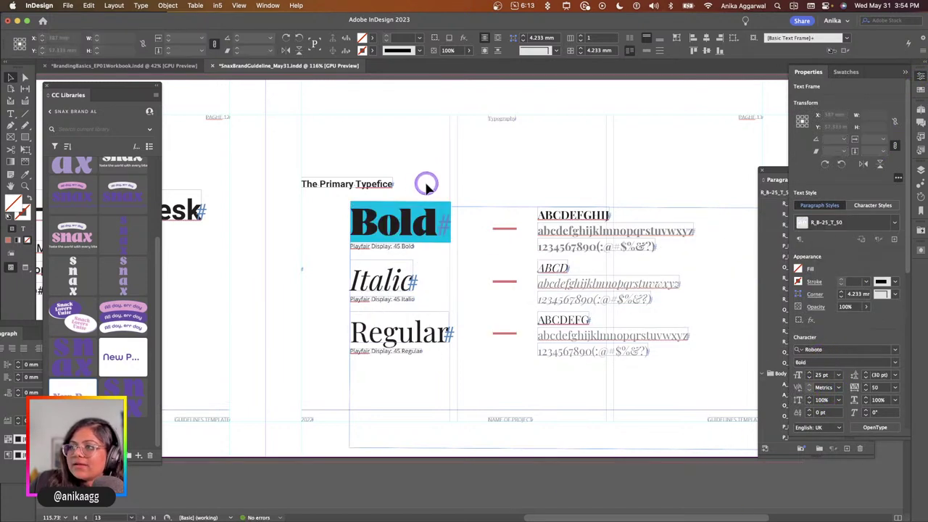
left_click(425, 187)
key("w")
left_click(399, 247)
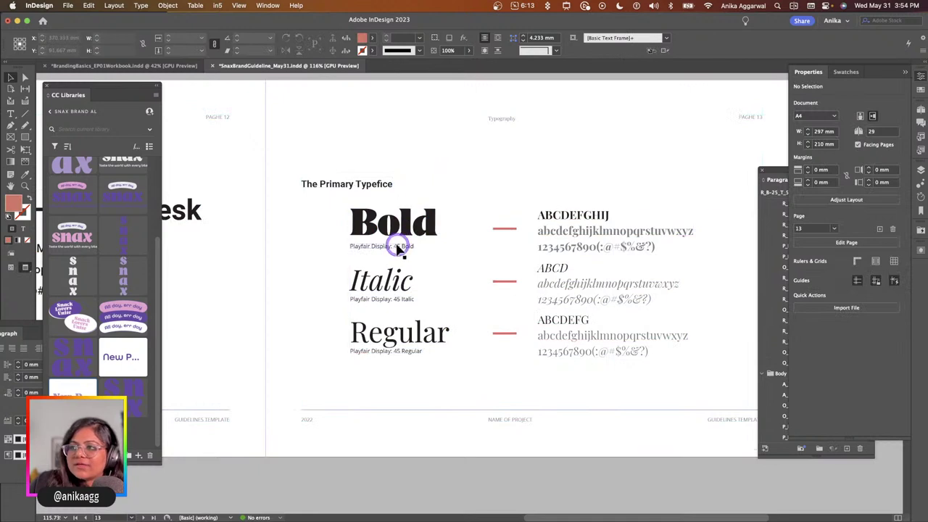
left_click(401, 248)
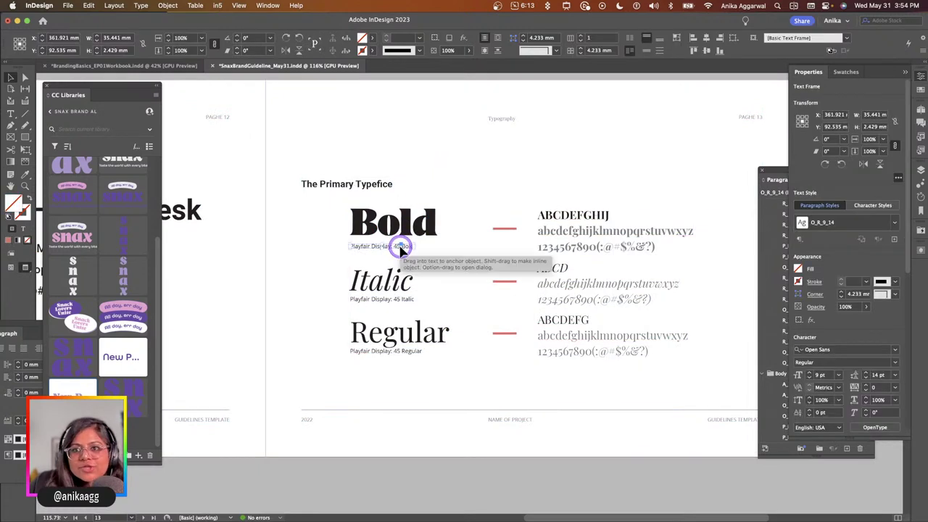
left_click_drag(400, 248, 388, 247)
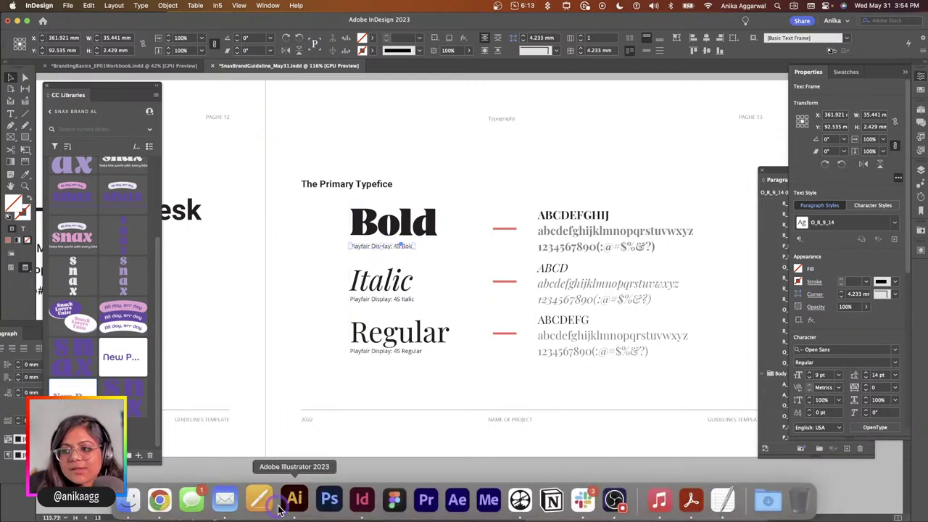
left_click(292, 498)
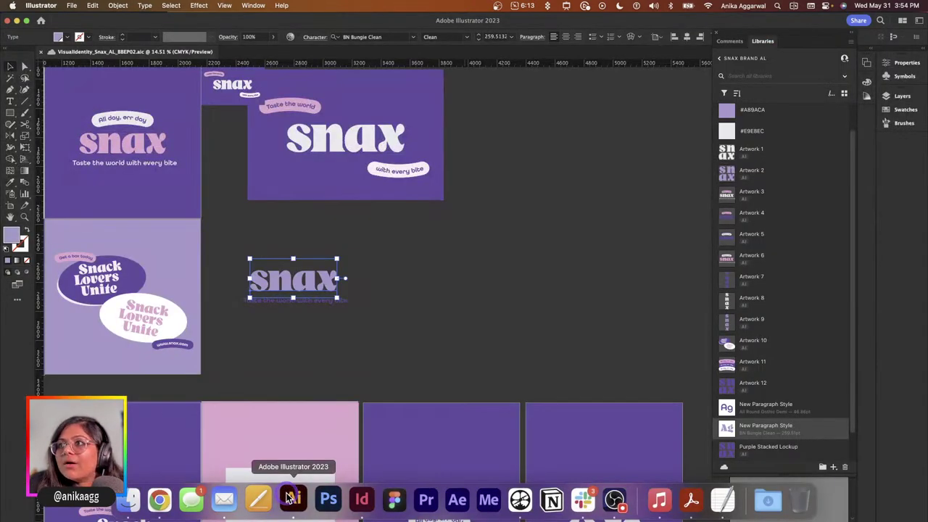
key("super+Tab")
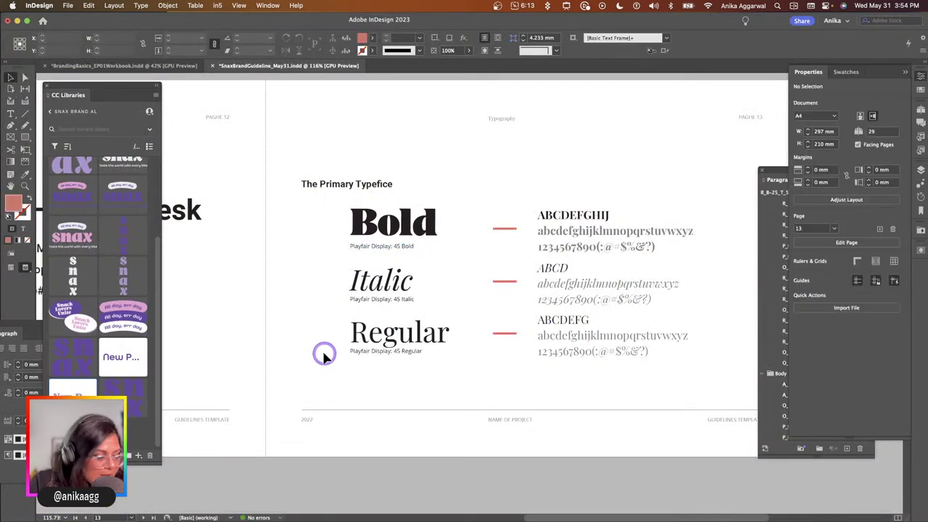
Fill the black Primary block on the Colour Values V2 page with the library's purple #634EA0.
scroll(323, 355, "down", 5)
scroll(324, 355, "down", 10)
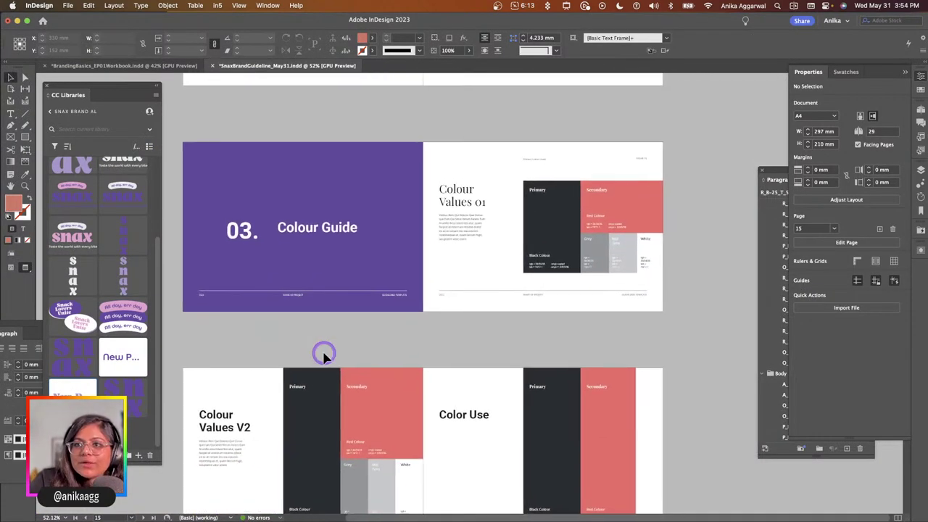
scroll(324, 356, "down", 5)
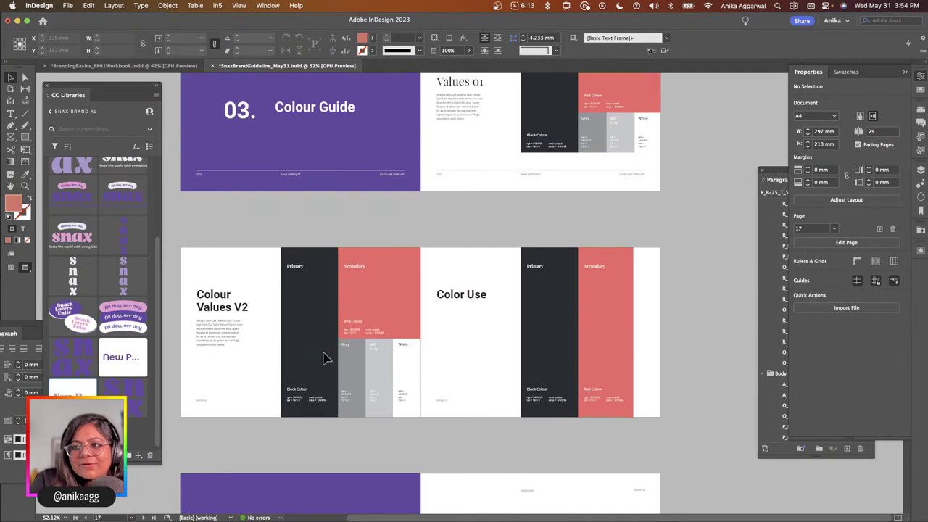
scroll(324, 356, "up", 3)
left_click(325, 357)
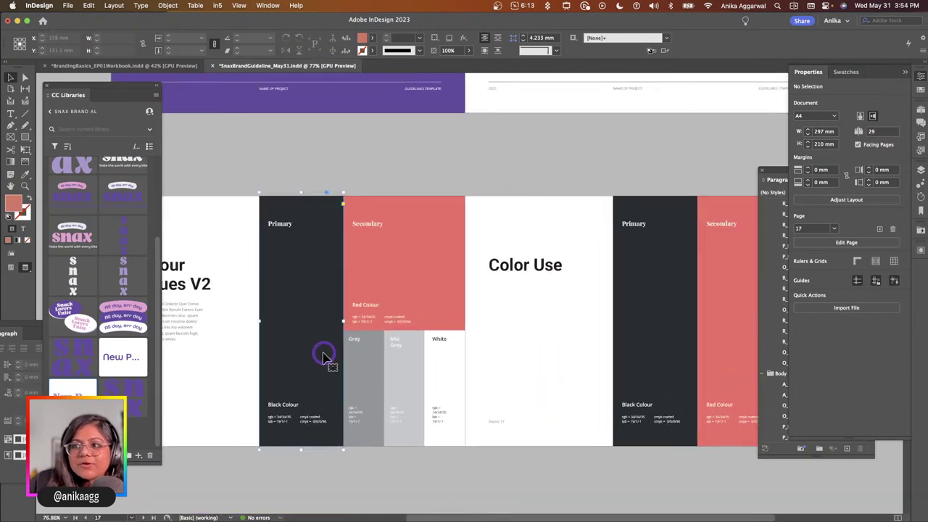
scroll(76, 214, "up", 5)
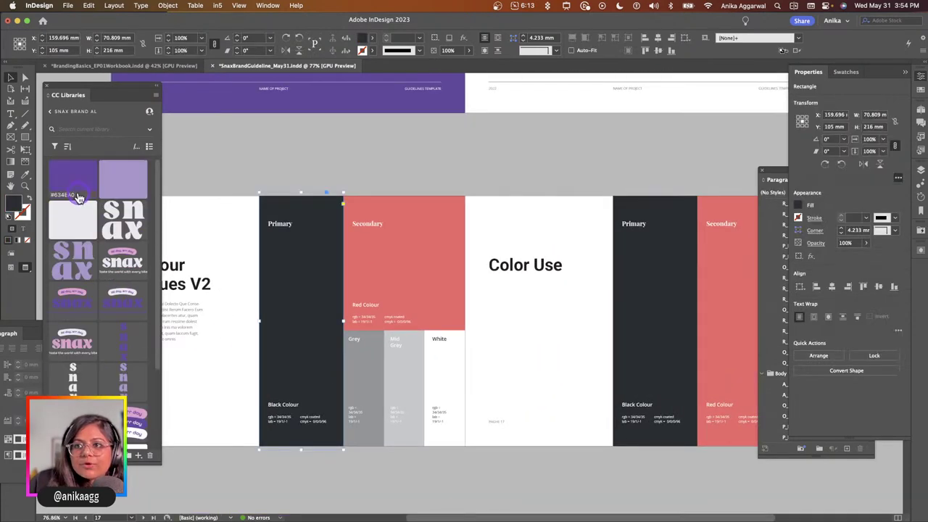
left_click(82, 189)
Switch to Illustrator and copy the illustrated man below the "Pourqoui Paris?" heading for use on the Elements page.
scroll(300, 297, "down", 10)
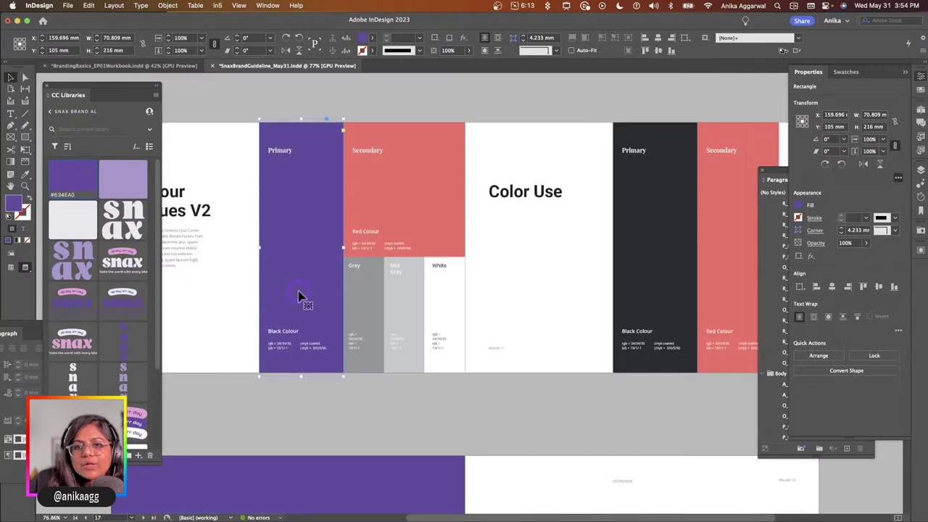
scroll(300, 296, "down", 2)
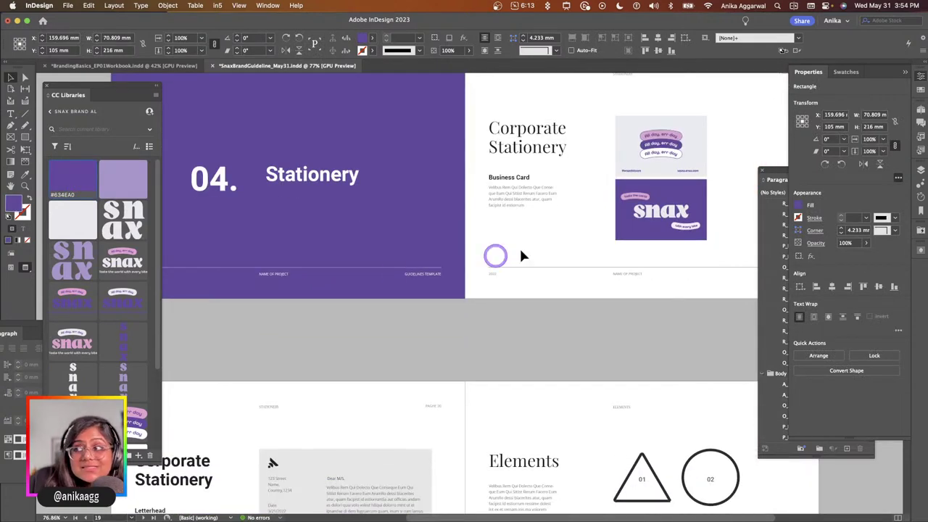
scroll(658, 167, "down", 6)
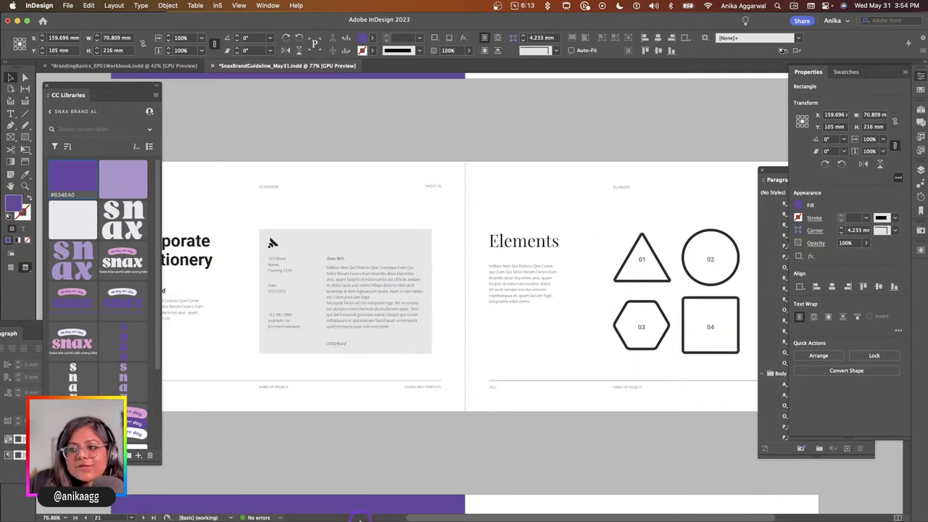
left_click(292, 497)
left_click(263, 348)
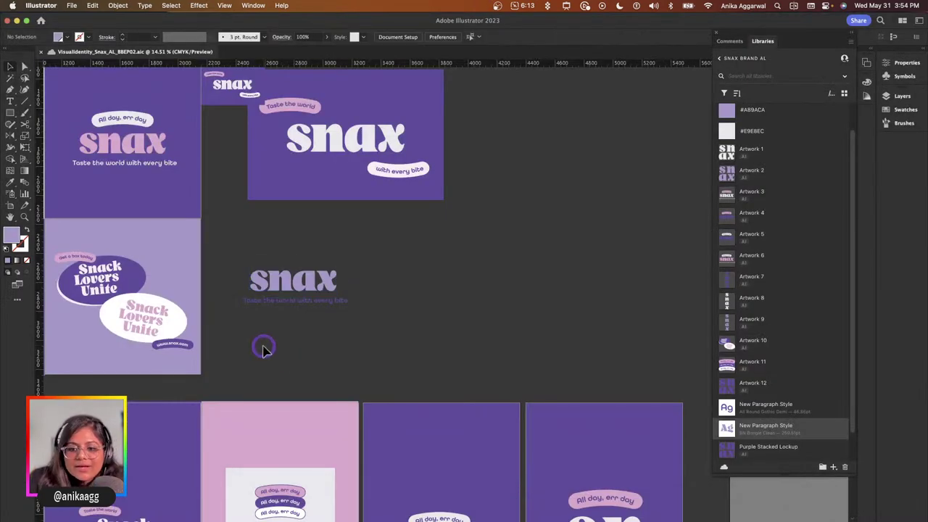
scroll(263, 352, "left", 5)
scroll(263, 353, "left", 15)
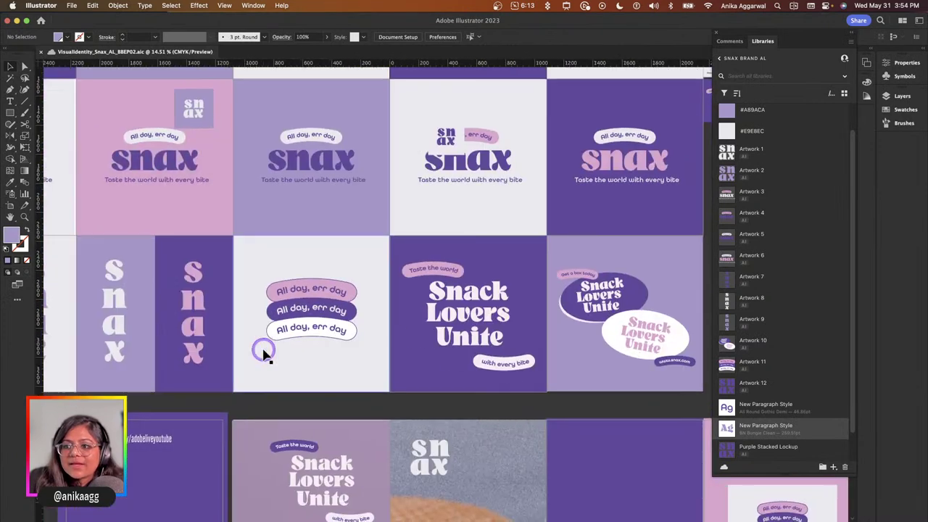
left_click(328, 301)
scroll(321, 296, "down", 5)
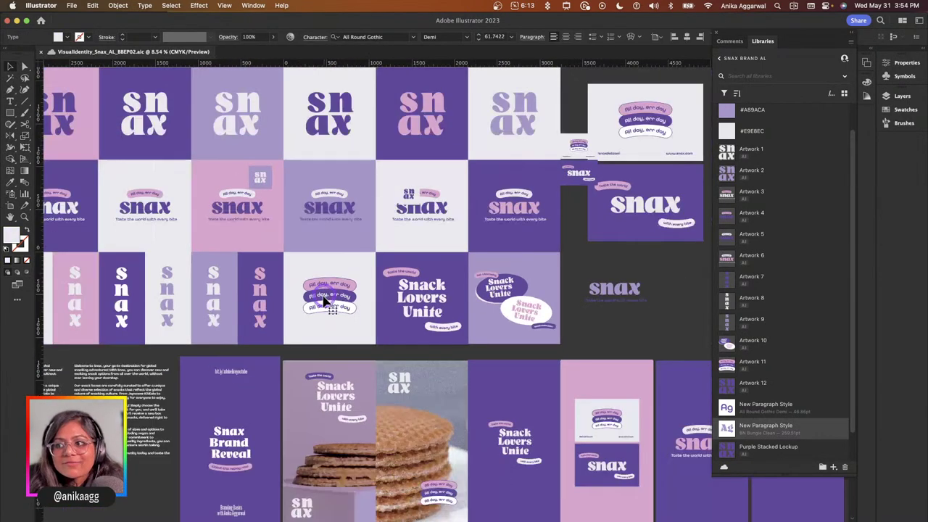
scroll(271, 403, "down", 2)
scroll(274, 404, "down", 8)
scroll(274, 403, "left", 6)
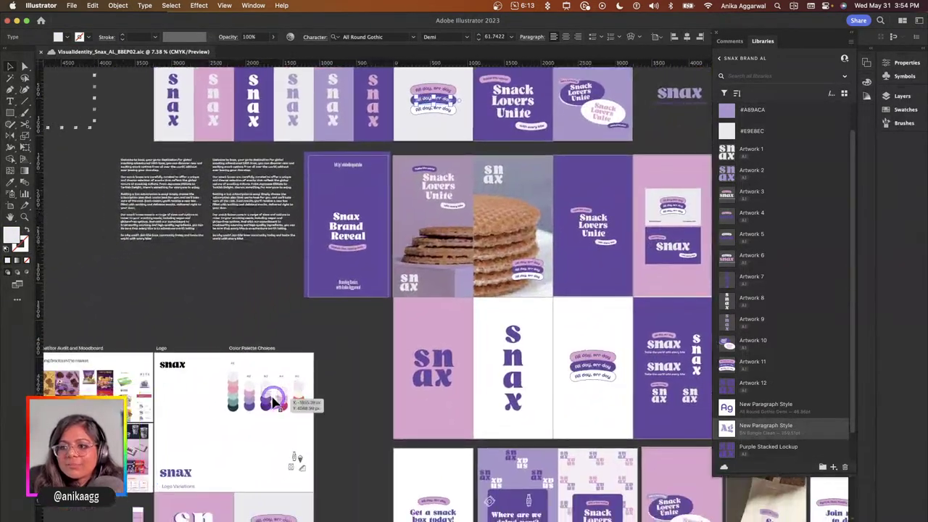
scroll(274, 403, "down", 4)
scroll(274, 404, "left", 8)
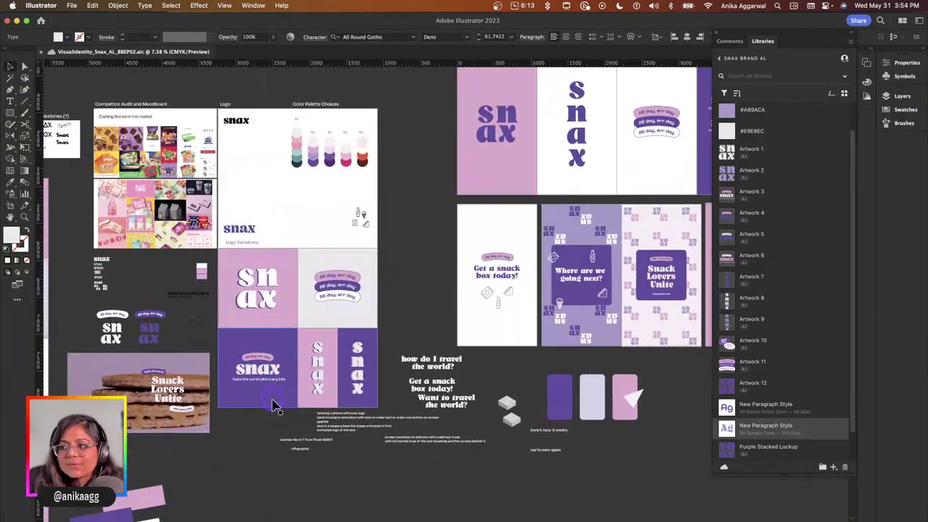
scroll(184, 472, "up", 8)
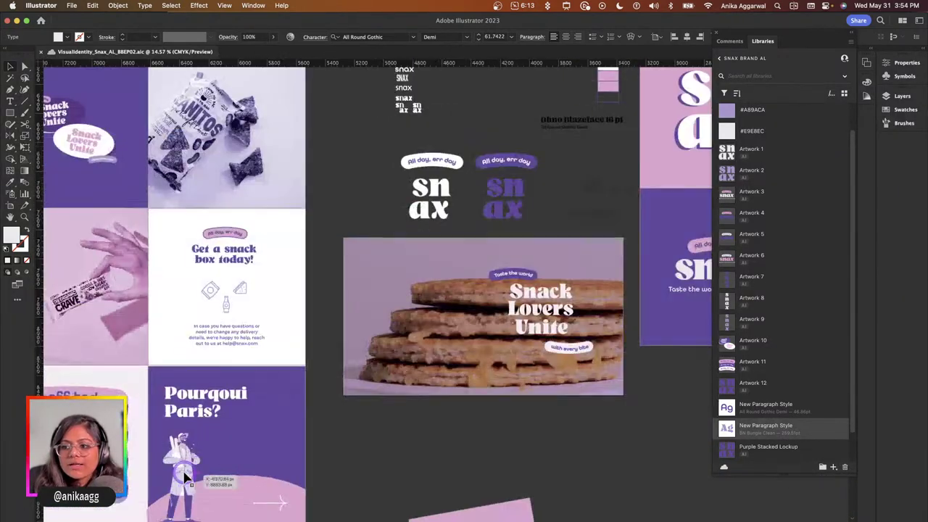
left_click(185, 448)
Paste the illustration into the InDesign guideline, scale it to about 51 × 97 mm and place it over the Elements page's shapes.
key("super+Tab")
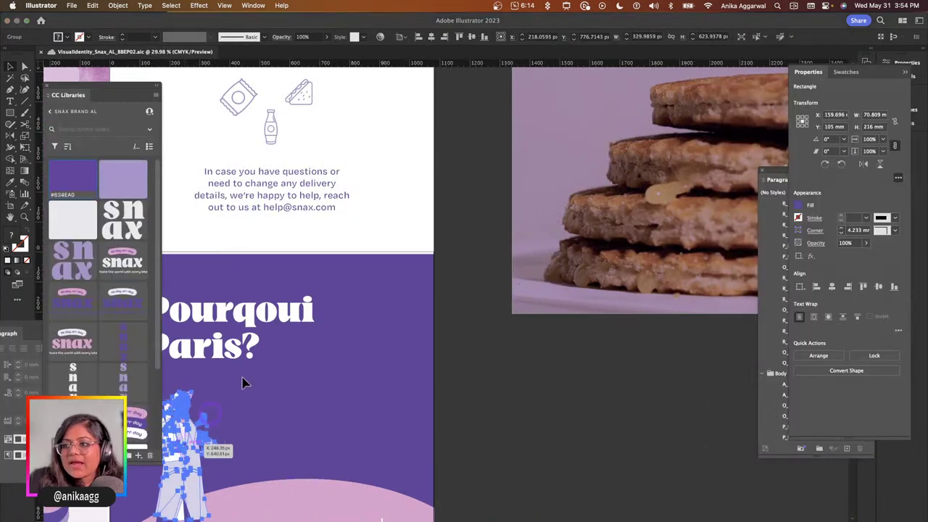
key("super+v")
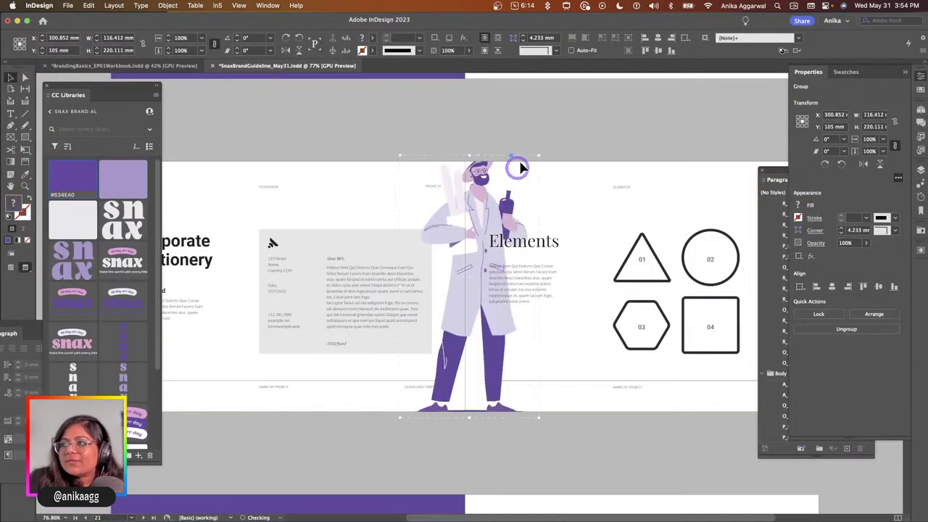
left_click_drag(539, 155, 500, 228)
left_click_drag(481, 290, 639, 313)
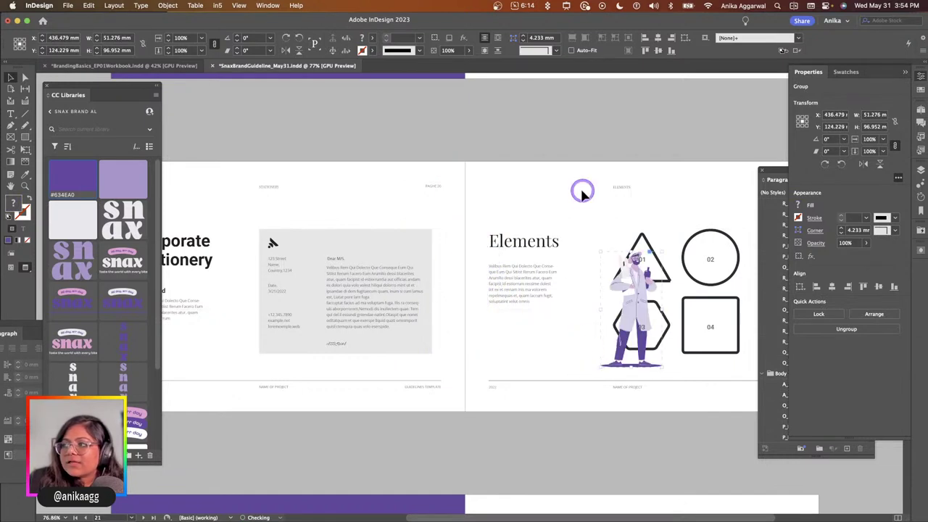
Delete the four numbered outline shapes from the Elements page, moving the illustration to where shapes 02 and 04 stood.
left_click(589, 230)
left_click_drag(719, 232, 714, 315)
key("Delete")
left_click(613, 257)
left_click(647, 341, "shift")
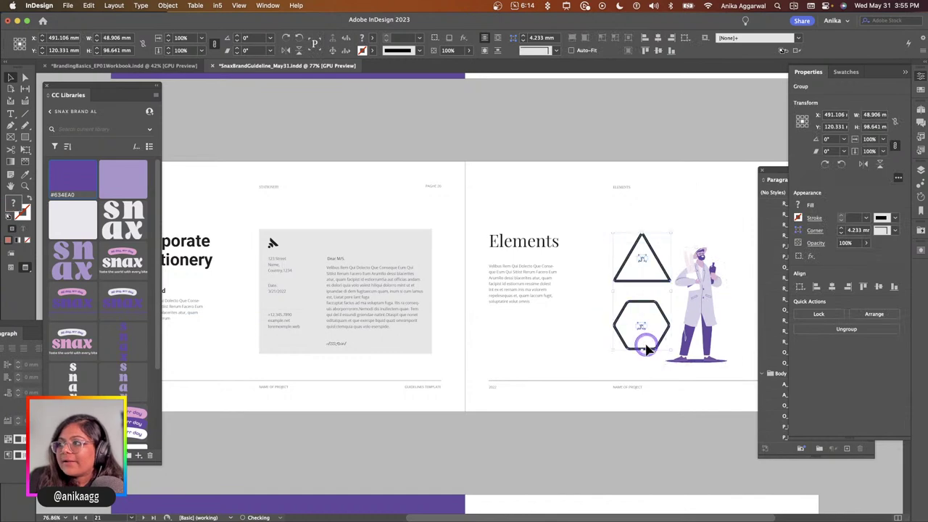
key("Delete")
Look through the template pages that follow Elements, from Logo Usage to Corporate Iconography.
scroll(556, 347, "down", 5)
scroll(556, 346, "down", 2)
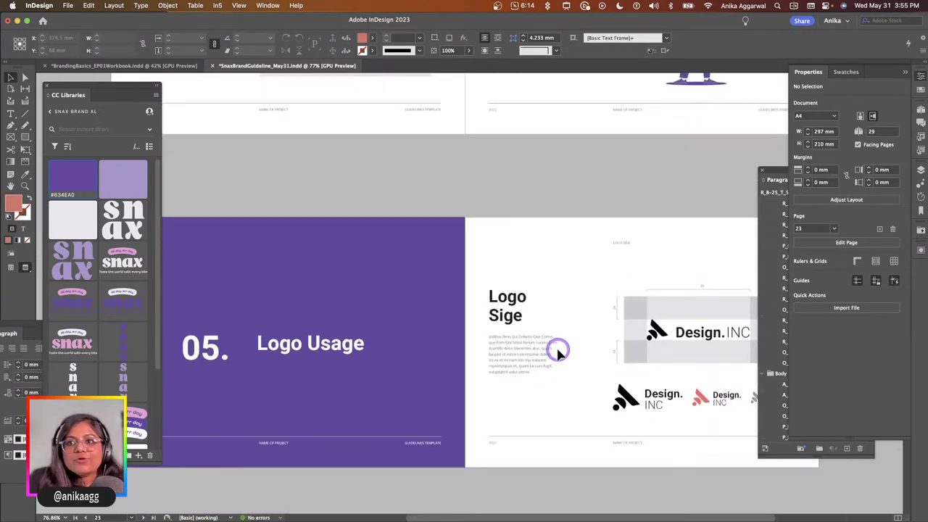
scroll(622, 382, "down", 10)
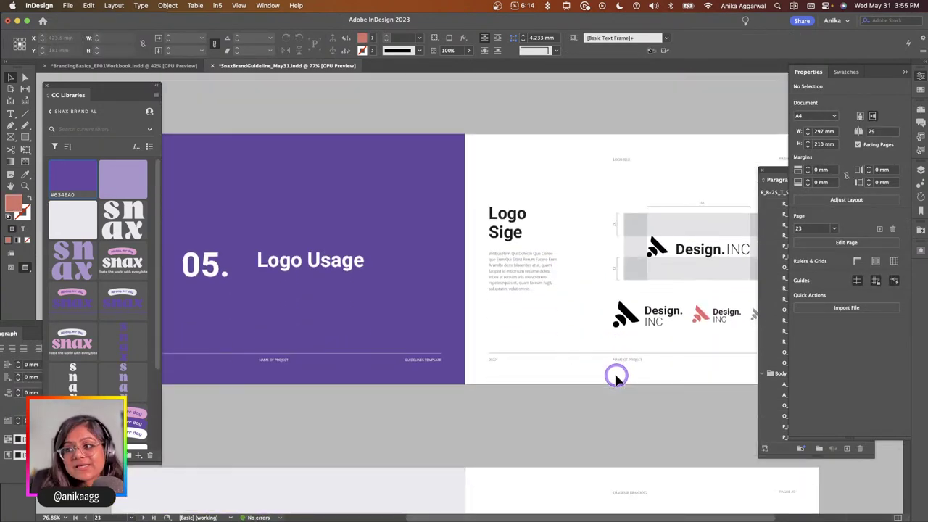
scroll(613, 377, "down", 15)
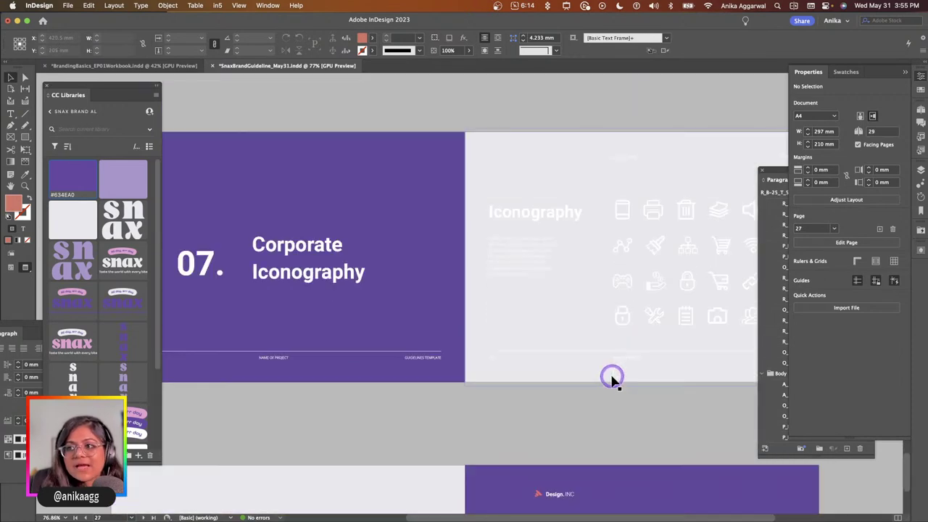